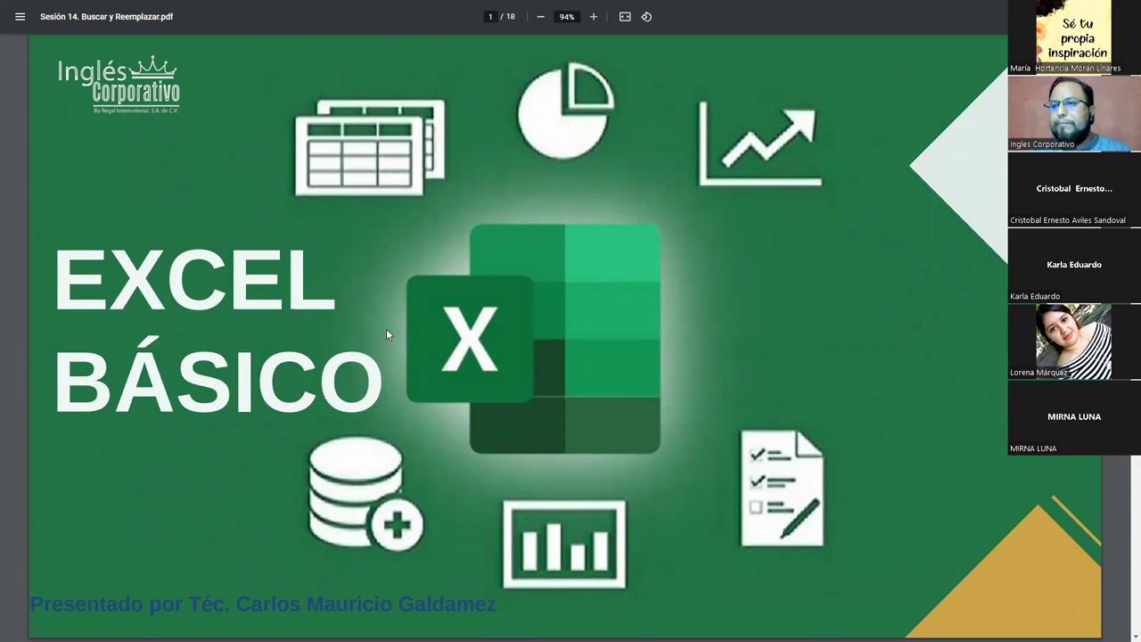
Step: Advance the PDF to page 2, the Sesión #14 Buscar y Reemplazar title slide
{"action": "key", "text": "Right"}
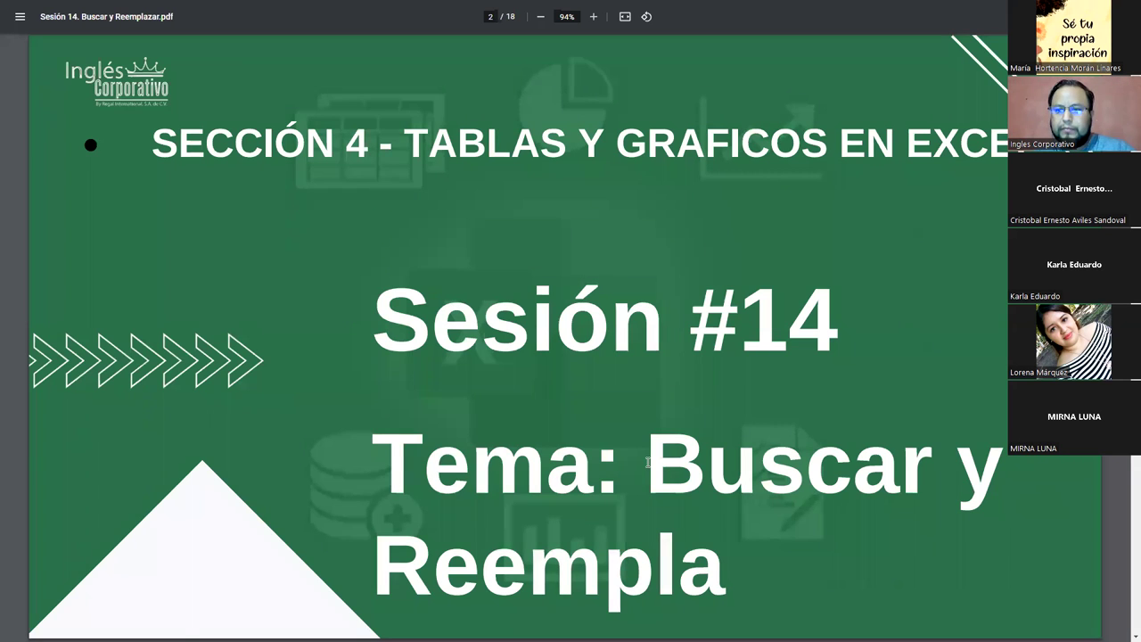
Step: Advance past the Objetivo slide to page 4, 'Buscar rapido en Excel'
{"action": "key", "text": "Right"}
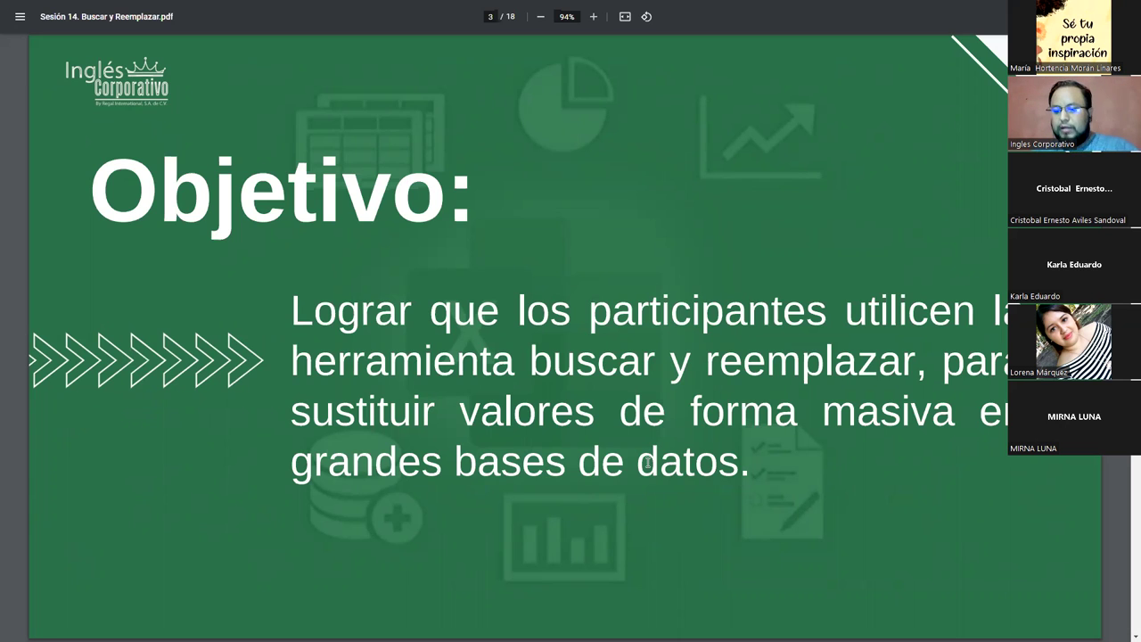
{"action": "key", "text": "Right"}
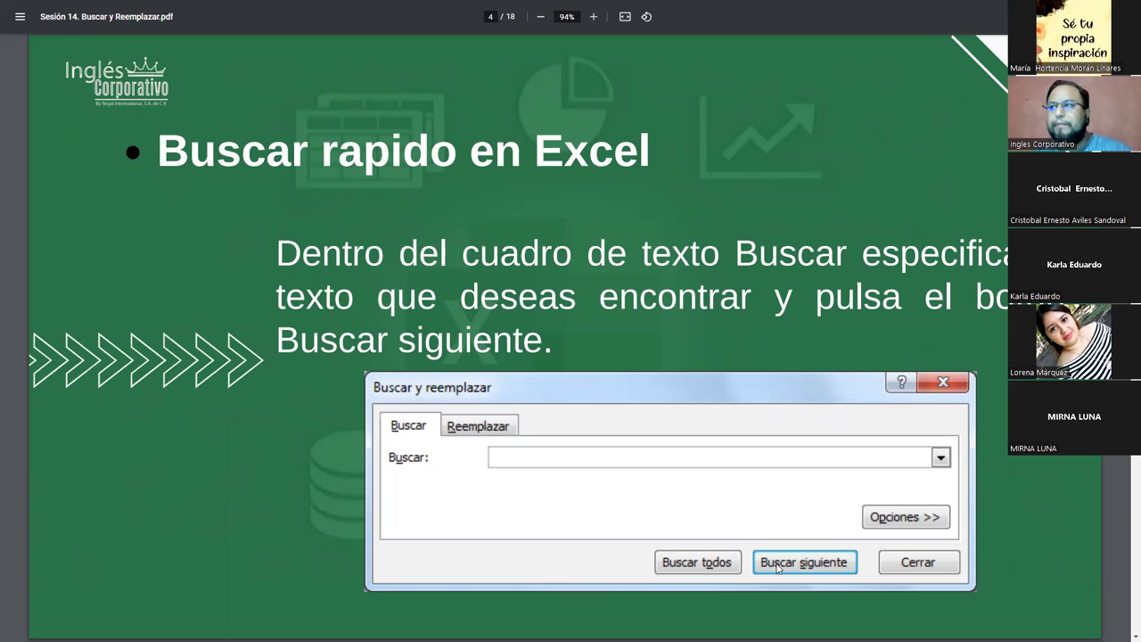
{"action": "key", "text": "Right"}
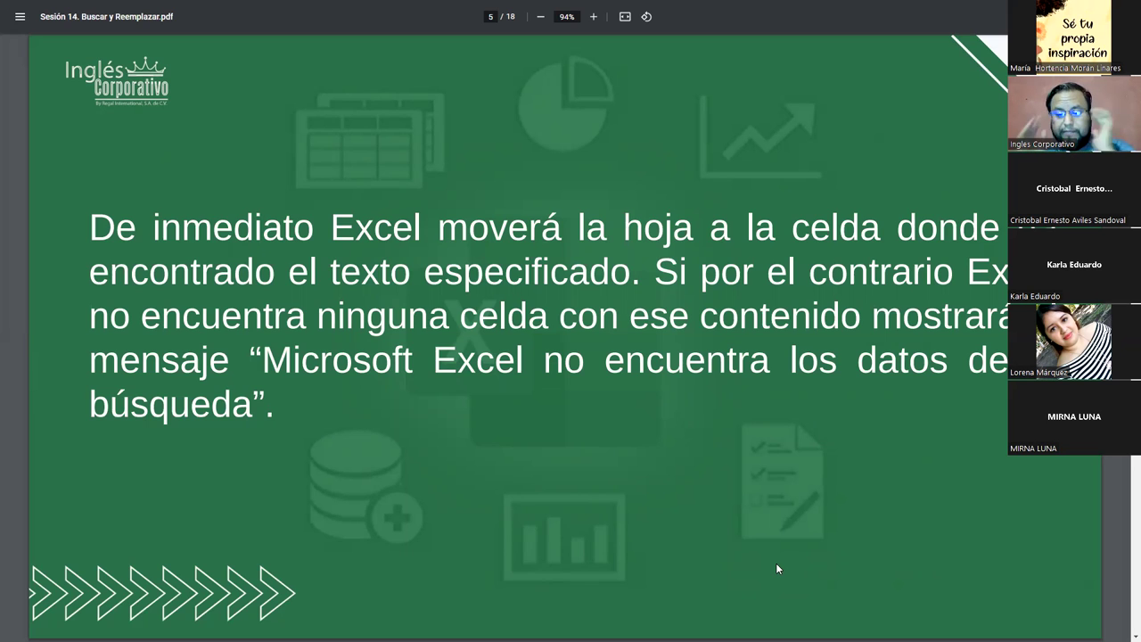
{"action": "key", "text": "Left"}
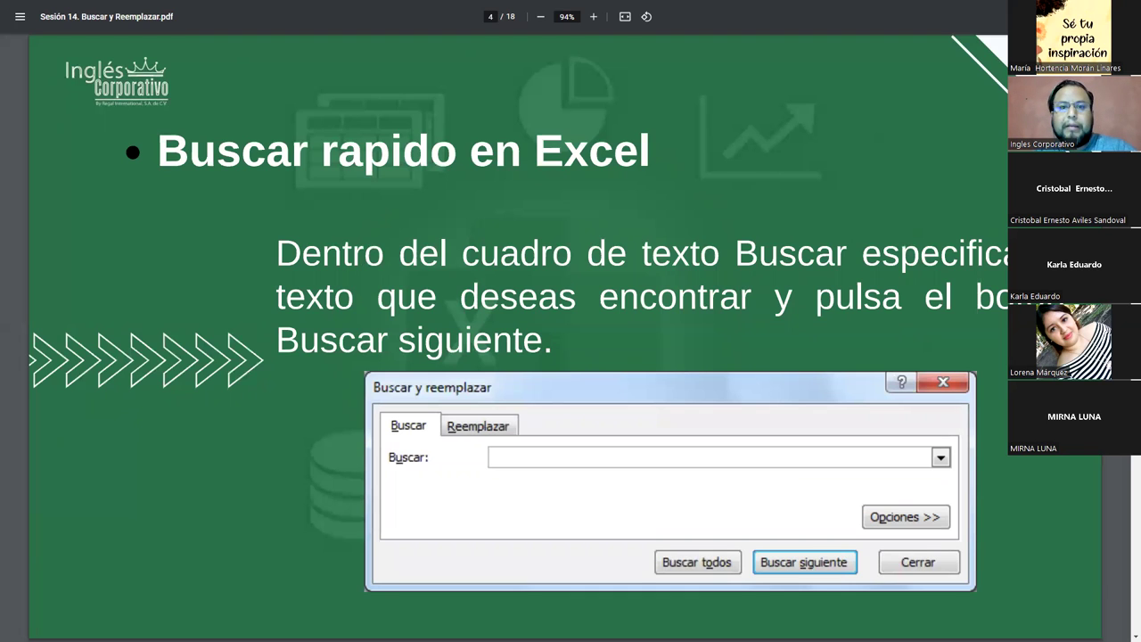
{"action": "mouse_move", "coordinate": [485, 439]}
{"action": "left_mouse_down"}
{"action": "mouse_move", "coordinate": [822, 479]}
{"action": "mouse_move", "coordinate": [954, 472]}
{"action": "left_mouse_up"}
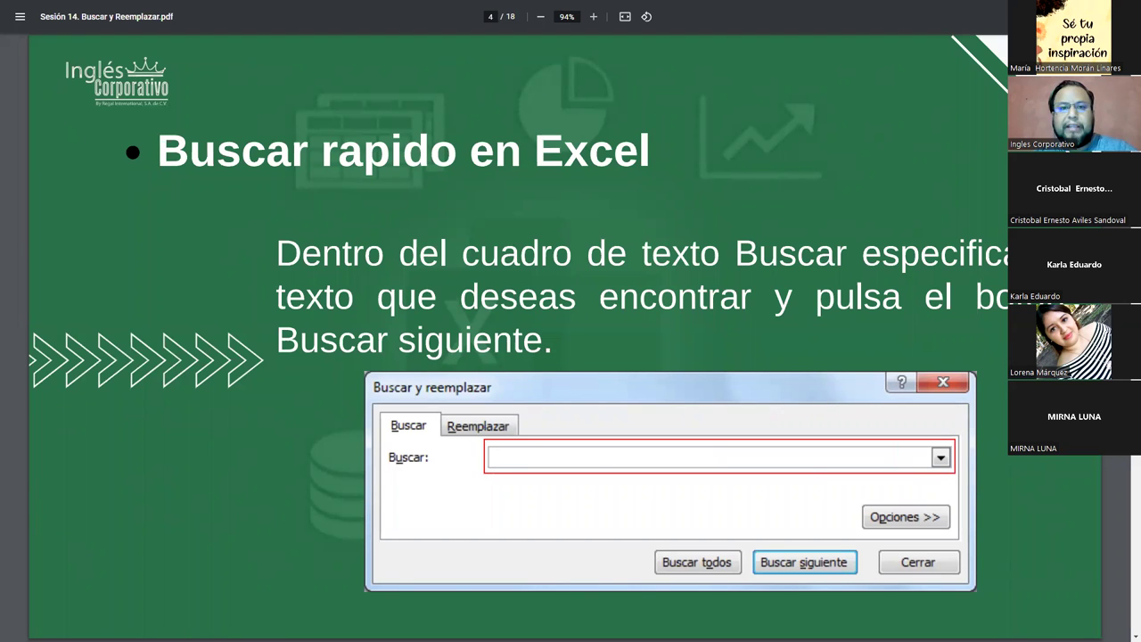
{"action": "left_click_drag", "start_coordinate": [497, 463], "coordinate": [684, 458]}
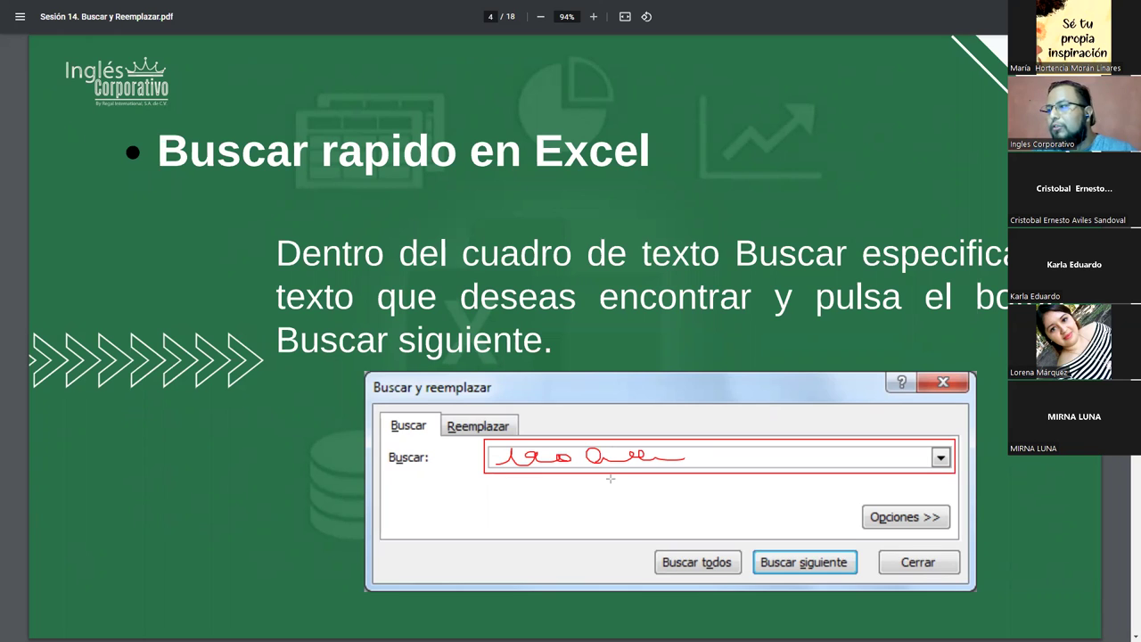
{"action": "left_click_drag", "start_coordinate": [610, 479], "coordinate": [782, 543]}
{"action": "left_click_drag", "start_coordinate": [603, 484], "coordinate": [670, 542]}
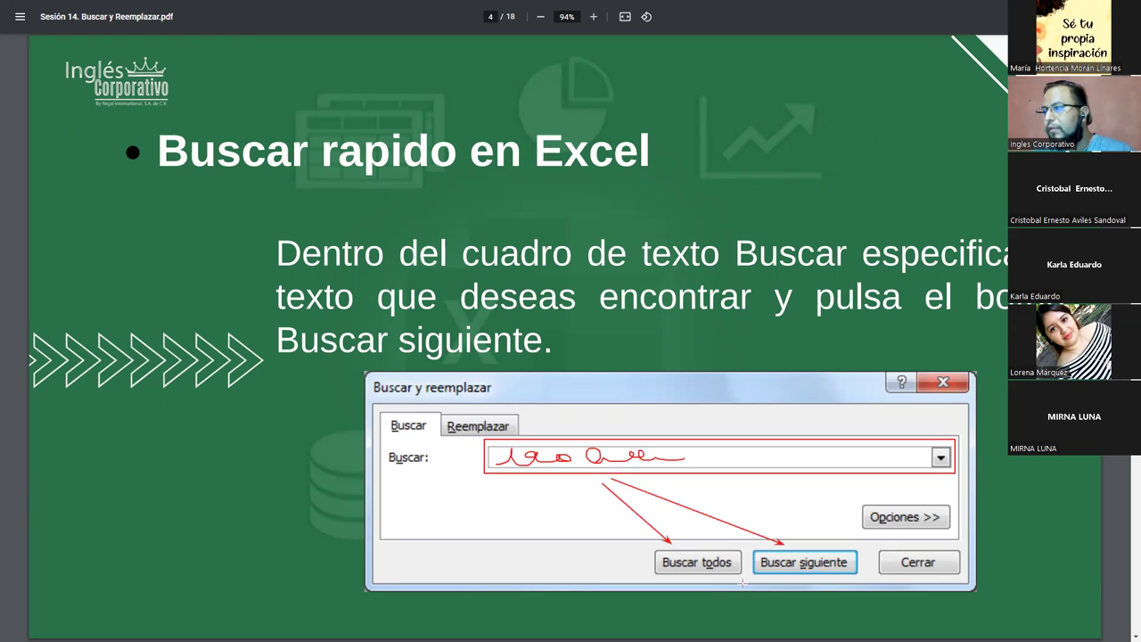
{"action": "mouse_move", "coordinate": [648, 478]}
{"action": "left_mouse_down"}
{"action": "mouse_move", "coordinate": [855, 514]}
{"action": "mouse_move", "coordinate": [880, 542]}
{"action": "left_mouse_up"}
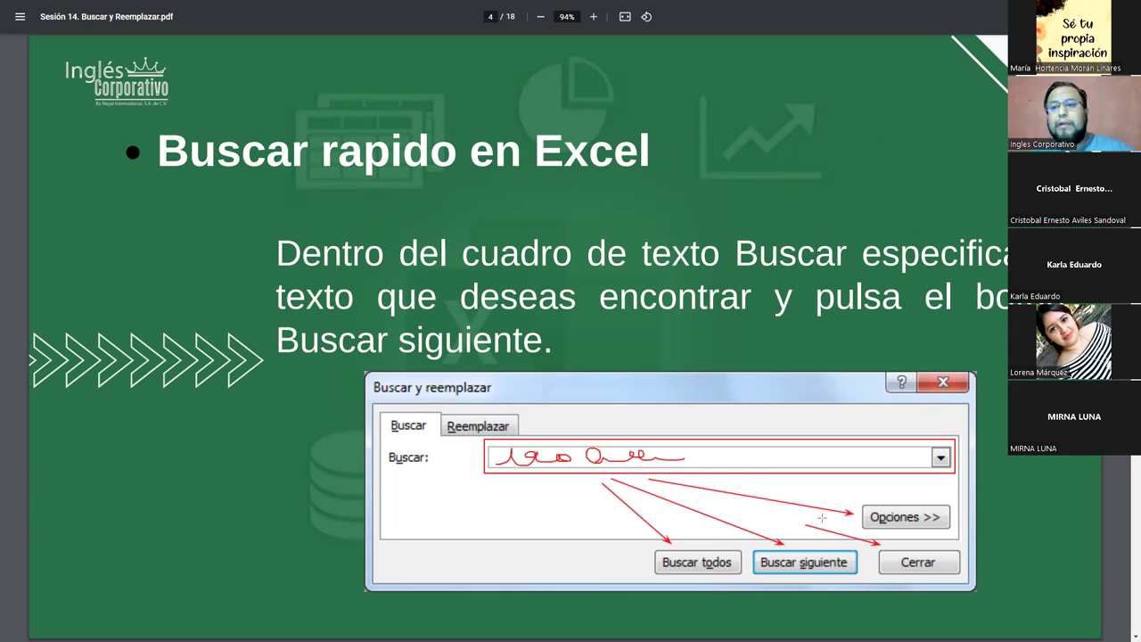
{"action": "left_click_drag", "start_coordinate": [1004, 454], "coordinate": [955, 456]}
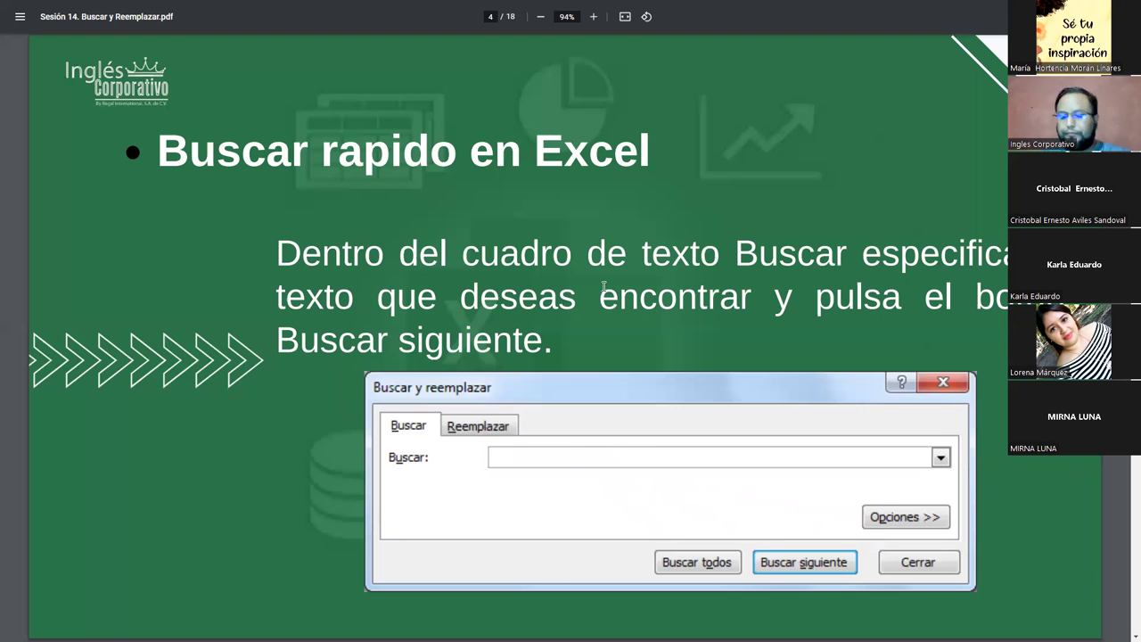
Step: Review slides 5 and 6 and briefly return to 4, then advance toward the expanded search dialog slide
{"action": "key", "text": "Right"}
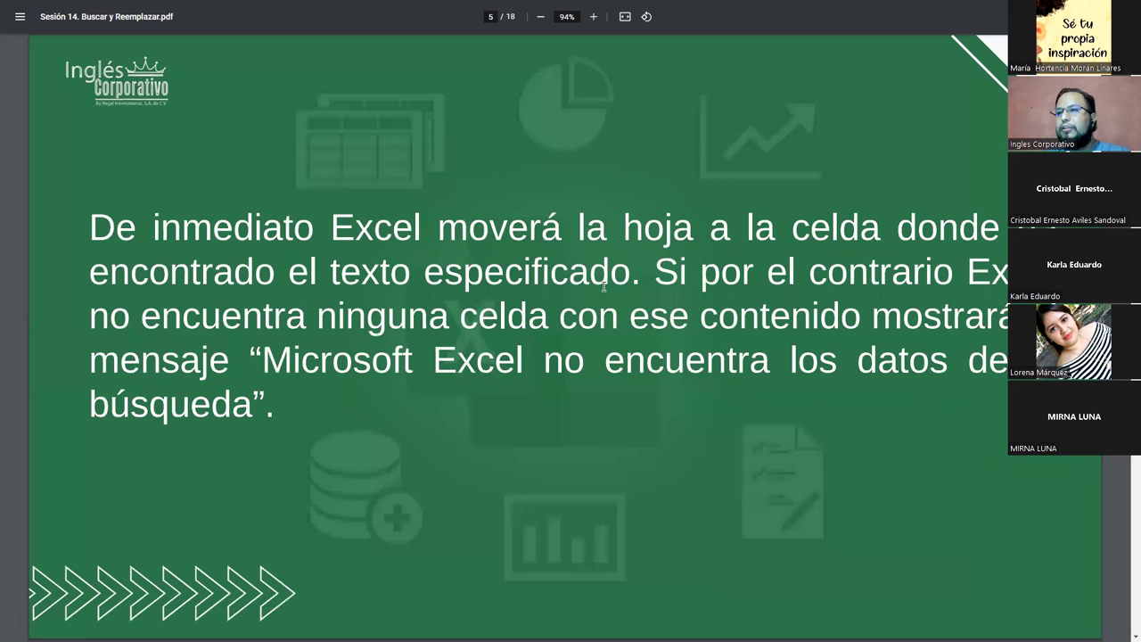
{"action": "key", "text": "Right"}
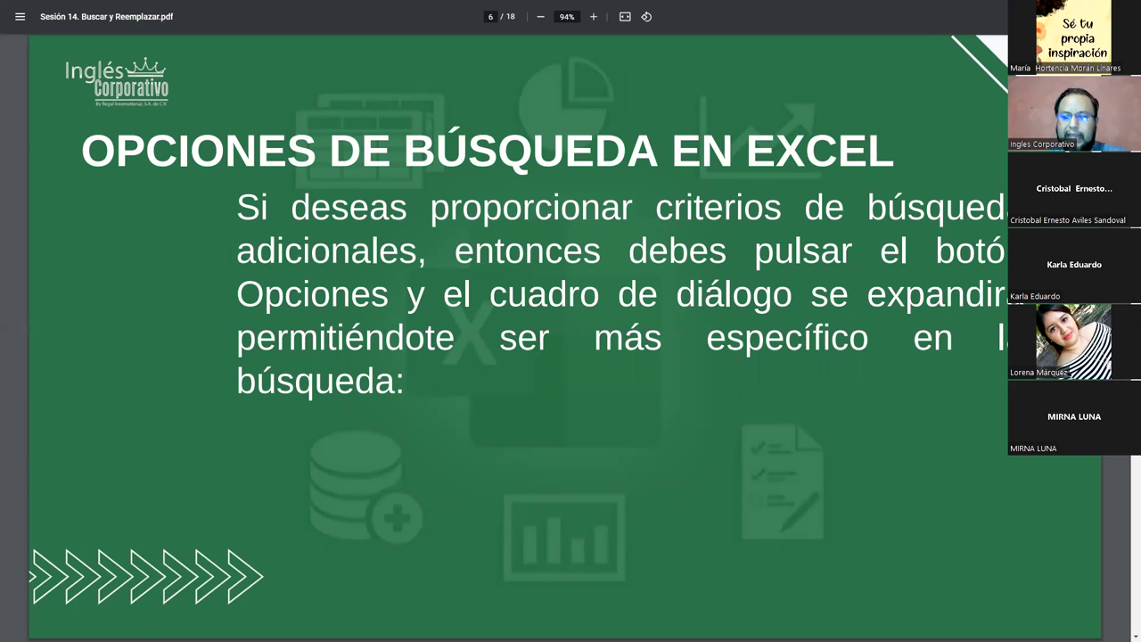
{"action": "key", "text": "Left"}
{"action": "key", "text": "Left"}
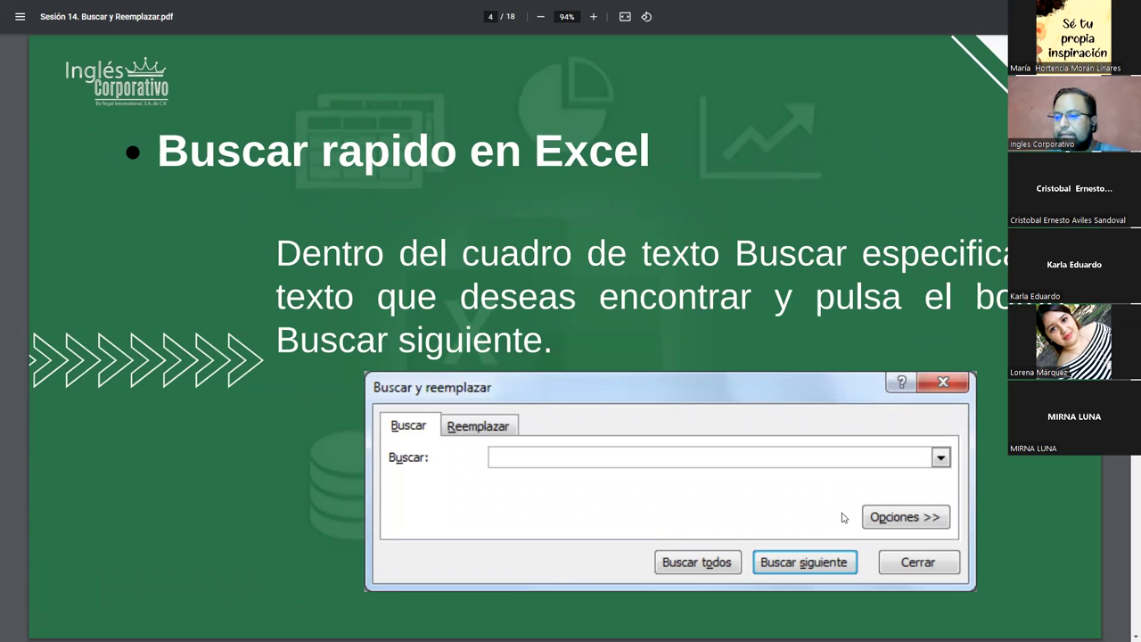
{"action": "key", "text": "Right"}
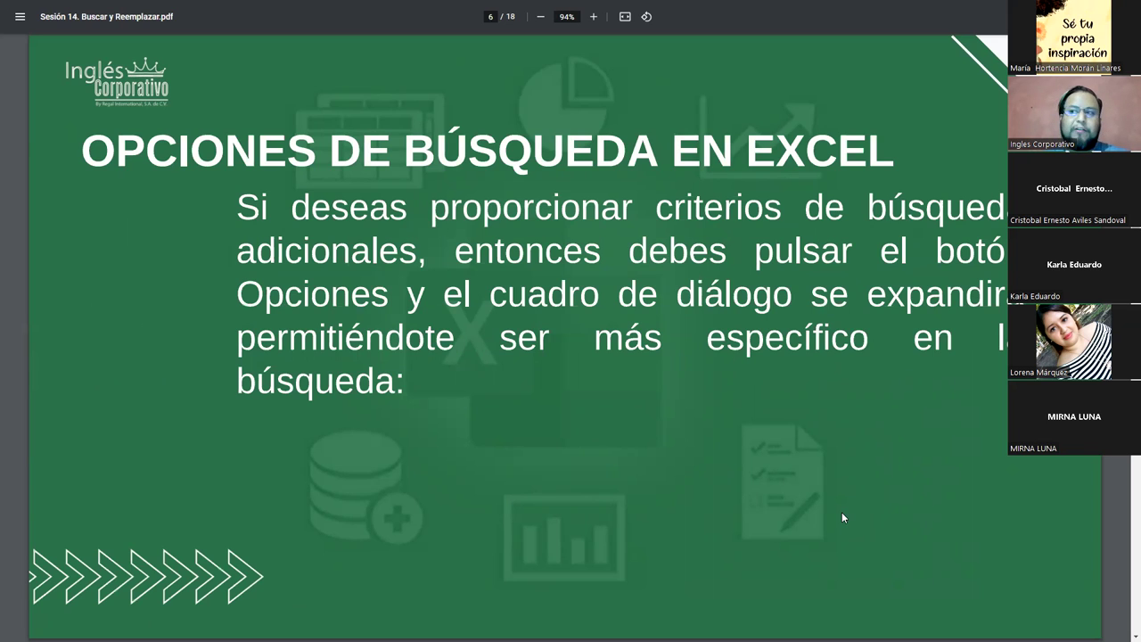
{"action": "key", "text": "Right"}
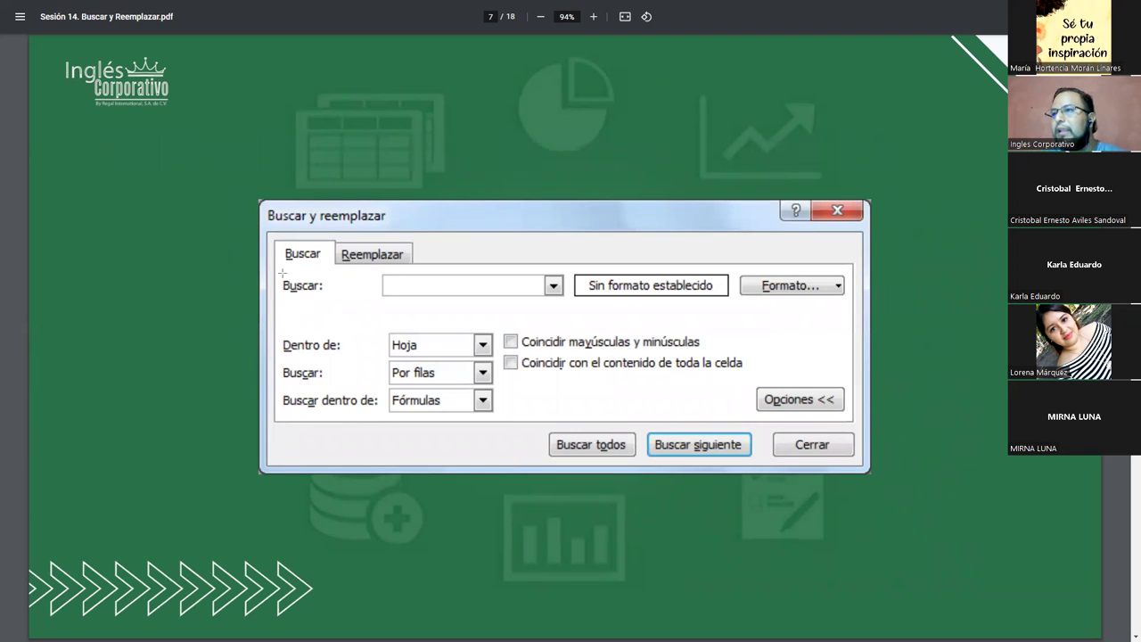
Step: Outline the options area and draw arrows to Sin formato establecido, Dentro de, Buscar and Buscar dentro de
{"action": "left_click_drag", "start_coordinate": [278, 265], "coordinate": [300, 272]}
{"action": "left_click_drag", "start_coordinate": [405, 312], "coordinate": [848, 420]}
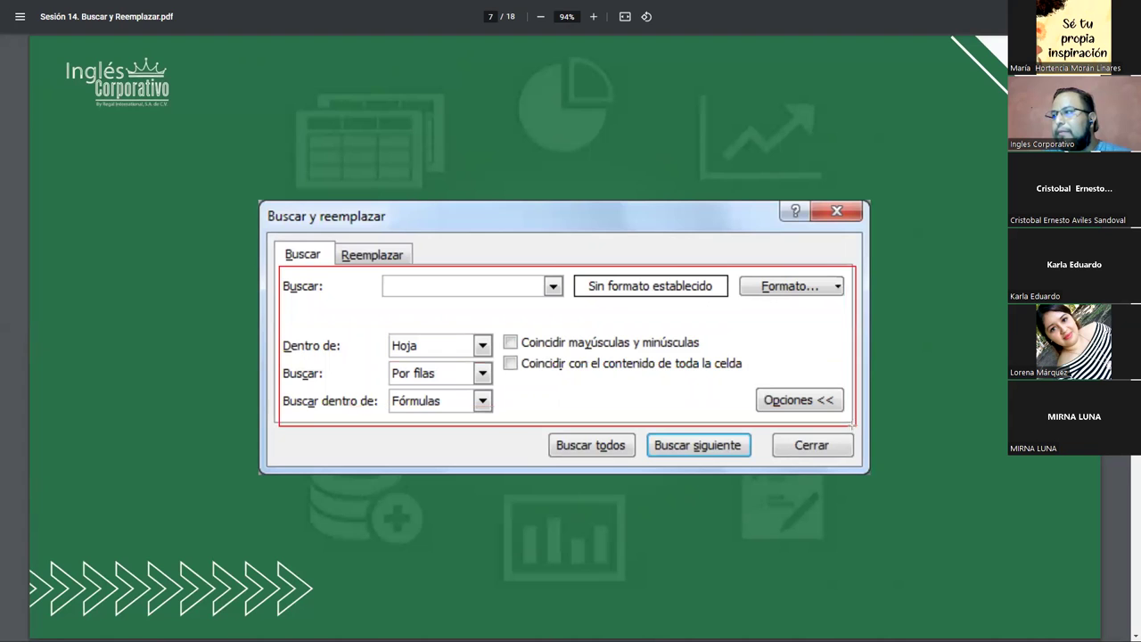
{"action": "left_click_drag", "start_coordinate": [847, 420], "coordinate": [851, 423]}
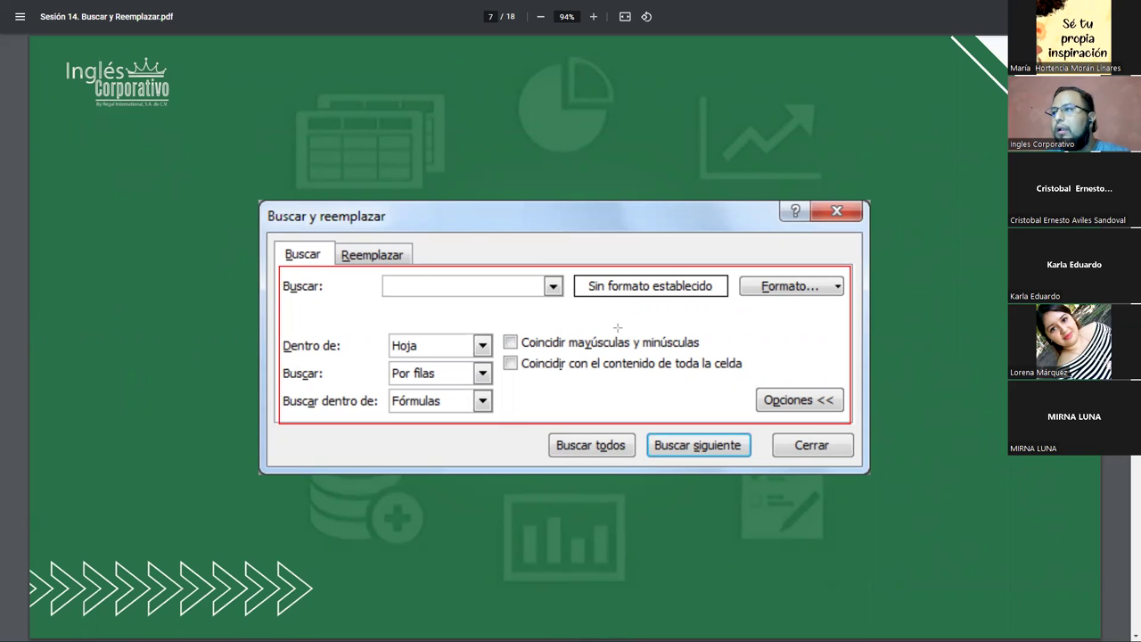
{"action": "left_click_drag", "start_coordinate": [644, 270], "coordinate": [811, 162]}
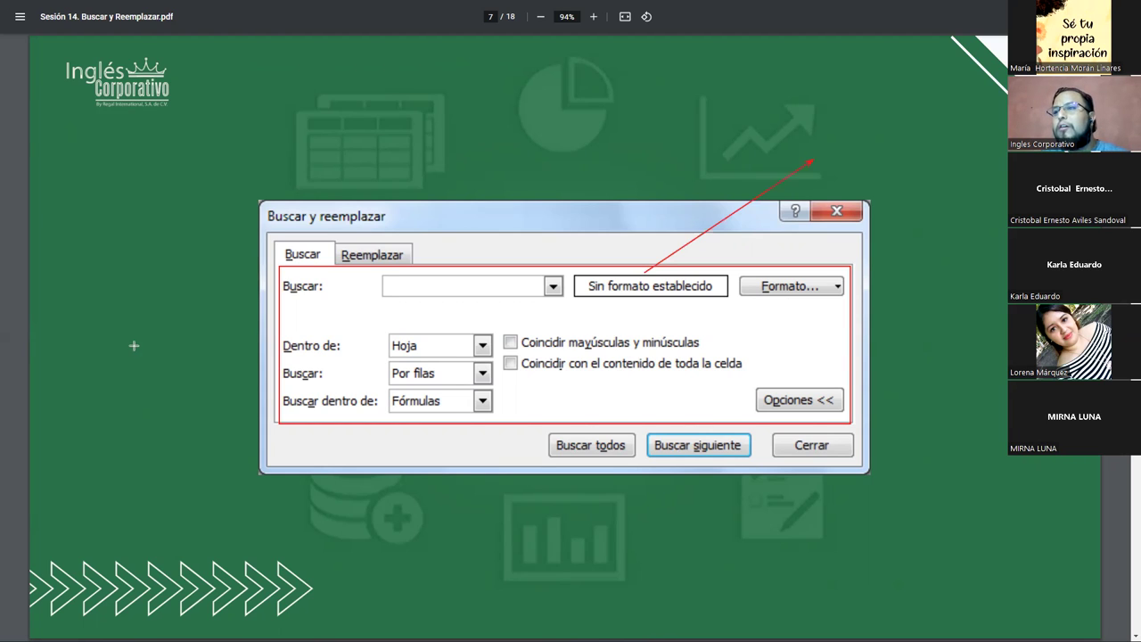
{"action": "left_click_drag", "start_coordinate": [129, 345], "coordinate": [276, 345]}
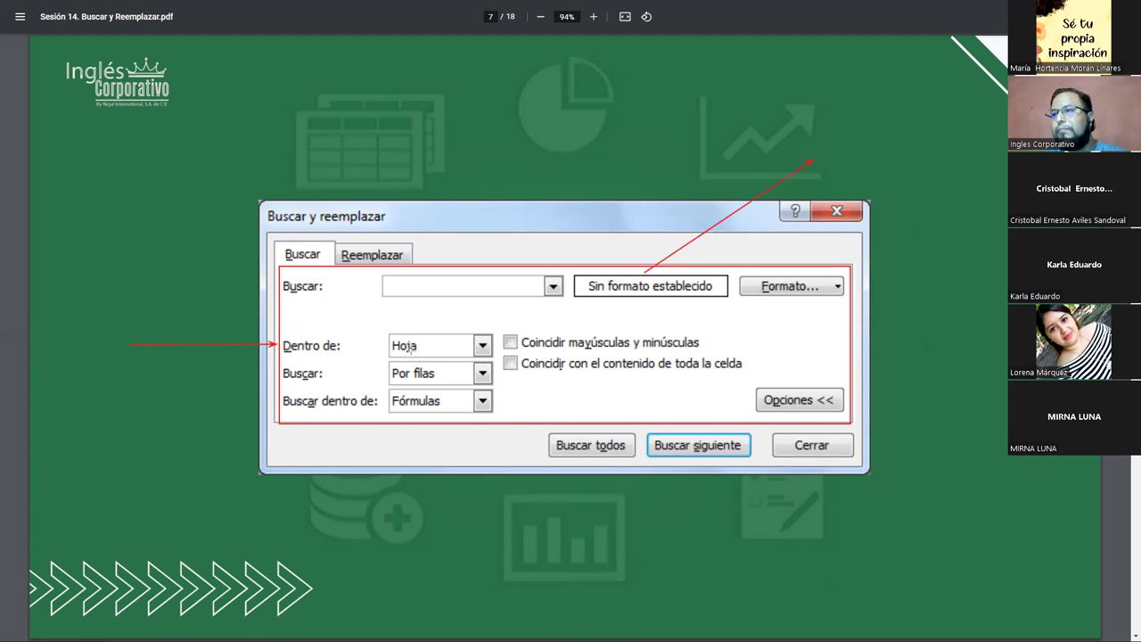
{"action": "left_click_drag", "start_coordinate": [133, 375], "coordinate": [276, 373]}
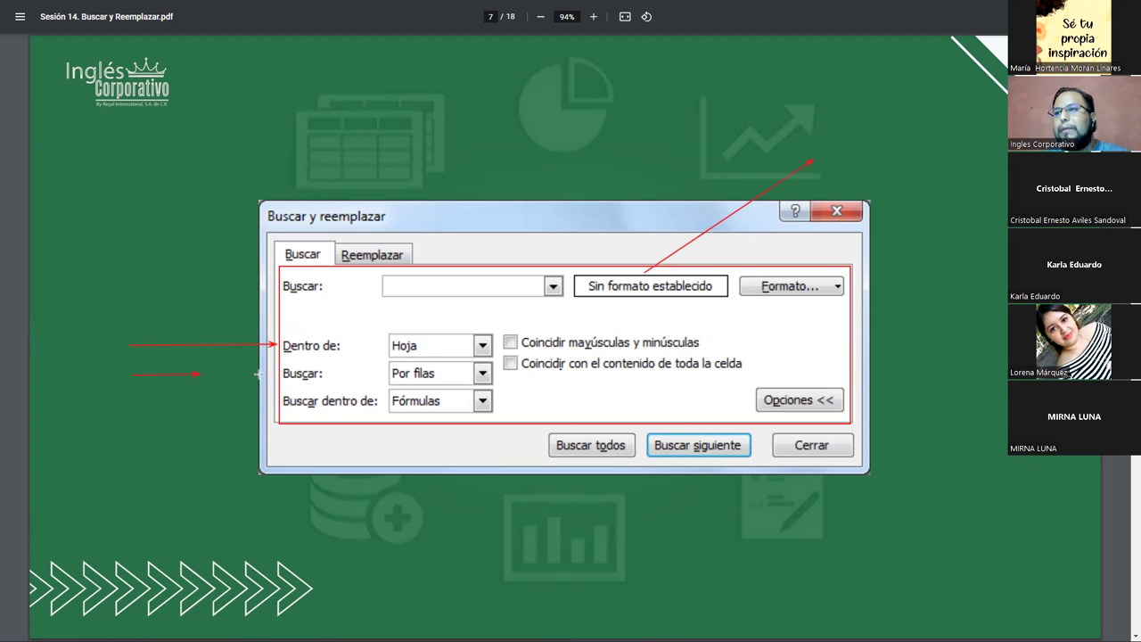
{"action": "left_click_drag", "start_coordinate": [133, 405], "coordinate": [273, 404]}
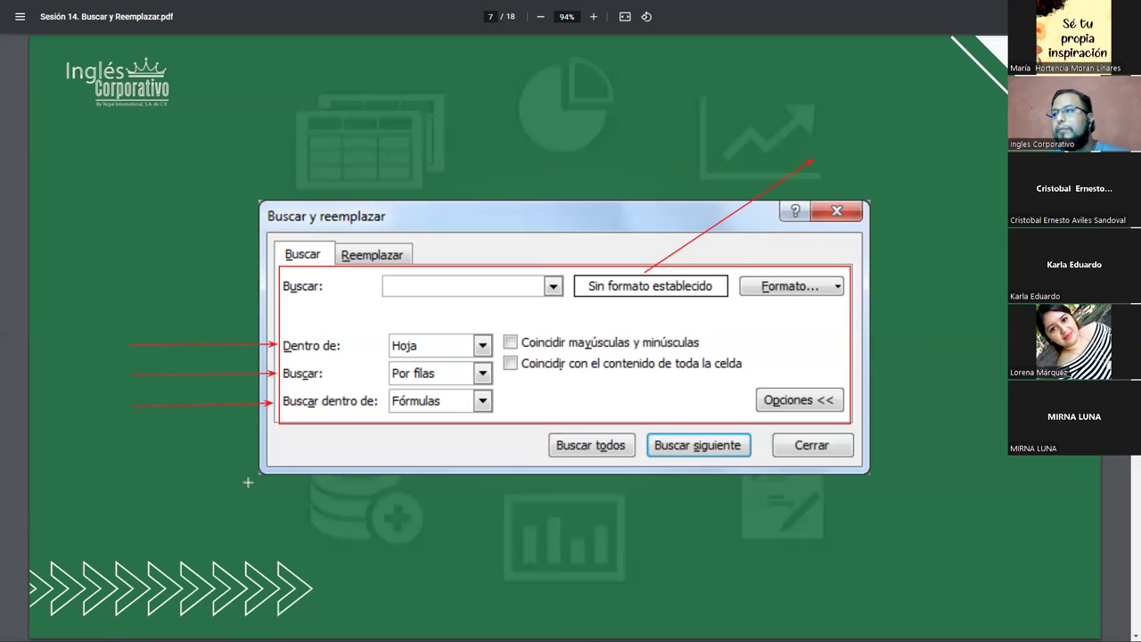
Step: Draw arrows to the match-case, whole-cell, Hoja, Por filas and Fórmulas settings
{"action": "left_click_drag", "start_coordinate": [470, 304], "coordinate": [504, 329]}
{"action": "left_click_drag", "start_coordinate": [582, 408], "coordinate": [513, 375]}
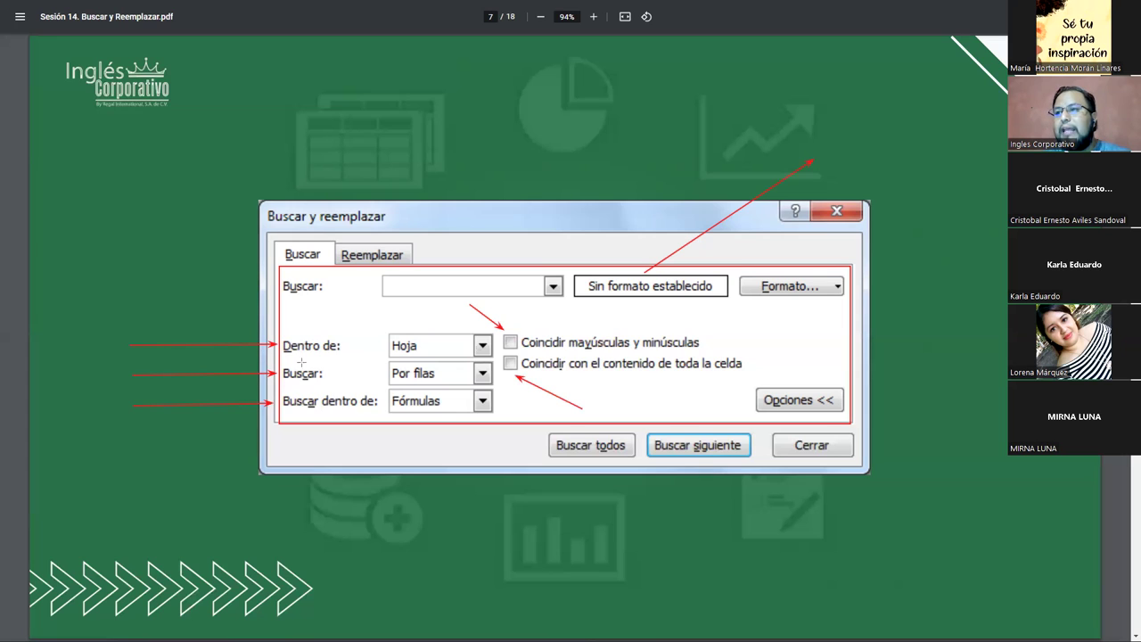
{"action": "left_click_drag", "start_coordinate": [308, 357], "coordinate": [393, 347]}
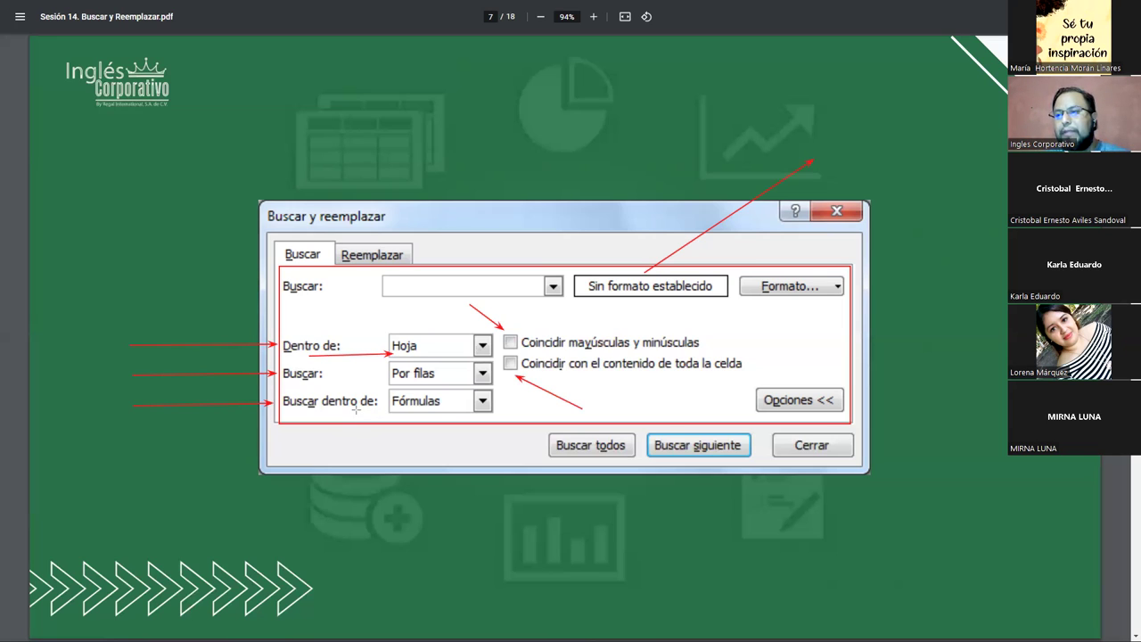
{"action": "left_click_drag", "start_coordinate": [342, 381], "coordinate": [385, 375]}
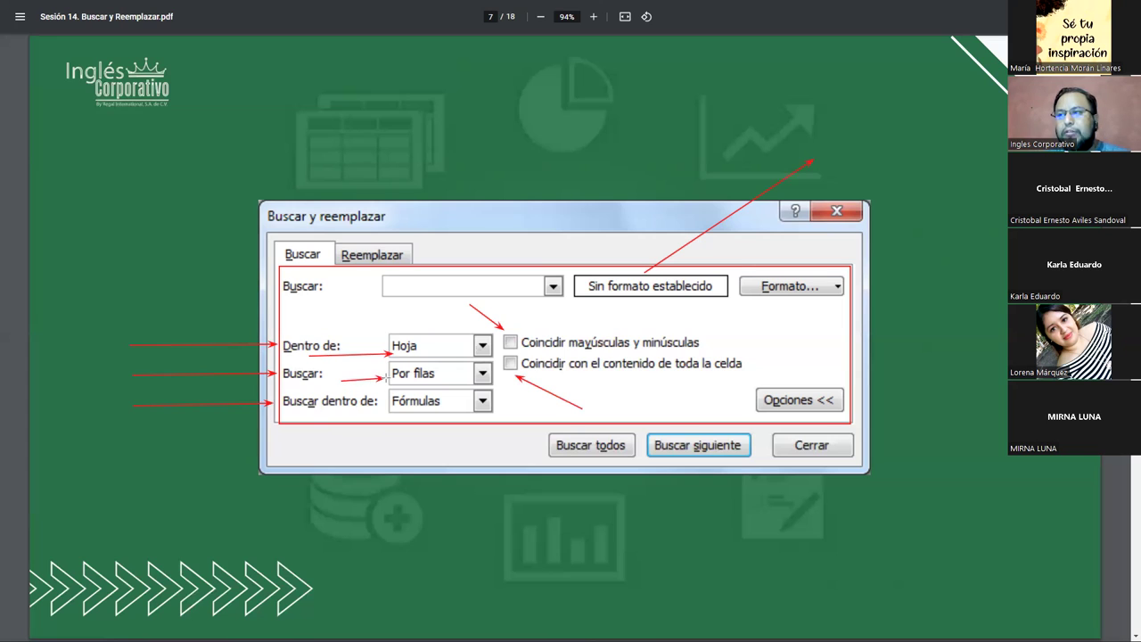
{"action": "left_click_drag", "start_coordinate": [354, 419], "coordinate": [389, 413]}
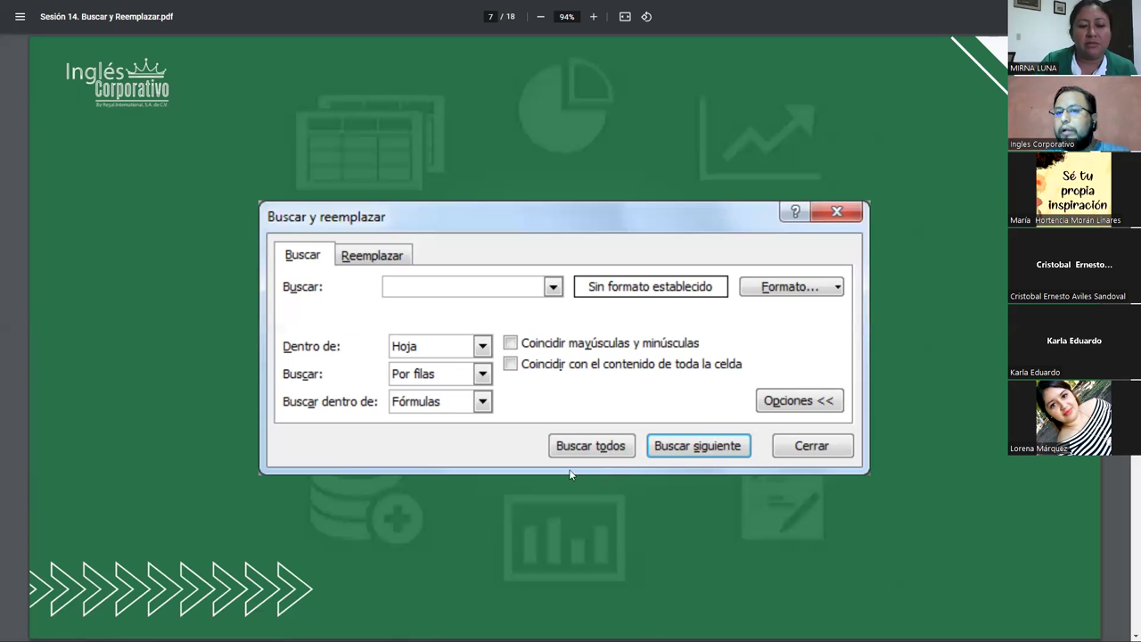
Step: Move to page 8 and select the first bullet's explanation of the search options
{"action": "key", "text": "Right"}
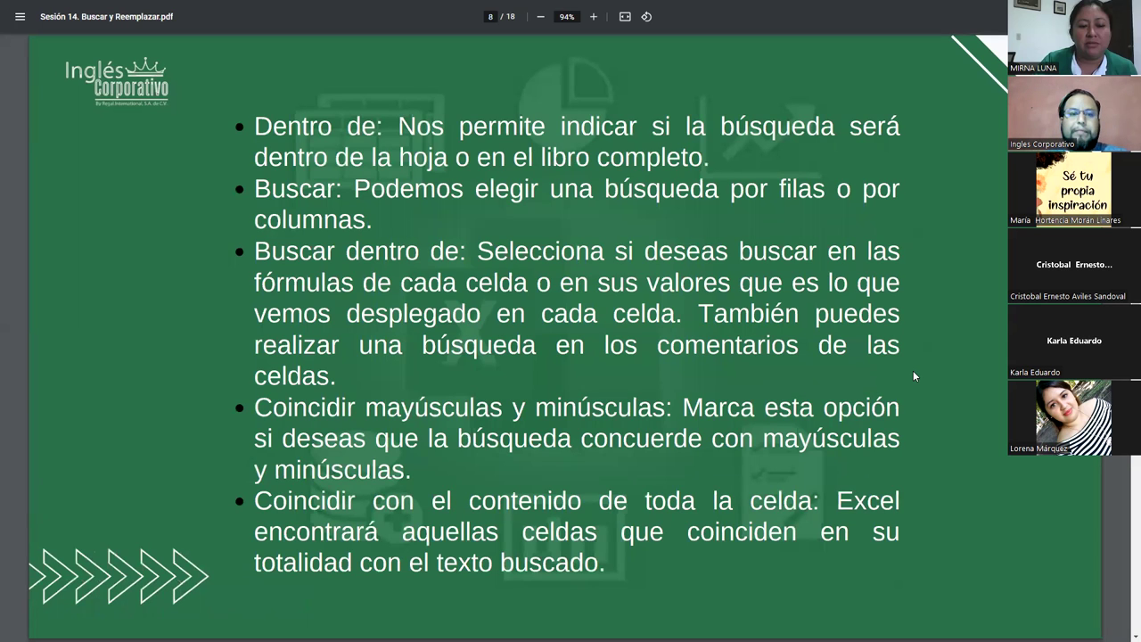
{"action": "mouse_move", "coordinate": [570, 4]}
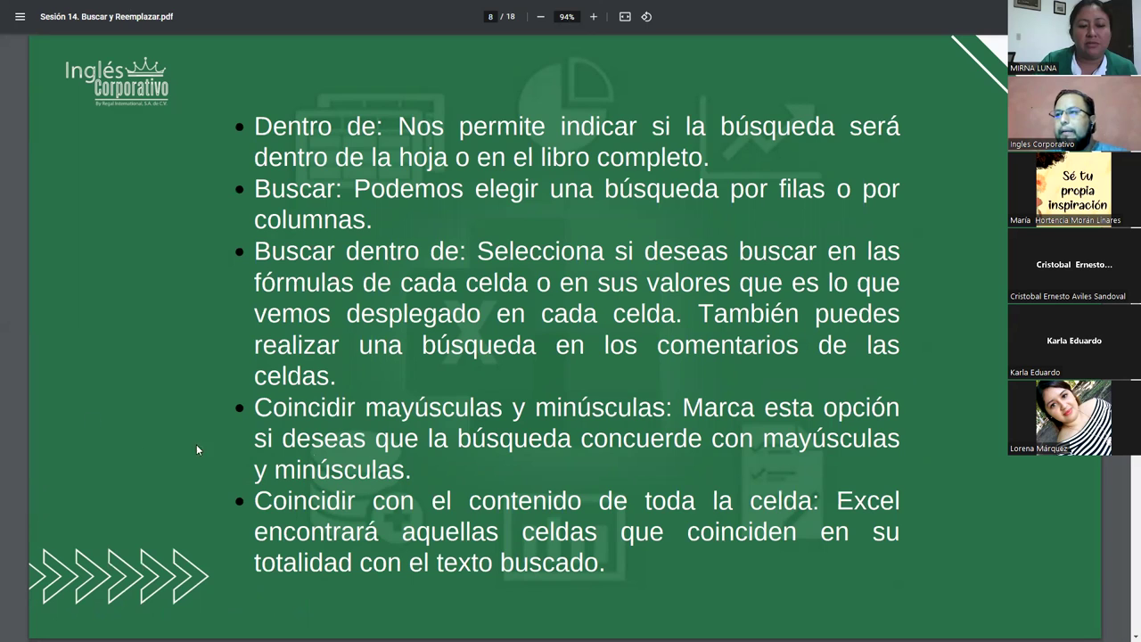
{"action": "key", "text": "Left"}
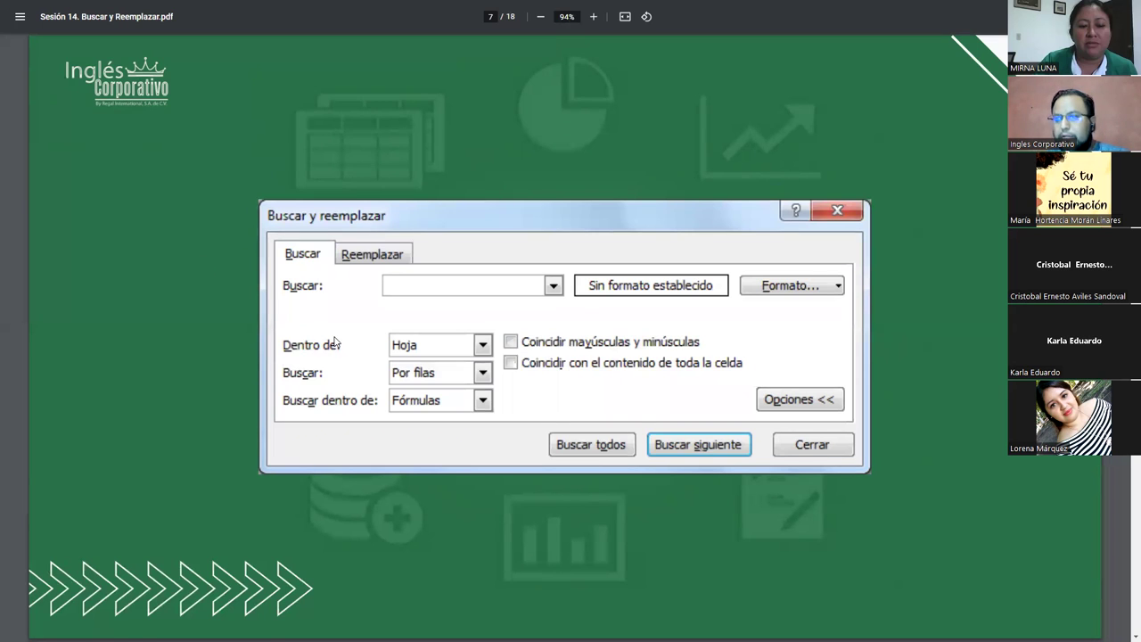
{"action": "key", "text": "Right"}
{"action": "left_click_drag", "start_coordinate": [398, 126], "coordinate": [721, 156]}
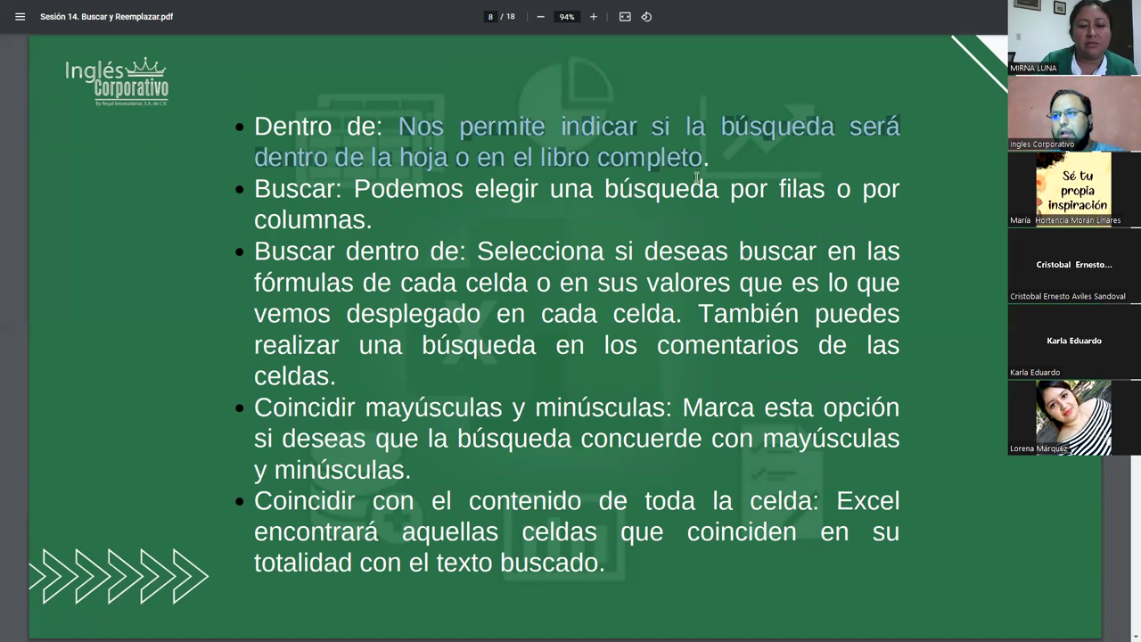
Step: Compare pages 7 and 8, then highlight the explanation of searching by rows or columns
{"action": "key", "text": "Left"}
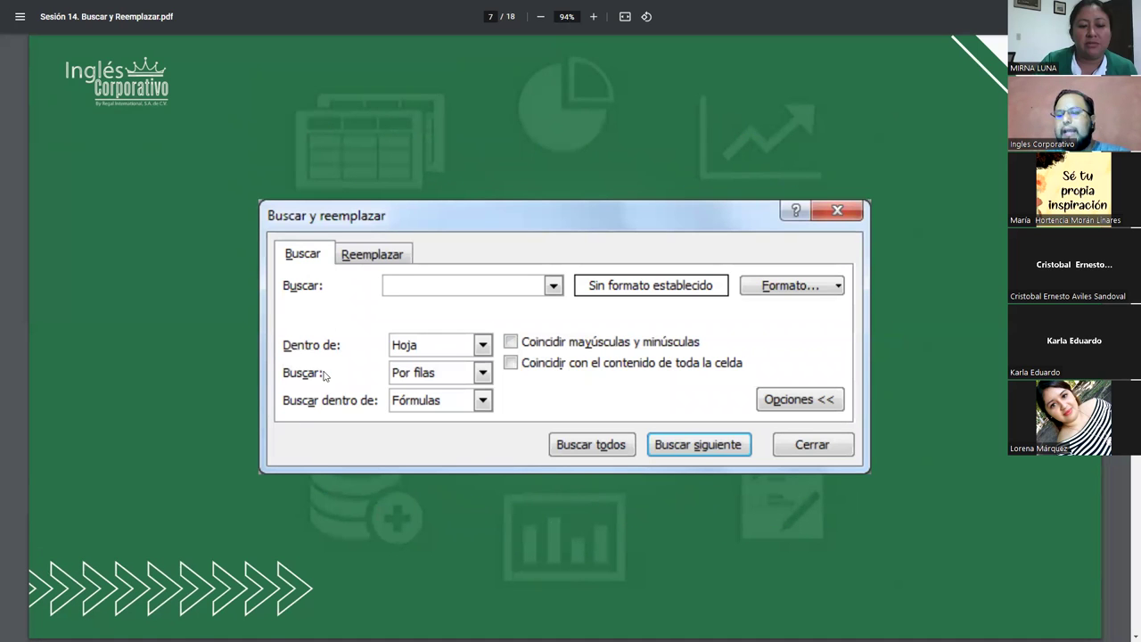
{"action": "key", "text": "Right"}
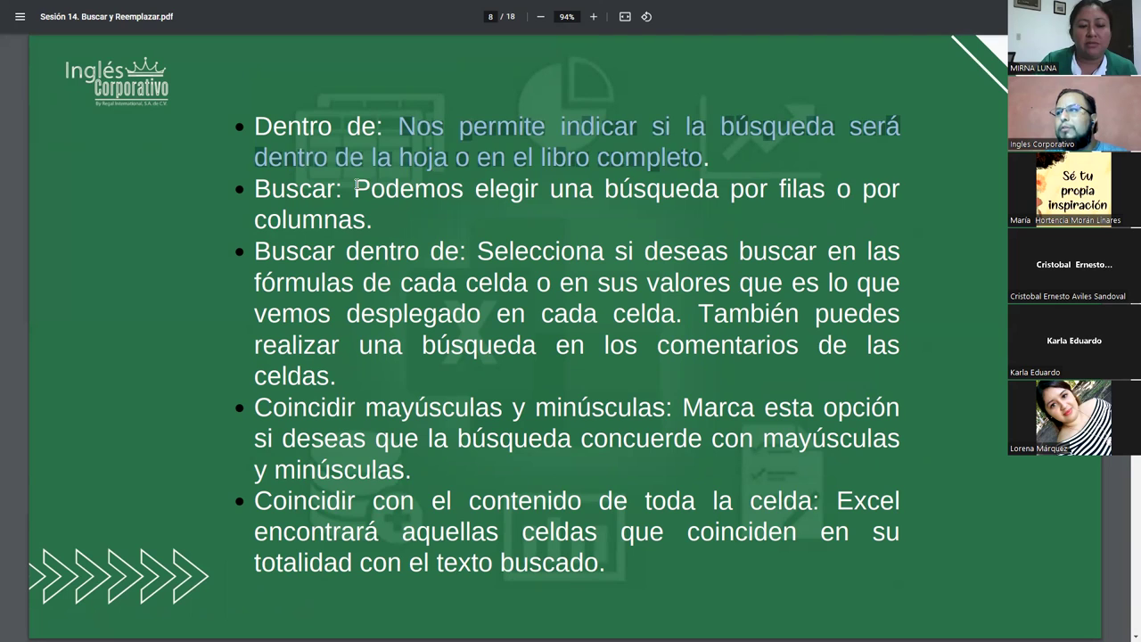
{"action": "left_click_drag", "start_coordinate": [355, 190], "coordinate": [374, 222]}
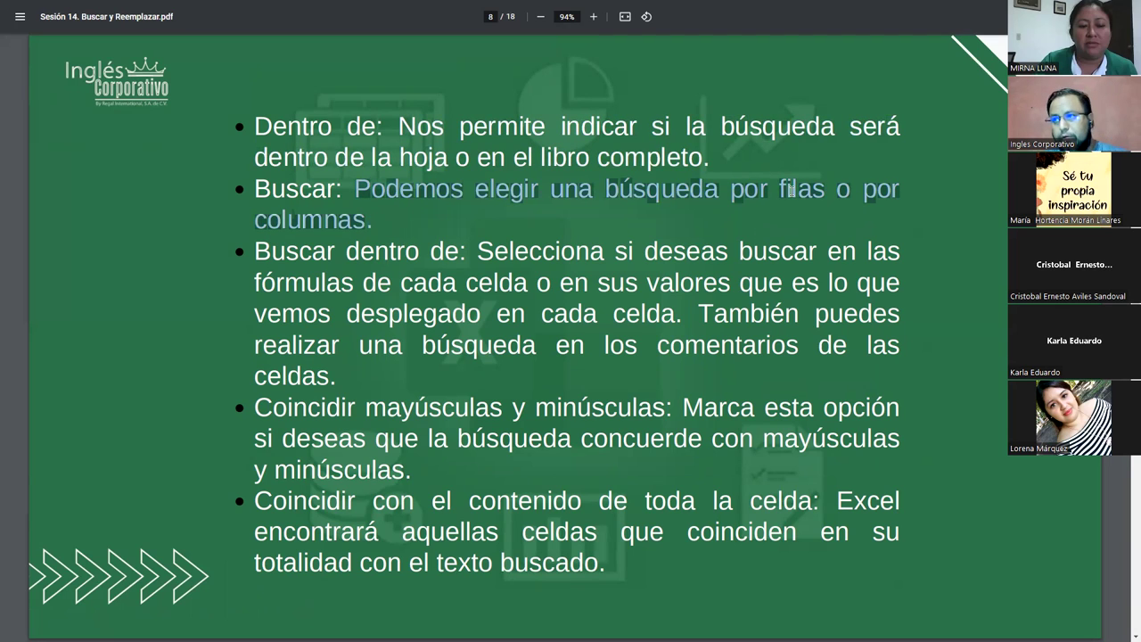
Step: Select the full 'Selecciona si deseas…celdas.' text explaining Buscar dentro de
{"action": "key", "text": "Left"}
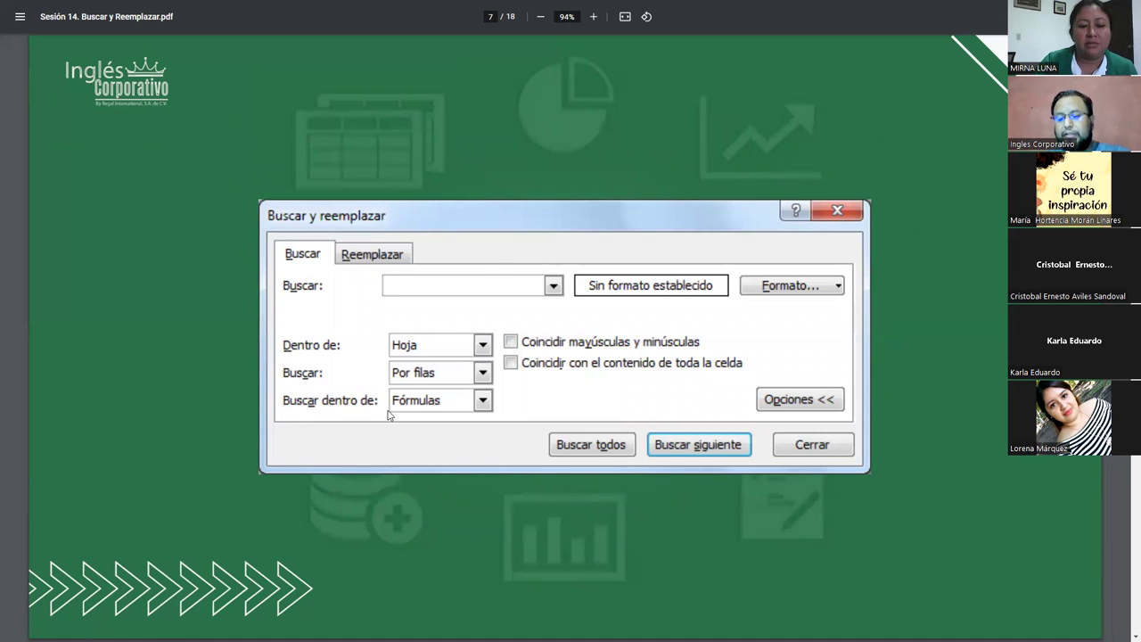
{"action": "key", "text": "Right"}
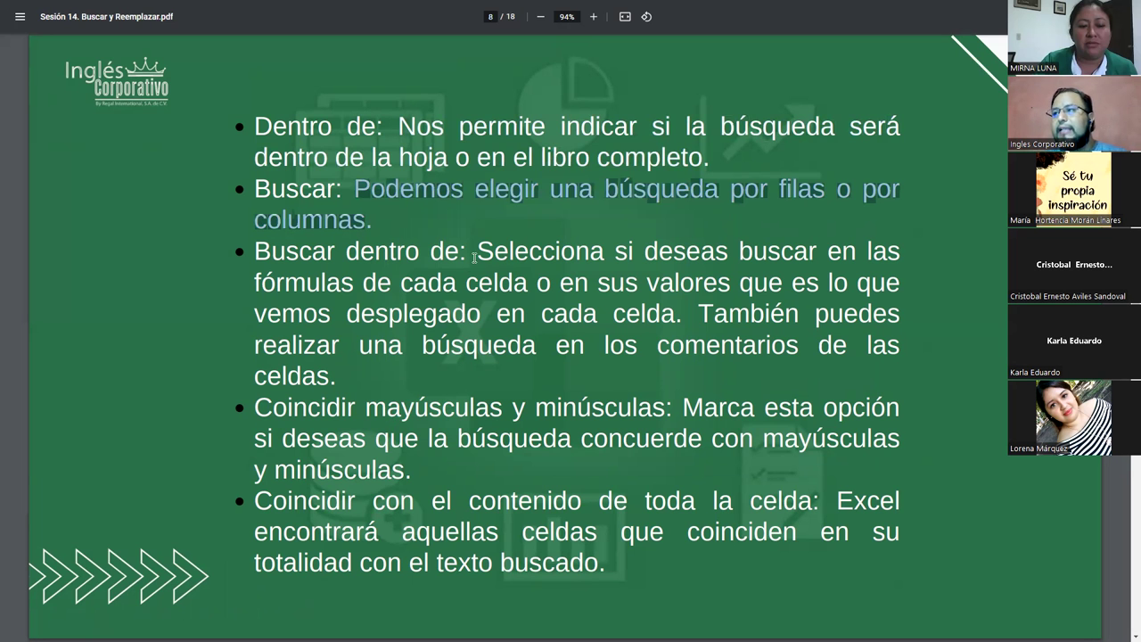
{"action": "left_click_drag", "start_coordinate": [479, 252], "coordinate": [658, 253]}
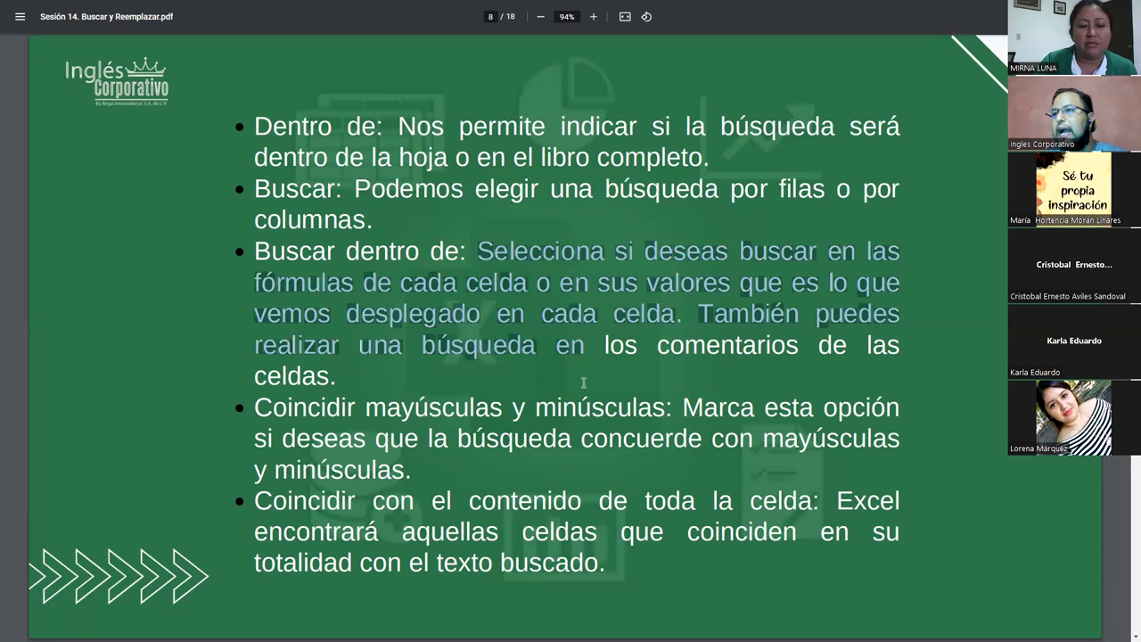
{"action": "left_click_drag", "start_coordinate": [660, 294], "coordinate": [331, 378]}
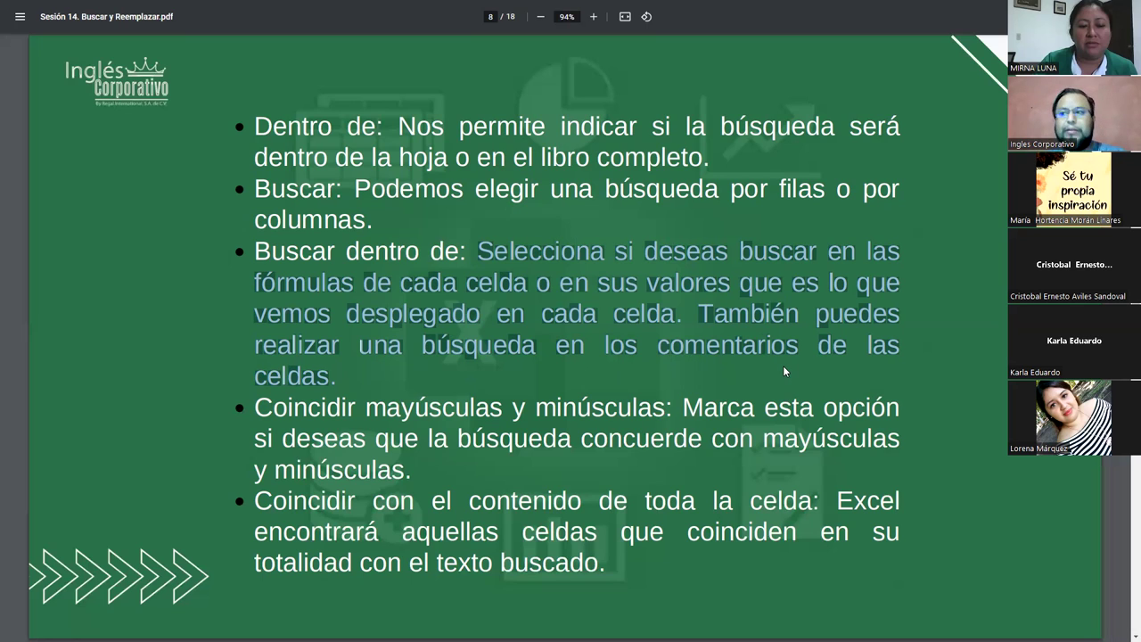
Step: Highlight the Coincidir mayúsculas y minúsculas heading on page 8, then clear the highlight
{"action": "left_click", "coordinate": [344, 379]}
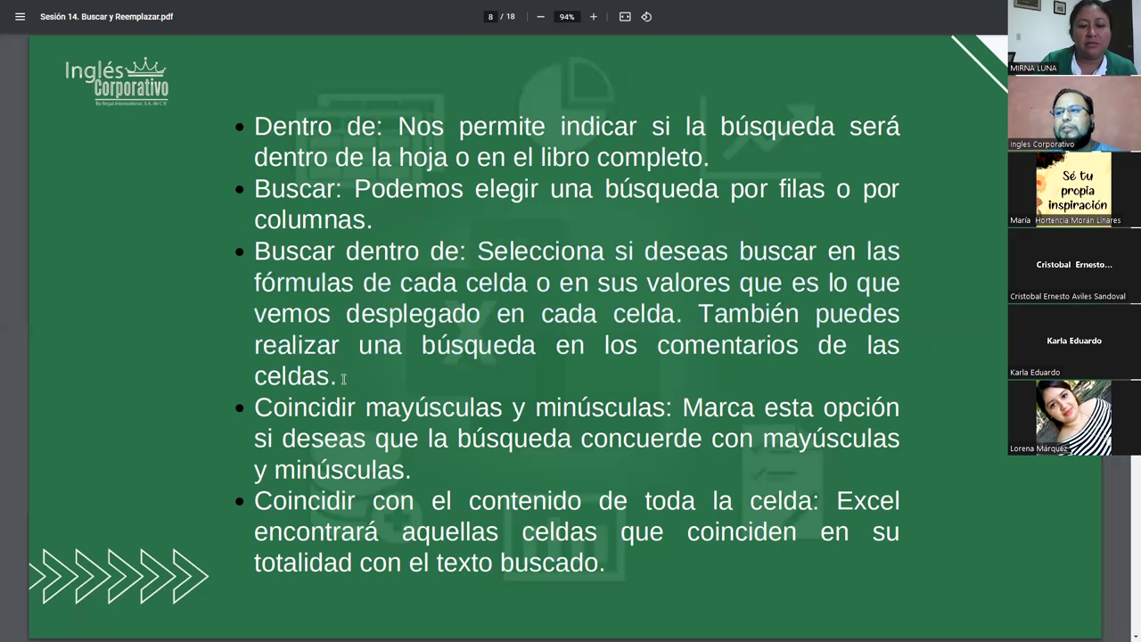
{"action": "key", "text": "Left"}
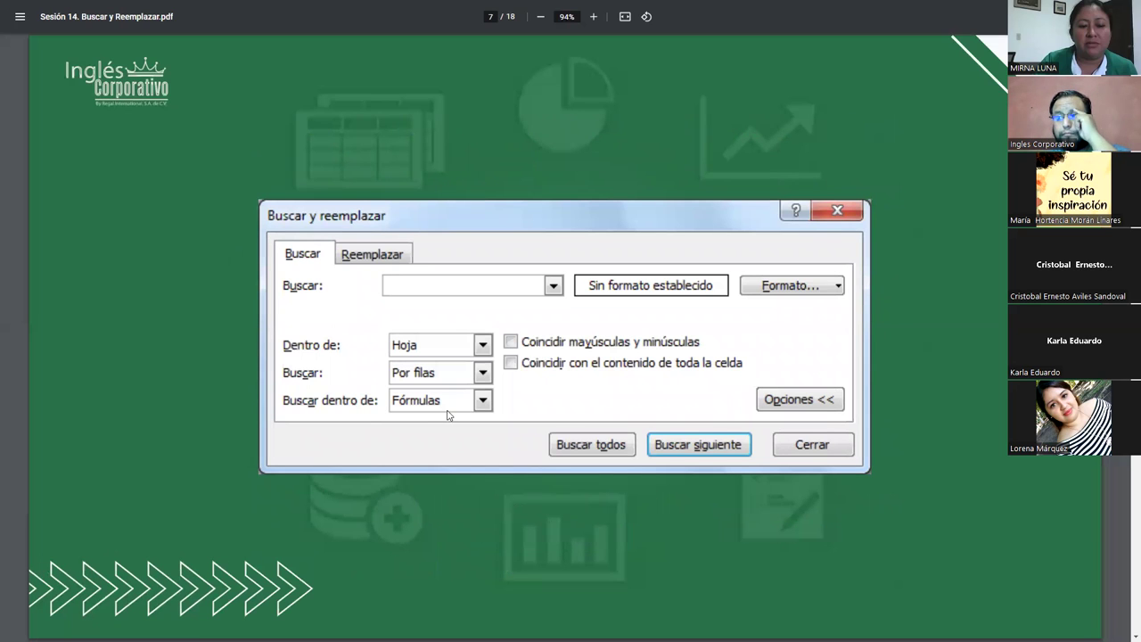
{"action": "key", "text": "Right"}
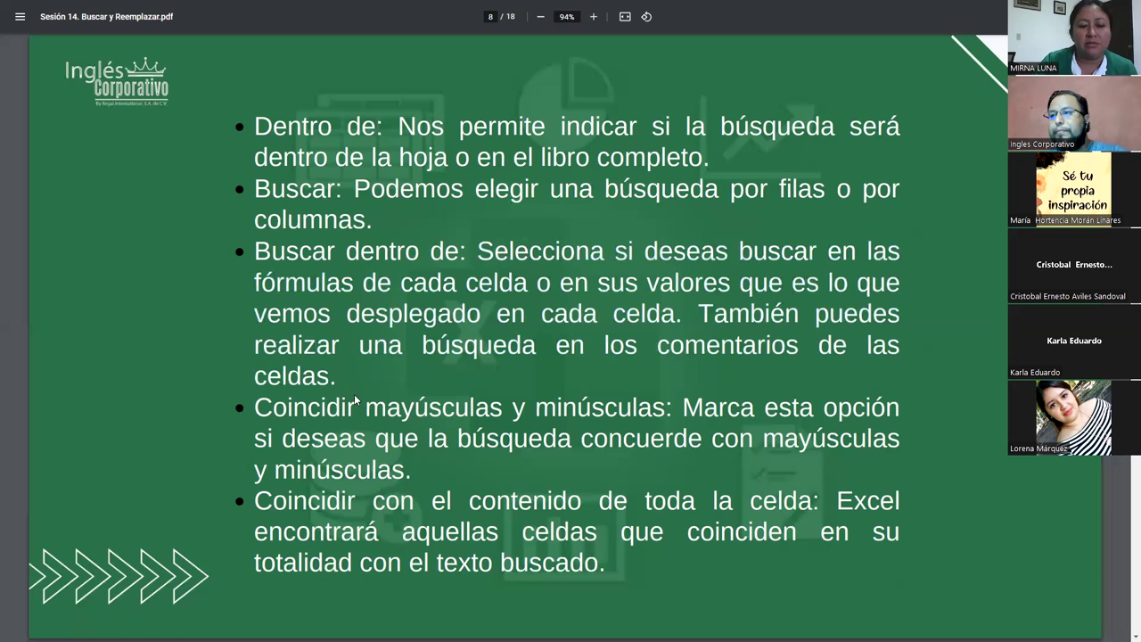
{"action": "left_click_drag", "start_coordinate": [254, 407], "coordinate": [696, 410]}
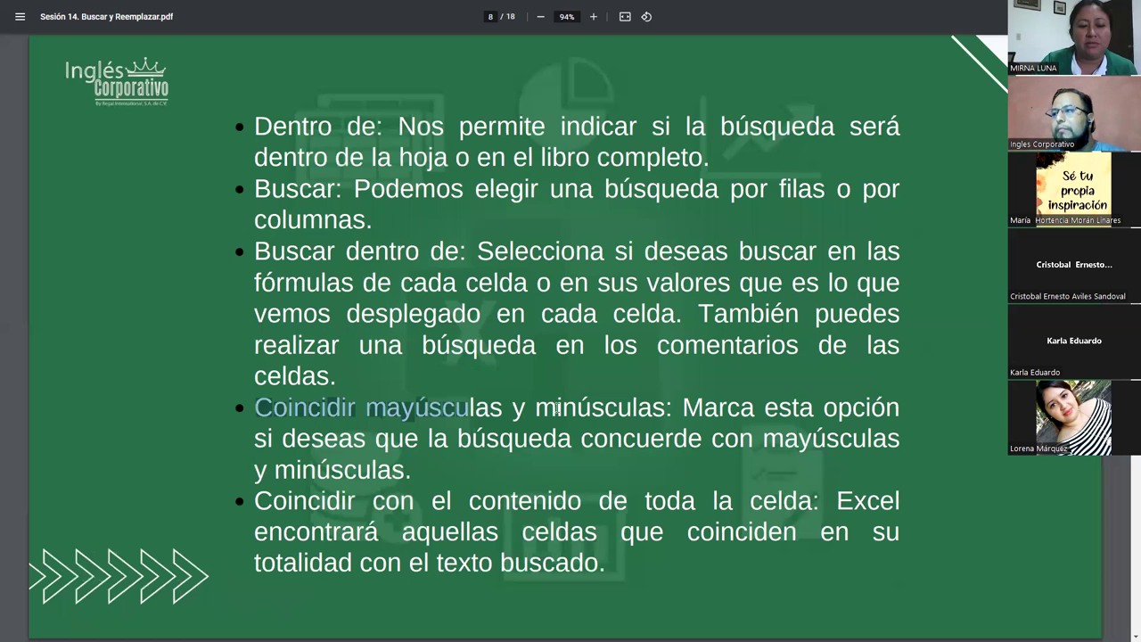
{"action": "left_click", "coordinate": [682, 409]}
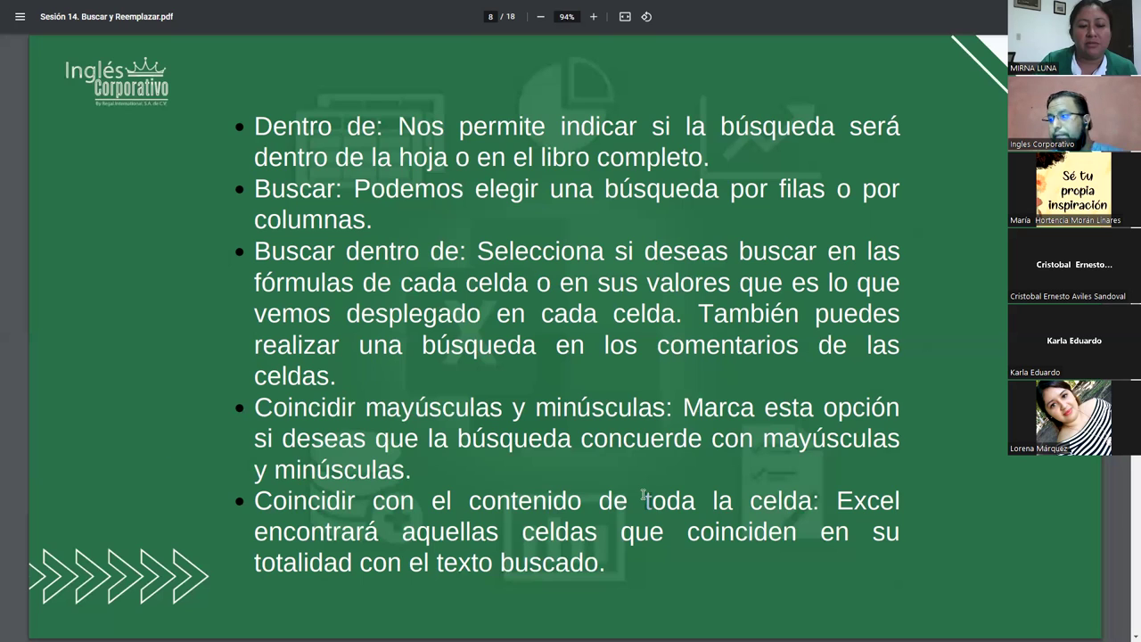
Step: Move to page 9, peek at the wildcard slide, then bring the Libro1 workbook forward
{"action": "scroll", "coordinate": [642, 496], "scroll_direction": "down", "scroll_amount": 5}
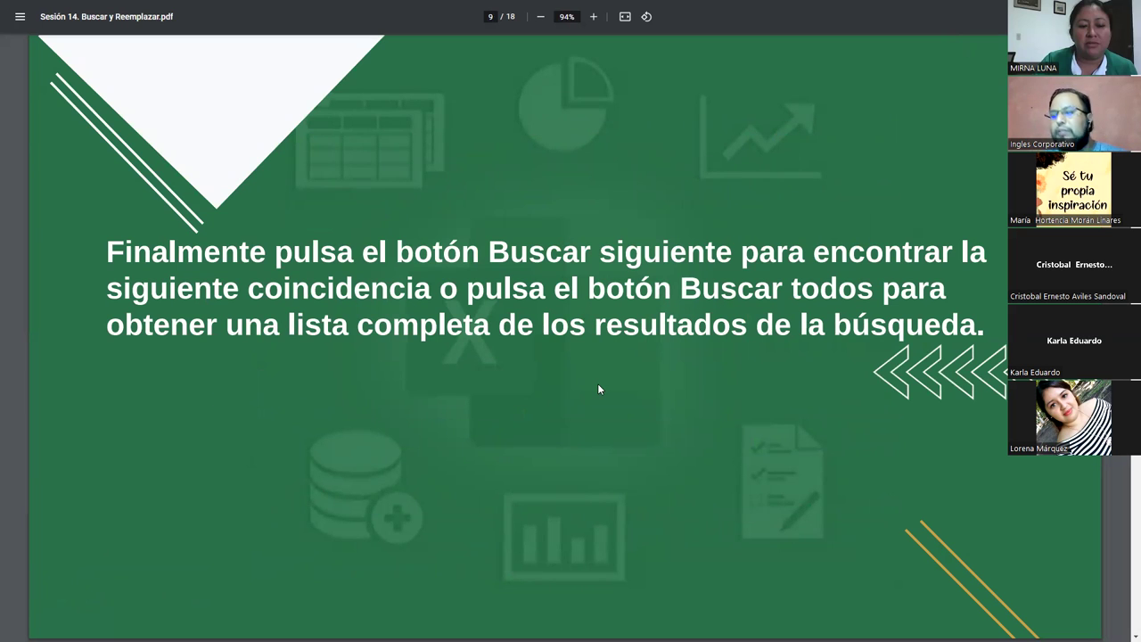
{"action": "key", "text": "Right"}
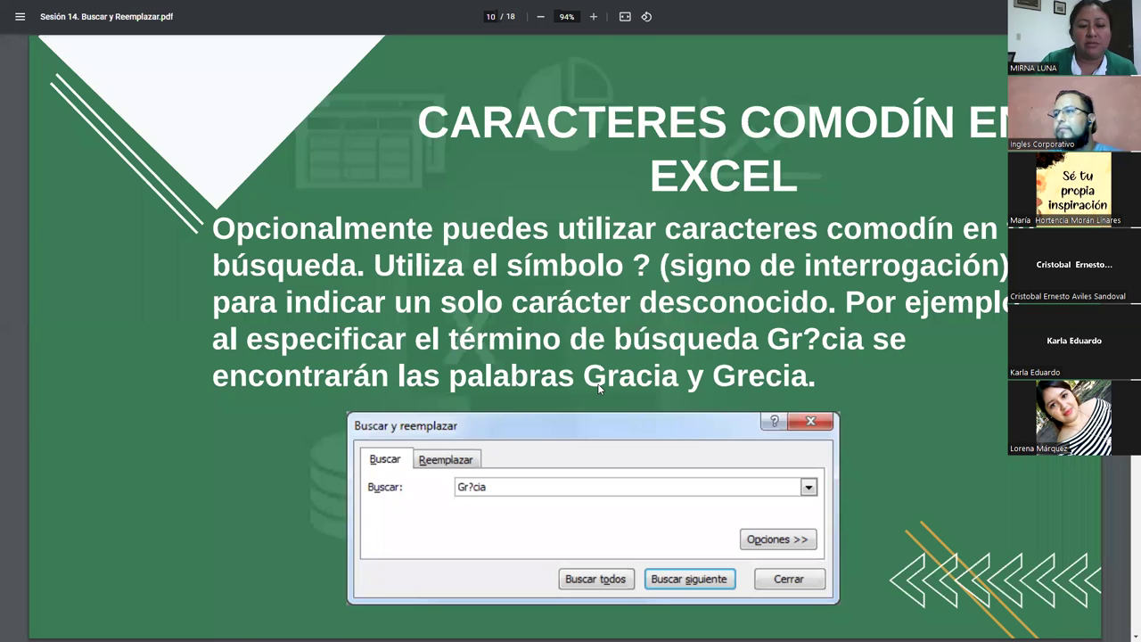
{"action": "key", "text": "Left"}
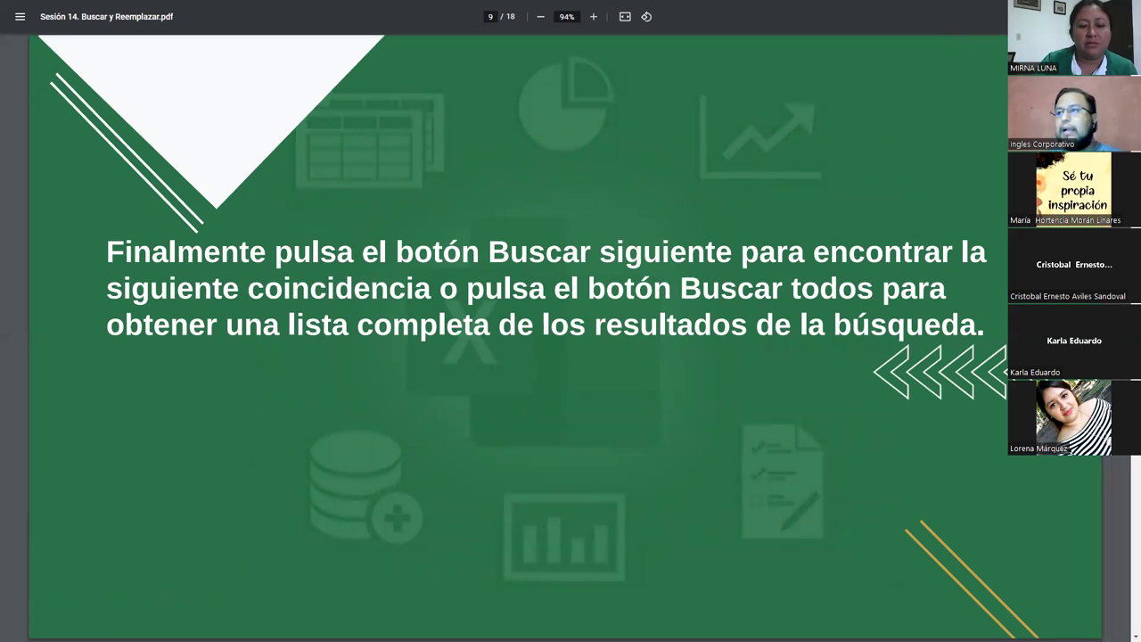
{"action": "key", "text": "alt+Tab"}
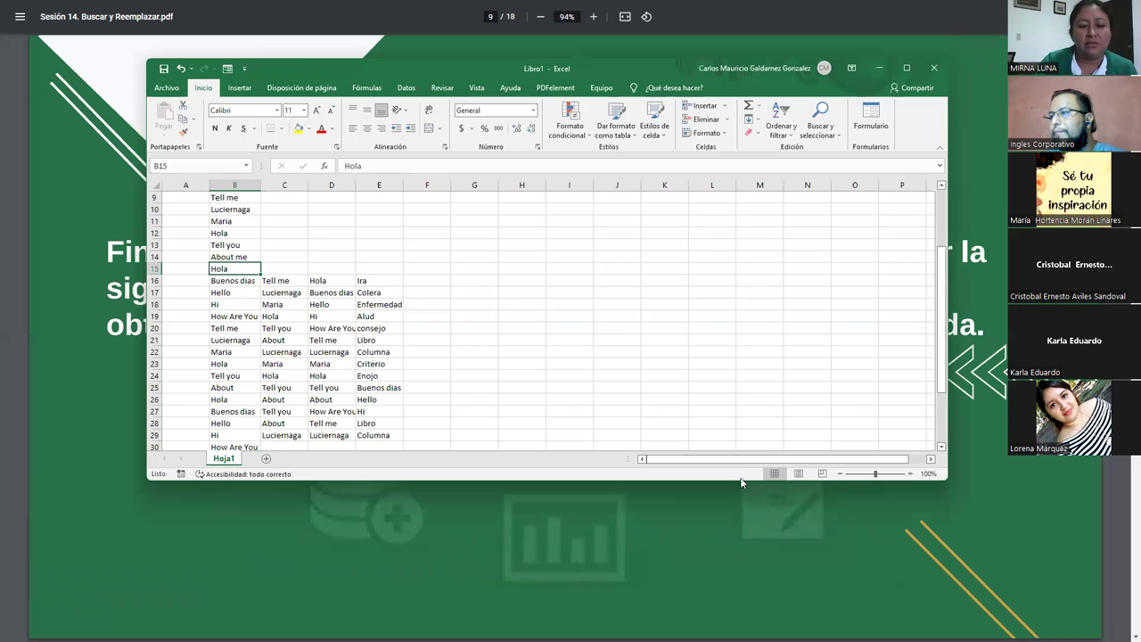
Step: Enlarge the Excel window and move the four words from B30:B33 into C11:C14
{"action": "left_click_drag", "start_coordinate": [738, 479], "coordinate": [739, 602]}
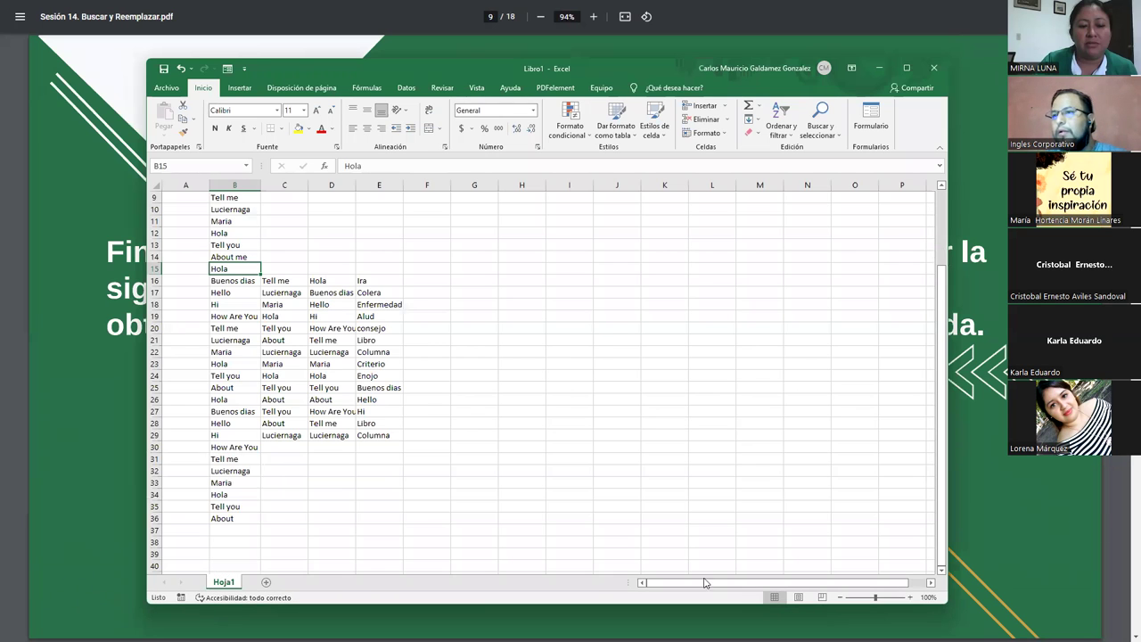
{"action": "left_click_drag", "start_coordinate": [223, 447], "coordinate": [224, 481]}
{"action": "key", "text": "ctrl+c"}
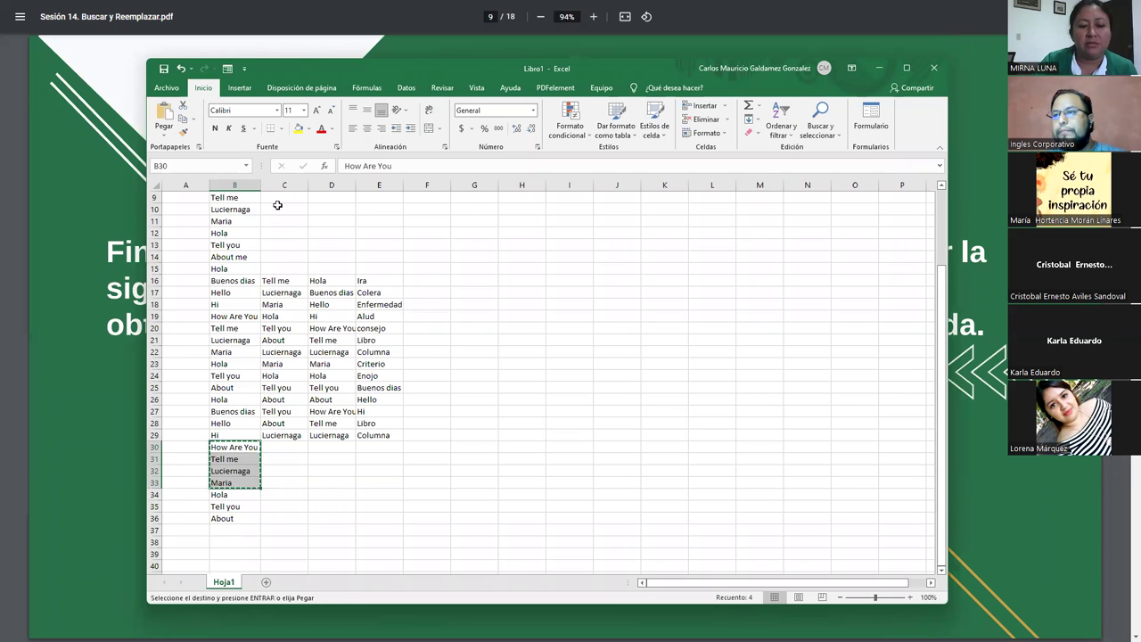
{"action": "left_click", "coordinate": [281, 228]}
{"action": "left_click", "coordinate": [282, 221]}
{"action": "key", "text": "ctrl+v"}
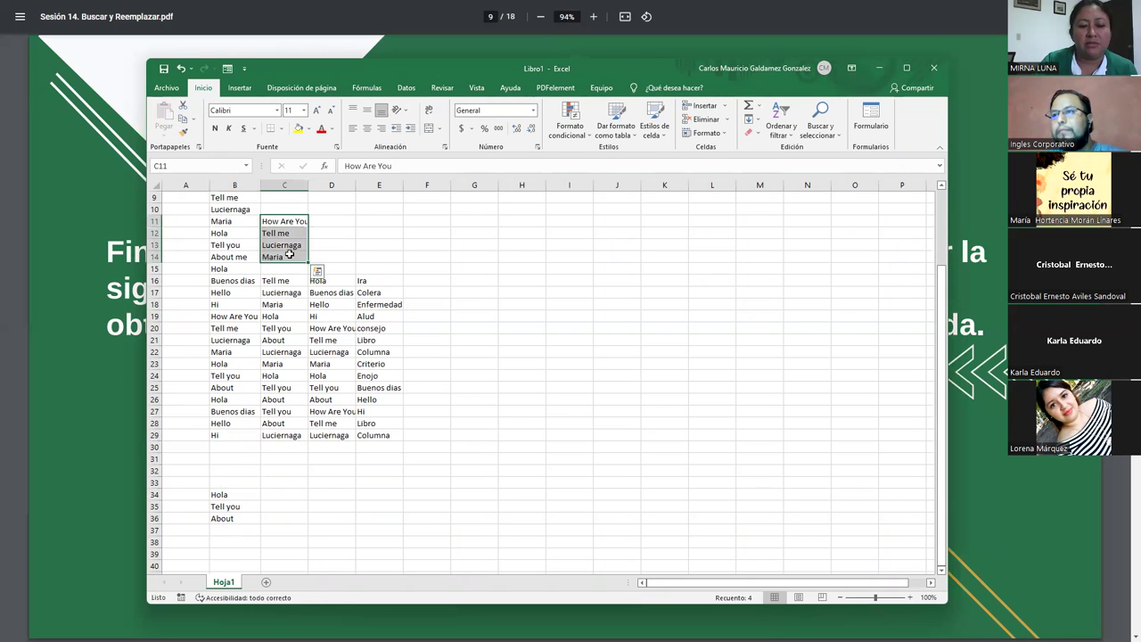
Step: Copy a Hola cell into C15
{"action": "left_click", "coordinate": [222, 496]}
{"action": "left_click_drag", "start_coordinate": [223, 495], "coordinate": [223, 364]}
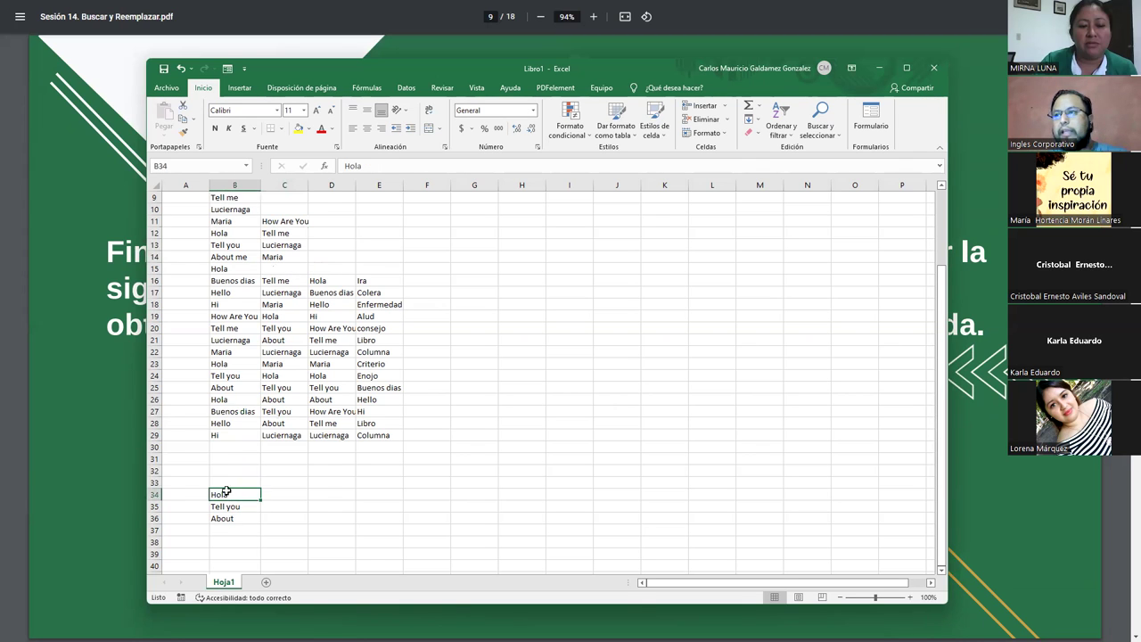
{"action": "key", "text": "ctrl+c"}
{"action": "left_click", "coordinate": [278, 269]}
{"action": "key", "text": "ctrl+v"}
Step: Fill D11:D15 with Hola, Tell you, About, Libro and Columna
{"action": "left_click", "coordinate": [219, 492]}
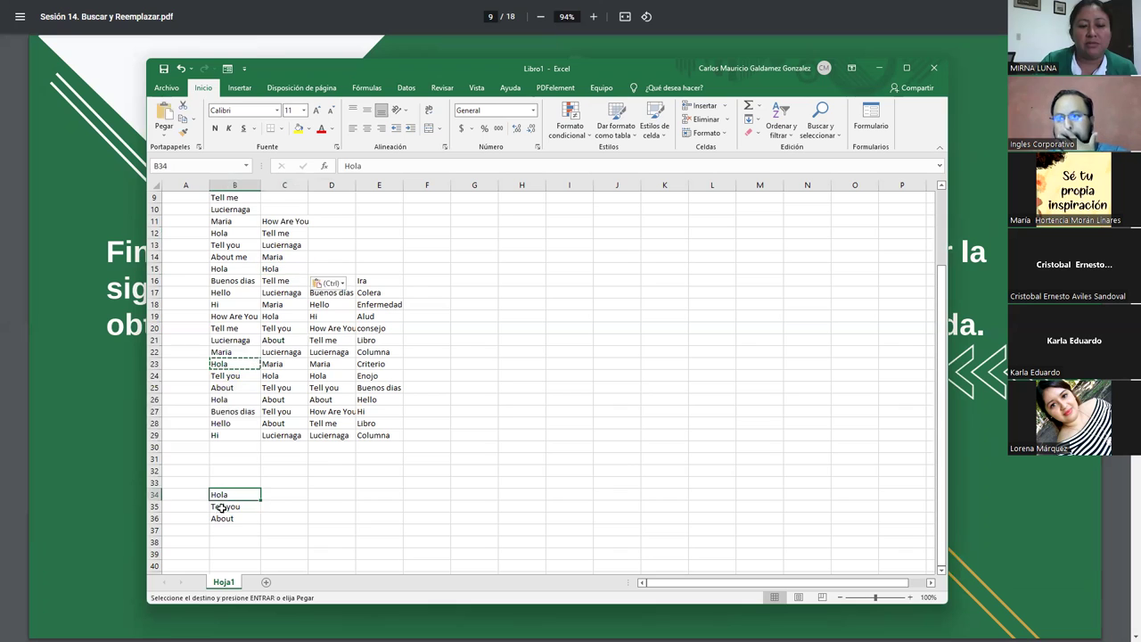
{"action": "mouse_move", "coordinate": [233, 496]}
{"action": "left_mouse_down"}
{"action": "mouse_move", "coordinate": [234, 518]}
{"action": "mouse_move", "coordinate": [339, 228]}
{"action": "left_mouse_up"}
{"action": "left_click_drag", "start_coordinate": [223, 376], "coordinate": [222, 413]}
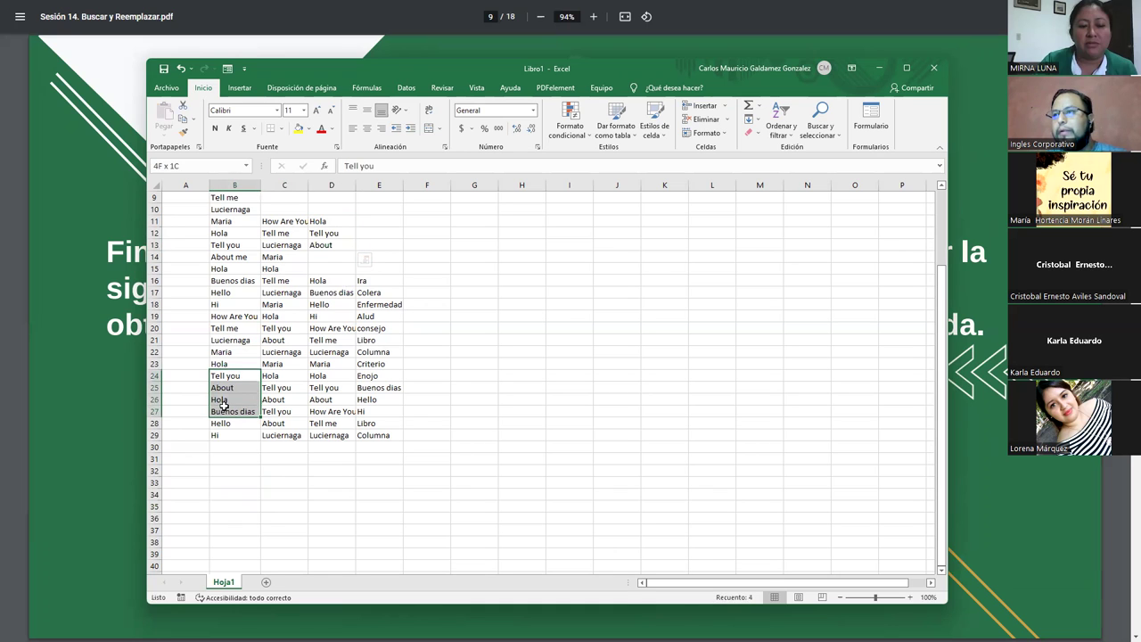
{"action": "mouse_move", "coordinate": [361, 436]}
{"action": "left_mouse_down"}
{"action": "mouse_move", "coordinate": [365, 411]}
{"action": "mouse_move", "coordinate": [370, 435]}
{"action": "left_mouse_up"}
{"action": "key", "text": "ctrl+c"}
{"action": "key", "text": "ctrl+c"}
{"action": "left_click", "coordinate": [320, 256]}
{"action": "key", "text": "ctrl+v"}
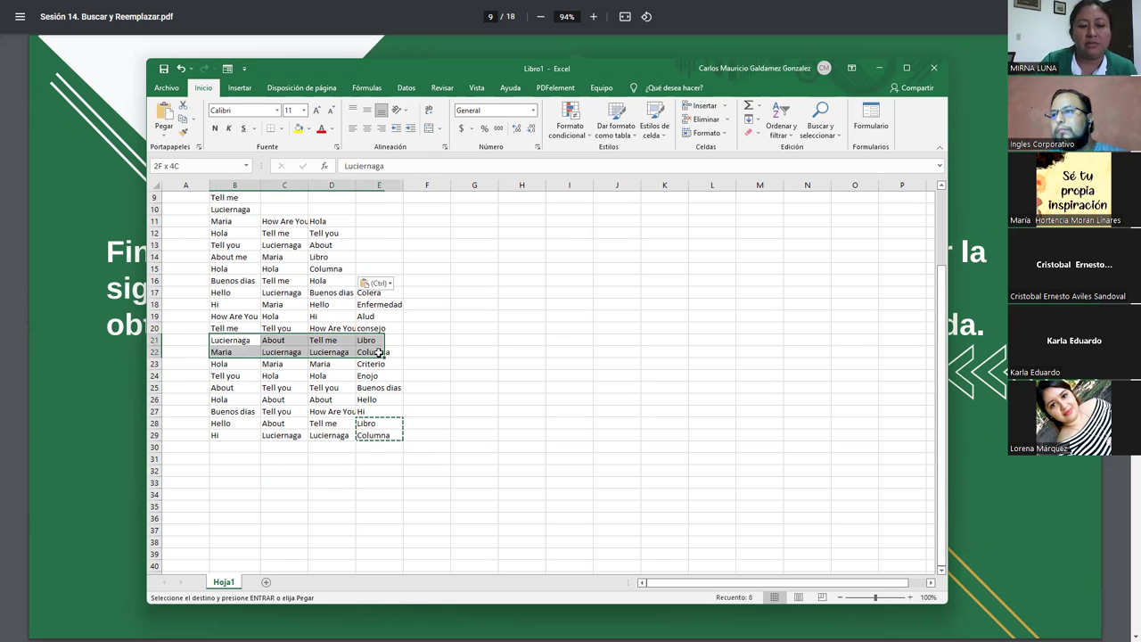
Step: Copy row 21 of the word table (B21:E21)
{"action": "left_click_drag", "start_coordinate": [237, 339], "coordinate": [384, 352]}
{"action": "left_click_drag", "start_coordinate": [216, 339], "coordinate": [377, 339]}
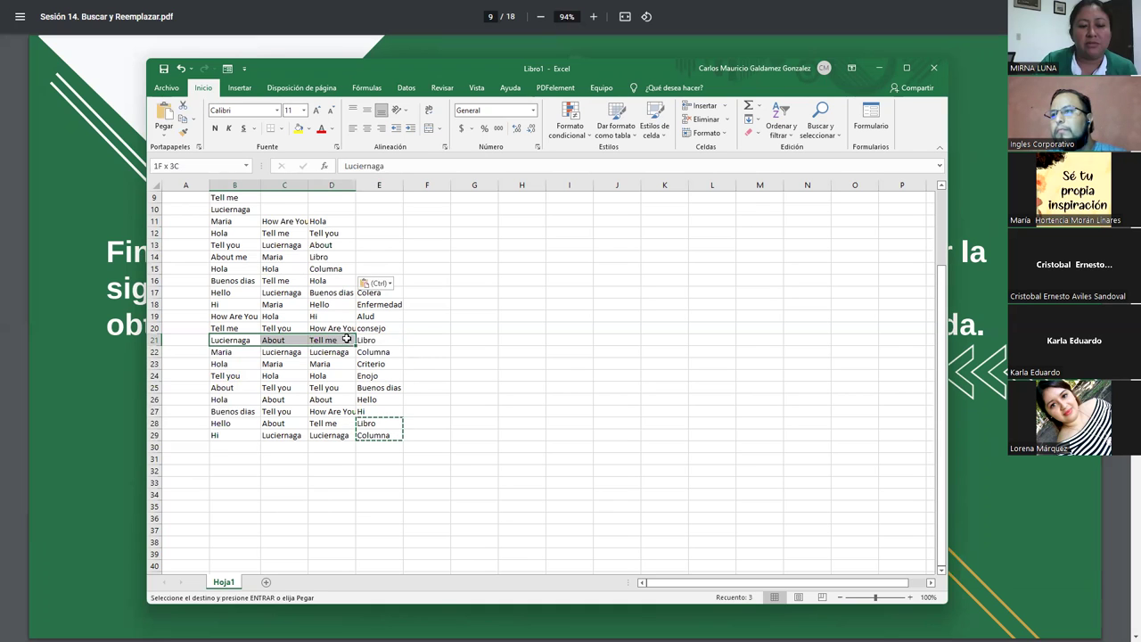
{"action": "key", "text": "ctrl+c"}
Step: Fill E10:E15 with row 21 pasted transposed, plus Hola and Buenos dias
{"action": "left_click", "coordinate": [369, 209]}
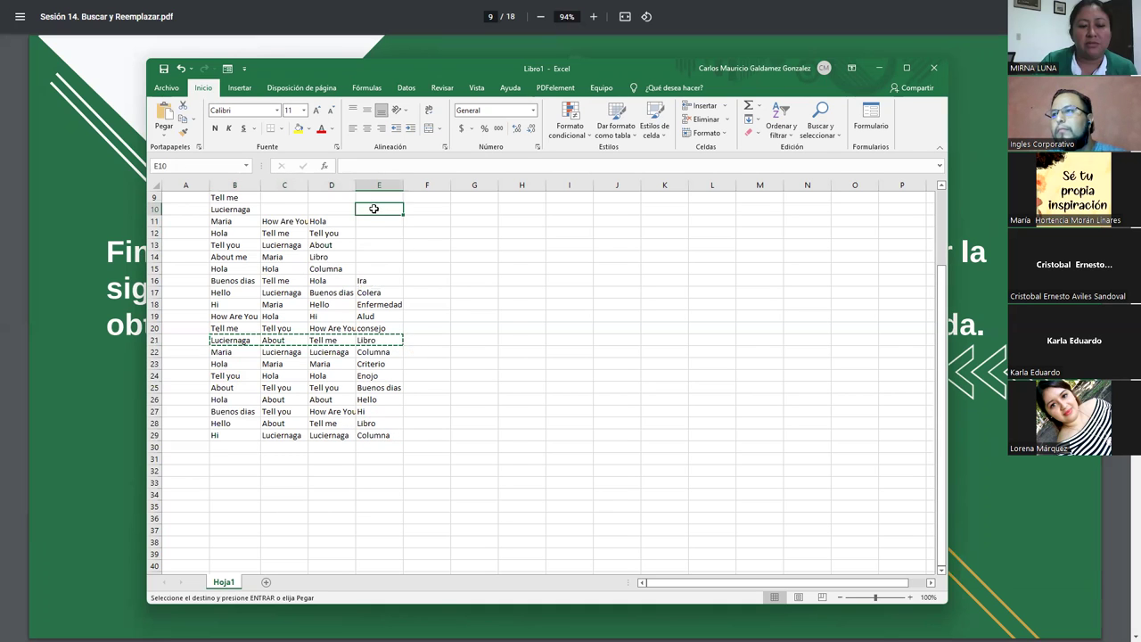
{"action": "right_click", "coordinate": [369, 209]}
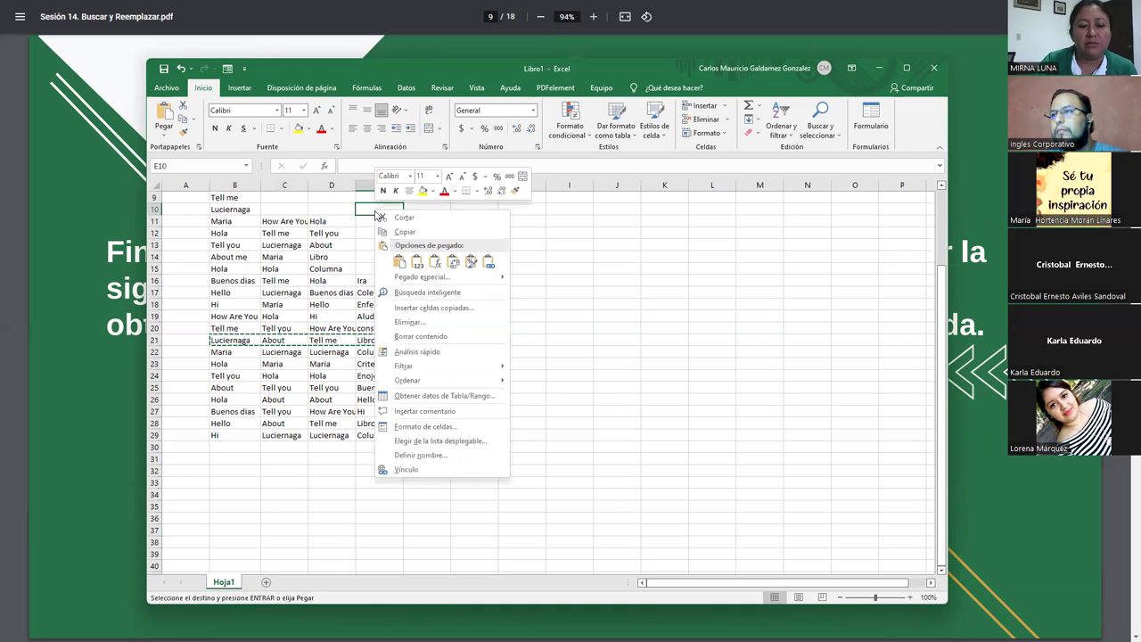
{"action": "left_click", "coordinate": [453, 263]}
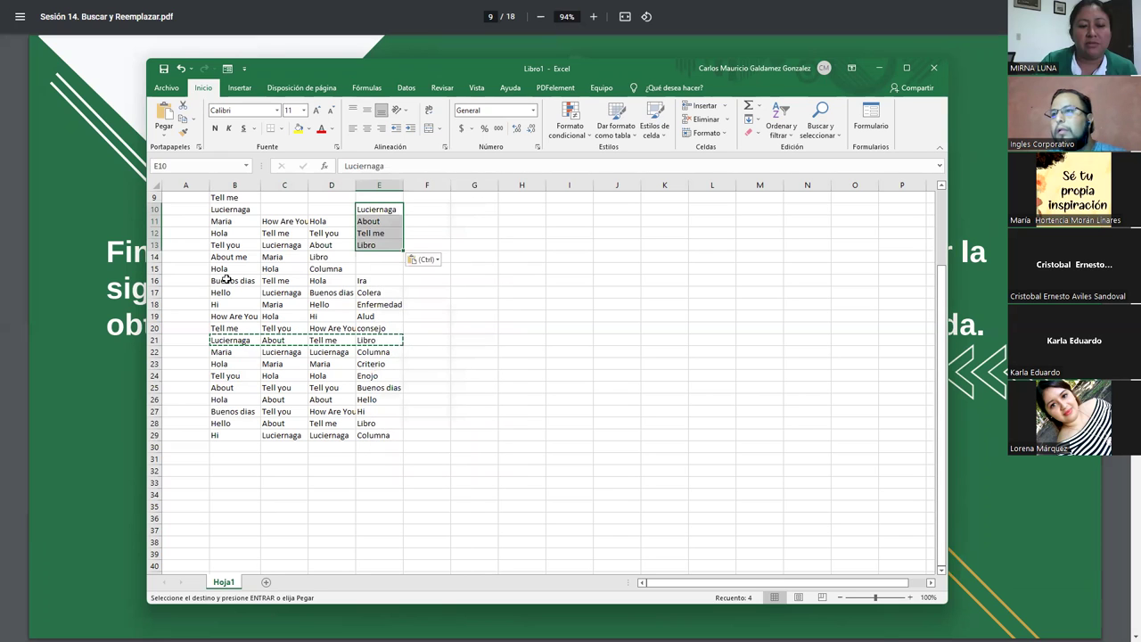
{"action": "left_click_drag", "start_coordinate": [223, 269], "coordinate": [228, 280]}
{"action": "key", "text": "ctrl+c"}
{"action": "left_click", "coordinate": [381, 256]}
{"action": "key", "text": "ctrl+v"}
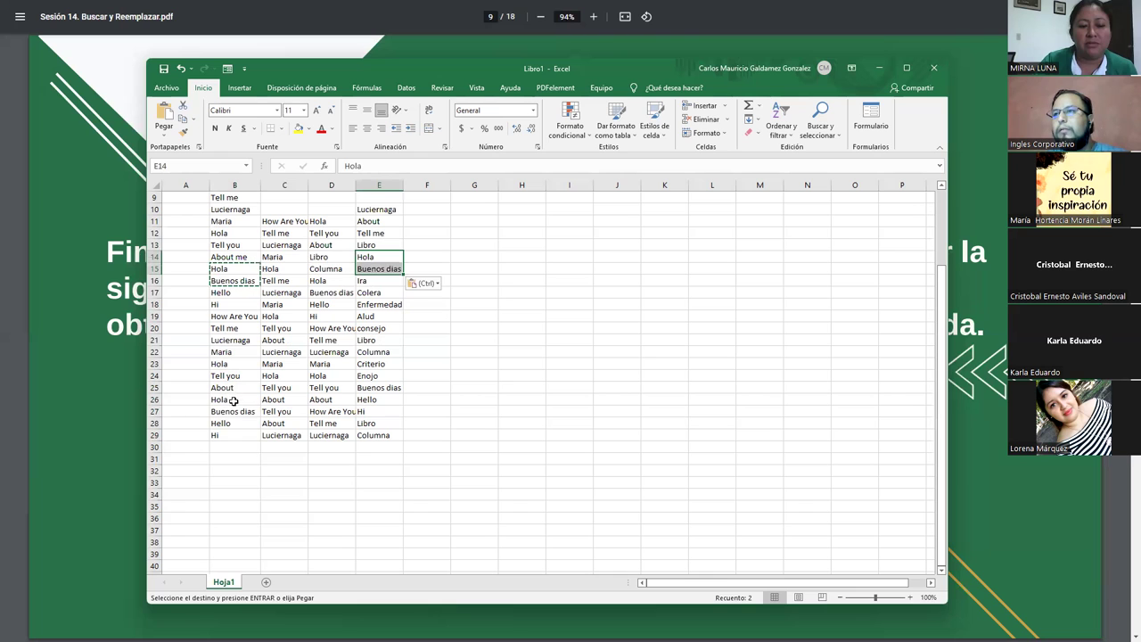
Step: Undo a mistaken paste into row 28, then copy Hello, About, Tell me into C9:E9
{"action": "left_click_drag", "start_coordinate": [223, 399], "coordinate": [321, 400]}
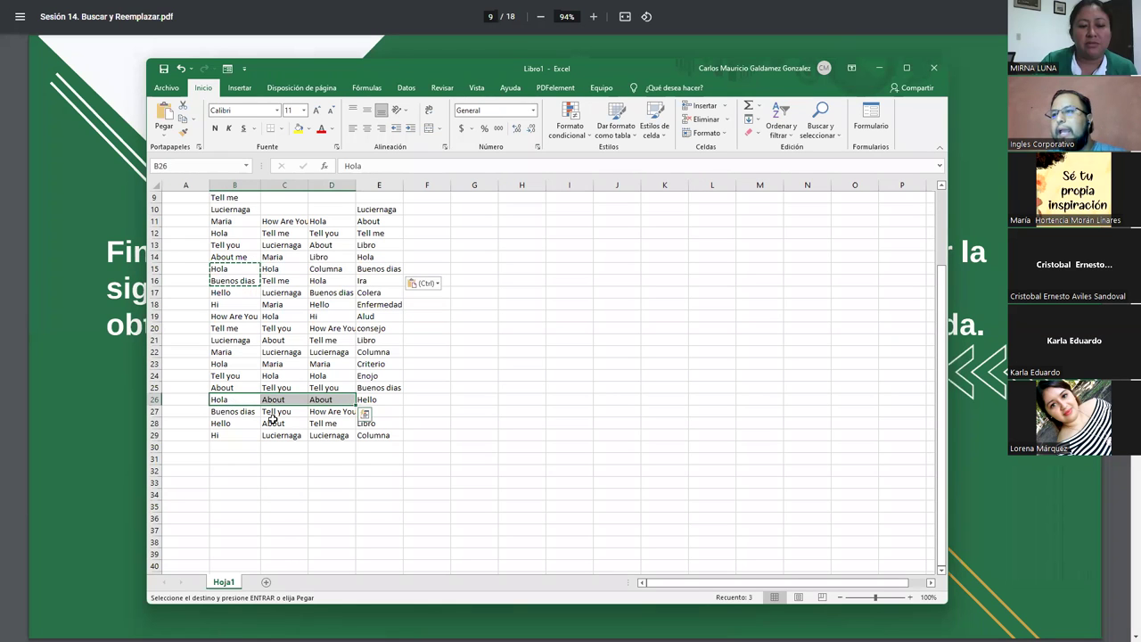
{"action": "left_click_drag", "start_coordinate": [223, 423], "coordinate": [325, 423]}
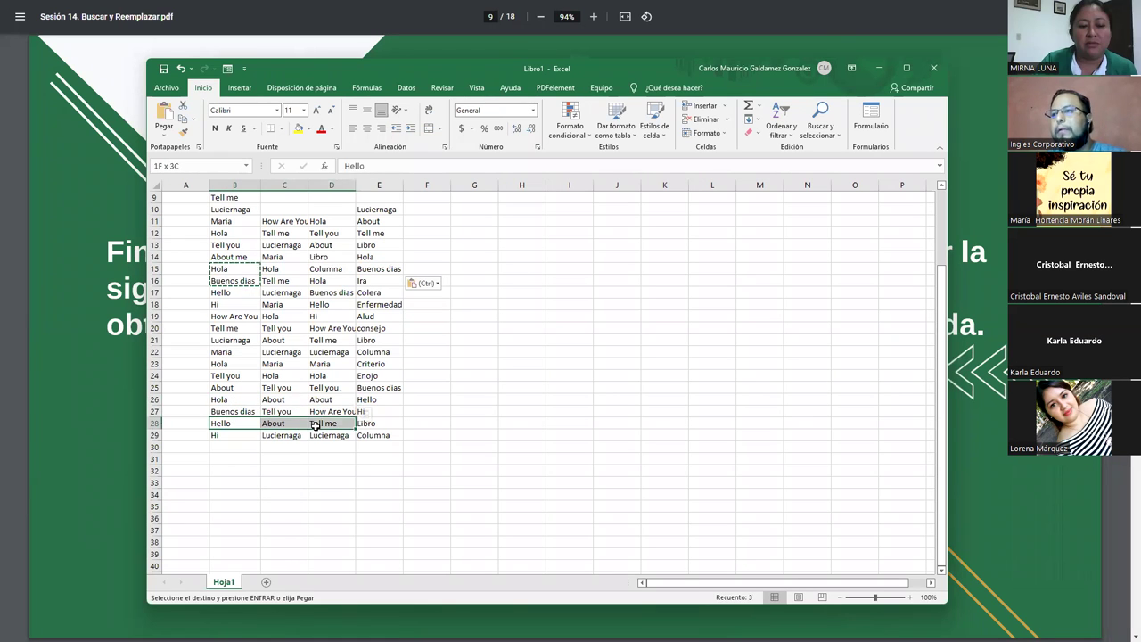
{"action": "key", "text": "ctrl+v"}
{"action": "key", "text": "shift+Up"}
{"action": "key", "text": "ctrl+c"}
{"action": "left_click_drag", "start_coordinate": [272, 197], "coordinate": [375, 197]}
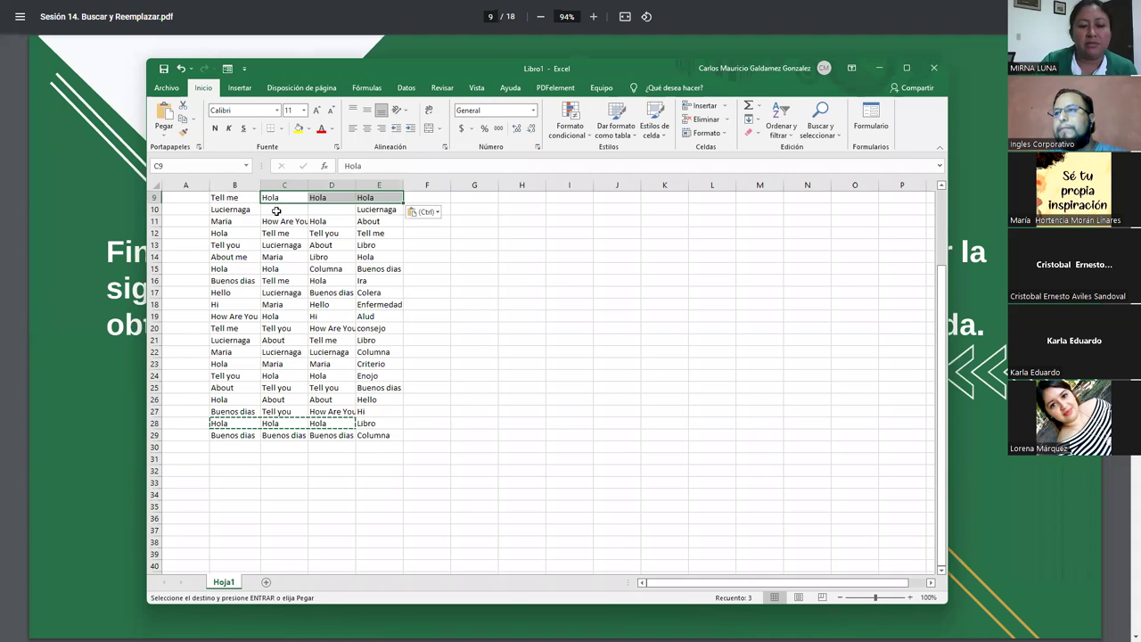
{"action": "key", "text": "ctrl+z"}
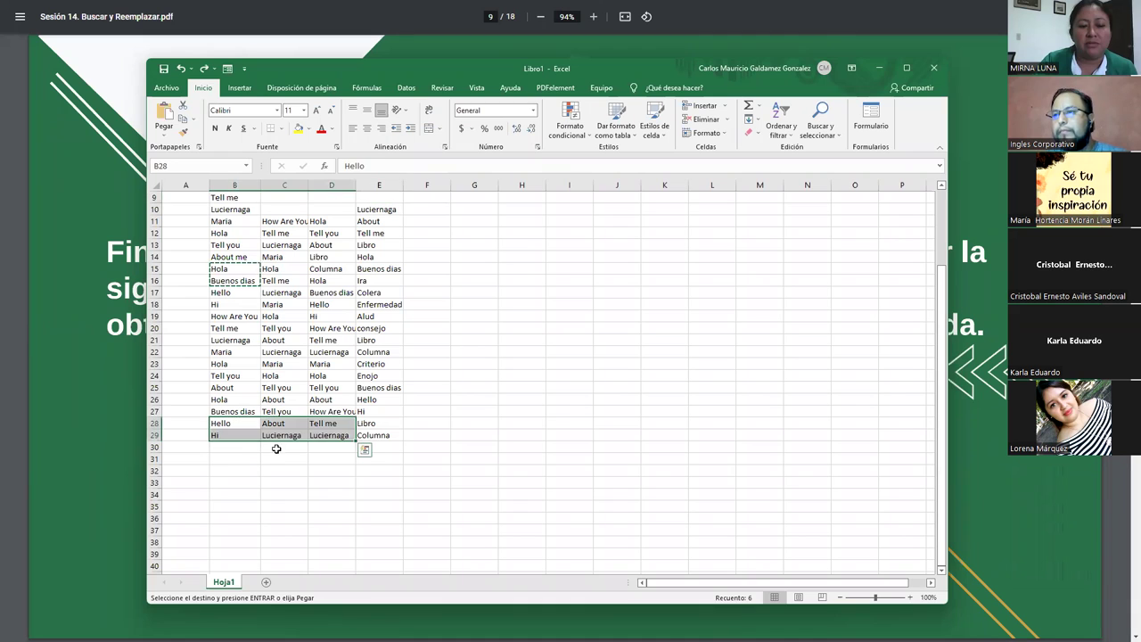
{"action": "left_click_drag", "start_coordinate": [228, 424], "coordinate": [318, 424]}
{"action": "key", "text": "ctrl+c"}
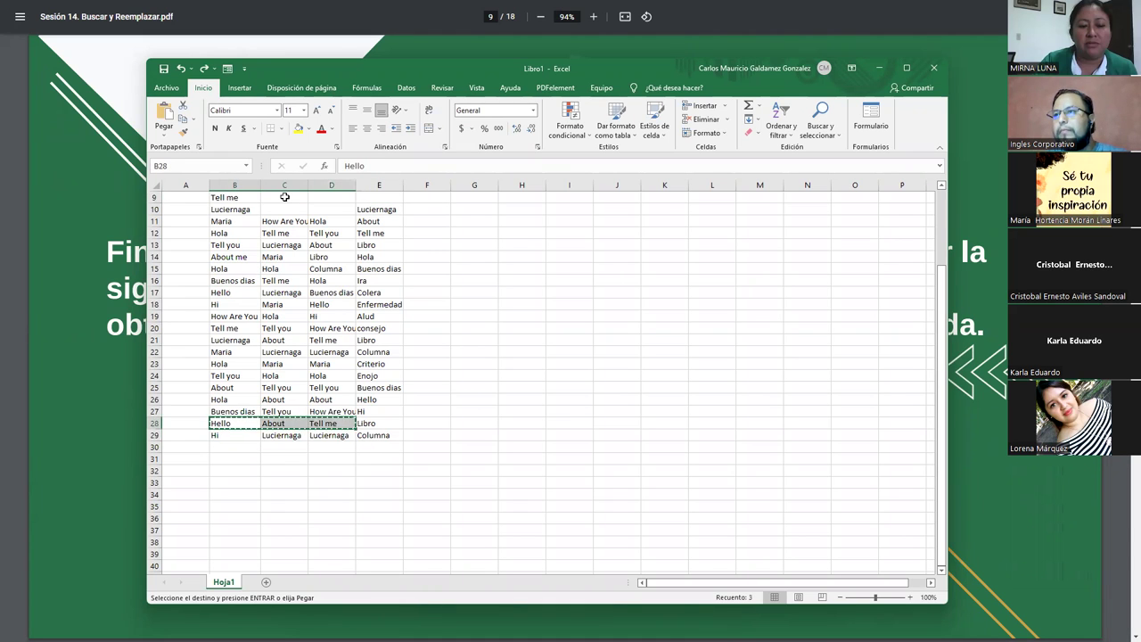
{"action": "left_click", "coordinate": [284, 197]}
{"action": "key", "text": "ctrl+v"}
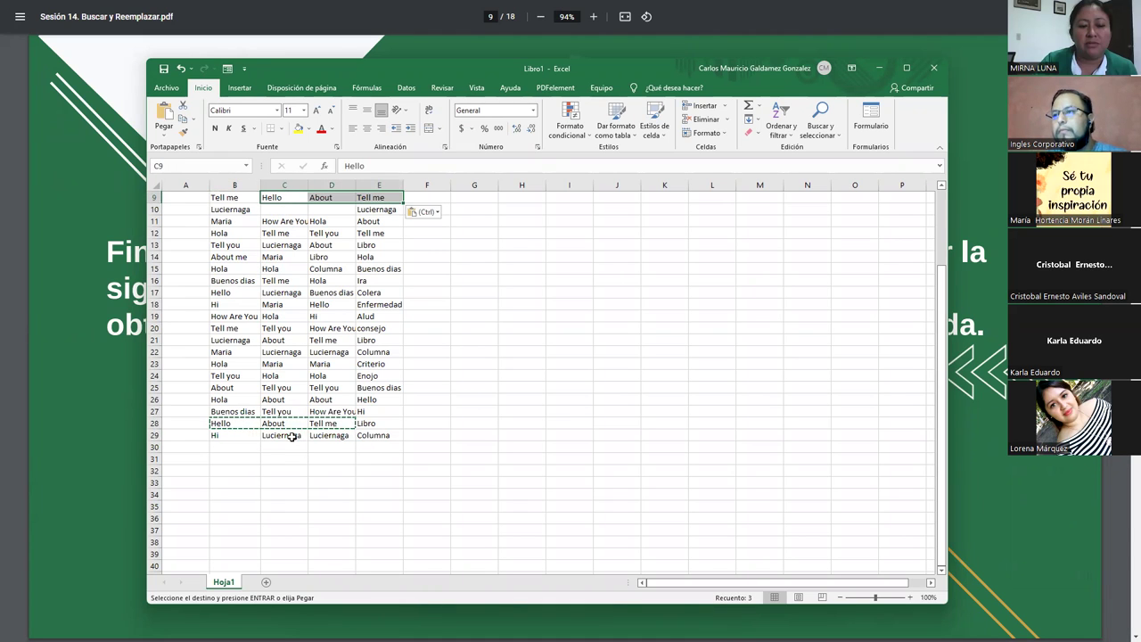
Step: Copy Maria and Hola into the empty cells C10 and D10
{"action": "left_click_drag", "start_coordinate": [287, 435], "coordinate": [286, 423]}
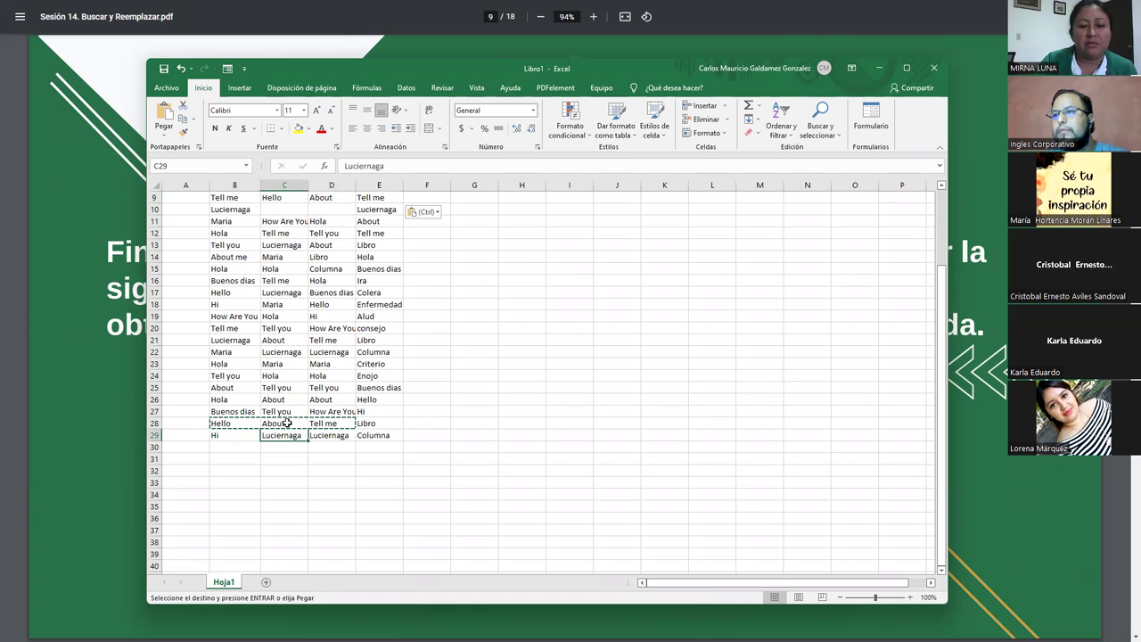
{"action": "left_click", "coordinate": [275, 375]}
{"action": "left_click_drag", "start_coordinate": [280, 364], "coordinate": [280, 375]}
{"action": "key", "text": "ctrl+c"}
{"action": "right_click", "coordinate": [281, 207]}
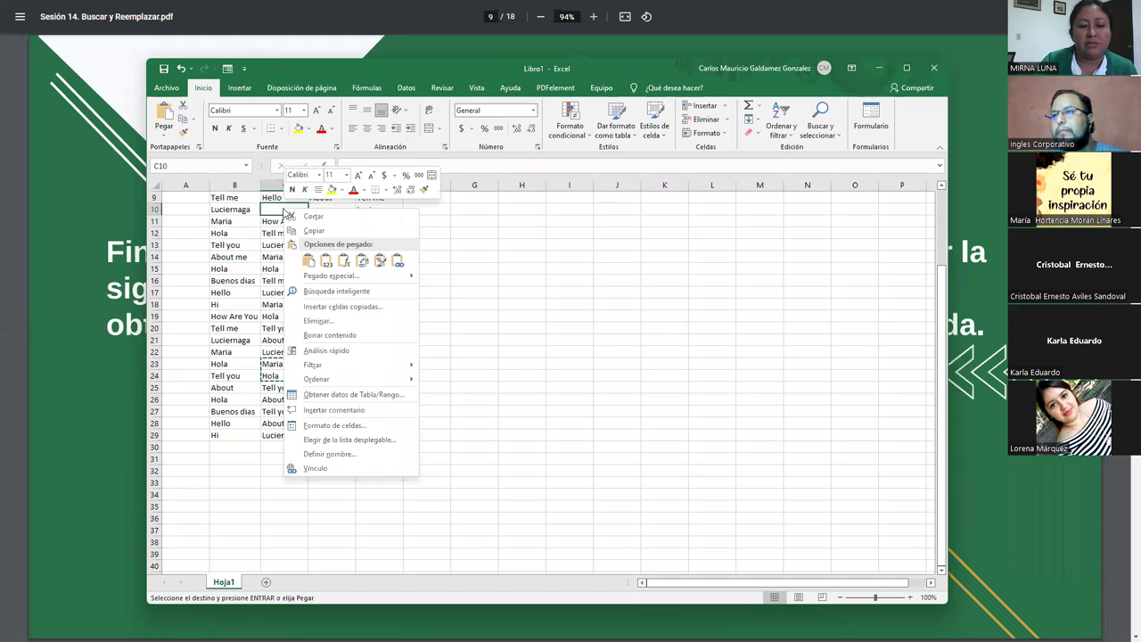
{"action": "left_click", "coordinate": [375, 260]}
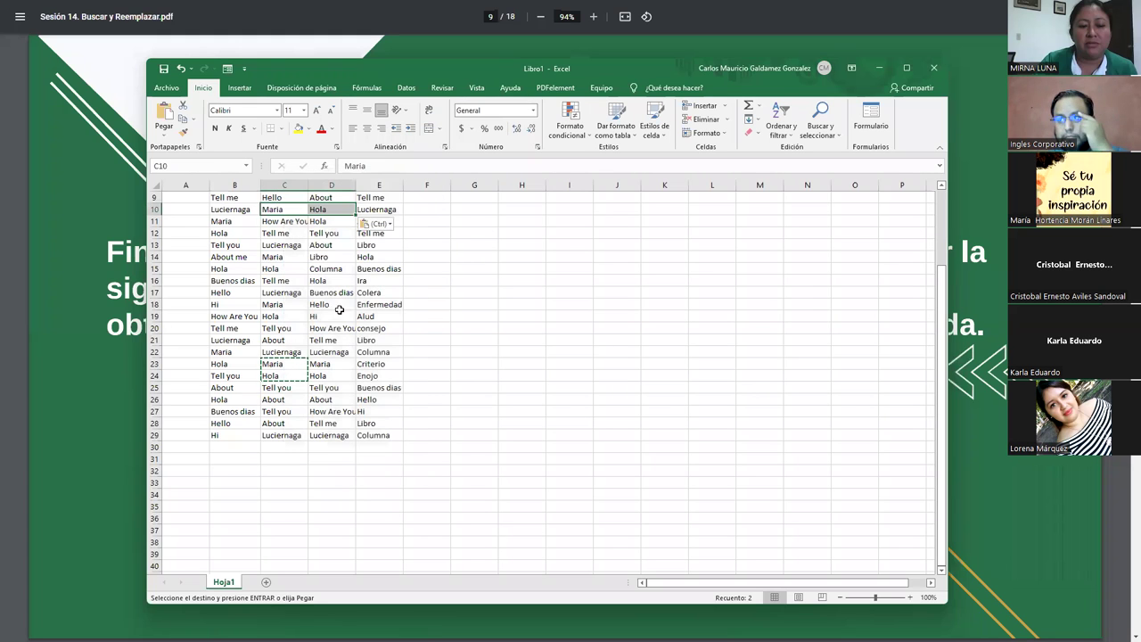
Step: Autofit column C to fit How Are You
{"action": "left_click", "coordinate": [329, 327]}
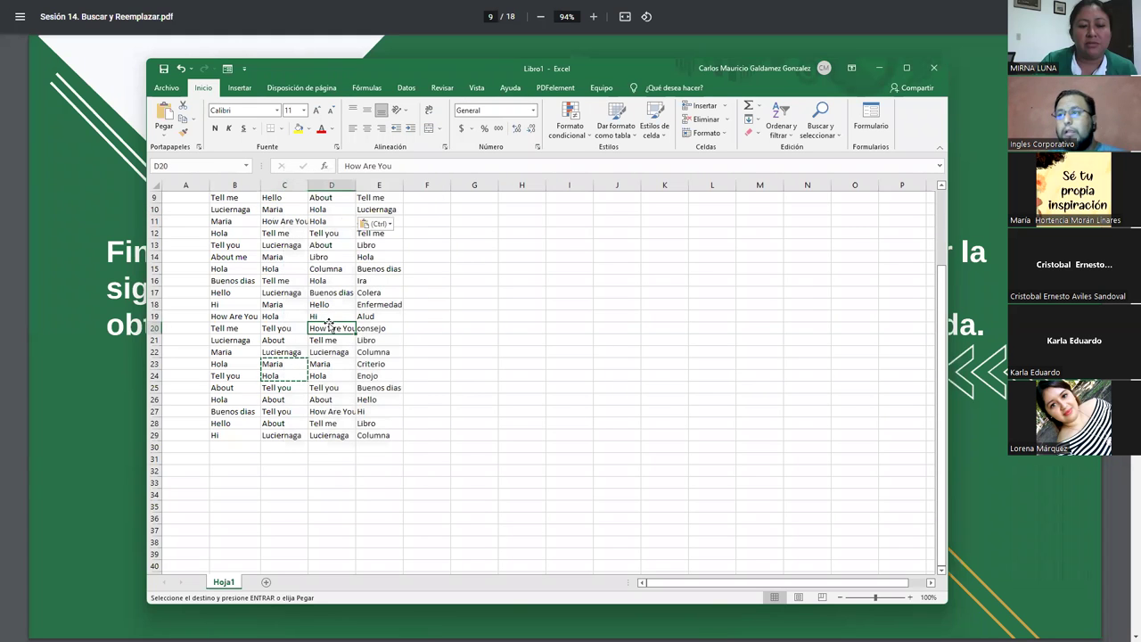
{"action": "double_click", "coordinate": [308, 184]}
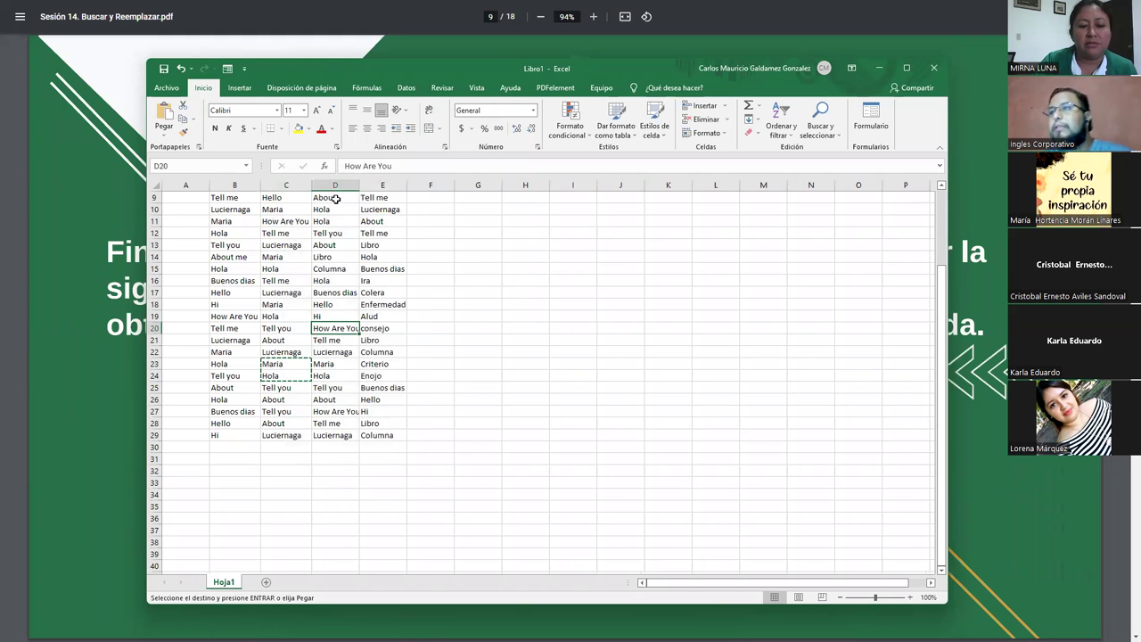
{"action": "left_click", "coordinate": [288, 378]}
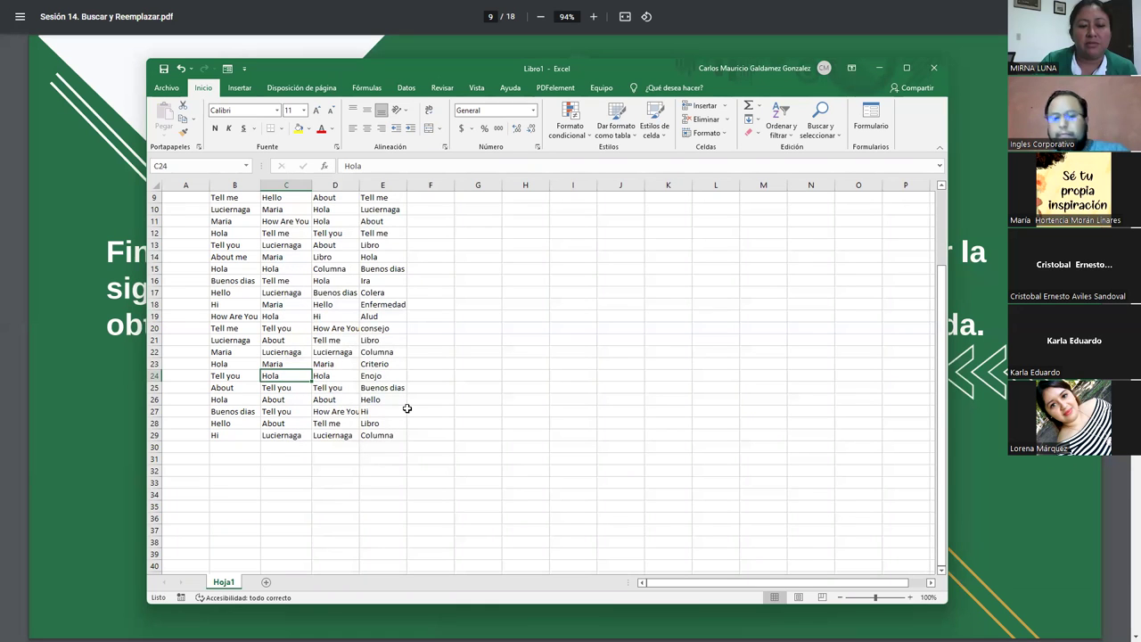
Step: Open Buscar y reemplazar via Ctrl+B and again via Buscar y seleccionar > Buscar, showing replace fields
{"action": "key", "text": "ctrl+b"}
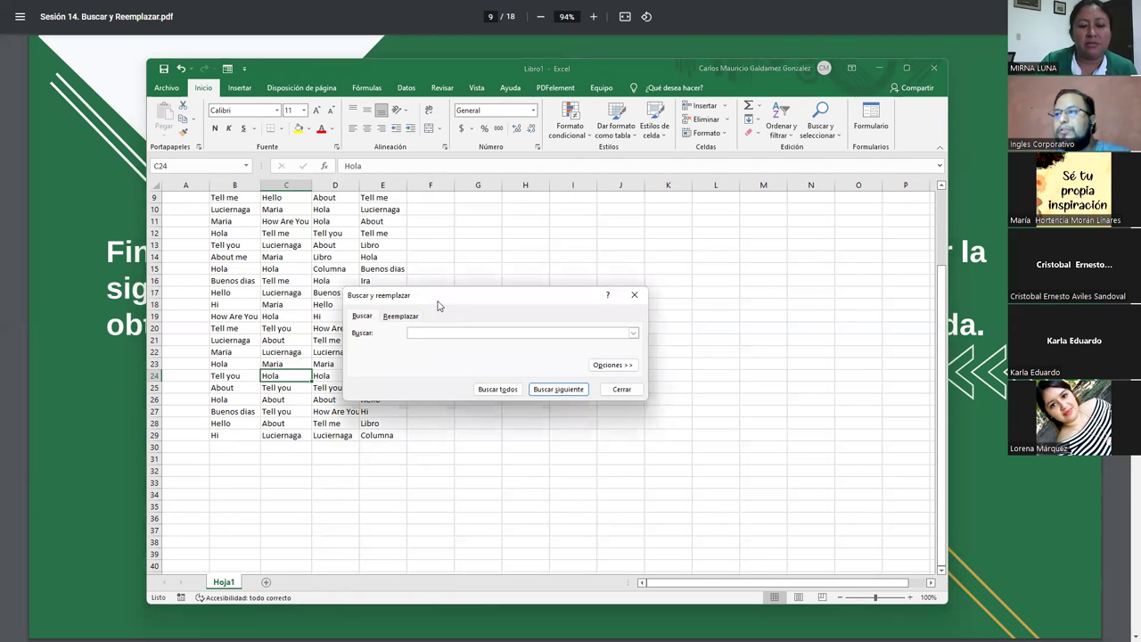
{"action": "left_click_drag", "start_coordinate": [447, 304], "coordinate": [617, 276]}
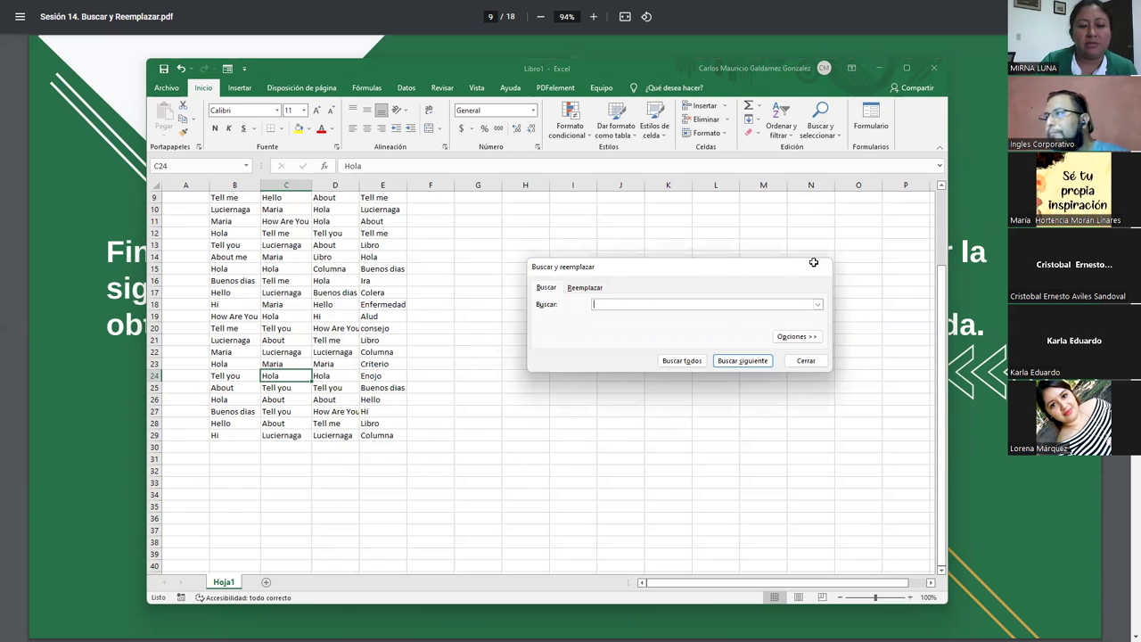
{"action": "key", "text": "Escape"}
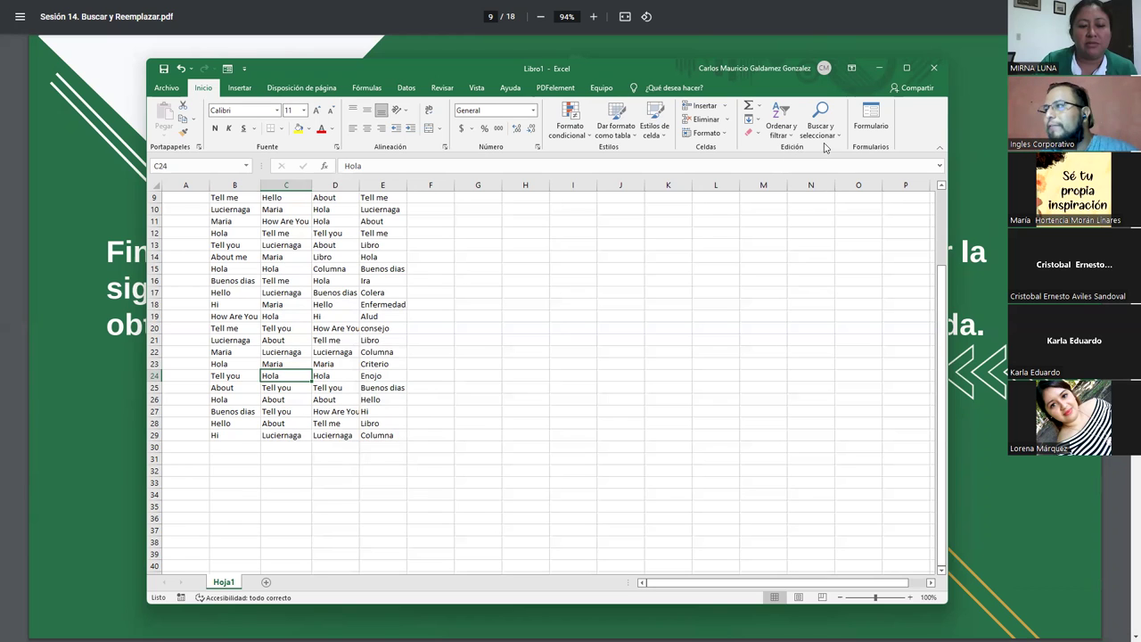
{"action": "left_click", "coordinate": [829, 139]}
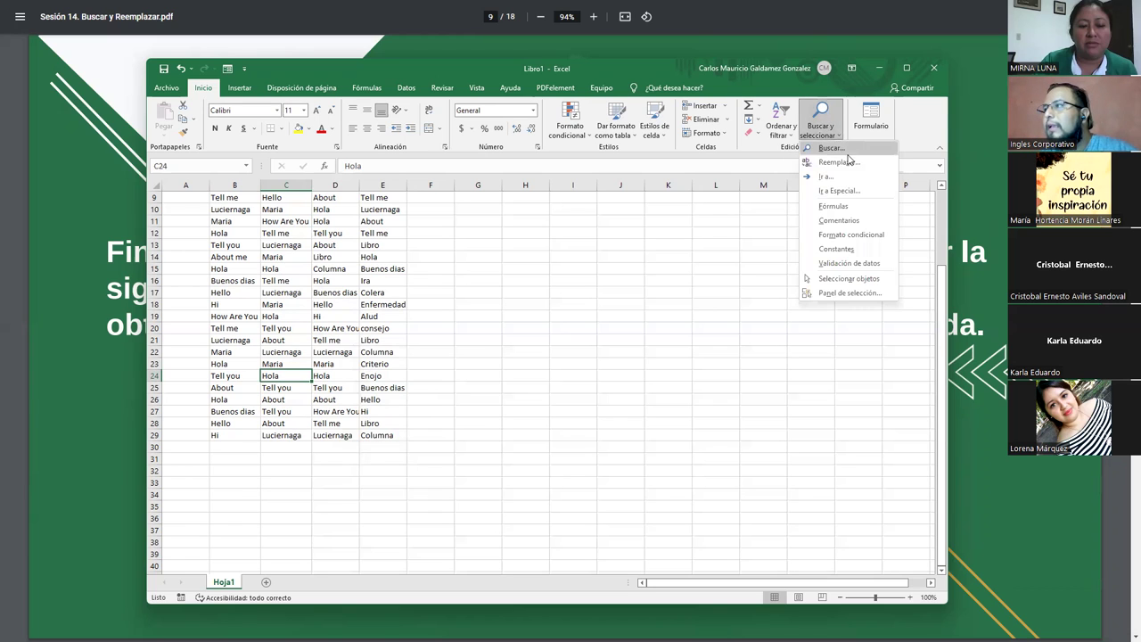
{"action": "left_click", "coordinate": [759, 149]}
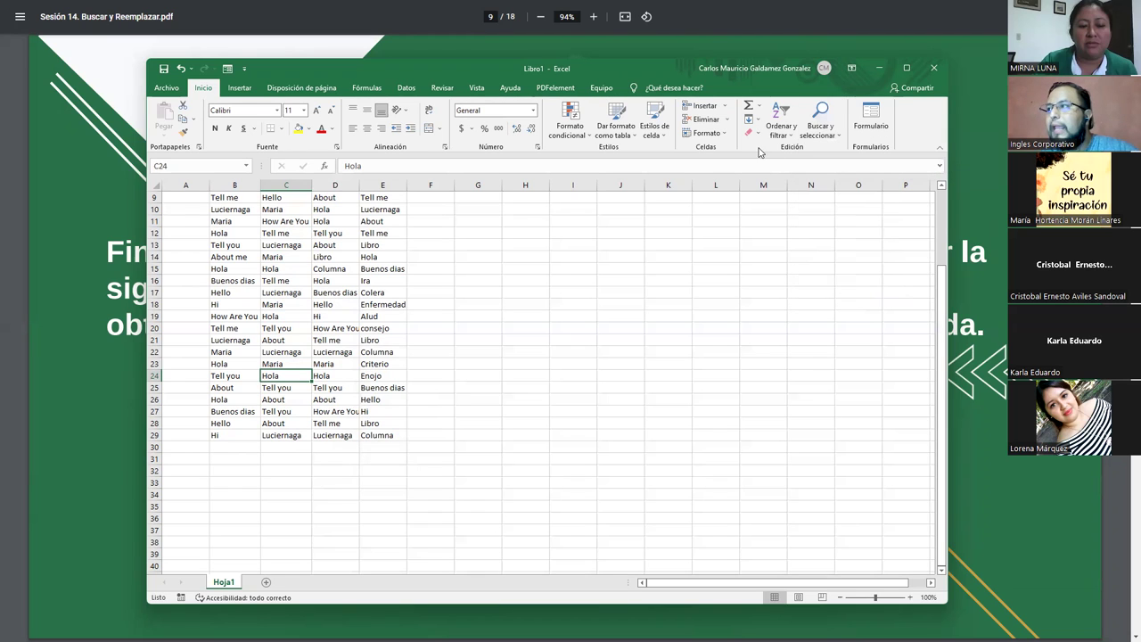
{"action": "left_click", "coordinate": [833, 138]}
{"action": "left_click", "coordinate": [850, 154]}
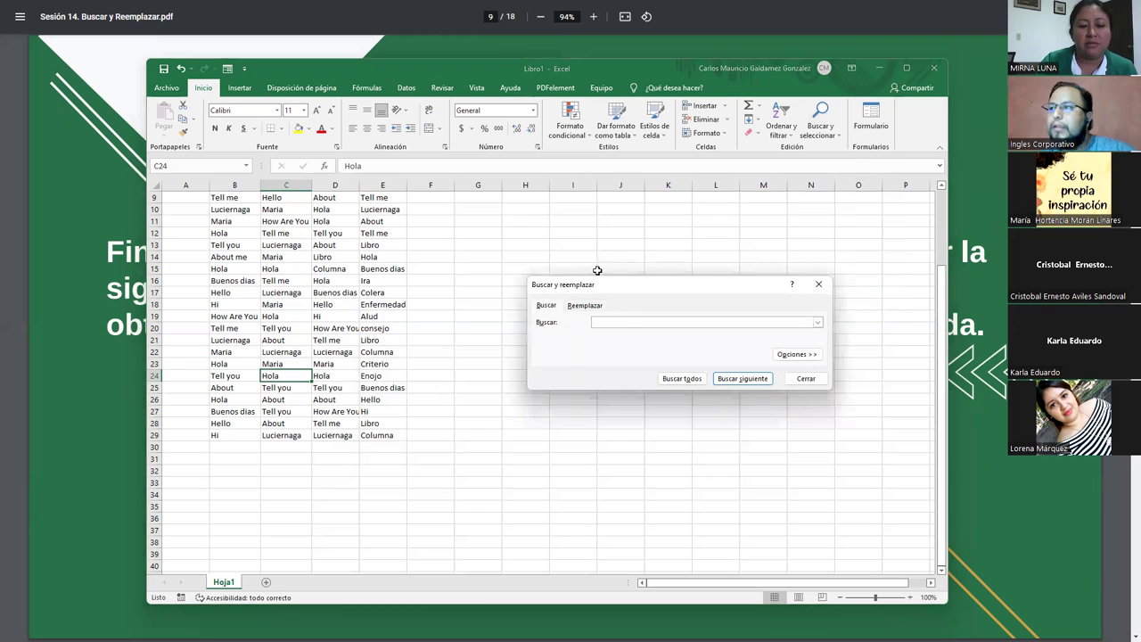
{"action": "left_click", "coordinate": [585, 307]}
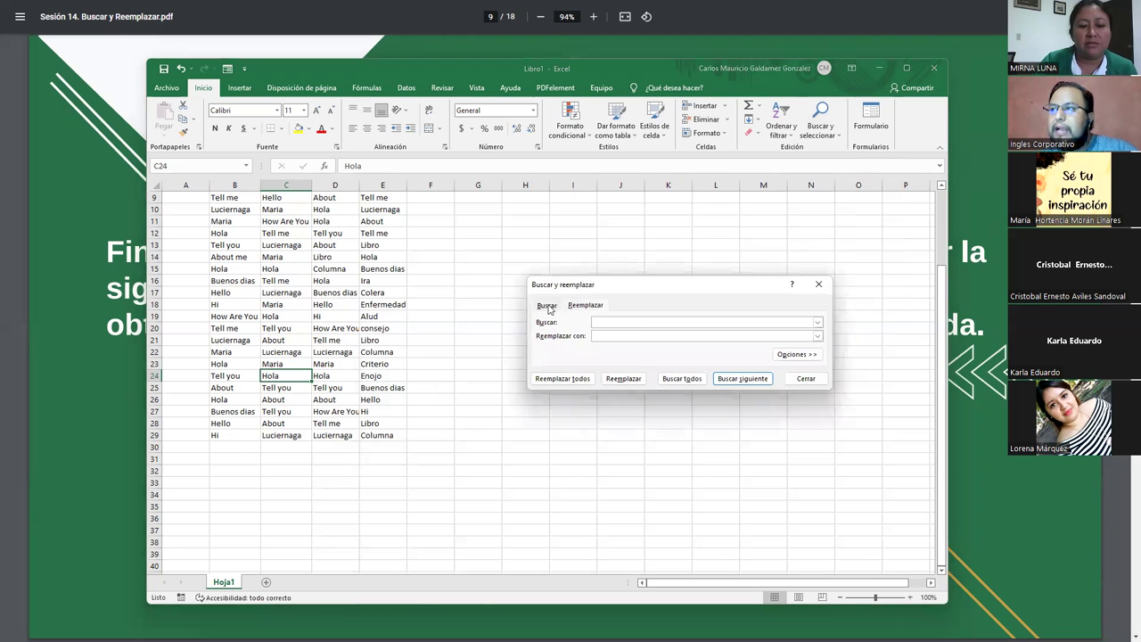
Step: Search for 'Hi' with Find All and enlarge the list to show all five matches
{"action": "left_click", "coordinate": [548, 306]}
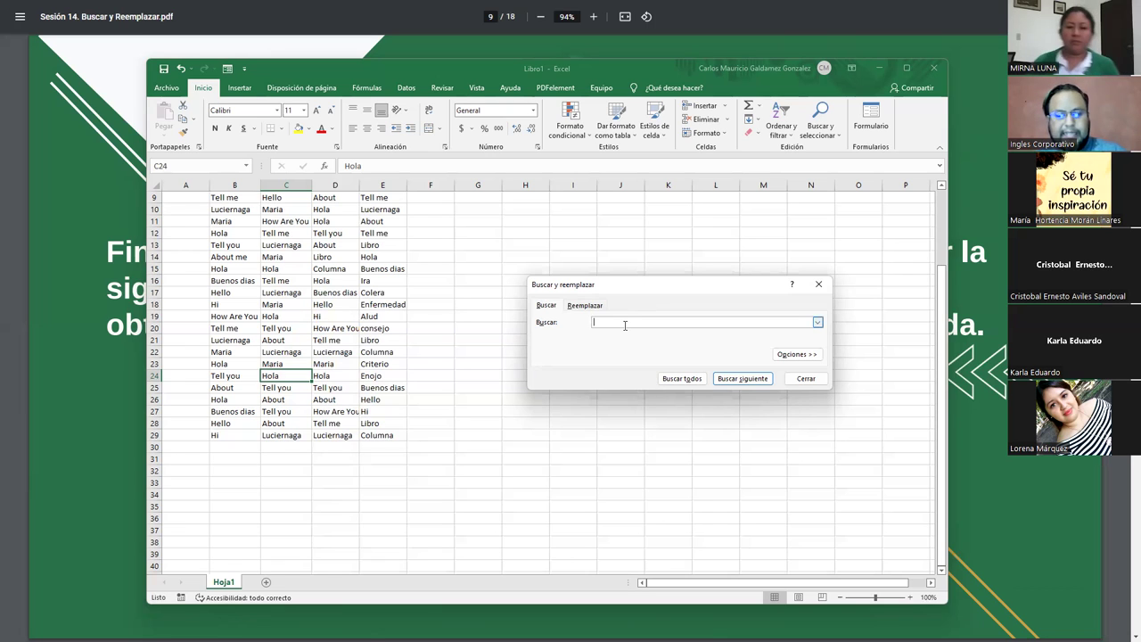
{"action": "type", "text": "Hi"}
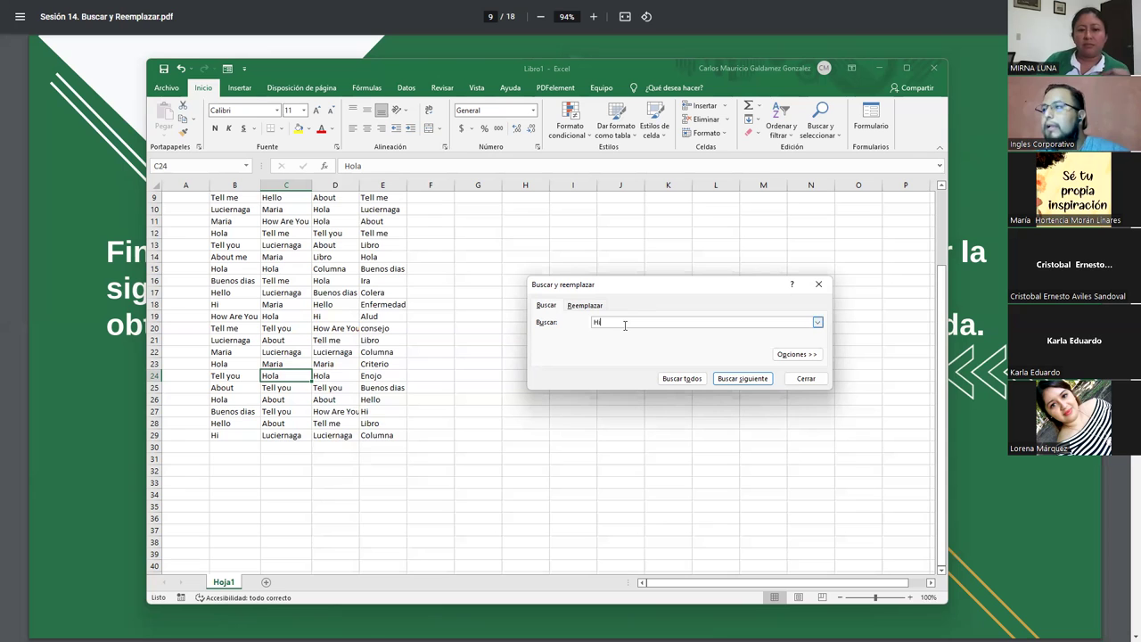
{"action": "left_click", "coordinate": [681, 378]}
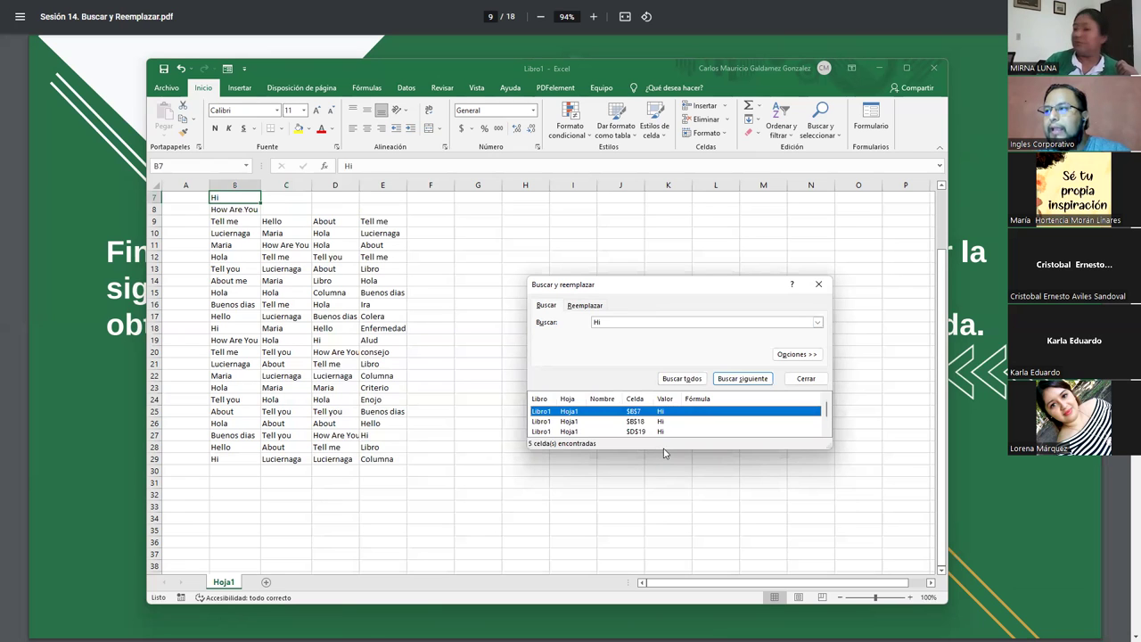
{"action": "left_click_drag", "start_coordinate": [663, 449], "coordinate": [663, 514]}
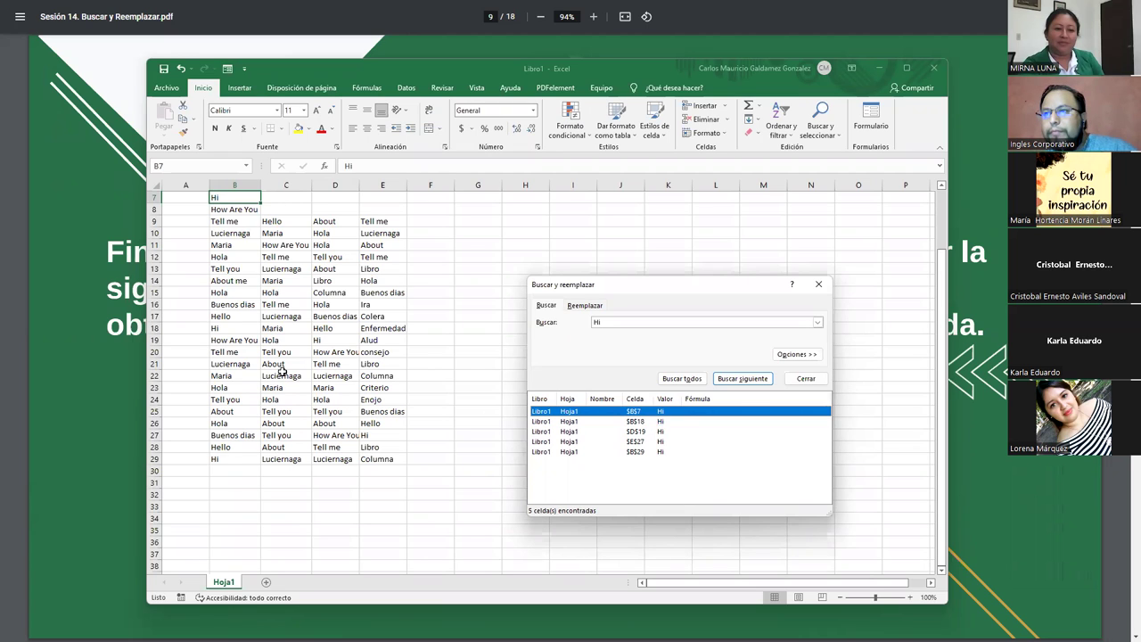
Step: Check the Hi matches in cells B18, D19, E27 and B29 from the results list
{"action": "left_click", "coordinate": [242, 329]}
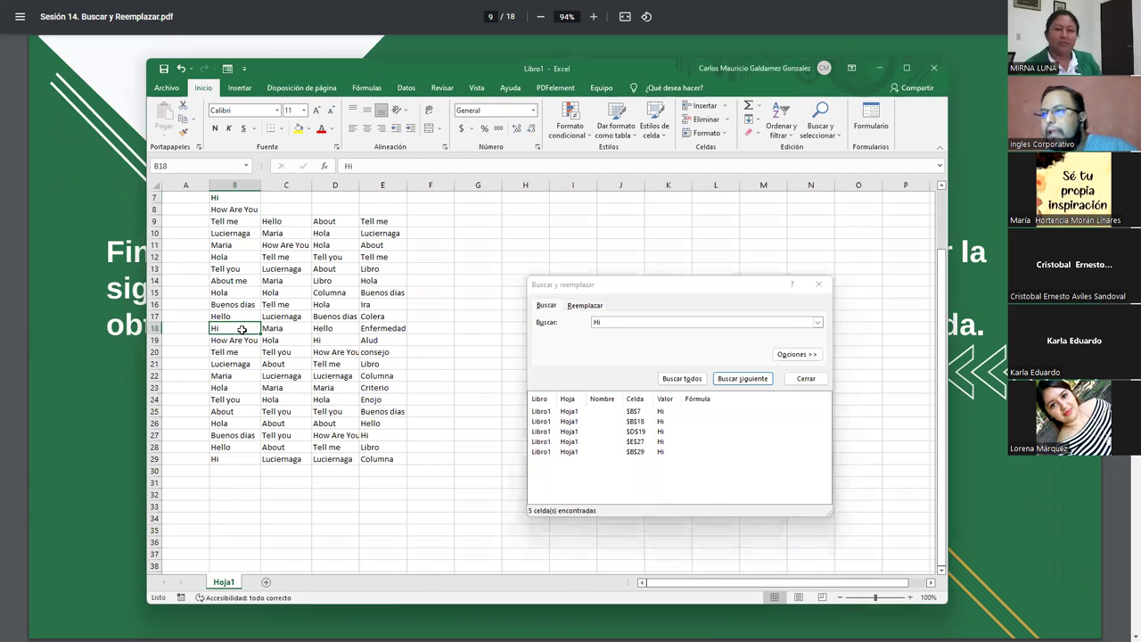
{"action": "left_click", "coordinate": [332, 340]}
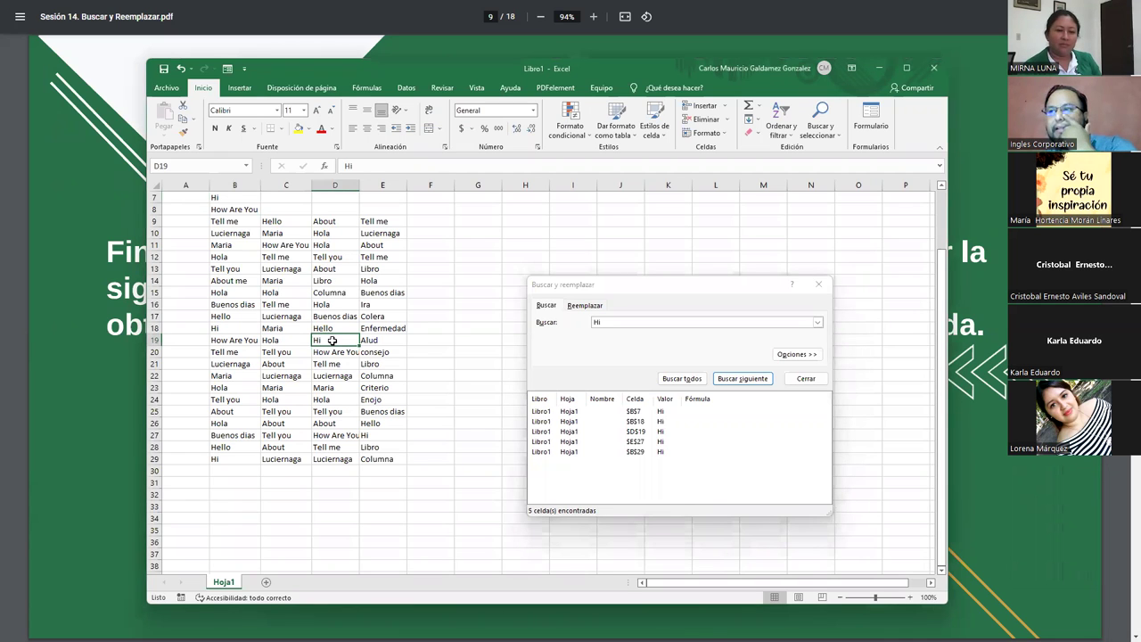
{"action": "left_click", "coordinate": [375, 435]}
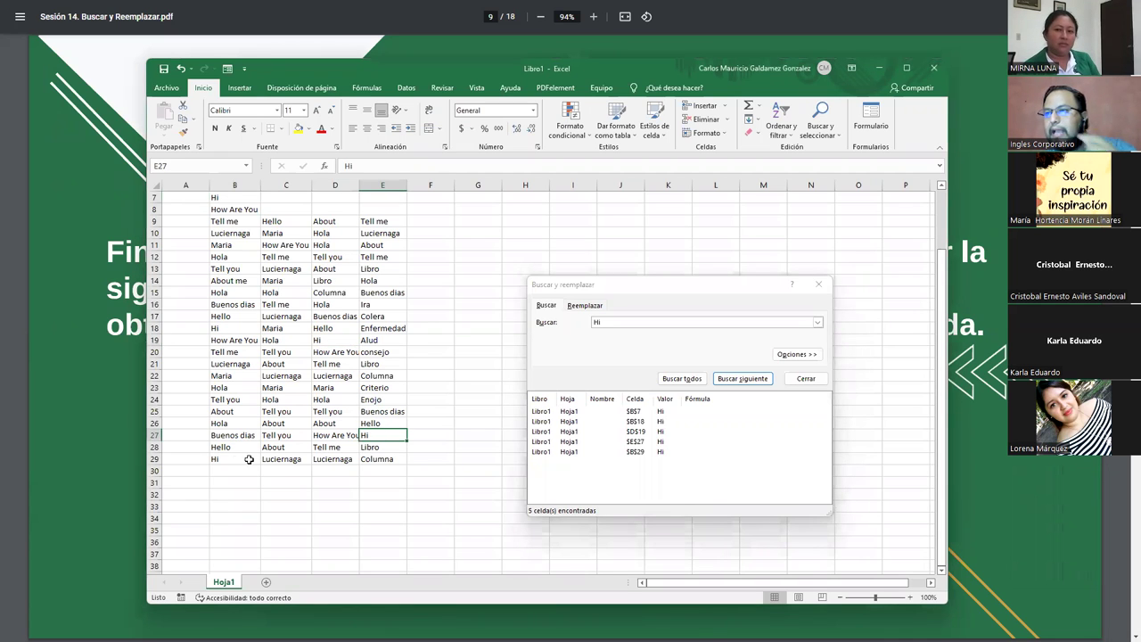
{"action": "left_click", "coordinate": [217, 460]}
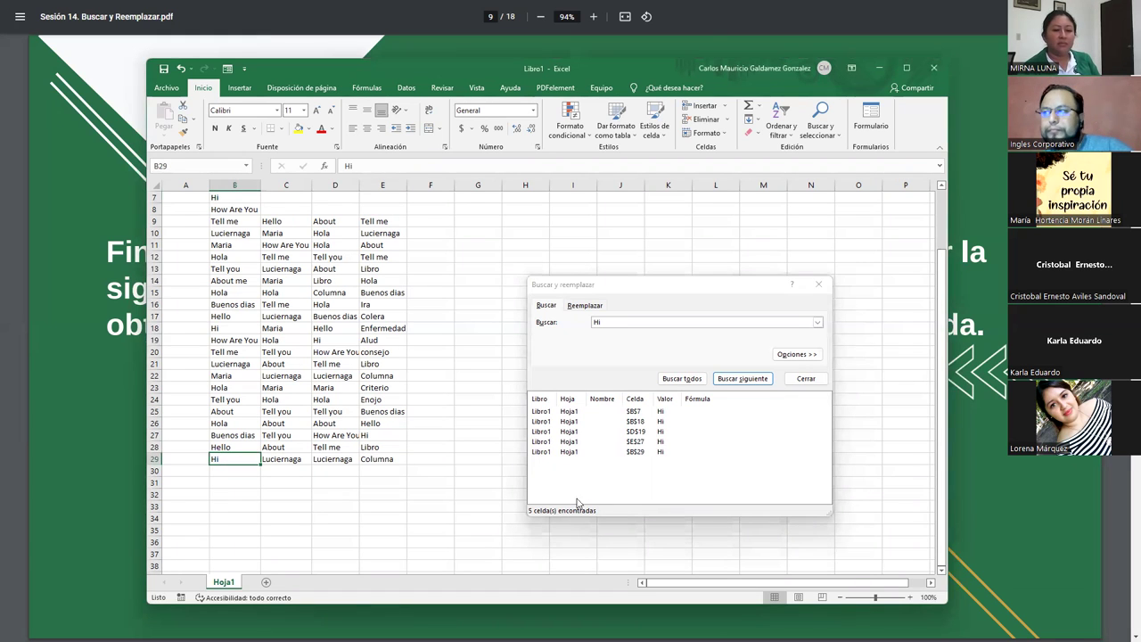
Step: Step through each Hi match with Find Next until reaching B29
{"action": "left_click", "coordinate": [643, 323]}
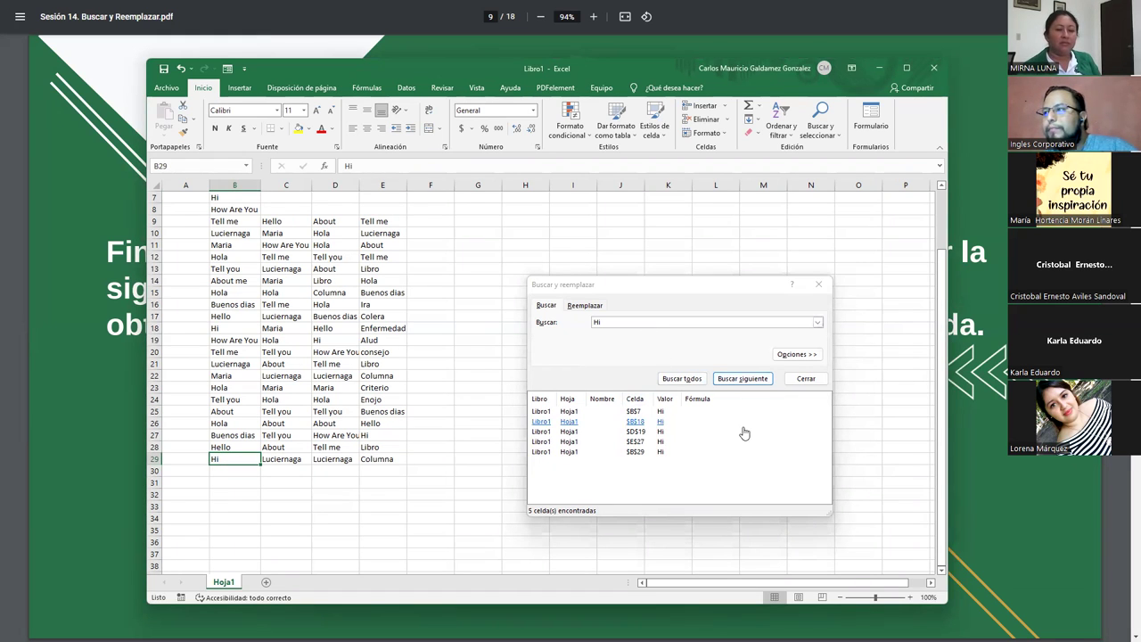
{"action": "left_click", "coordinate": [726, 381]}
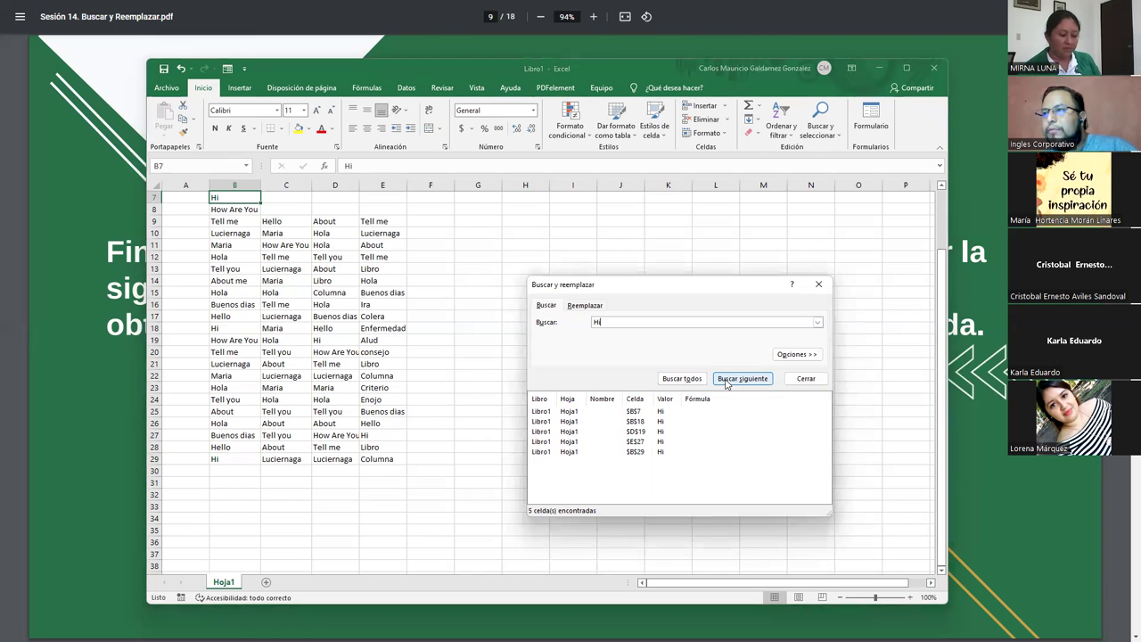
{"action": "left_click", "coordinate": [726, 381]}
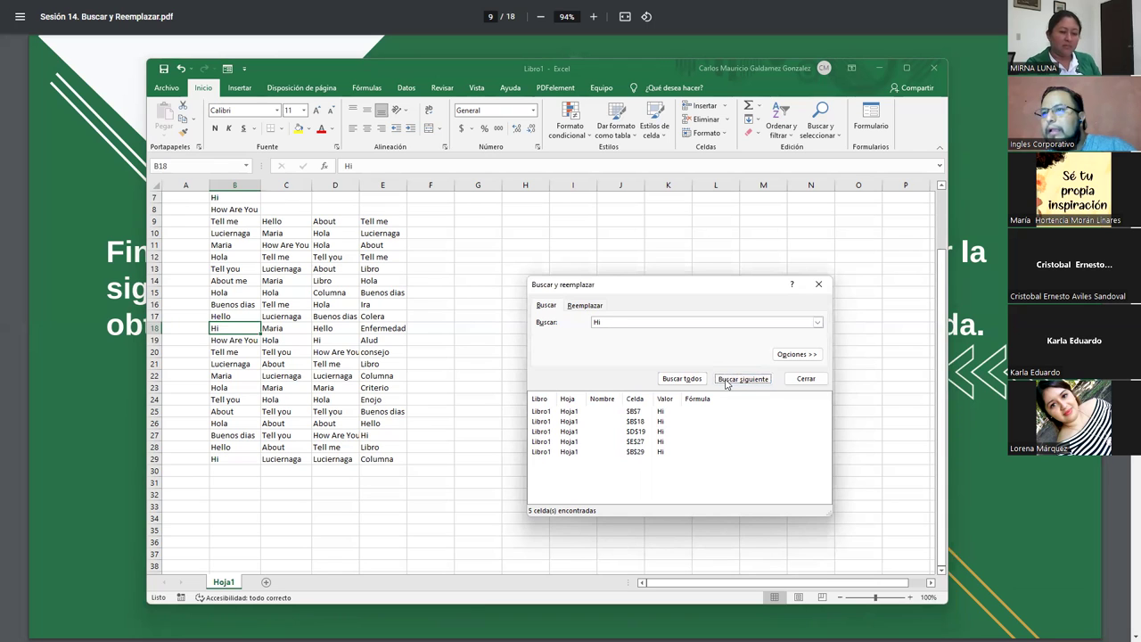
{"action": "left_click", "coordinate": [727, 382]}
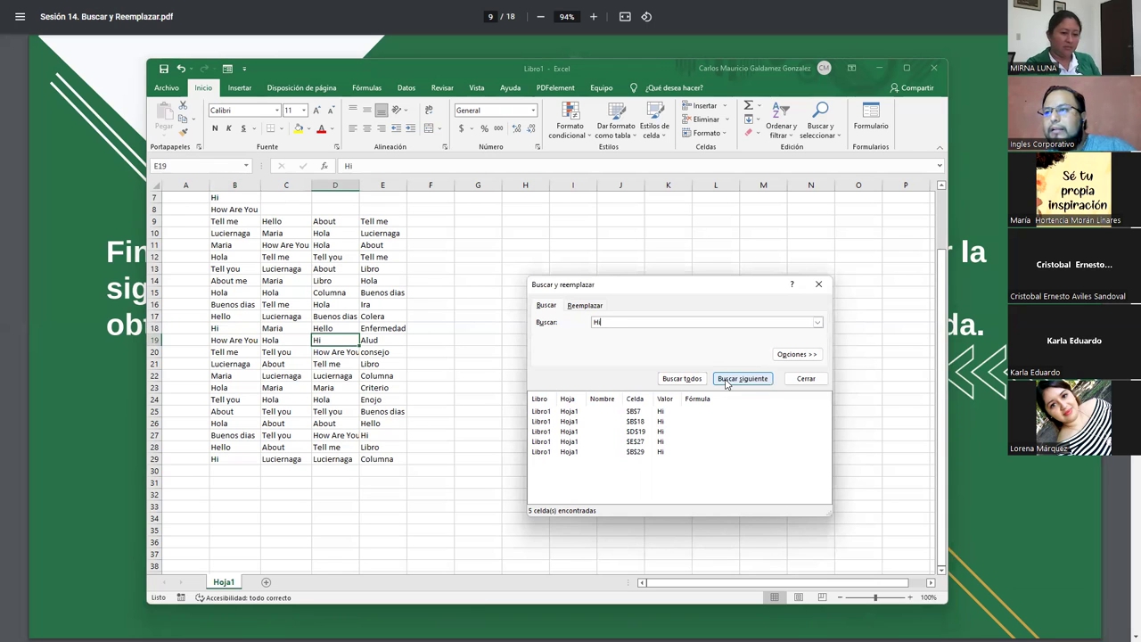
{"action": "left_click", "coordinate": [727, 382]}
{"action": "left_click", "coordinate": [727, 382]}
{"action": "type", "text": "how are you"}
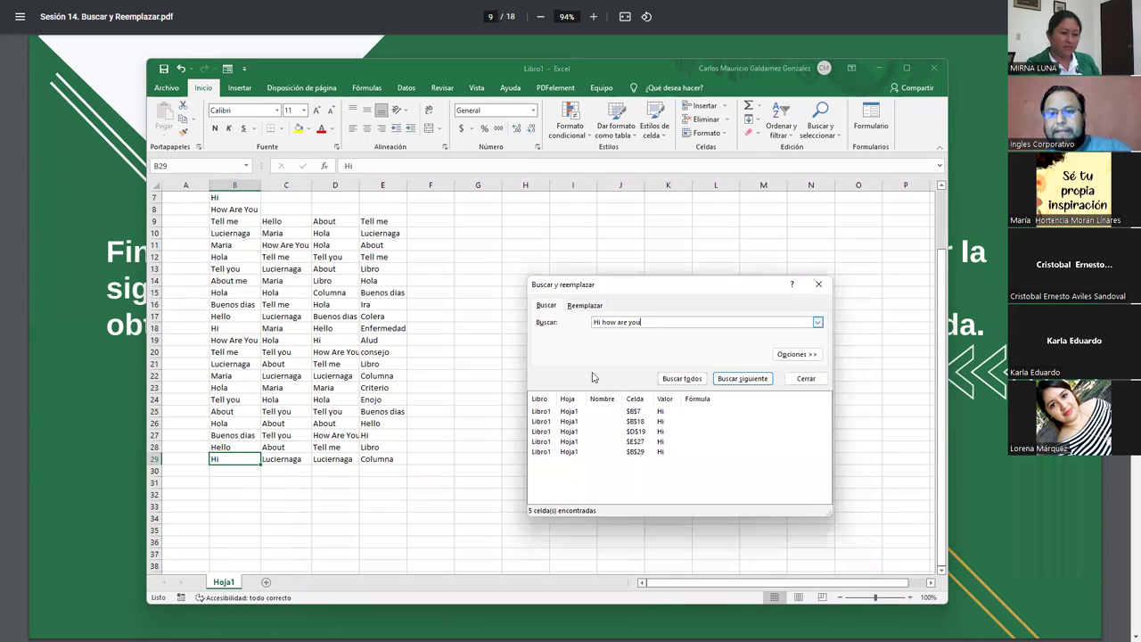
Step: Run Find All for 'Hi how are you' and dismiss the nothing-found message
{"action": "left_click", "coordinate": [681, 379]}
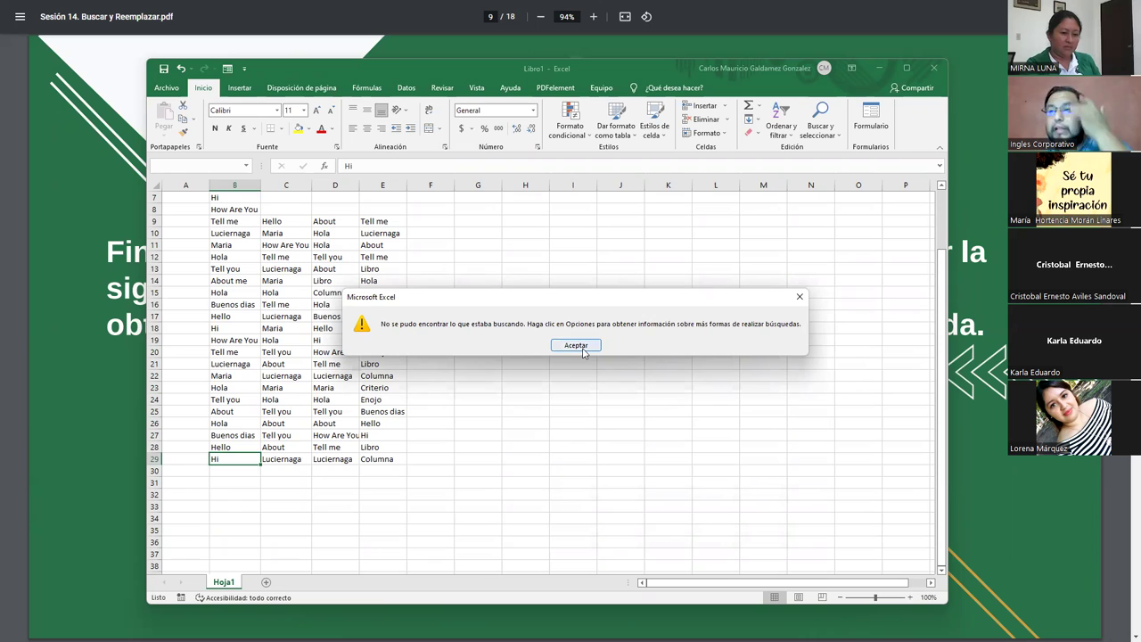
{"action": "left_click", "coordinate": [576, 345]}
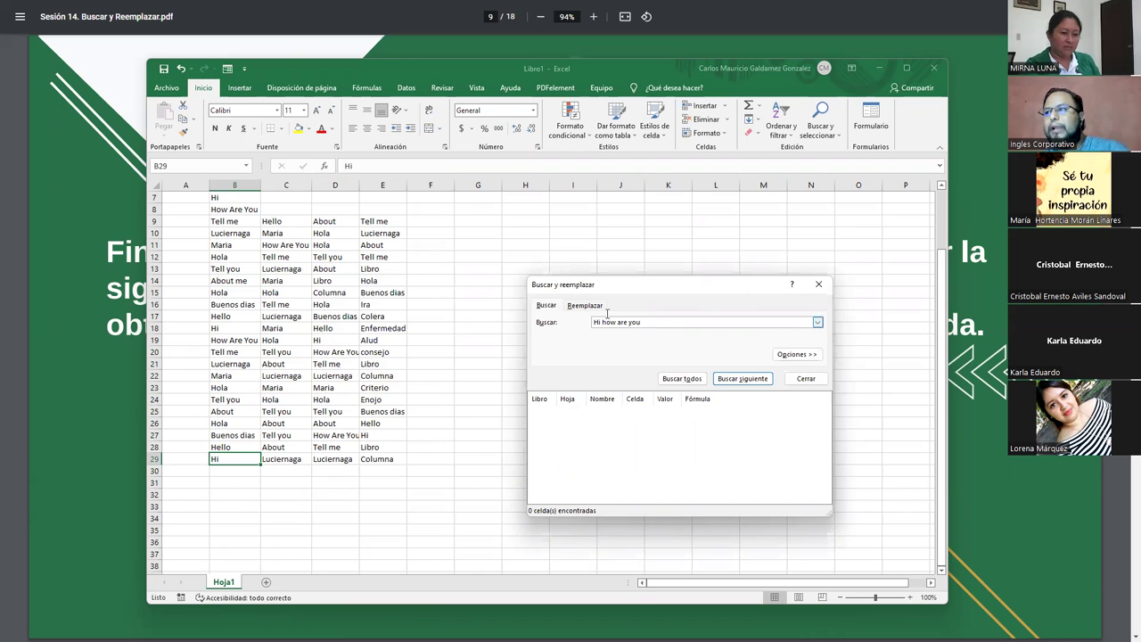
Step: Copy the search phrase 'Hi how are you' into C8 and autofit column C
{"action": "triple_click", "coordinate": [607, 312]}
{"action": "key", "text": "ctrl+c"}
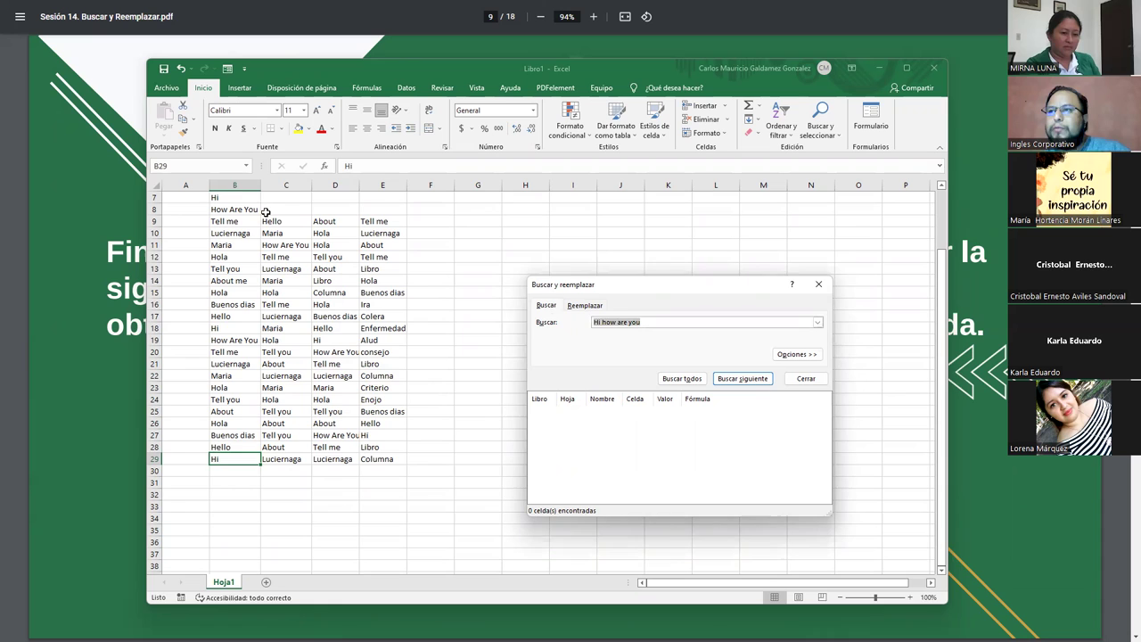
{"action": "left_click", "coordinate": [281, 211]}
{"action": "key", "text": "ctrl+v"}
{"action": "double_click", "coordinate": [312, 185]}
{"action": "left_click", "coordinate": [303, 184]}
Step: Paste the phrase into D8, trim it to 'Hi how are', and autofit column D
{"action": "double_click", "coordinate": [341, 209]}
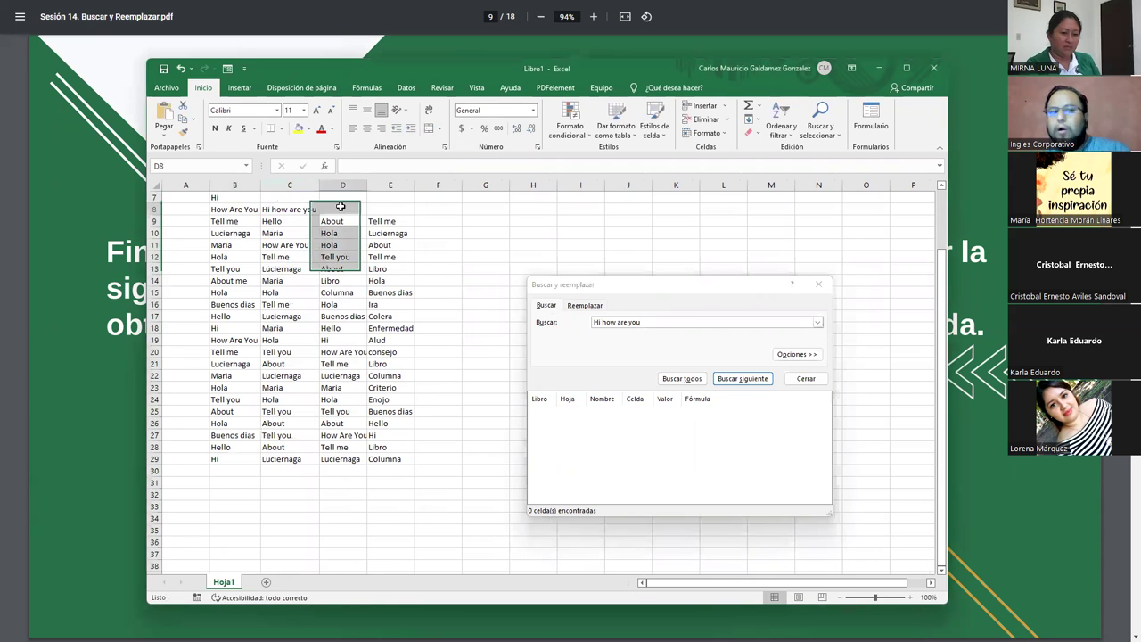
{"action": "key", "text": "ctrl+v"}
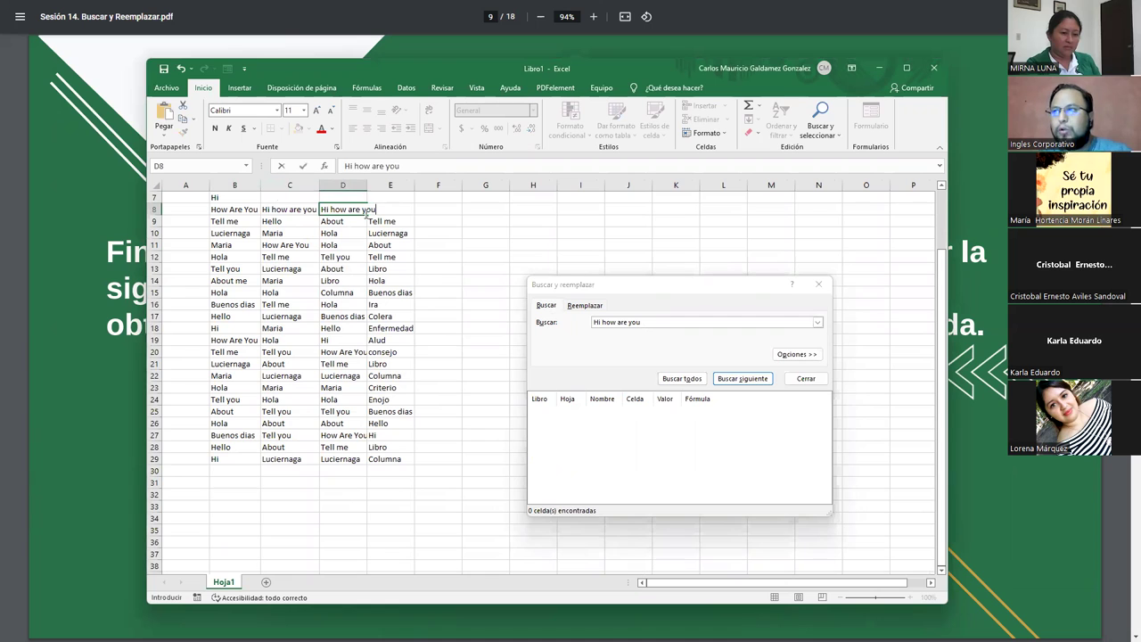
{"action": "key", "text": "BackSpace"}
{"action": "key", "text": "BackSpace"}
{"action": "key", "text": "Return"}
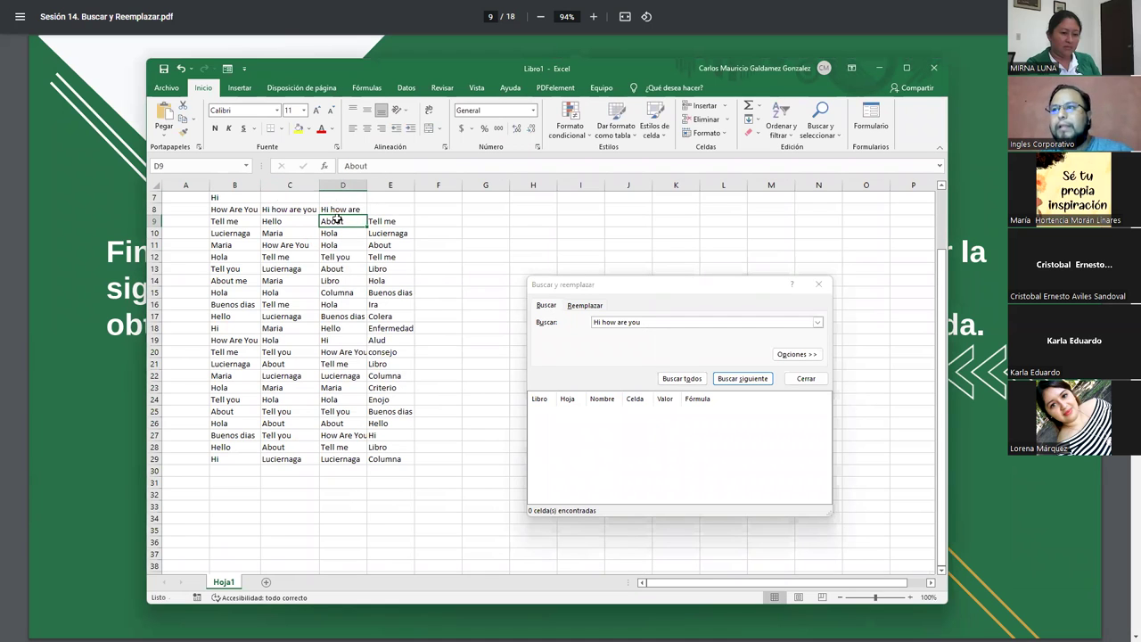
{"action": "double_click", "coordinate": [366, 185]}
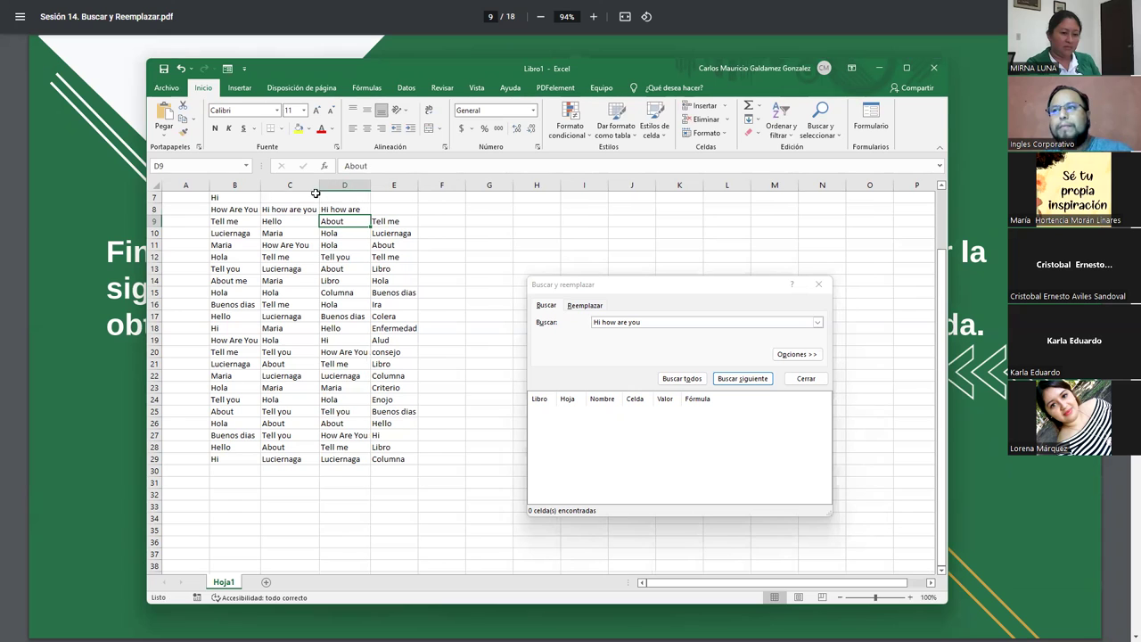
Step: Rerun Find All, which finds only $C$8, then select 'you' in the search phrase
{"action": "left_click", "coordinate": [634, 368]}
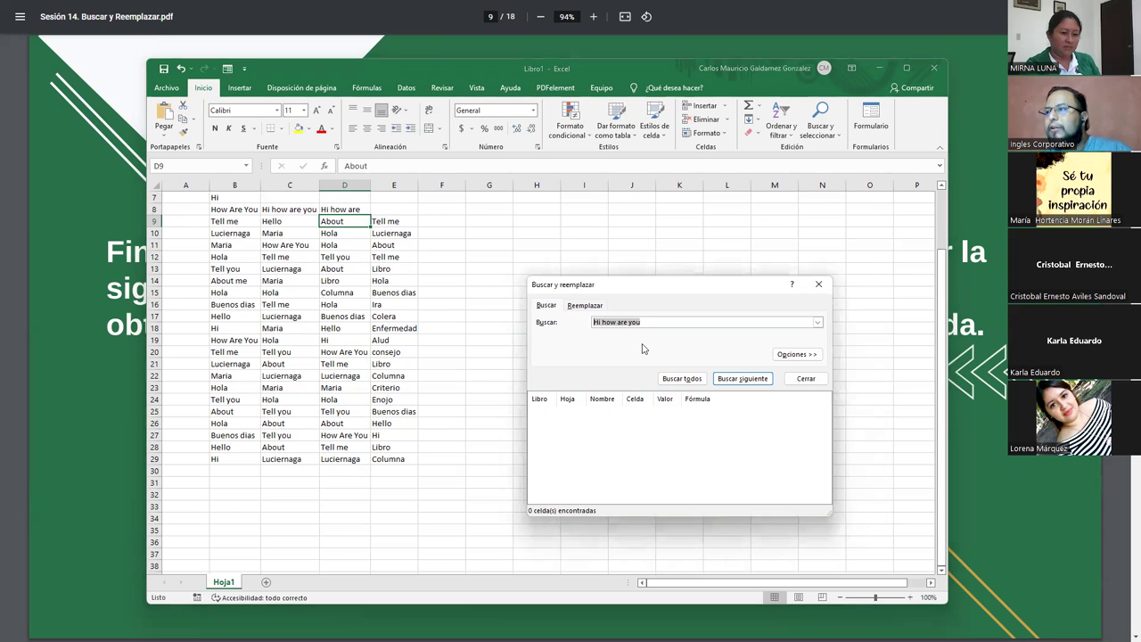
{"action": "left_click", "coordinate": [700, 379]}
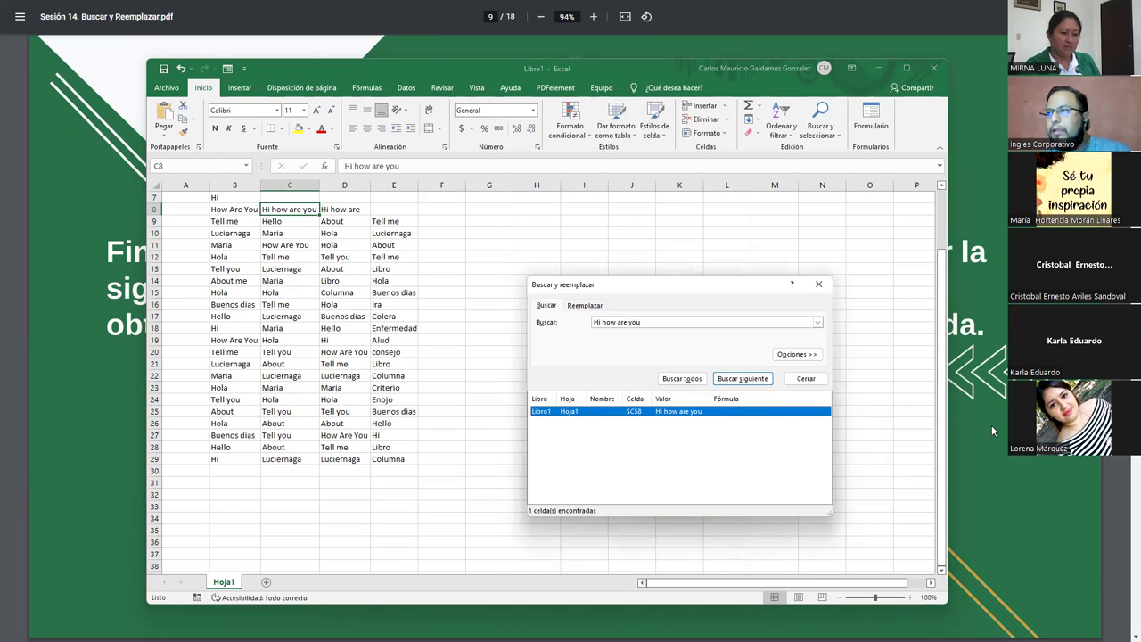
{"action": "left_click", "coordinate": [634, 322]}
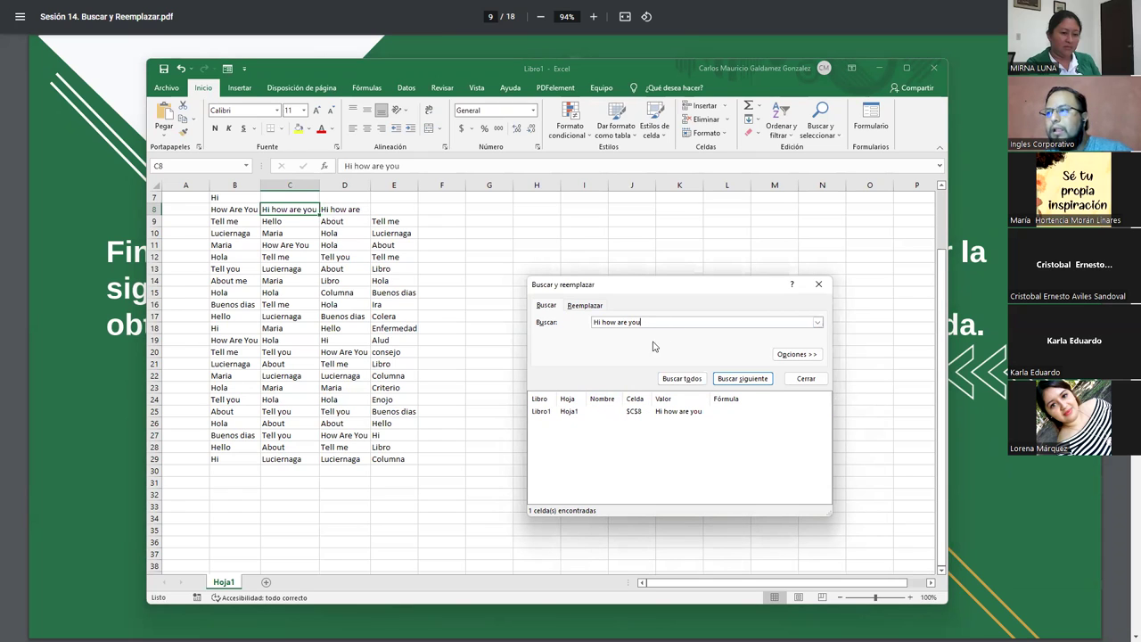
{"action": "left_click", "coordinate": [354, 210]}
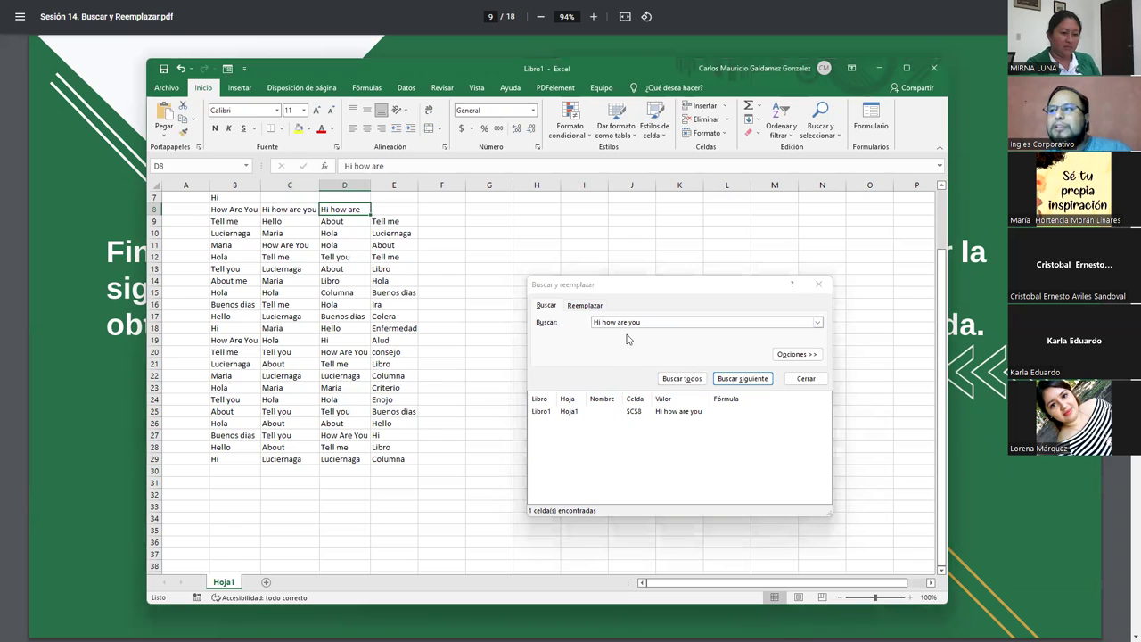
{"action": "left_click_drag", "start_coordinate": [628, 322], "coordinate": [655, 324]}
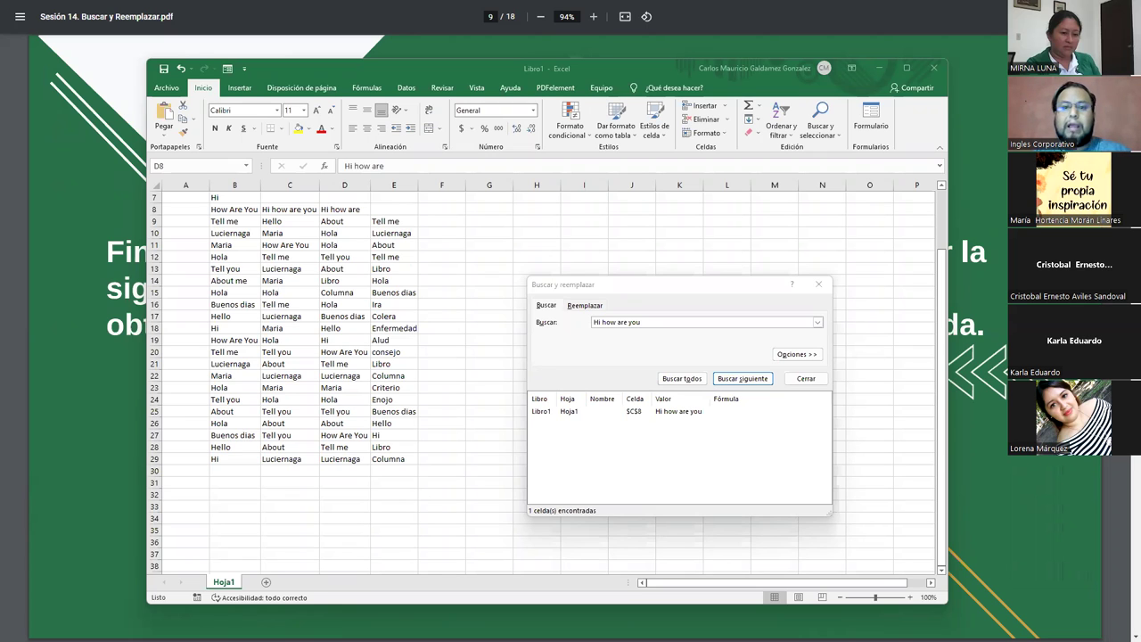
Step: Replace the search text with 'Maria' and list all seven matching cells, C10 through D23
{"action": "left_click", "coordinate": [638, 459]}
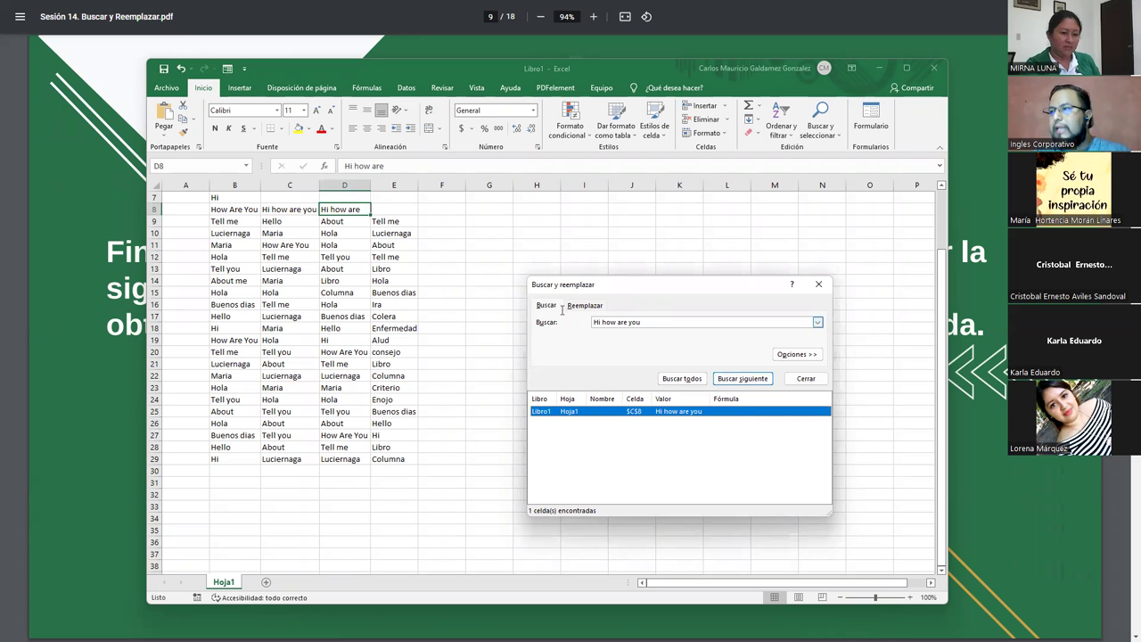
{"action": "key", "text": "Tab"}
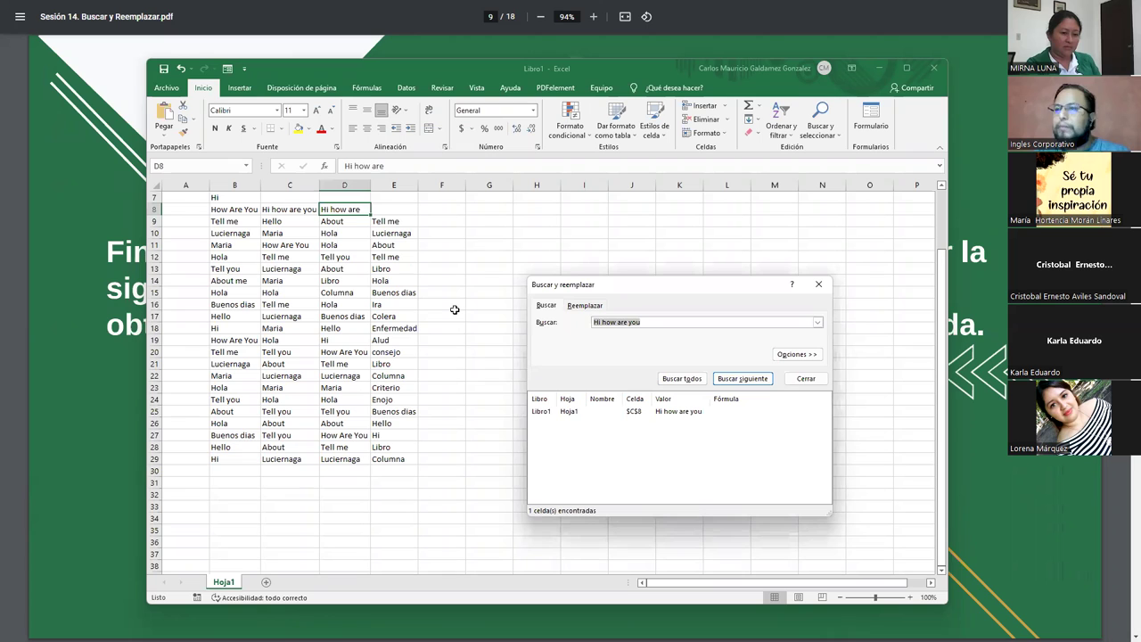
{"action": "type", "text": "Maria"}
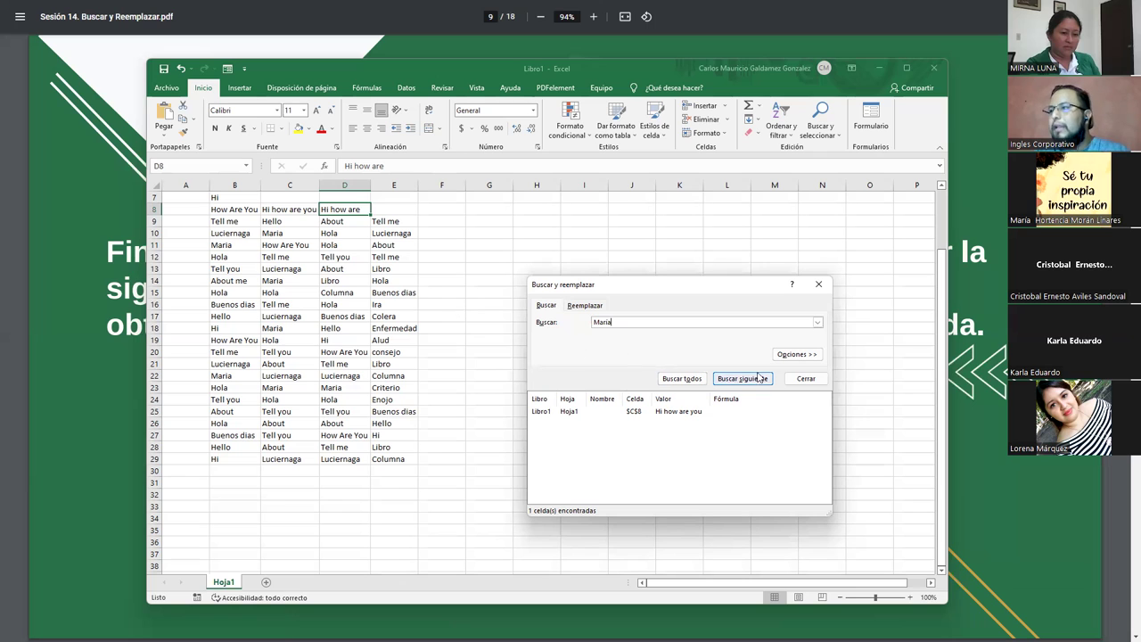
{"action": "left_click", "coordinate": [683, 379]}
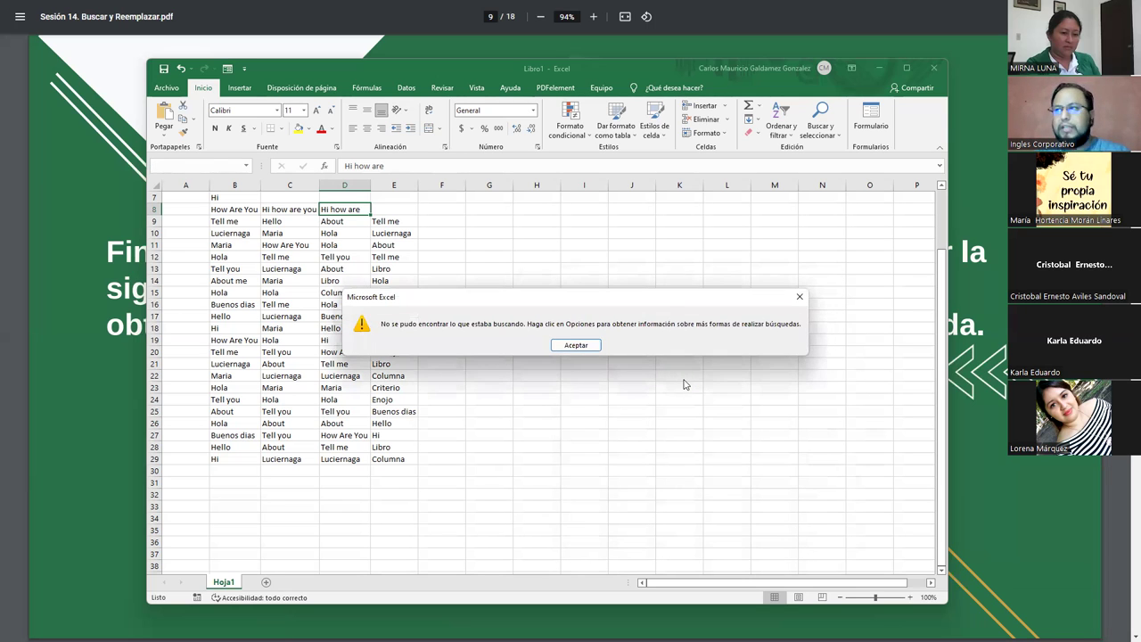
{"action": "left_click", "coordinate": [576, 346]}
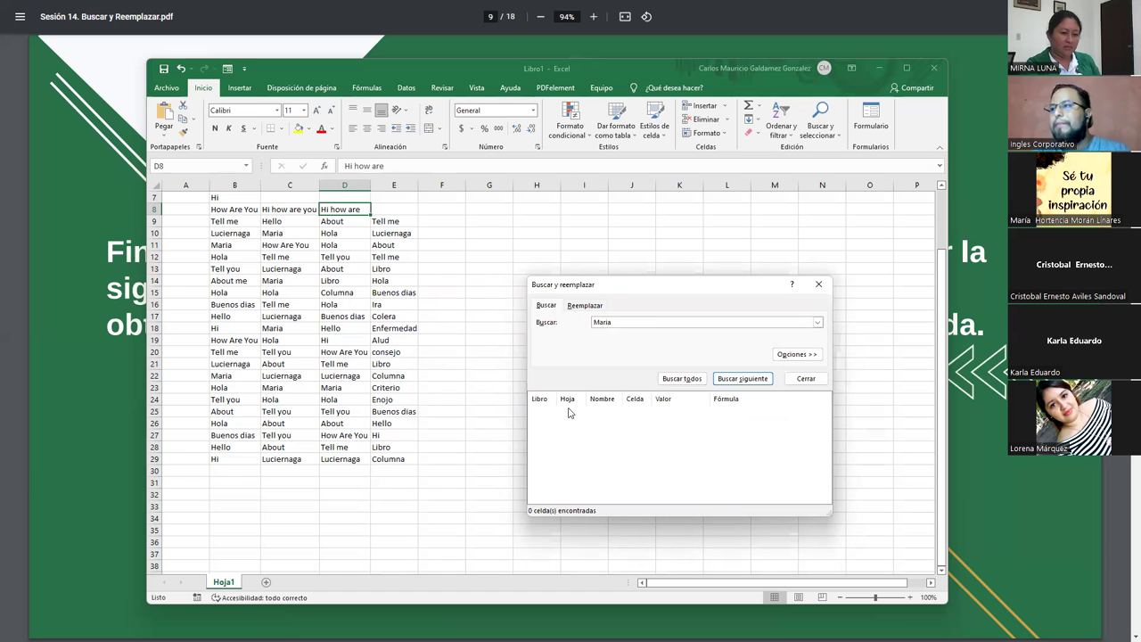
{"action": "key", "text": "Return"}
{"action": "left_click", "coordinate": [678, 379]}
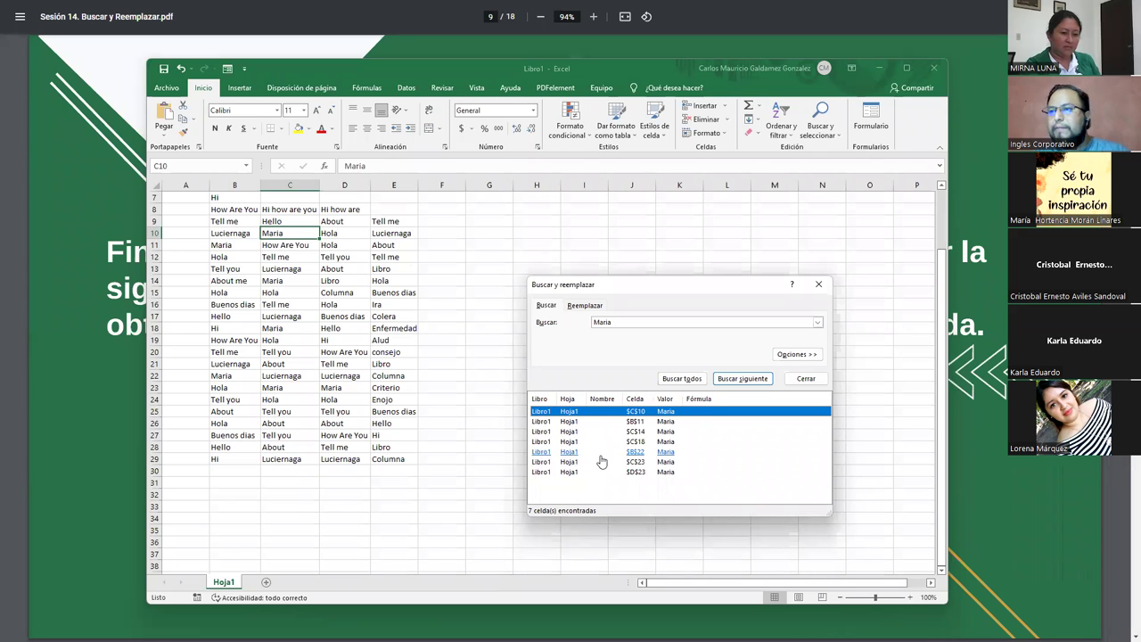
Step: Copy the word table B7:E29 to a new sheet Hoja2 at D3, A3 and H3
{"action": "mouse_move", "coordinate": [219, 197]}
{"action": "left_mouse_down"}
{"action": "mouse_move", "coordinate": [369, 392]}
{"action": "mouse_move", "coordinate": [395, 460]}
{"action": "left_mouse_up"}
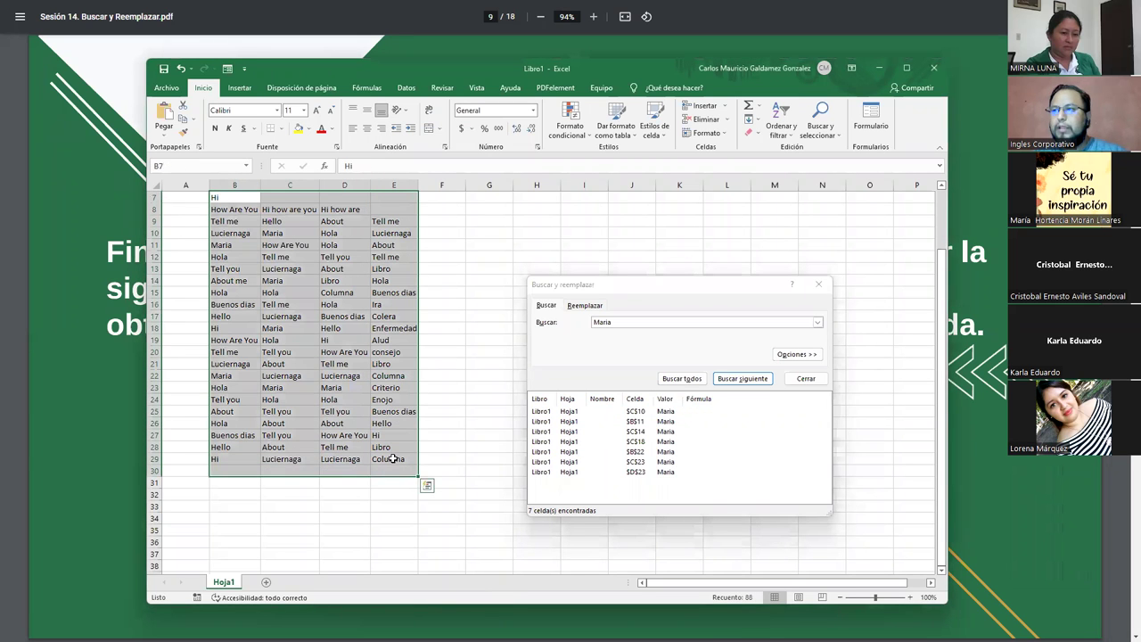
{"action": "key", "text": "ctrl+c"}
{"action": "left_click", "coordinate": [266, 582]}
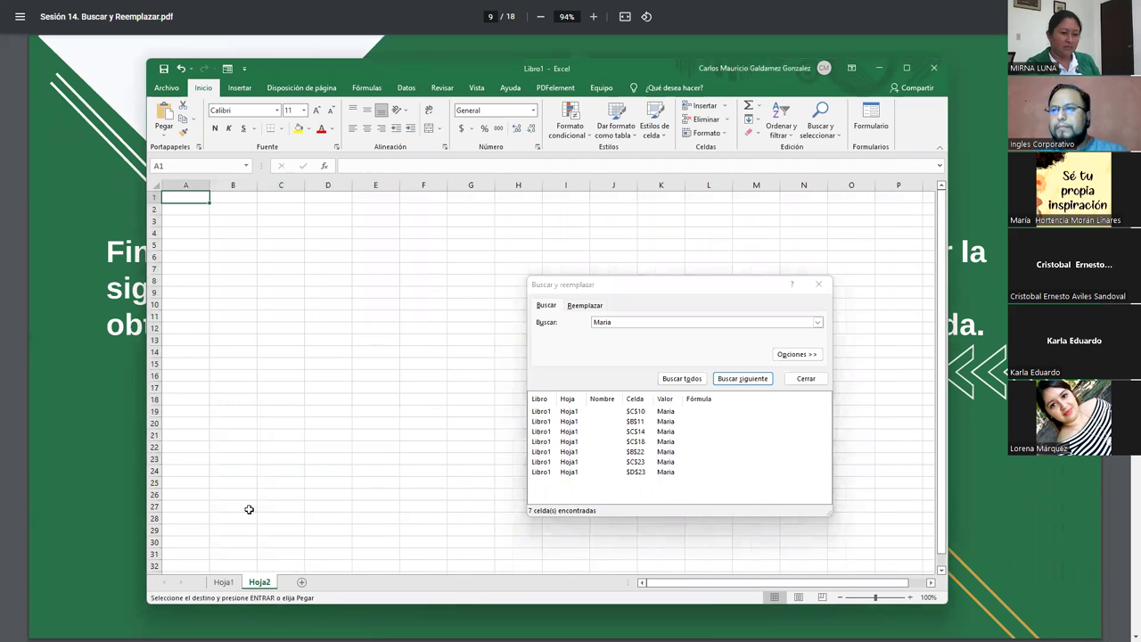
{"action": "left_click", "coordinate": [312, 222]}
{"action": "key", "text": "ctrl+v"}
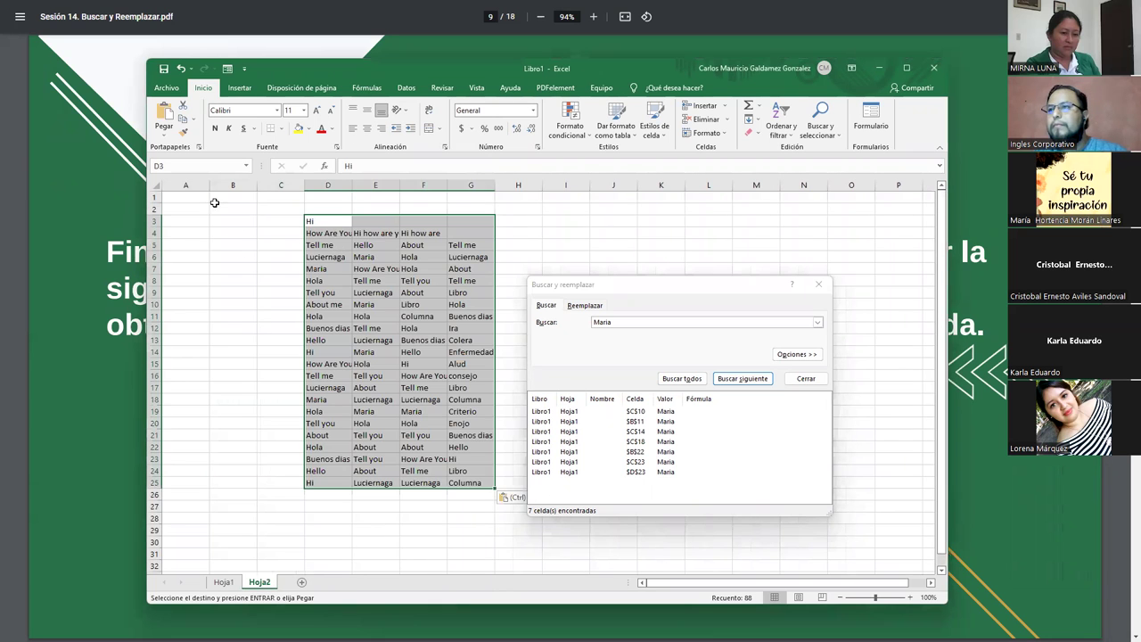
{"action": "left_click", "coordinate": [186, 221]}
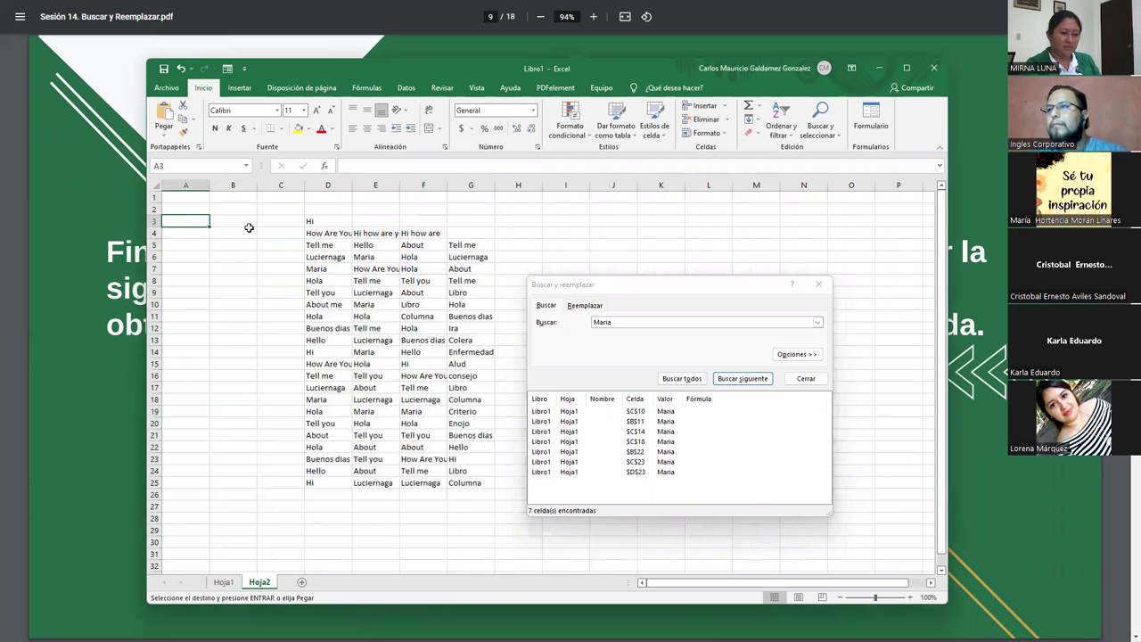
{"action": "key", "text": "ctrl+v"}
{"action": "left_click", "coordinate": [518, 221]}
{"action": "key", "text": "ctrl+v"}
Step: Return to Hoja1 and rerun Find All for Maria, still finding 7 cells
{"action": "mouse_move", "coordinate": [586, 284]}
{"action": "left_mouse_down"}
{"action": "mouse_move", "coordinate": [750, 283]}
{"action": "mouse_move", "coordinate": [585, 272]}
{"action": "left_mouse_up"}
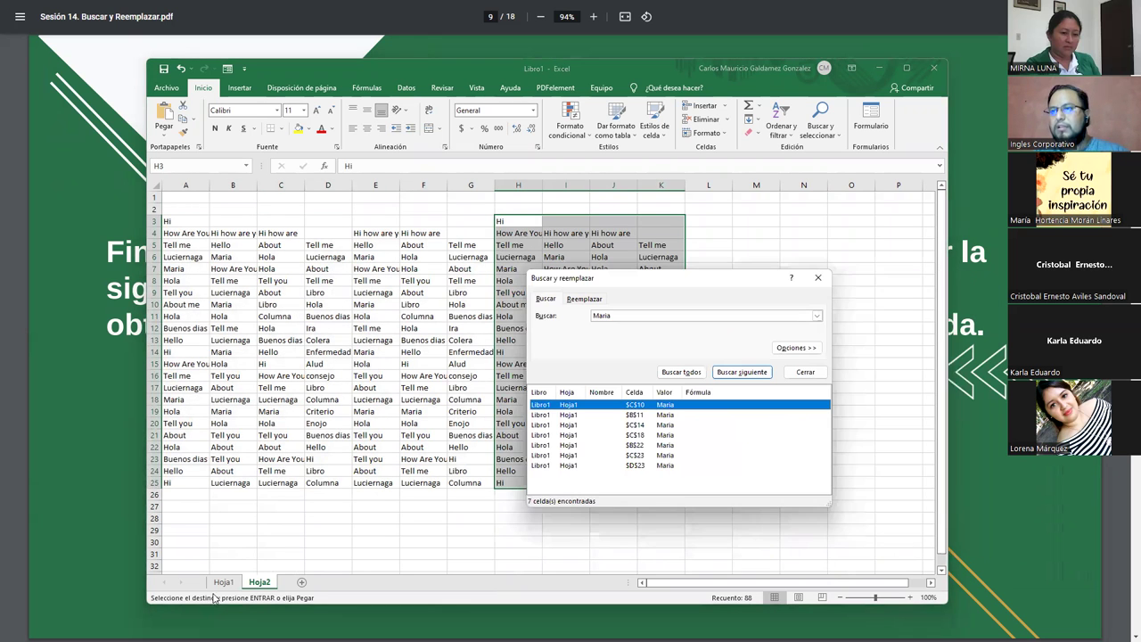
{"action": "left_click", "coordinate": [225, 583]}
{"action": "left_click", "coordinate": [255, 375]}
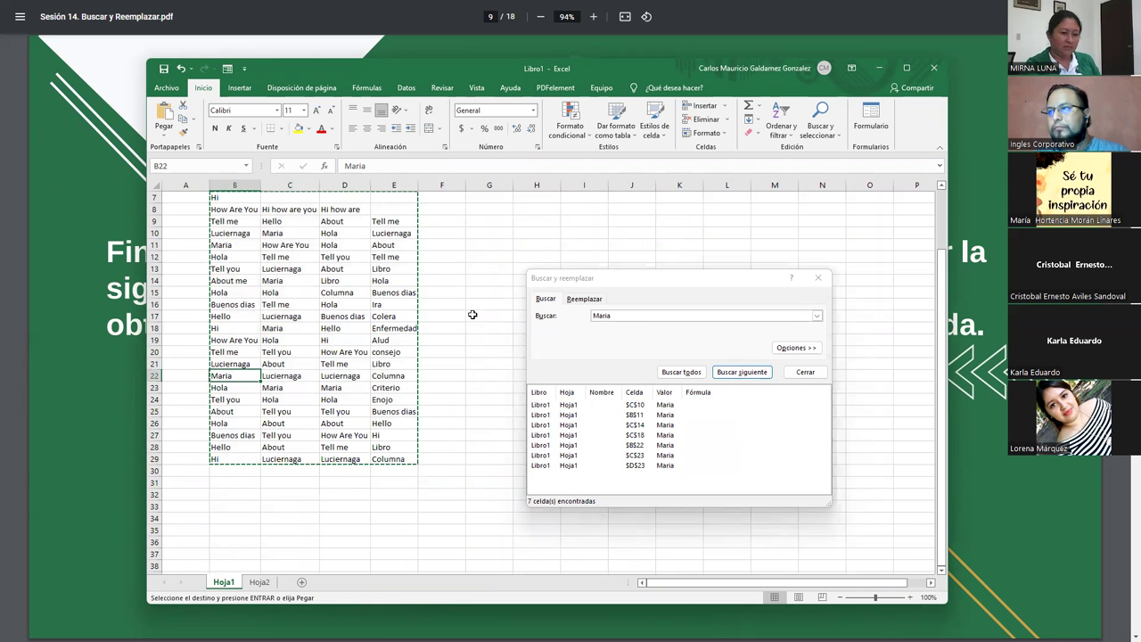
{"action": "left_click", "coordinate": [621, 314]}
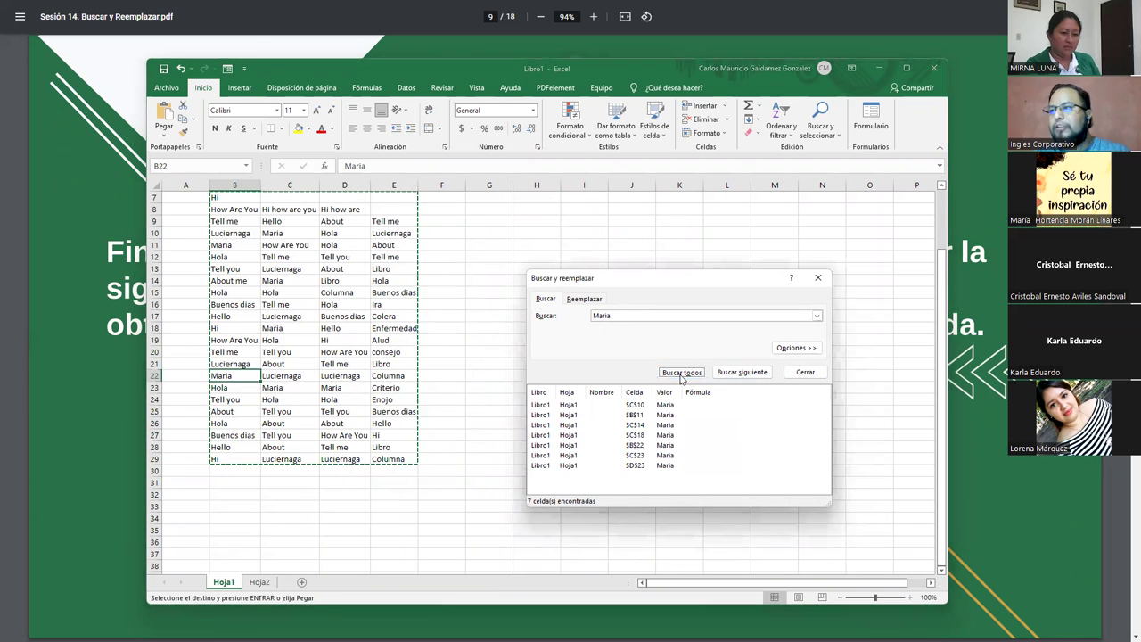
{"action": "left_click", "coordinate": [681, 373]}
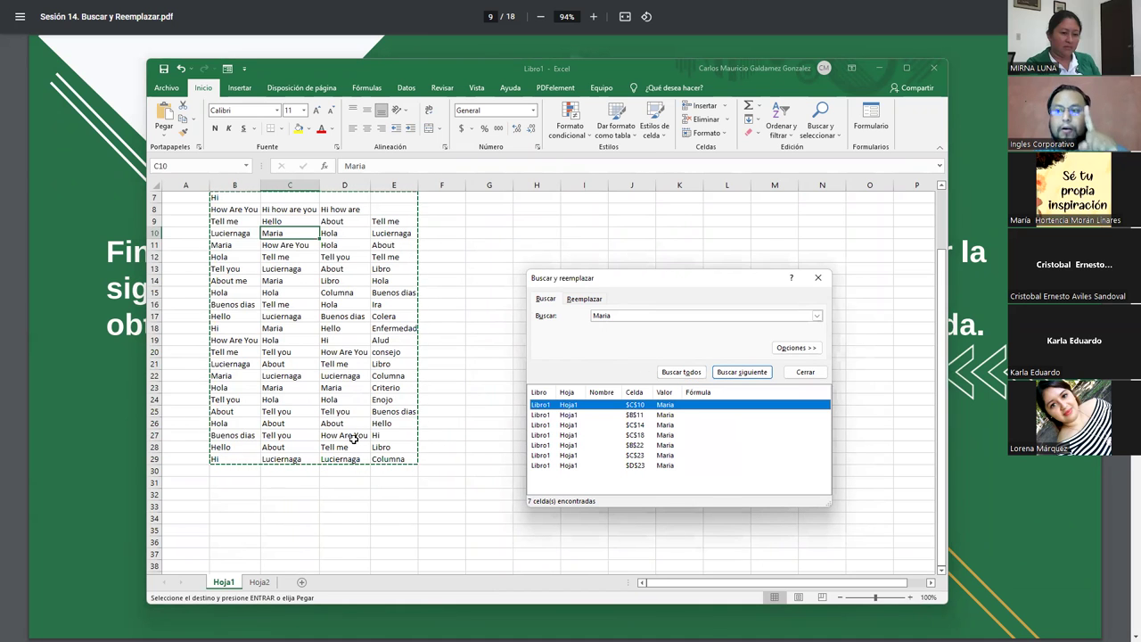
{"action": "left_click", "coordinate": [312, 417]}
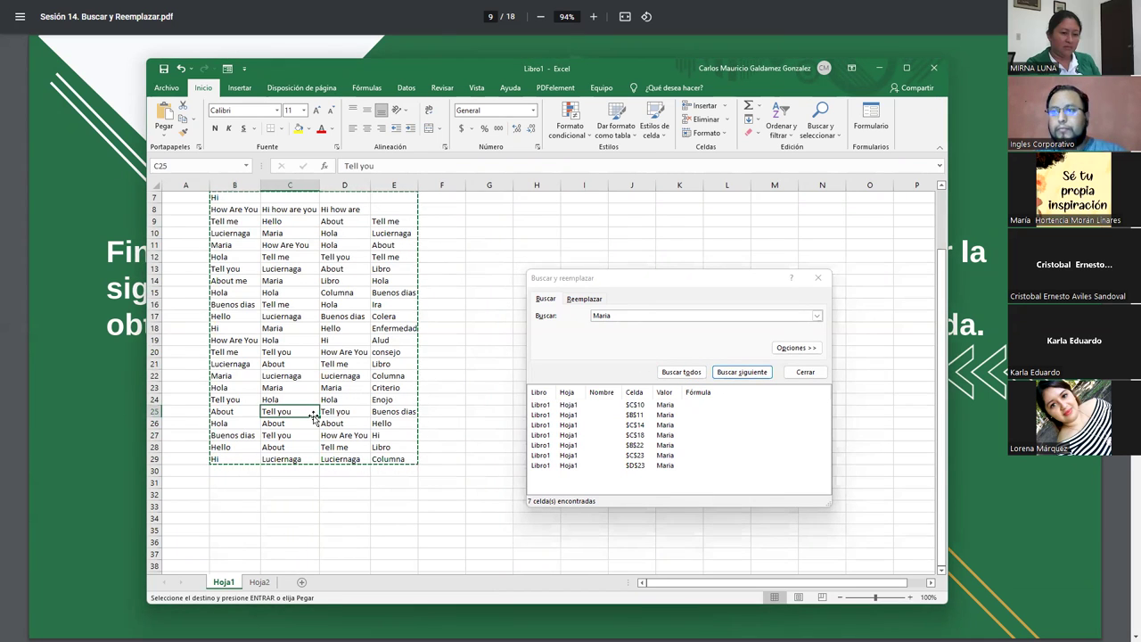
Step: Set the search scope to Libro and list all 26 Maria matches across both sheets
{"action": "left_click", "coordinate": [788, 350]}
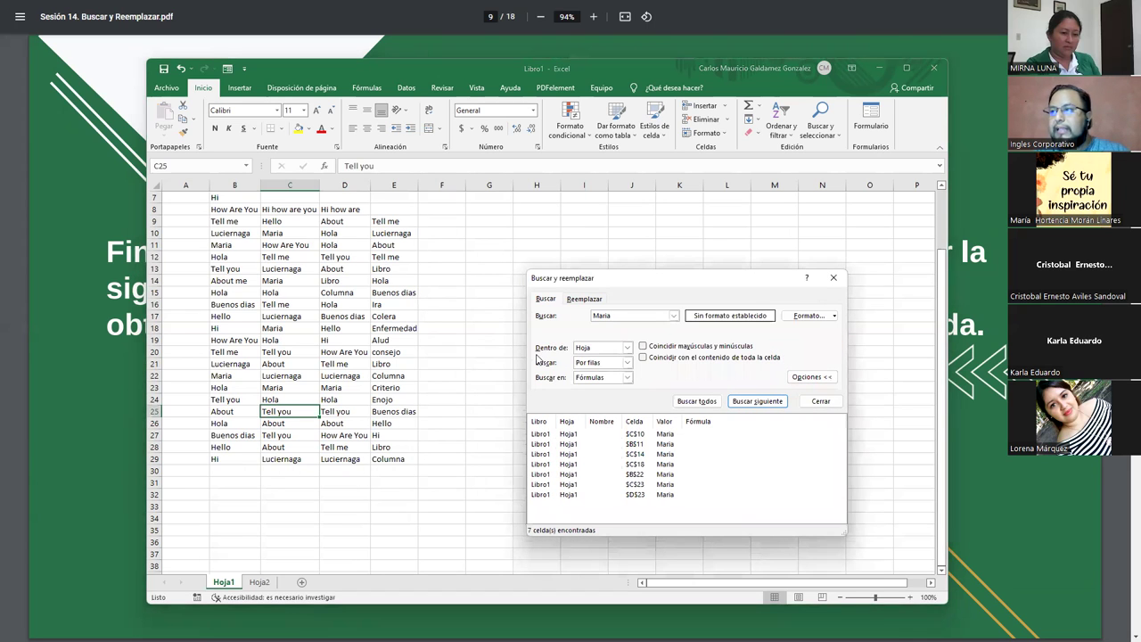
{"action": "left_click", "coordinate": [627, 348]}
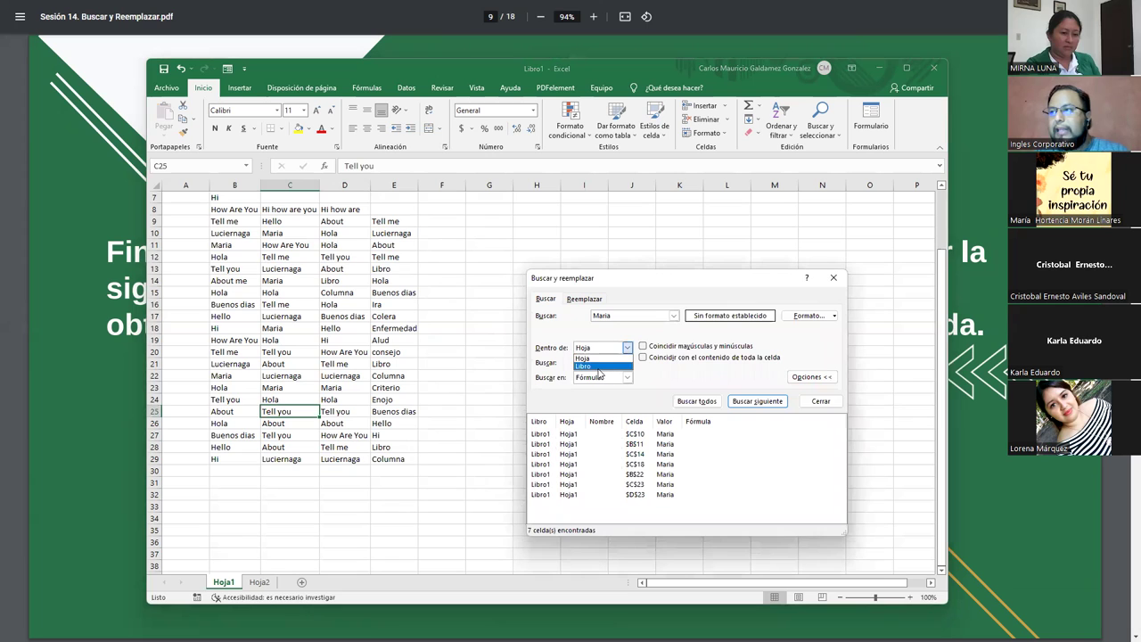
{"action": "left_click", "coordinate": [598, 367]}
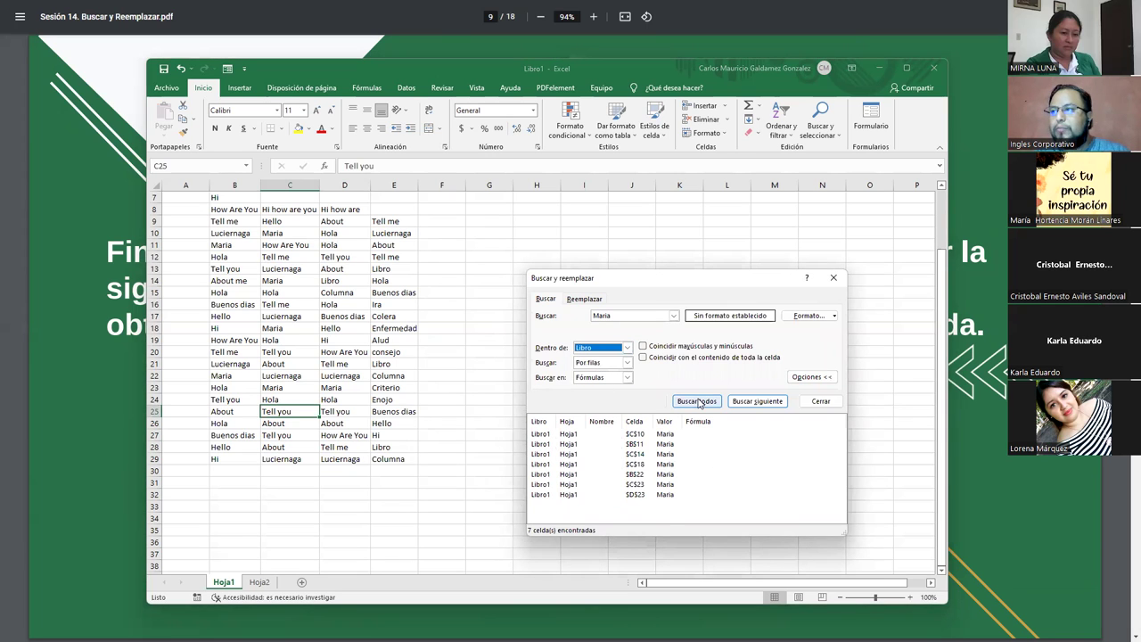
{"action": "left_click", "coordinate": [696, 401]}
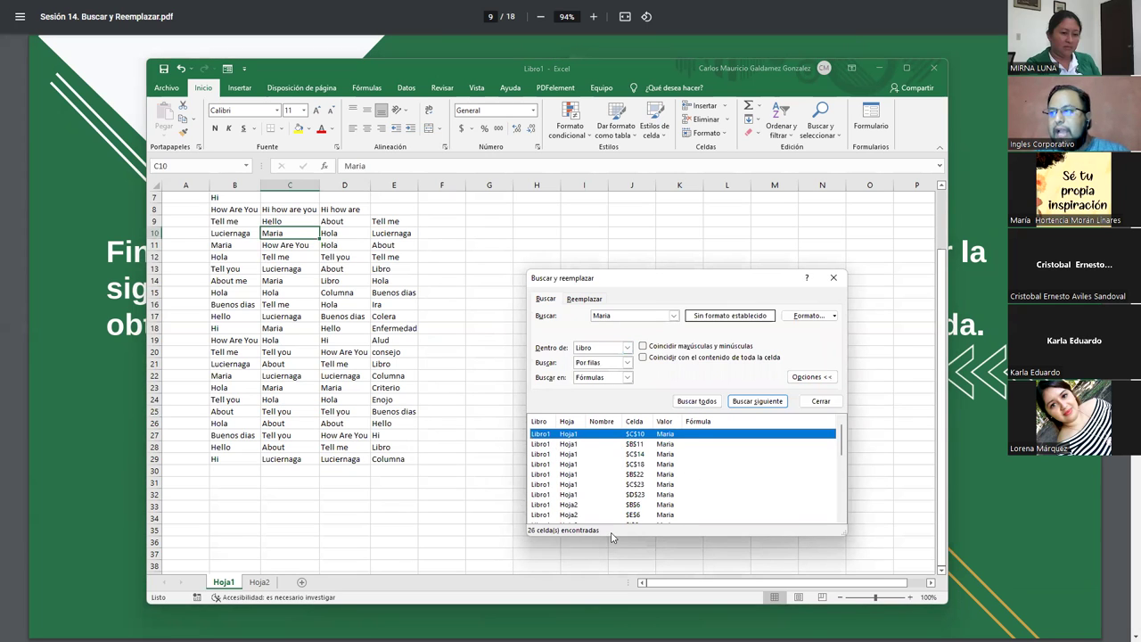
{"action": "left_click_drag", "start_coordinate": [621, 277], "coordinate": [628, 122]}
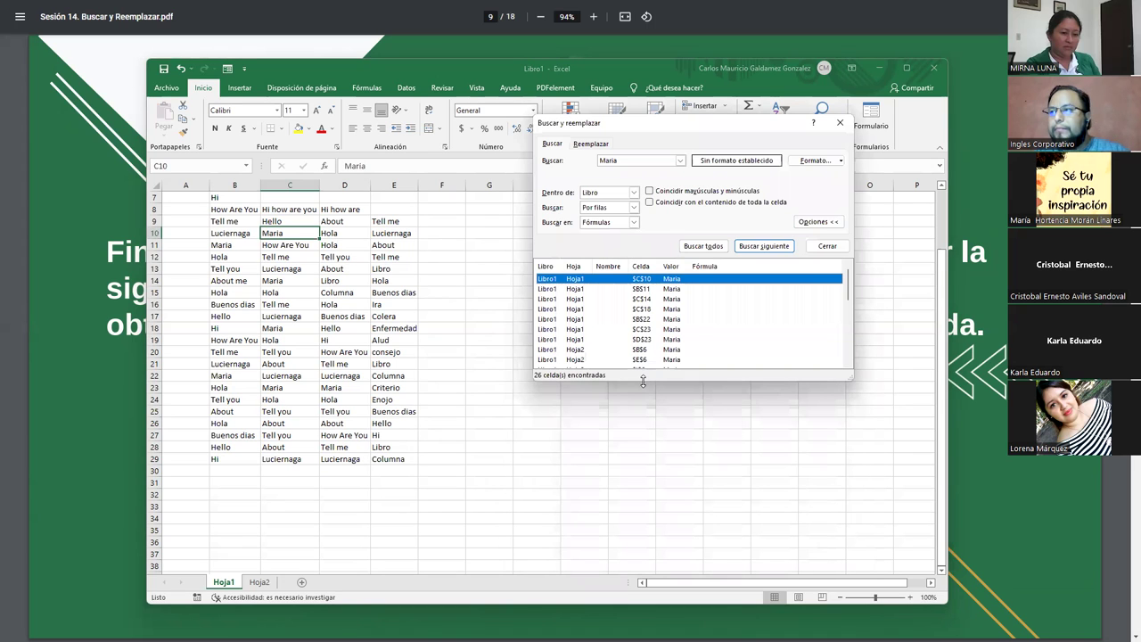
{"action": "left_click_drag", "start_coordinate": [643, 380], "coordinate": [643, 558]}
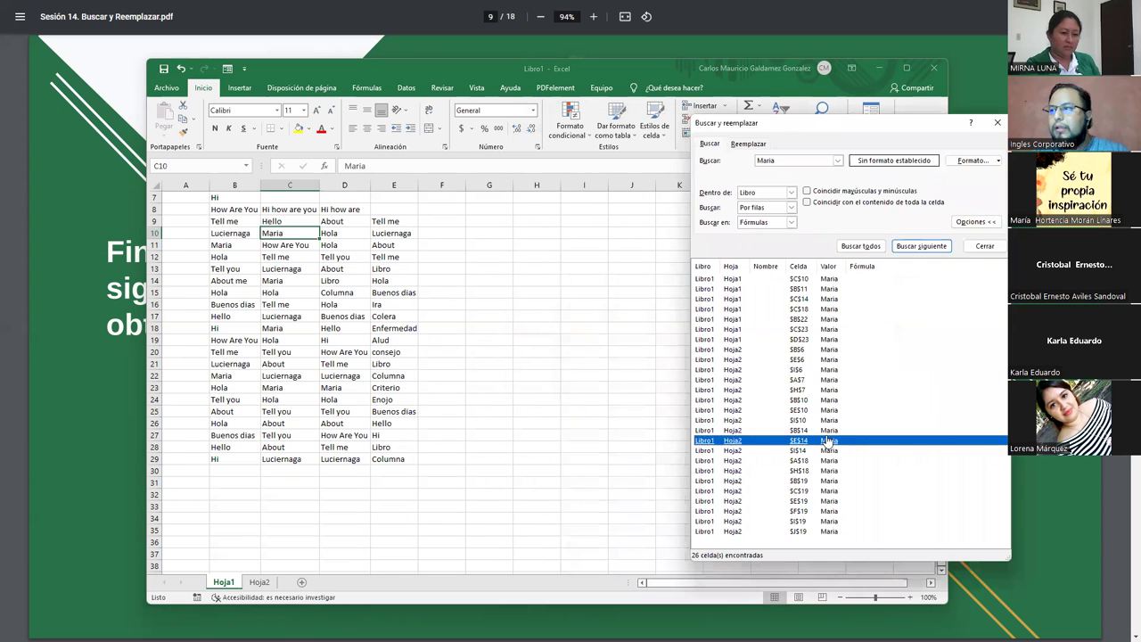
Step: Jump through listed matches on Hoja2 and Hoja1, ending back at C10
{"action": "left_click", "coordinate": [671, 441]}
{"action": "left_click", "coordinate": [825, 491]}
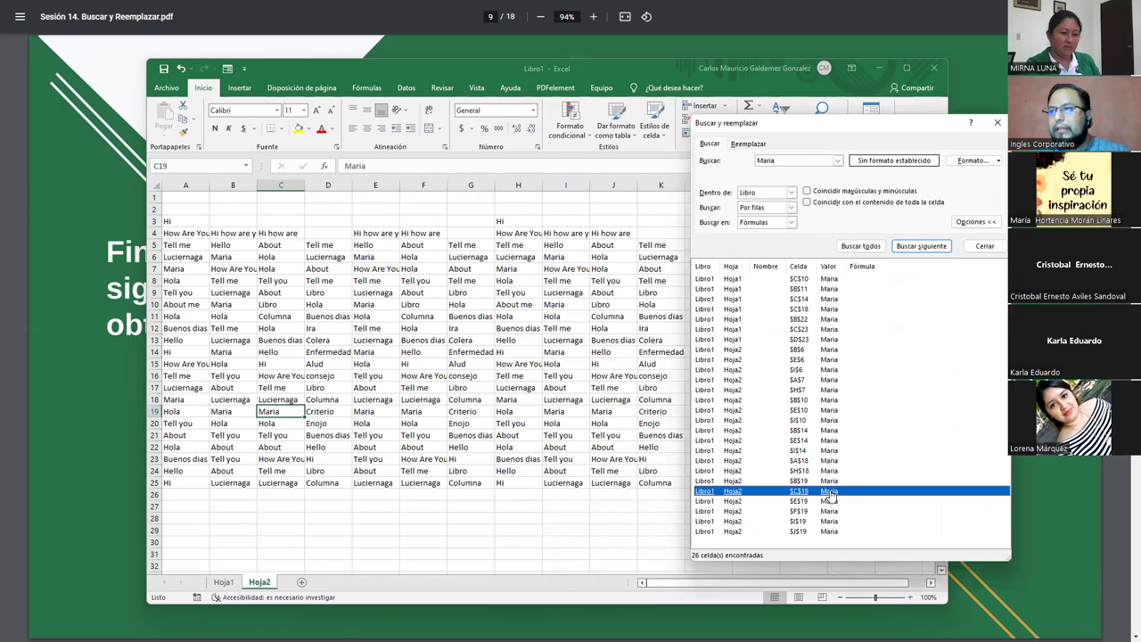
{"action": "left_click", "coordinate": [824, 520]}
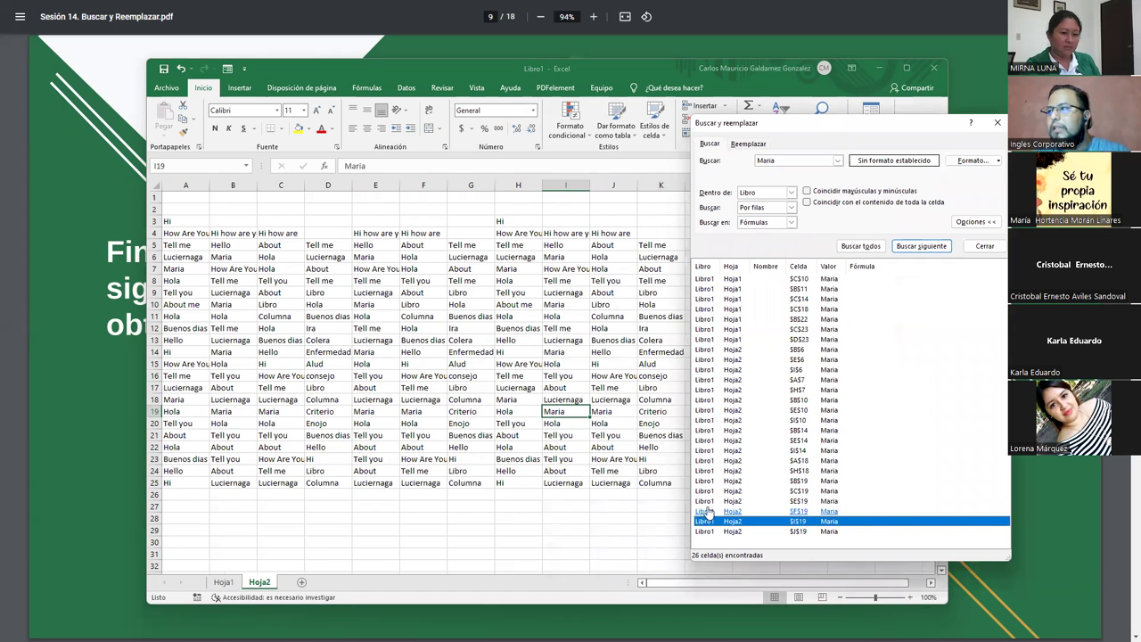
{"action": "left_click", "coordinate": [829, 280]}
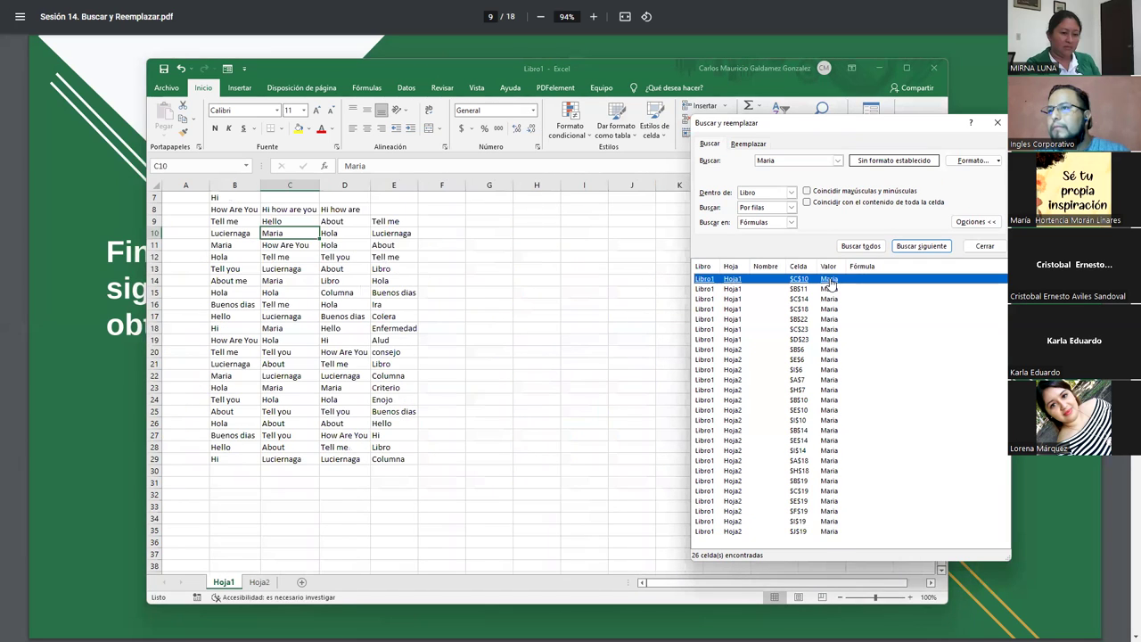
{"action": "left_click", "coordinate": [829, 294]}
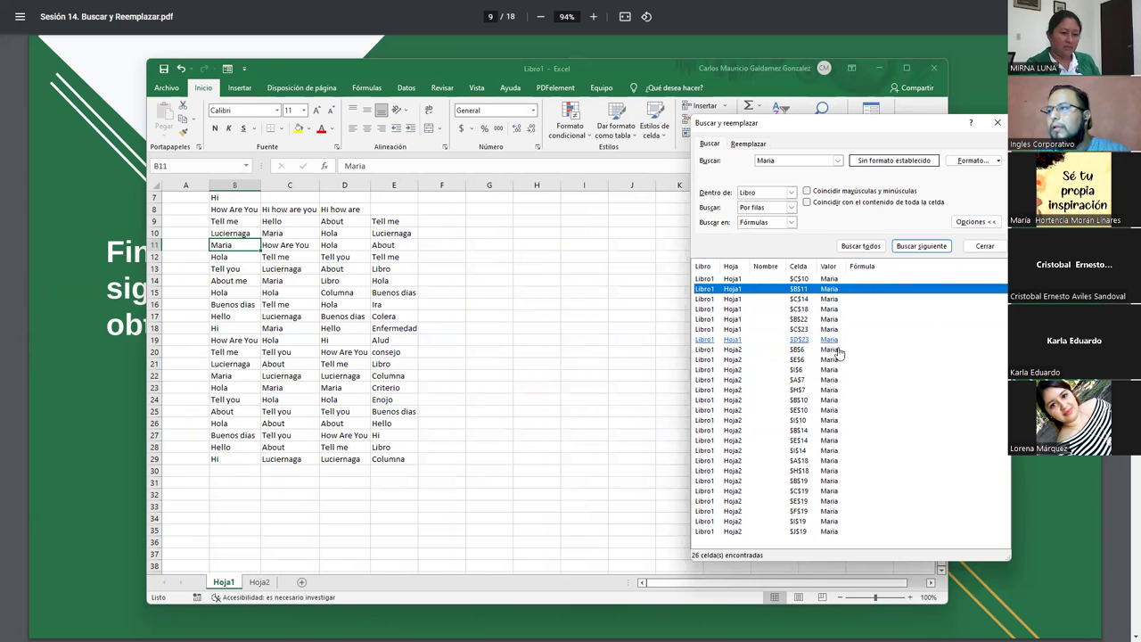
{"action": "left_click", "coordinate": [836, 350]}
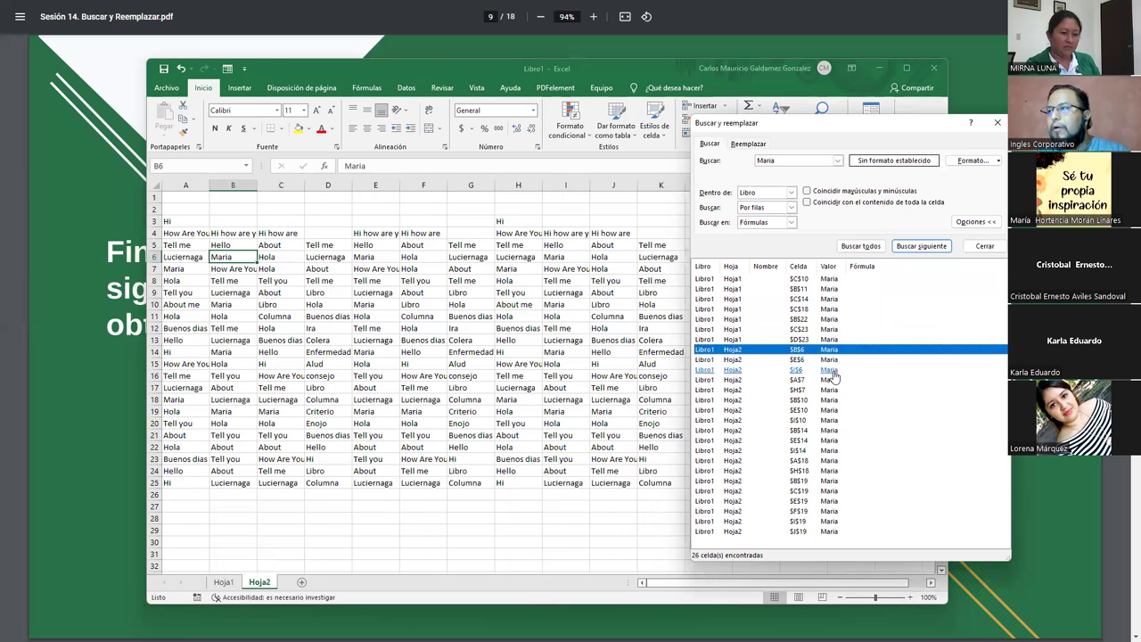
{"action": "left_click", "coordinate": [834, 360]}
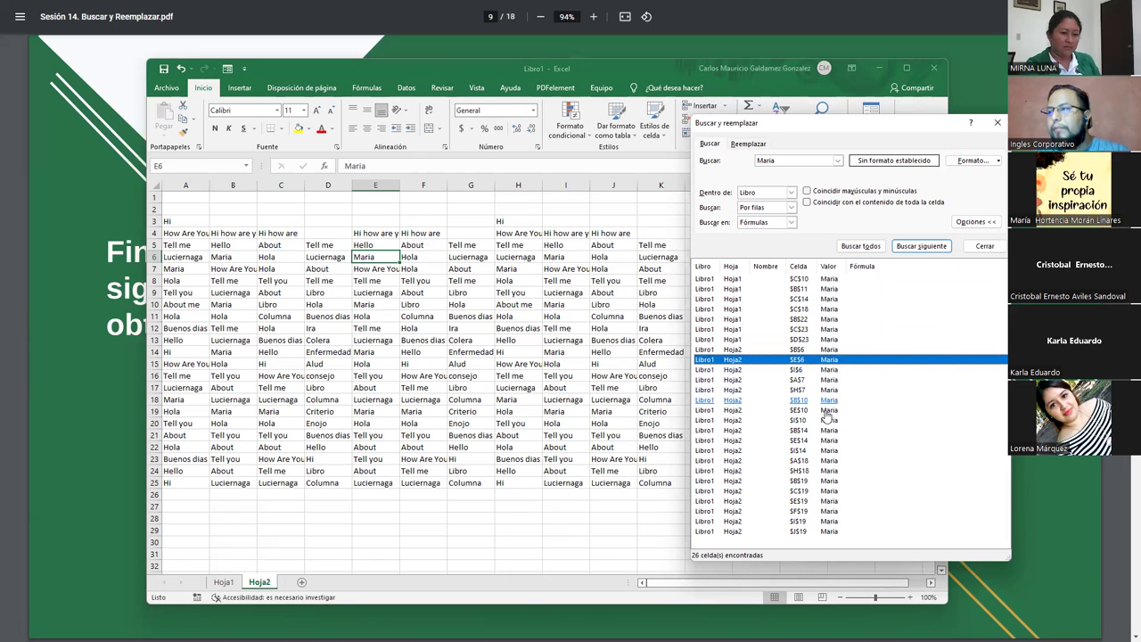
{"action": "left_click", "coordinate": [830, 281]}
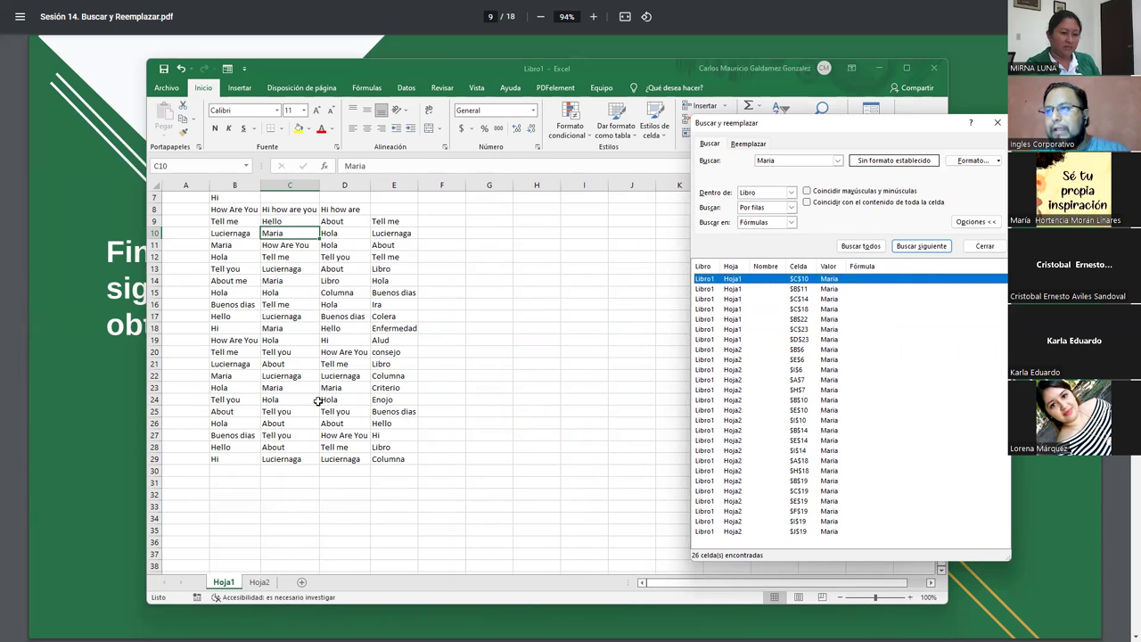
Step: Retype cells C10 and C23 as lowercase 'maria'
{"action": "left_click", "coordinate": [228, 470]}
{"action": "left_click", "coordinate": [278, 241]}
{"action": "left_click", "coordinate": [277, 233]}
{"action": "type", "text": "maria"}
{"action": "key", "text": "Return"}
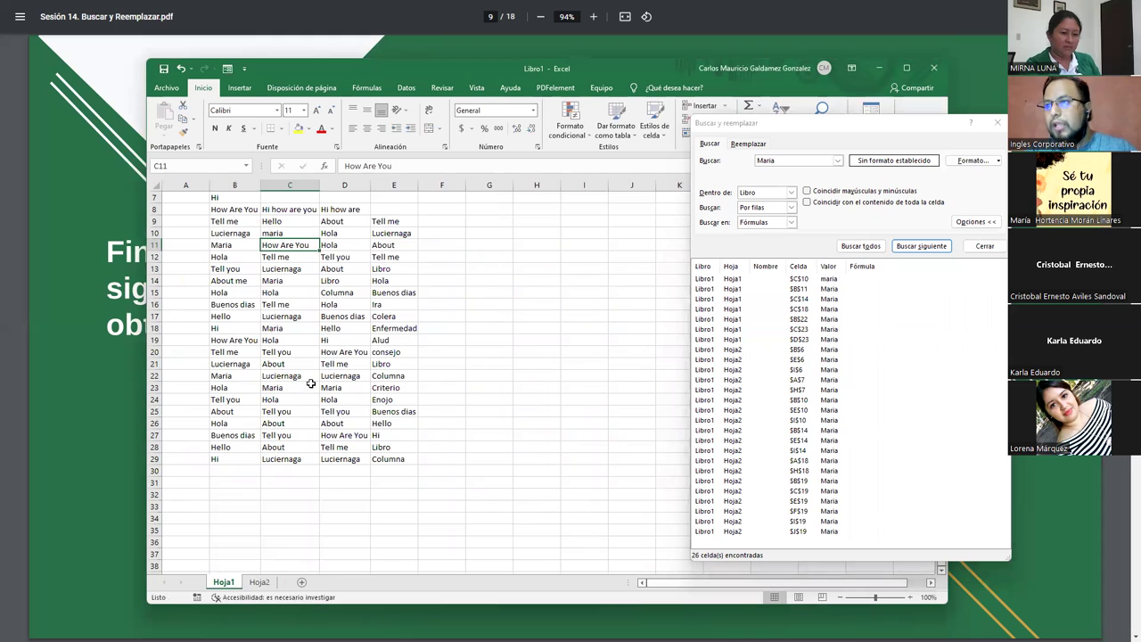
{"action": "left_click", "coordinate": [280, 391]}
{"action": "type", "text": "maria"}
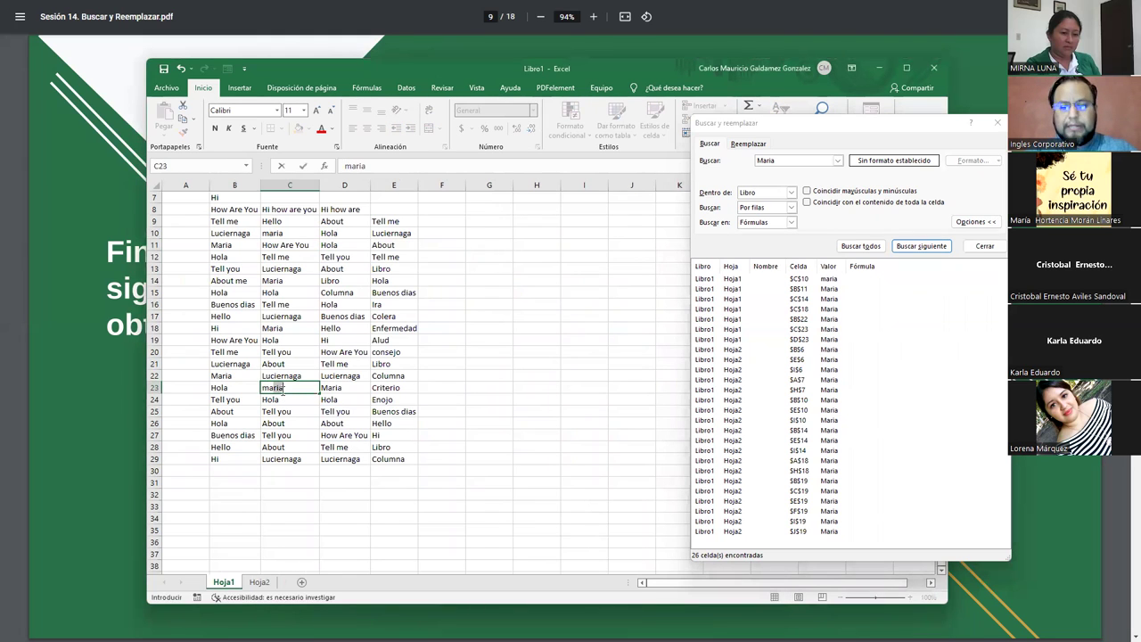
{"action": "key", "text": "Tab"}
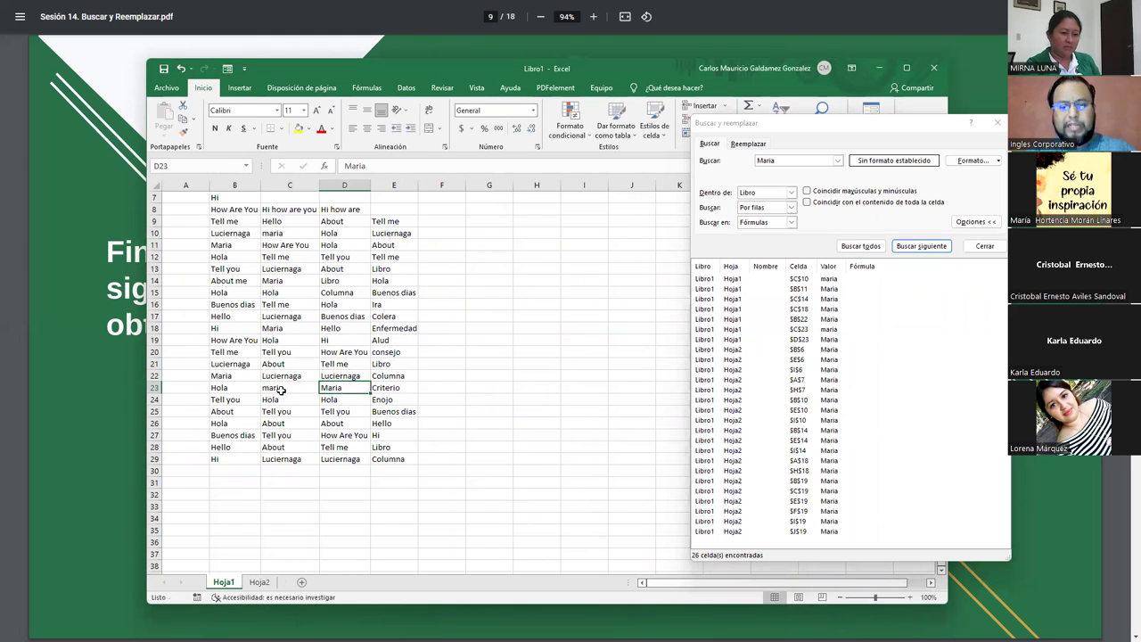
Step: Retype cells D23 and C14 as uppercase 'MARIA'
{"action": "type", "text": "MARIA"}
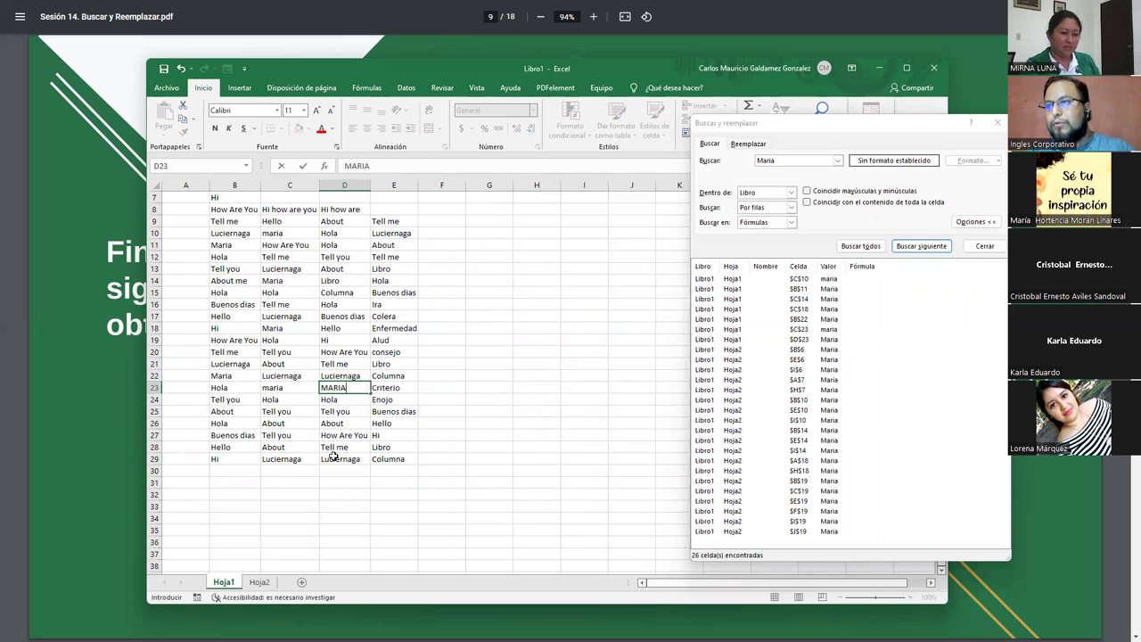
{"action": "left_click", "coordinate": [264, 280]}
{"action": "type", "text": "MARIA"}
{"action": "key", "text": "Return"}
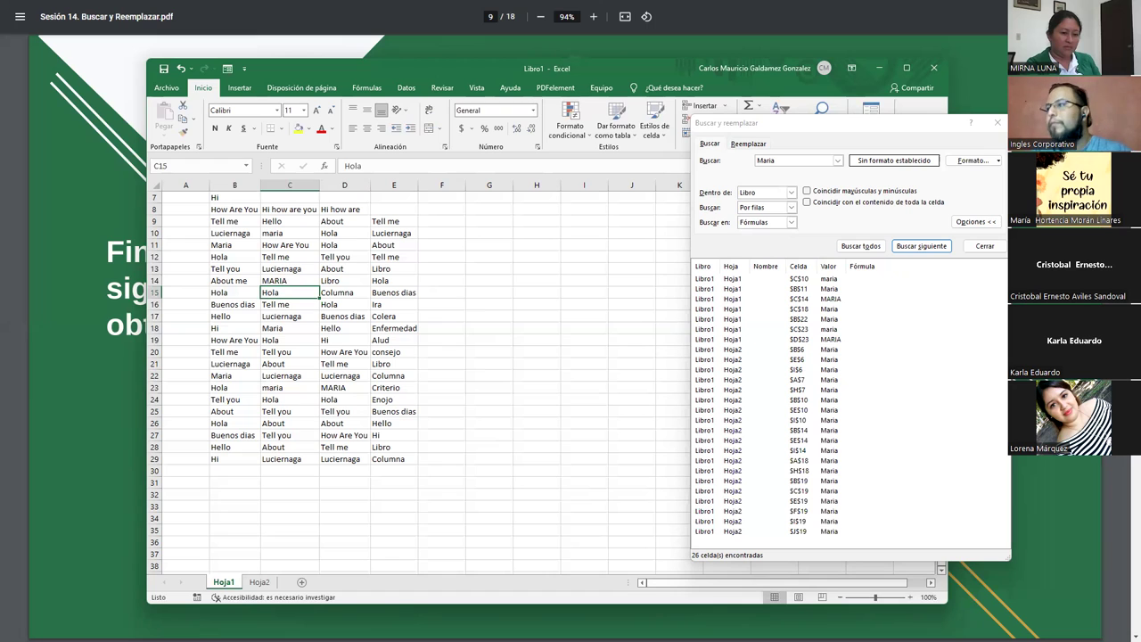
Step: Hide the extra options and search for lowercase 'maria'
{"action": "left_click", "coordinate": [976, 221]}
{"action": "double_click", "coordinate": [780, 161]}
{"action": "type", "text": "mari"}
{"action": "key", "text": "Return"}
Step: Rerun Find All for maria and step through the case-insensitive matches
{"action": "left_click", "coordinate": [875, 218]}
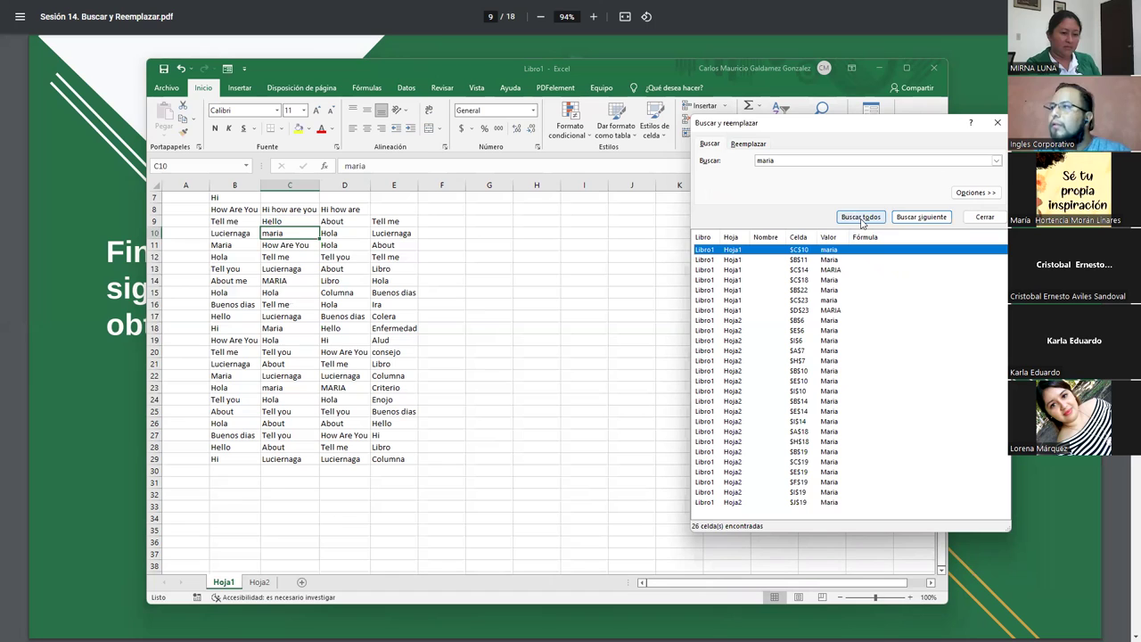
{"action": "left_click", "coordinate": [861, 218]}
{"action": "left_click", "coordinate": [861, 219]}
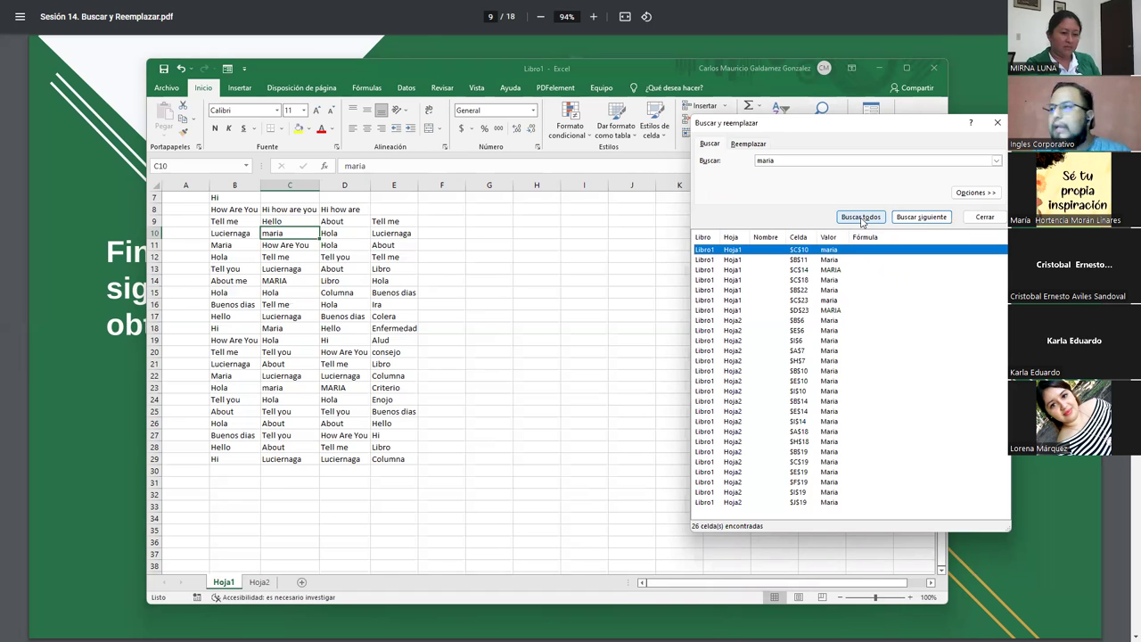
{"action": "left_click", "coordinate": [861, 219]}
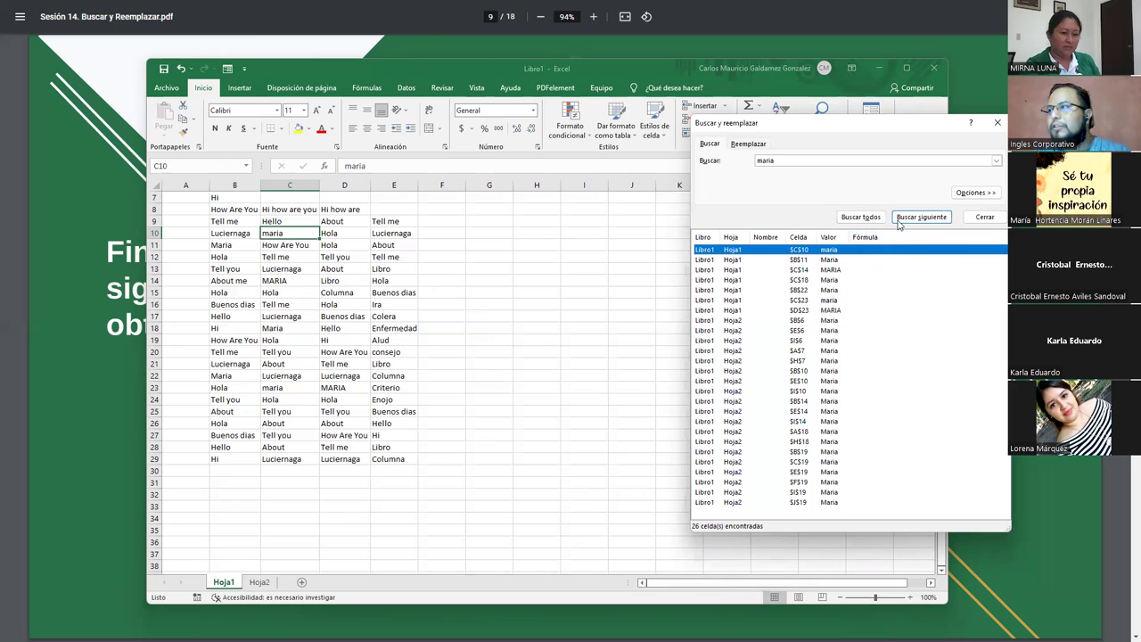
{"action": "left_click", "coordinate": [901, 218]}
{"action": "left_click", "coordinate": [899, 220]}
{"action": "left_click", "coordinate": [897, 223]}
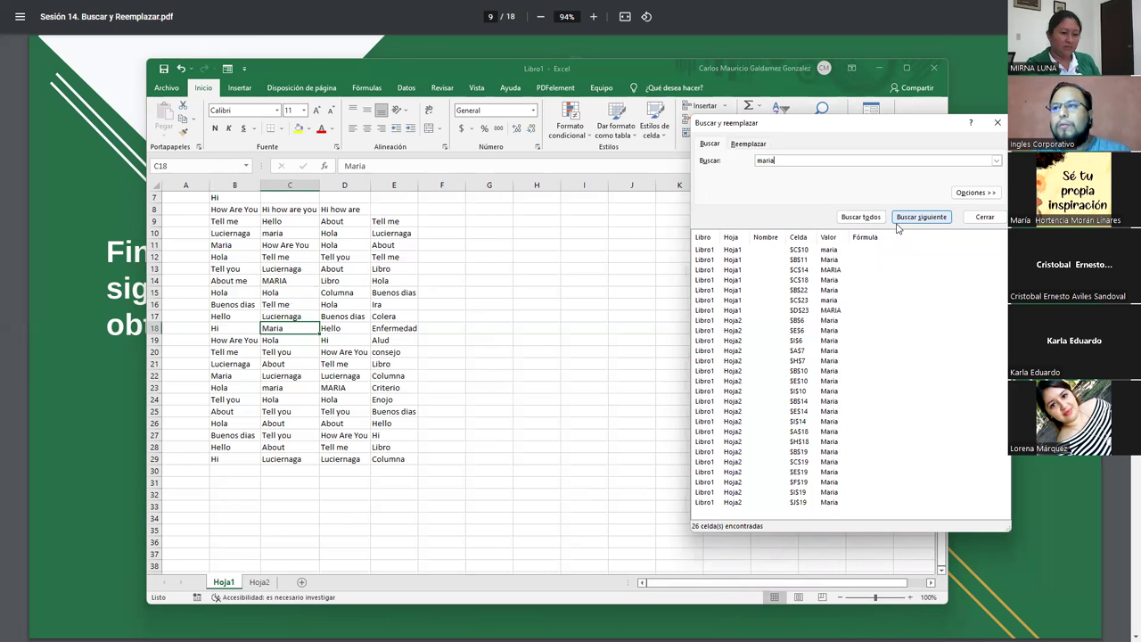
Step: Turn on Coincidir mayúsculas y minúsculas so only C10 and C23 match, and cycle through them
{"action": "left_click", "coordinate": [976, 193]}
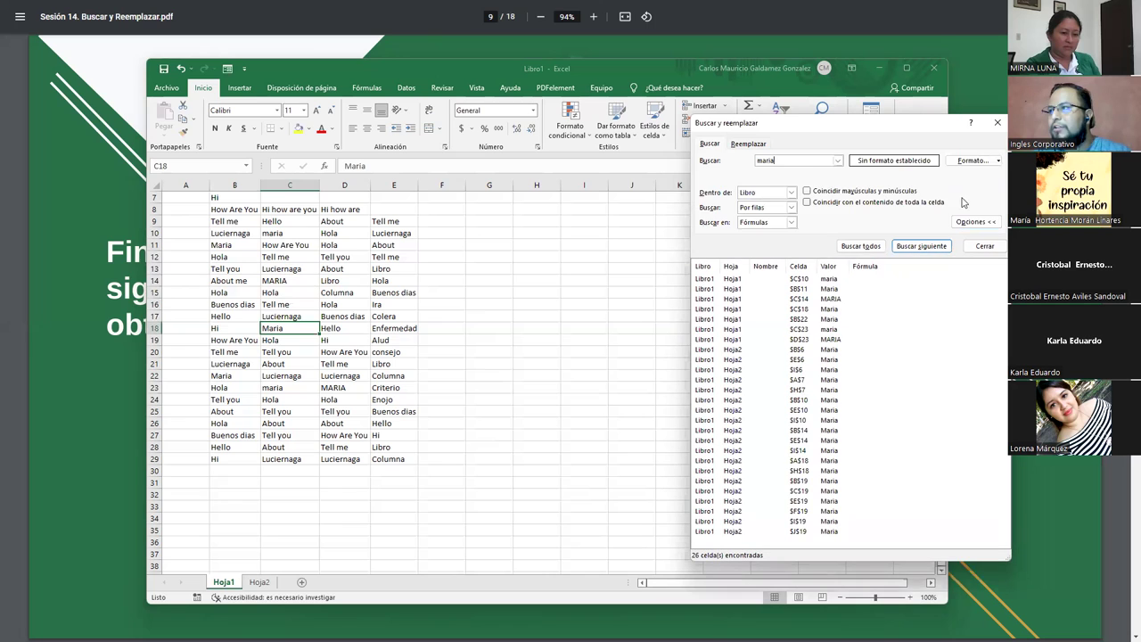
{"action": "left_click", "coordinate": [807, 191]}
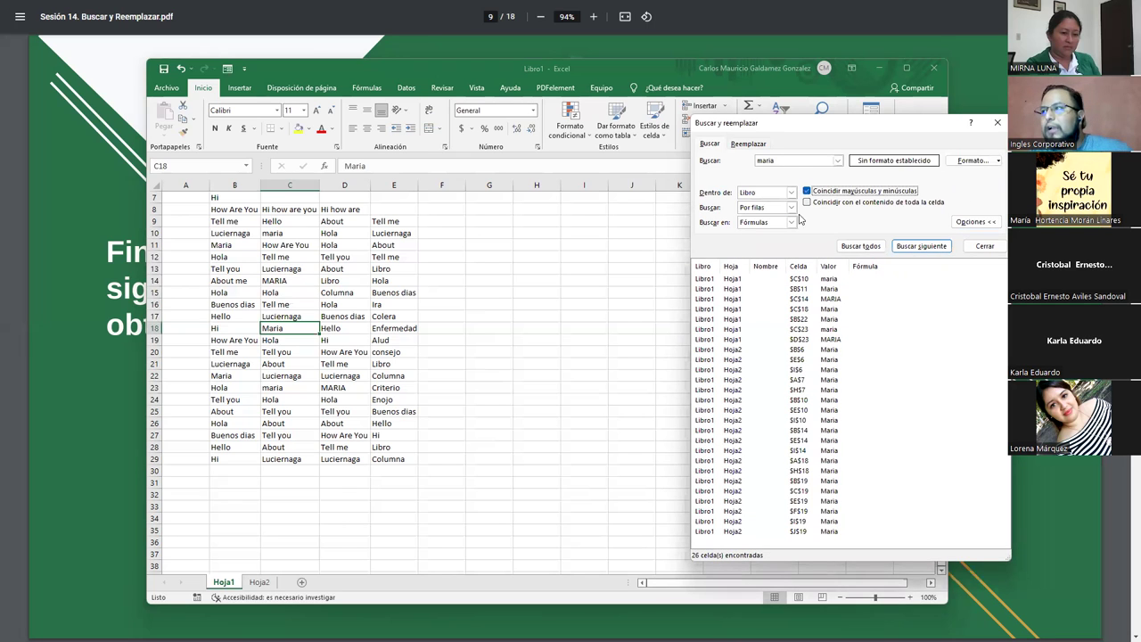
{"action": "left_click", "coordinate": [859, 246]}
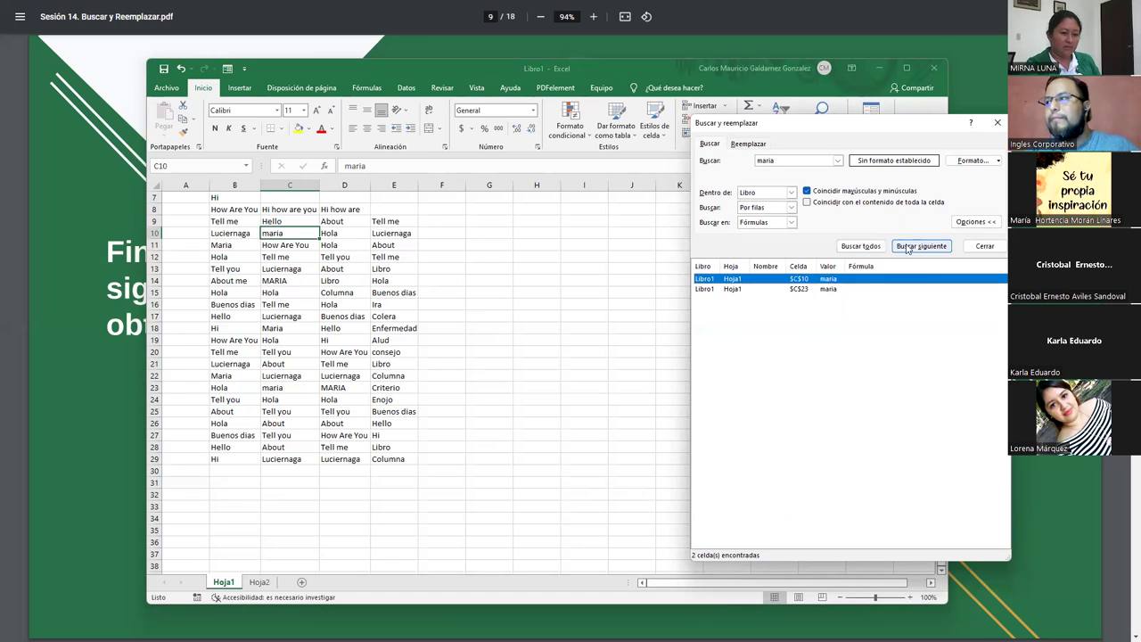
{"action": "left_click", "coordinate": [920, 247]}
{"action": "left_click", "coordinate": [843, 249]}
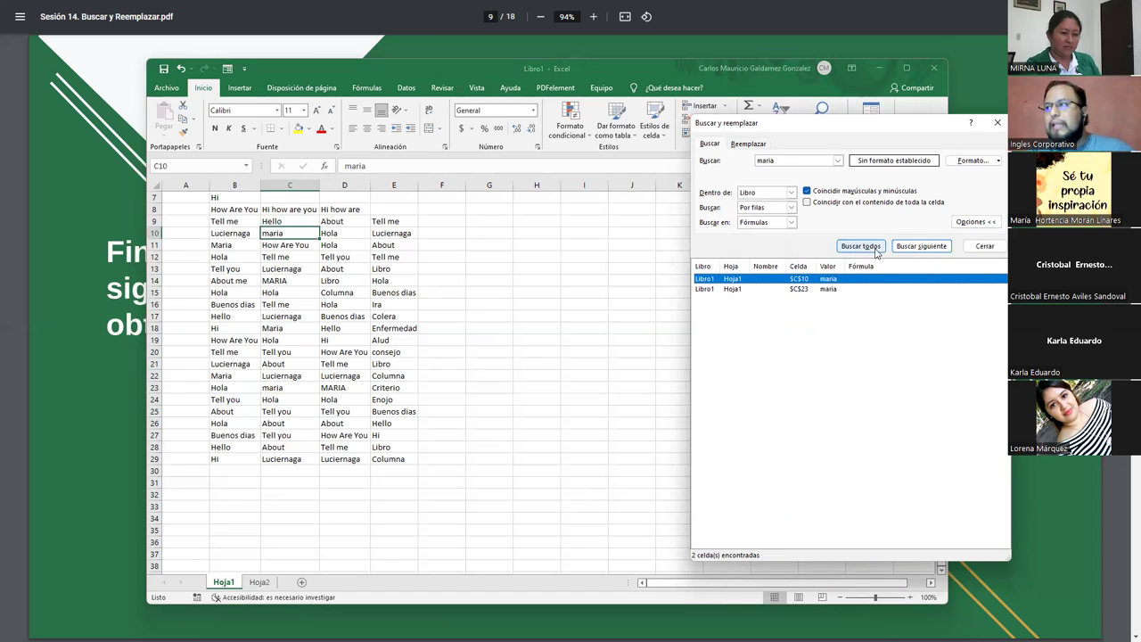
{"action": "left_click", "coordinate": [905, 250]}
{"action": "left_click", "coordinate": [906, 246]}
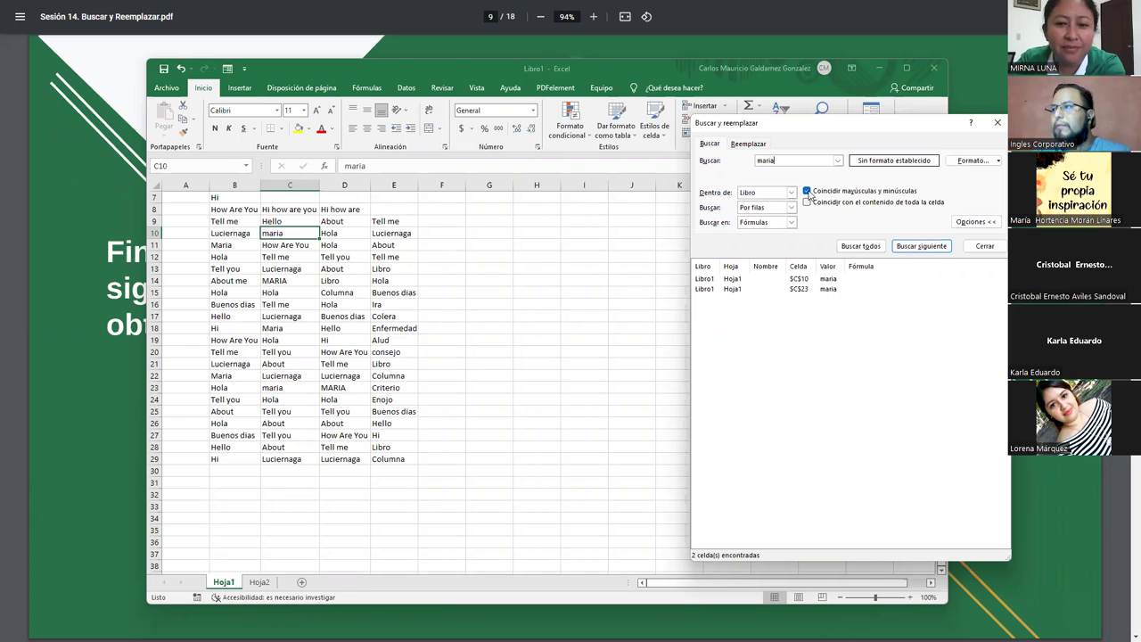
Step: Change the search term to 'MARIA' and list all matches with case matching off
{"action": "left_click_drag", "start_coordinate": [795, 162], "coordinate": [646, 163]}
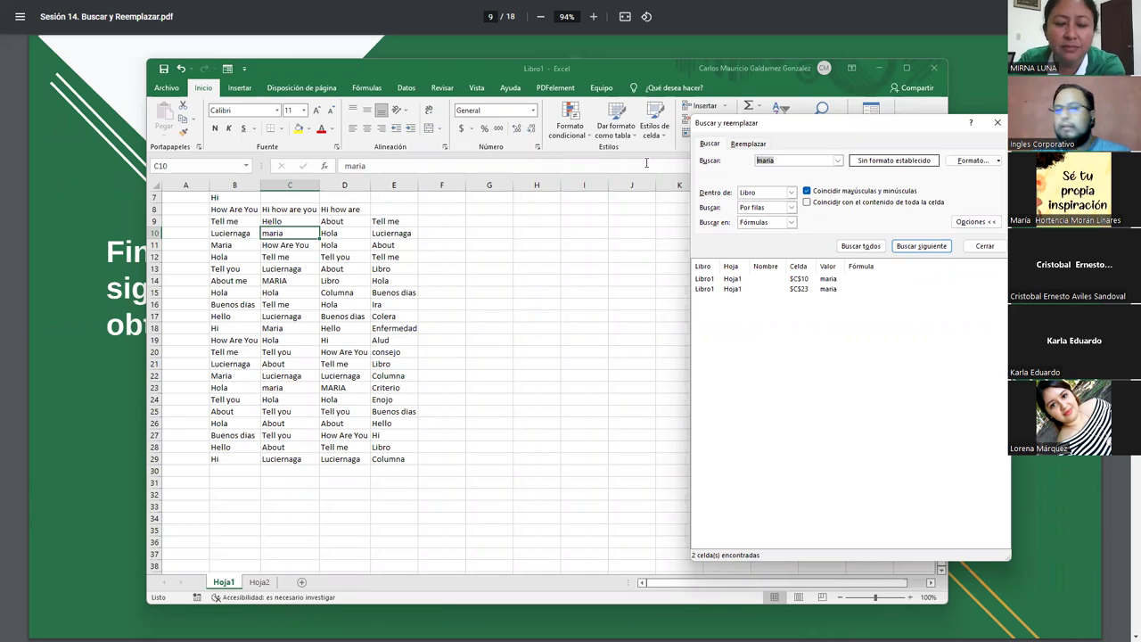
{"action": "type", "text": "MARIA"}
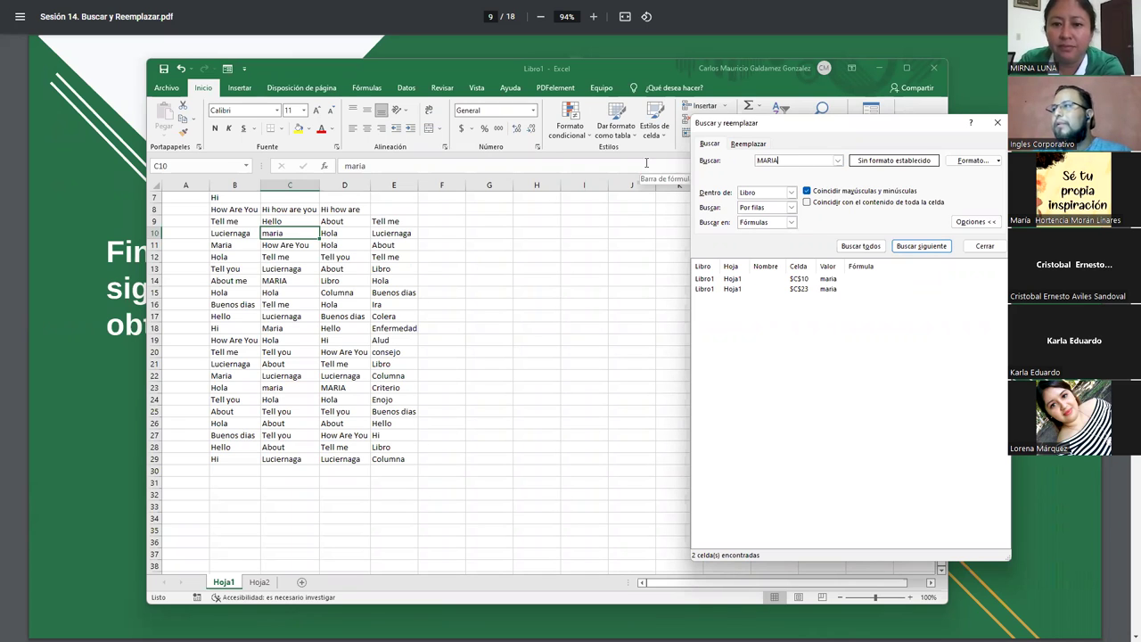
{"action": "left_click", "coordinate": [806, 191]}
{"action": "left_click", "coordinate": [861, 247]}
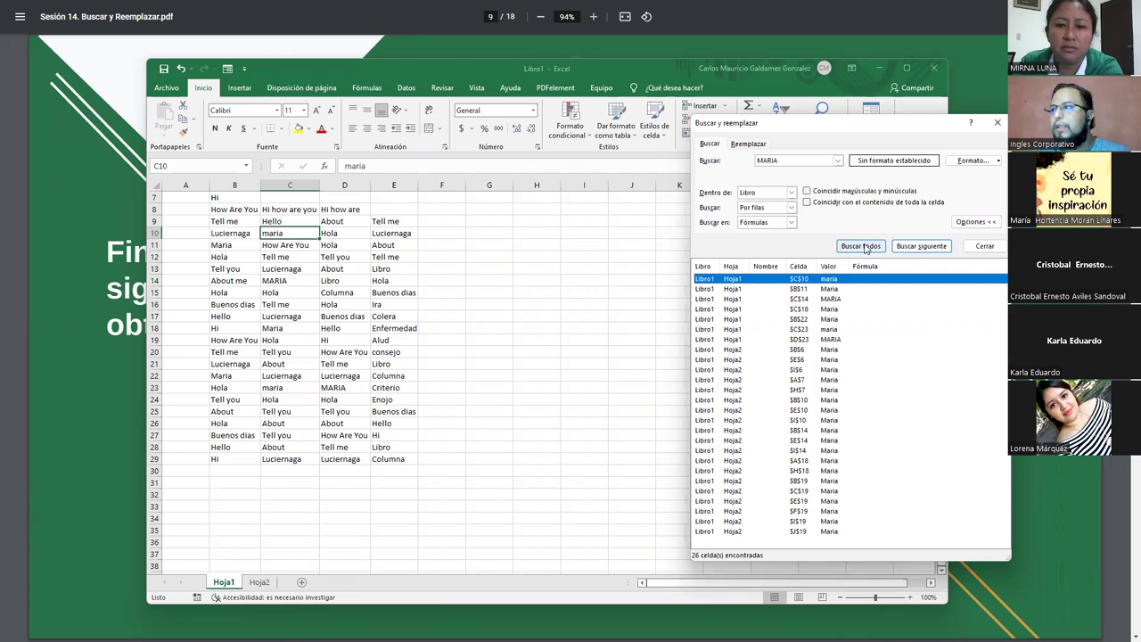
Step: Turn case matching back on, listing only C14 and D23, and step through them
{"action": "left_click", "coordinate": [808, 191]}
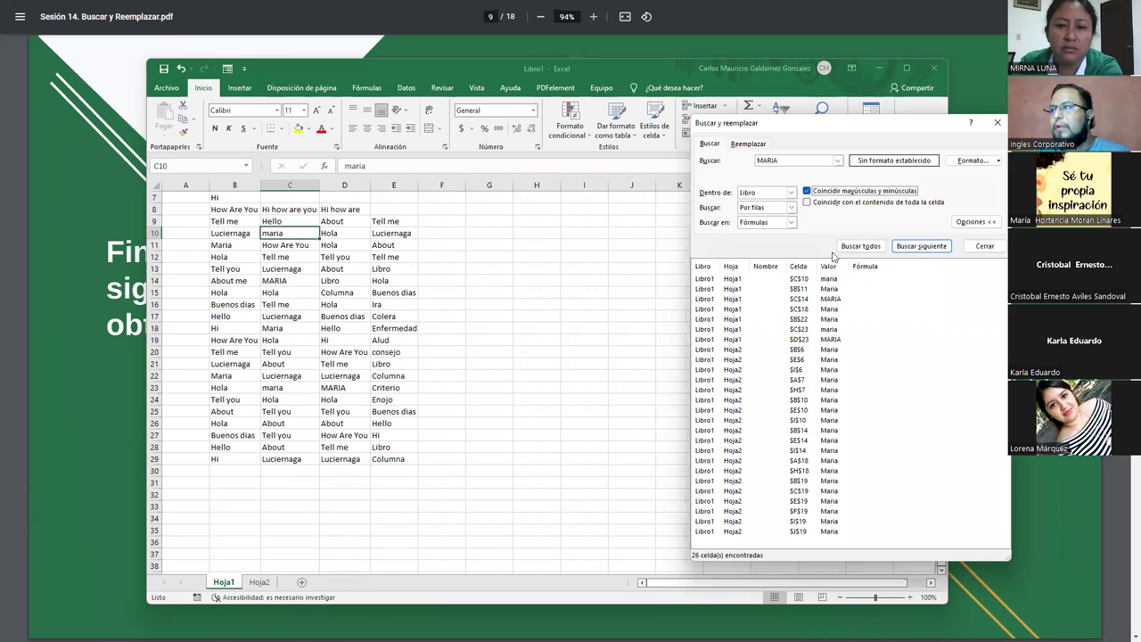
{"action": "left_click", "coordinate": [878, 248]}
{"action": "left_click", "coordinate": [879, 247]}
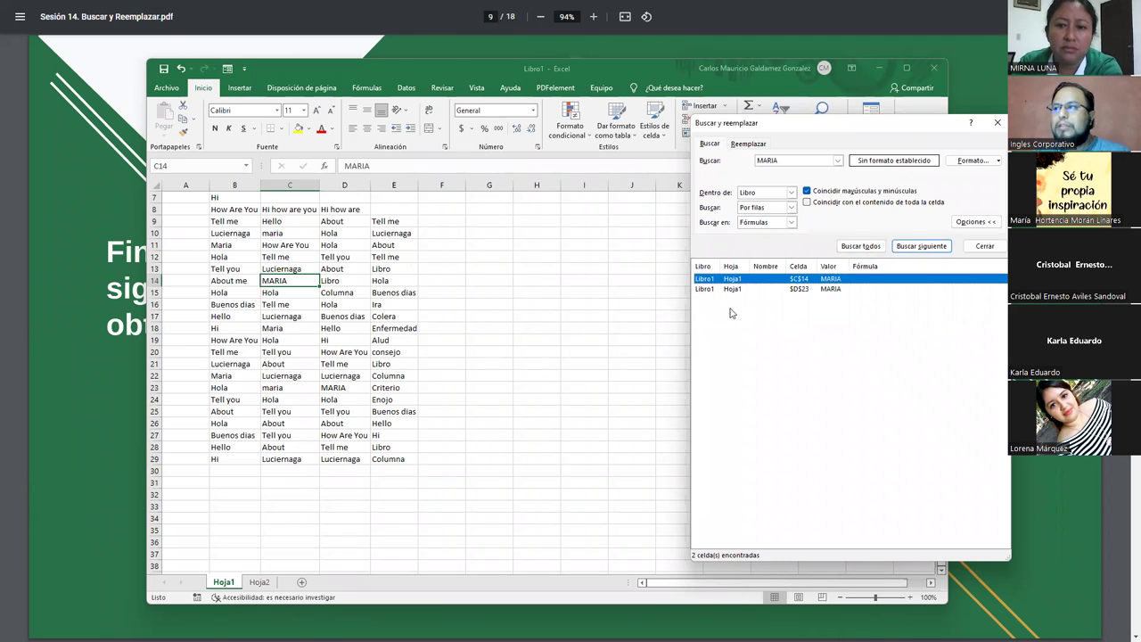
{"action": "left_click", "coordinate": [911, 250]}
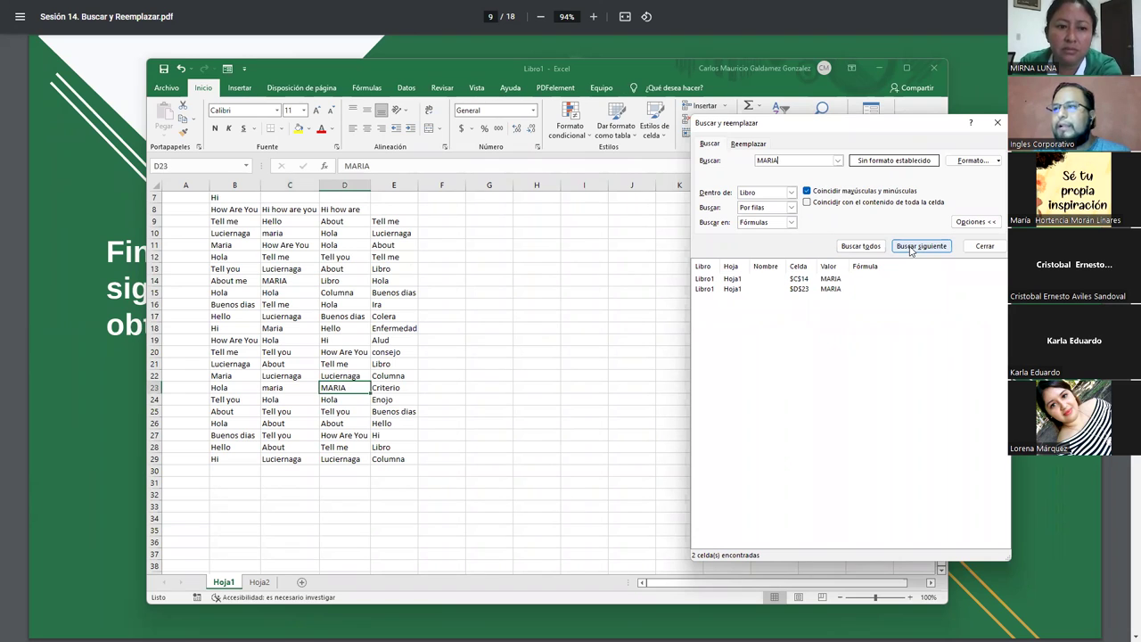
{"action": "left_click", "coordinate": [906, 248]}
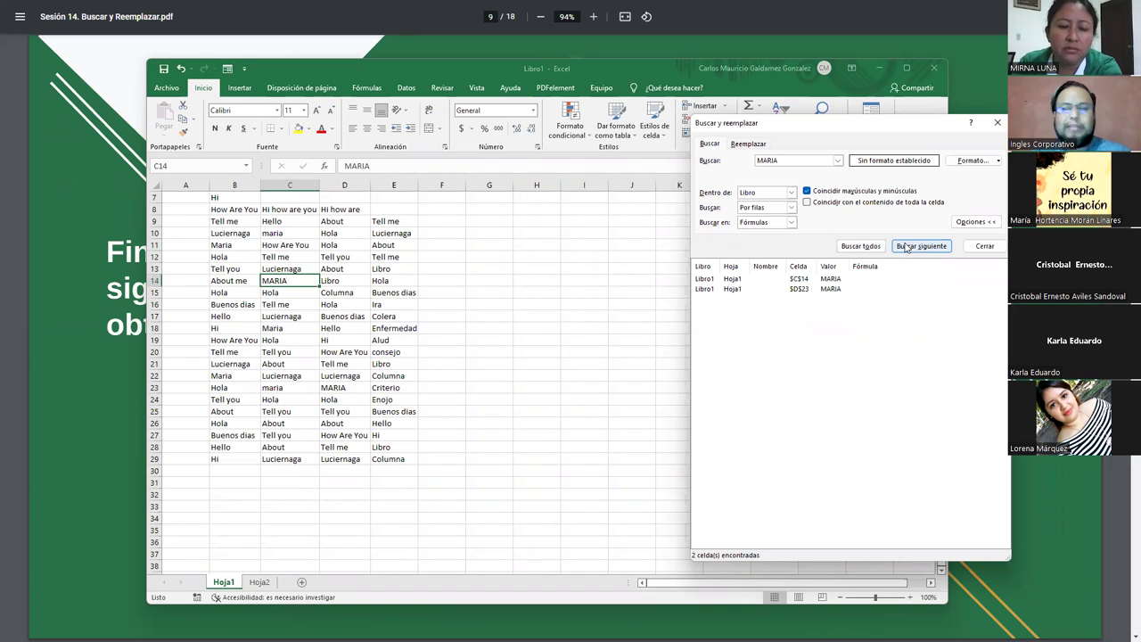
{"action": "left_click", "coordinate": [780, 162]}
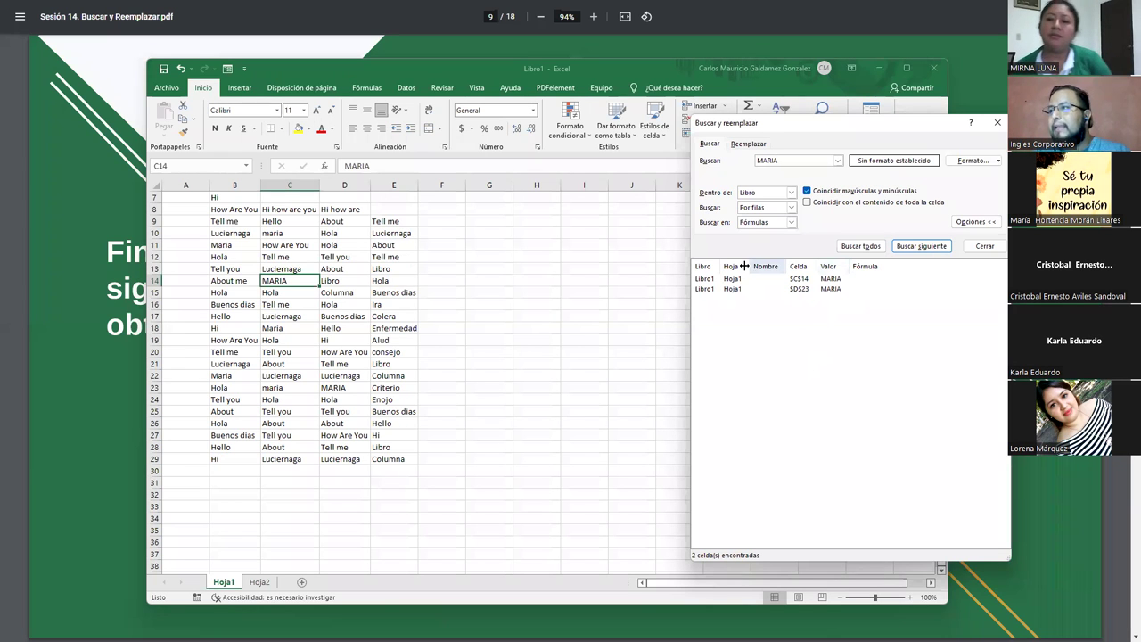
Step: Review the Buscar dentro de choices, keeping Fórmulas, and select cell G27
{"action": "left_click", "coordinate": [792, 222]}
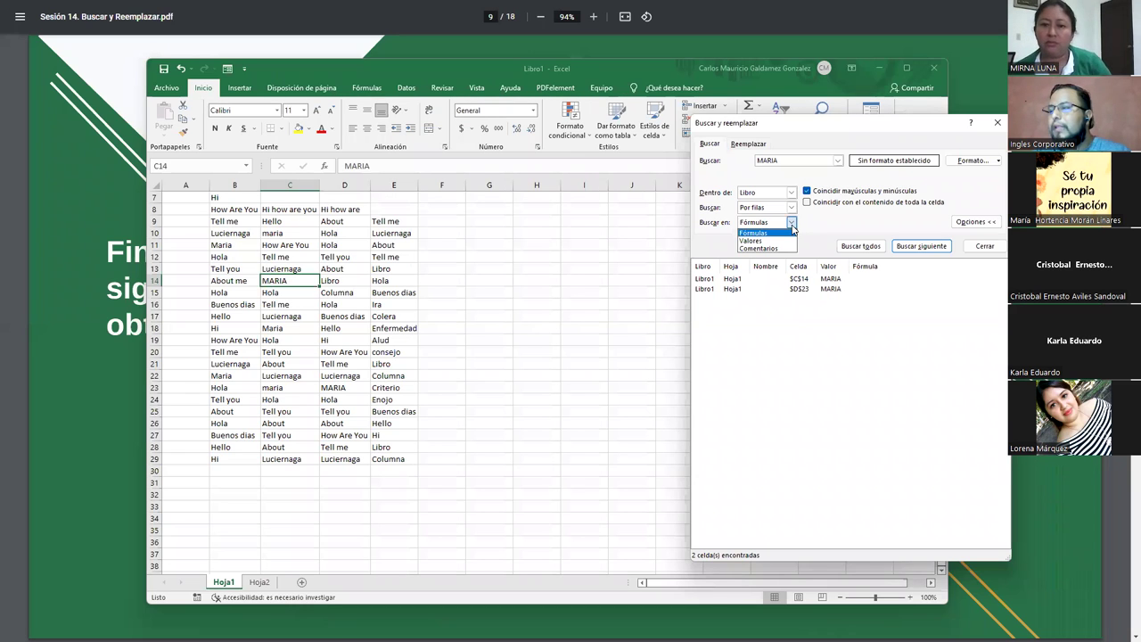
{"action": "left_click", "coordinate": [792, 228]}
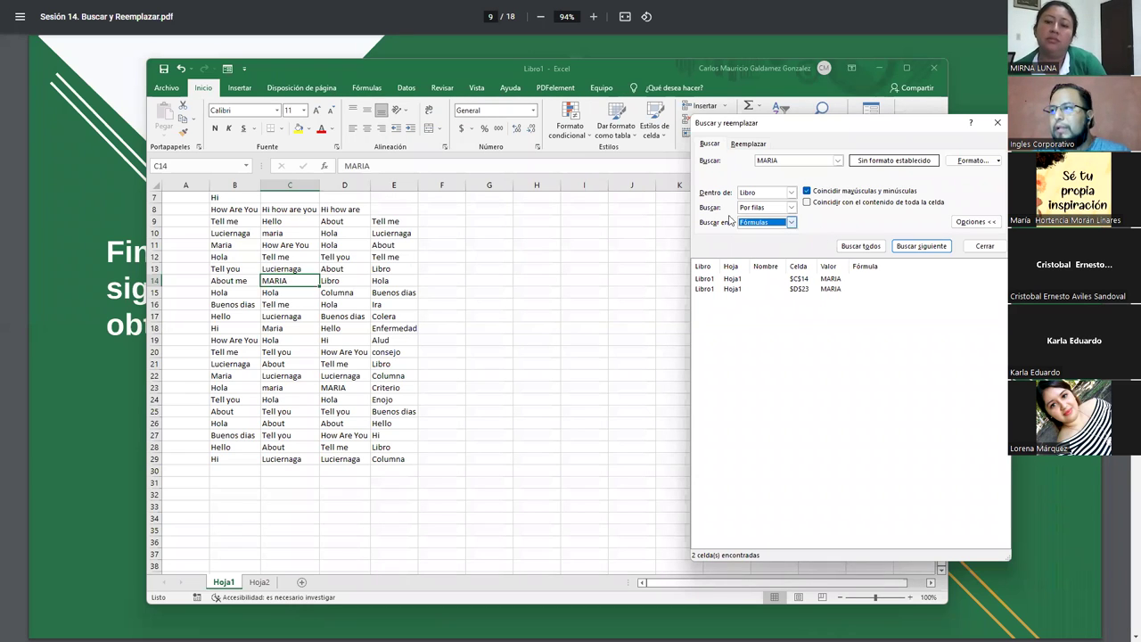
{"action": "left_click", "coordinate": [791, 222]}
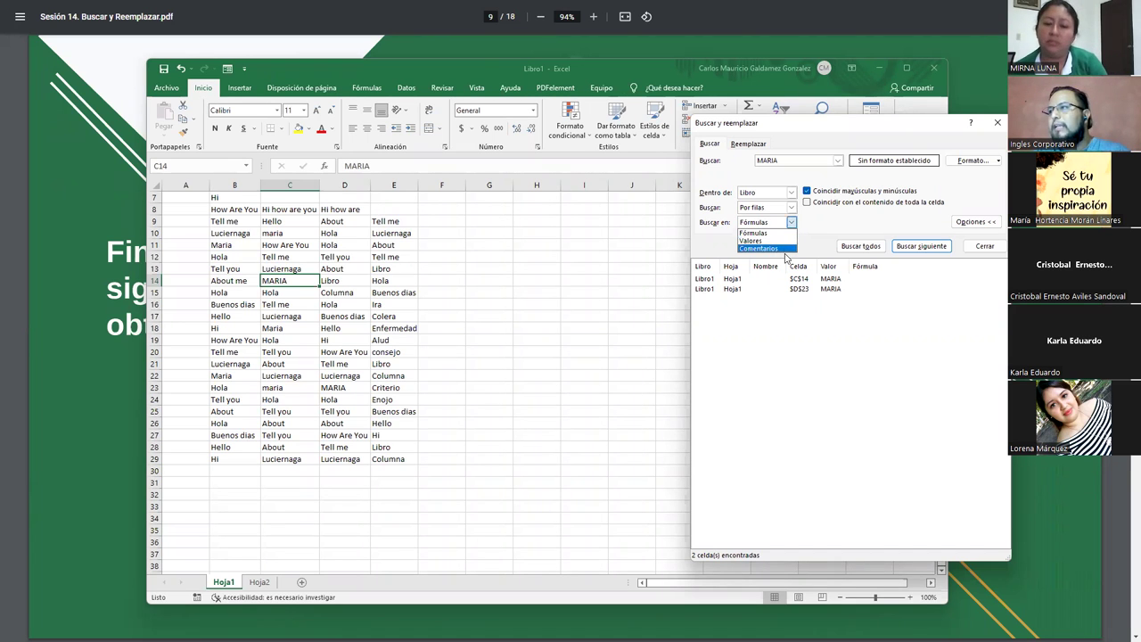
{"action": "left_click", "coordinate": [820, 238]}
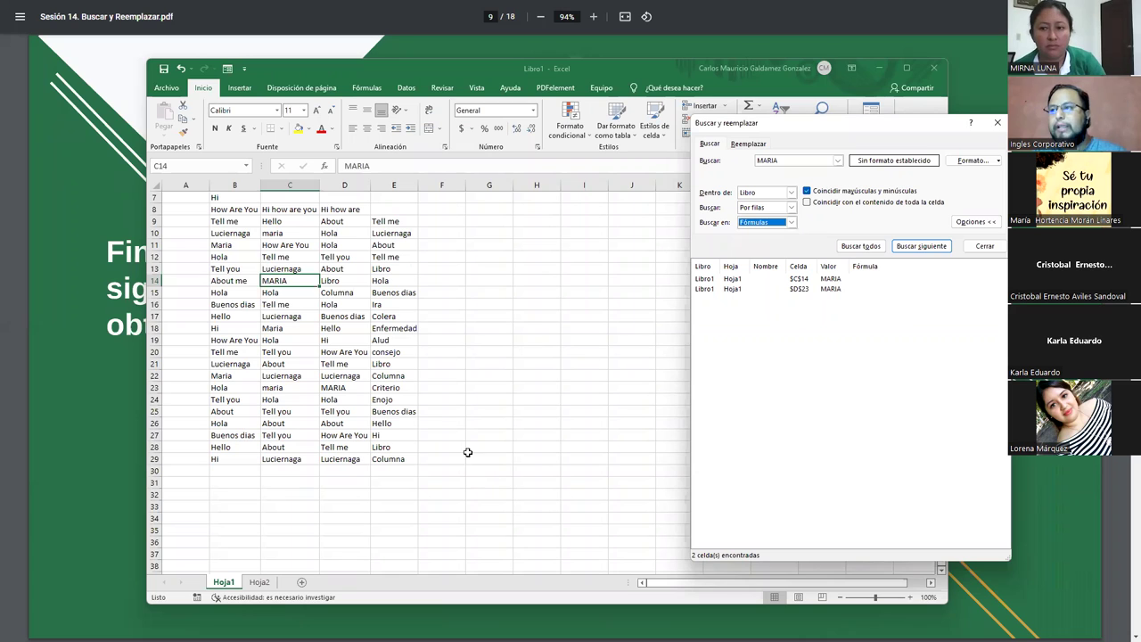
{"action": "left_click", "coordinate": [486, 437]}
Step: Enter =SI(C10="Maria";"Es Maria";"No es Maria") in G27, which displays Es Maria
{"action": "type", "text": "="}
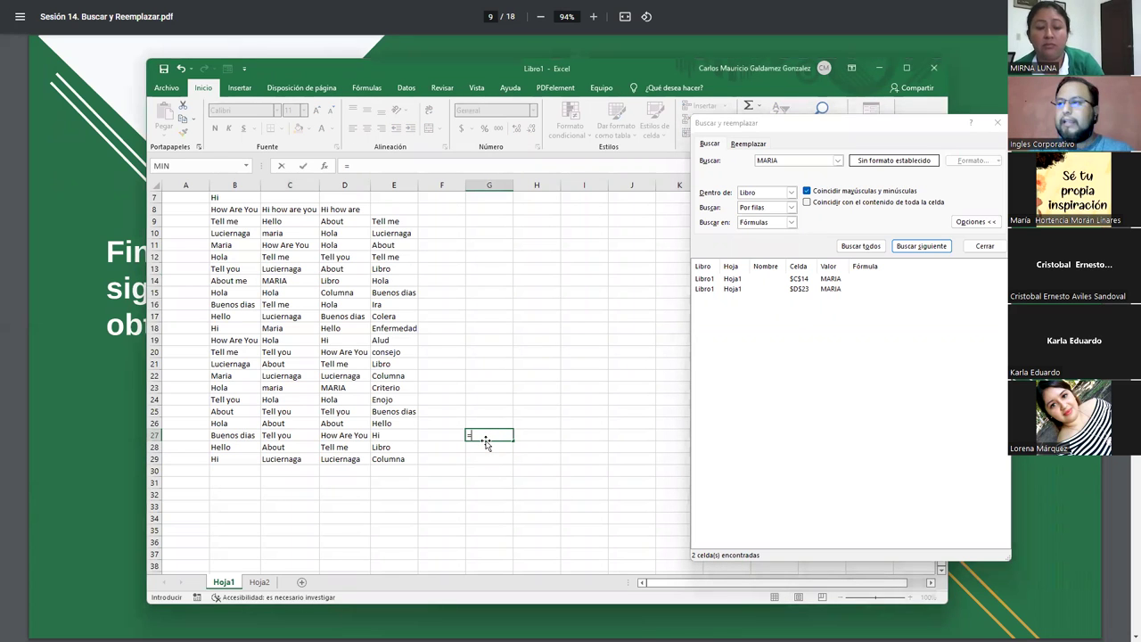
{"action": "type", "text": "si"}
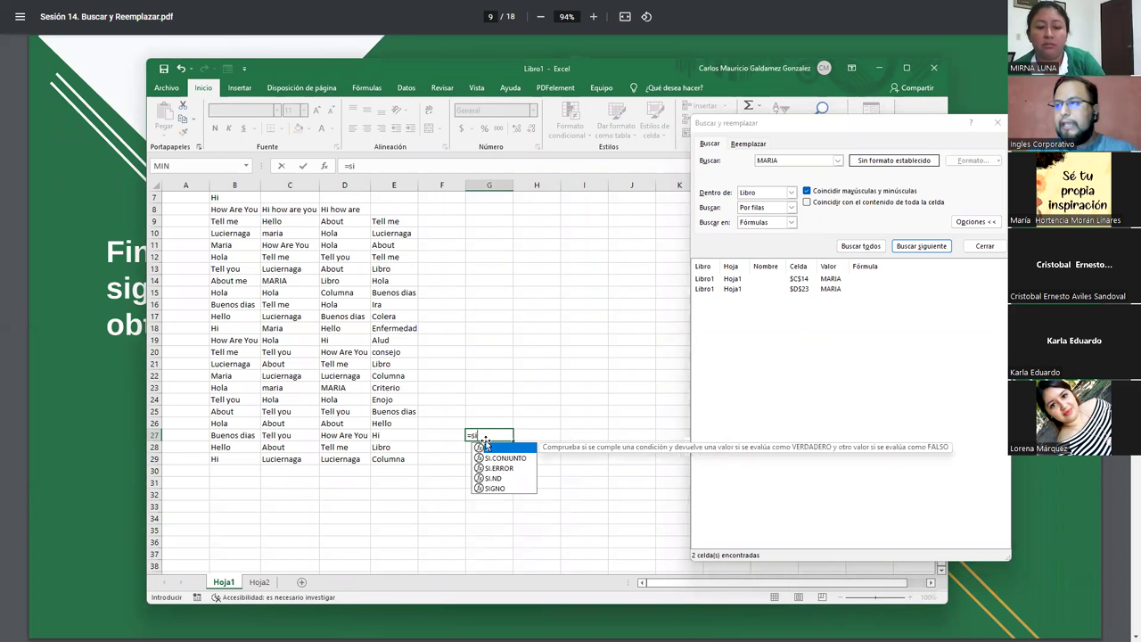
{"action": "type", "text": "("}
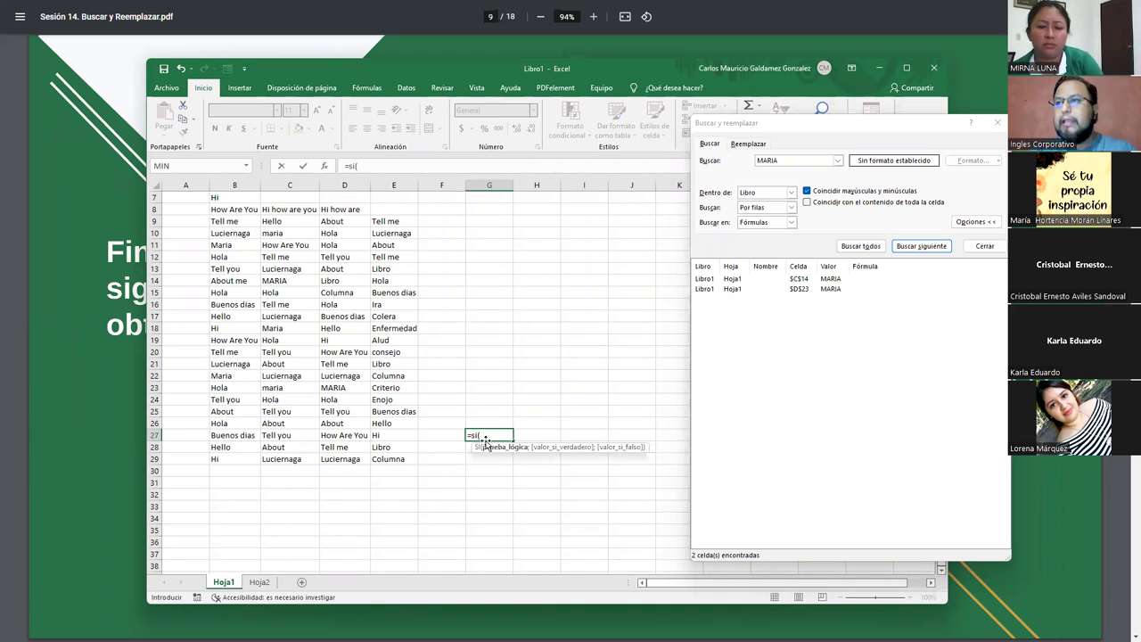
{"action": "left_click", "coordinate": [289, 234]}
{"action": "type", "text": "="}
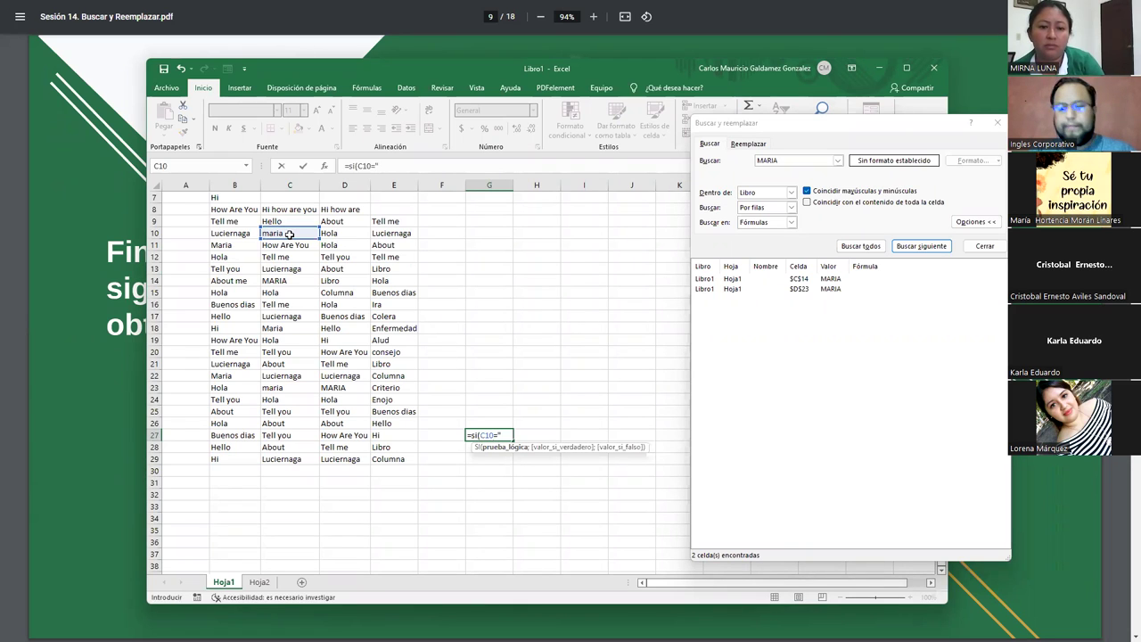
{"action": "type", "text": ";\"Es Maria"}
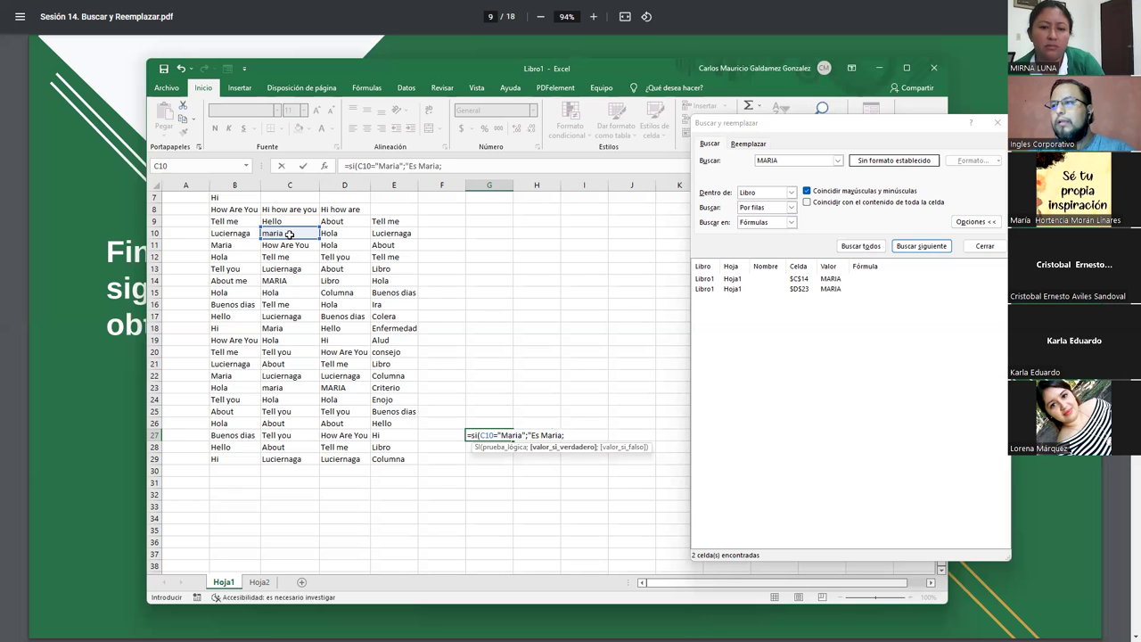
{"action": "type", "text": ";"}
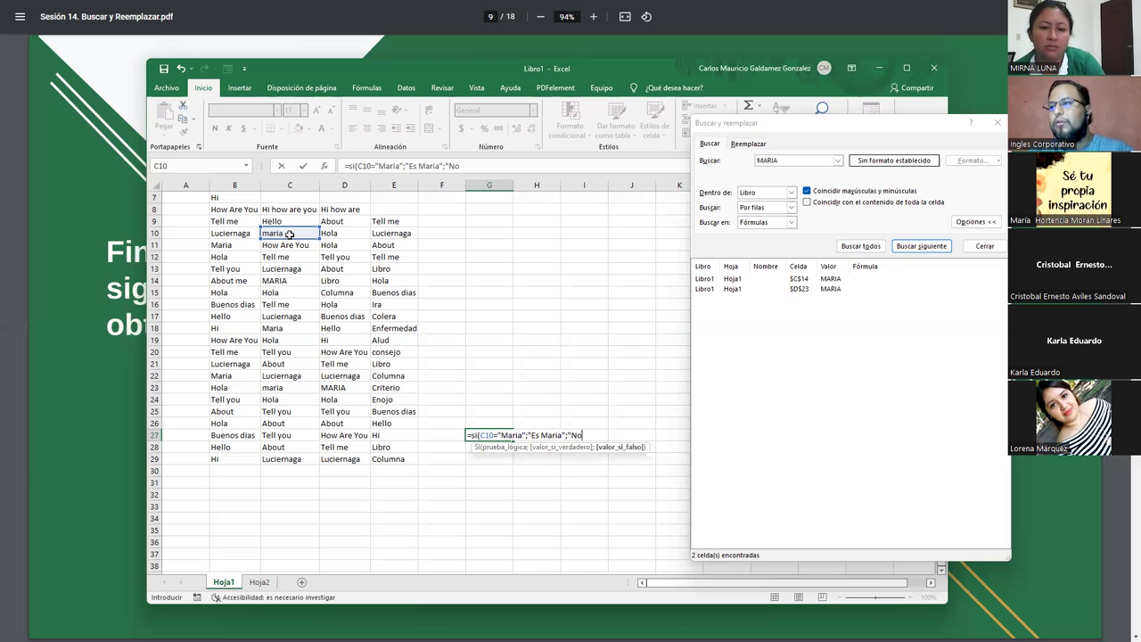
{"action": "type", "text": "Mari"}
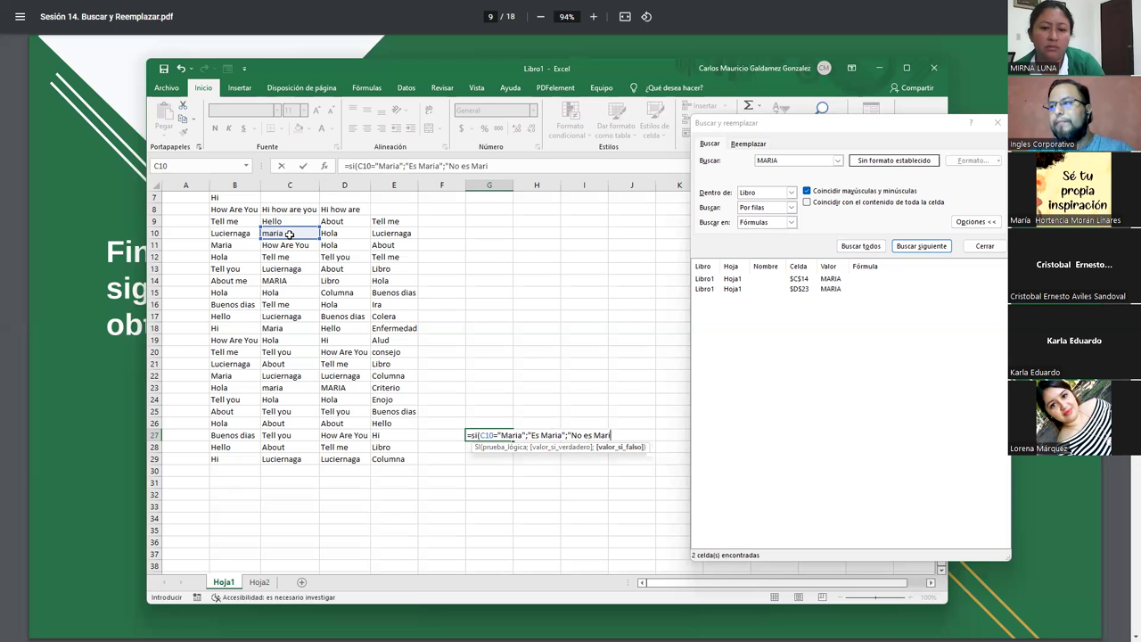
{"action": "type", "text": ")"}
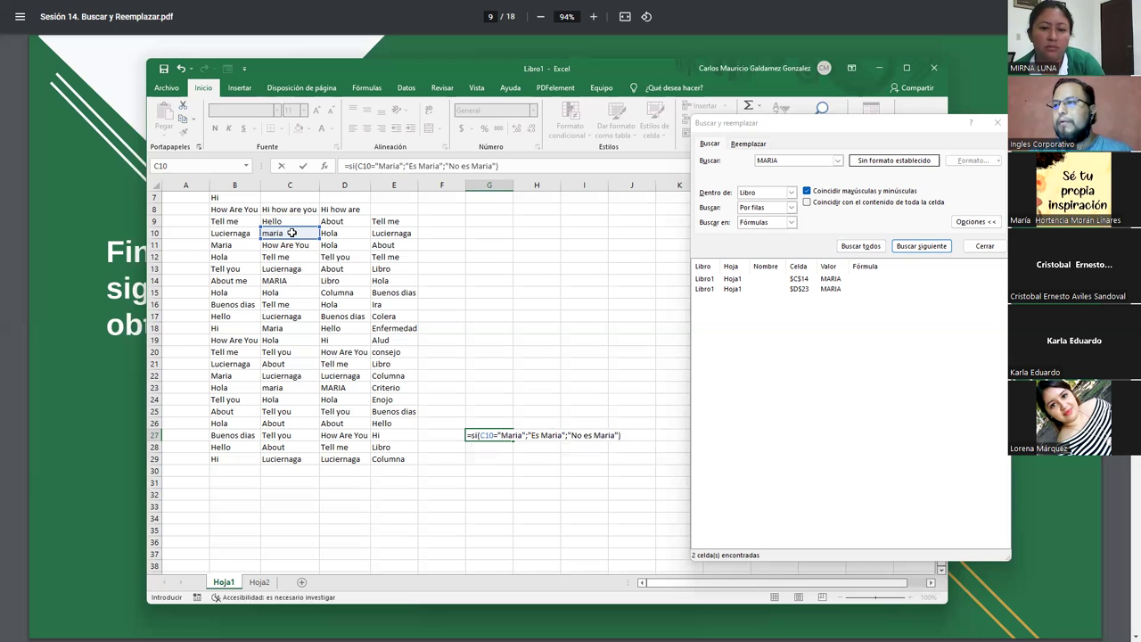
{"action": "key", "text": "Return"}
{"action": "key", "text": "Up"}
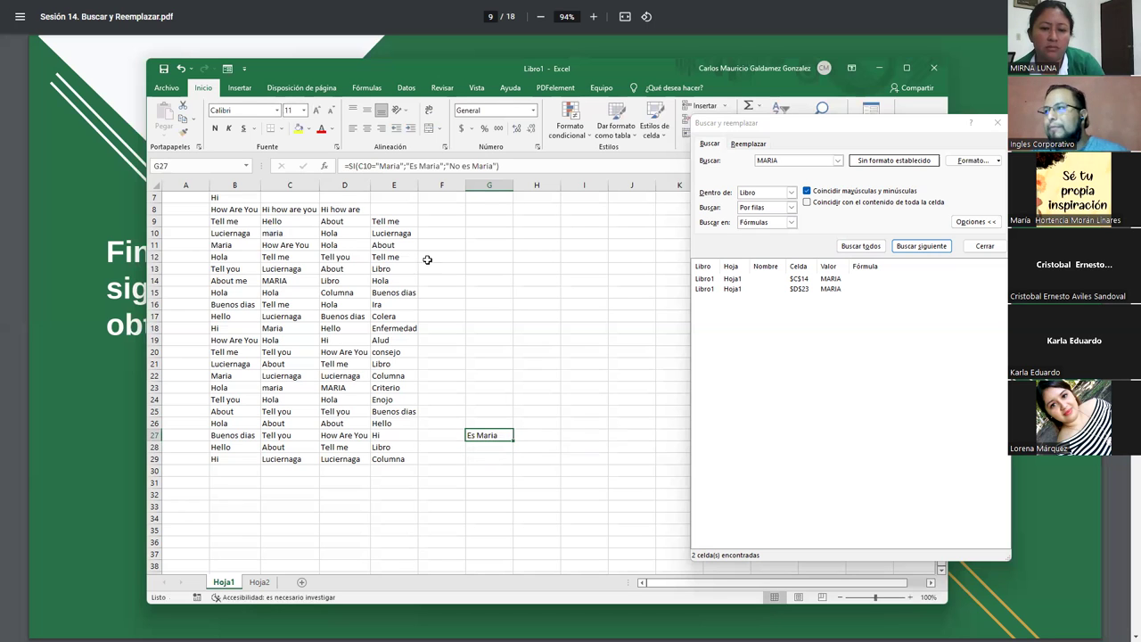
Step: Search MARIA in Fórmulas with case matching off, listing 27 cells, then select $G$27
{"action": "left_click", "coordinate": [766, 222]}
{"action": "left_click", "coordinate": [756, 234]}
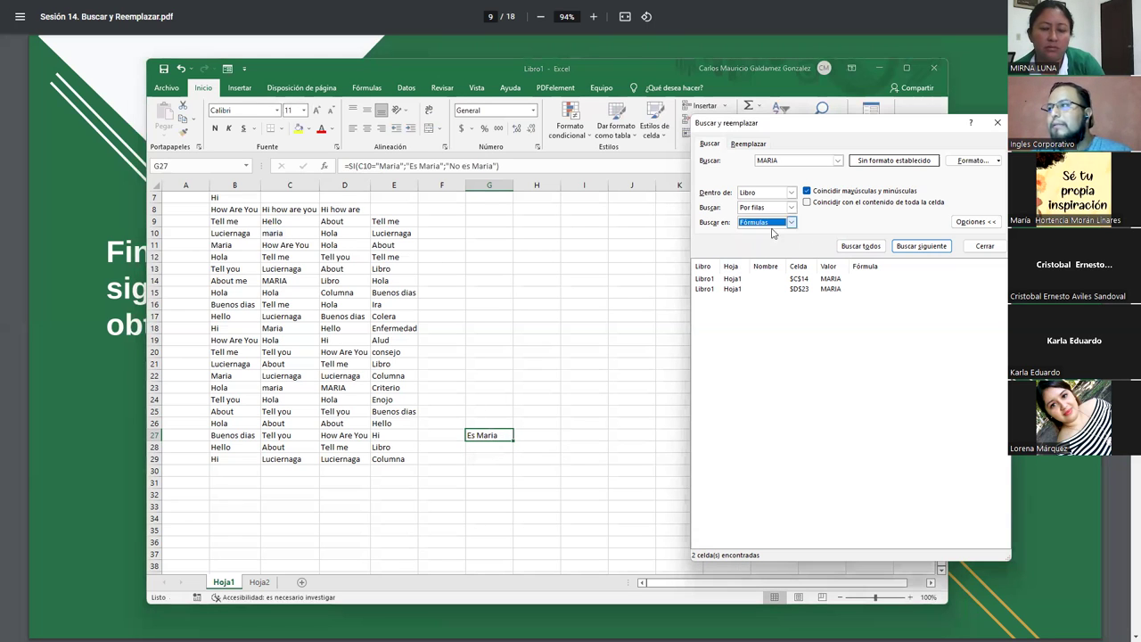
{"action": "left_click", "coordinate": [871, 249]}
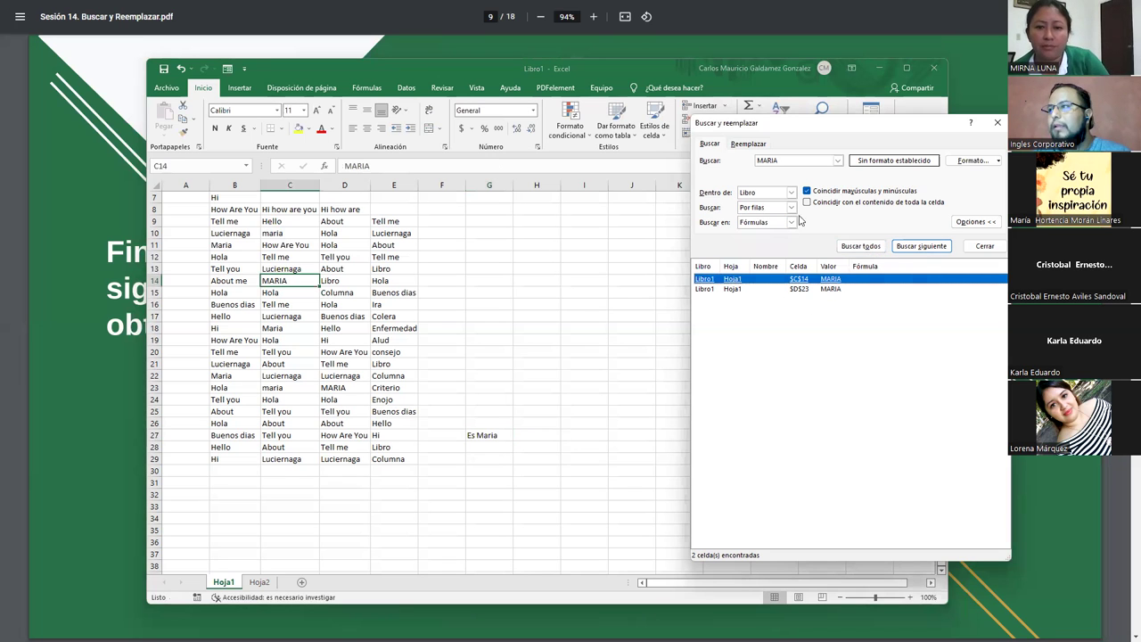
{"action": "left_click", "coordinate": [807, 191]}
{"action": "left_click", "coordinate": [854, 249]}
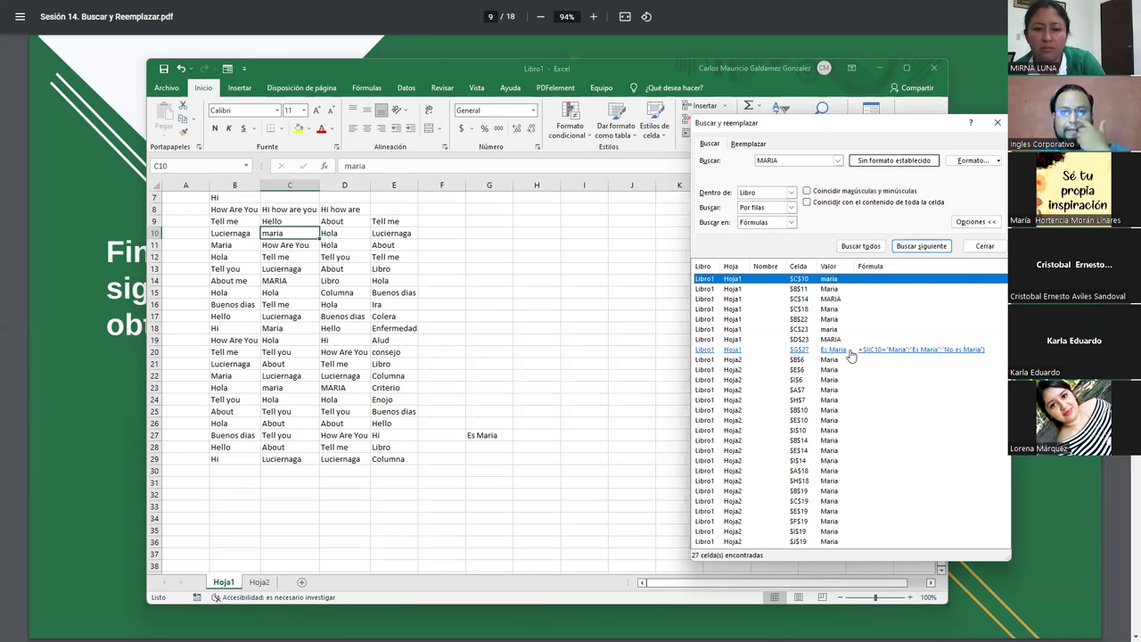
{"action": "left_click", "coordinate": [850, 351]}
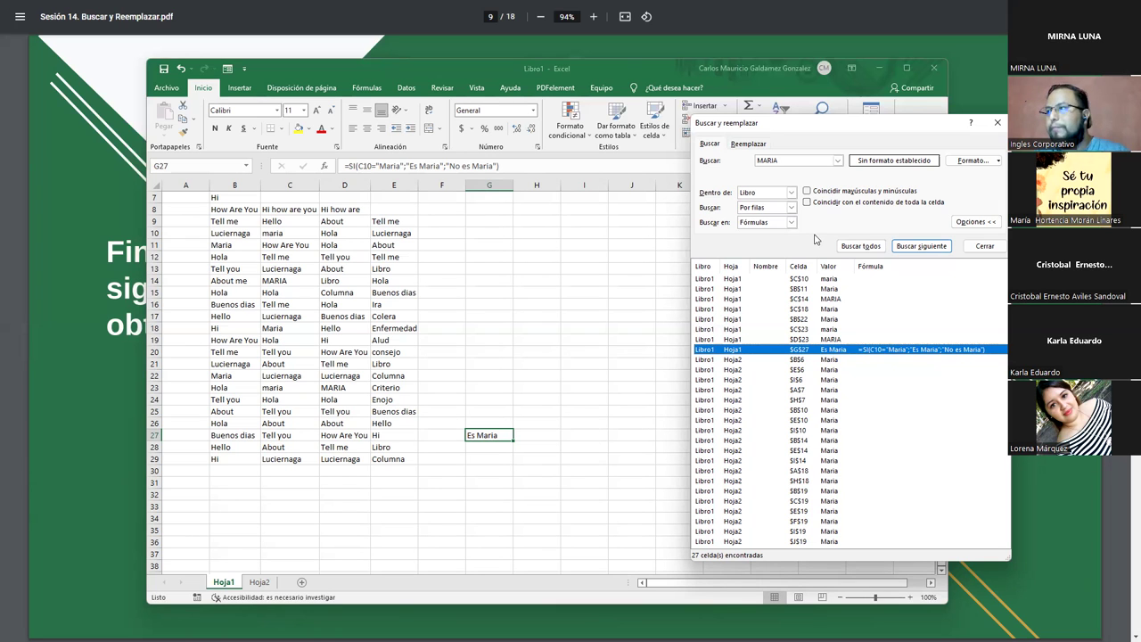
Step: Leave the format options unchanged, move the dialog left, and re-list MARIA matches Por columnas
{"action": "left_click", "coordinate": [982, 164]}
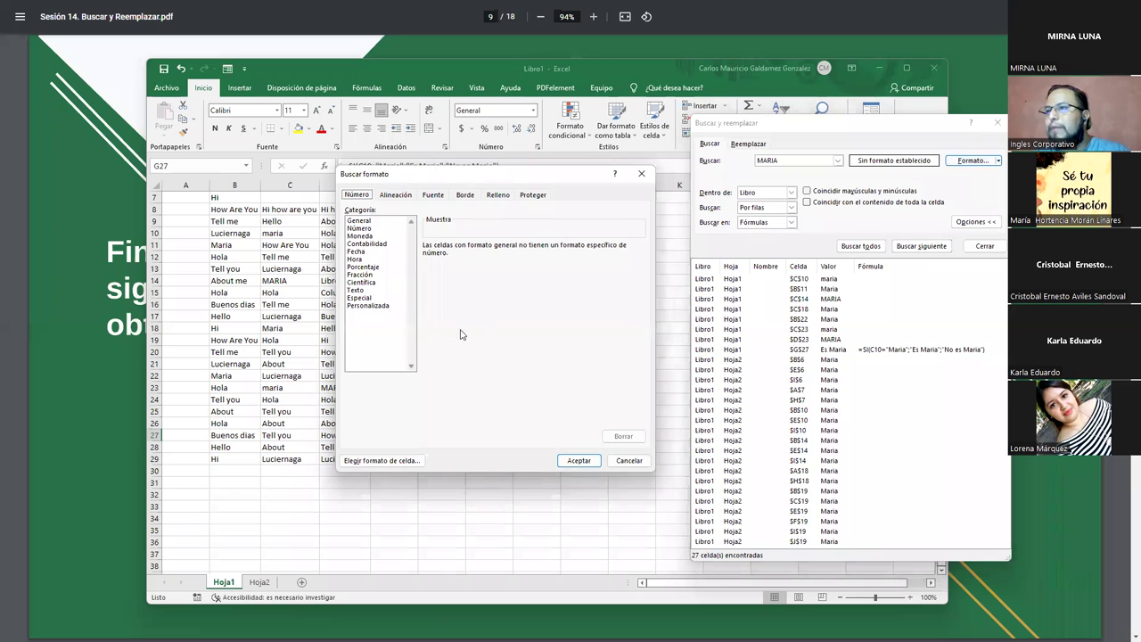
{"action": "left_click", "coordinate": [627, 461]}
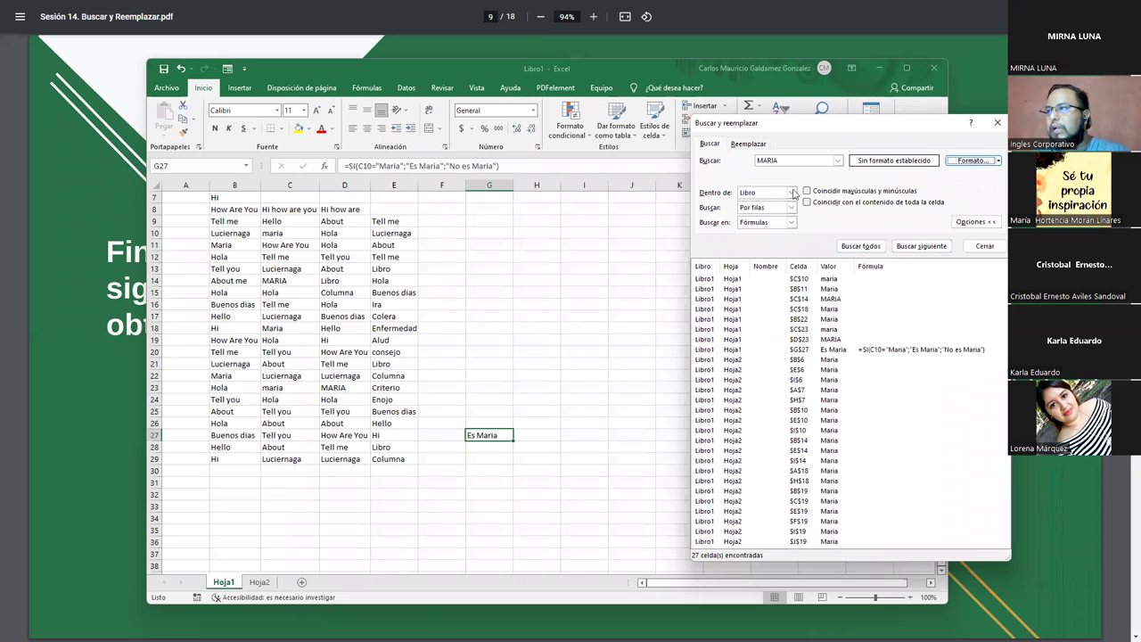
{"action": "left_click_drag", "start_coordinate": [790, 125], "coordinate": [704, 146]}
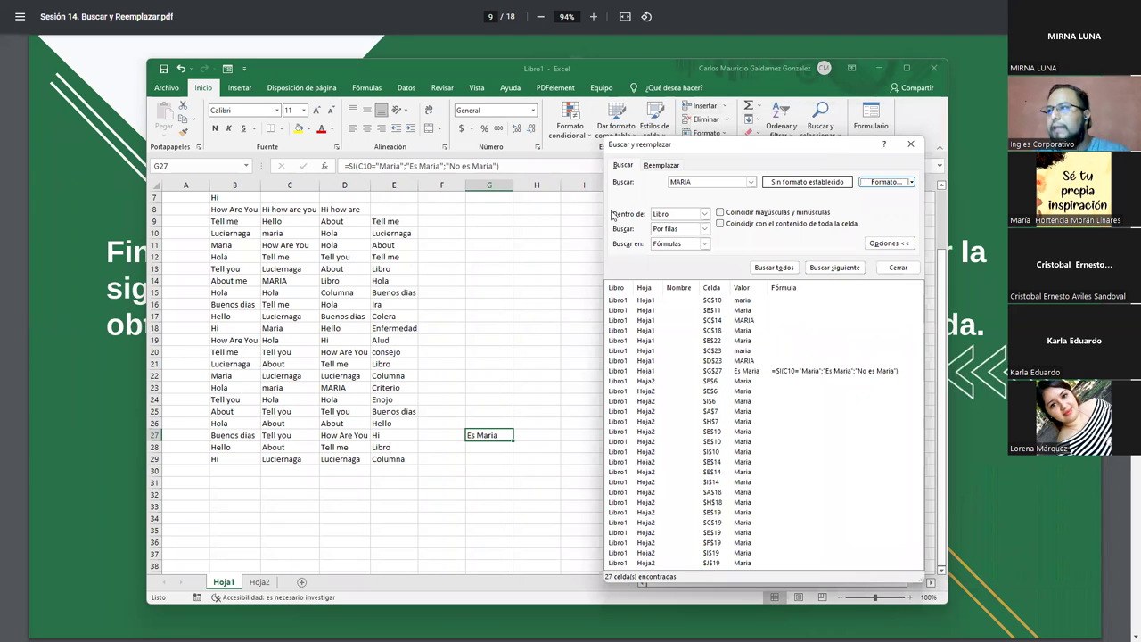
{"action": "left_click", "coordinate": [695, 231]}
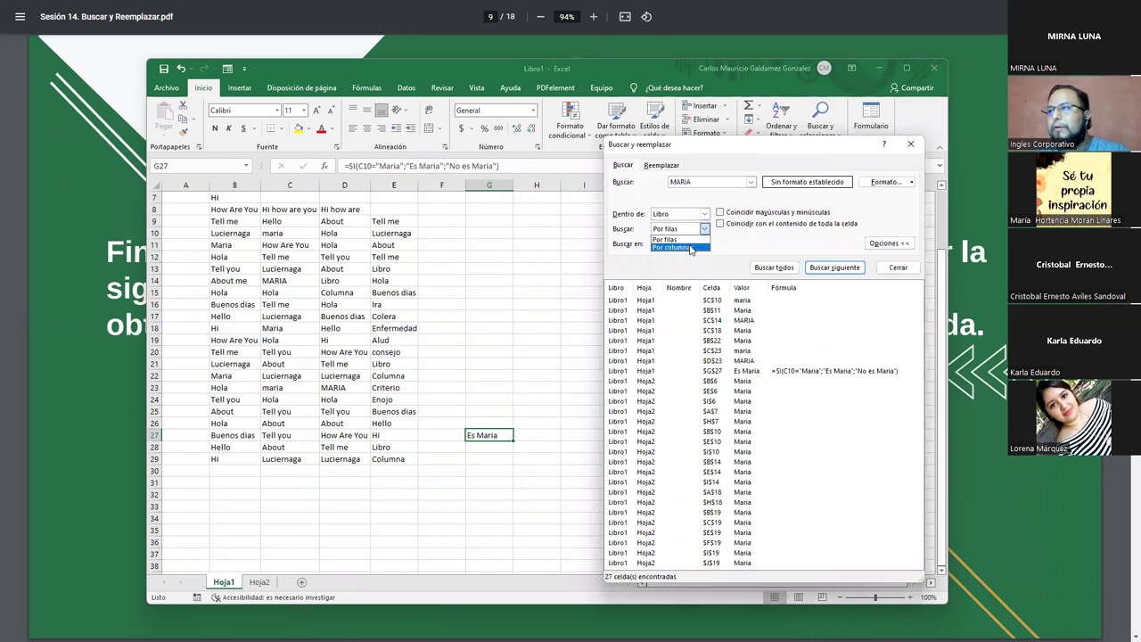
{"action": "left_click", "coordinate": [691, 248]}
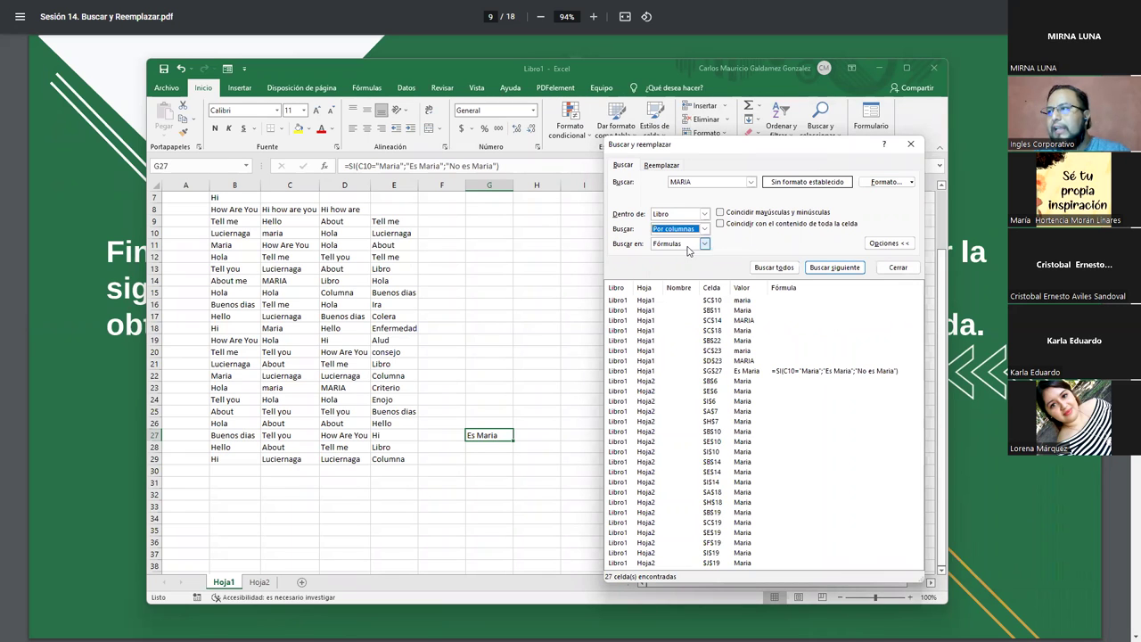
{"action": "left_click", "coordinate": [779, 272]}
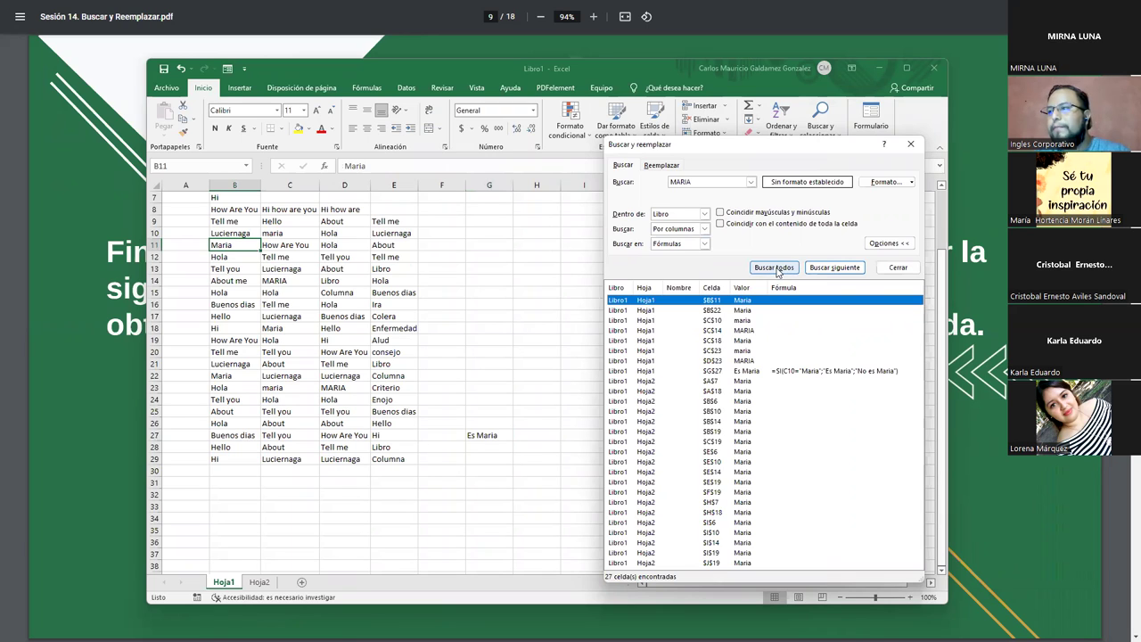
Step: Set the search order to Por filas and step through MARIA matches to the Es Maria formula
{"action": "left_click", "coordinate": [704, 229]}
{"action": "left_click", "coordinate": [678, 239]}
{"action": "left_click", "coordinate": [821, 267]}
{"action": "left_click", "coordinate": [821, 268]}
{"action": "left_click", "coordinate": [821, 268]}
{"action": "left_click", "coordinate": [821, 267]}
{"action": "left_click", "coordinate": [821, 268]}
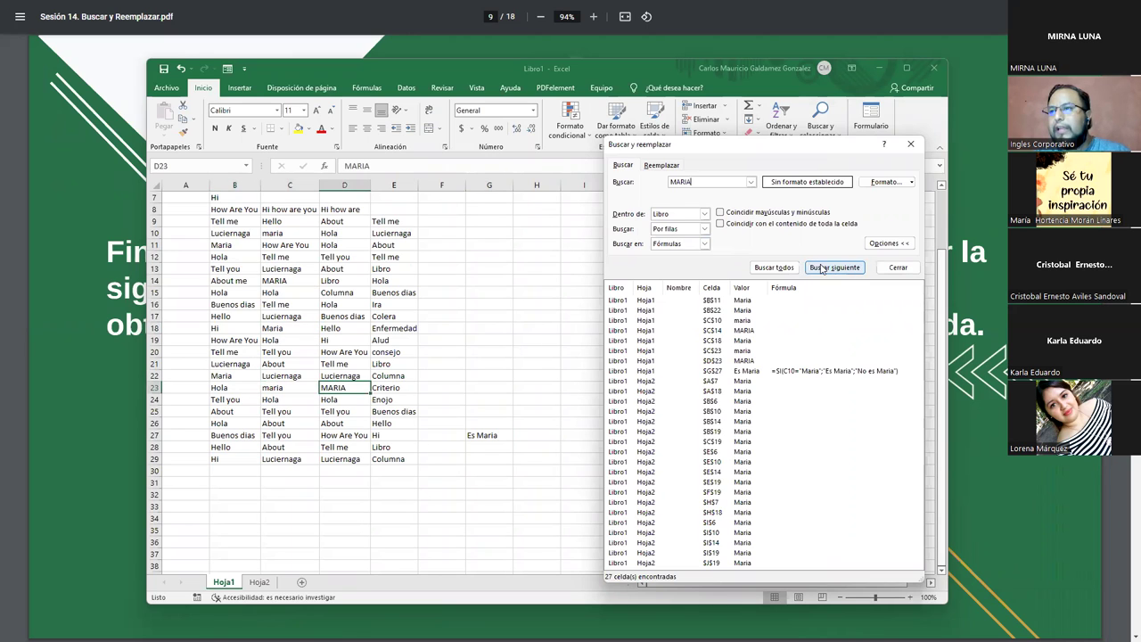
{"action": "left_click", "coordinate": [821, 267]}
Step: Switch to Por columnas and step through each MARIA match, ending at A18
{"action": "left_click", "coordinate": [704, 230]}
{"action": "left_click", "coordinate": [682, 248]}
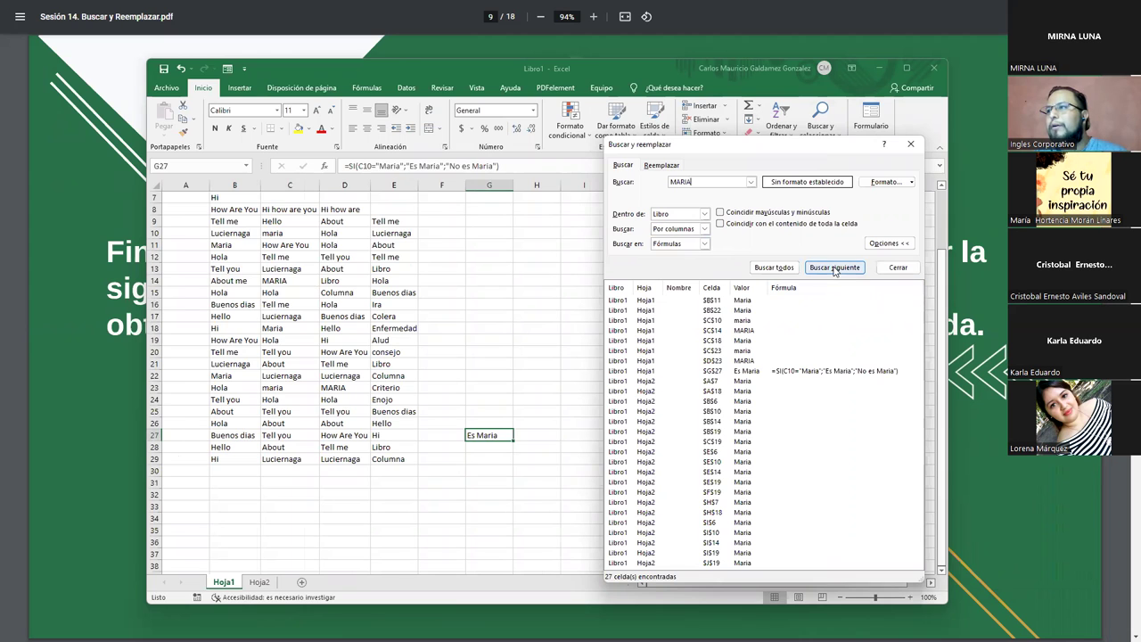
{"action": "left_click", "coordinate": [835, 268]}
{"action": "left_click", "coordinate": [836, 268]}
{"action": "left_click", "coordinate": [835, 267]}
{"action": "left_click", "coordinate": [835, 267]}
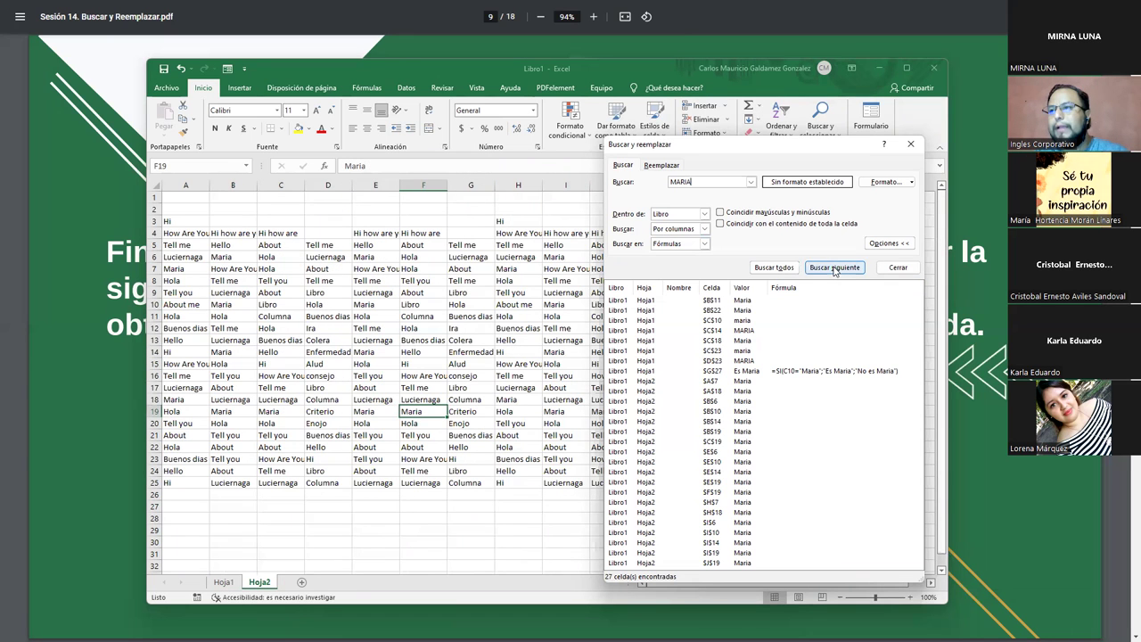
{"action": "left_click", "coordinate": [835, 267]}
{"action": "left_click", "coordinate": [835, 267]}
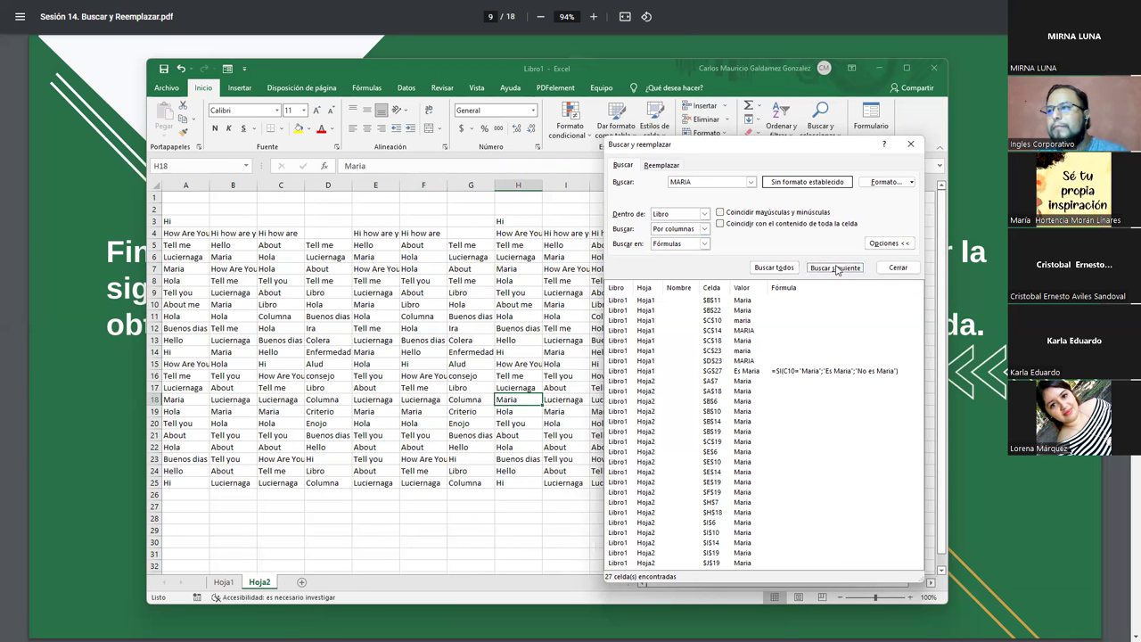
{"action": "left_click", "coordinate": [835, 268]}
{"action": "left_click", "coordinate": [835, 268]}
{"action": "left_click", "coordinate": [838, 267]}
{"action": "left_click", "coordinate": [838, 267]}
{"action": "left_click", "coordinate": [838, 267]}
{"action": "left_click", "coordinate": [877, 267]}
{"action": "left_click", "coordinate": [877, 268]}
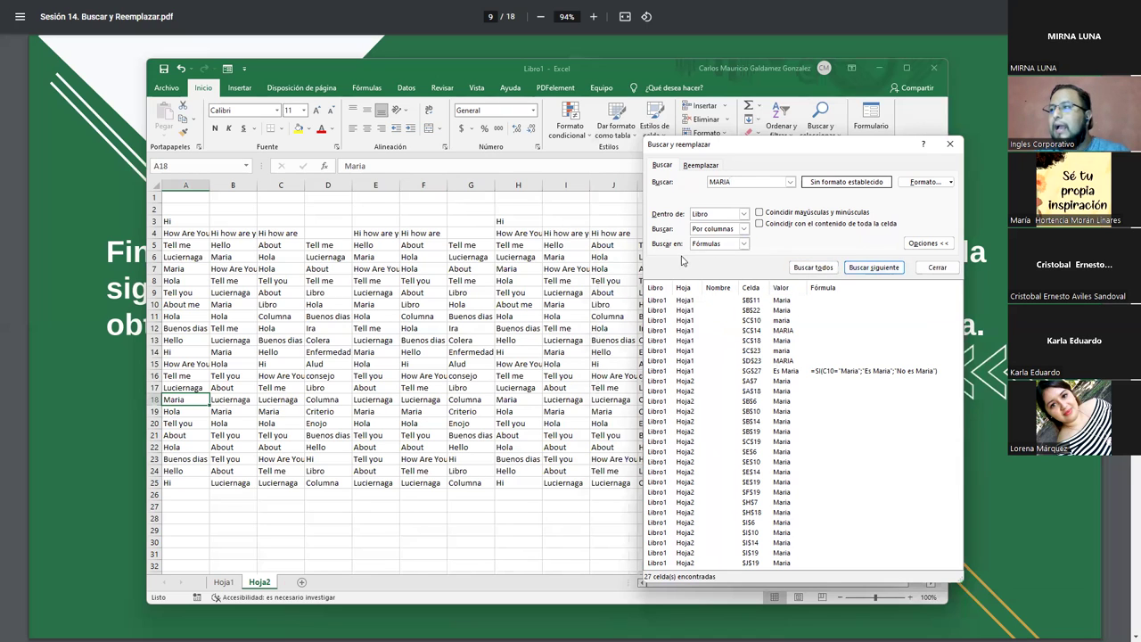
Step: Replace the search term with About and list all matches across the workbook
{"action": "left_click", "coordinate": [921, 245]}
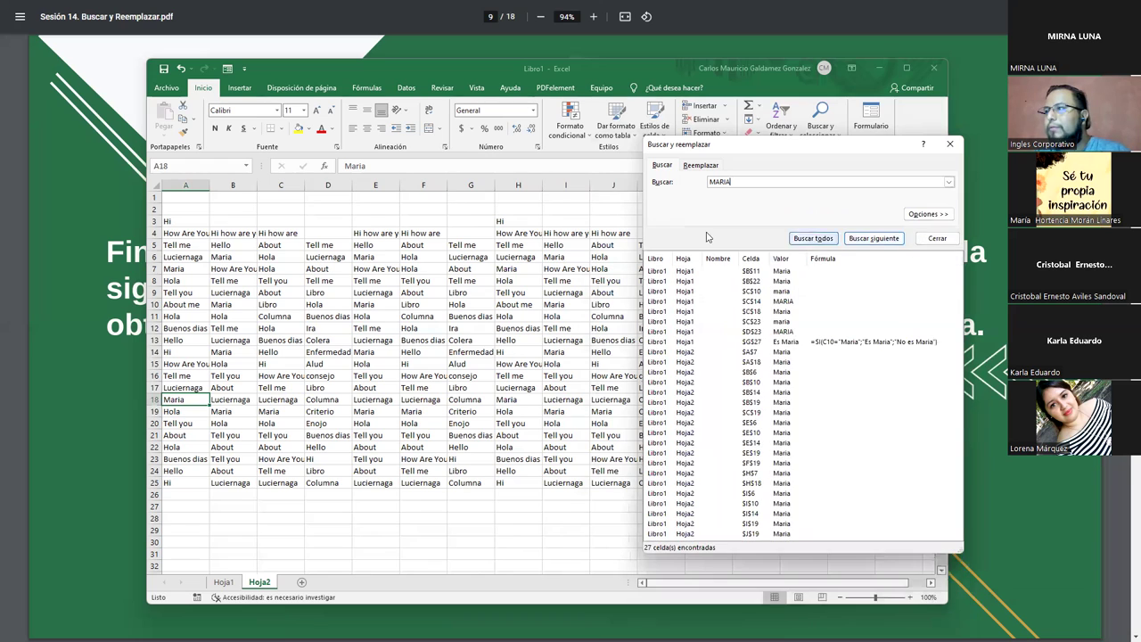
{"action": "double_click", "coordinate": [745, 181]}
{"action": "type", "text": "About"}
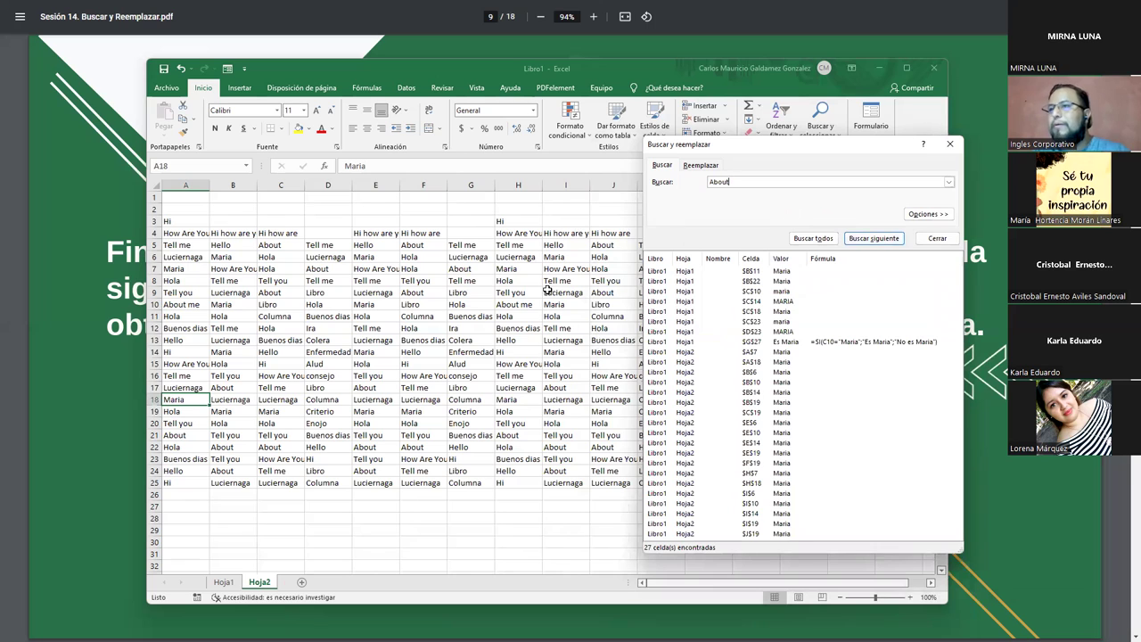
{"action": "left_click", "coordinate": [812, 240]}
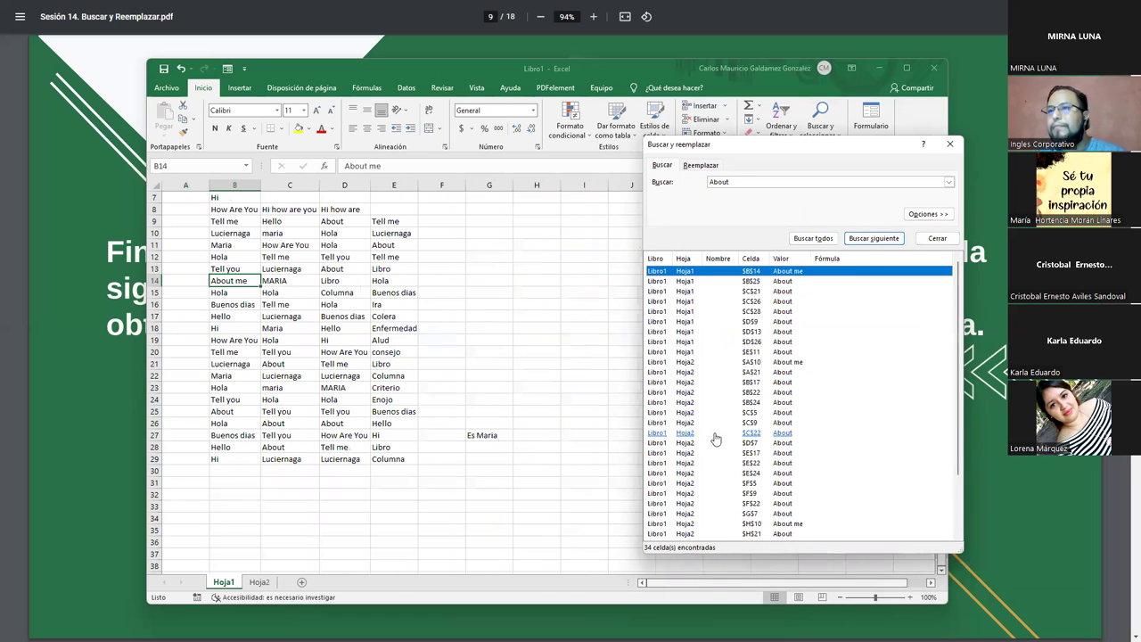
Step: Limit the search to Hoja, Por filas, in Fórmulas, and re-list the 9 About matches
{"action": "left_click", "coordinate": [908, 215]}
{"action": "left_click", "coordinate": [718, 215]}
{"action": "left_click", "coordinate": [718, 223]}
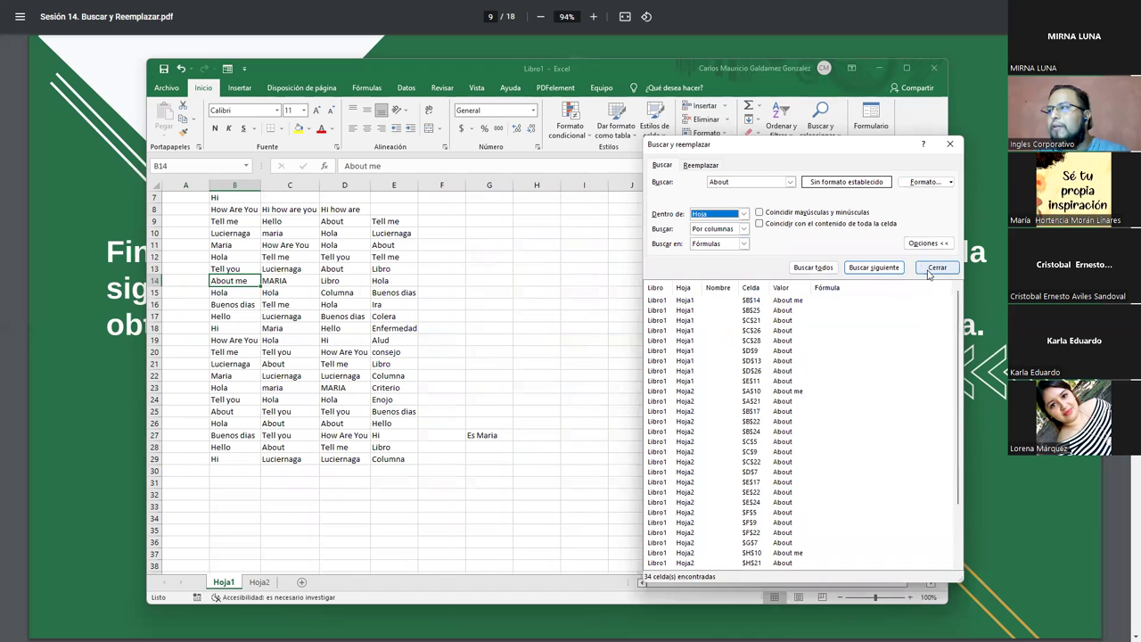
{"action": "left_click", "coordinate": [737, 230]}
{"action": "left_click", "coordinate": [718, 238]}
{"action": "left_click", "coordinate": [724, 245]}
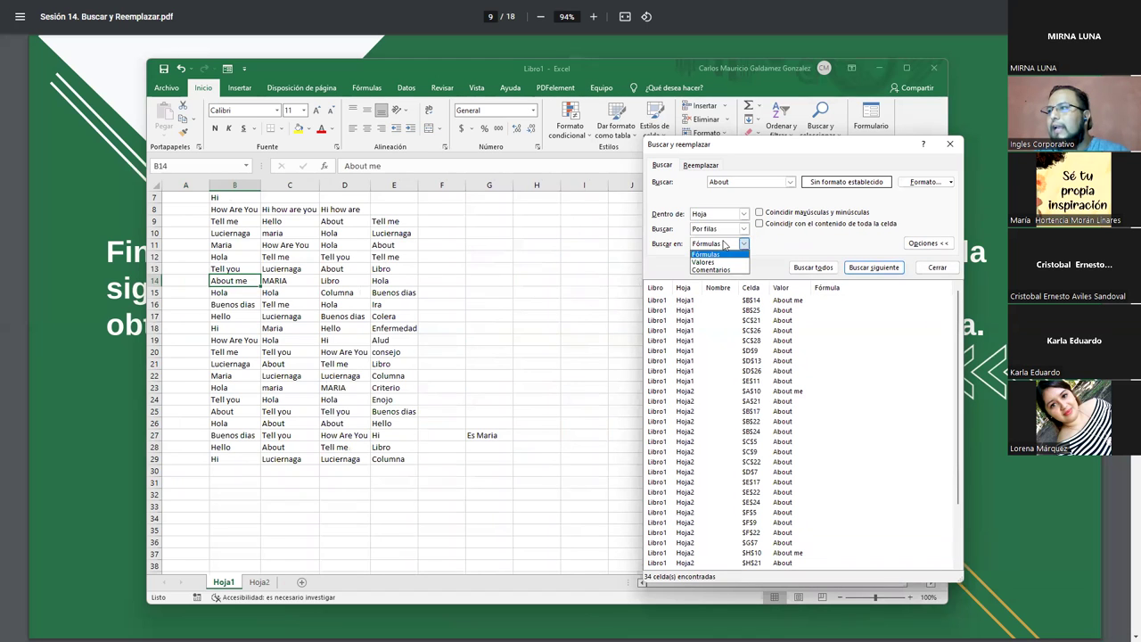
{"action": "left_click", "coordinate": [933, 252]}
{"action": "left_click", "coordinate": [930, 244]}
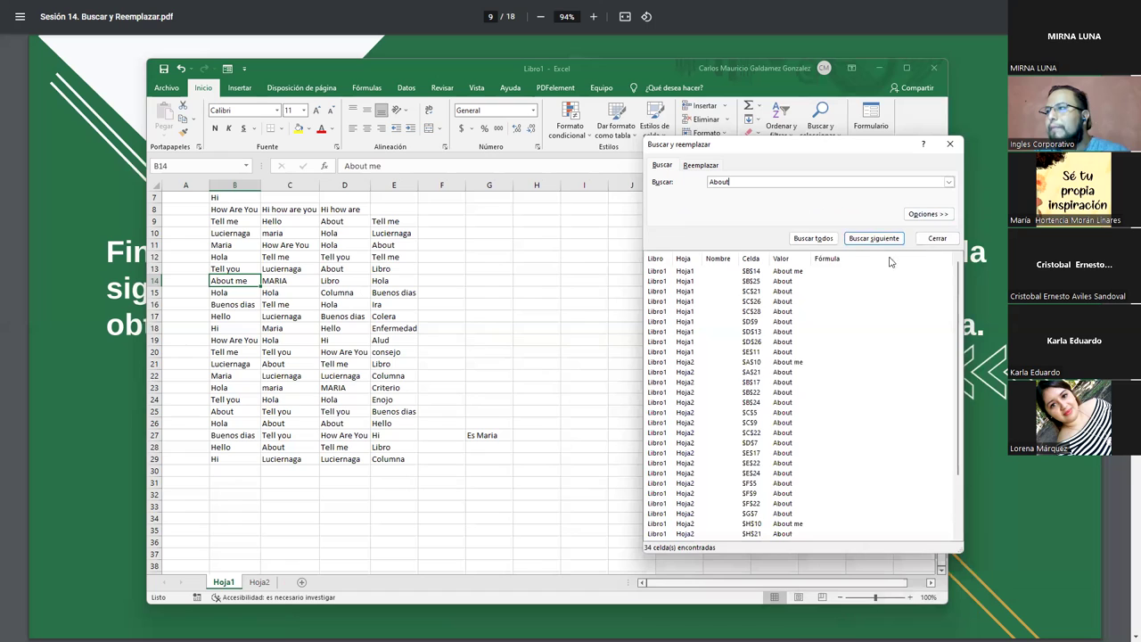
{"action": "left_click", "coordinate": [813, 238]}
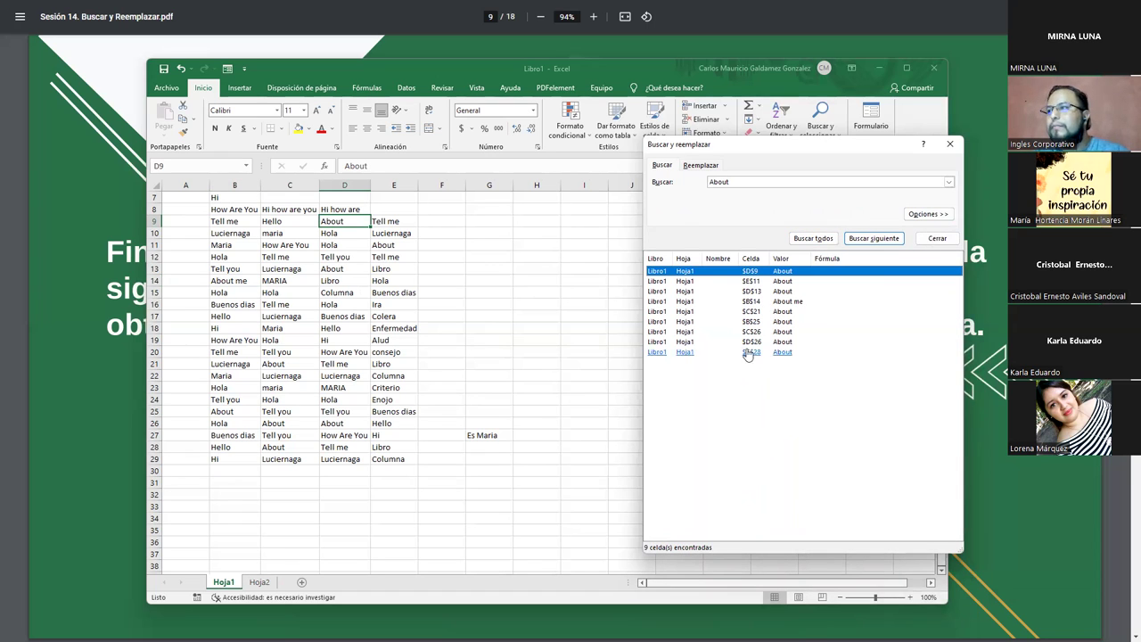
Step: Visit the About matches B14, E11, D13 and D9 from the results, then expand the options
{"action": "left_click", "coordinate": [750, 302]}
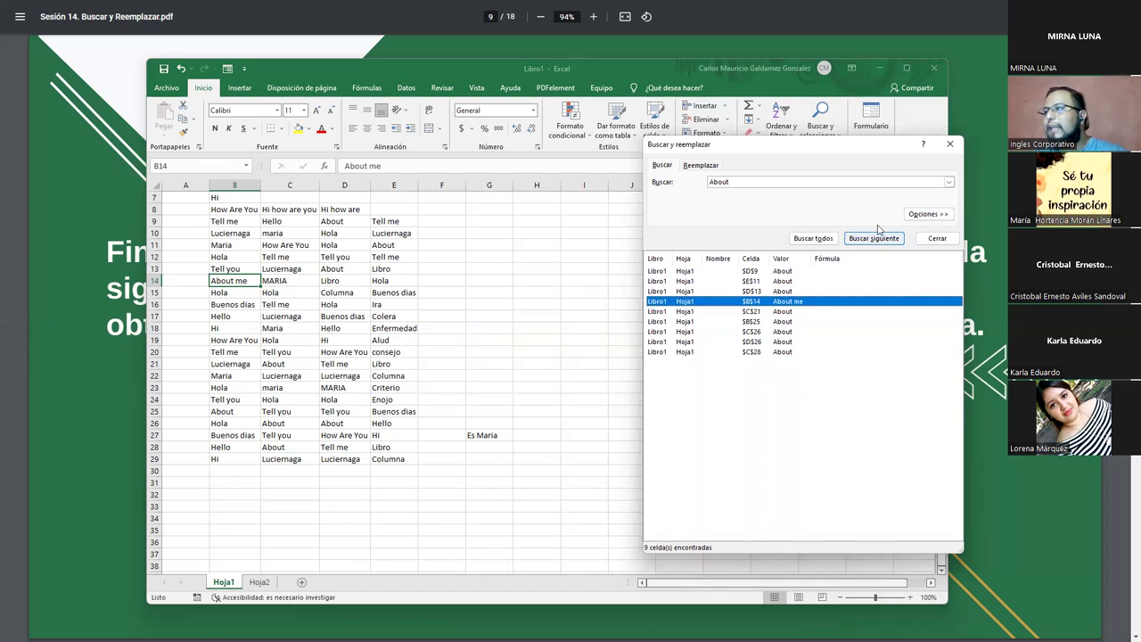
{"action": "left_click", "coordinate": [928, 215]}
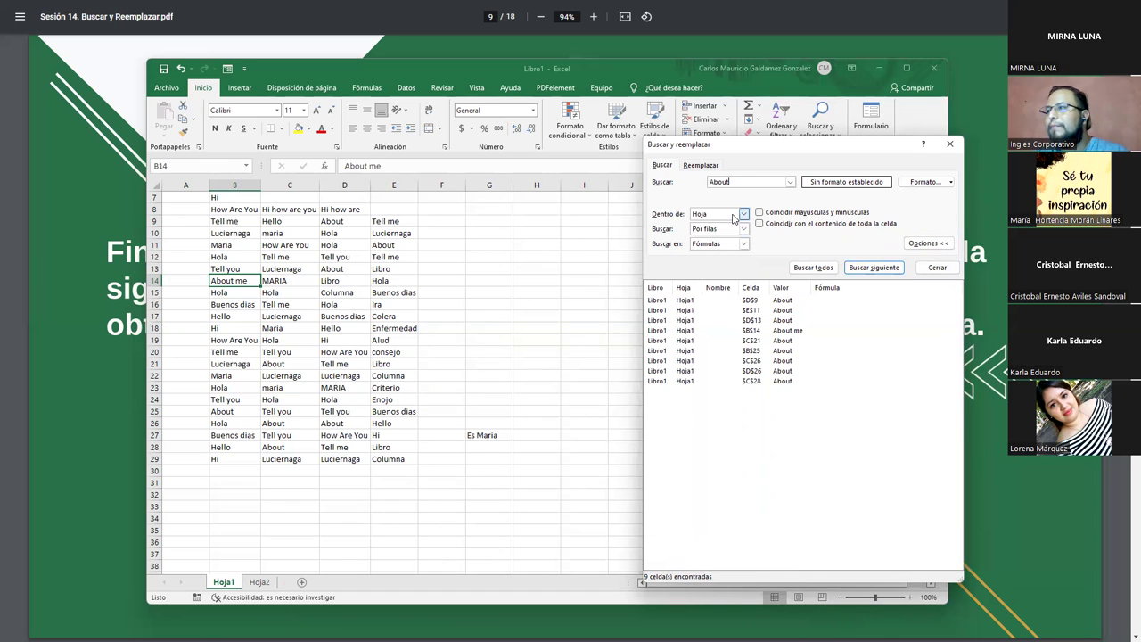
{"action": "left_click", "coordinate": [811, 267]}
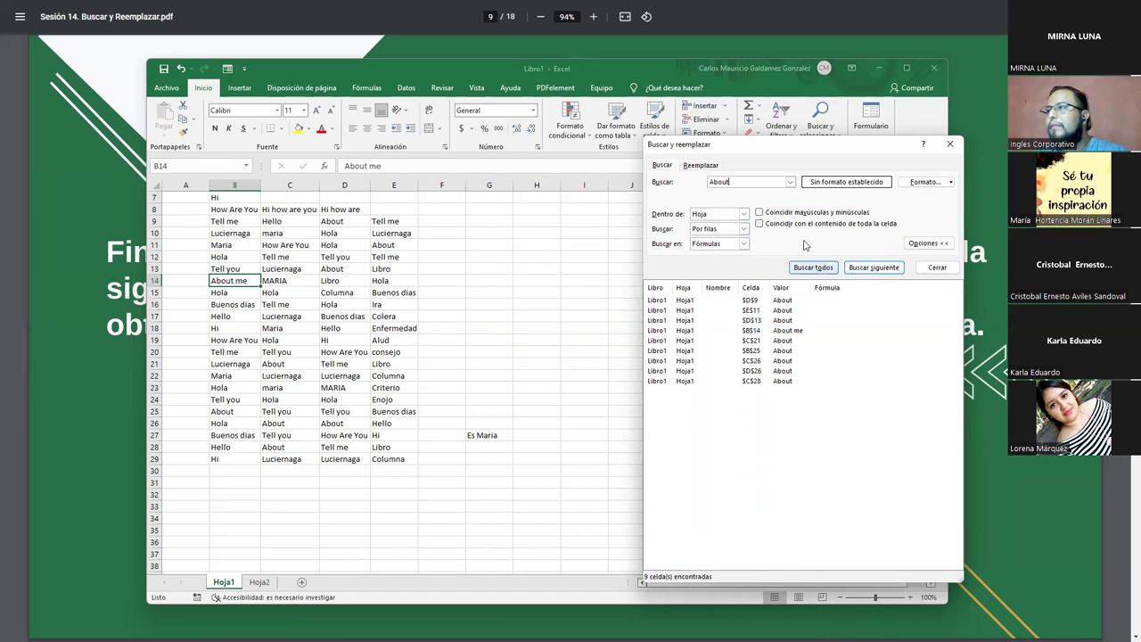
{"action": "left_click", "coordinate": [908, 246]}
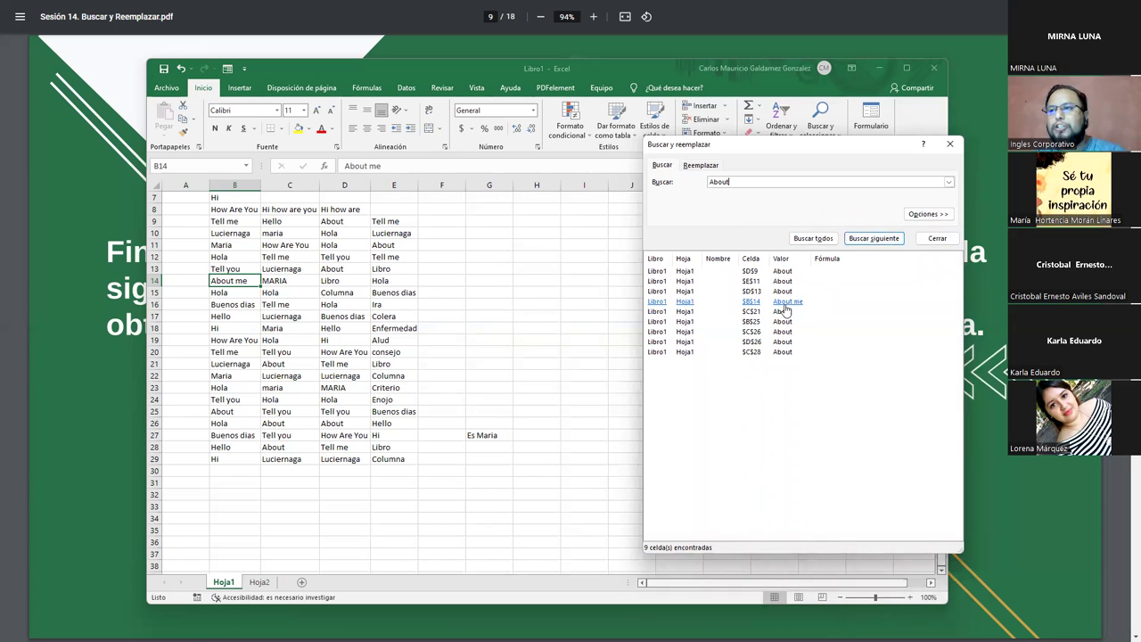
{"action": "left_click", "coordinate": [784, 303]}
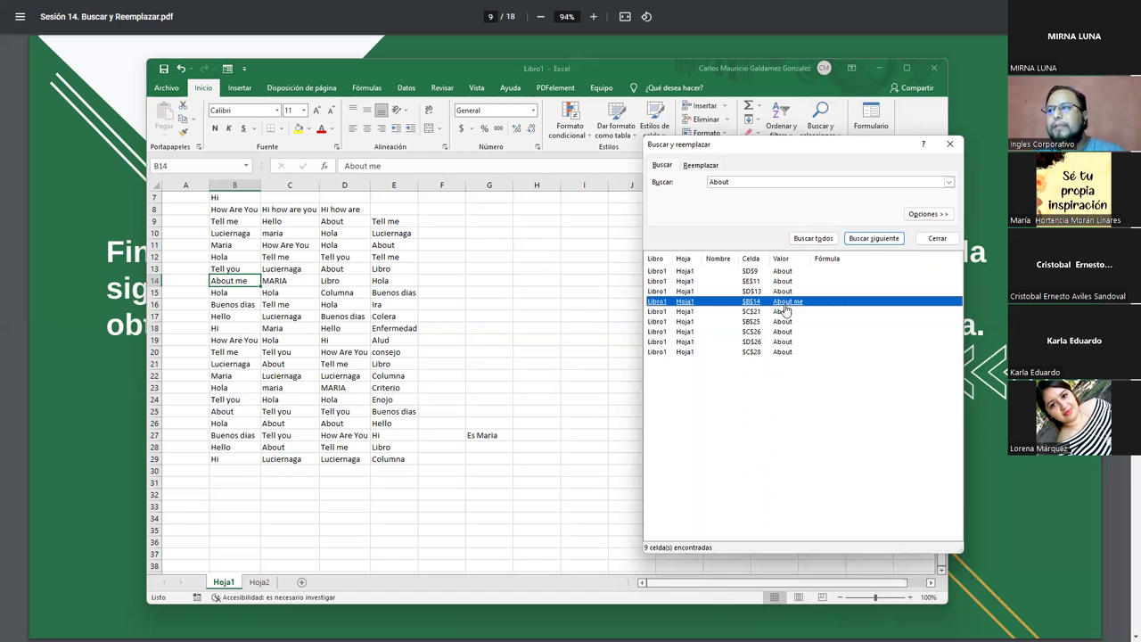
{"action": "left_click", "coordinate": [753, 281]}
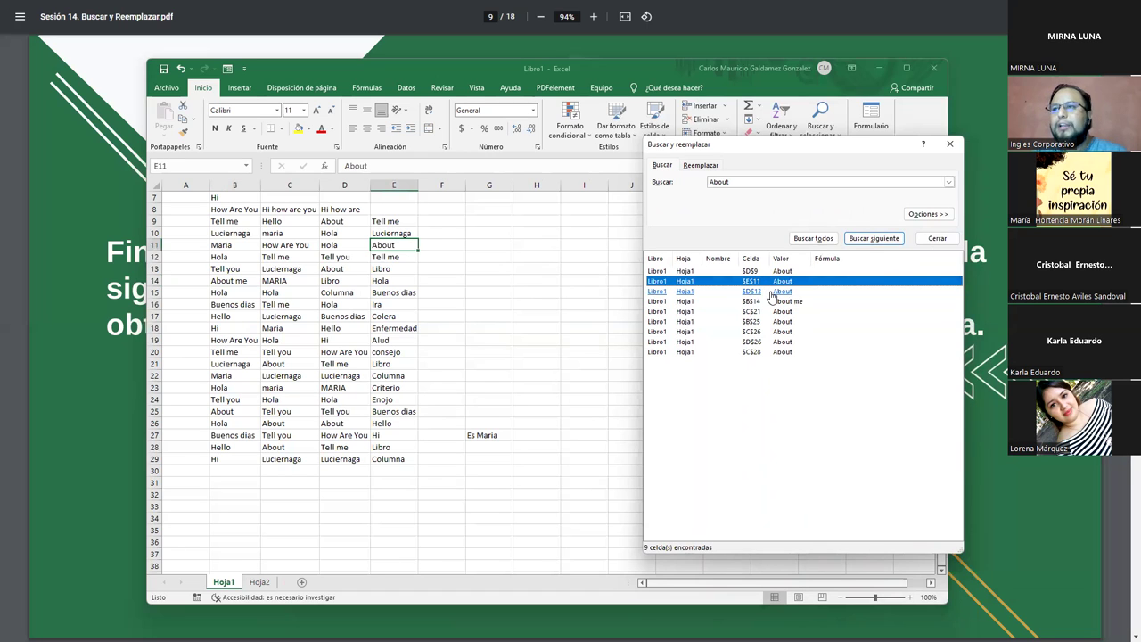
{"action": "left_click", "coordinate": [781, 293]}
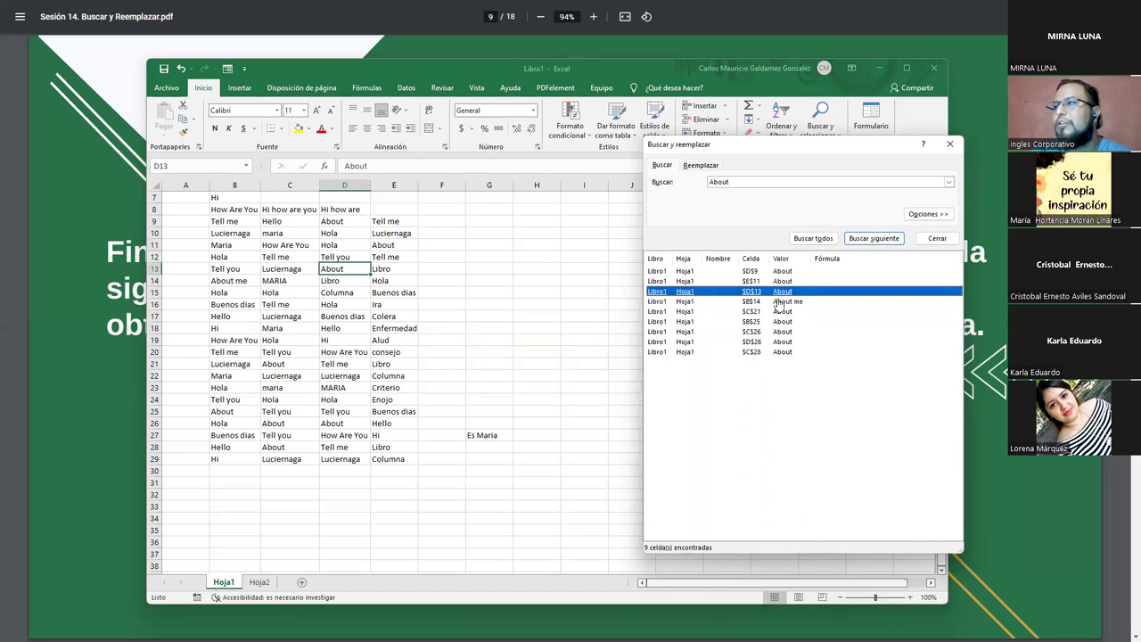
{"action": "left_click", "coordinate": [781, 302]}
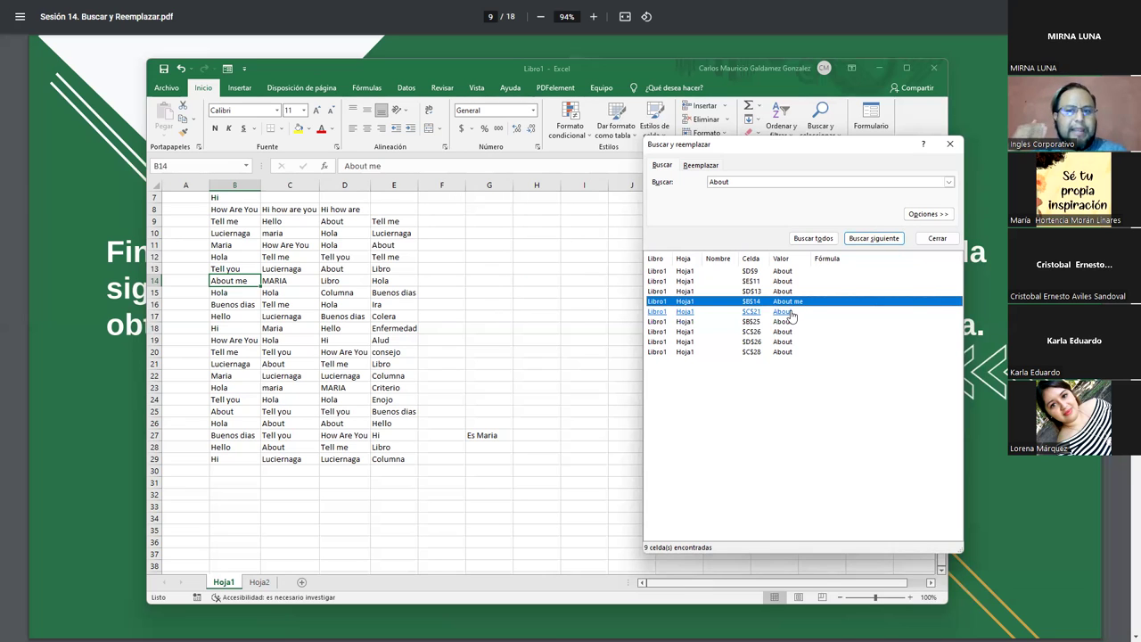
{"action": "left_click", "coordinate": [816, 239]}
{"action": "left_click", "coordinate": [928, 215]}
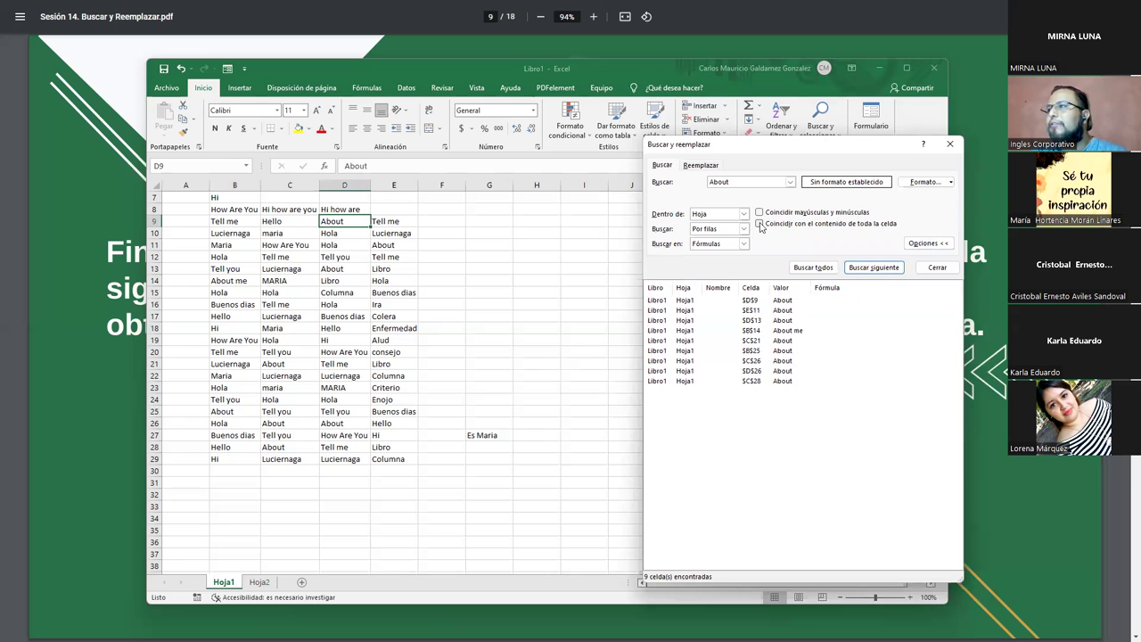
Step: Turn on 'Coincidir con el contenido de toda la celda' and re-list, leaving 8 exact About cells
{"action": "left_click", "coordinate": [760, 224]}
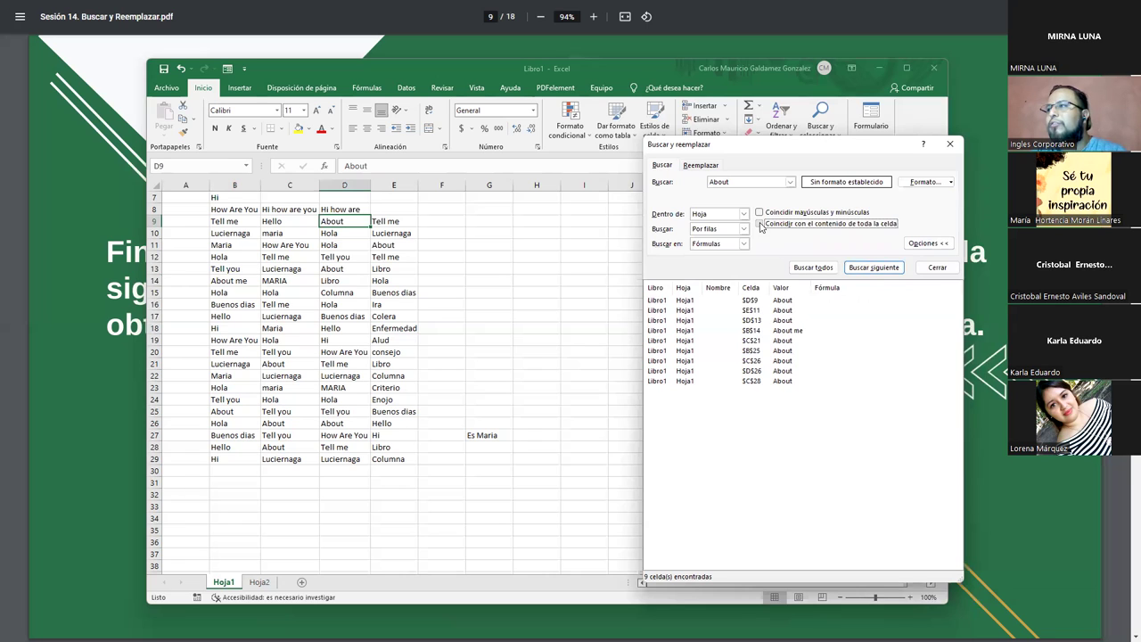
{"action": "left_click", "coordinate": [813, 268]}
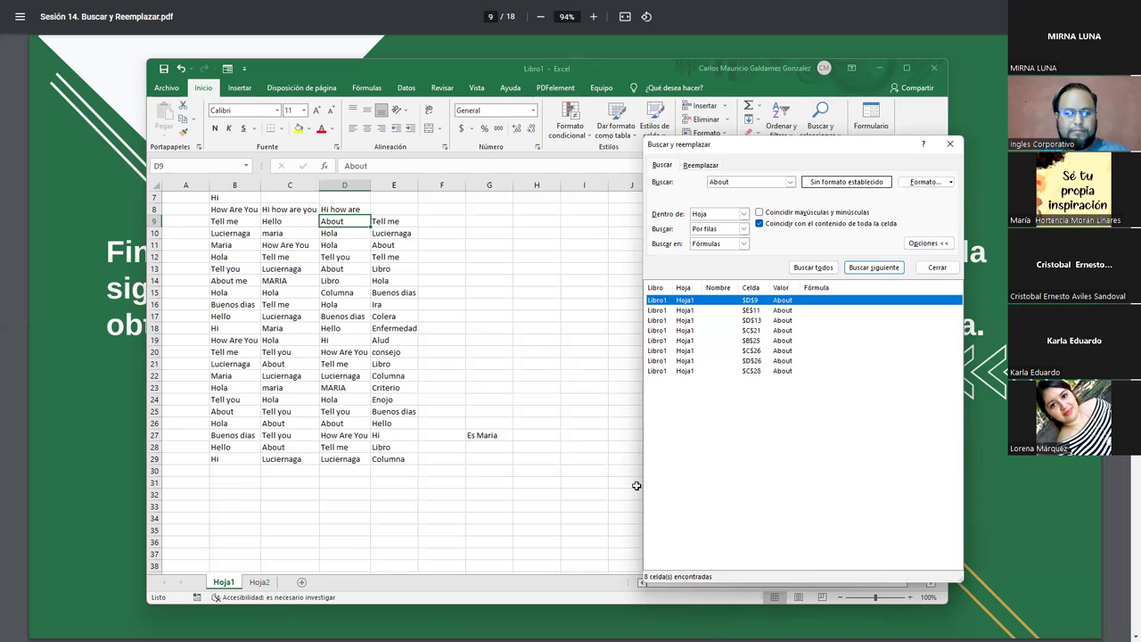
{"action": "left_click", "coordinate": [636, 487]}
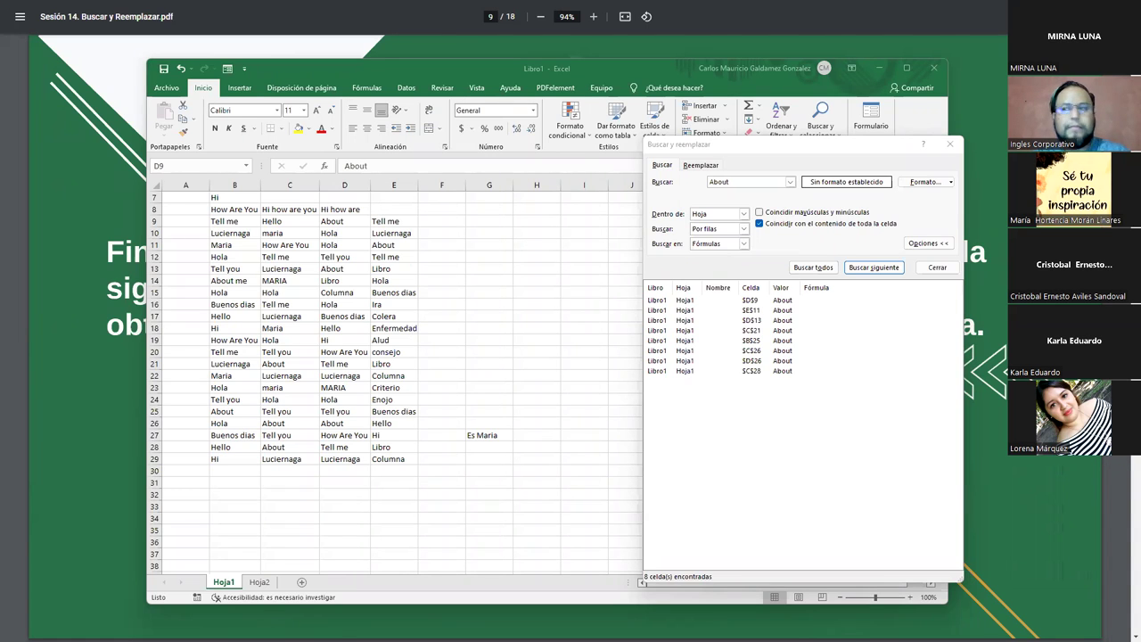
Step: Scroll through Descargas, select the BD-Inmuebles file, and minimize File Explorer
{"action": "scroll", "coordinate": [457, 290], "scroll_direction": "down", "scroll_amount": 5}
{"action": "scroll", "coordinate": [468, 339], "scroll_direction": "down", "scroll_amount": 5}
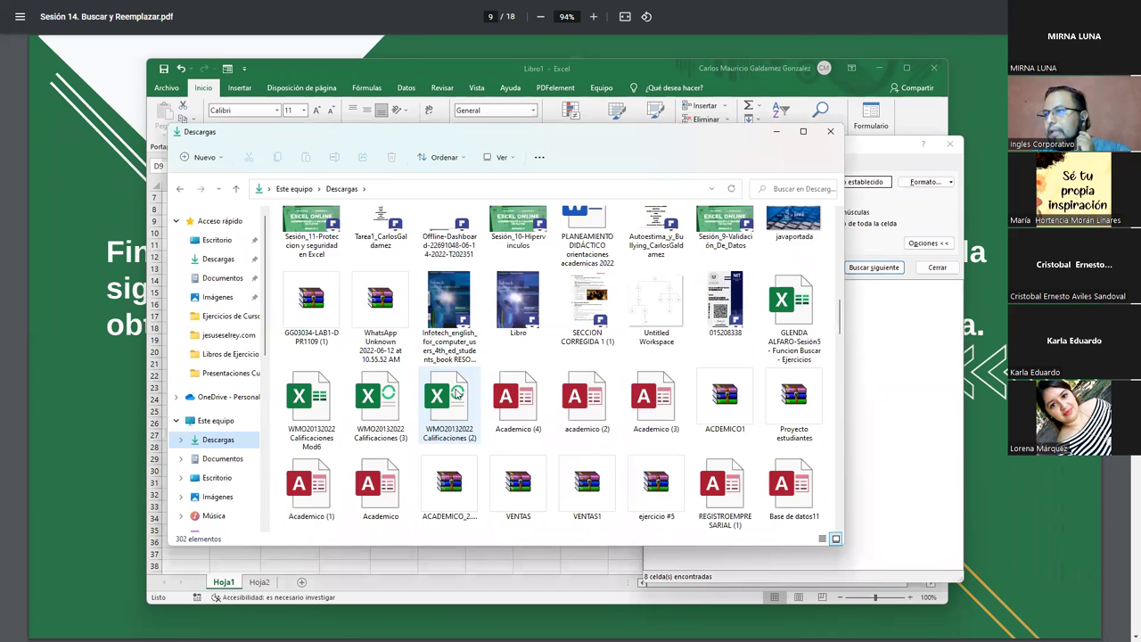
{"action": "scroll", "coordinate": [477, 375], "scroll_direction": "down", "scroll_amount": 5}
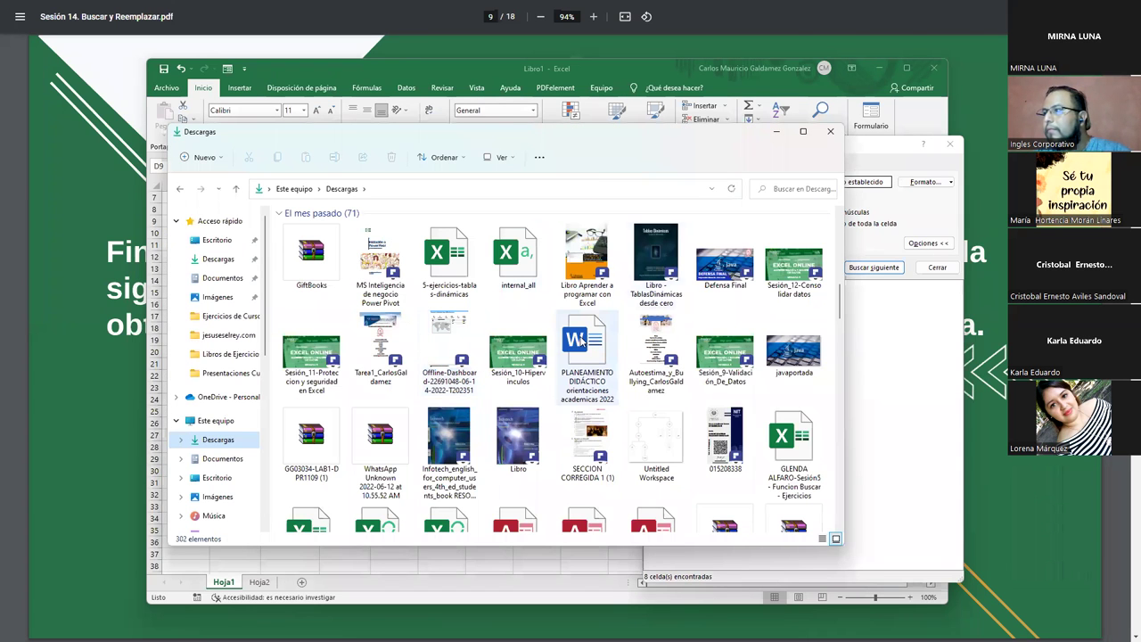
{"action": "key", "text": "b"}
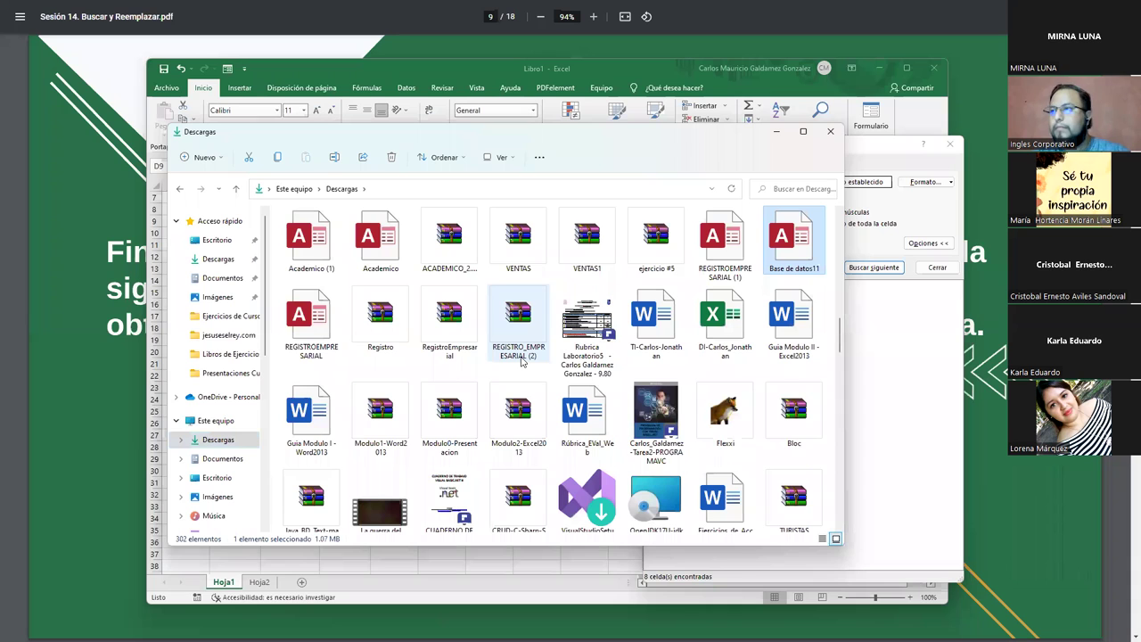
{"action": "key", "text": "b"}
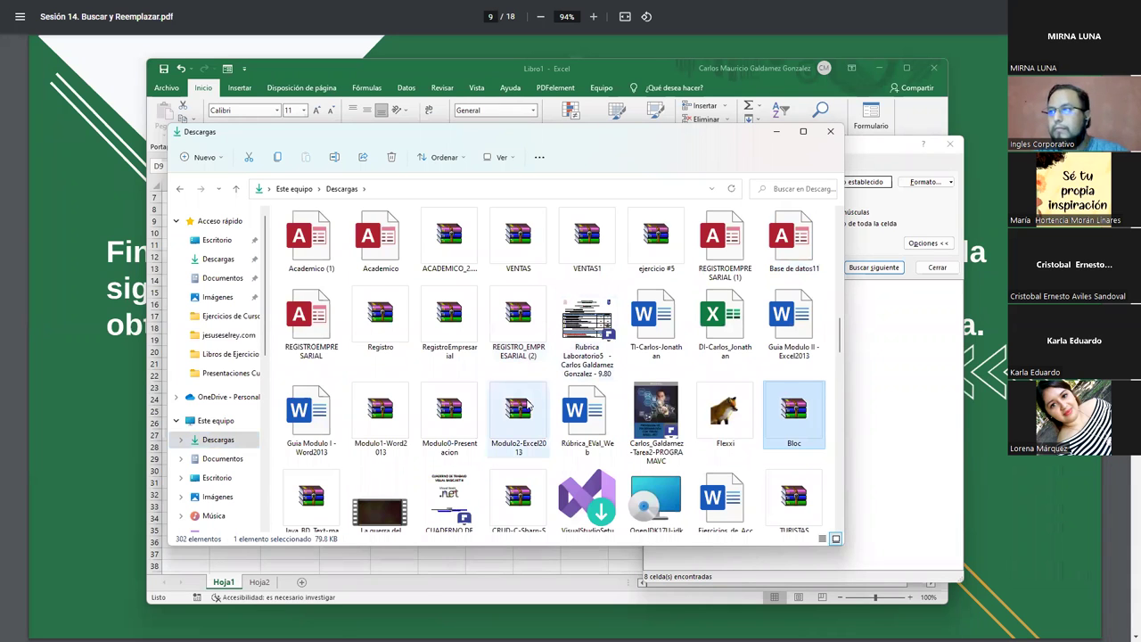
{"action": "key", "text": "b"}
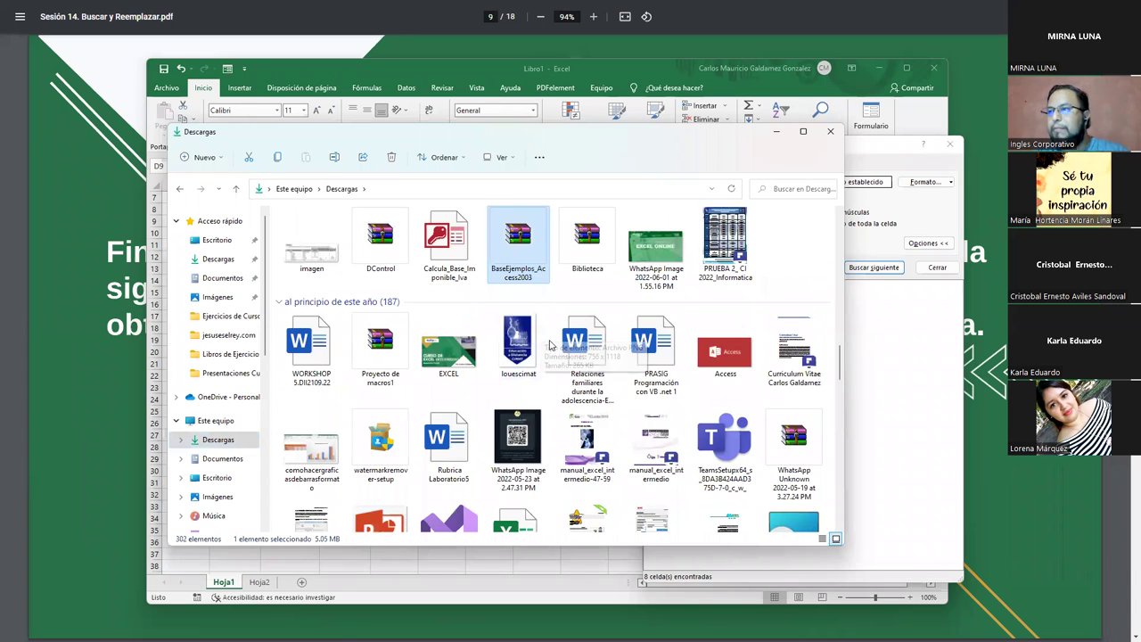
{"action": "scroll", "coordinate": [545, 346], "scroll_direction": "down", "scroll_amount": 3}
{"action": "scroll", "coordinate": [550, 355], "scroll_direction": "down", "scroll_amount": 7}
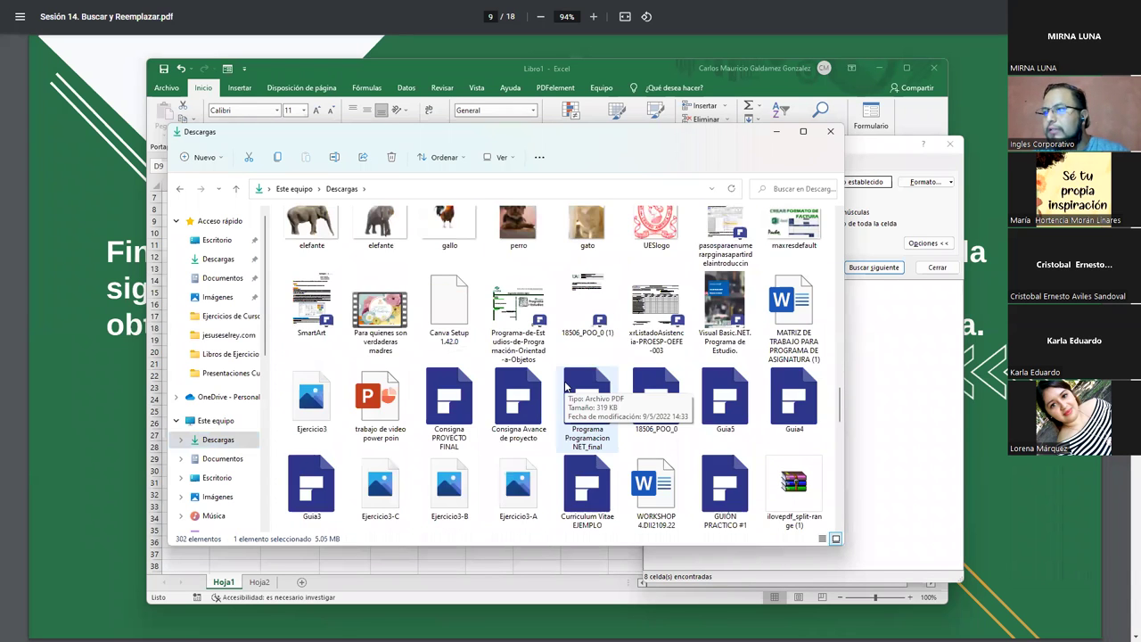
{"action": "scroll", "coordinate": [601, 394], "scroll_direction": "up", "scroll_amount": 6}
{"action": "scroll", "coordinate": [597, 394], "scroll_direction": "up", "scroll_amount": 5}
{"action": "scroll", "coordinate": [589, 393], "scroll_direction": "up", "scroll_amount": 5}
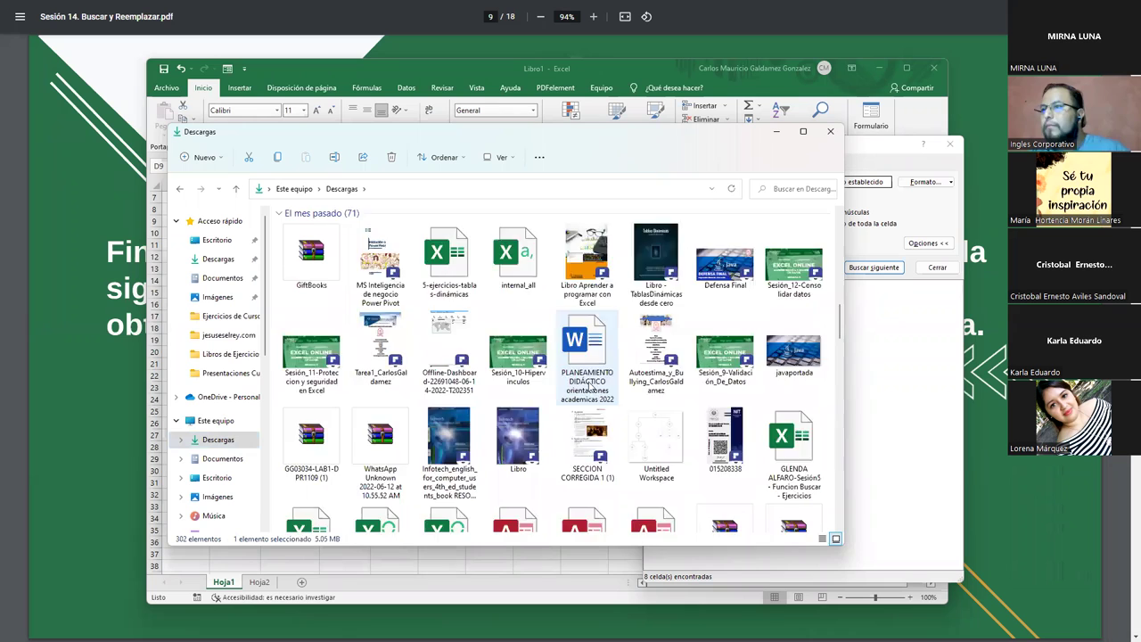
{"action": "scroll", "coordinate": [581, 393], "scroll_direction": "up", "scroll_amount": 5}
{"action": "scroll", "coordinate": [581, 393], "scroll_direction": "down", "scroll_amount": 3}
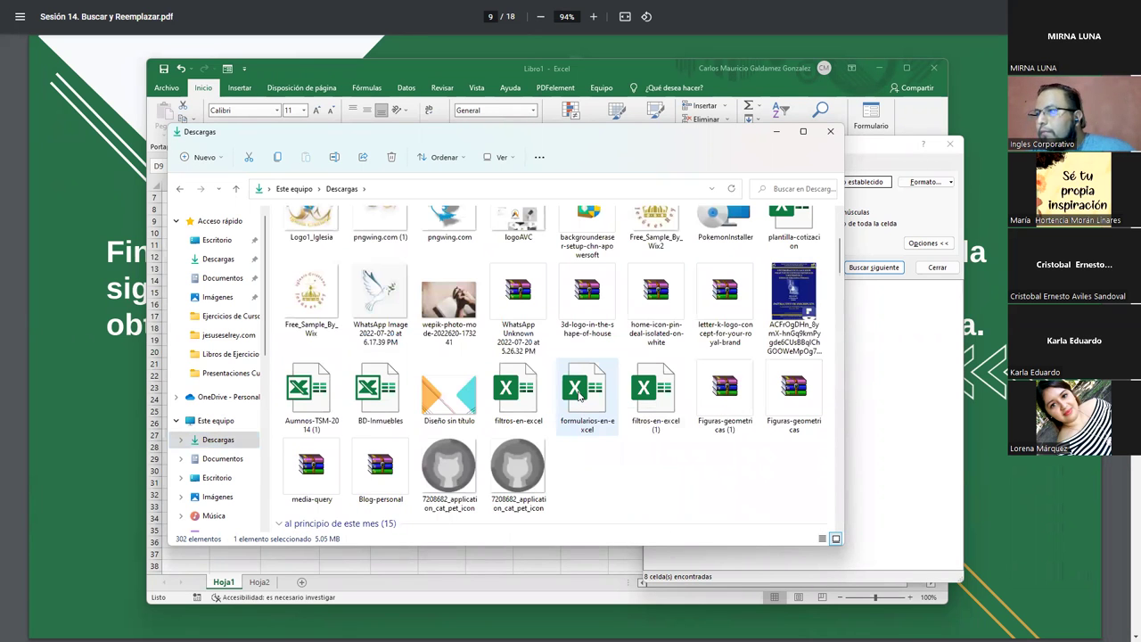
{"action": "left_click", "coordinate": [384, 402]}
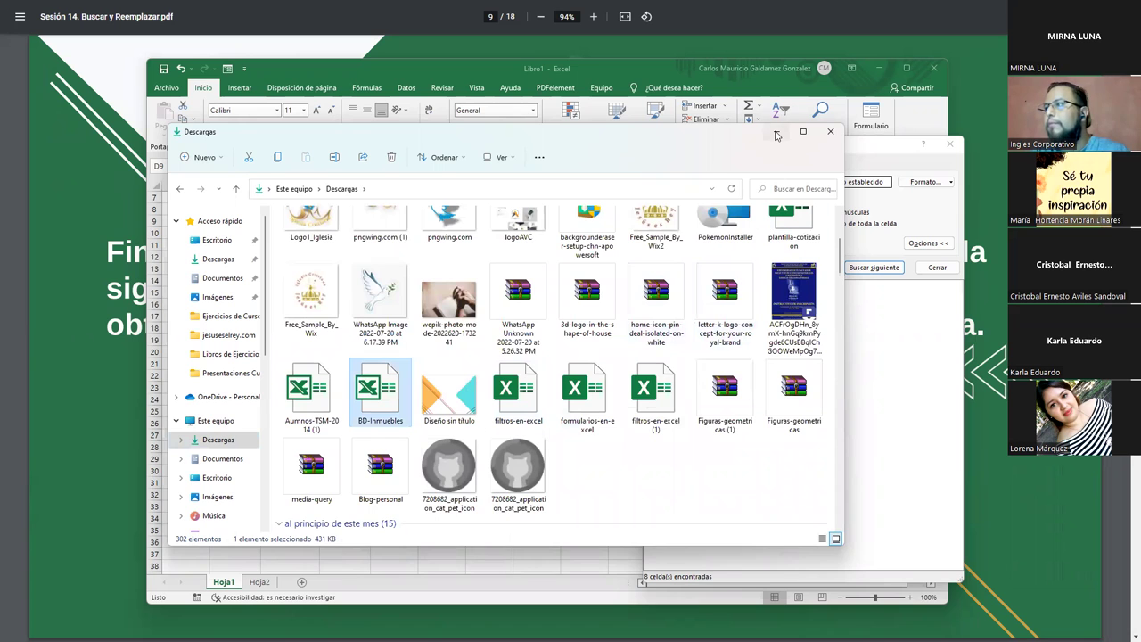
{"action": "left_click", "coordinate": [776, 131]}
Step: Close the find dialog and advance the PDF to slide 10, highlighting the Gr?cia example
{"action": "left_click", "coordinate": [936, 266]}
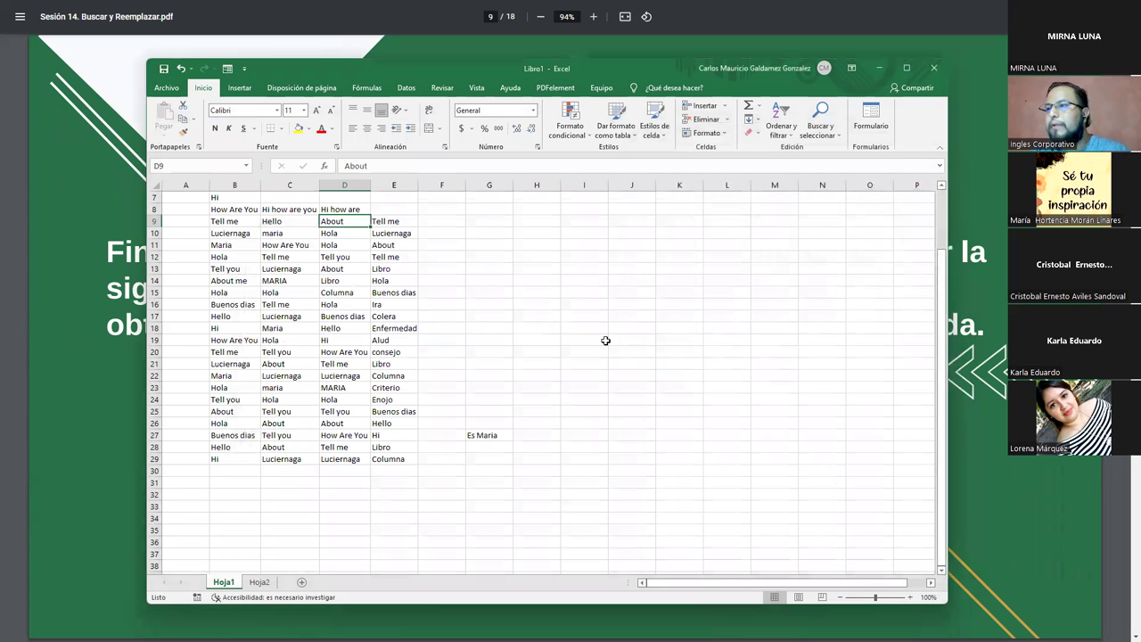
{"action": "left_click", "coordinate": [1003, 242]}
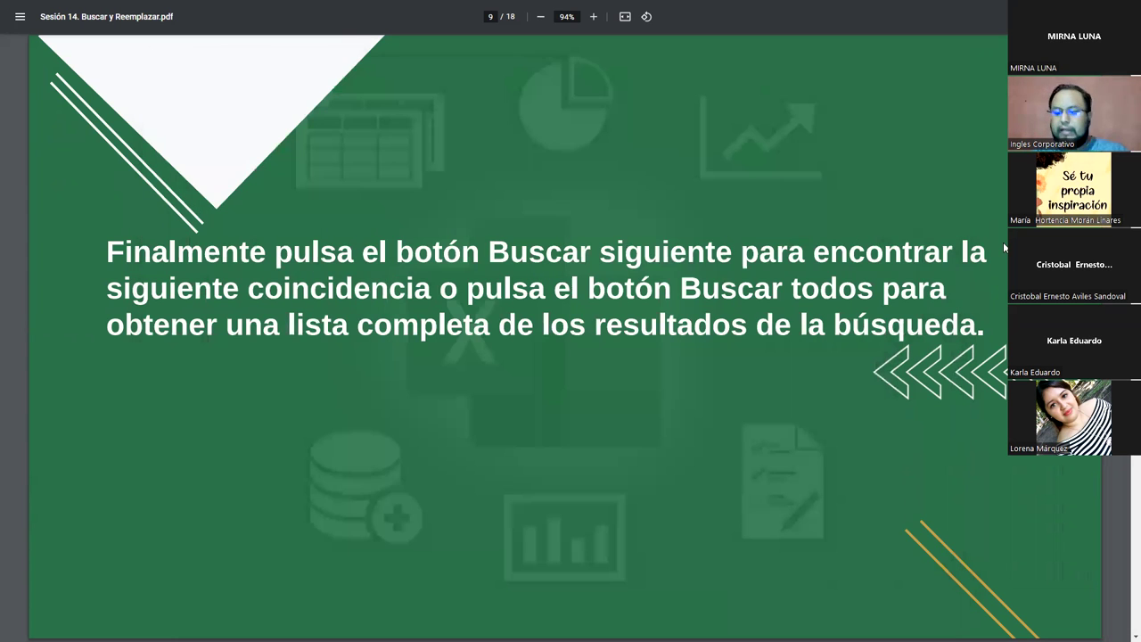
{"action": "key", "text": "Right"}
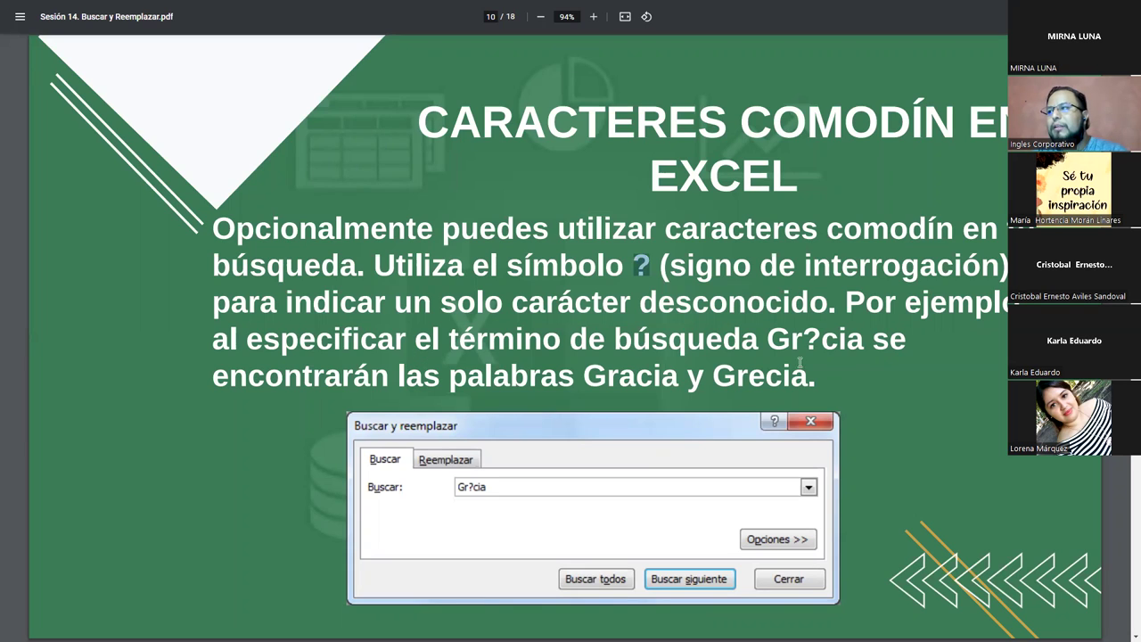
{"action": "left_click_drag", "start_coordinate": [768, 343], "coordinate": [867, 342]}
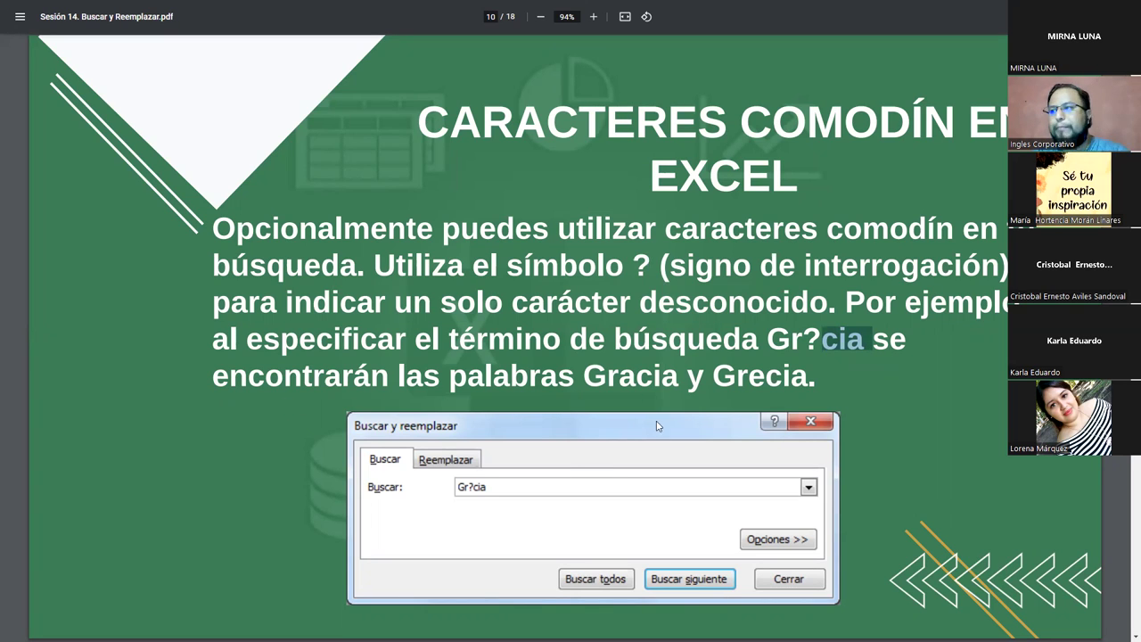
Step: Enter Gracia in B30 and Grecia in C30
{"action": "key", "text": "alt+Tab"}
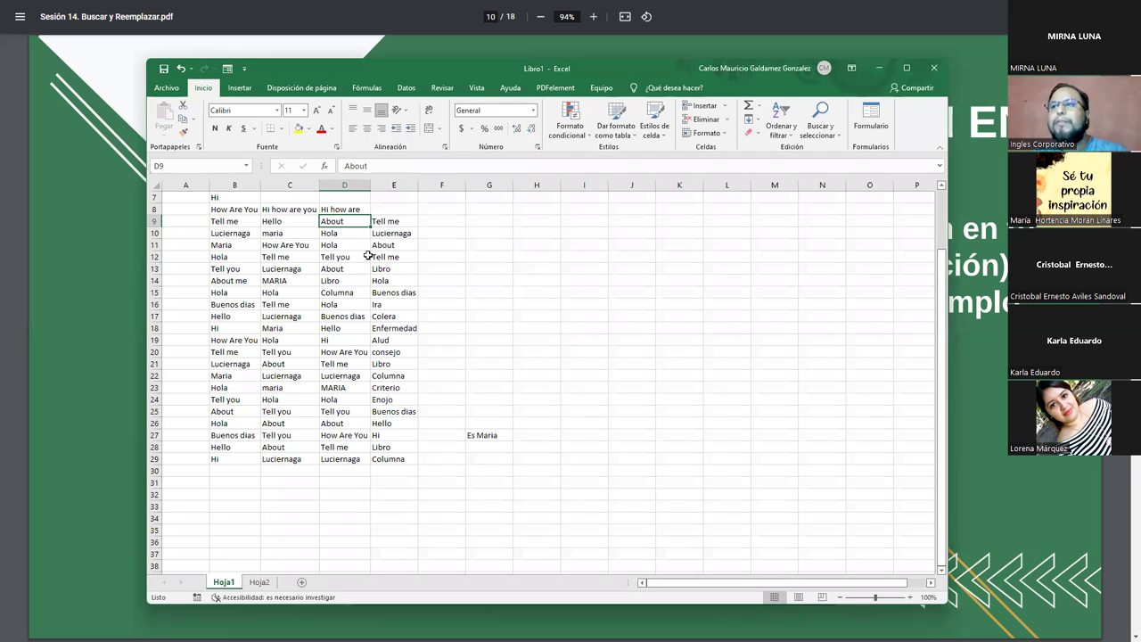
{"action": "left_click", "coordinate": [226, 469]}
{"action": "type", "text": "Gracia"}
{"action": "key", "text": "Tab"}
{"action": "type", "text": "Gr"}
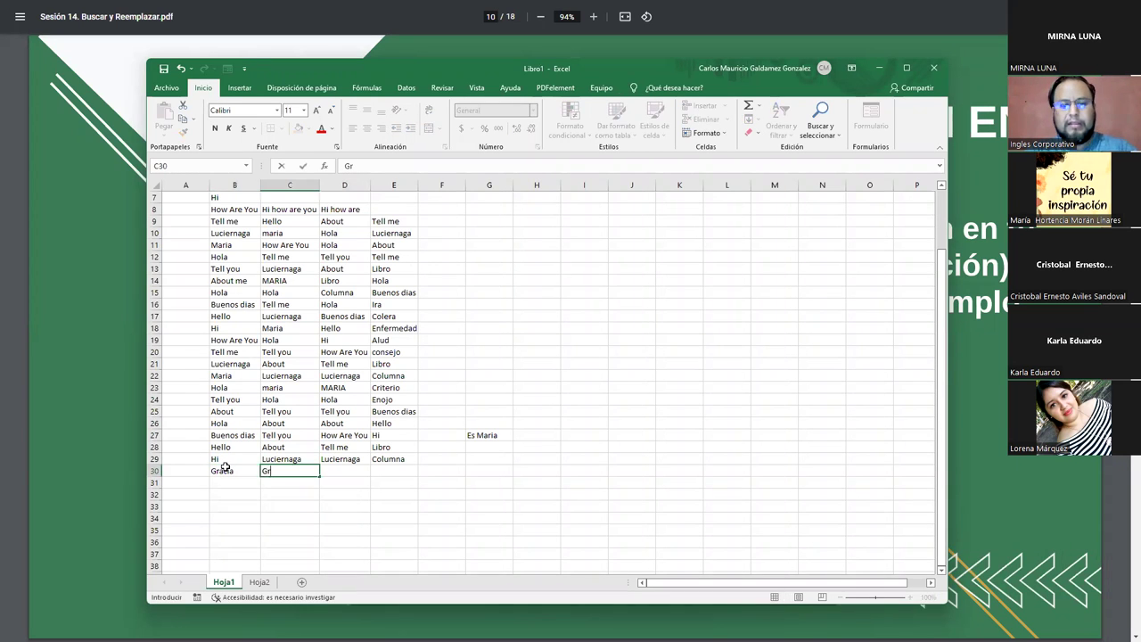
{"action": "key", "text": "Tab"}
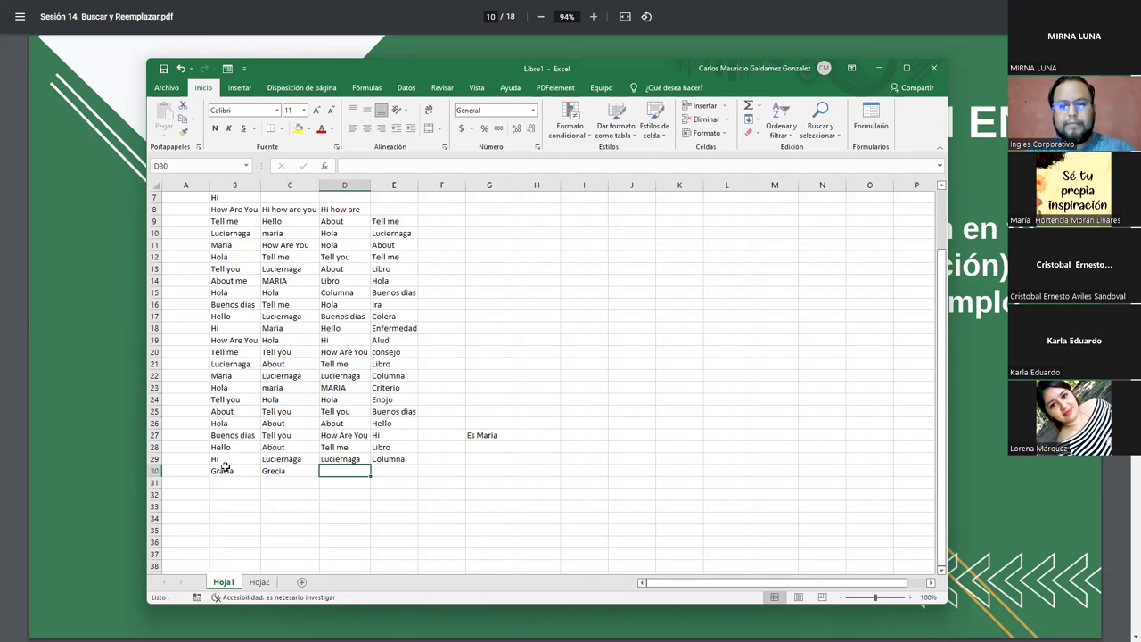
{"action": "type", "text": "Gr"}
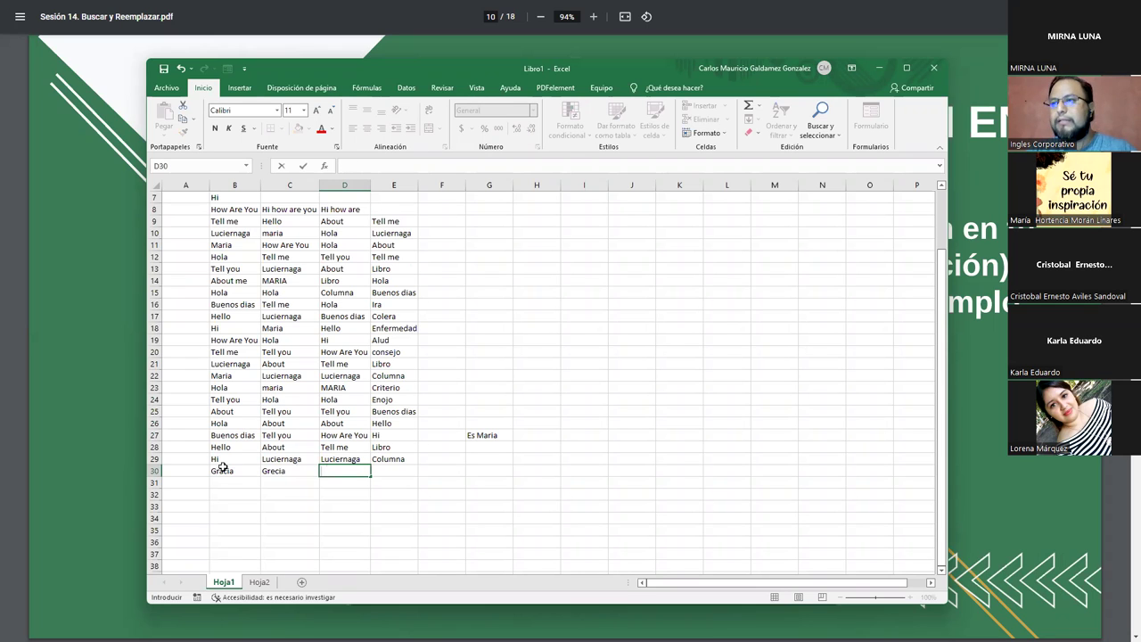
Step: Copy Gracia into C7 and Grecia into F15
{"action": "left_click", "coordinate": [222, 466]}
{"action": "key", "text": "ctrl+c"}
{"action": "left_click", "coordinate": [281, 196]}
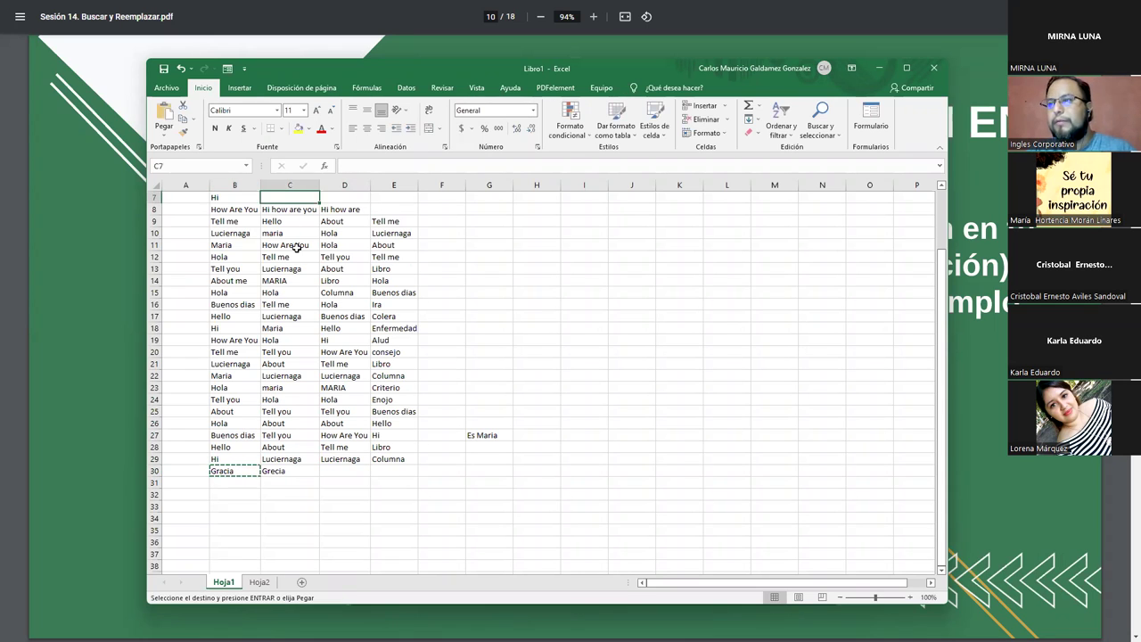
{"action": "key", "text": "ctrl+v"}
{"action": "left_click", "coordinate": [273, 470]}
{"action": "key", "text": "ctrl+c"}
{"action": "left_click", "coordinate": [440, 292]}
{"action": "key", "text": "ctrl+v"}
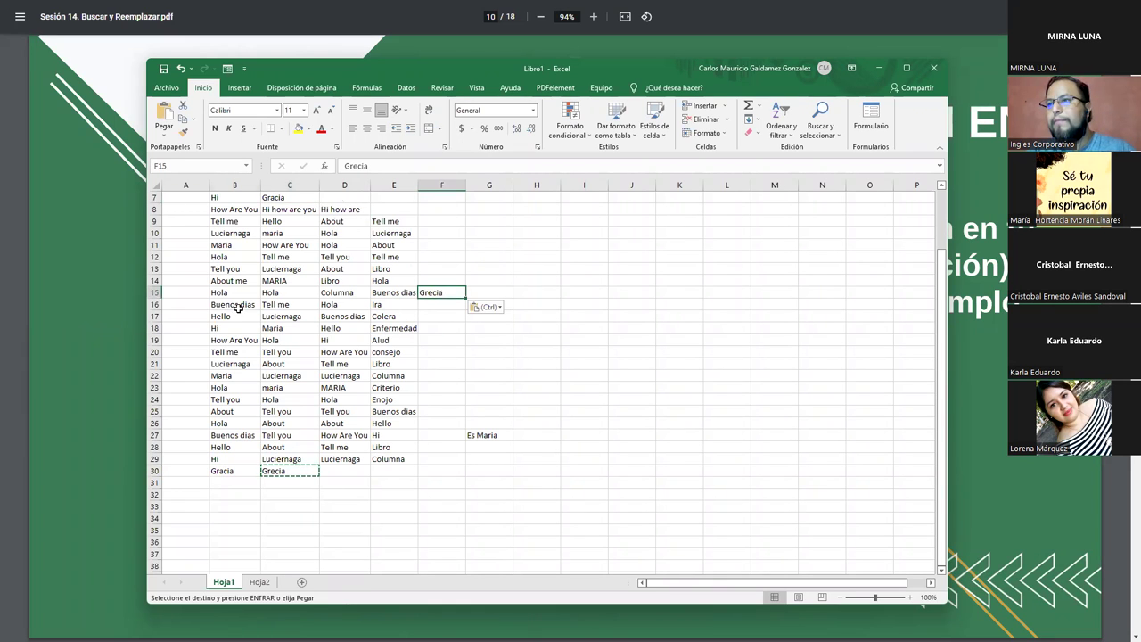
Step: Copy B16:B23 into F16:F23 and C13:C18 into F9:F14
{"action": "left_click_drag", "start_coordinate": [238, 308], "coordinate": [235, 388]}
{"action": "key", "text": "ctrl+c"}
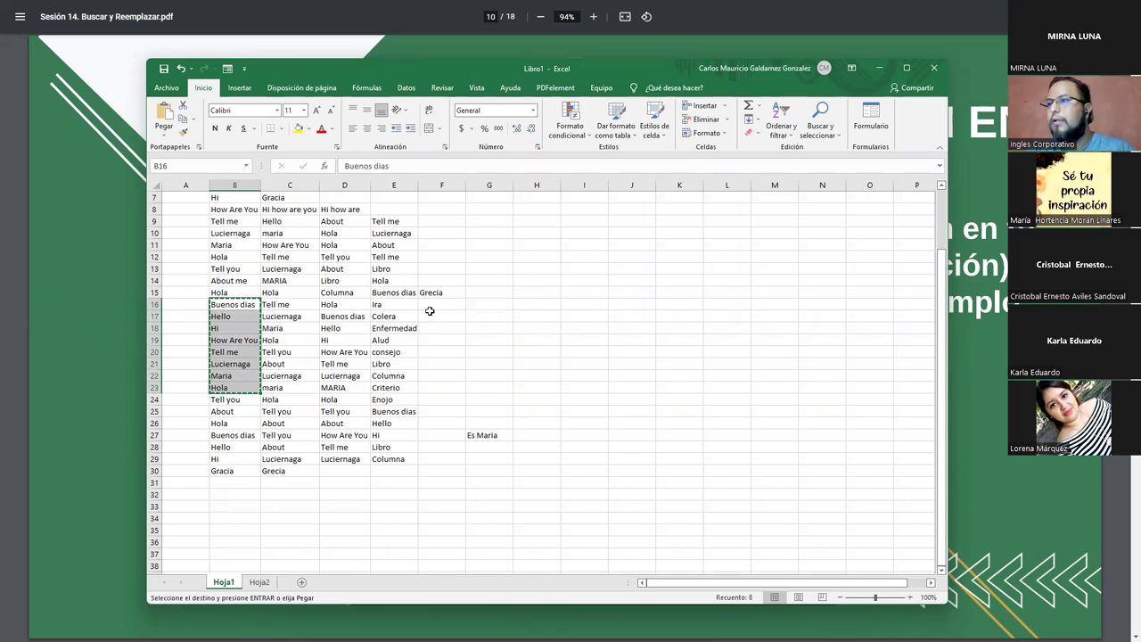
{"action": "left_click", "coordinate": [430, 310]}
{"action": "key", "text": "ctrl+v"}
{"action": "left_click_drag", "start_coordinate": [289, 268], "coordinate": [295, 328]}
{"action": "key", "text": "ctrl+c"}
{"action": "left_click", "coordinate": [439, 220]}
{"action": "key", "text": "ctrl+v"}
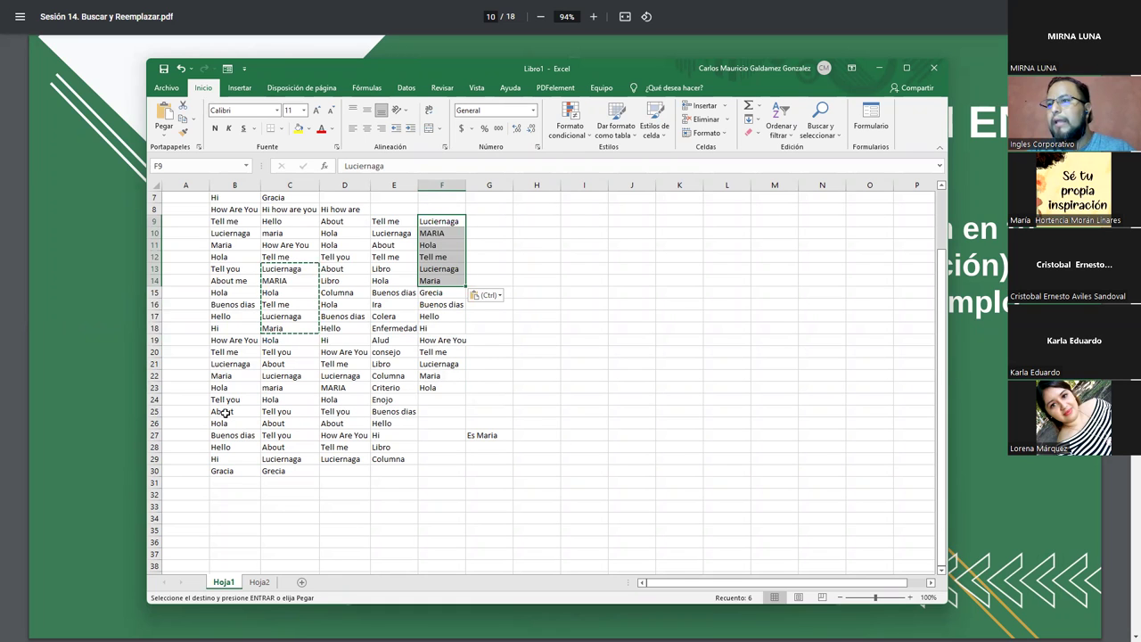
Step: Paste B25:E25 transposed down from F24, and C20:C21 into F28:F29
{"action": "left_click_drag", "start_coordinate": [224, 413], "coordinate": [392, 411]}
{"action": "key", "text": "ctrl+c"}
{"action": "left_click", "coordinate": [445, 397]}
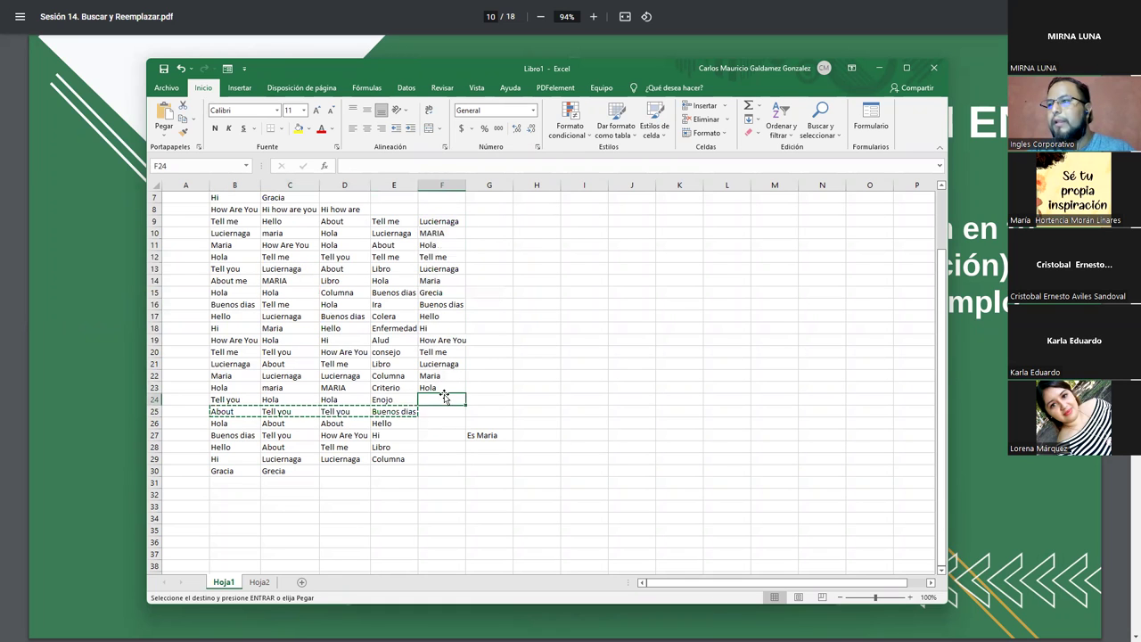
{"action": "right_click", "coordinate": [440, 398]}
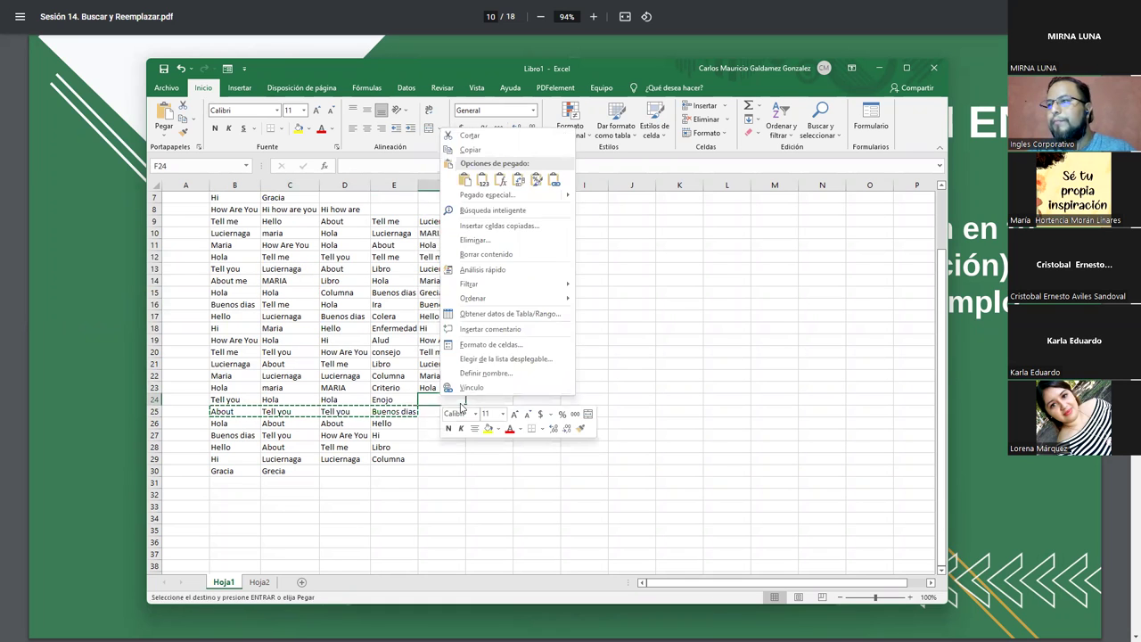
{"action": "left_click", "coordinate": [519, 180]}
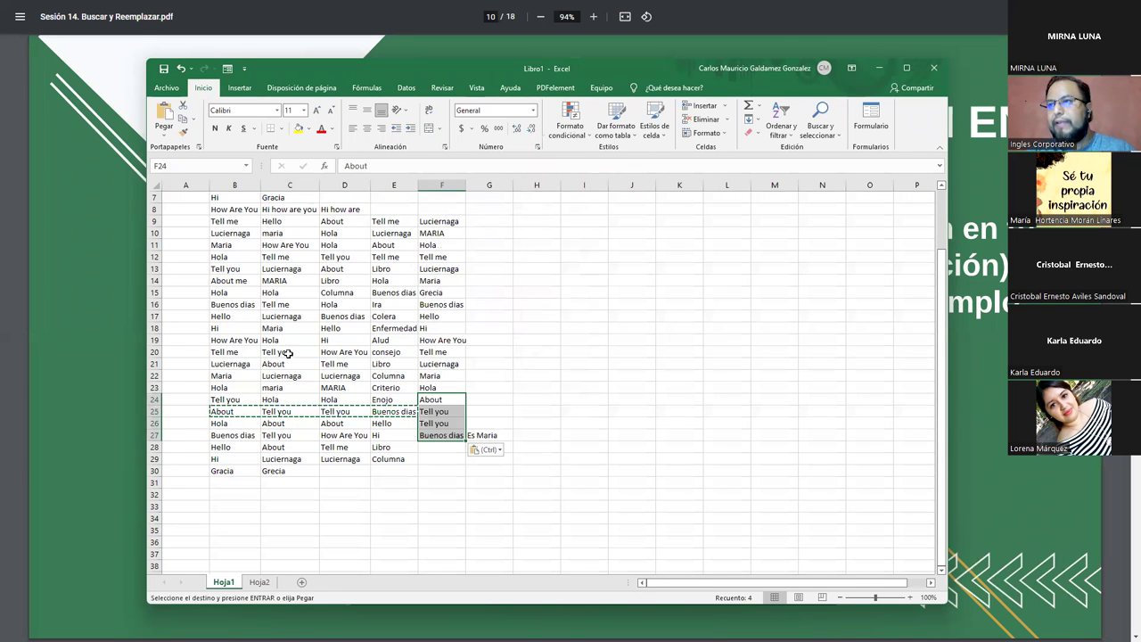
{"action": "left_click_drag", "start_coordinate": [288, 354], "coordinate": [287, 366]}
{"action": "key", "text": "ctrl+c"}
{"action": "left_click", "coordinate": [443, 447]}
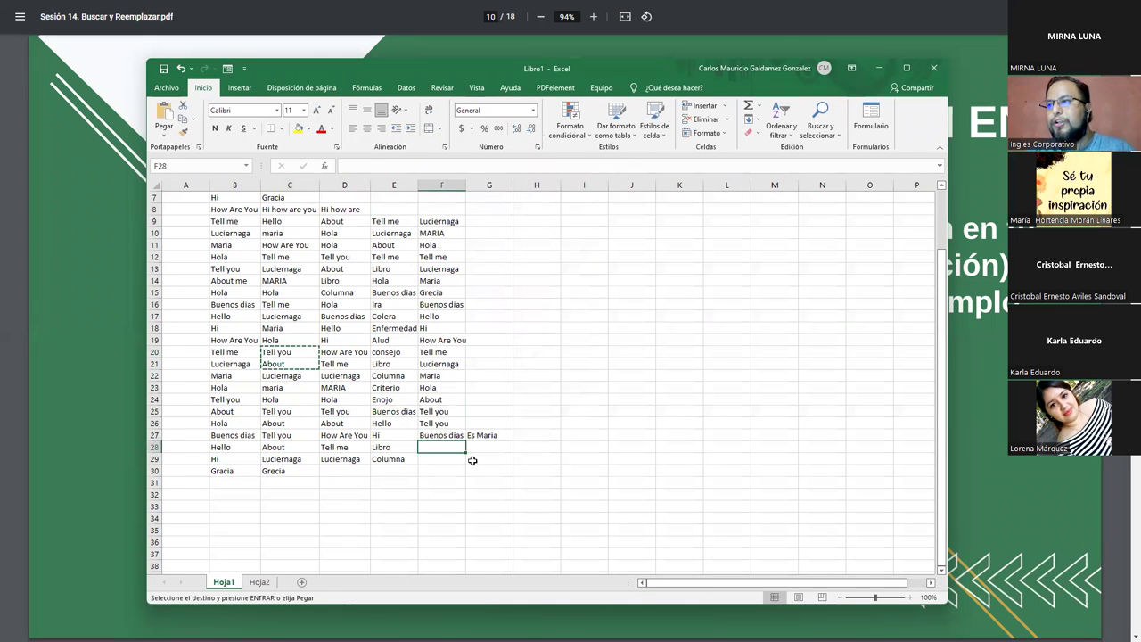
{"action": "key", "text": "ctrl+v"}
Step: Move the Es Maria formula from G27 to D30
{"action": "left_click", "coordinate": [488, 437]}
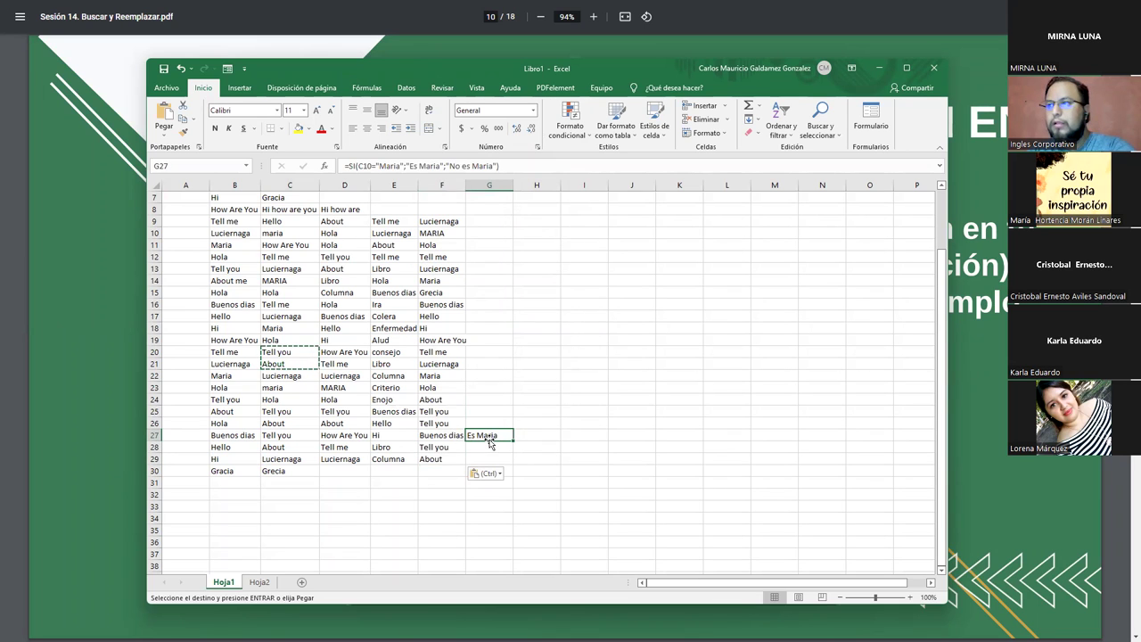
{"action": "left_click_drag", "start_coordinate": [489, 443], "coordinate": [343, 479]}
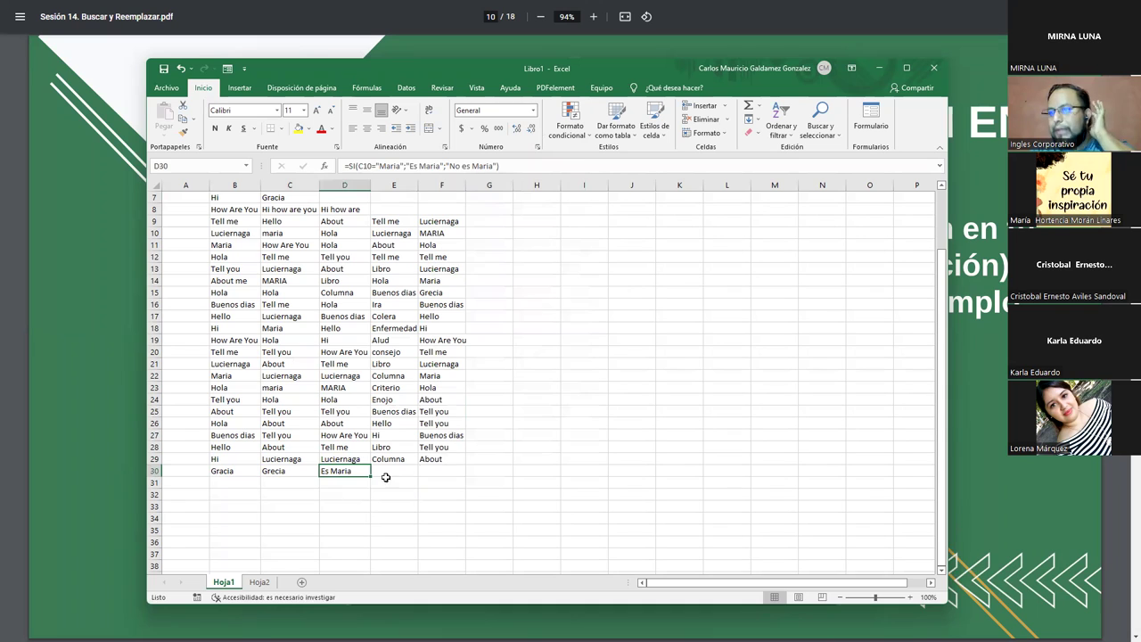
{"action": "left_click", "coordinate": [295, 468]}
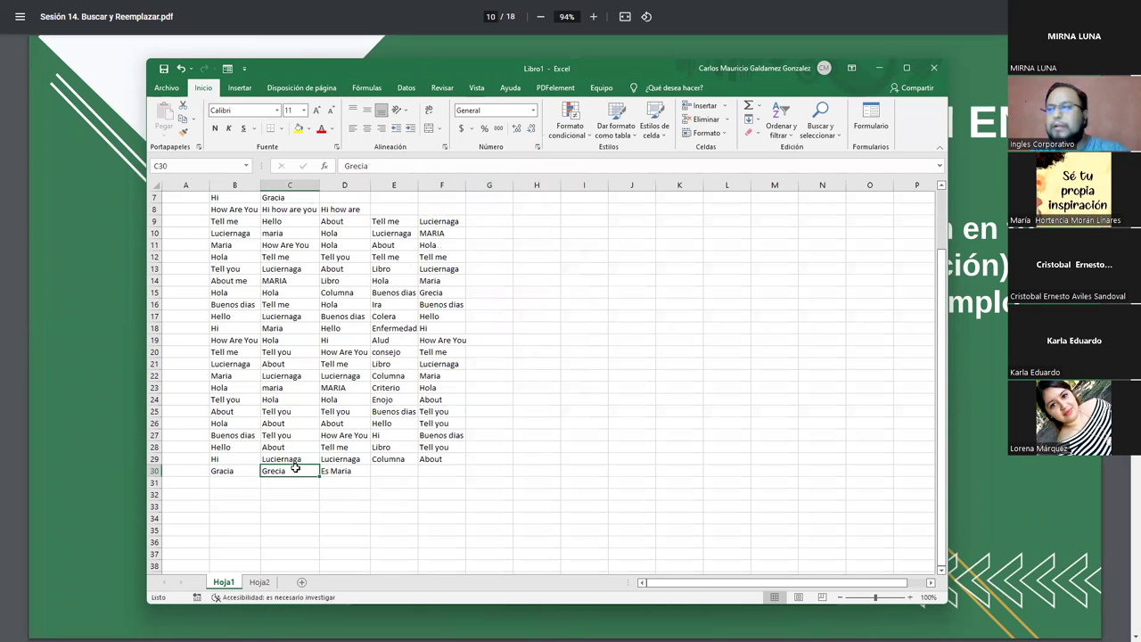
{"action": "left_click", "coordinate": [820, 130]}
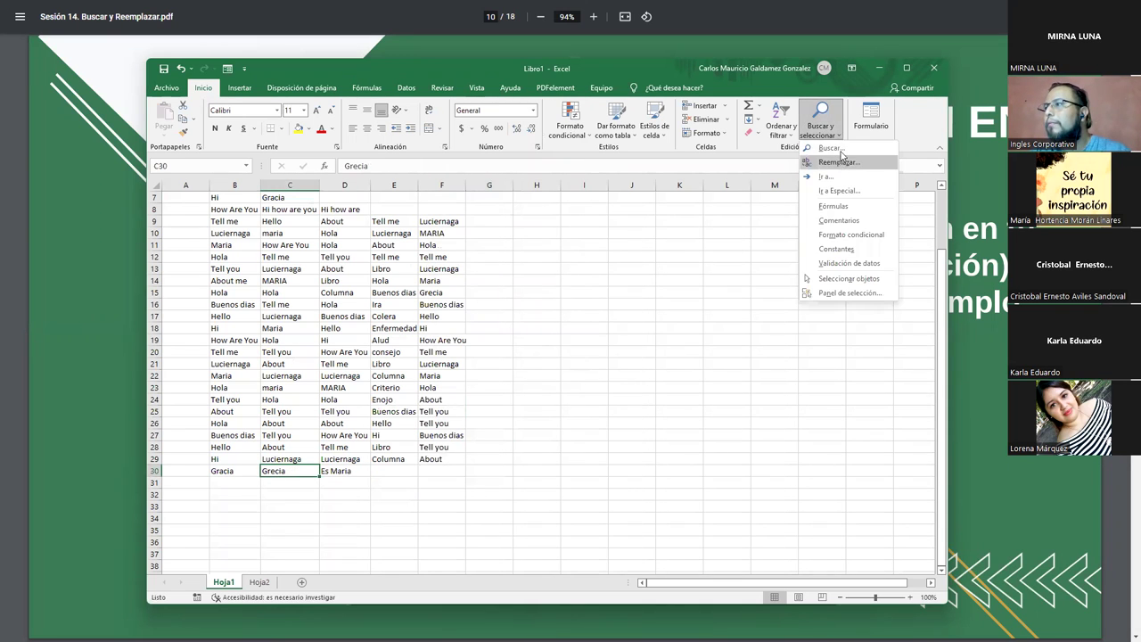
Step: Find all Gr?cia matches (C7, B30, F15, C30), then select the pattern to replace it
{"action": "left_click", "coordinate": [840, 157]}
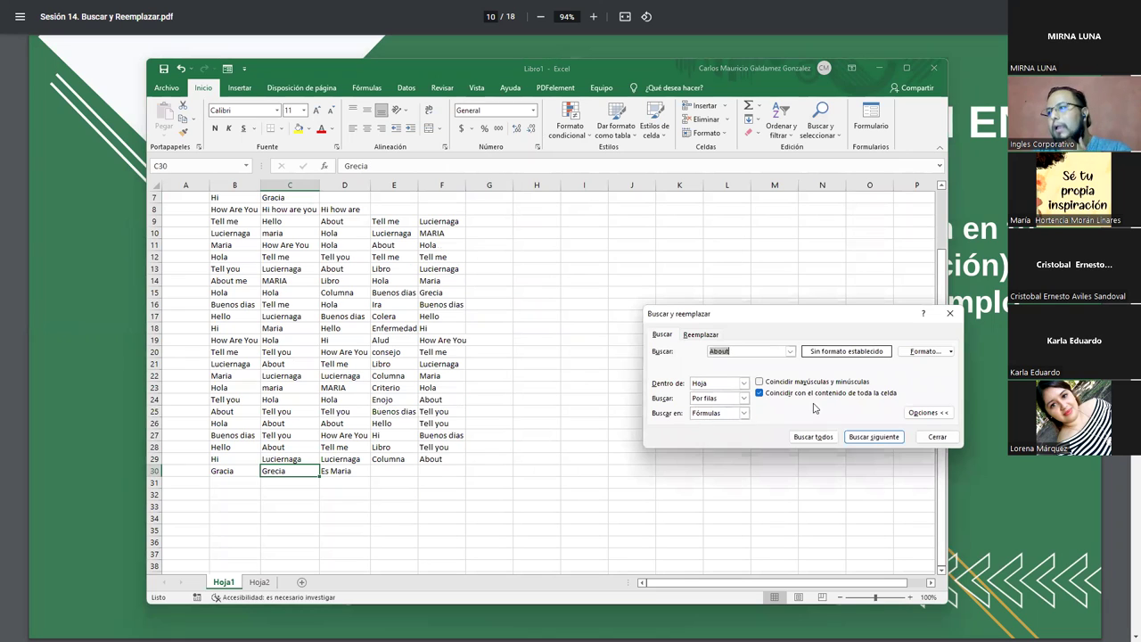
{"action": "left_click", "coordinate": [919, 415]}
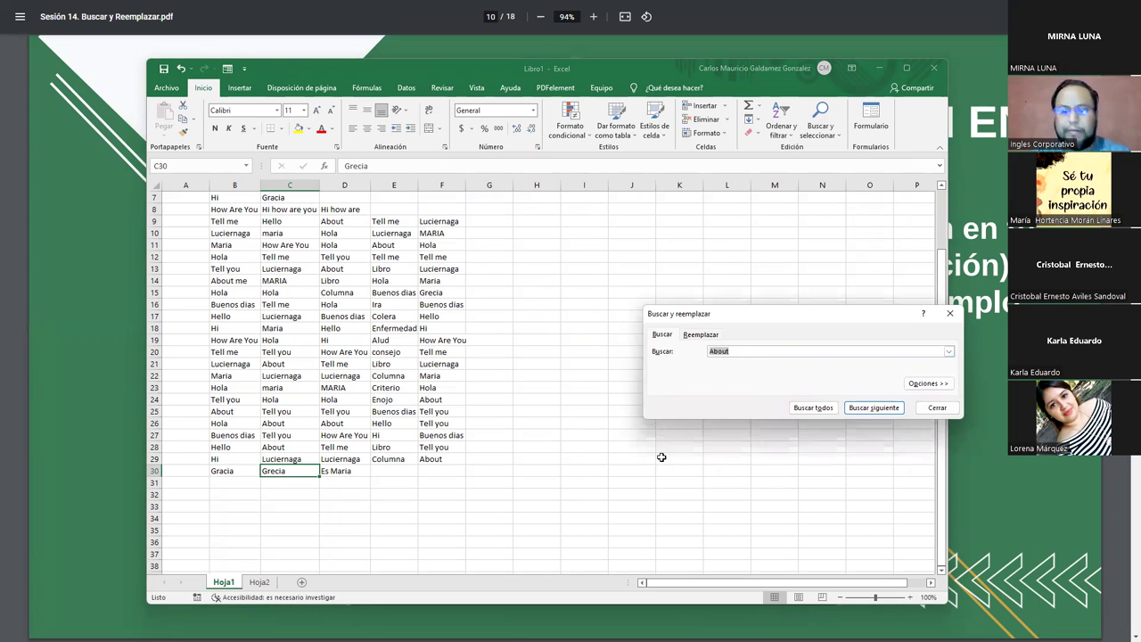
{"action": "type", "text": "G"}
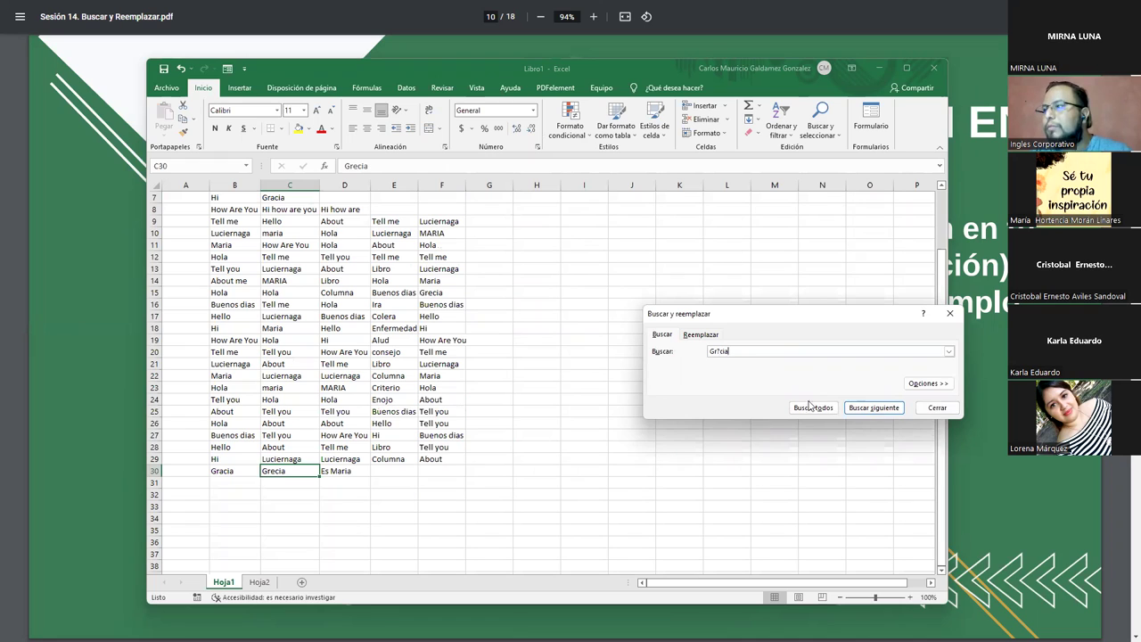
{"action": "left_click", "coordinate": [812, 407]}
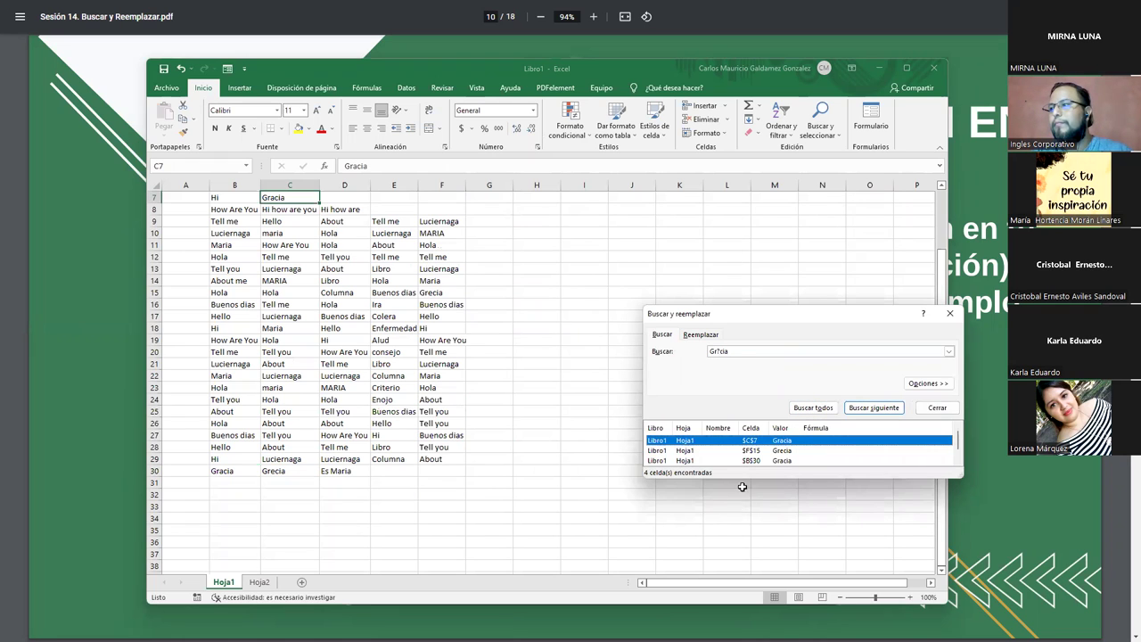
{"action": "left_click_drag", "start_coordinate": [753, 479], "coordinate": [705, 542]}
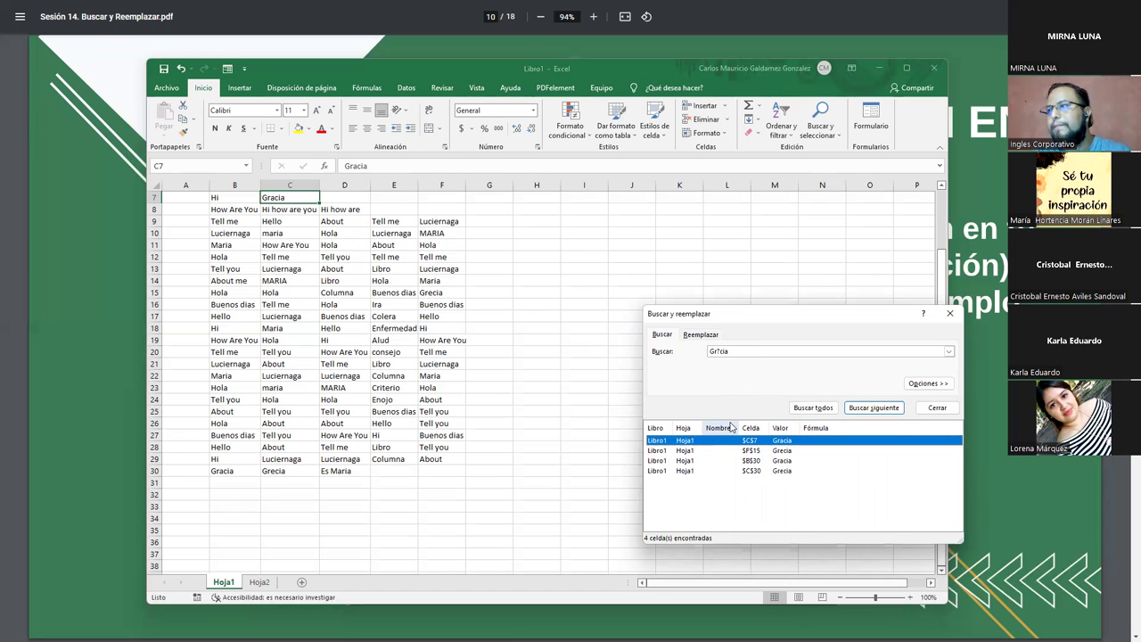
{"action": "key", "text": "Tab"}
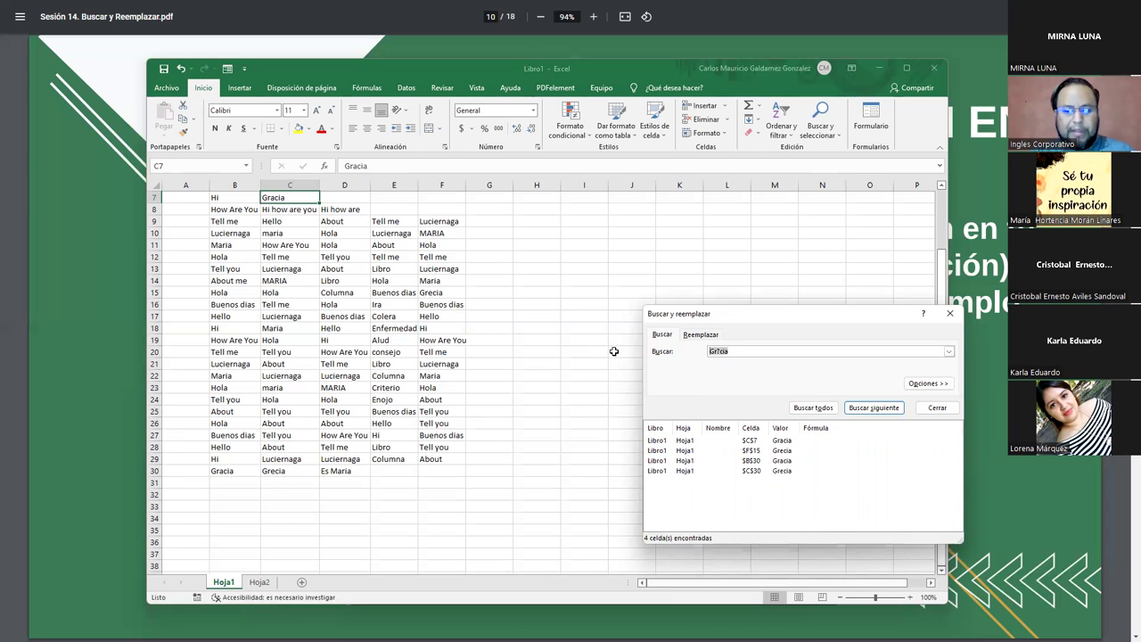
Step: List every cell beginning with H using the H* wildcard, enlarging the results list
{"action": "type", "text": "H"}
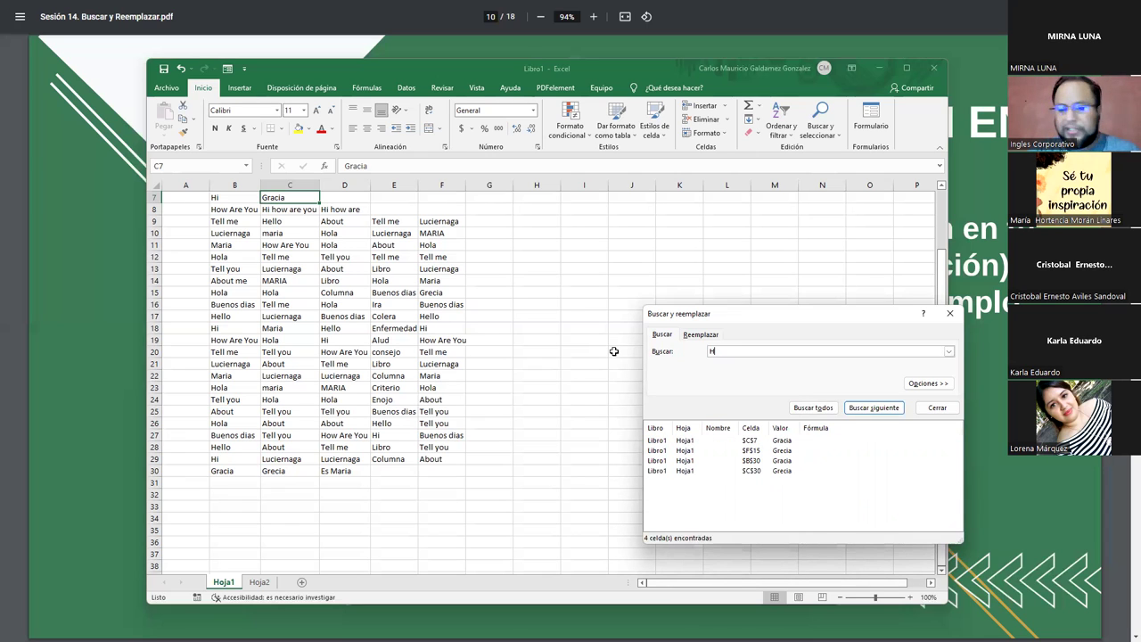
{"action": "type", "text": "i"}
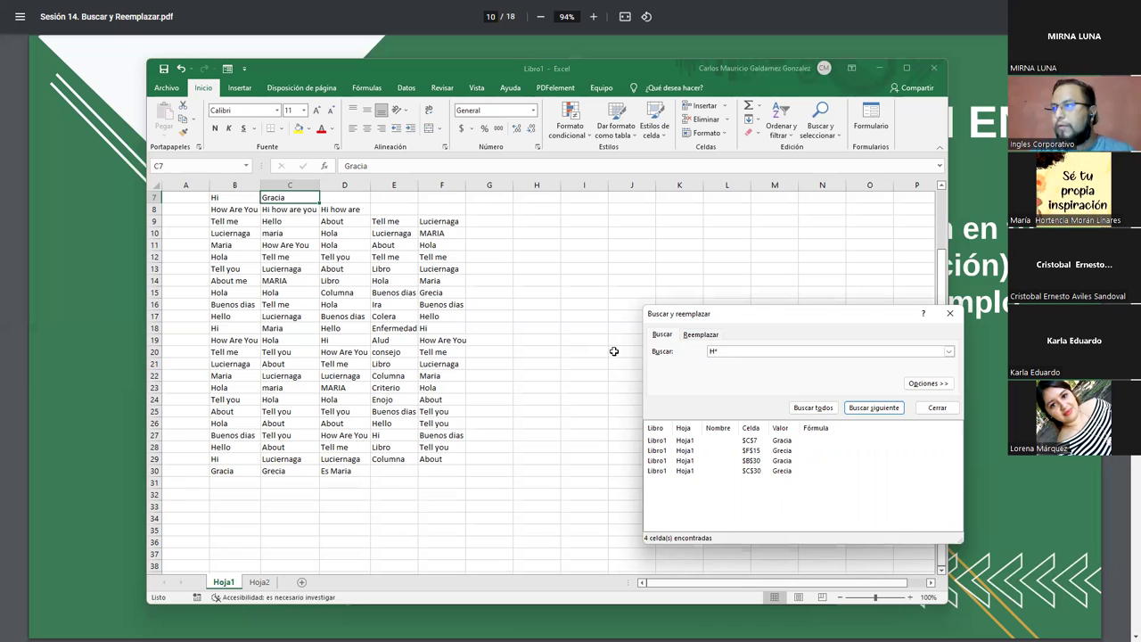
{"action": "left_click", "coordinate": [796, 408]}
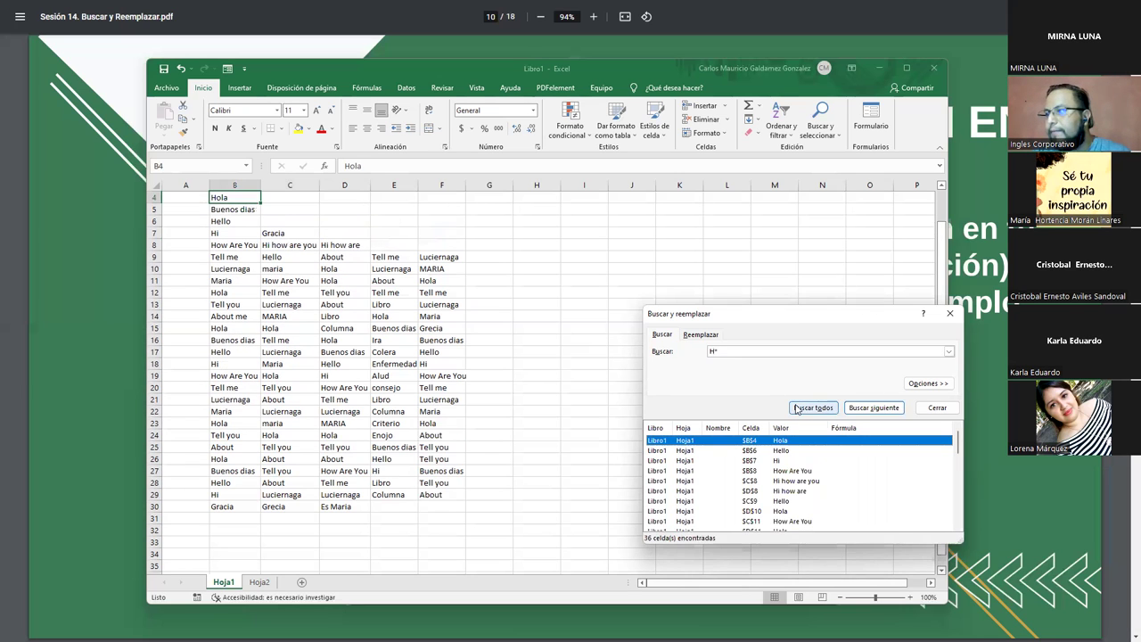
{"action": "left_click_drag", "start_coordinate": [764, 318], "coordinate": [692, 217]}
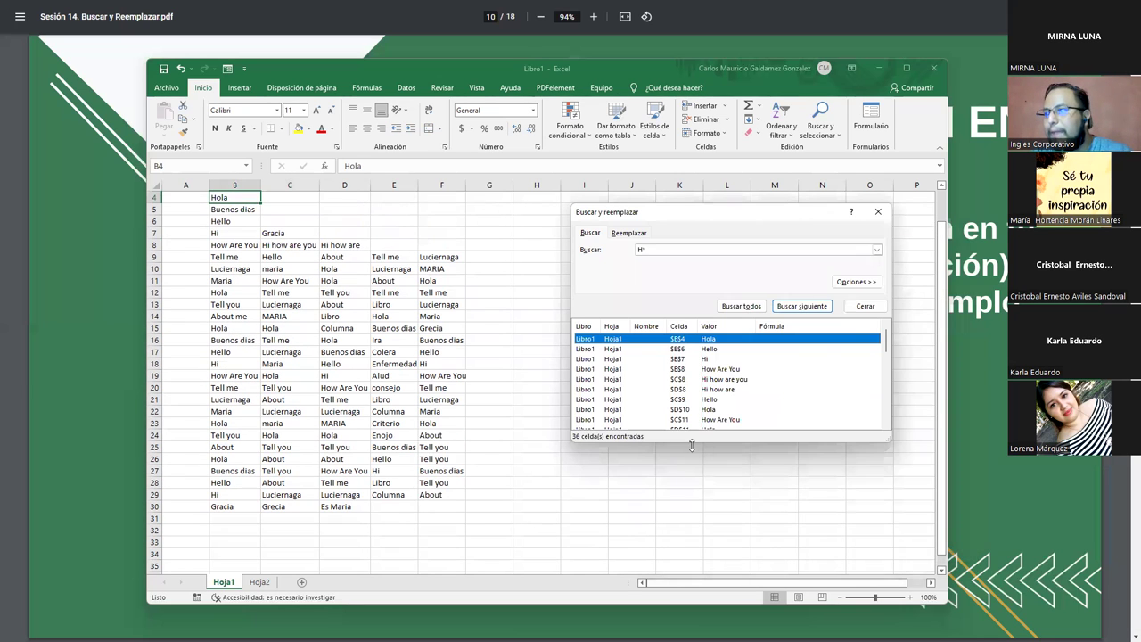
{"action": "left_click_drag", "start_coordinate": [691, 444], "coordinate": [691, 554]}
{"action": "scroll", "coordinate": [709, 517], "scroll_direction": "down", "scroll_amount": 3}
{"action": "scroll", "coordinate": [713, 522], "scroll_direction": "up", "scroll_amount": 2}
{"action": "scroll", "coordinate": [722, 508], "scroll_direction": "up", "scroll_amount": 3}
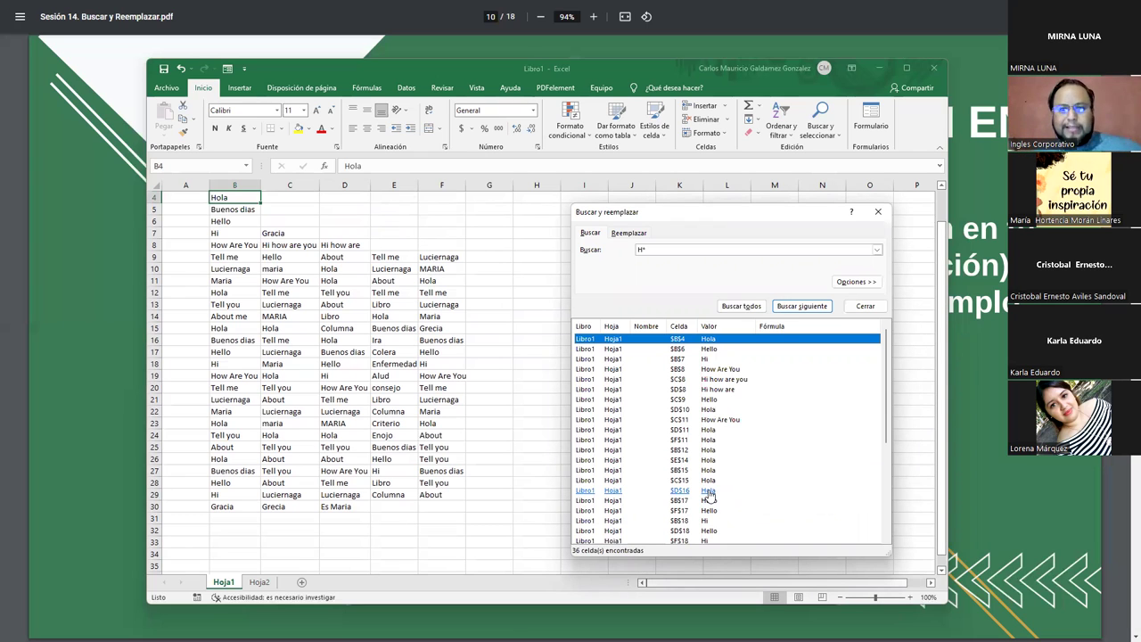
Step: Search M* and list every cell beginning with M
{"action": "left_click", "coordinate": [642, 254]}
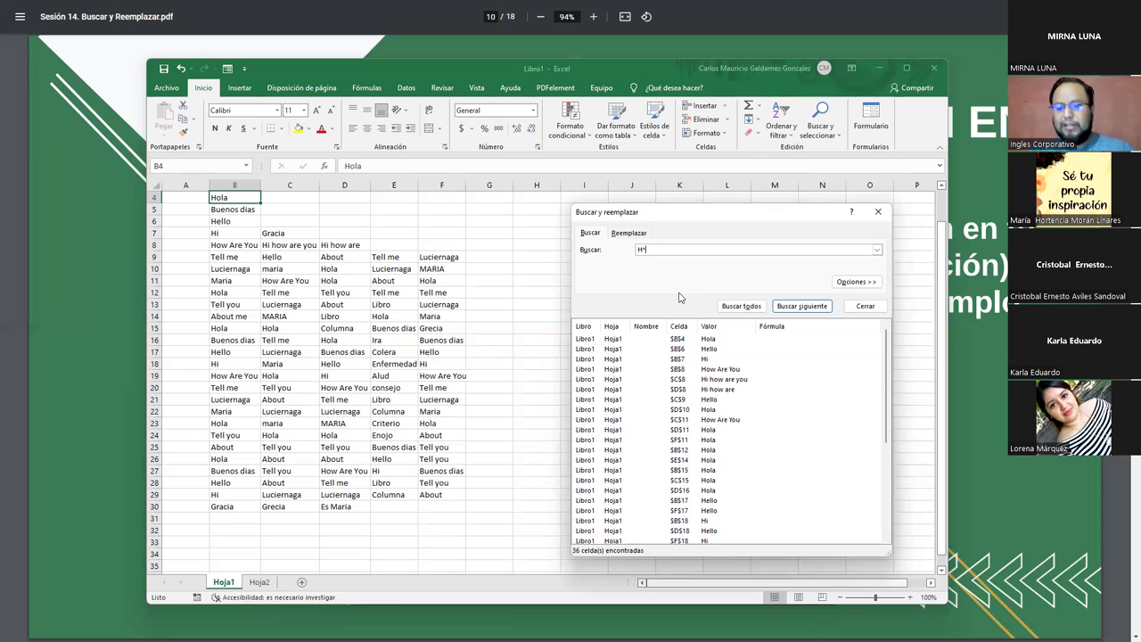
{"action": "type", "text": "M"}
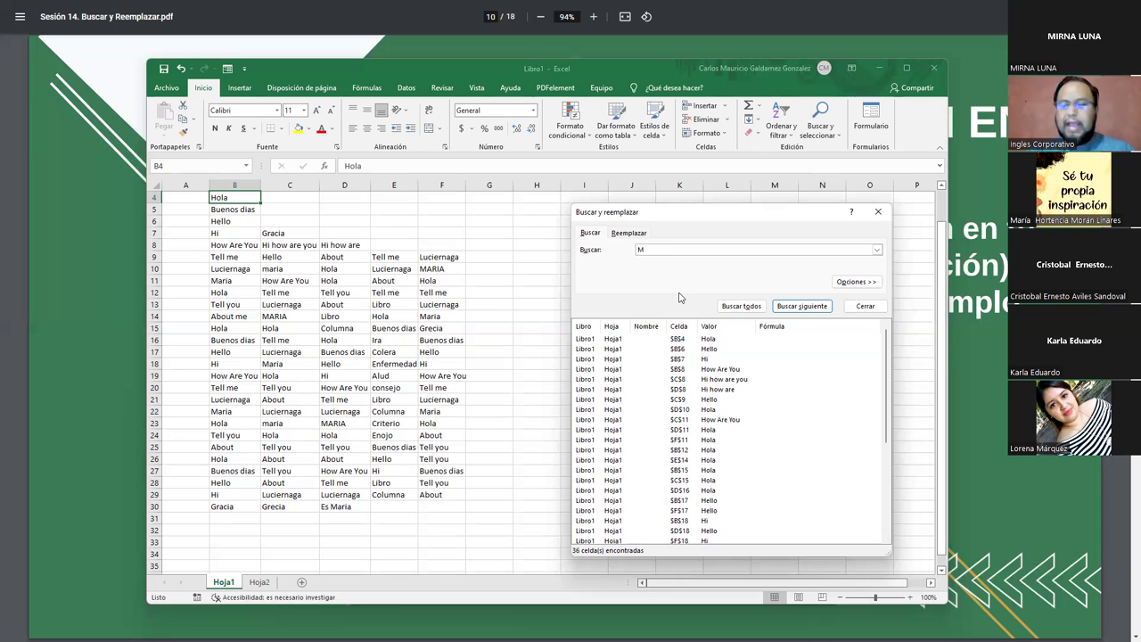
{"action": "key", "text": "Return"}
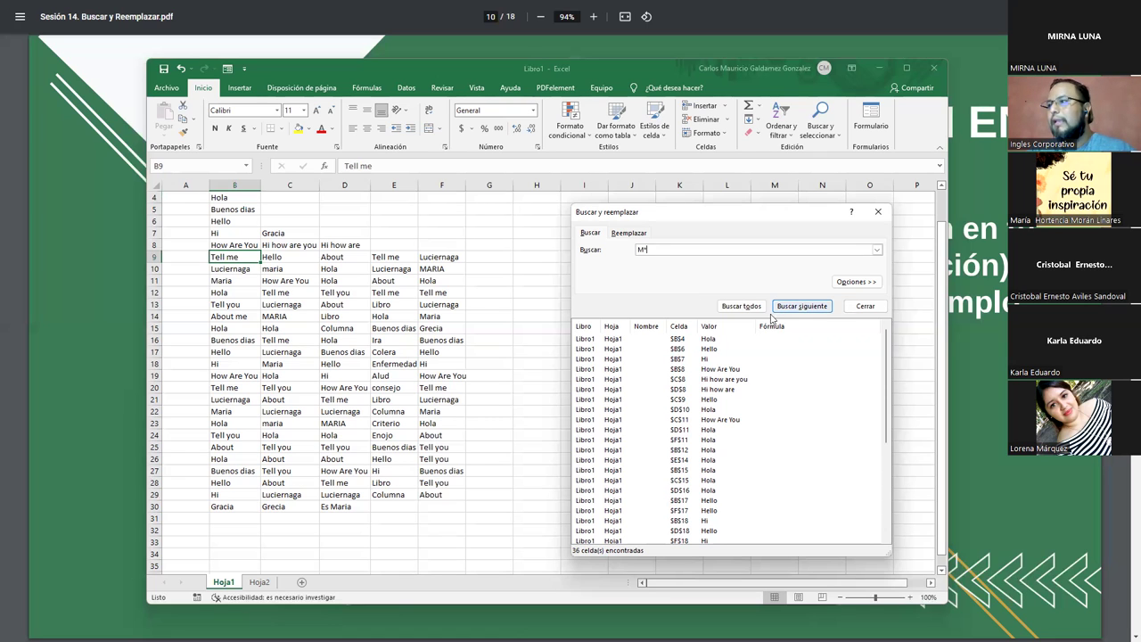
{"action": "left_click", "coordinate": [738, 307]}
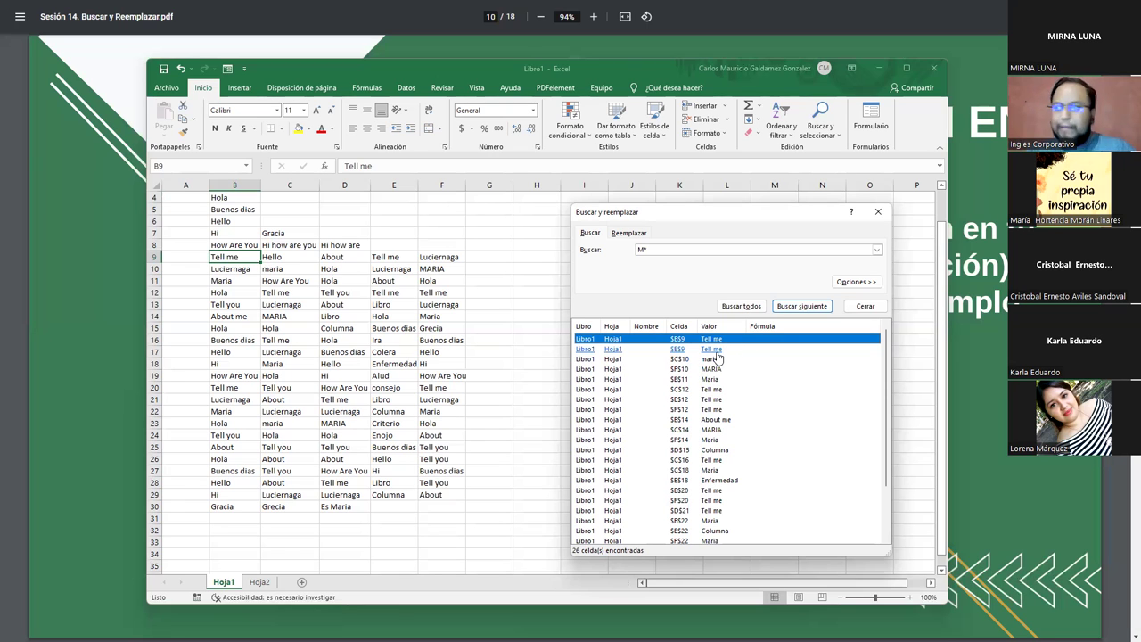
{"action": "scroll", "coordinate": [735, 442], "scroll_direction": "down", "scroll_amount": 1}
{"action": "scroll", "coordinate": [724, 459], "scroll_direction": "down", "scroll_amount": 2}
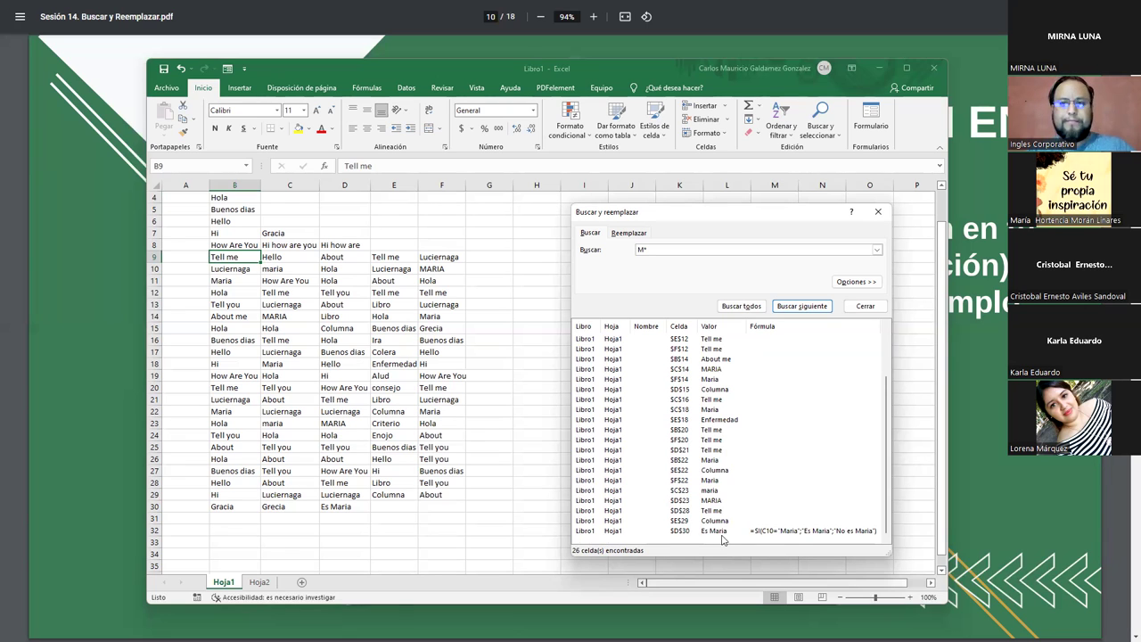
{"action": "key", "text": "Home"}
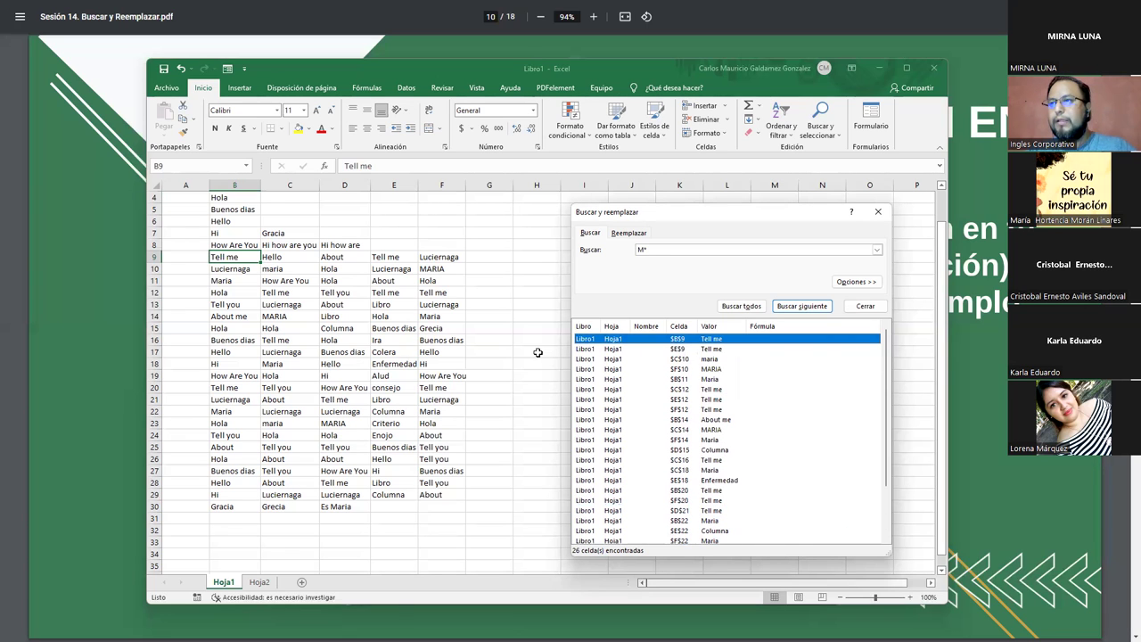
Step: Search A* and list all 76 cells beginning with A
{"action": "key", "text": "Tab"}
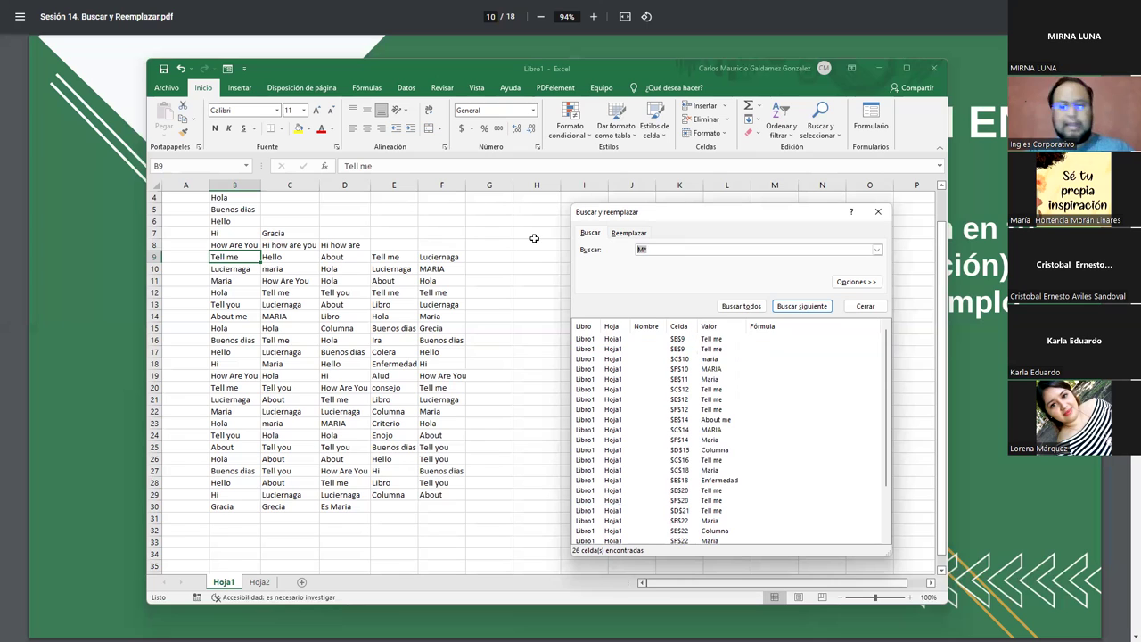
{"action": "type", "text": "A*"}
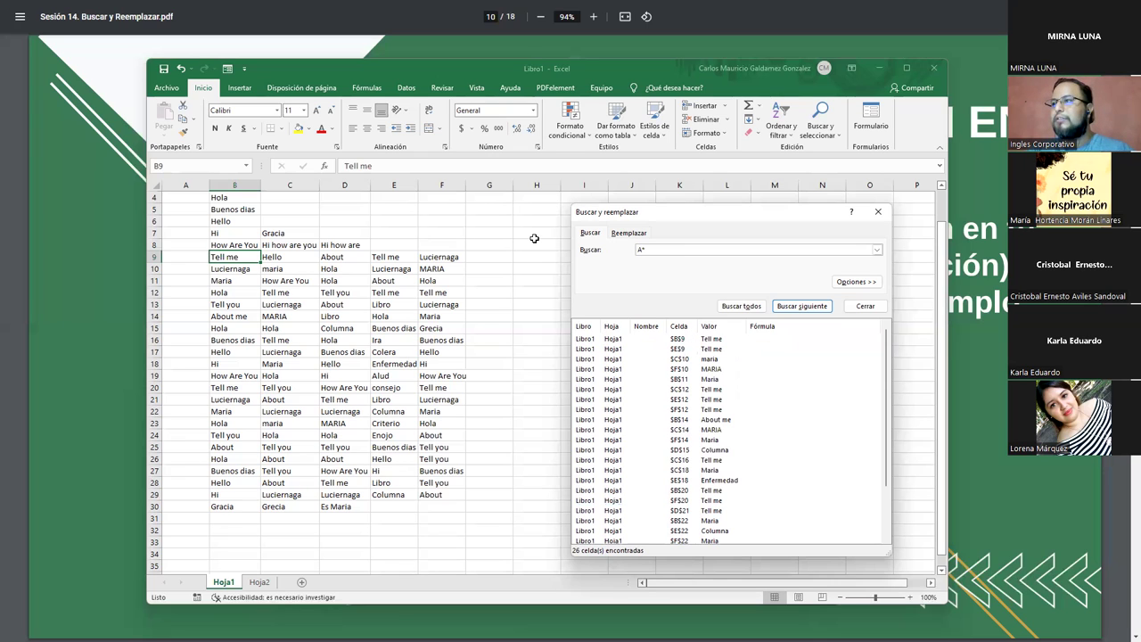
{"action": "key", "text": "Return"}
{"action": "left_click", "coordinate": [737, 314]}
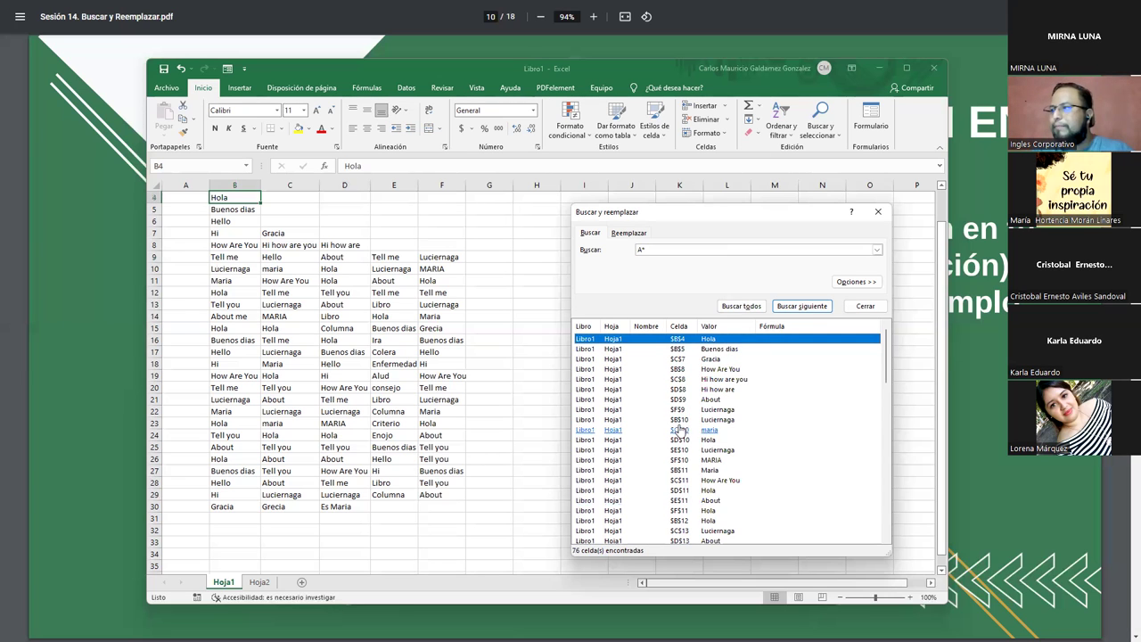
{"action": "scroll", "coordinate": [681, 435], "scroll_direction": "down", "scroll_amount": 5}
{"action": "scroll", "coordinate": [708, 450], "scroll_direction": "down", "scroll_amount": 6}
{"action": "scroll", "coordinate": [726, 468], "scroll_direction": "down", "scroll_amount": 5}
{"action": "scroll", "coordinate": [726, 468], "scroll_direction": "down", "scroll_amount": 2}
{"action": "scroll", "coordinate": [726, 468], "scroll_direction": "down", "scroll_amount": 1}
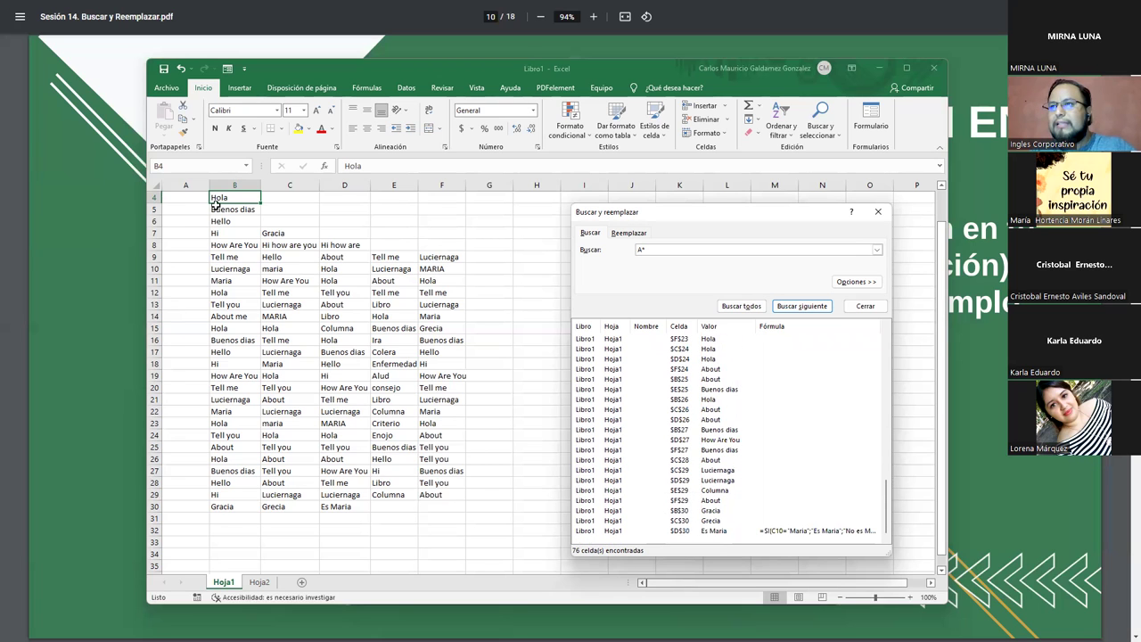
Step: Select the ranges B4:B30 and E9:F29 on the sheet
{"action": "mouse_move", "coordinate": [215, 204]}
{"action": "left_mouse_down"}
{"action": "mouse_move", "coordinate": [238, 501]}
{"action": "mouse_move", "coordinate": [332, 234]}
{"action": "mouse_move", "coordinate": [442, 316]}
{"action": "left_mouse_up"}
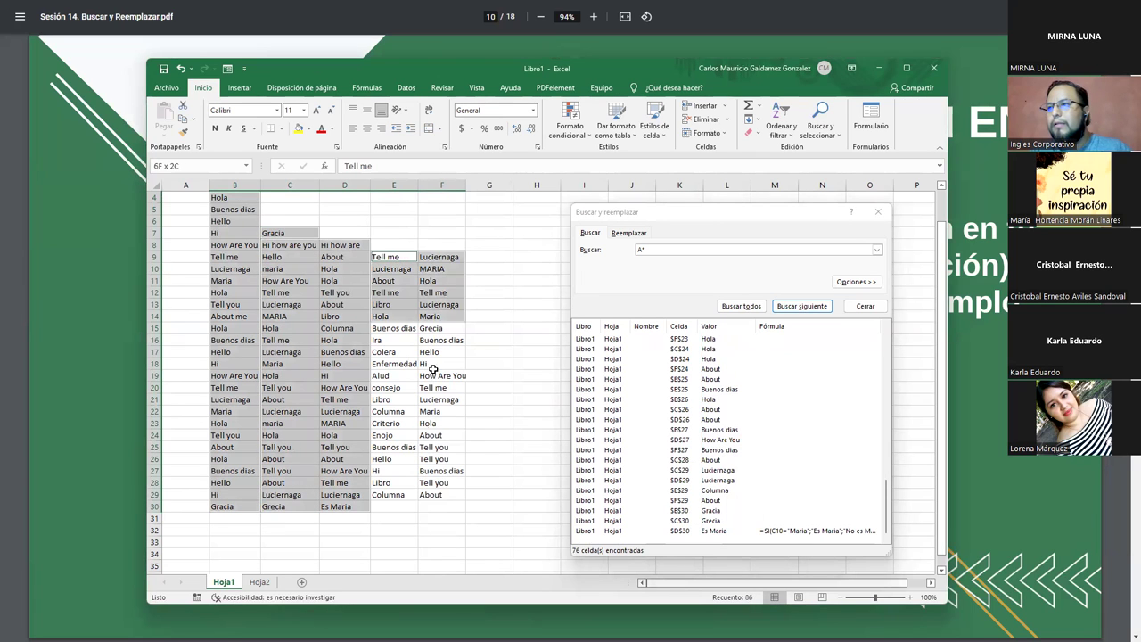
{"action": "left_click_drag", "start_coordinate": [433, 369], "coordinate": [430, 495]}
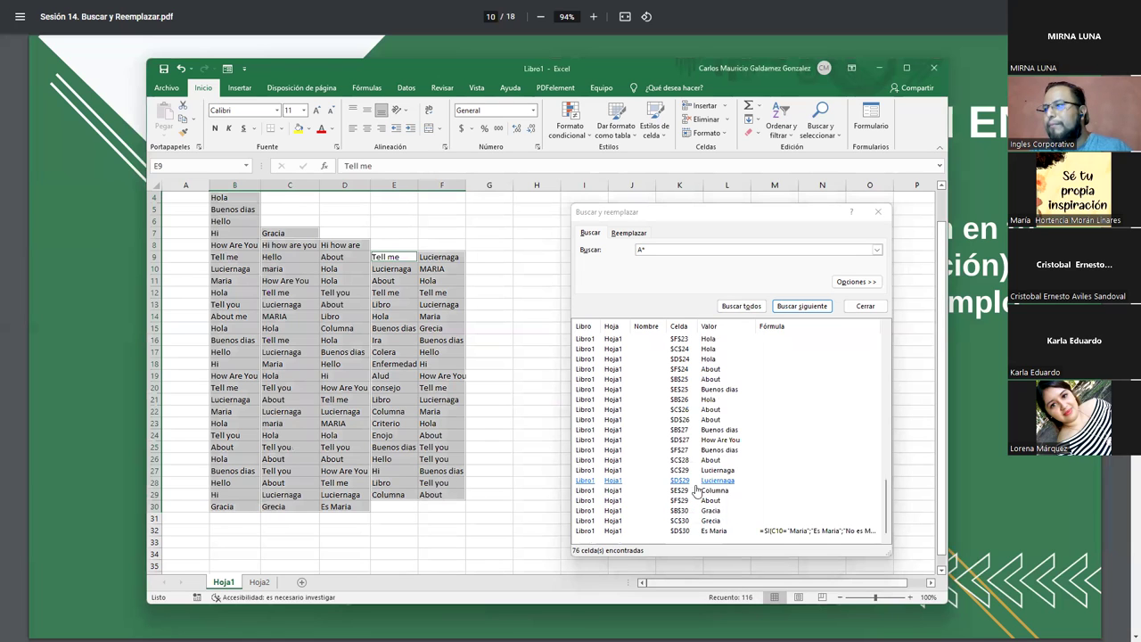
{"action": "scroll", "coordinate": [691, 495], "scroll_direction": "up", "scroll_amount": 3}
{"action": "scroll", "coordinate": [682, 502], "scroll_direction": "up", "scroll_amount": 4}
{"action": "scroll", "coordinate": [678, 486], "scroll_direction": "up", "scroll_amount": 4}
{"action": "scroll", "coordinate": [676, 472], "scroll_direction": "up", "scroll_amount": 4}
{"action": "scroll", "coordinate": [669, 450], "scroll_direction": "up", "scroll_amount": 4}
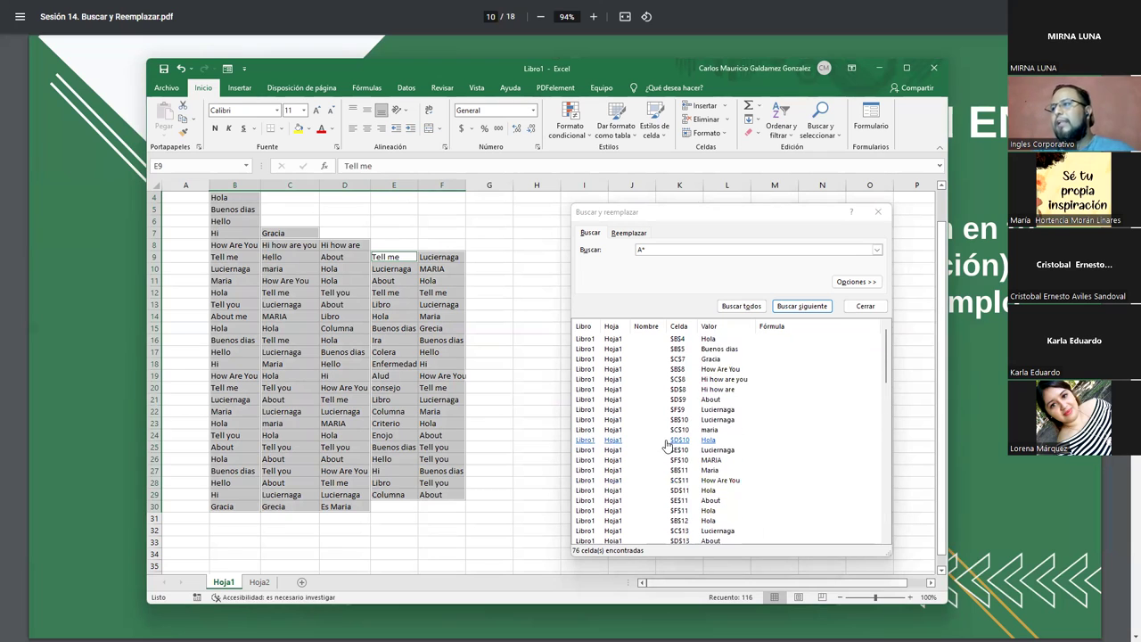
{"action": "left_click", "coordinate": [667, 250]}
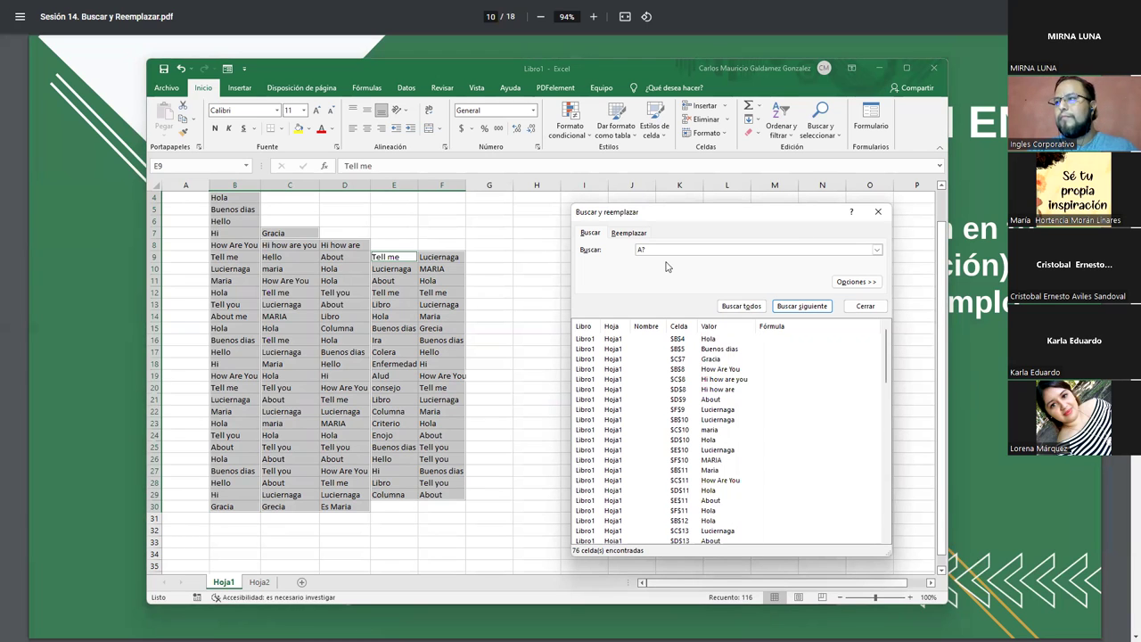
Step: Search for the A??ud pattern, which finds no matching cells
{"action": "type", "text": "??"}
{"action": "key", "text": "Return"}
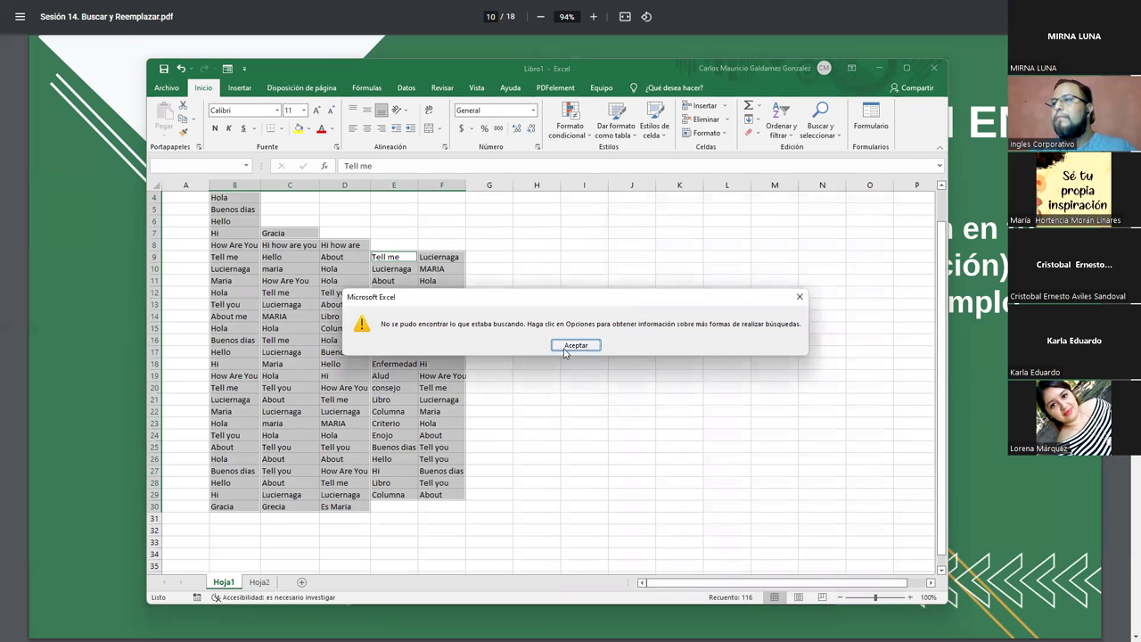
{"action": "left_click", "coordinate": [564, 349]}
{"action": "left_click", "coordinate": [724, 310]}
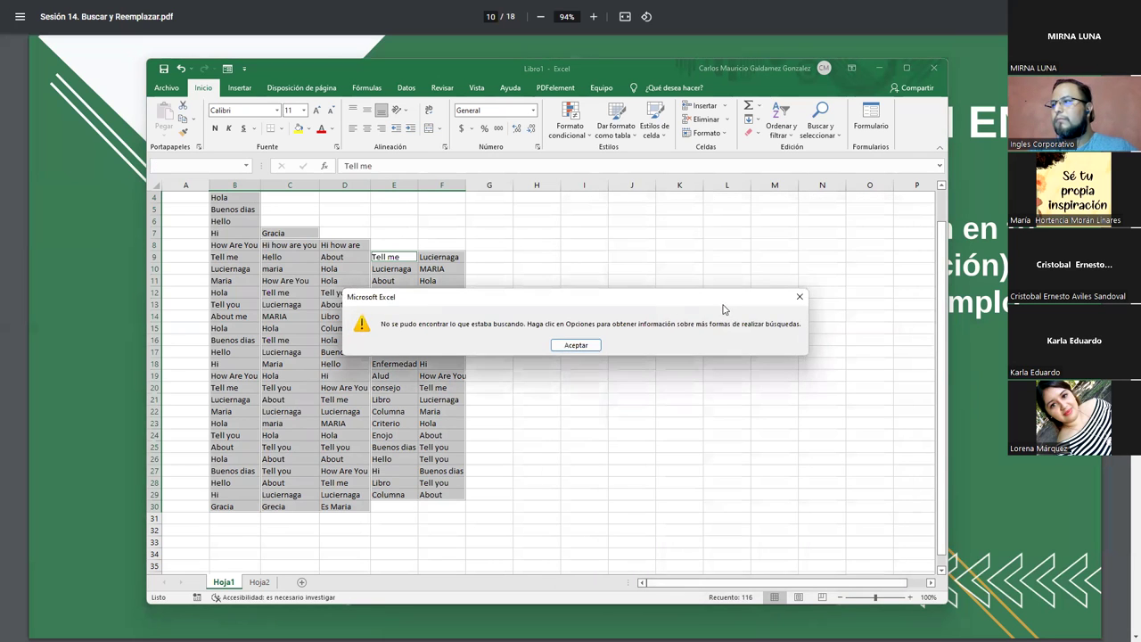
{"action": "left_click", "coordinate": [579, 349]}
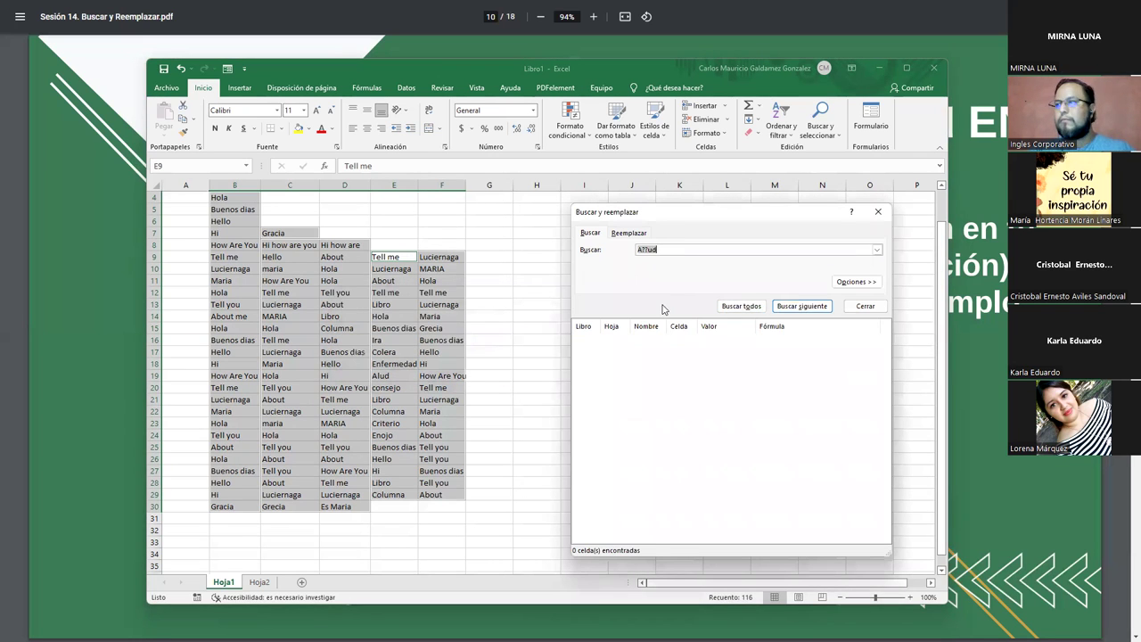
Step: Shorten the pattern to A?ud and list its single match, Alud in E19
{"action": "key", "text": "End"}
{"action": "key", "text": "BackSpace"}
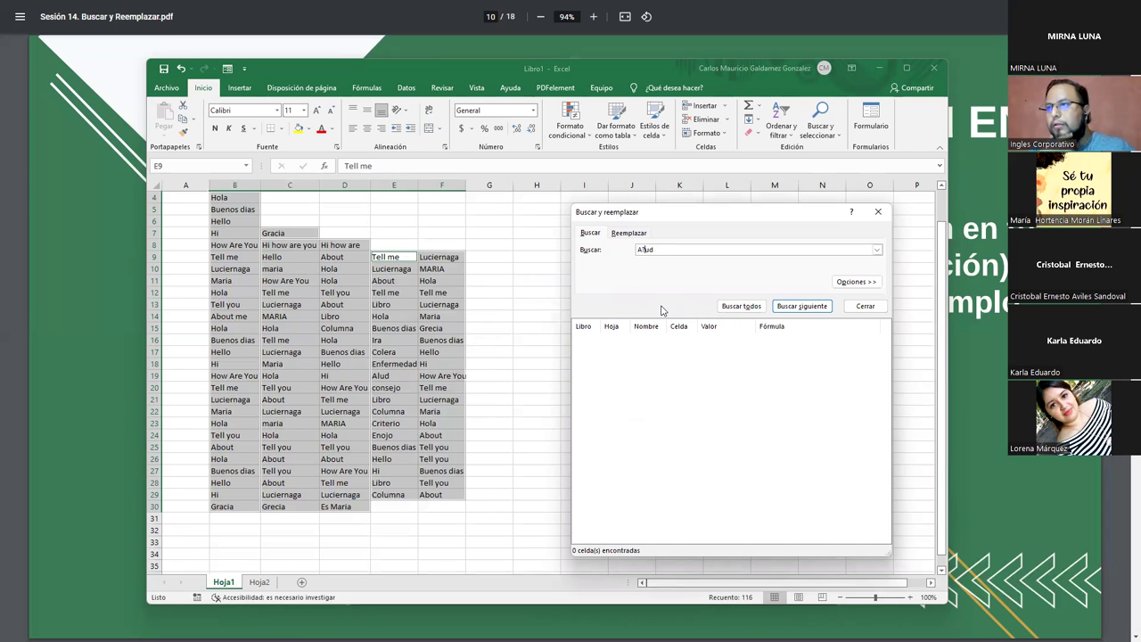
{"action": "key", "text": "Return"}
{"action": "left_click", "coordinate": [729, 307]}
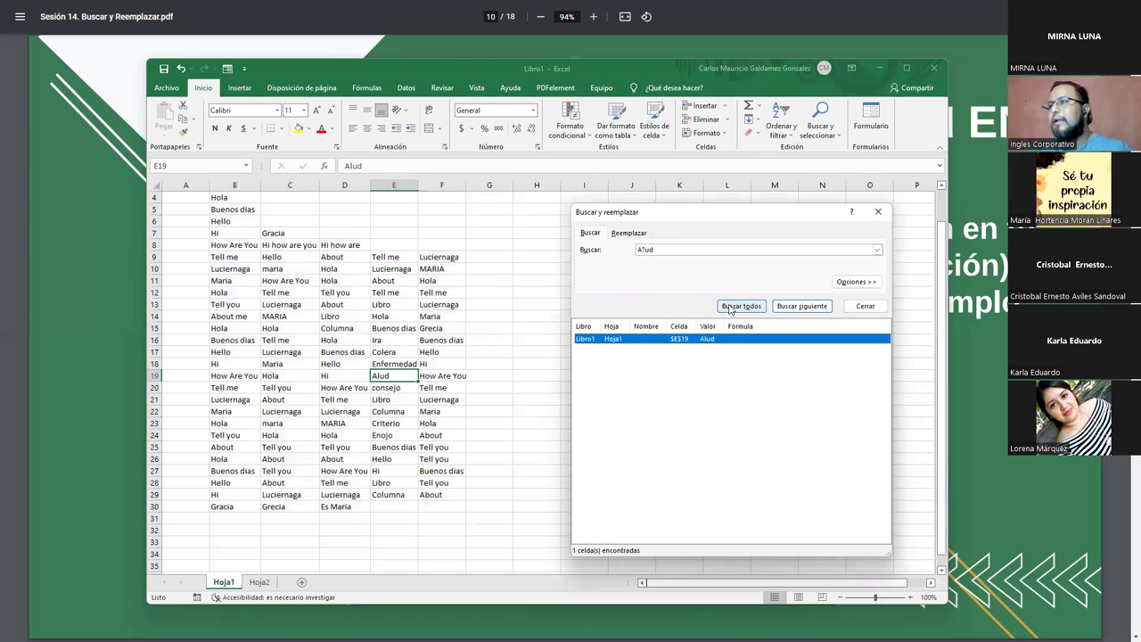
{"action": "left_click", "coordinate": [648, 250]}
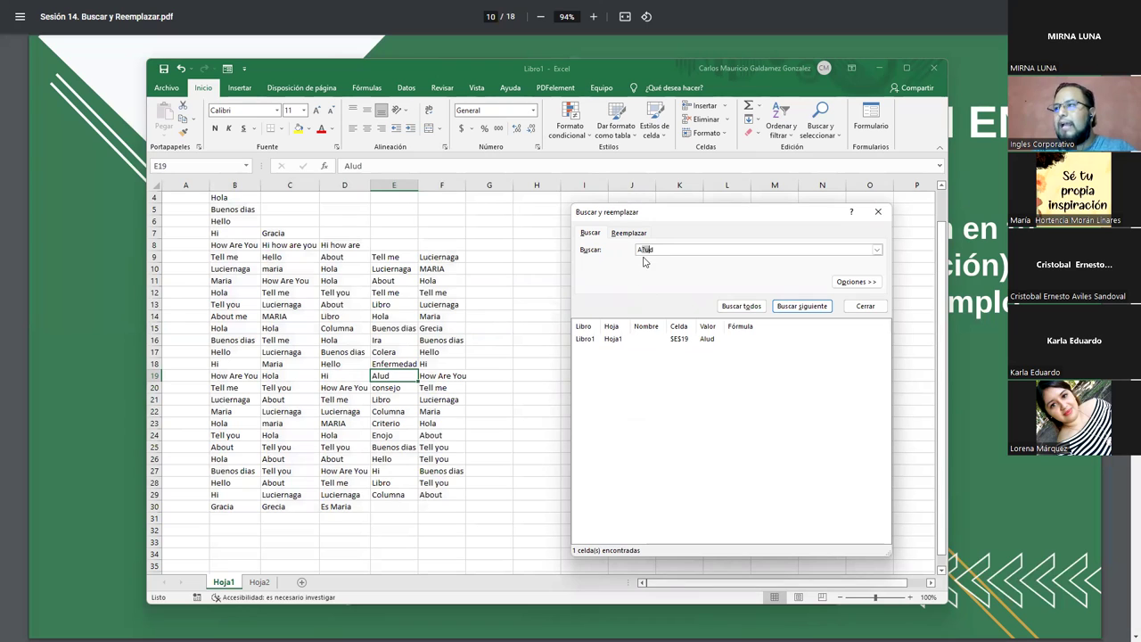
{"action": "left_click", "coordinate": [645, 249]}
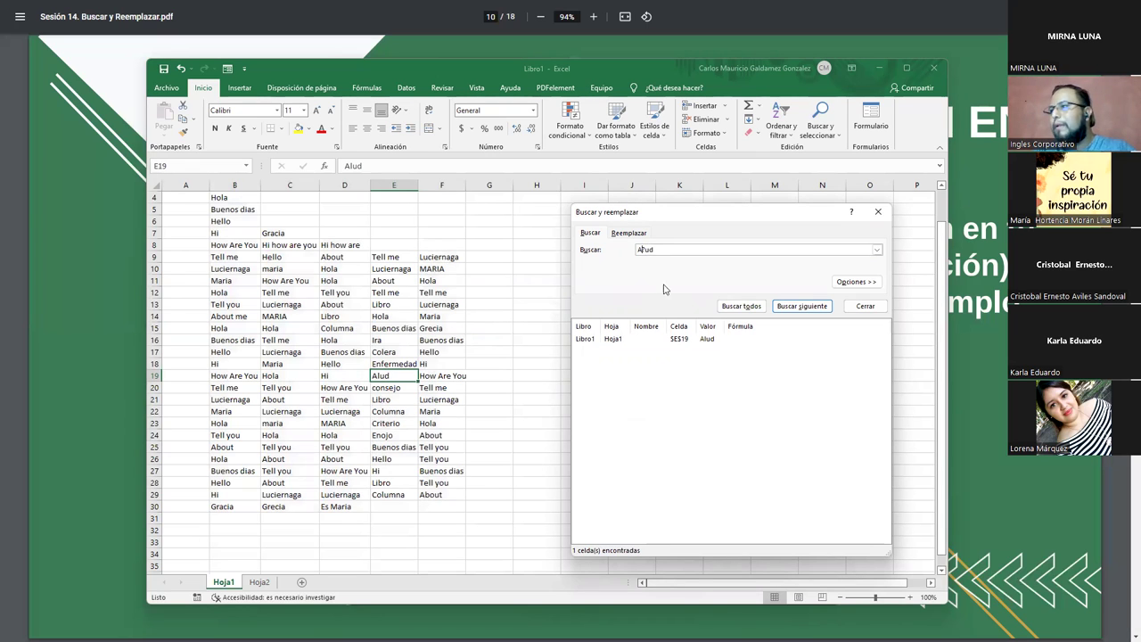
{"action": "type", "text": "?"}
{"action": "left_click", "coordinate": [741, 306]}
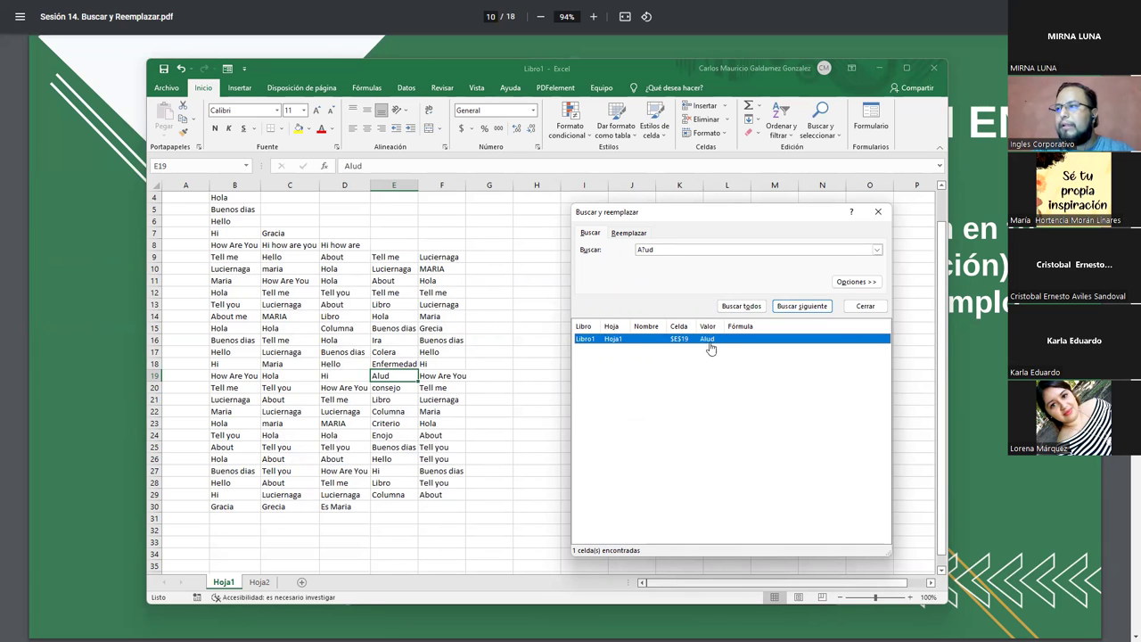
{"action": "left_click", "coordinate": [790, 309]}
{"action": "left_click", "coordinate": [753, 308]}
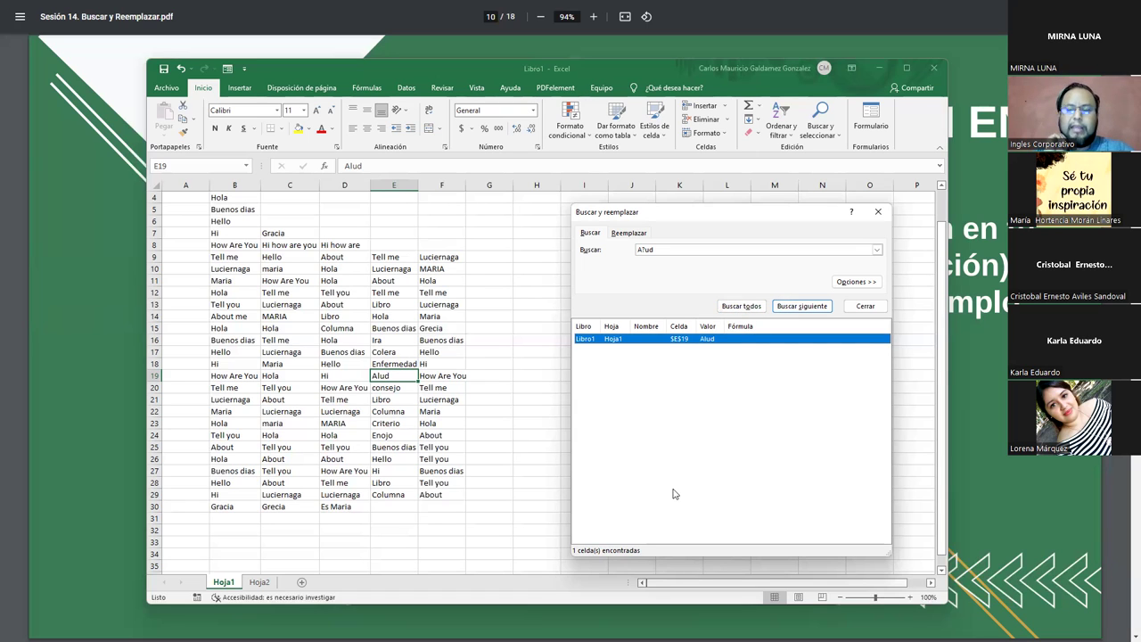
{"action": "left_click_drag", "start_coordinate": [864, 249], "coordinate": [523, 250]}
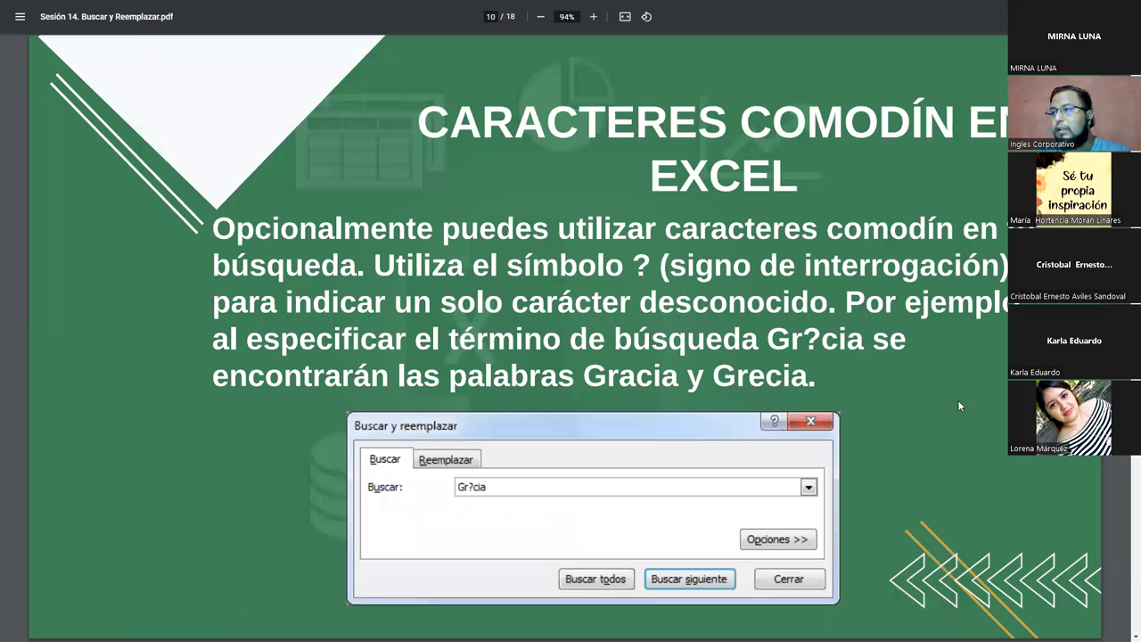
Step: Highlight 'Gracia y Grecia' on the ? wildcard slide and move to the asterisk slide
{"action": "left_click", "coordinate": [963, 406]}
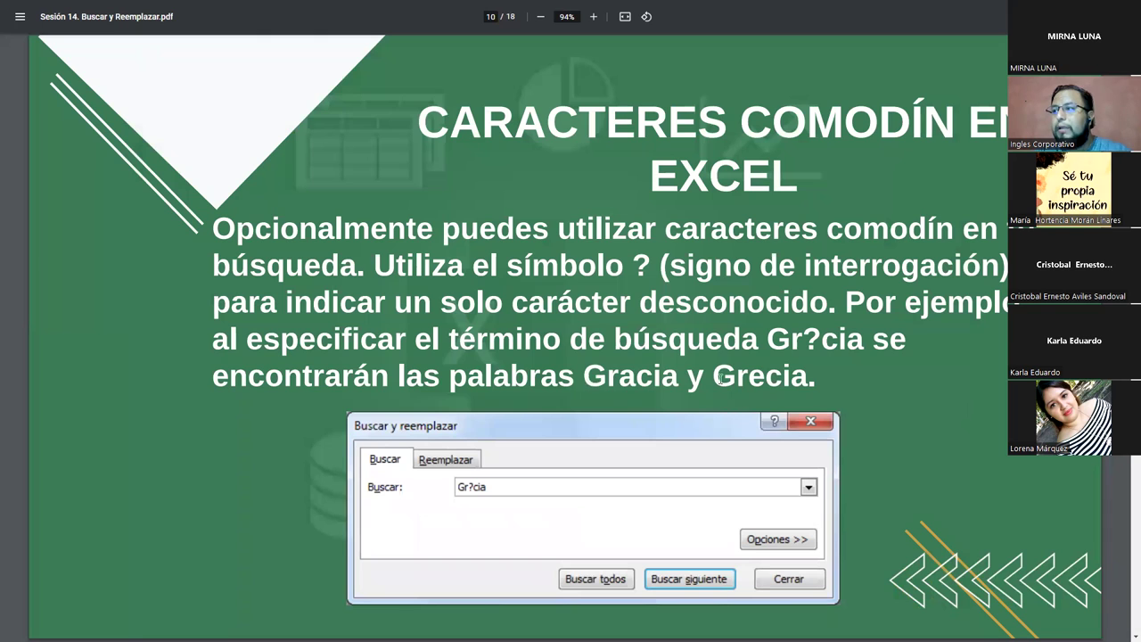
{"action": "left_click_drag", "start_coordinate": [583, 376], "coordinate": [841, 380]}
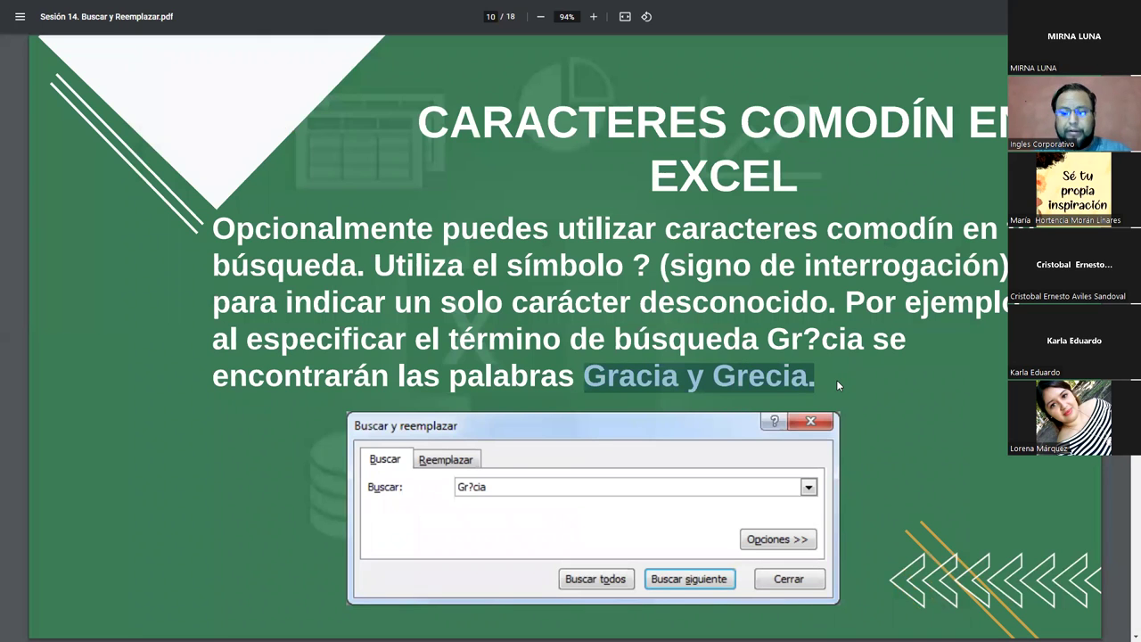
{"action": "key", "text": "Right"}
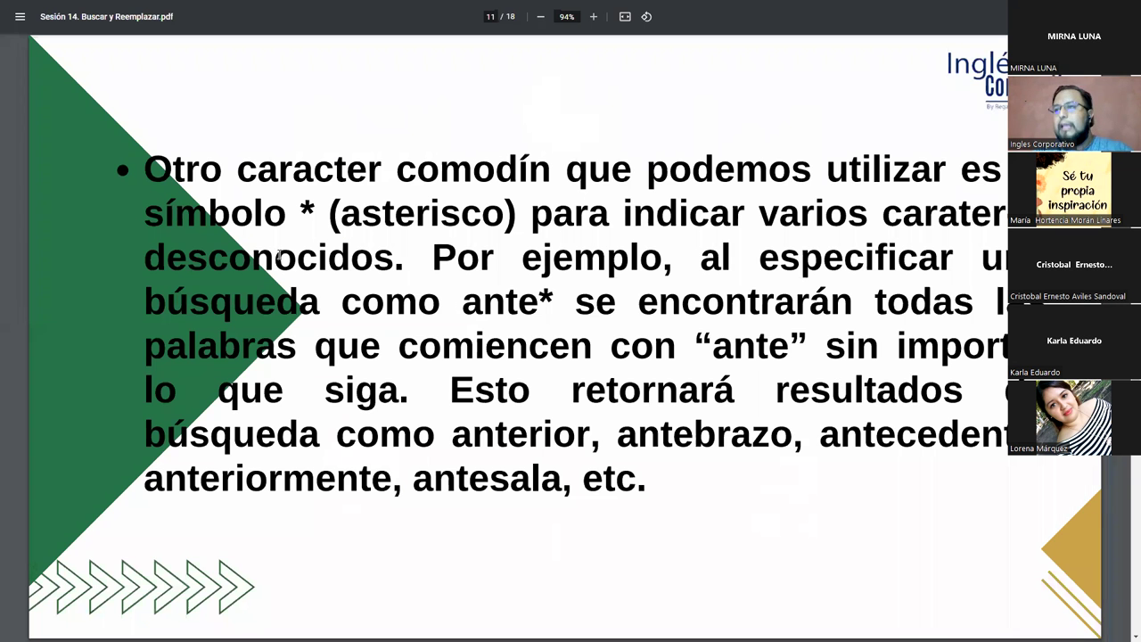
Step: Highlight the asterisk and the ante prefix in the ante* example words, then return to Excel
{"action": "double_click", "coordinate": [305, 208]}
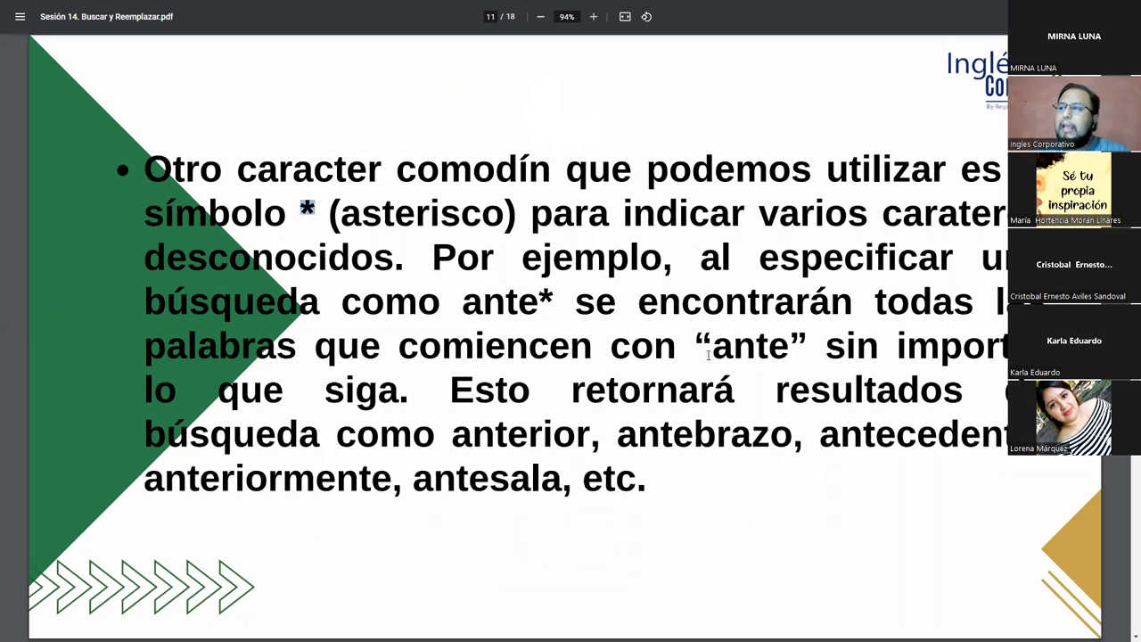
{"action": "left_click_drag", "start_coordinate": [710, 350], "coordinate": [787, 360]}
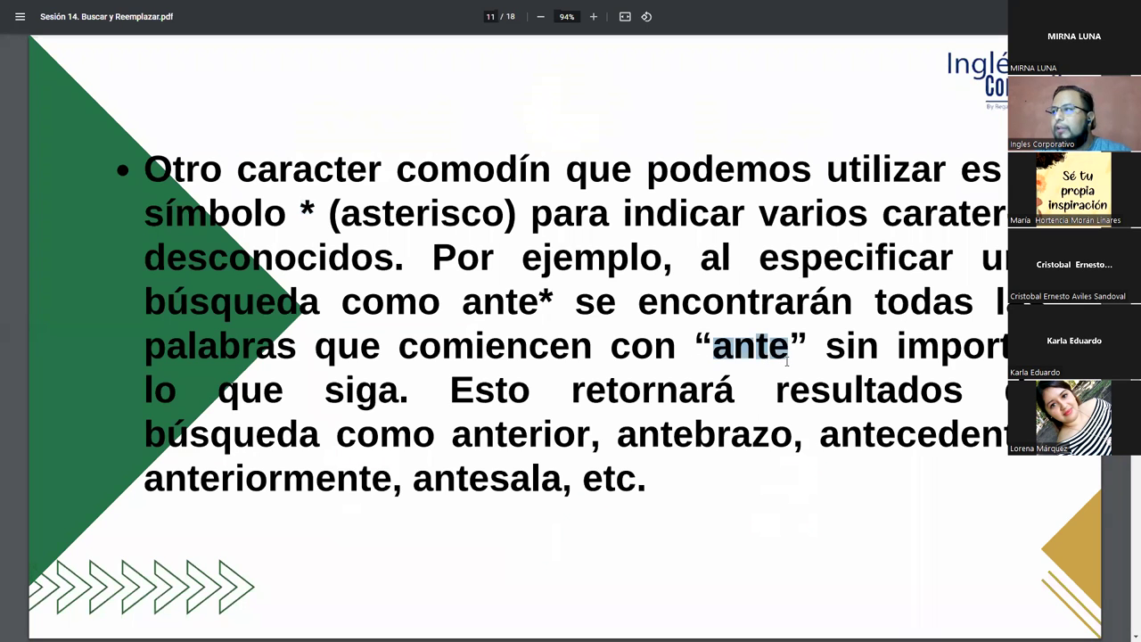
{"action": "double_click", "coordinate": [546, 299]}
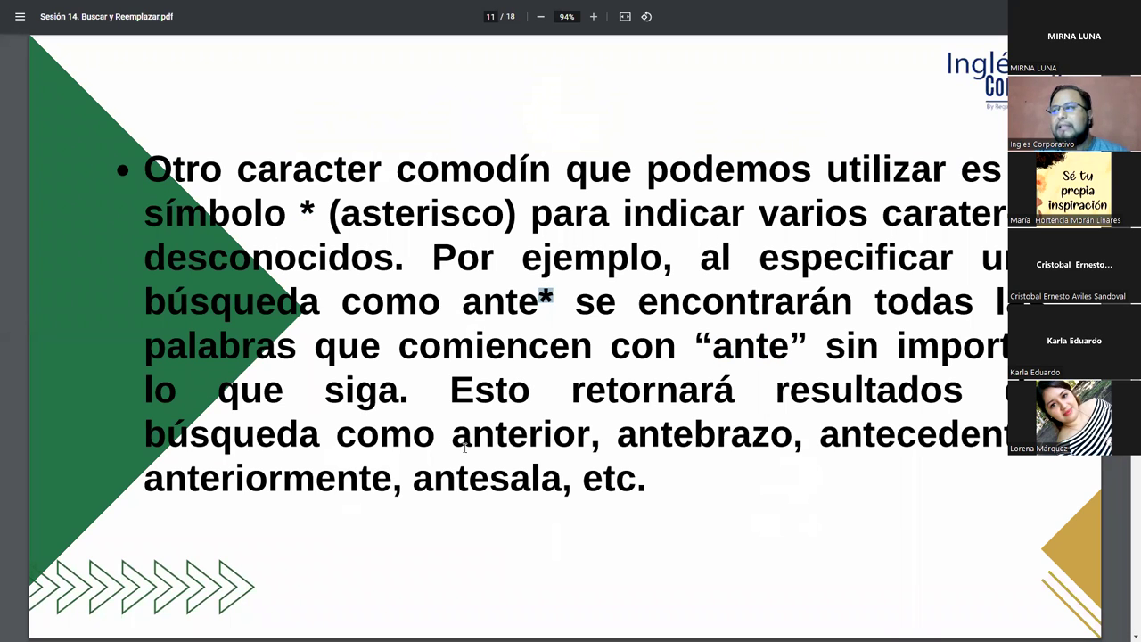
{"action": "left_click_drag", "start_coordinate": [453, 435], "coordinate": [709, 435]}
{"action": "left_click_drag", "start_coordinate": [820, 435], "coordinate": [882, 441]}
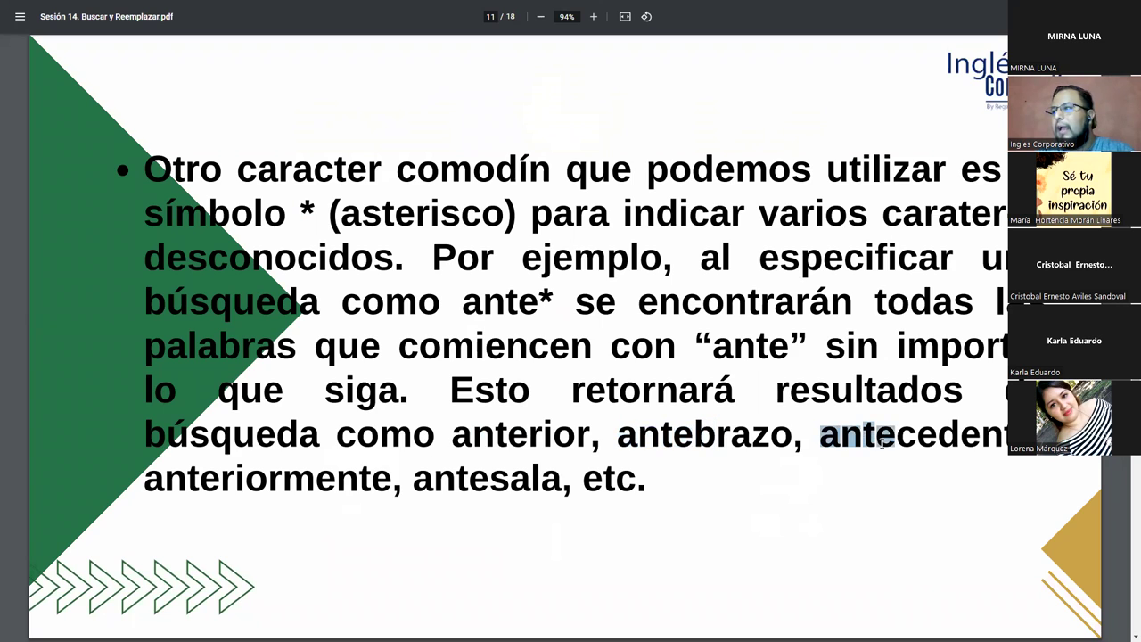
{"action": "left_click_drag", "start_coordinate": [145, 479], "coordinate": [235, 479]}
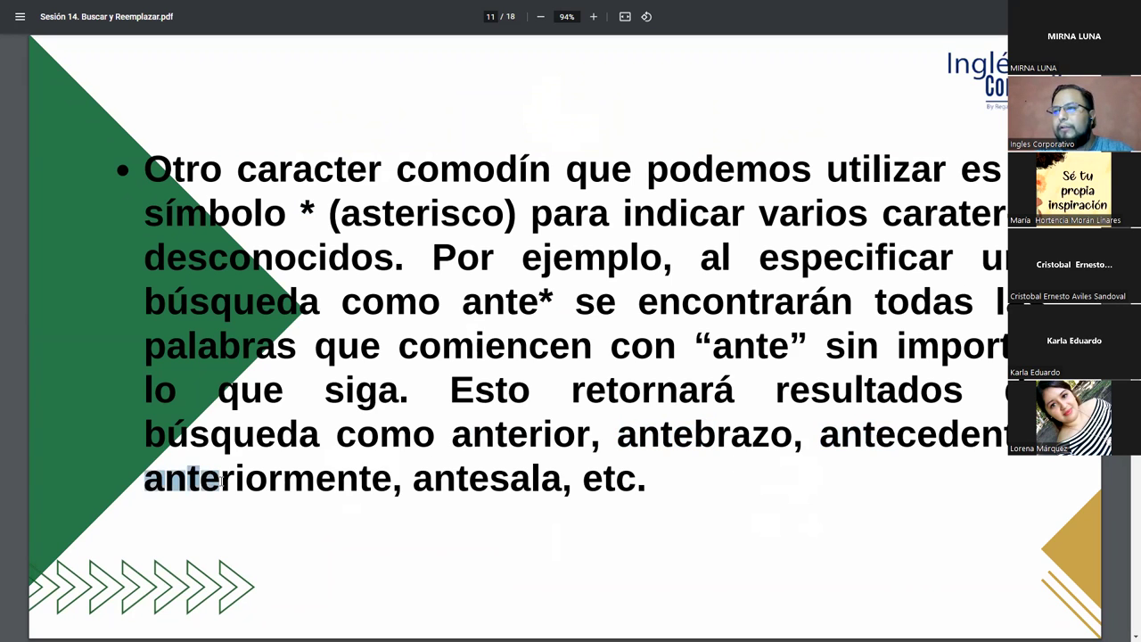
{"action": "left_click_drag", "start_coordinate": [414, 479], "coordinate": [487, 479]}
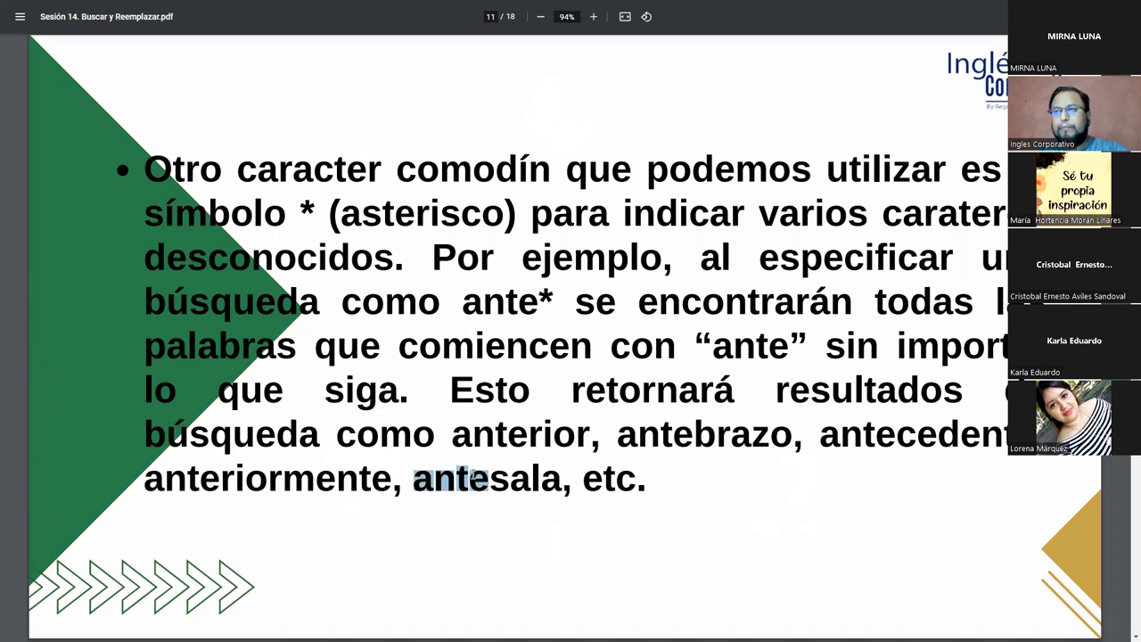
{"action": "key", "text": "alt+Tab"}
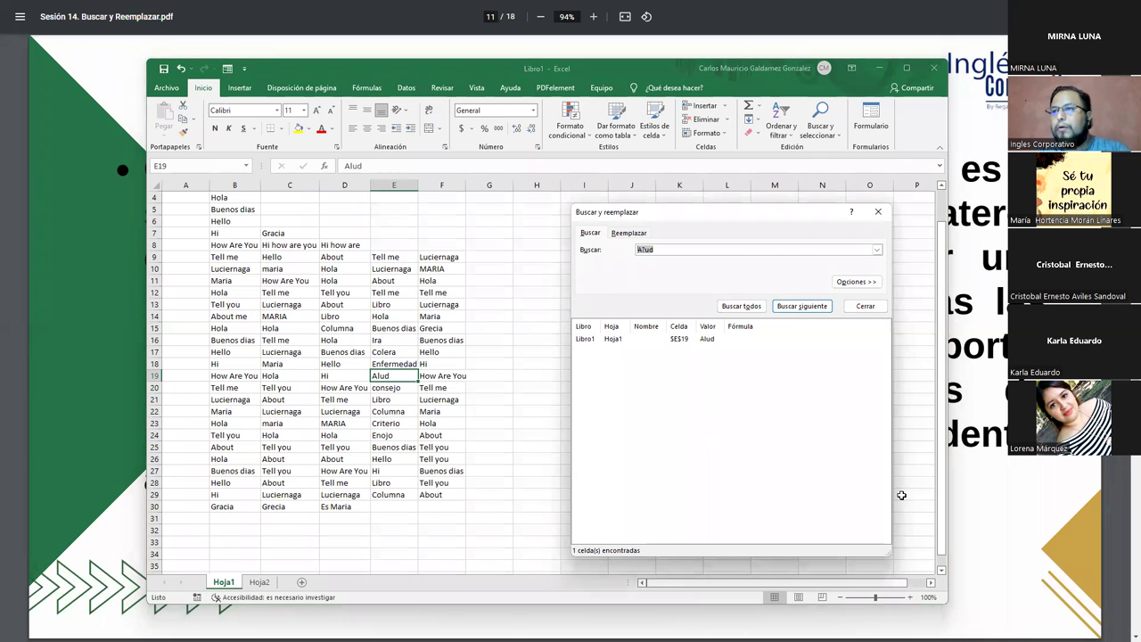
Step: List cells matching How* (8 found), then Tell* (20 found), and switch back to the slides
{"action": "type", "text": "How*"}
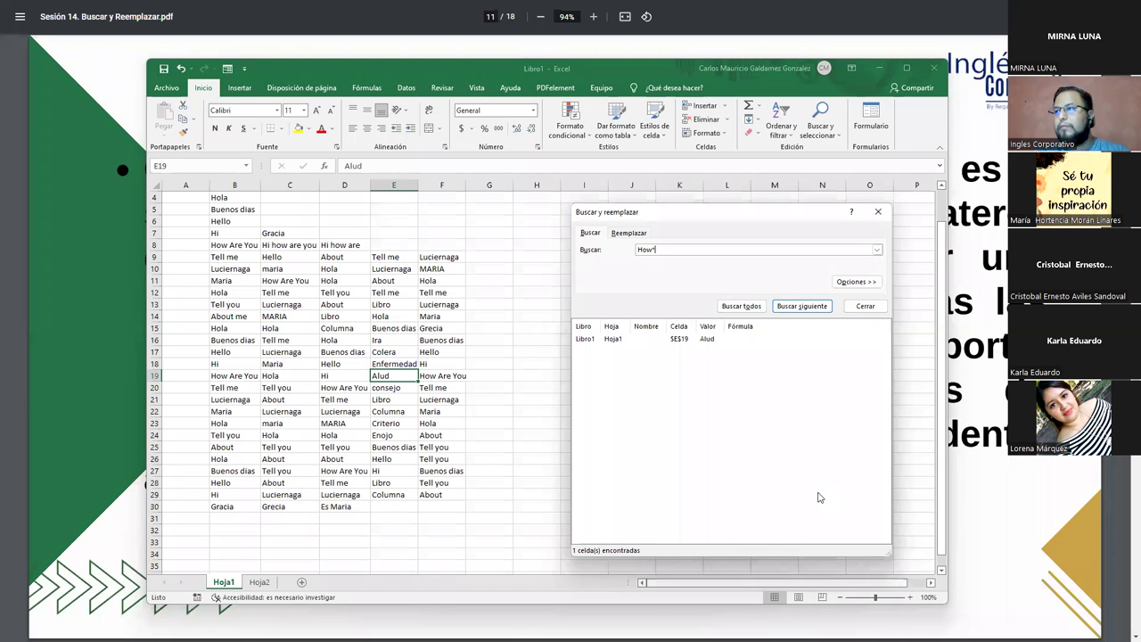
{"action": "left_click", "coordinate": [740, 305]}
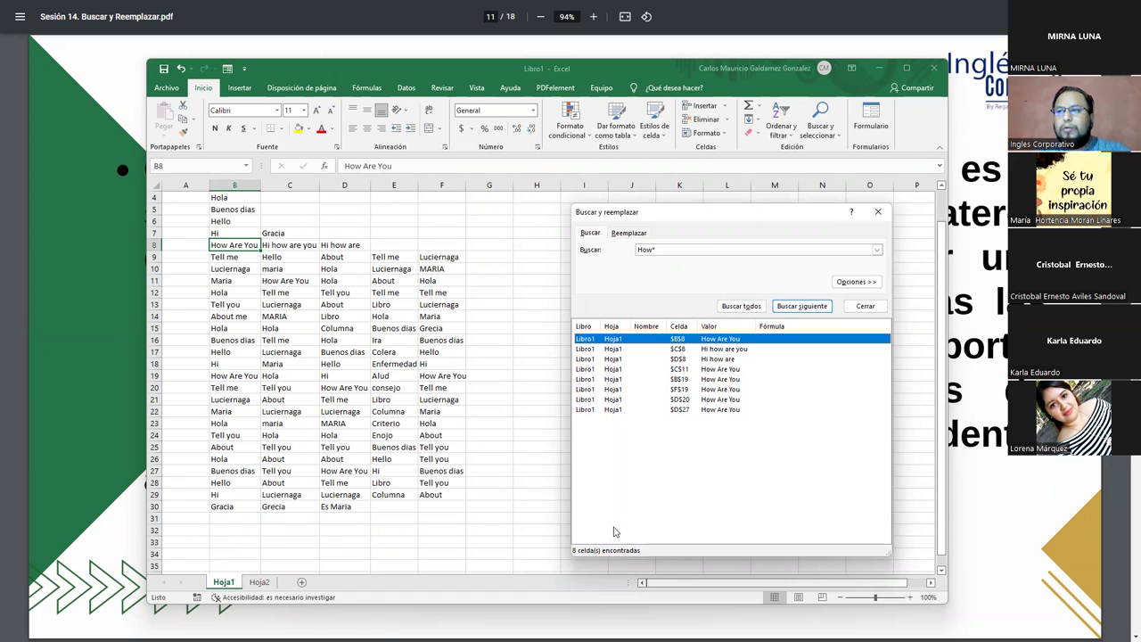
{"action": "left_click", "coordinate": [687, 250]}
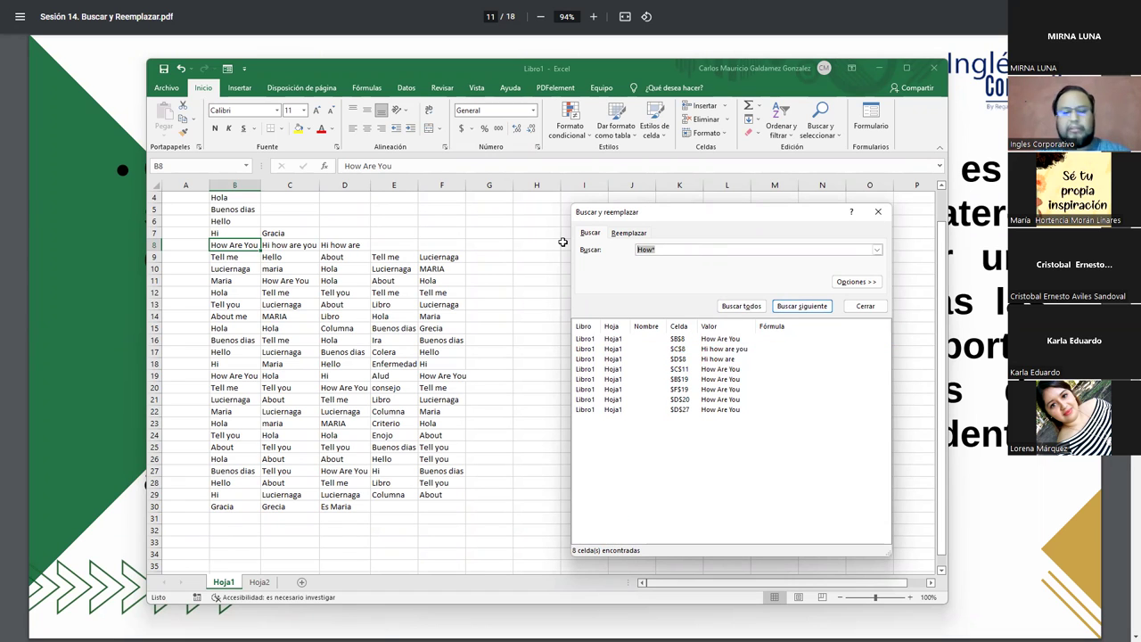
{"action": "type", "text": "Tell*"}
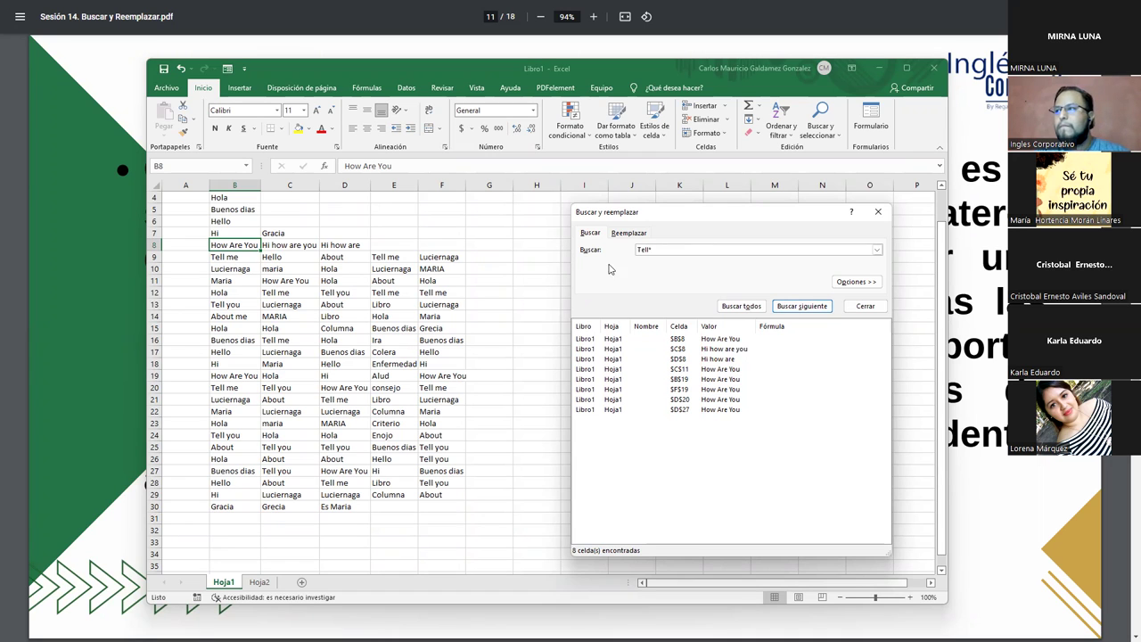
{"action": "left_click", "coordinate": [741, 306]}
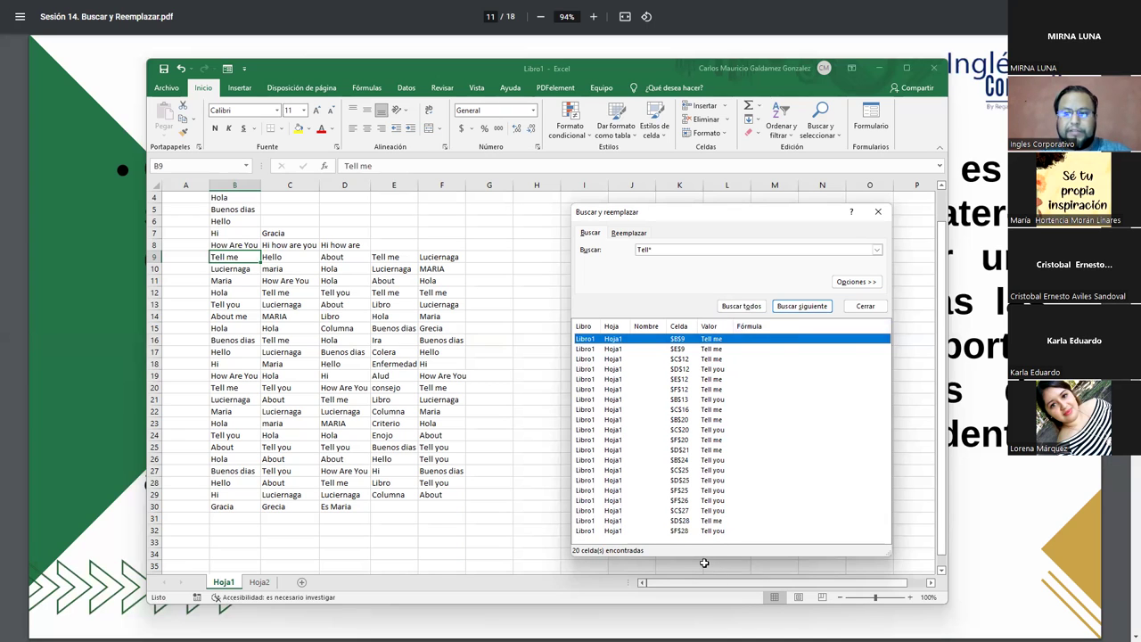
{"action": "key", "text": "alt+Tab"}
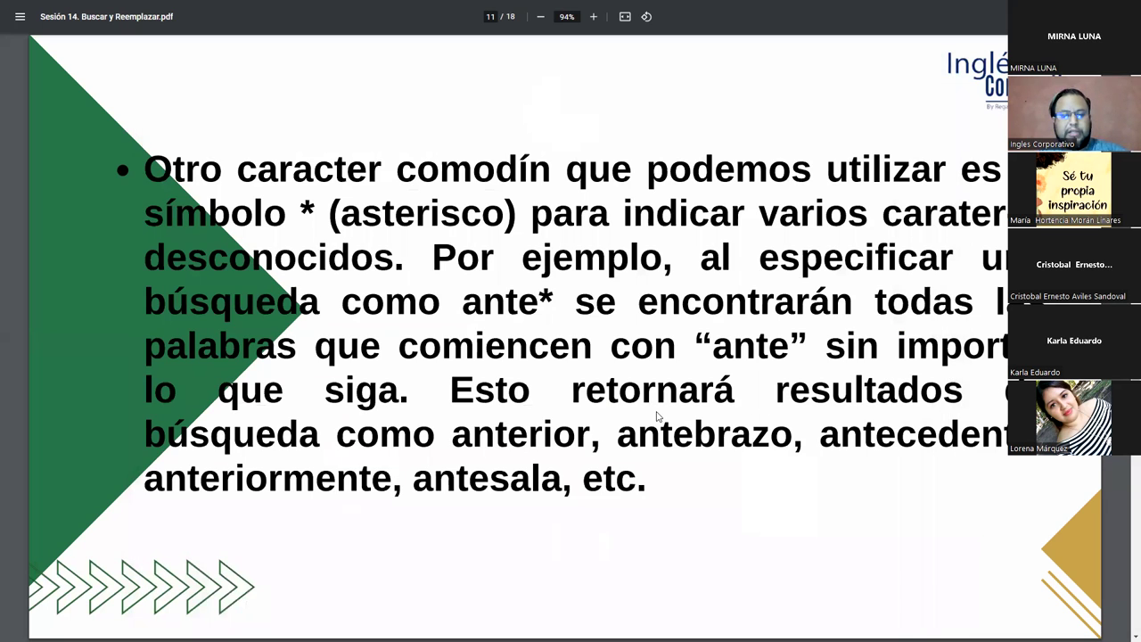
Step: Step back one slide, then forward to page 12, 'Reemplazar información'
{"action": "key", "text": "Left"}
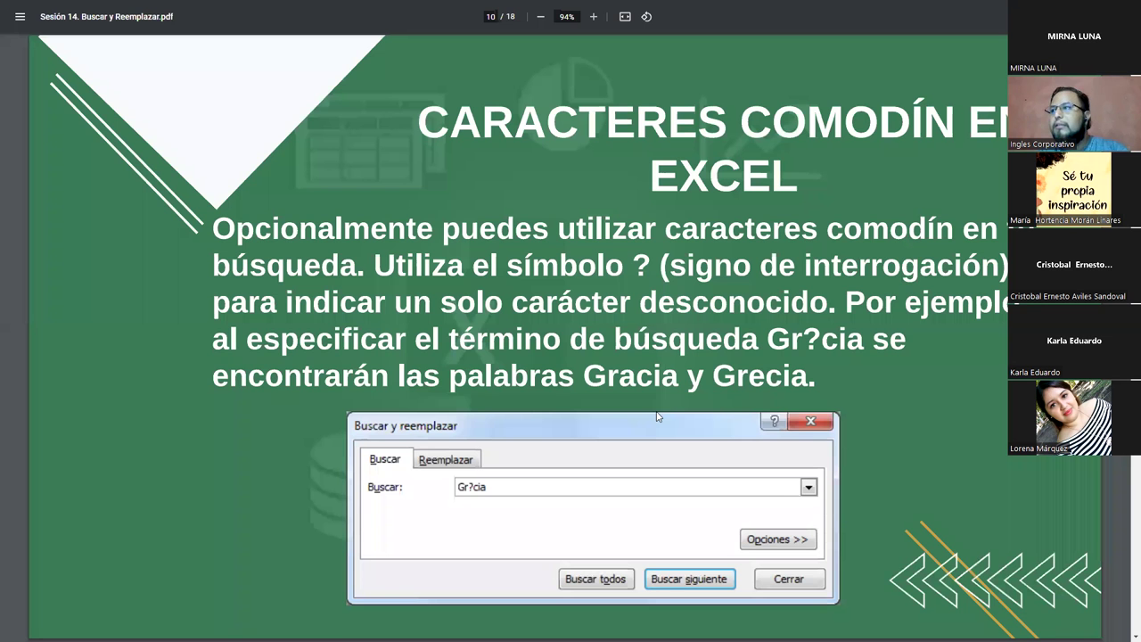
{"action": "key", "text": "Right"}
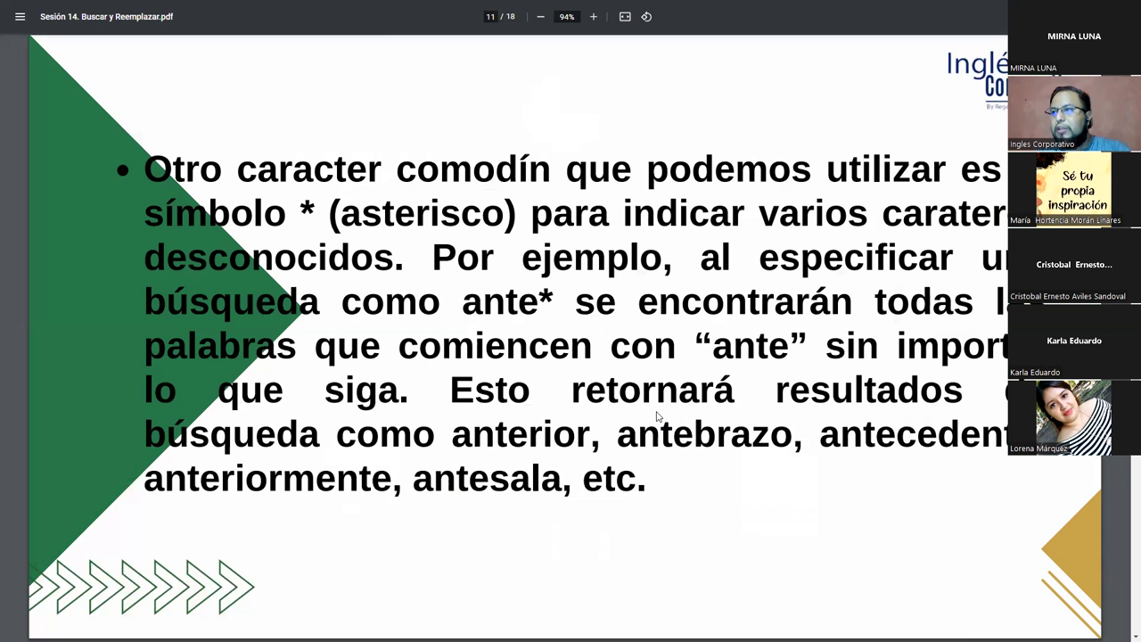
{"action": "key", "text": "Right"}
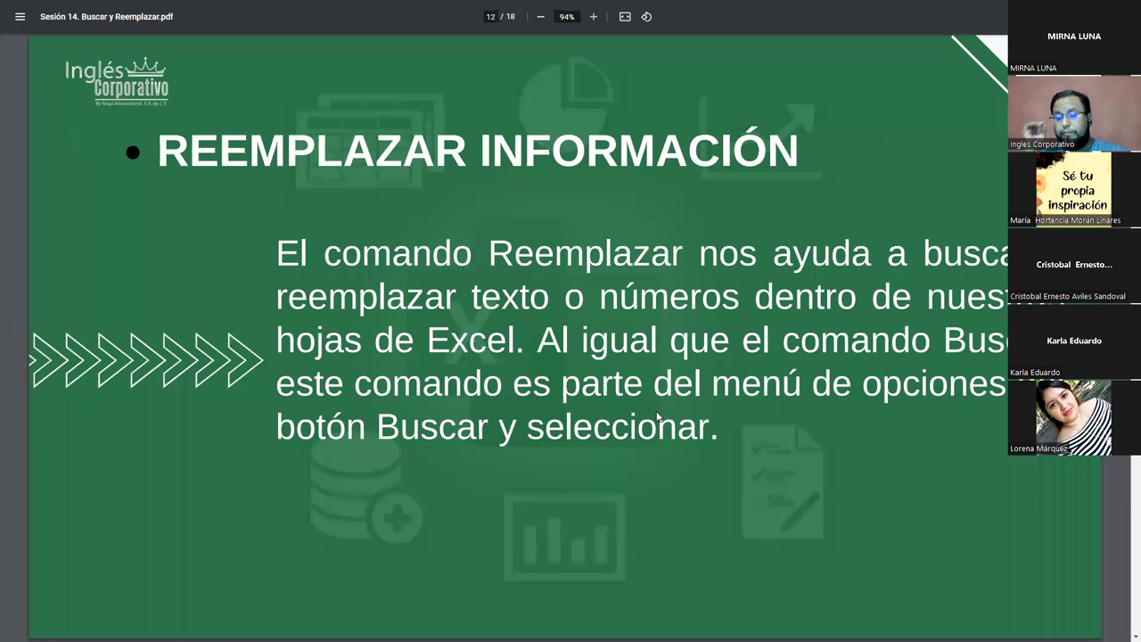
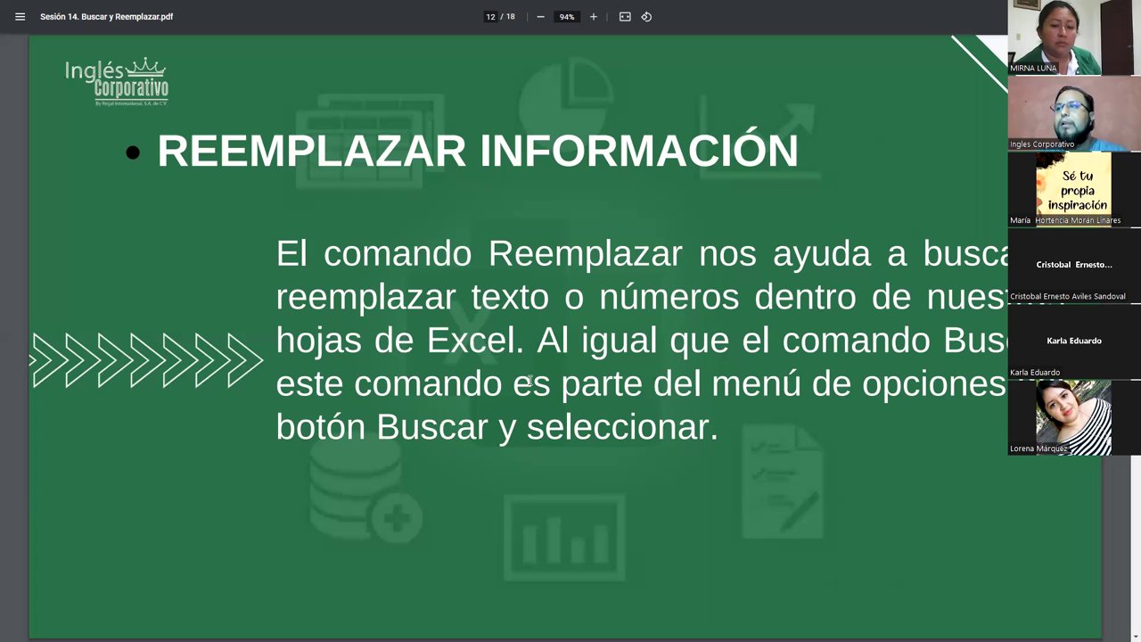
Step: Advance the PDF lesson two slides to page 14, which explains the Buscar and Reemplazar boxes
{"action": "key", "text": "Right"}
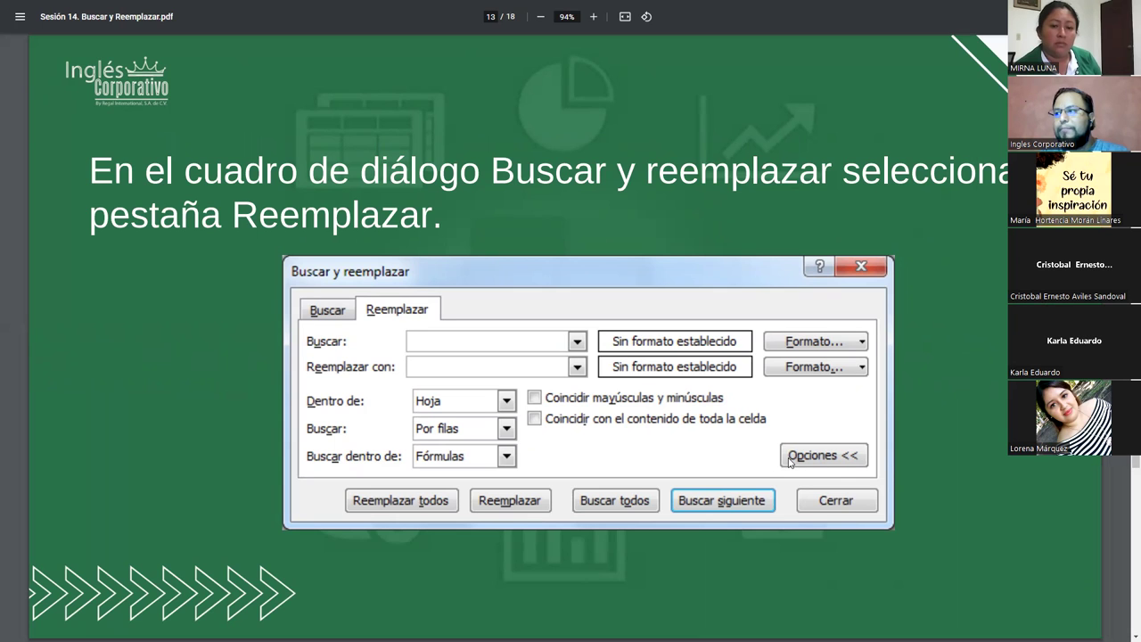
{"action": "key", "text": "Right"}
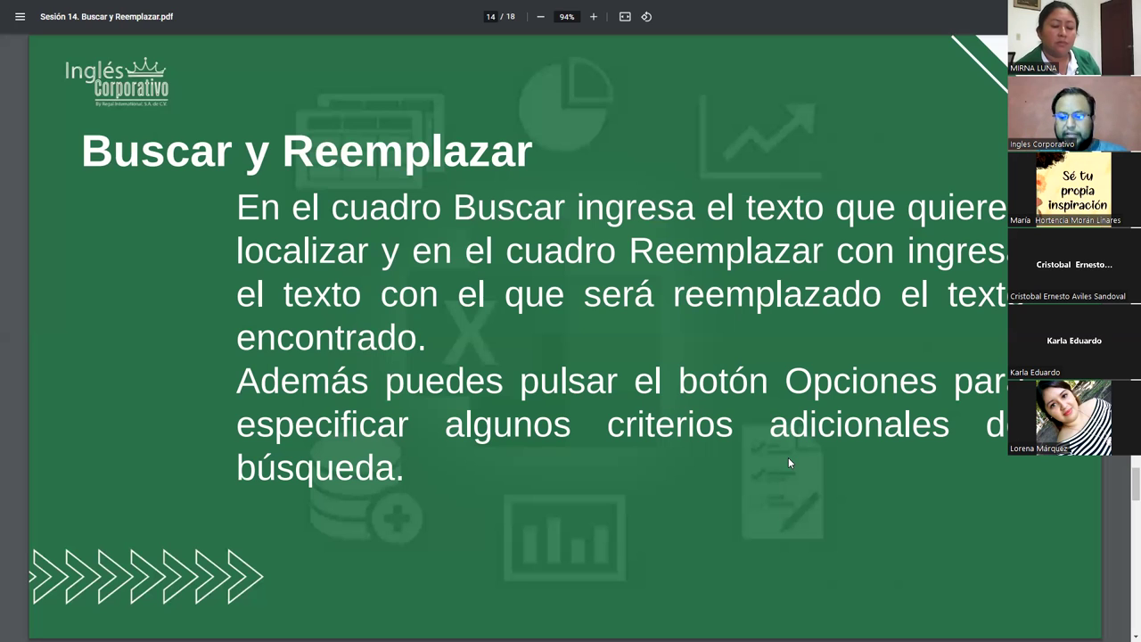
Step: Page through the slides to 'Vamos a practicar' on page 16, then switch to the Excel workbook
{"action": "key", "text": "Right"}
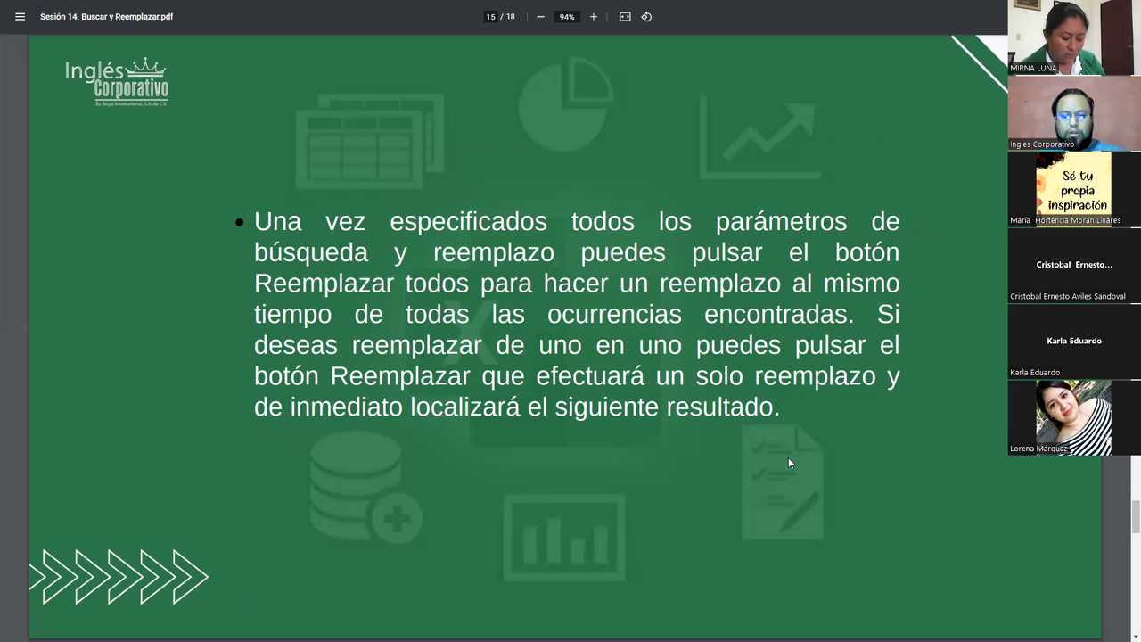
{"action": "key", "text": "Left"}
{"action": "key", "text": "Left"}
{"action": "key", "text": "Right"}
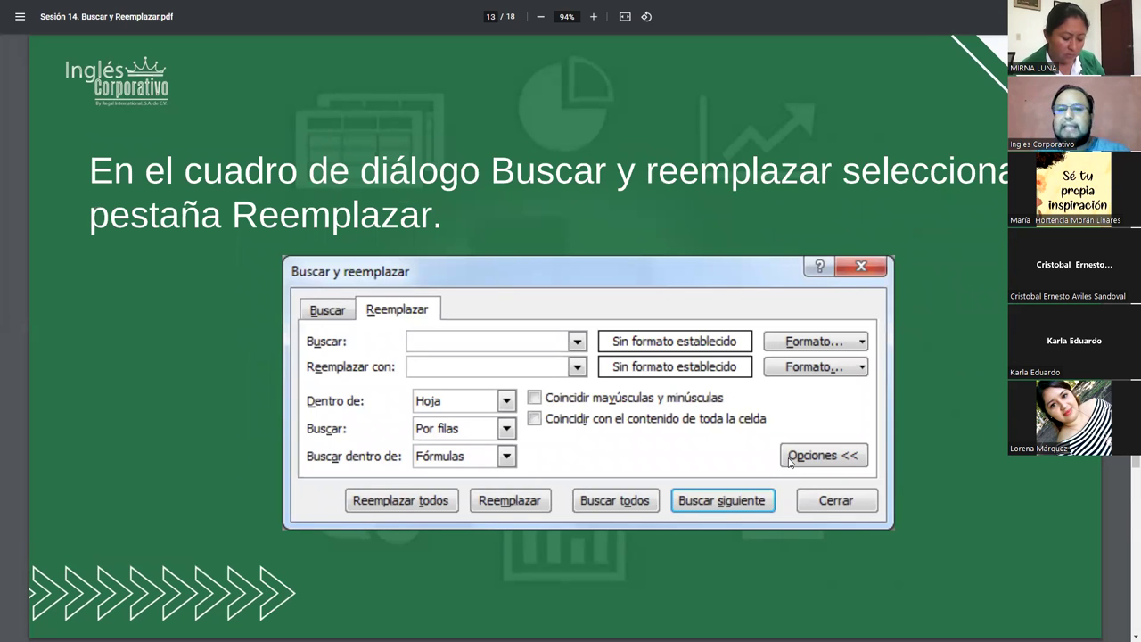
{"action": "key", "text": "Right"}
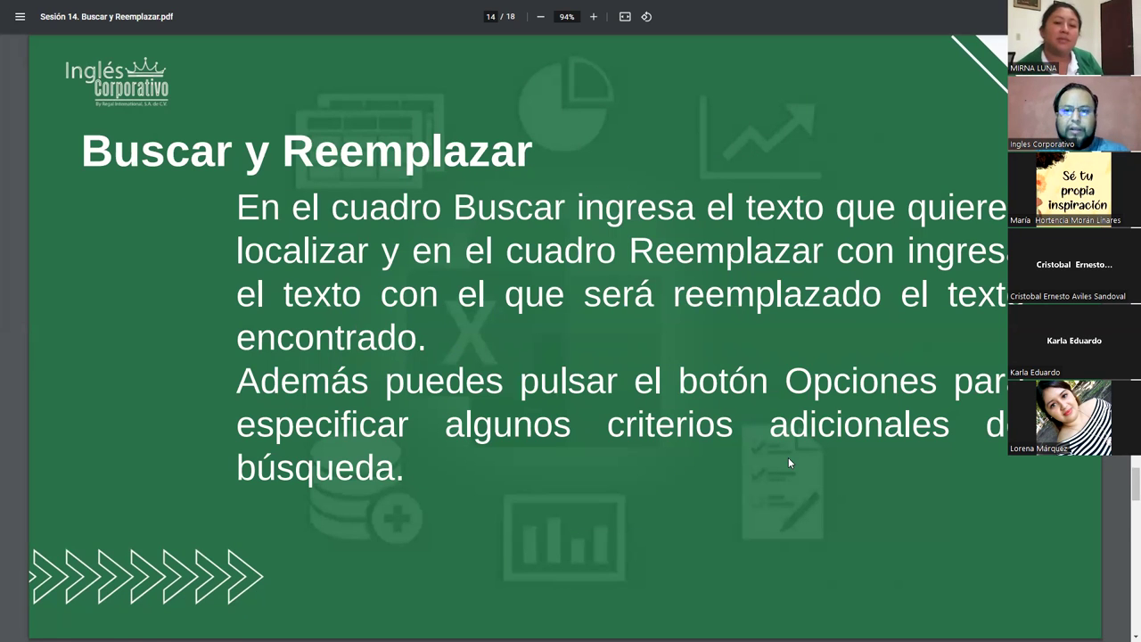
{"action": "key", "text": "Right"}
{"action": "key", "text": "Right"}
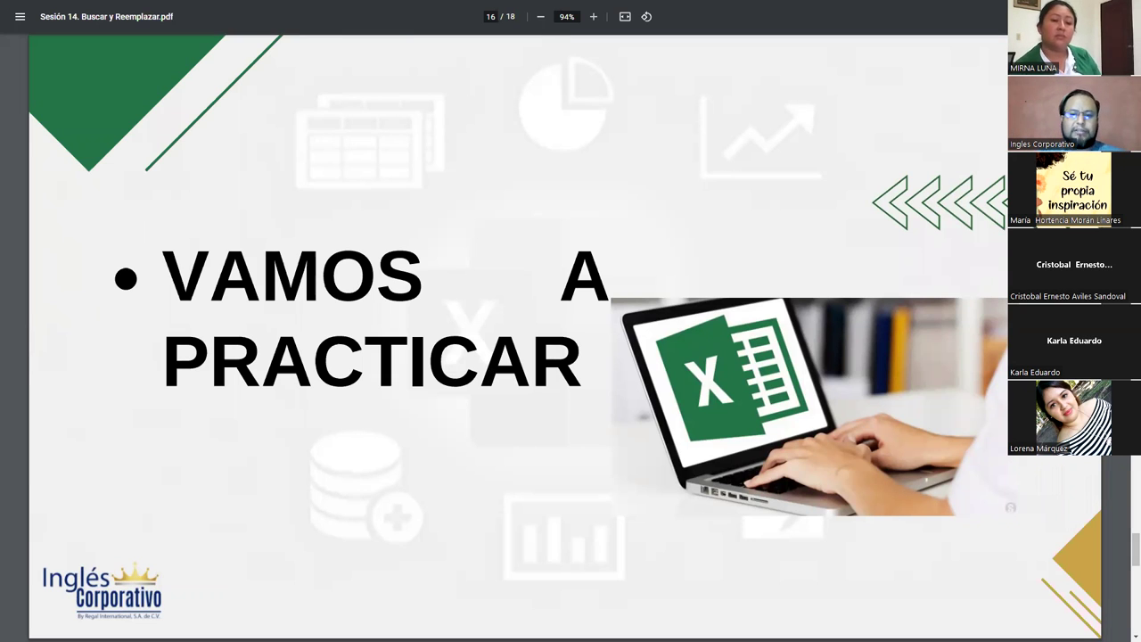
{"action": "key", "text": "alt+Tab"}
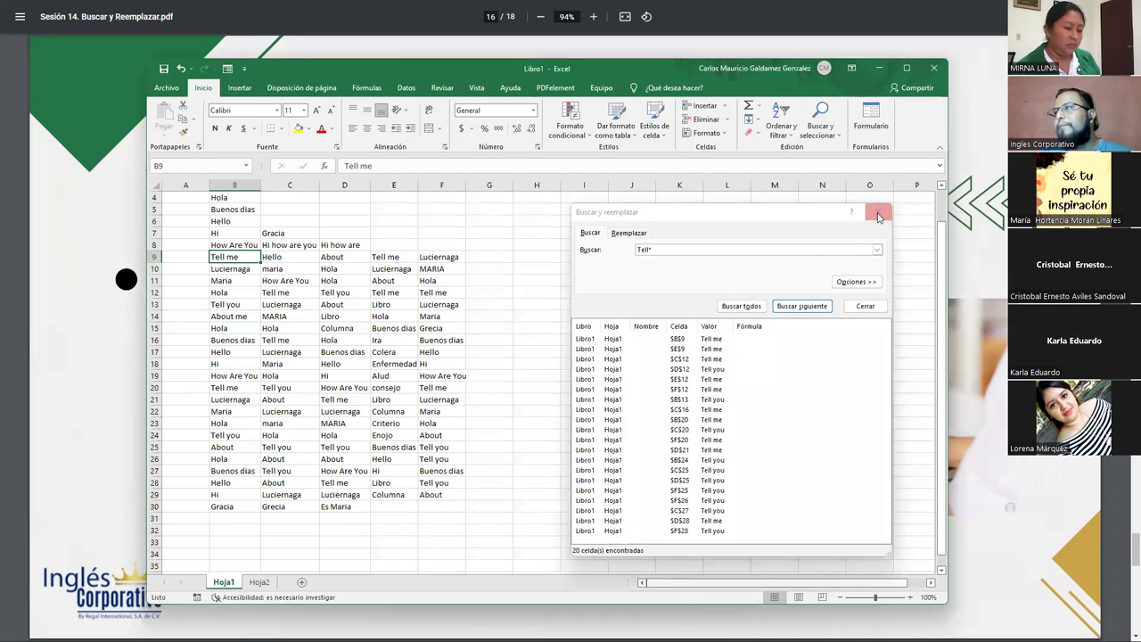
Step: Dismiss the old search results, select cell H13, and open and close the Find dialog
{"action": "left_click", "coordinate": [864, 307]}
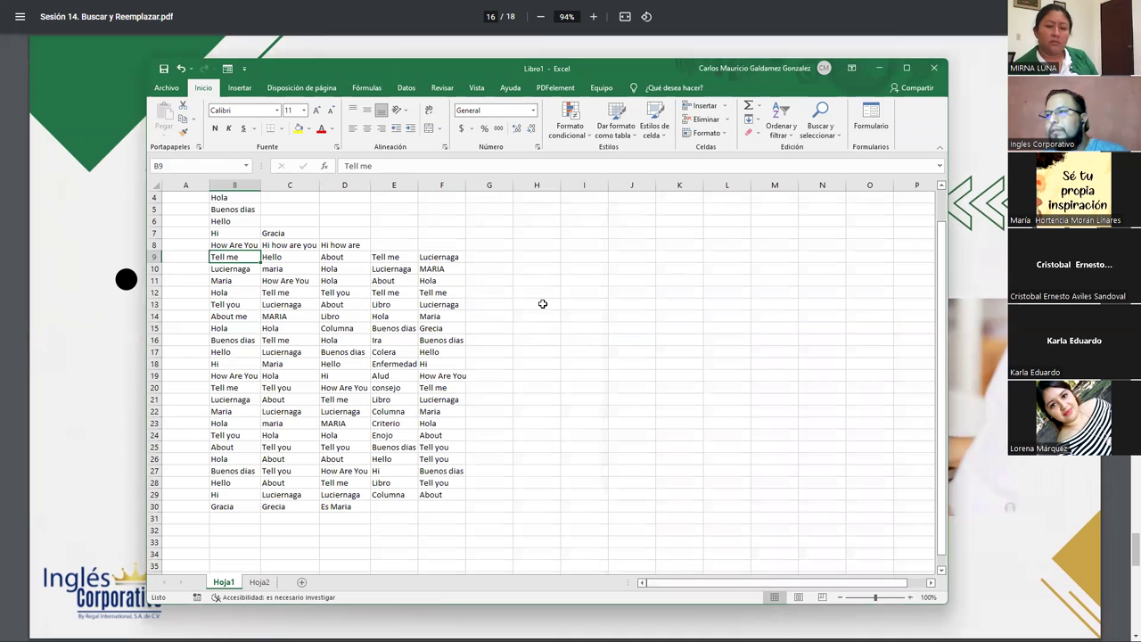
{"action": "left_click", "coordinate": [542, 304]}
{"action": "key", "text": "ctrl+b"}
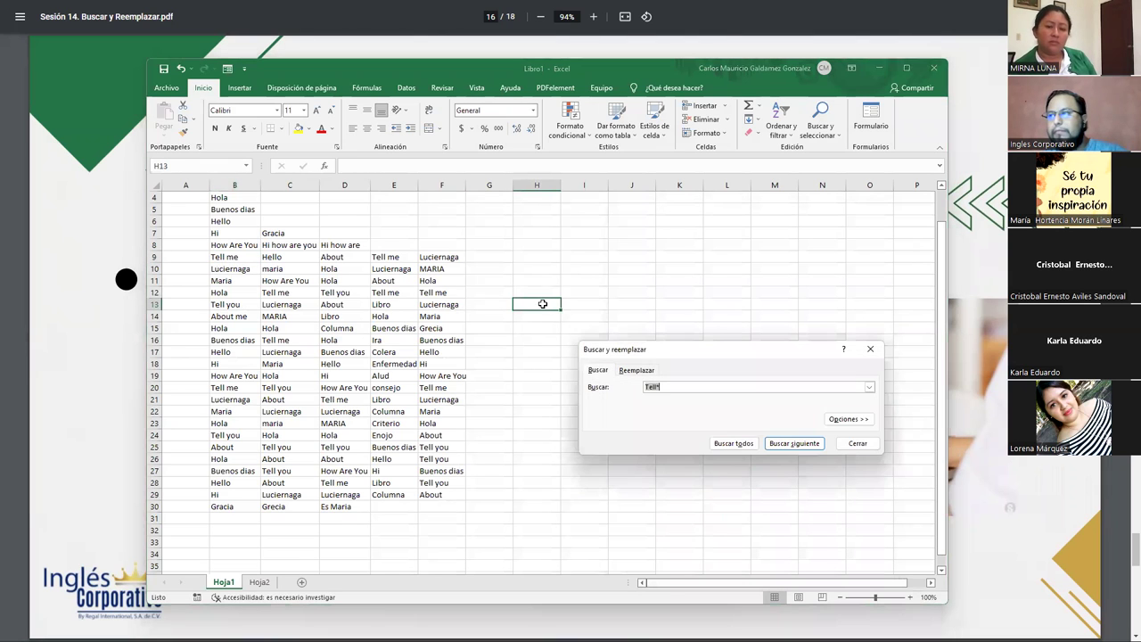
{"action": "left_click_drag", "start_coordinate": [666, 357], "coordinate": [619, 232]}
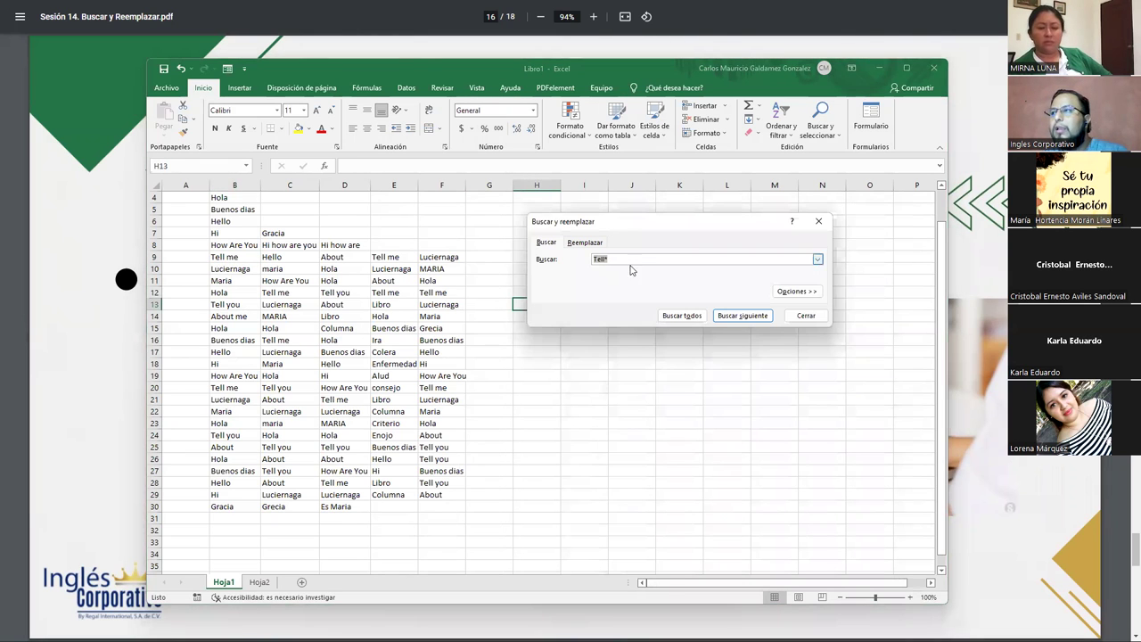
{"action": "left_click", "coordinate": [800, 321]}
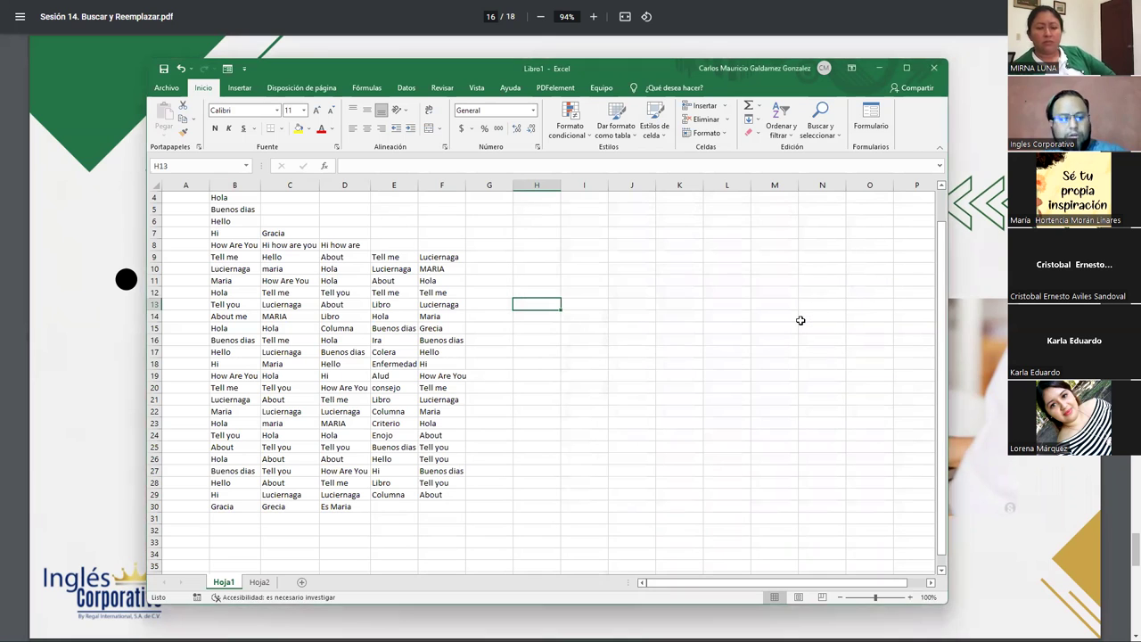
{"action": "key", "text": "ctrl+b"}
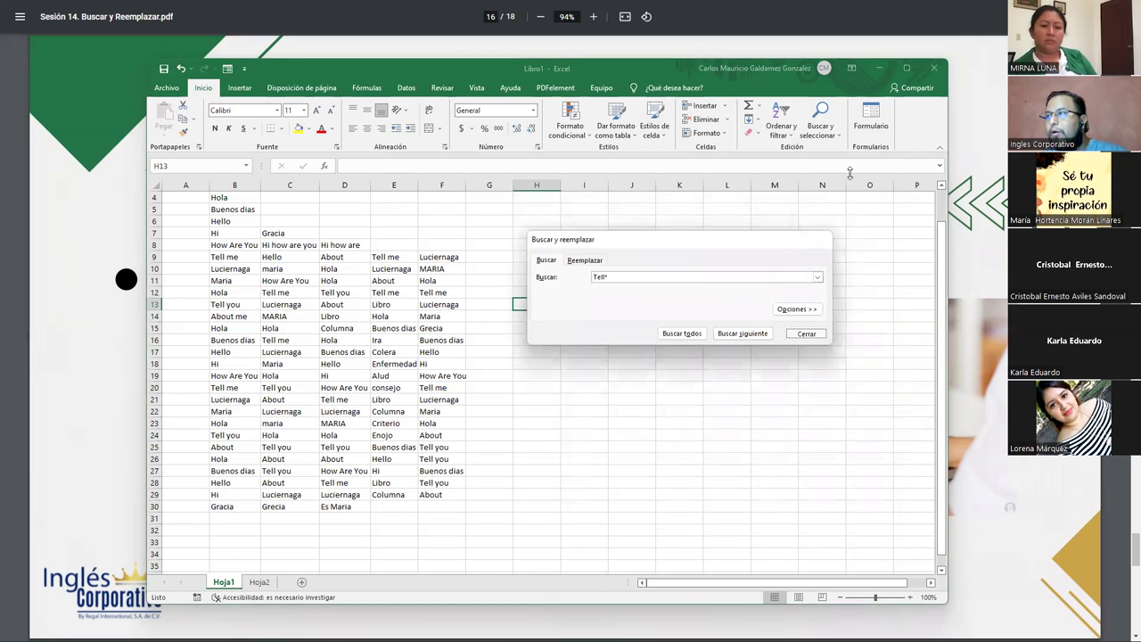
{"action": "left_click", "coordinate": [800, 334]}
Step: Open Buscar y reemplazar from Buscar y seleccionar and enter MARIA, to be replaced with Maria
{"action": "left_click", "coordinate": [820, 125]}
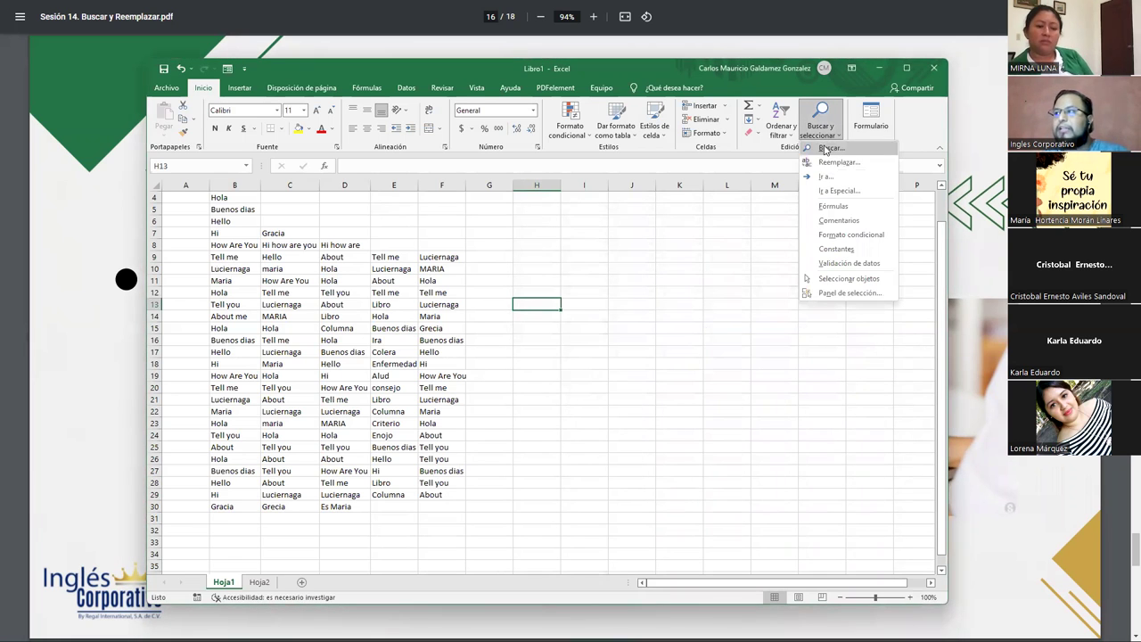
{"action": "left_click", "coordinate": [830, 163]}
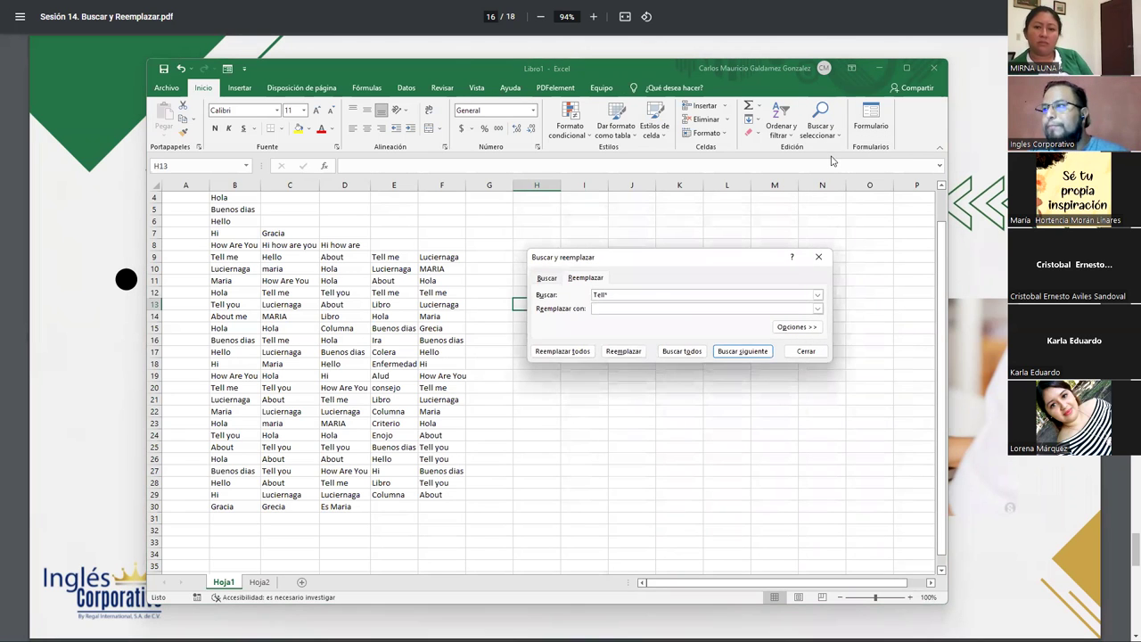
{"action": "left_click", "coordinate": [551, 283]}
{"action": "left_click", "coordinate": [585, 278]}
{"action": "key", "text": "BackSpace"}
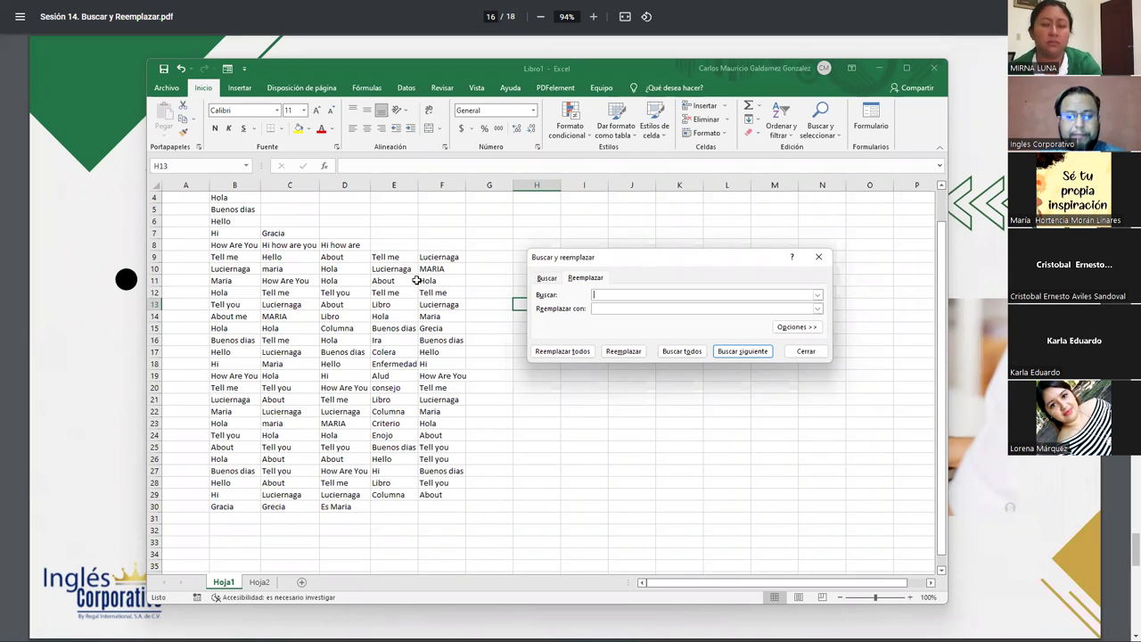
{"action": "type", "text": "MARIA"}
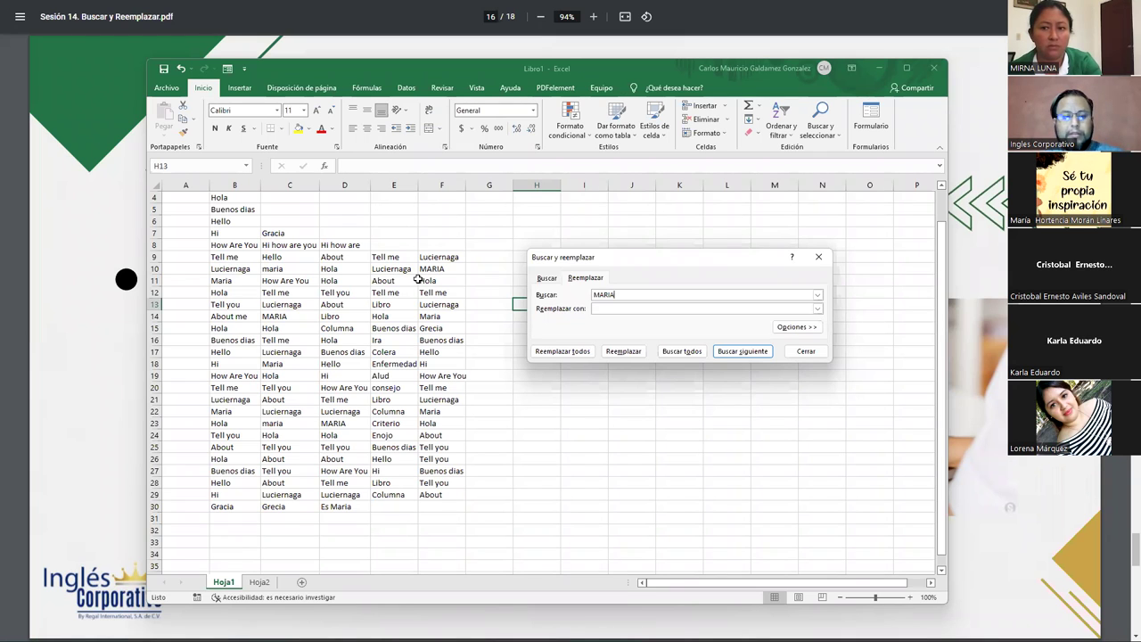
{"action": "type", "text": "Maria"}
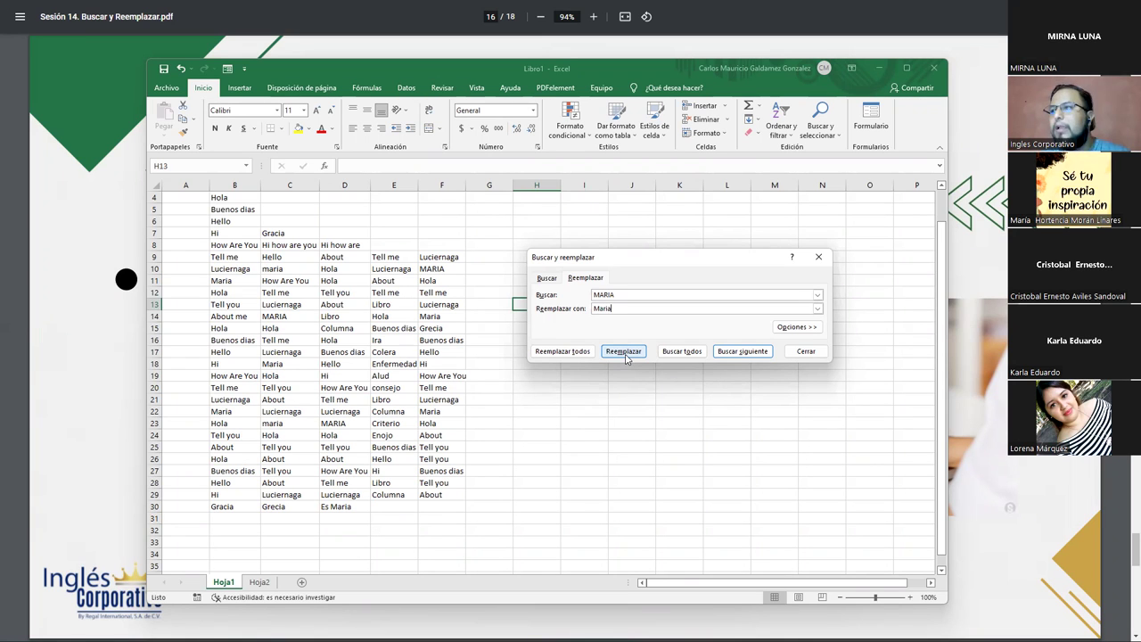
Step: Replace all 13 MARIA entries with Maria, then list the 11 cells matching the search
{"action": "left_click", "coordinate": [562, 351]}
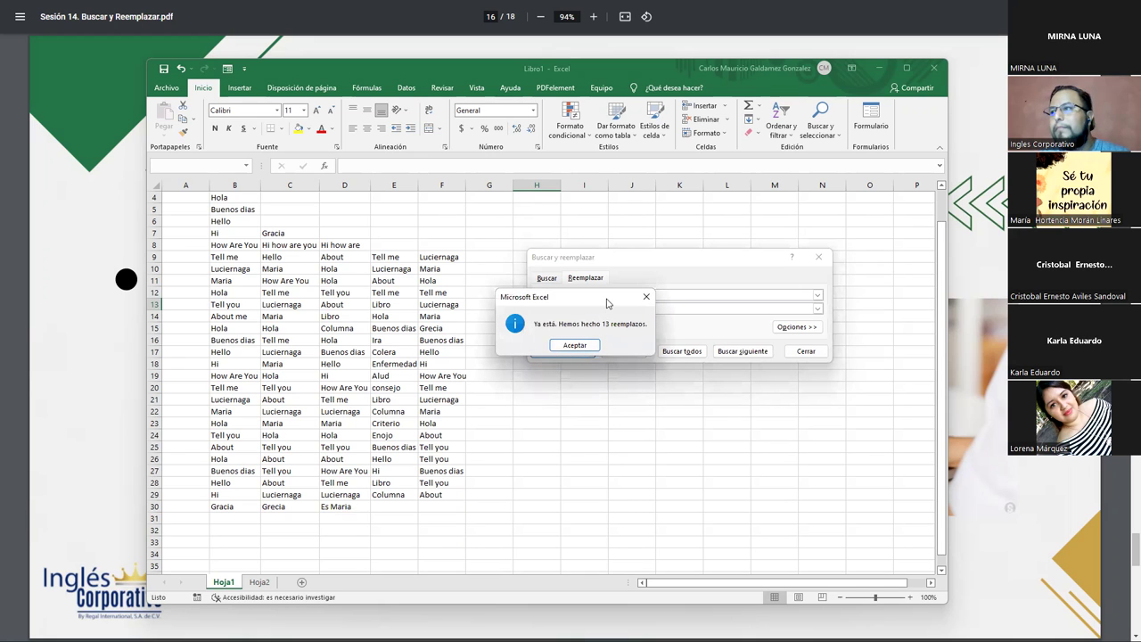
{"action": "left_click_drag", "start_coordinate": [606, 306], "coordinate": [632, 392]}
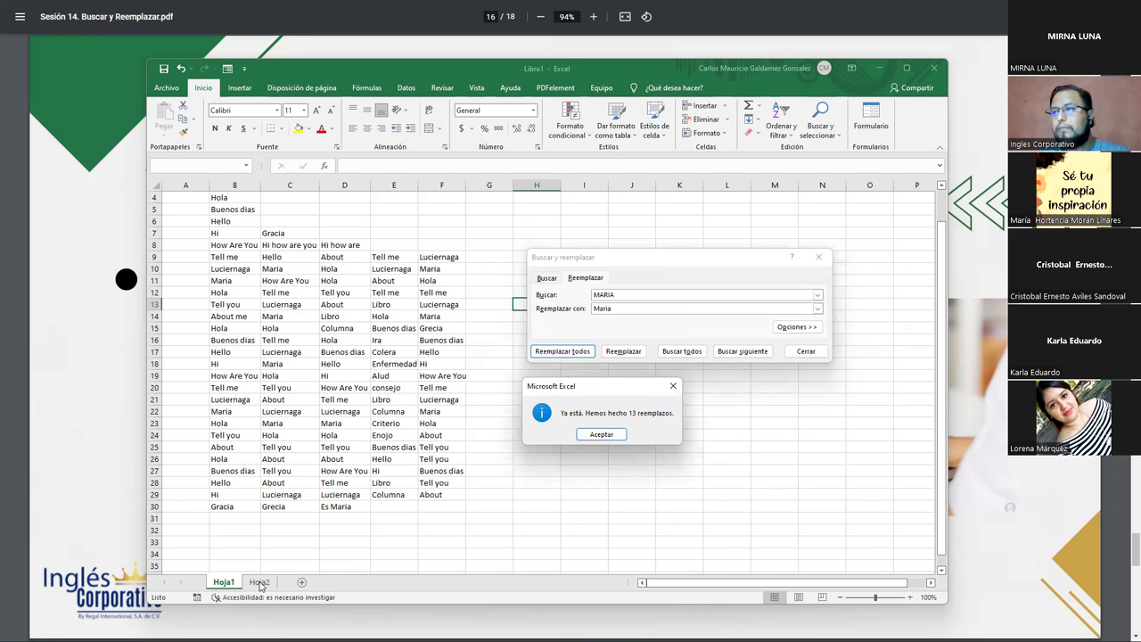
{"action": "left_click", "coordinate": [594, 436]}
{"action": "left_click", "coordinate": [594, 436]}
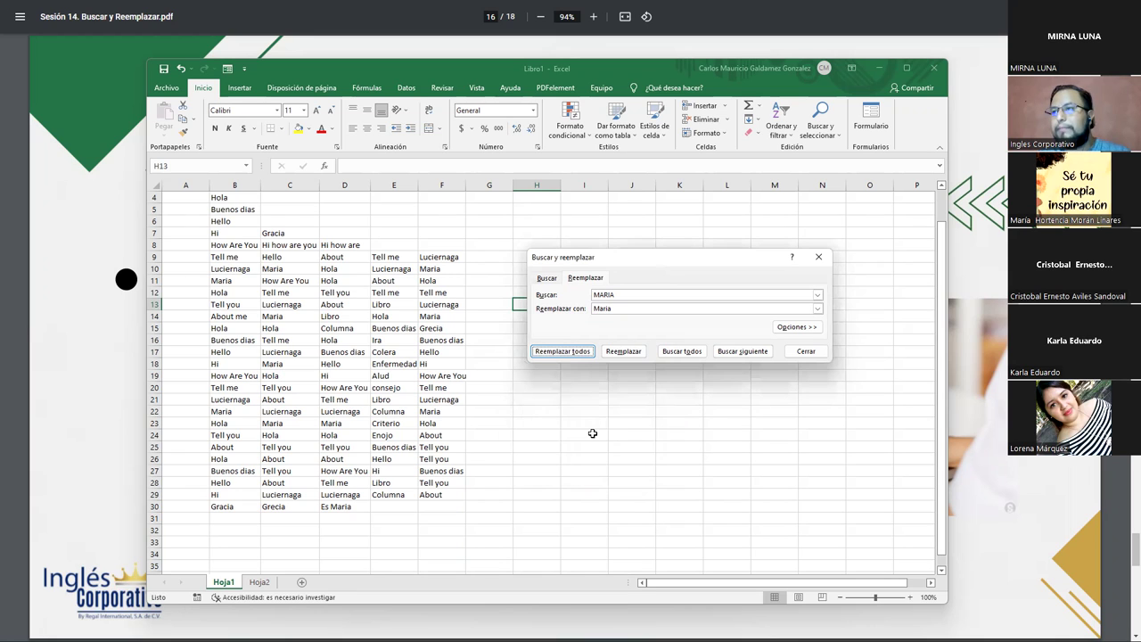
{"action": "left_click", "coordinate": [625, 296]}
{"action": "double_click", "coordinate": [620, 294]}
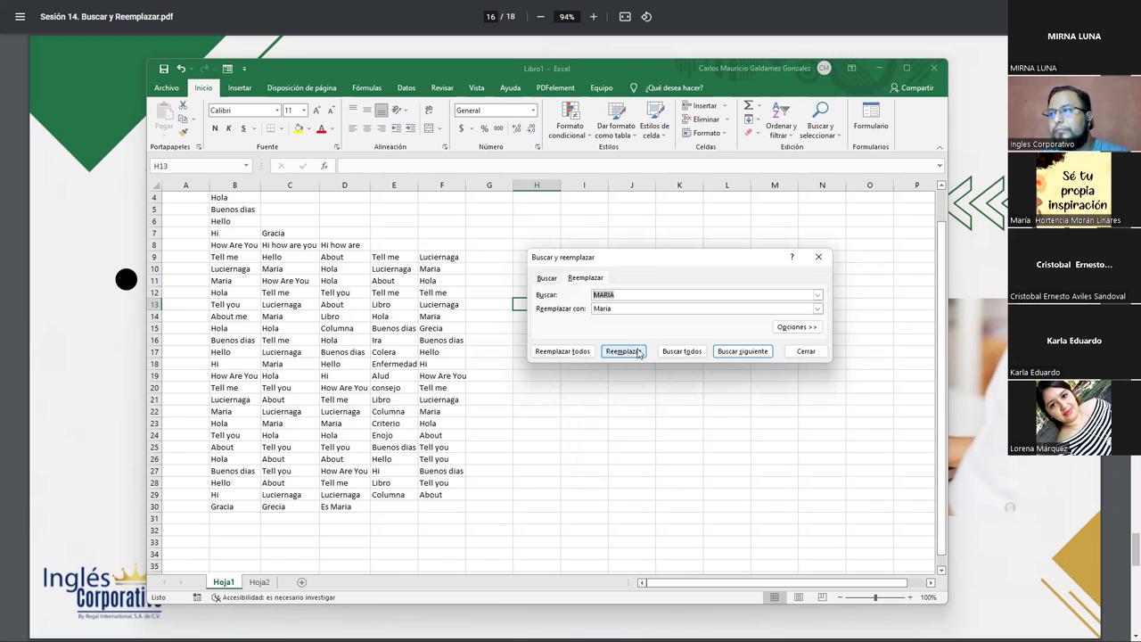
{"action": "left_click", "coordinate": [681, 351]}
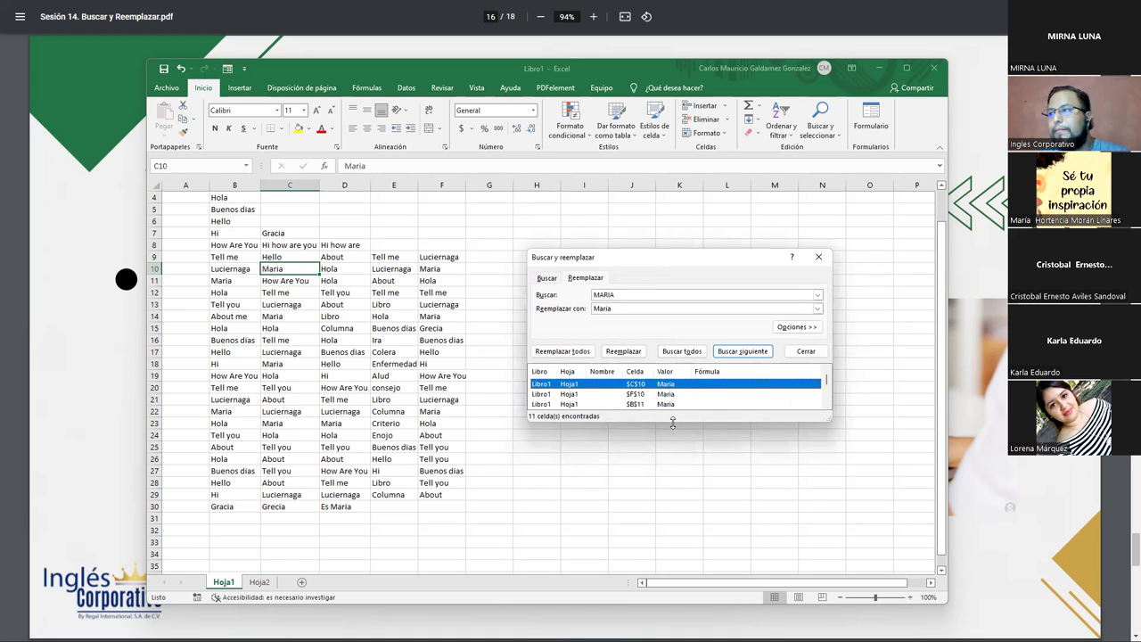
Step: Enlarge the results list, then set the search to Maria with María as the replacement
{"action": "left_click_drag", "start_coordinate": [673, 421], "coordinate": [673, 556]}
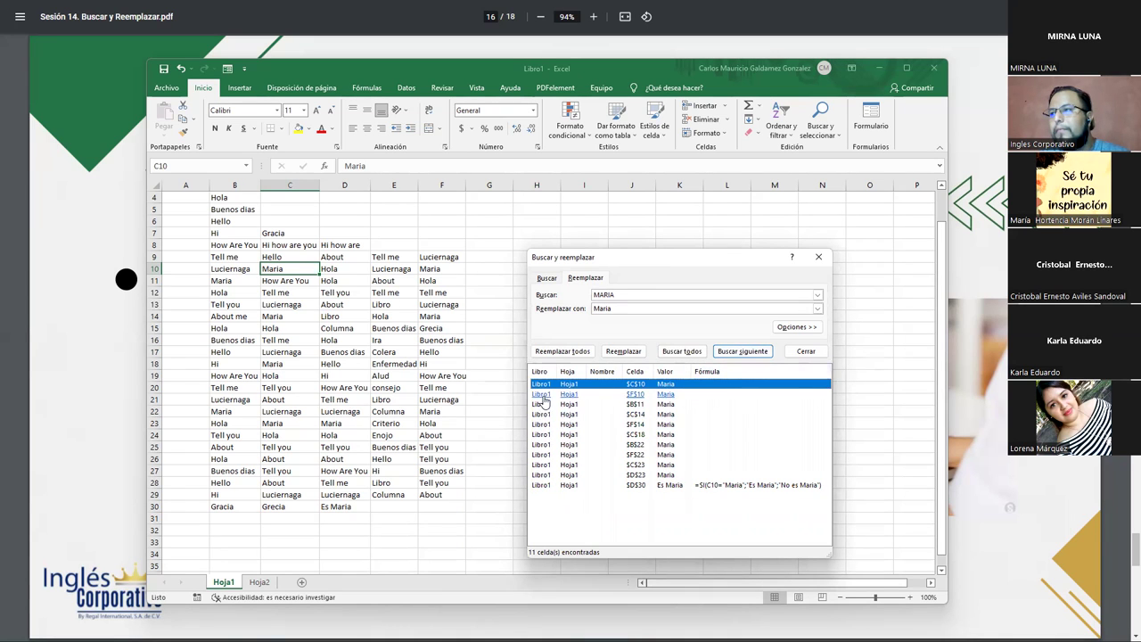
{"action": "left_click", "coordinate": [559, 517]}
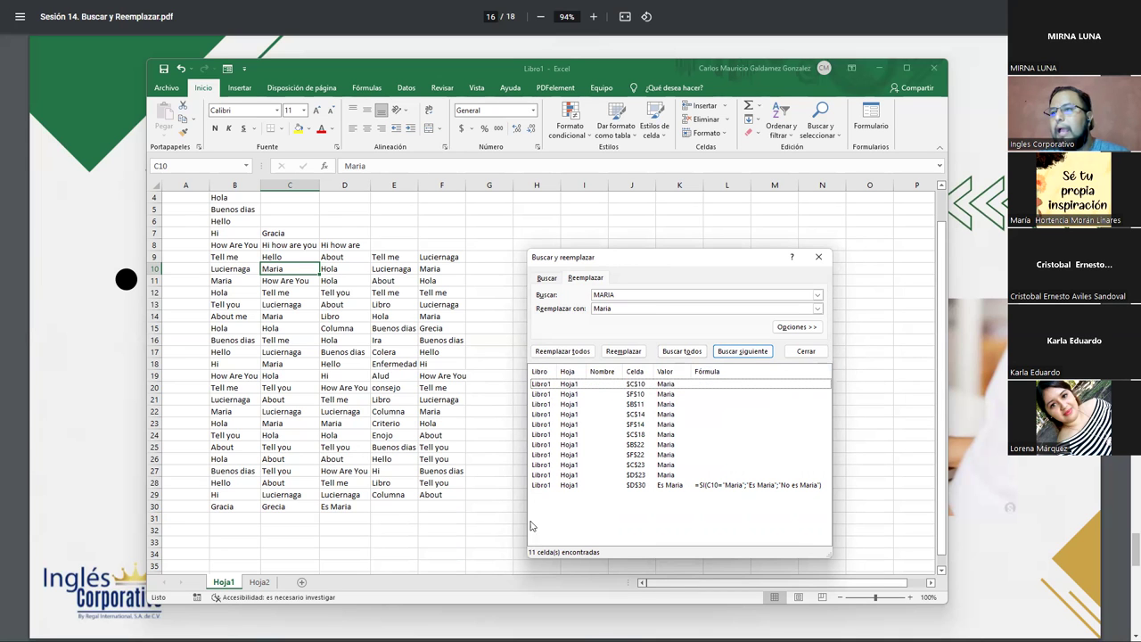
{"action": "left_click", "coordinate": [258, 584]}
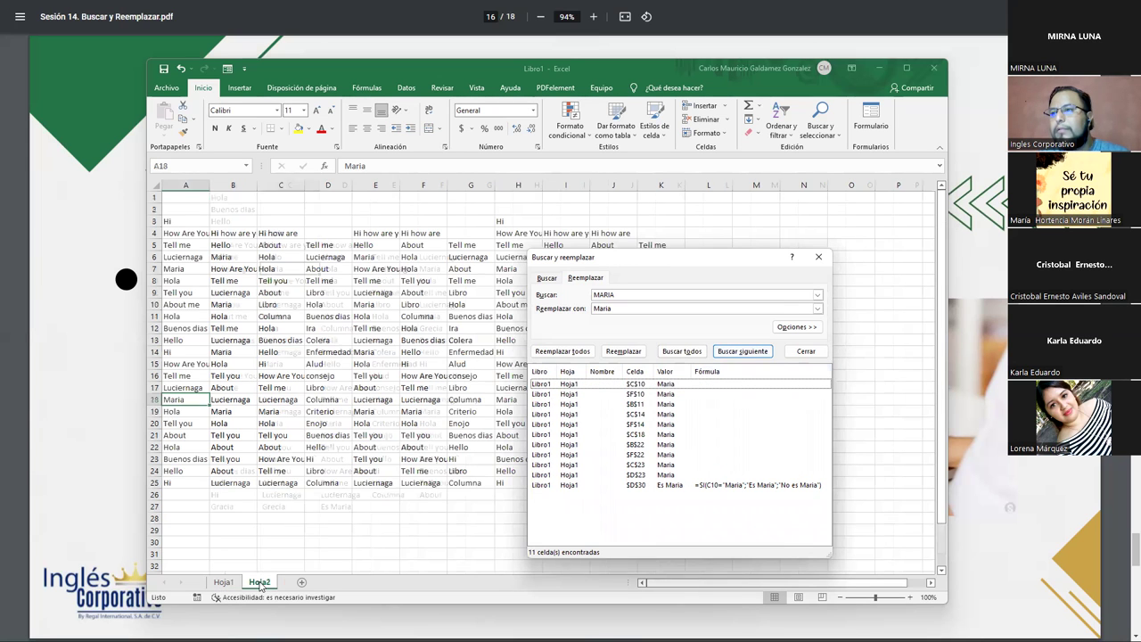
{"action": "left_click", "coordinate": [214, 583]}
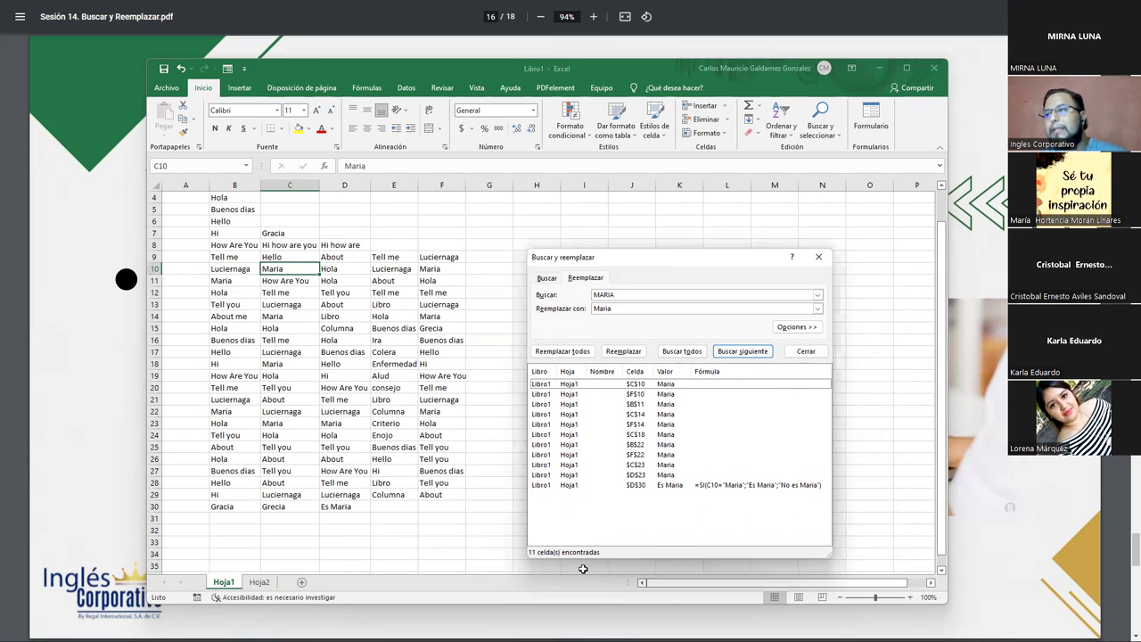
{"action": "left_click", "coordinate": [785, 326]}
{"action": "left_click", "coordinate": [796, 358]}
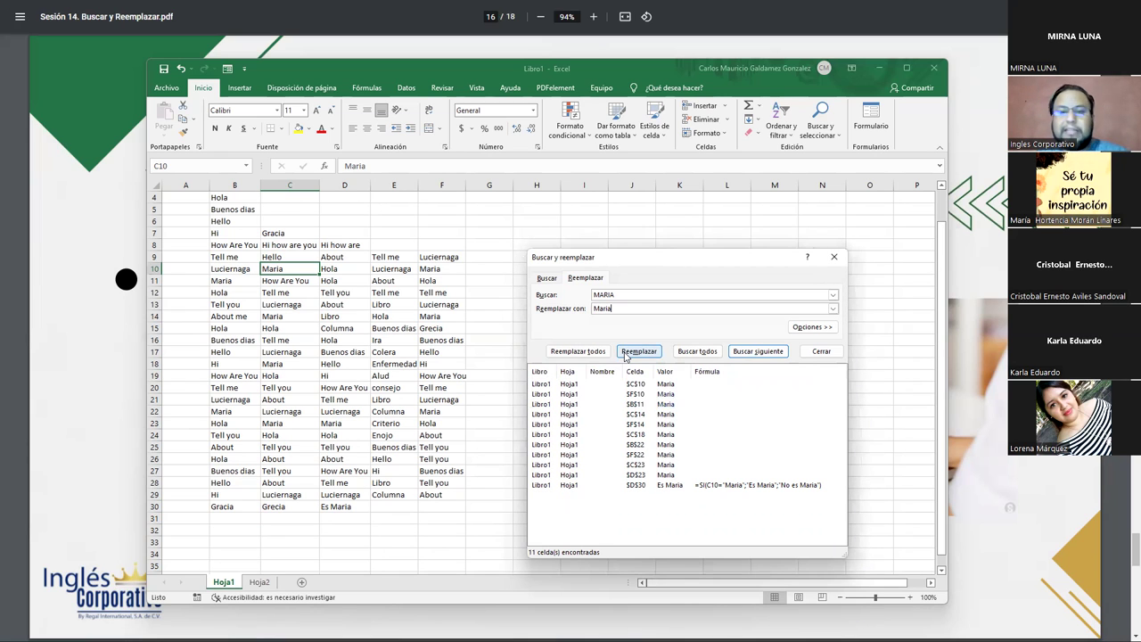
{"action": "key", "text": "shift+Tab"}
{"action": "type", "text": "Mar"}
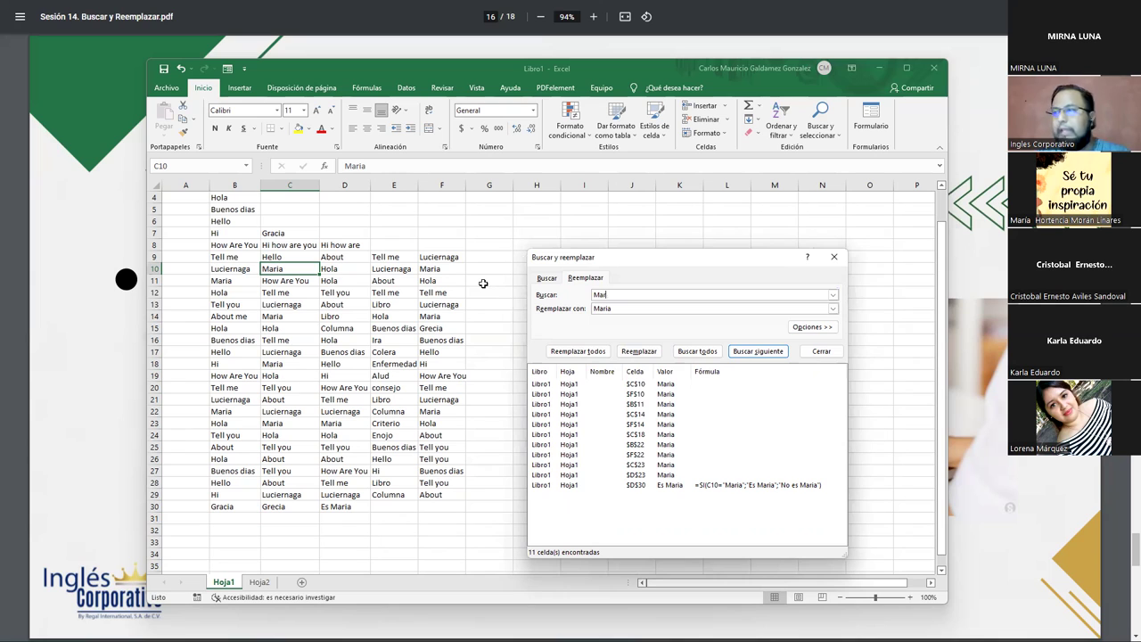
{"action": "type", "text": "ia"}
{"action": "key", "text": "Tab"}
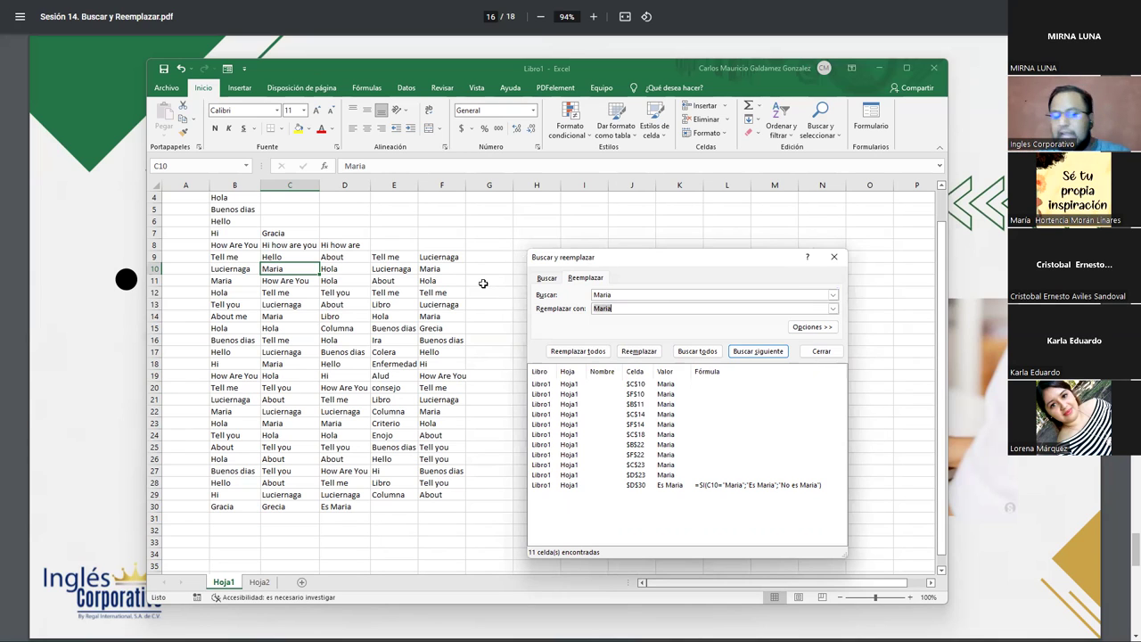
{"action": "type", "text": "Ma"}
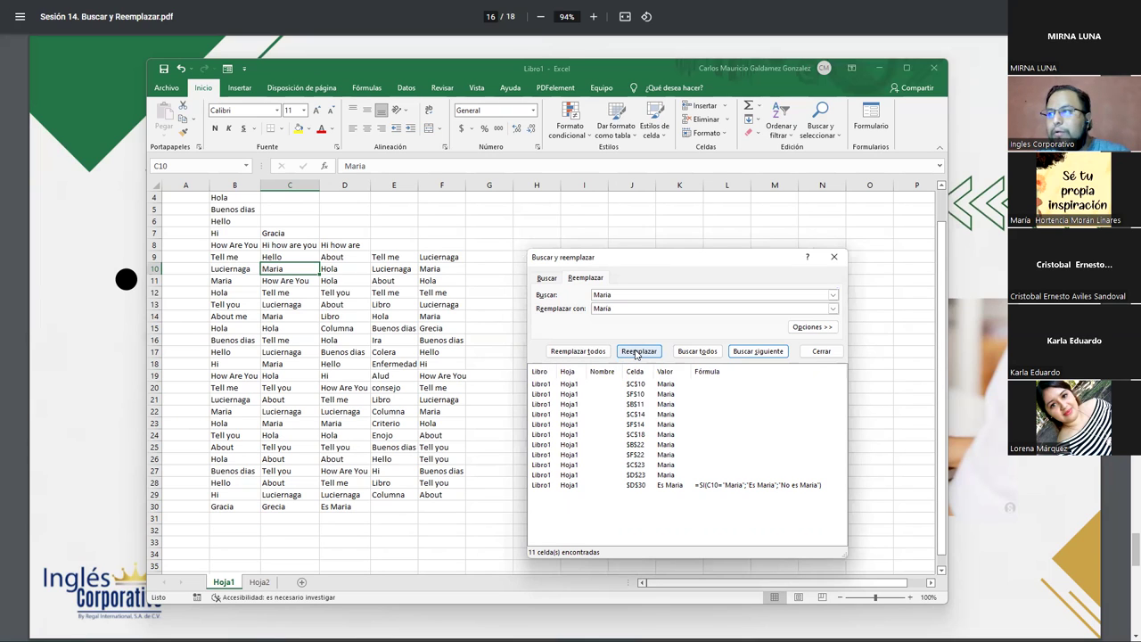
Step: Replace each Maria with María individually, from C10 through the formula in D30, until none remain
{"action": "left_click", "coordinate": [637, 351]}
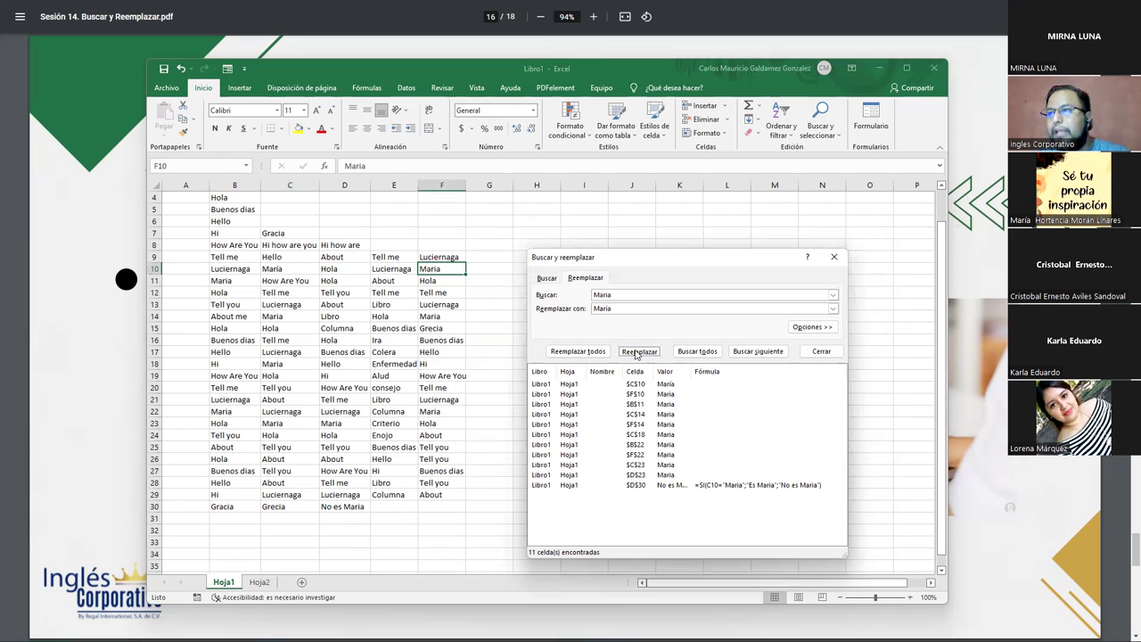
{"action": "left_click", "coordinate": [636, 351]}
{"action": "left_click", "coordinate": [636, 352]}
{"action": "left_click", "coordinate": [637, 351]}
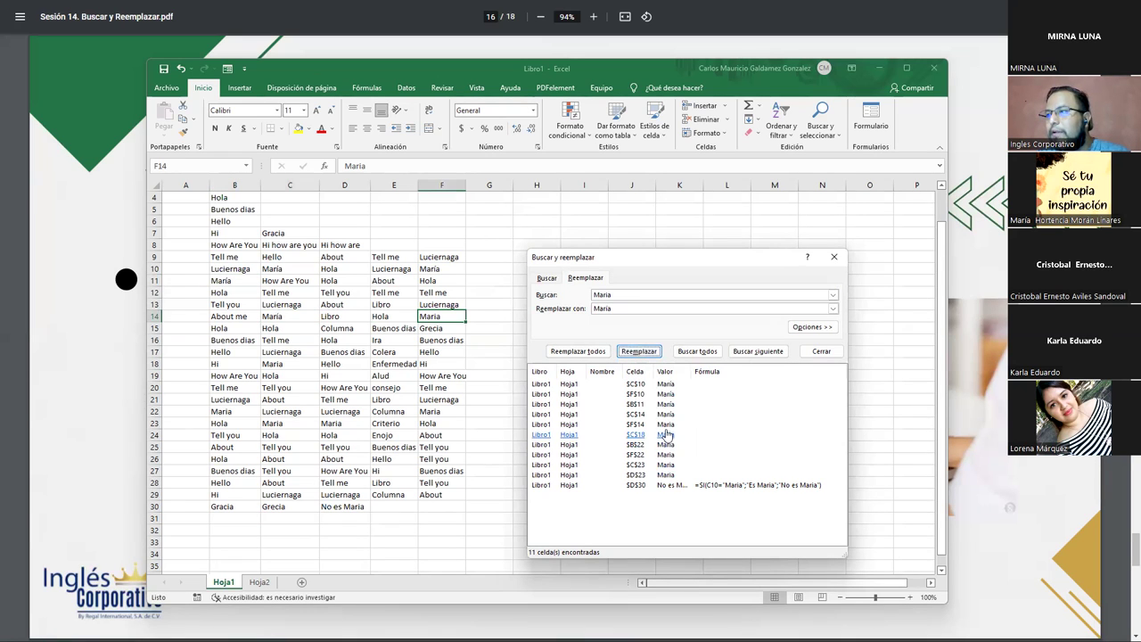
{"action": "left_click", "coordinate": [635, 353]}
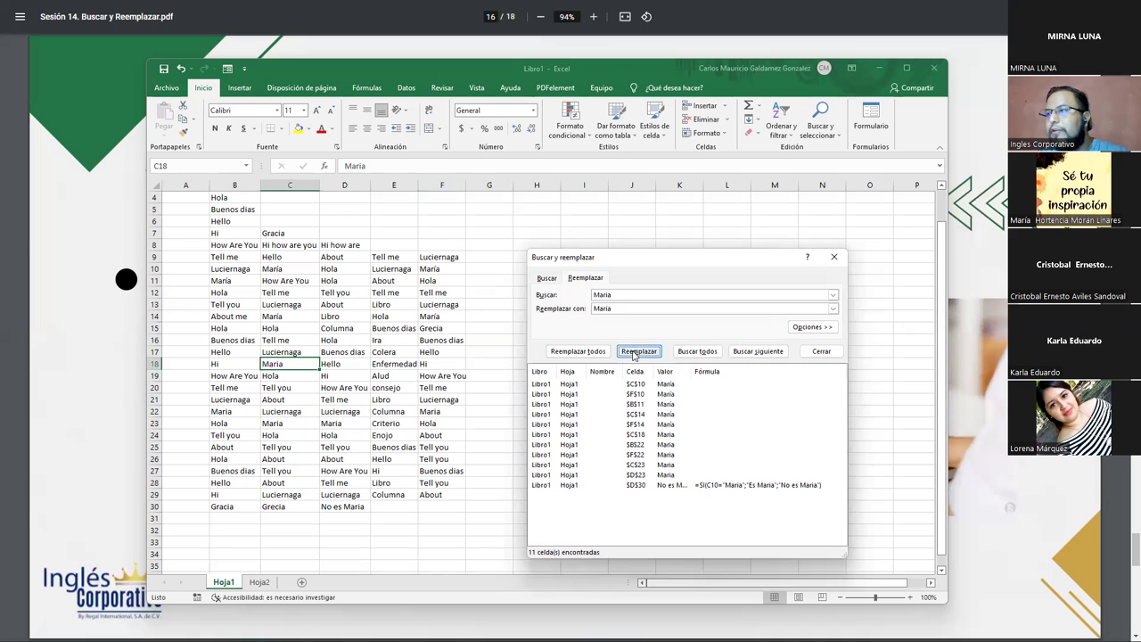
{"action": "left_click", "coordinate": [634, 354]}
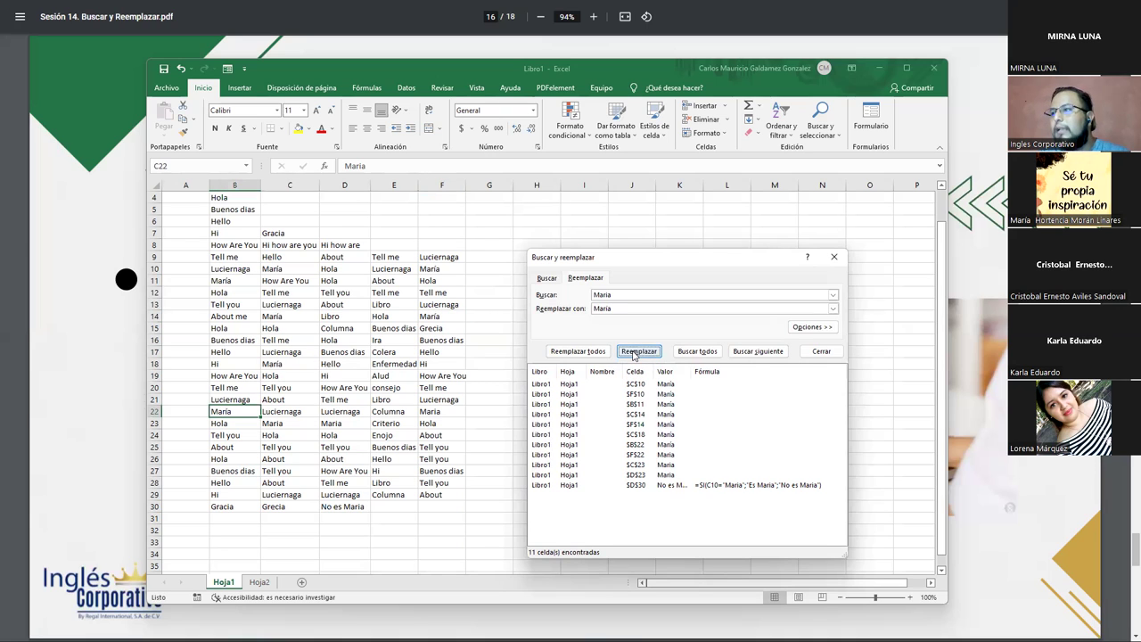
{"action": "left_click", "coordinate": [634, 354]}
{"action": "left_click", "coordinate": [634, 354]}
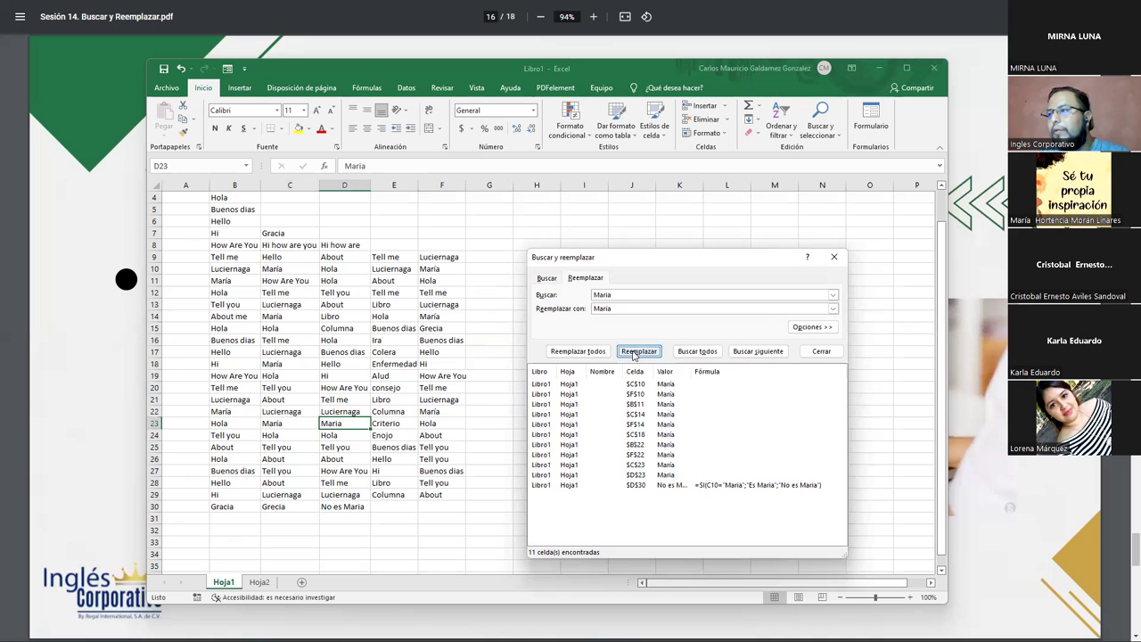
{"action": "left_click", "coordinate": [634, 354]}
{"action": "left_click", "coordinate": [634, 354]}
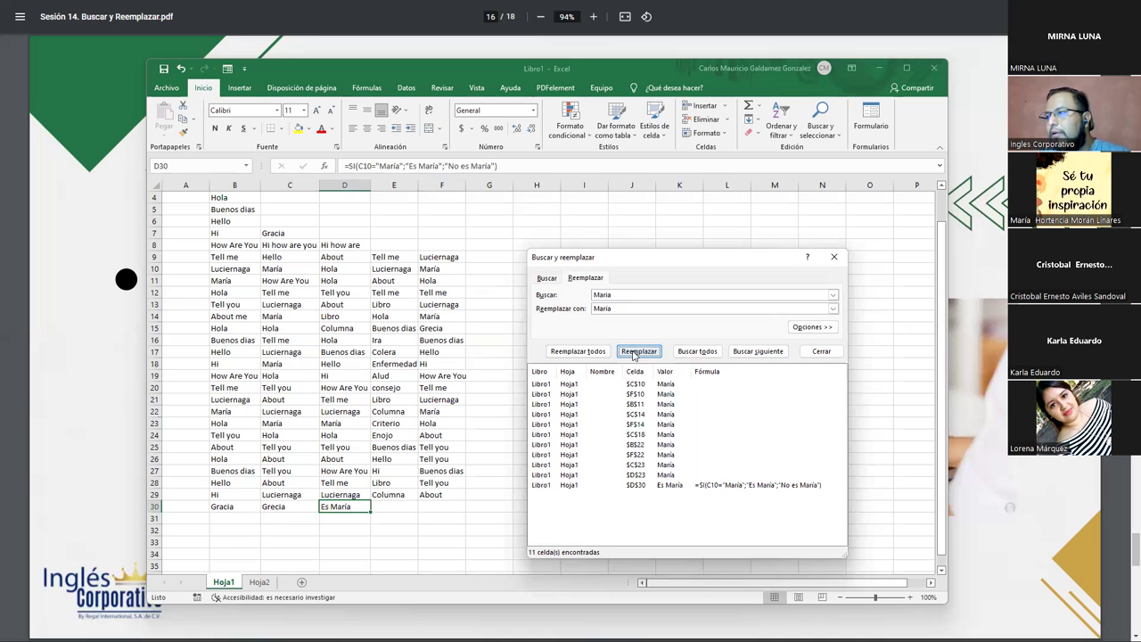
{"action": "left_click", "coordinate": [634, 354]}
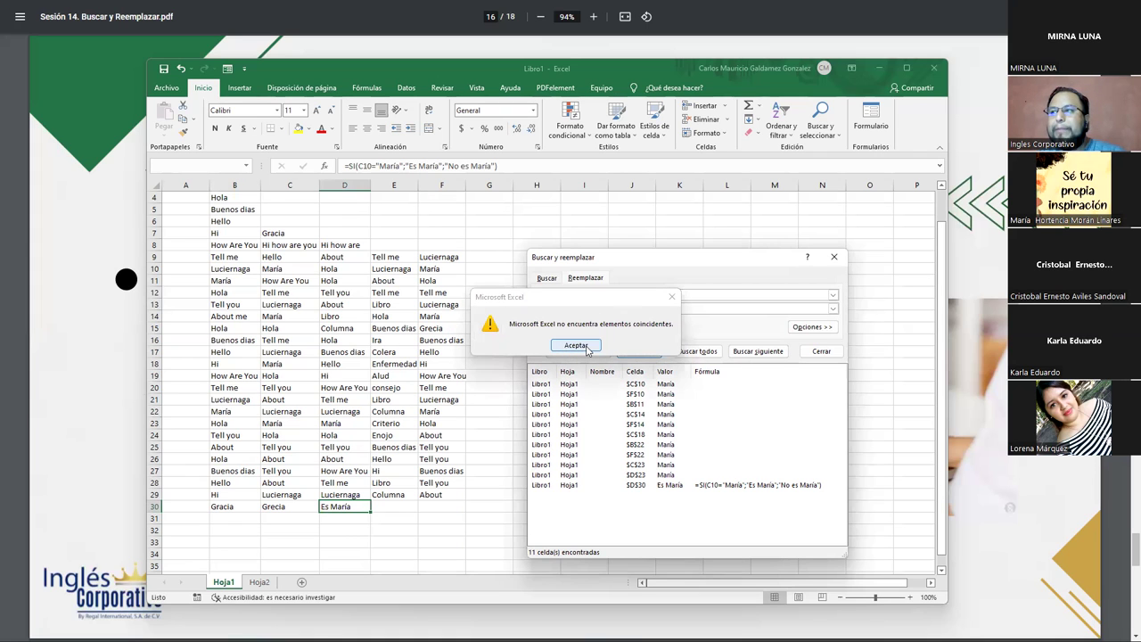
Step: Dismiss the no-matches notice and select the text in the Reemplazar con field
{"action": "left_click", "coordinate": [672, 296]}
{"action": "left_click_drag", "start_coordinate": [620, 308], "coordinate": [534, 306]}
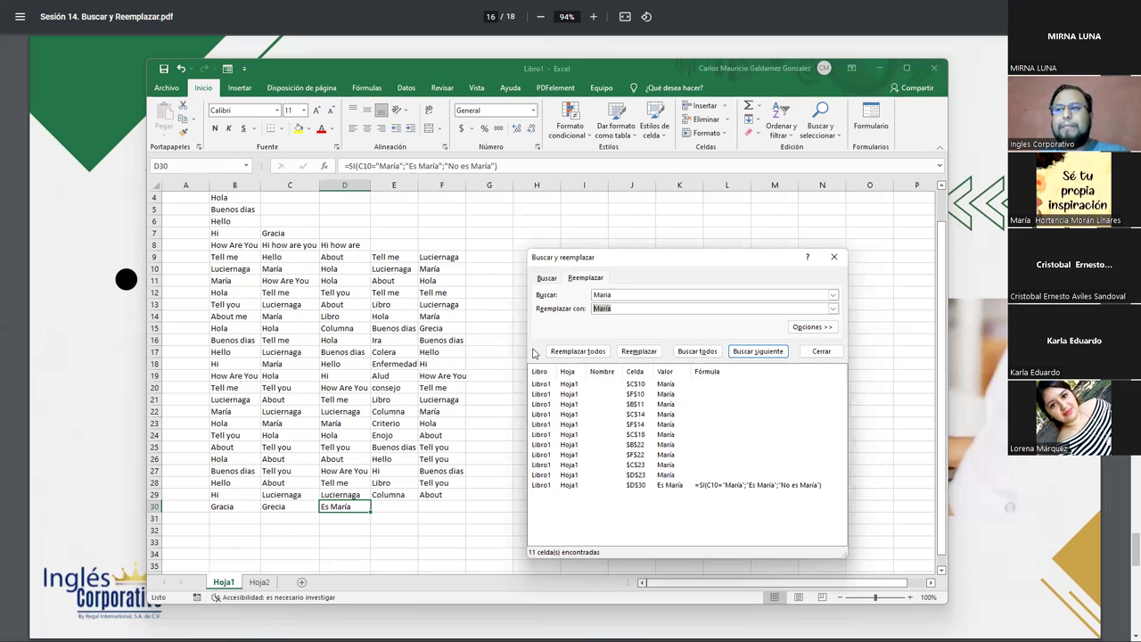
Step: Turn on Coincidir mayúsculas y minúsculas and search for ABOUT, which finds nothing
{"action": "left_click", "coordinate": [798, 328]}
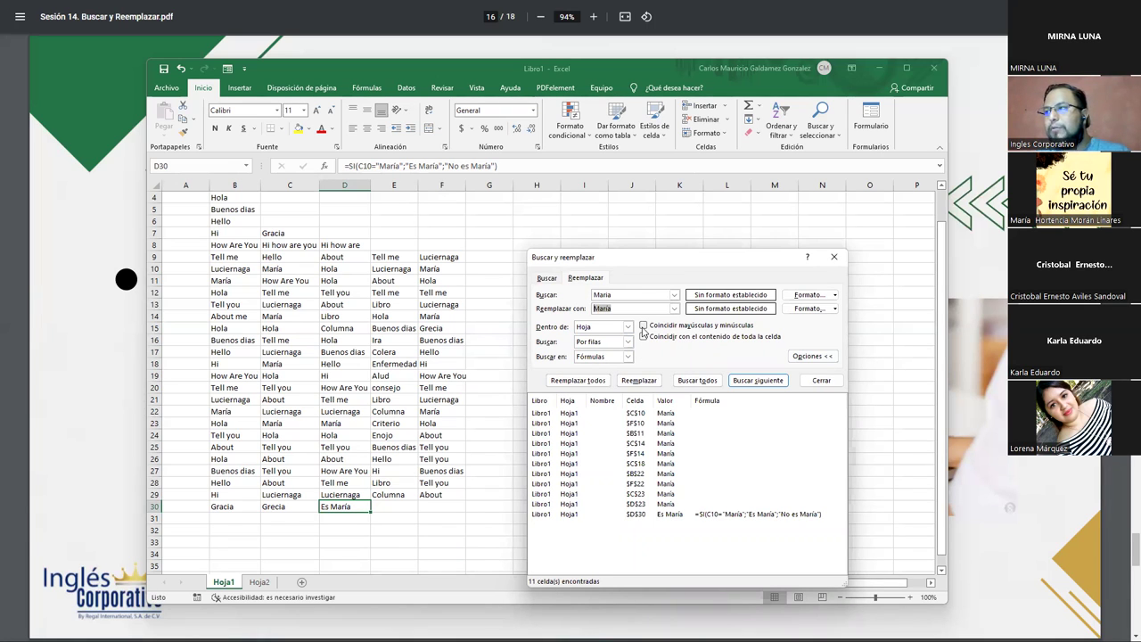
{"action": "double_click", "coordinate": [602, 296]}
{"action": "type", "text": "ABOUT"}
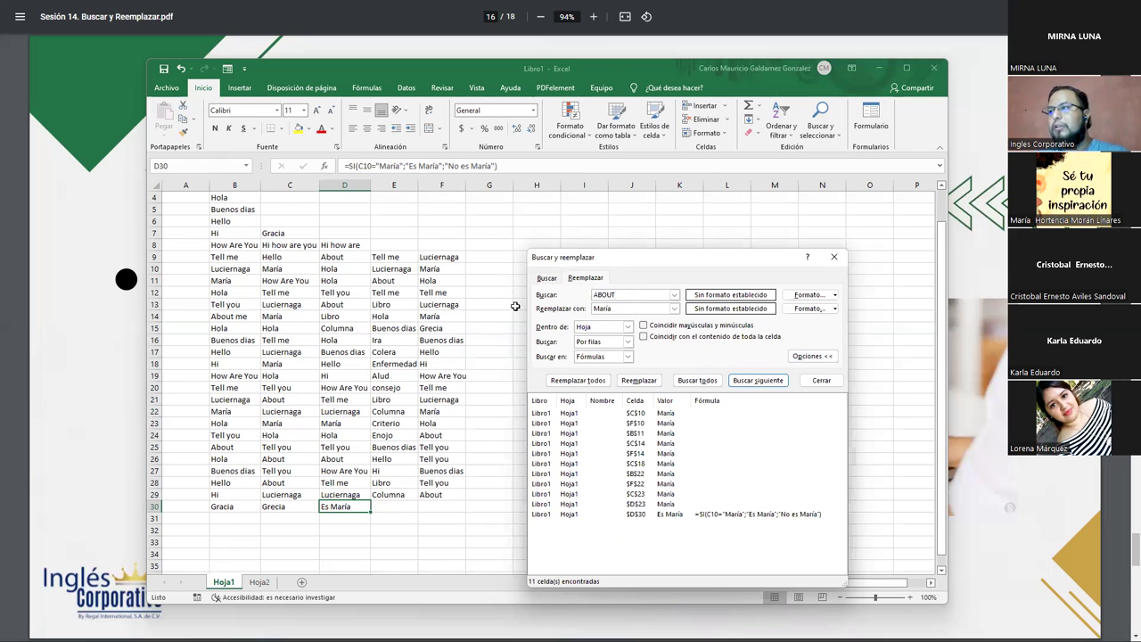
{"action": "left_click", "coordinate": [644, 326]}
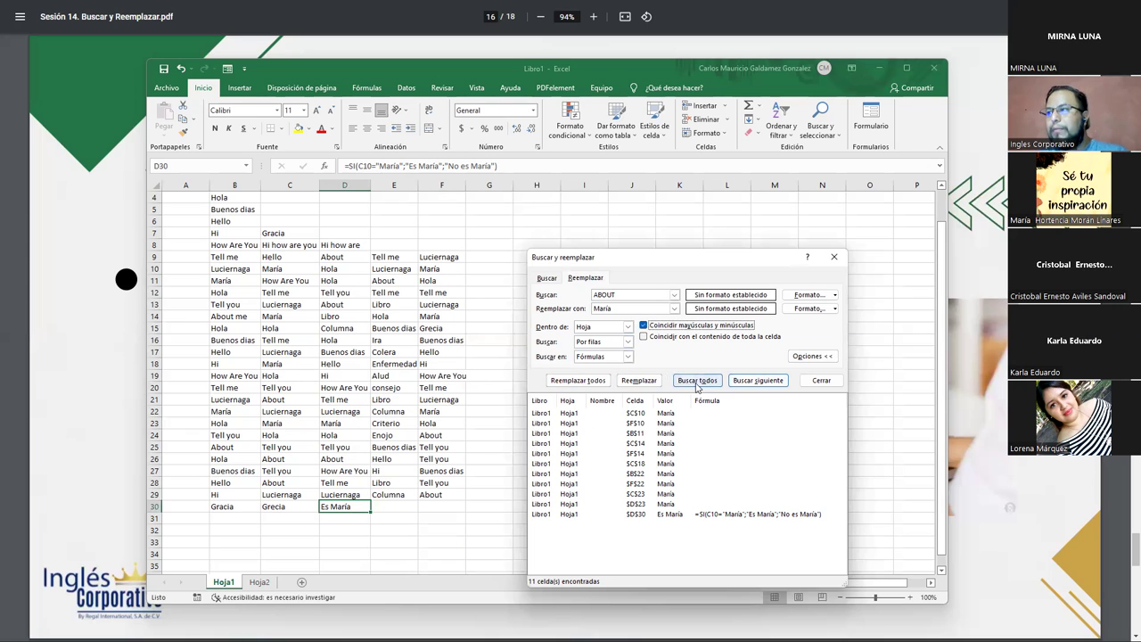
{"action": "left_click", "coordinate": [697, 383]}
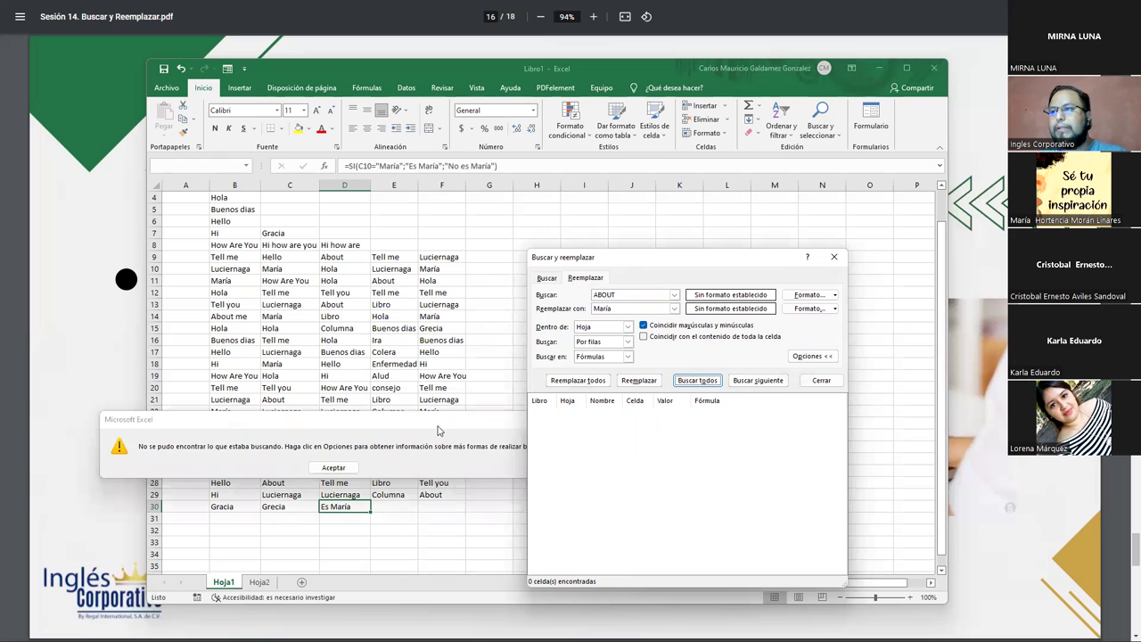
{"action": "key", "text": "Return"}
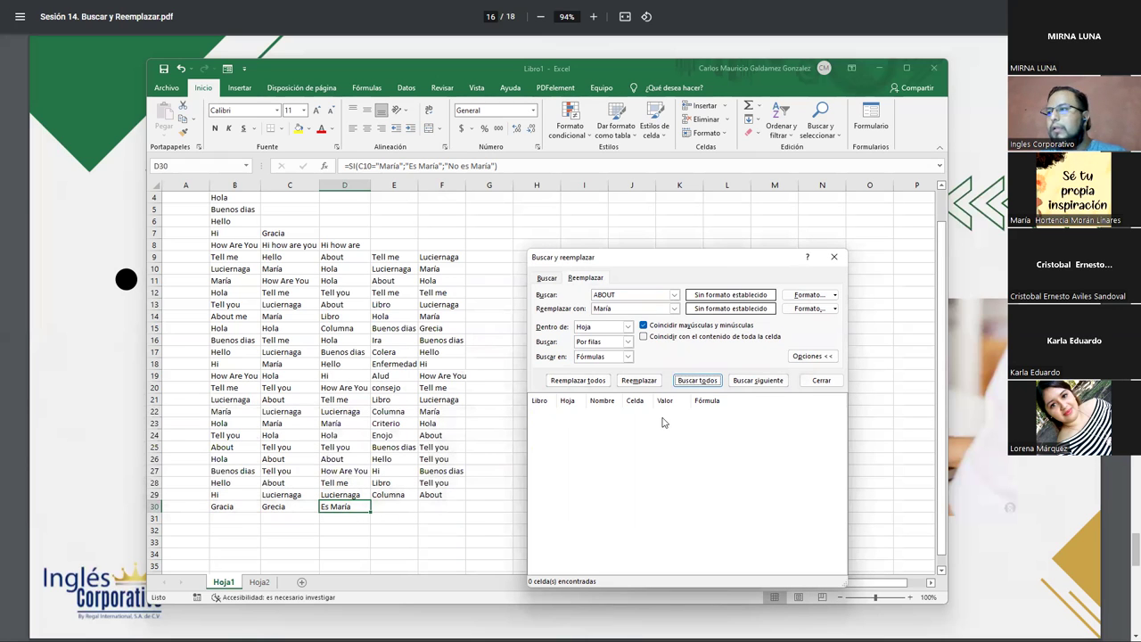
Step: Replace all 11 case-matching About entries with Acerca de, confirm none remain, and close the dialog
{"action": "double_click", "coordinate": [631, 295]}
{"action": "type", "text": "About"}
{"action": "key", "text": "Tab"}
{"action": "type", "text": "A"}
{"action": "type", "text": "rca de"}
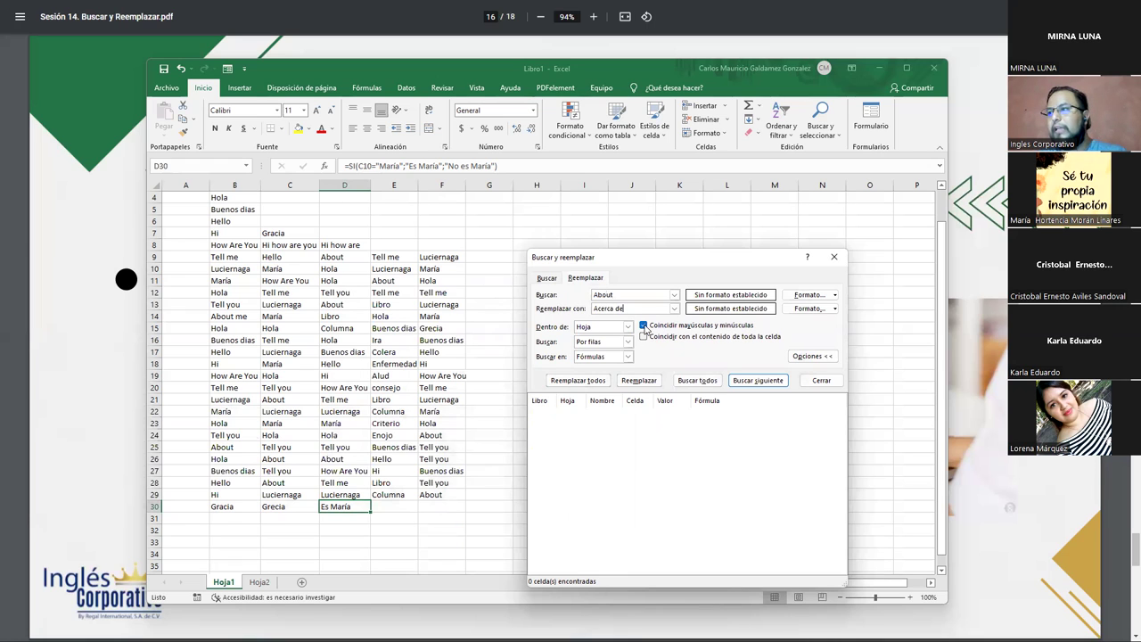
{"action": "left_click", "coordinate": [577, 381]}
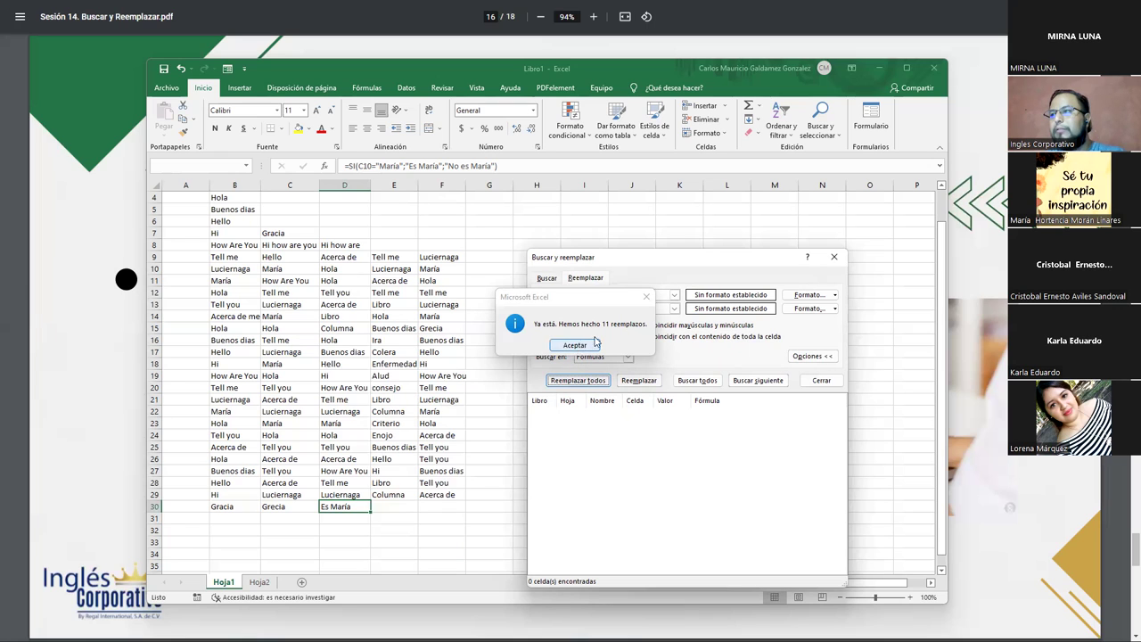
{"action": "left_click", "coordinate": [646, 297]}
{"action": "left_click", "coordinate": [698, 380]}
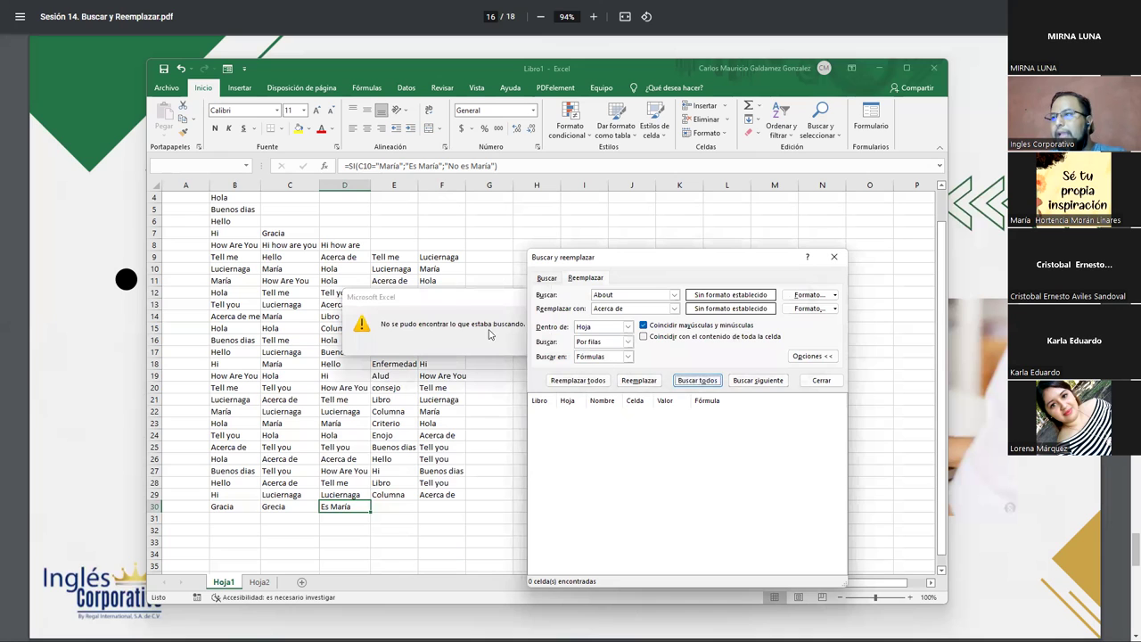
{"action": "left_click_drag", "start_coordinate": [502, 300], "coordinate": [311, 333]}
{"action": "left_click", "coordinate": [377, 333]}
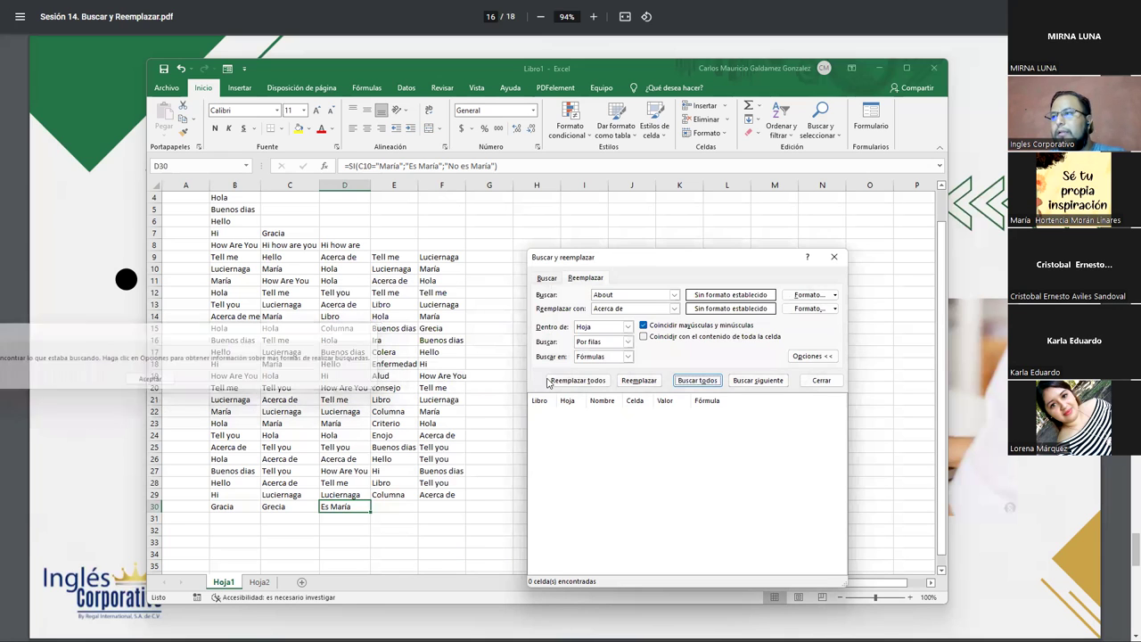
{"action": "left_click", "coordinate": [799, 381]}
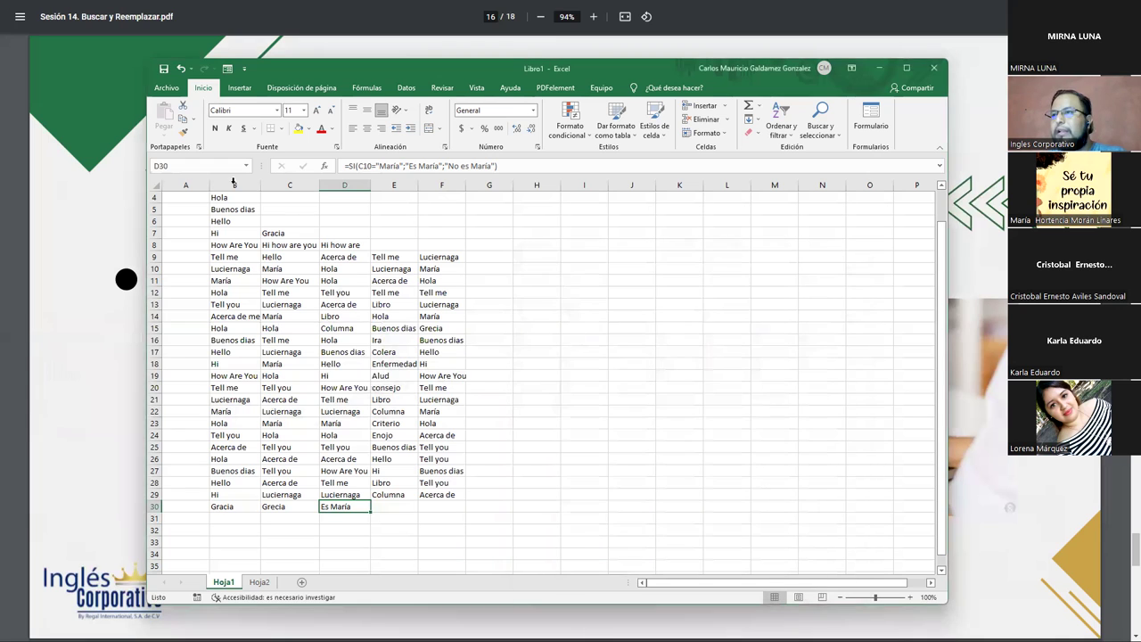
Step: Save the workbook as 'Sesión 14 - Buscar y Reemplazar' in Libros de Ejercicios de Cursos de Excel, then close Excel
{"action": "left_click", "coordinate": [163, 68]}
{"action": "left_click", "coordinate": [461, 401]}
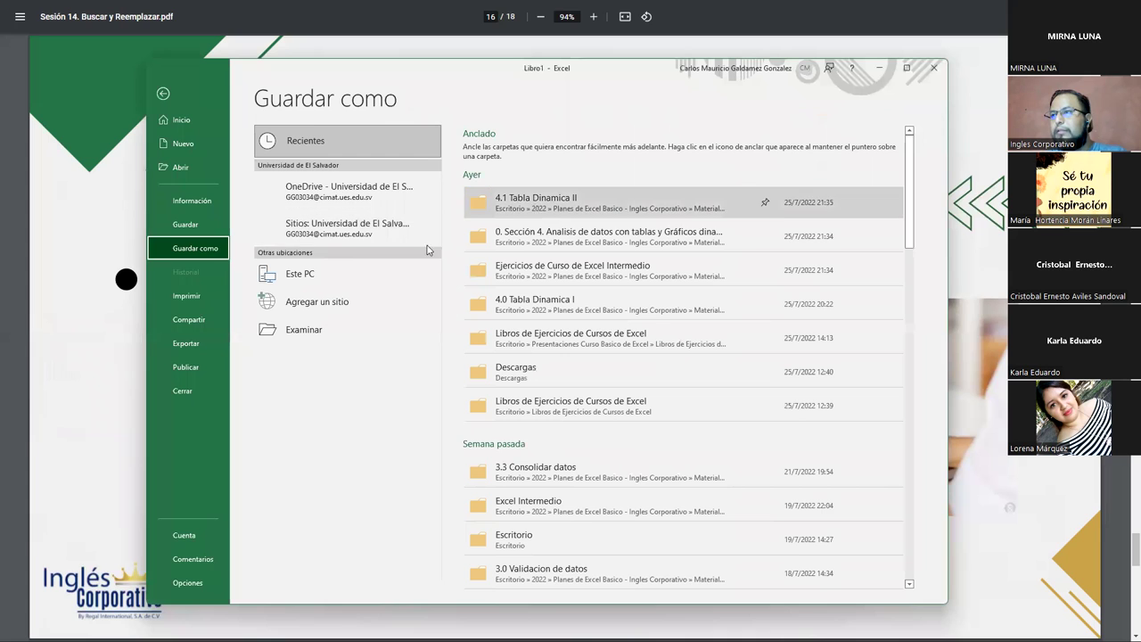
{"action": "left_click", "coordinate": [297, 285]}
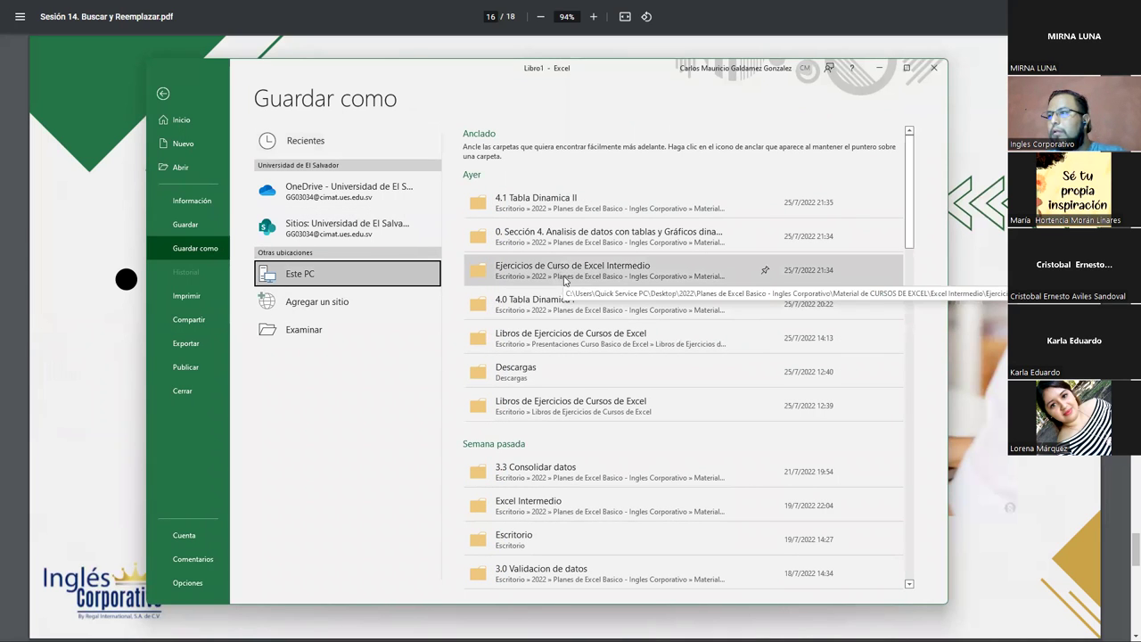
{"action": "left_click", "coordinate": [595, 346]}
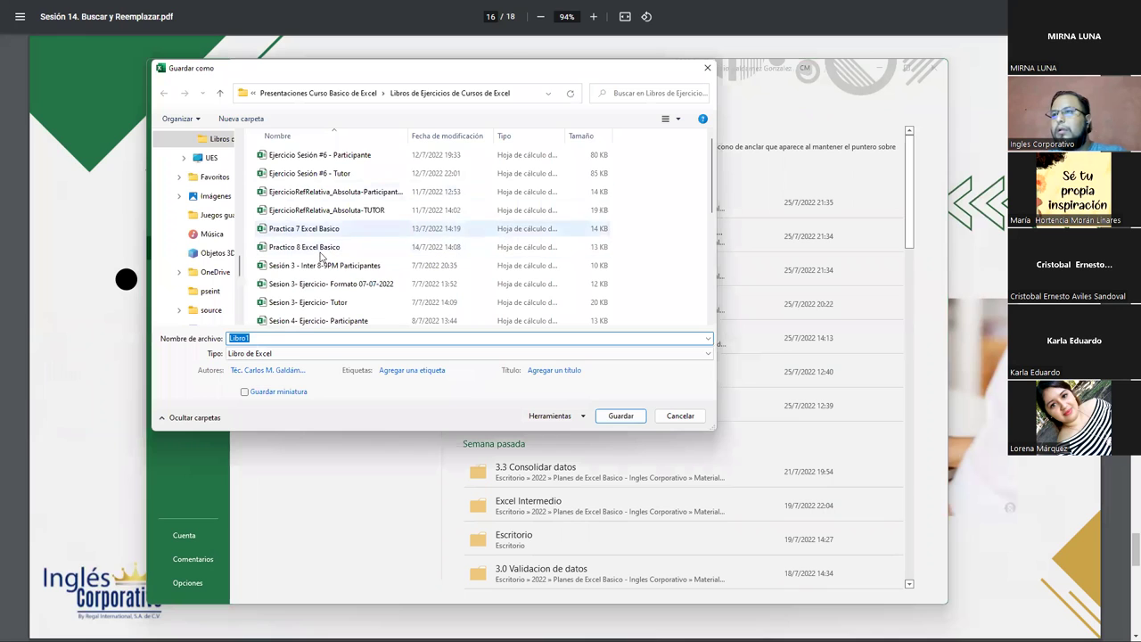
{"action": "type", "text": "Sesi"}
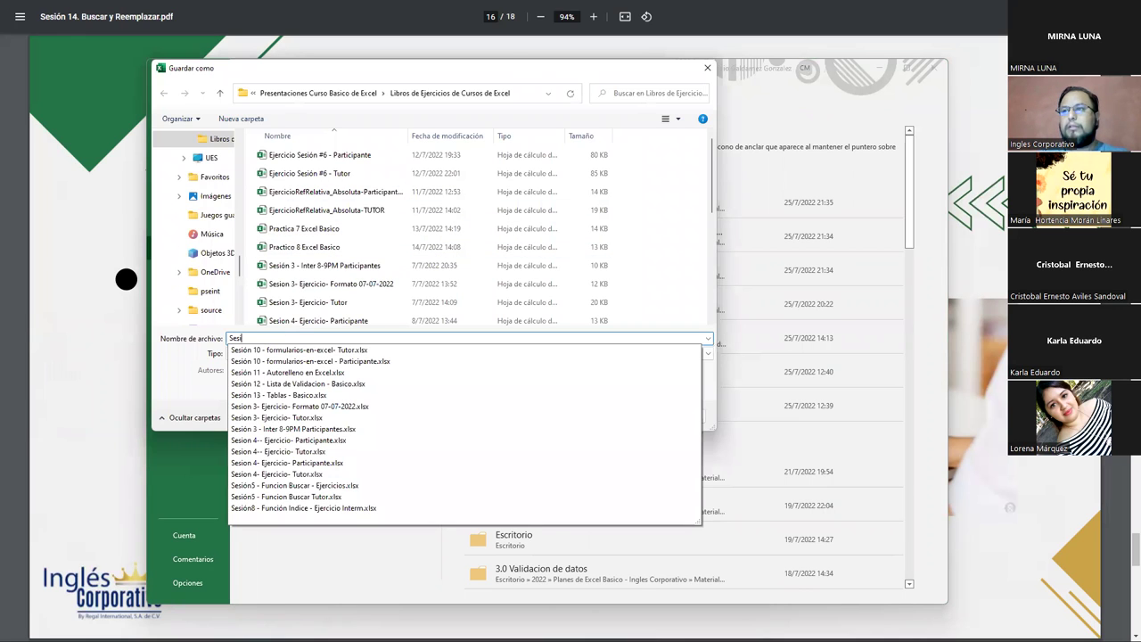
{"action": "type", "text": "ón 14 - Buscar y Reemplazar"}
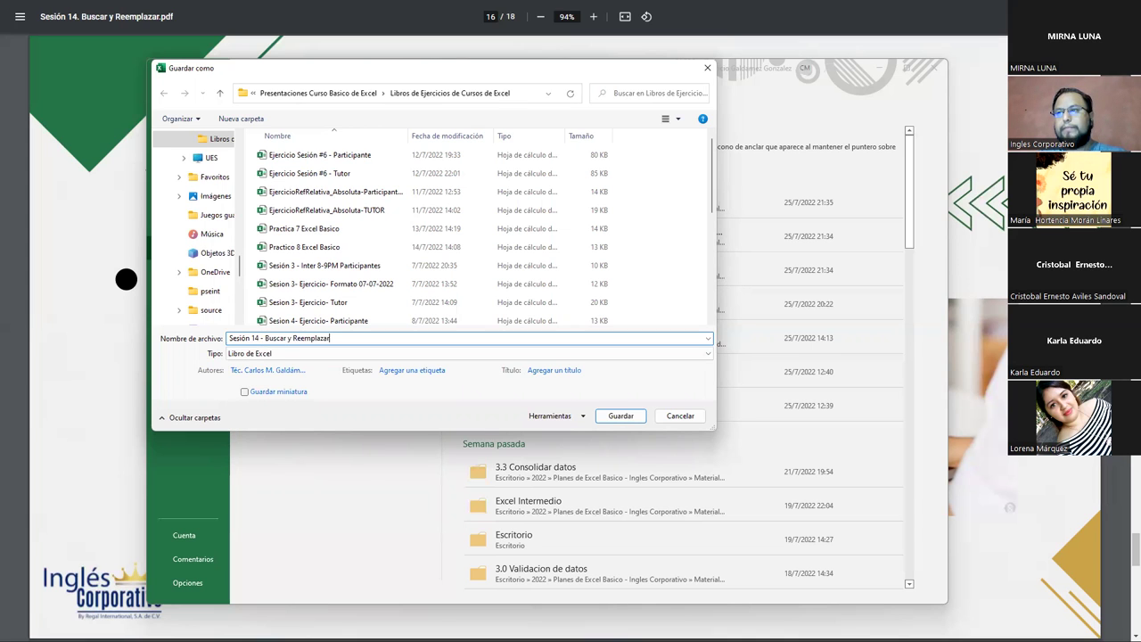
{"action": "key", "text": "Return"}
{"action": "left_click", "coordinate": [932, 68]}
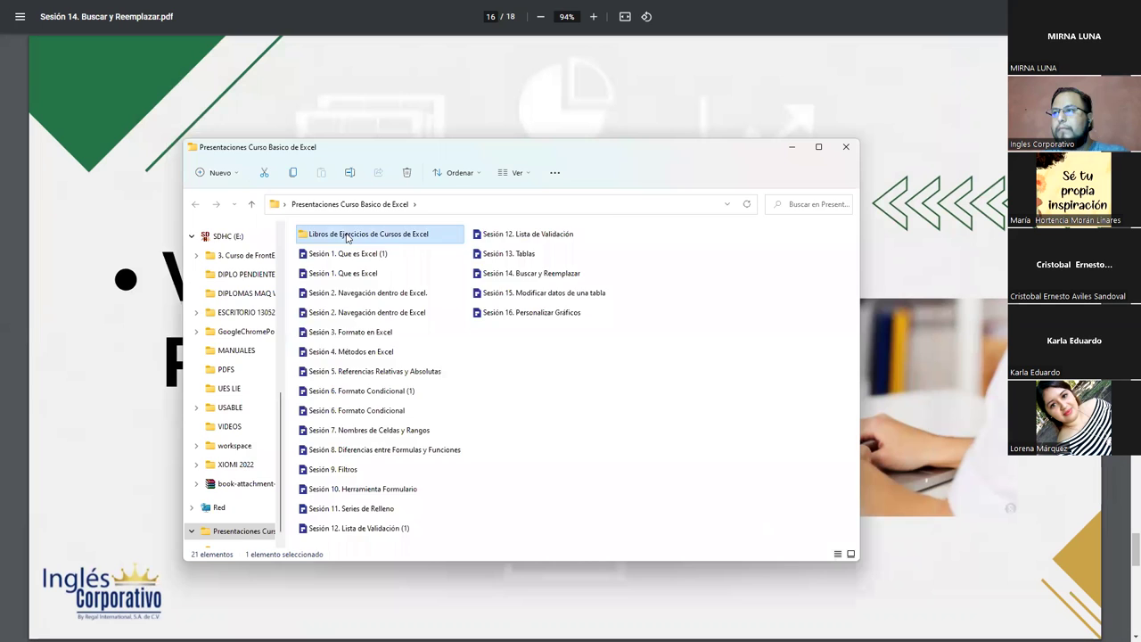
Step: Open the Libros de Ejercicios de Cursos de Excel folder, sort newest first by modification date, and close Explorer
{"action": "double_click", "coordinate": [375, 234]}
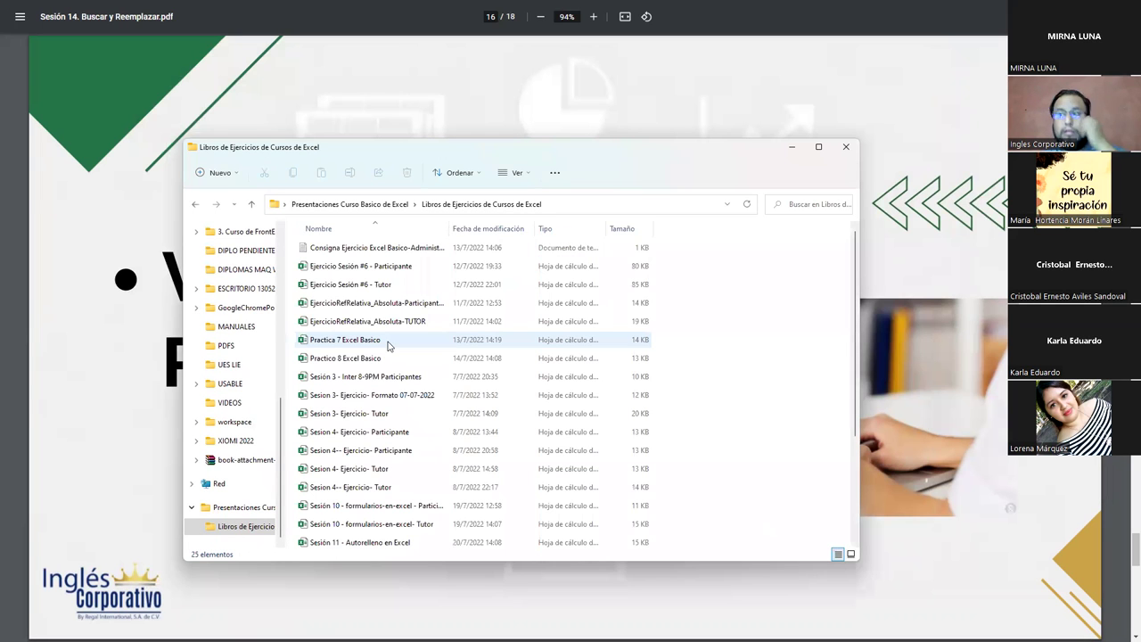
{"action": "left_click", "coordinate": [472, 231]}
{"action": "left_click", "coordinate": [365, 250]}
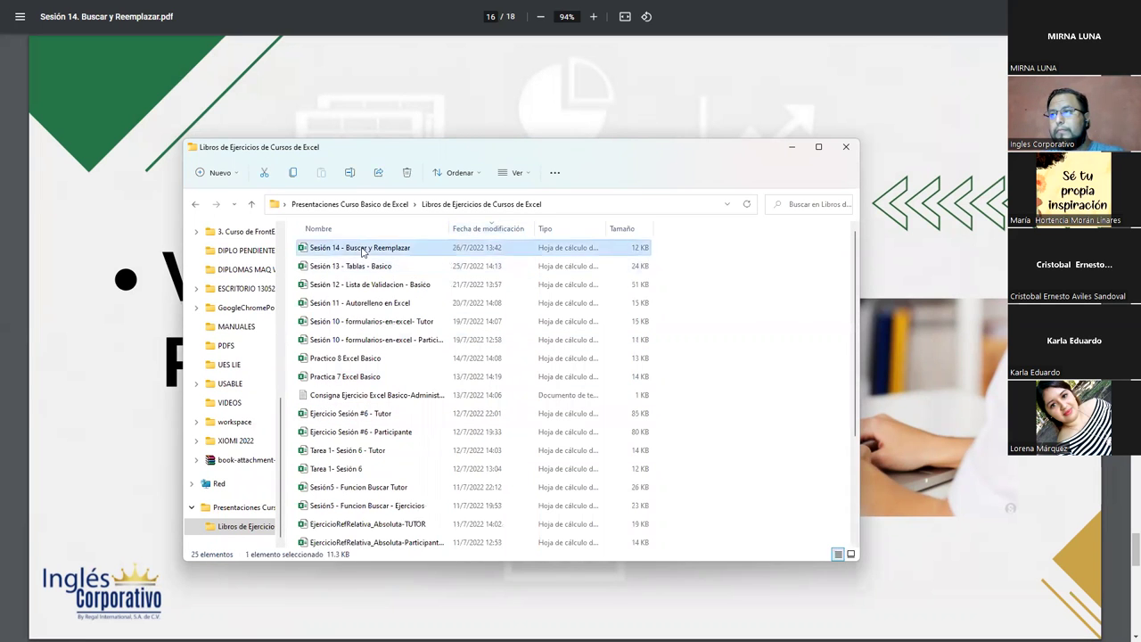
{"action": "left_click", "coordinate": [846, 147]}
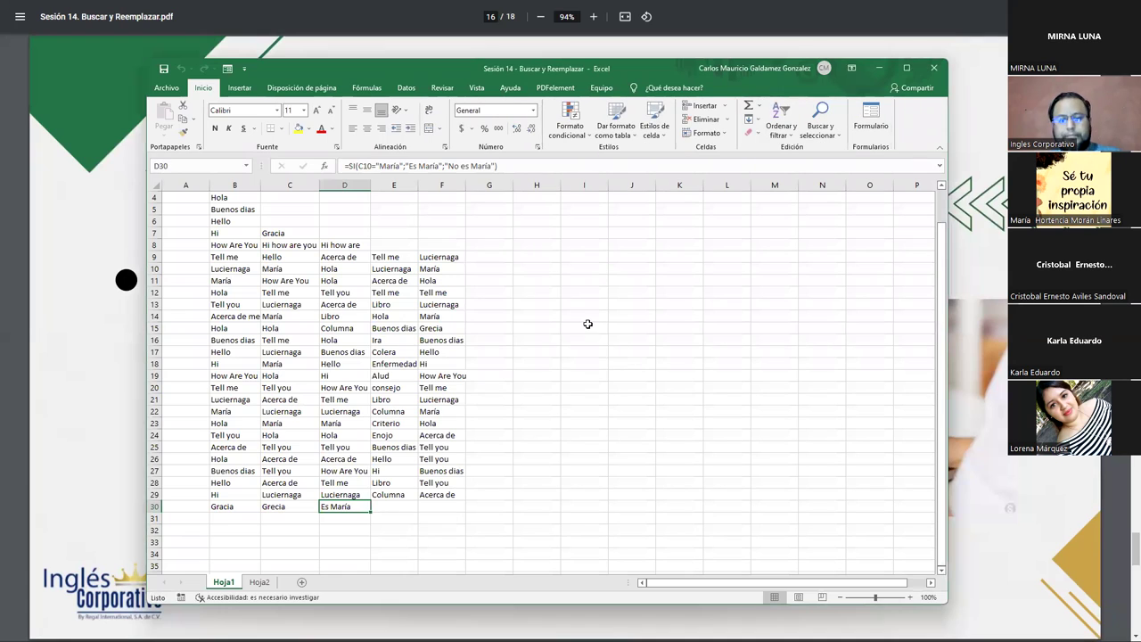
Step: List the 10 cells containing Tell me, enter Dime as the replacement, and match entire cell contents
{"action": "key", "text": "ctrl+b"}
{"action": "key", "text": "ctrl+l"}
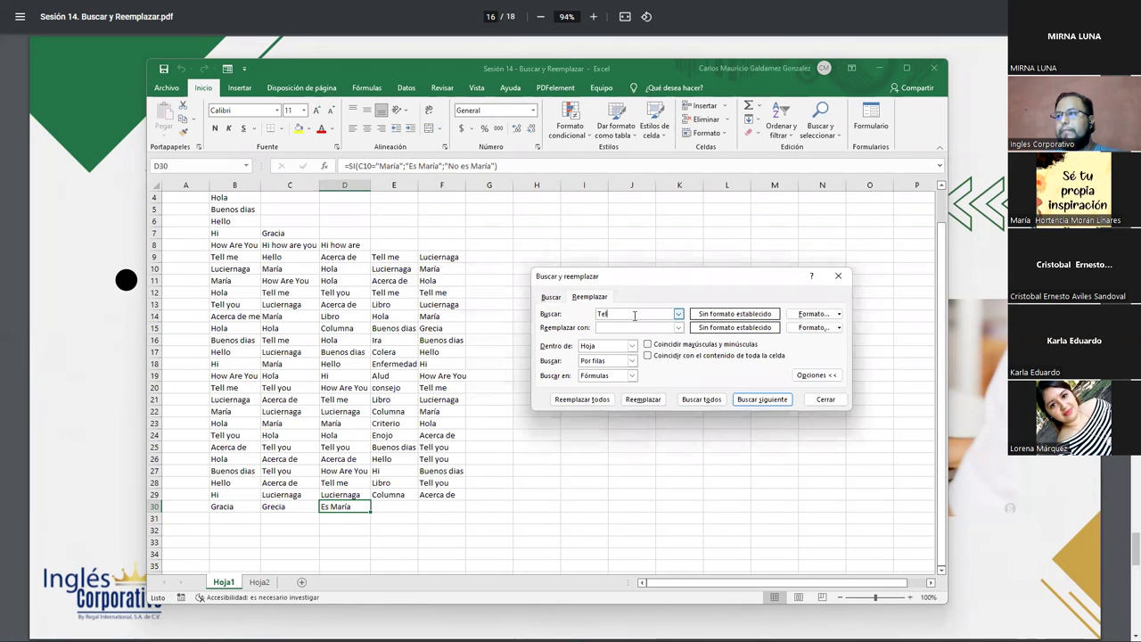
{"action": "left_click", "coordinate": [696, 400]}
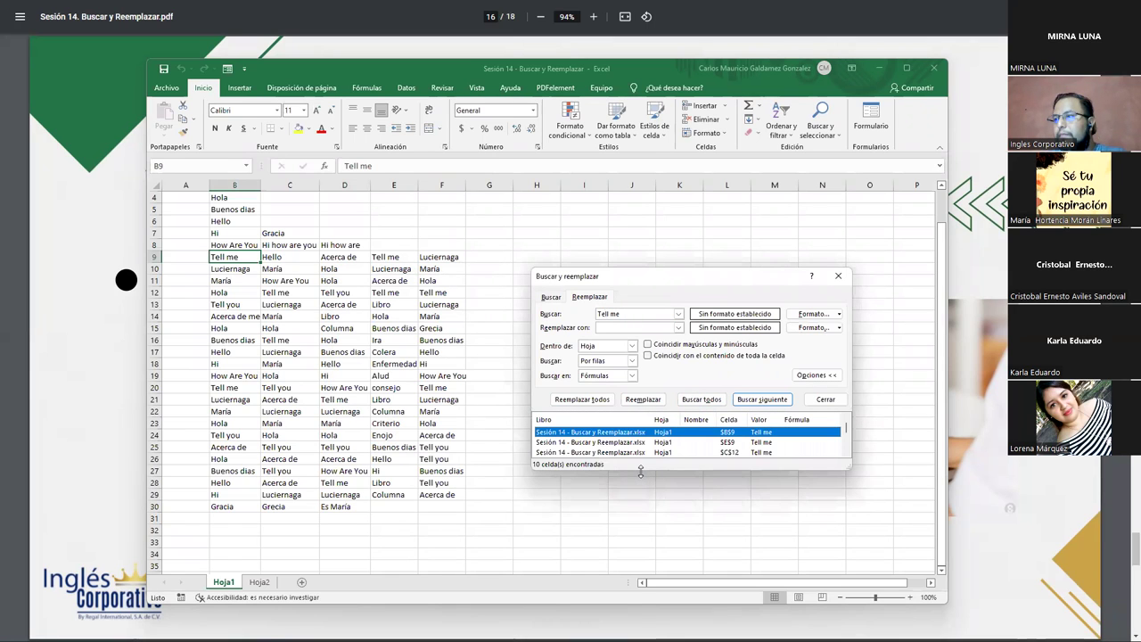
{"action": "left_click_drag", "start_coordinate": [640, 471], "coordinate": [641, 564]}
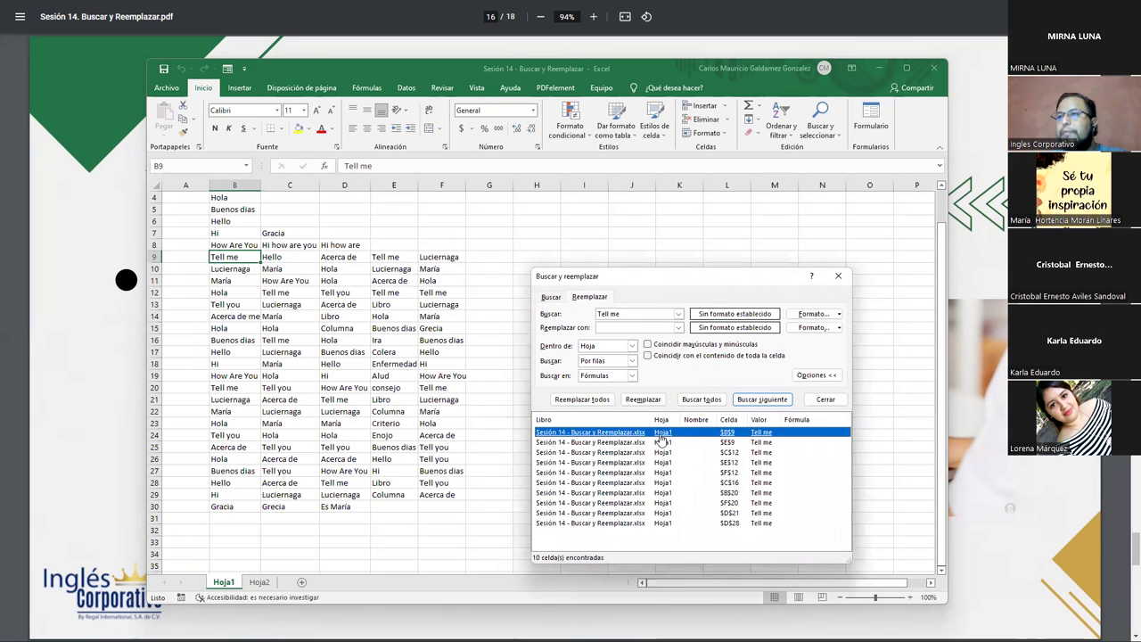
{"action": "left_click", "coordinate": [604, 328]}
{"action": "type", "text": "Di"}
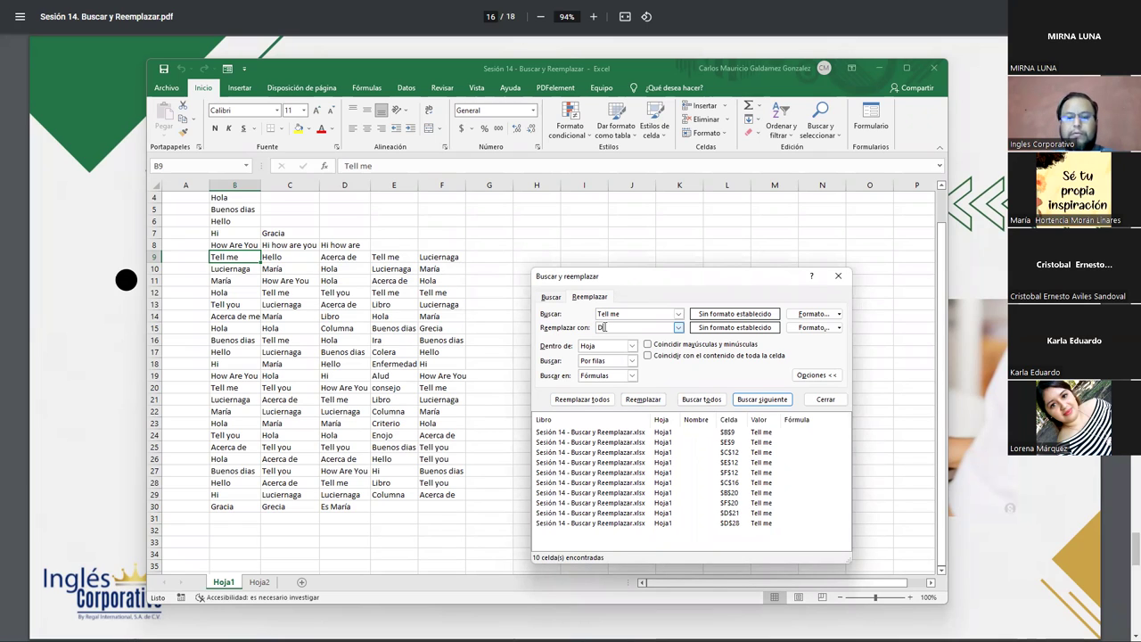
{"action": "type", "text": "me"}
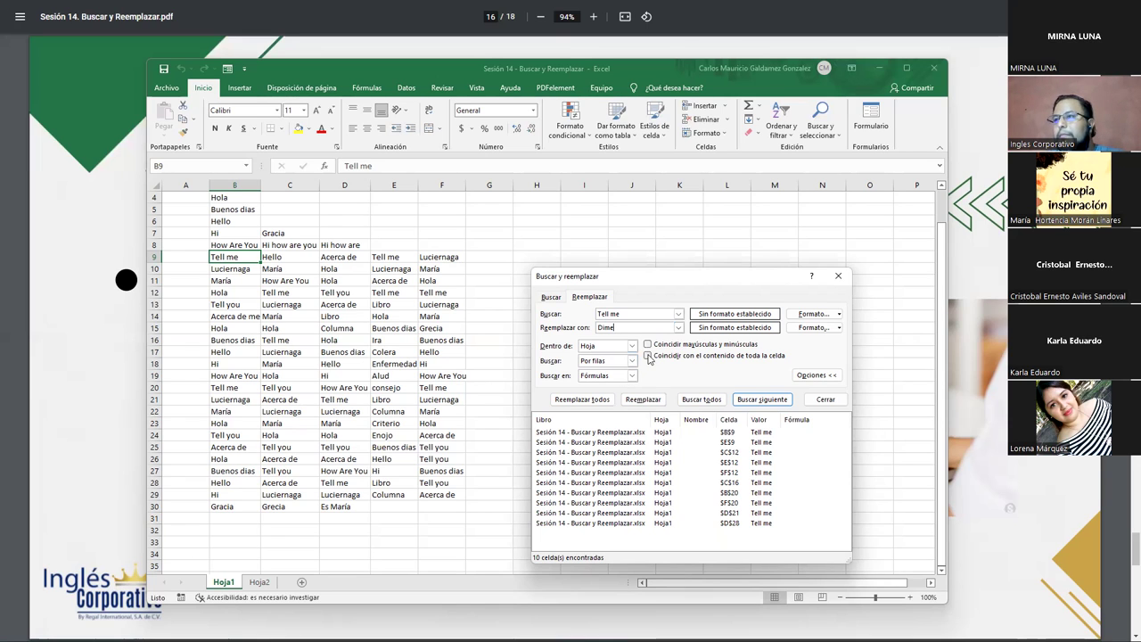
{"action": "left_click", "coordinate": [648, 356]}
{"action": "left_click", "coordinate": [694, 402]}
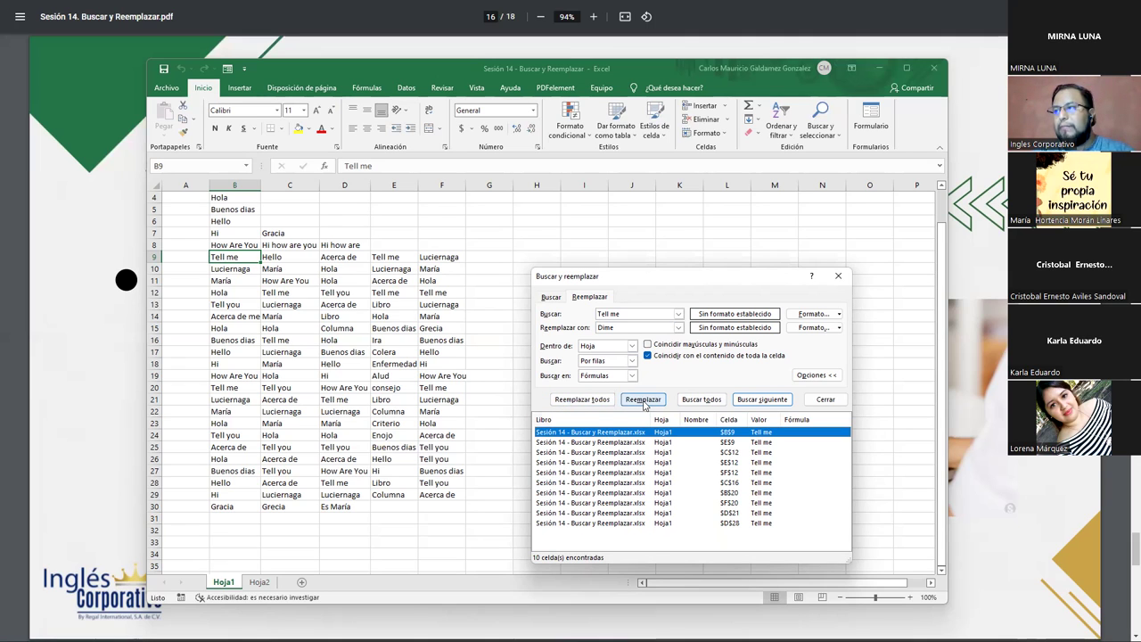
Step: Replace the remaining 'Tell me' cells with 'Dime', first one by one, then all five at once
{"action": "left_click", "coordinate": [642, 399]}
{"action": "left_click", "coordinate": [643, 399]}
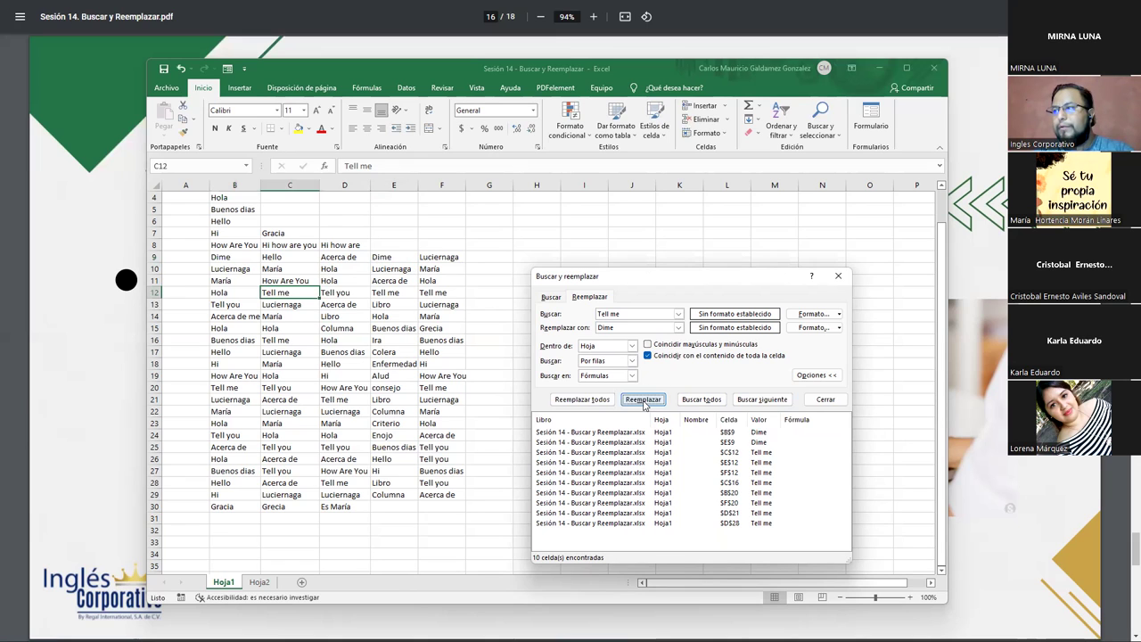
{"action": "left_click", "coordinate": [643, 400]}
{"action": "left_click", "coordinate": [643, 400]}
{"action": "left_click", "coordinate": [643, 400]}
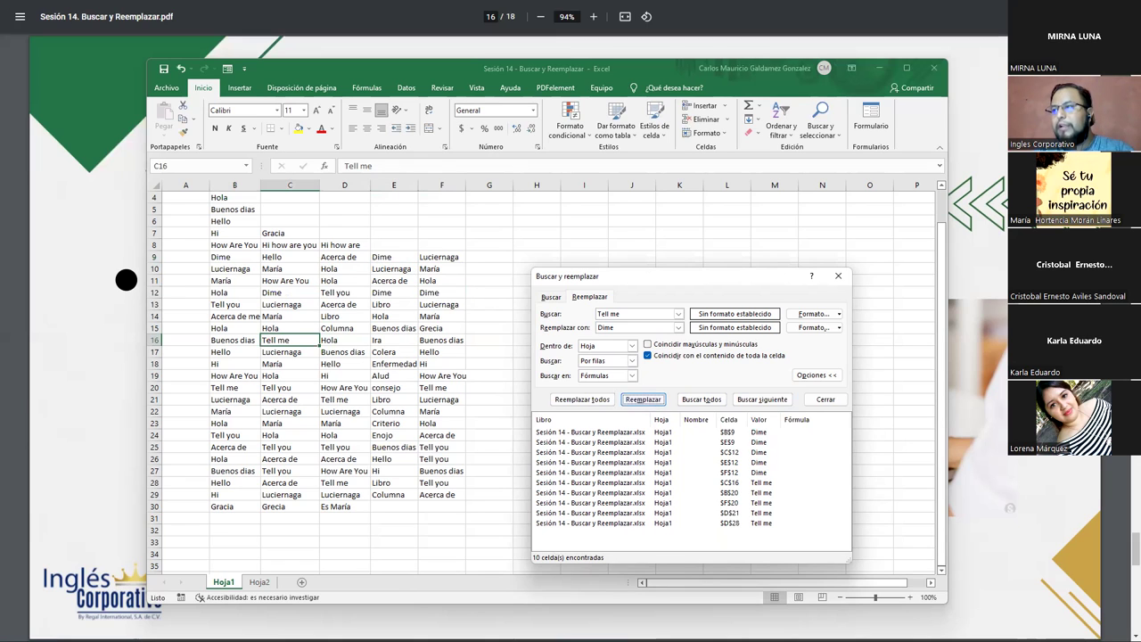
{"action": "left_click", "coordinate": [688, 403]}
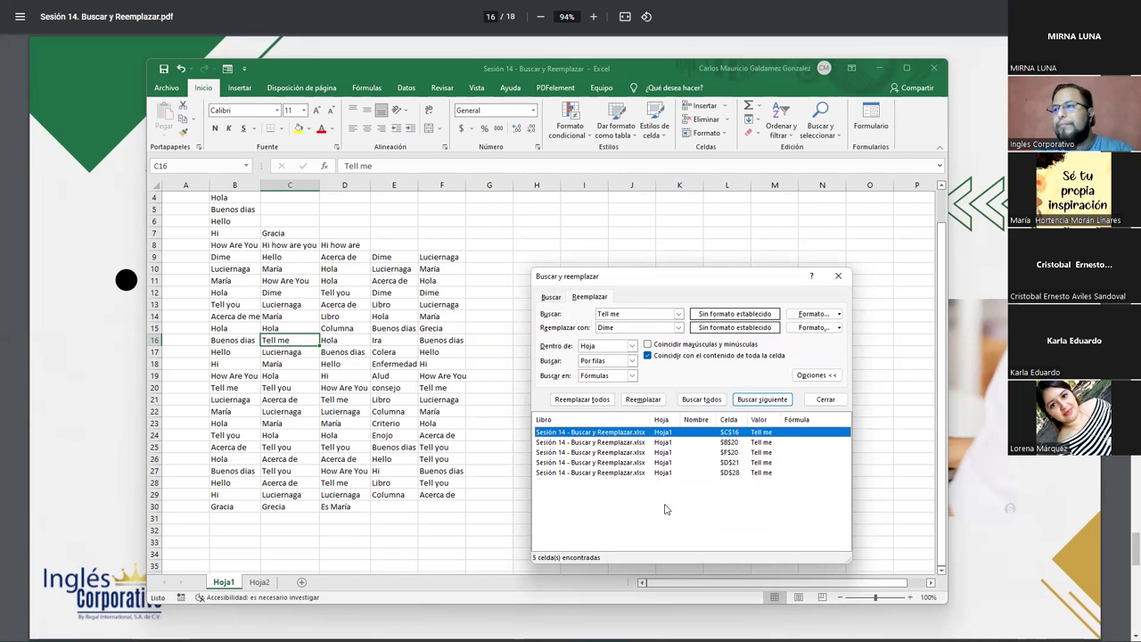
{"action": "left_click", "coordinate": [576, 401]}
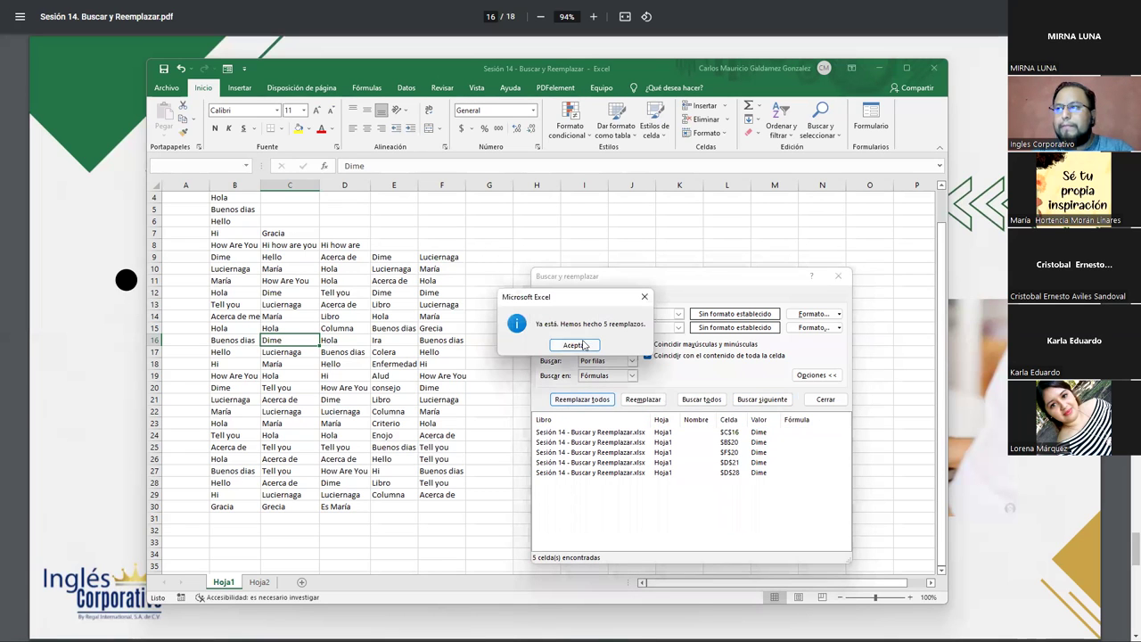
{"action": "left_click", "coordinate": [584, 345]}
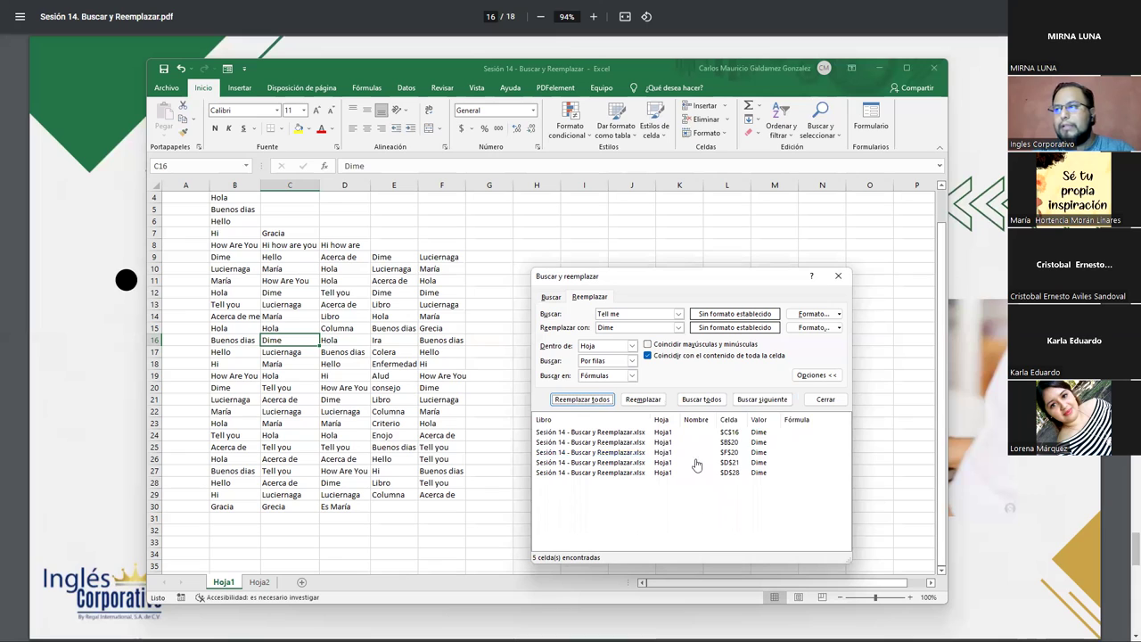
Step: Check the replaced cell C16, close Find and Replace, and open BD-Inmuebles from Descargas
{"action": "left_click", "coordinate": [597, 502]}
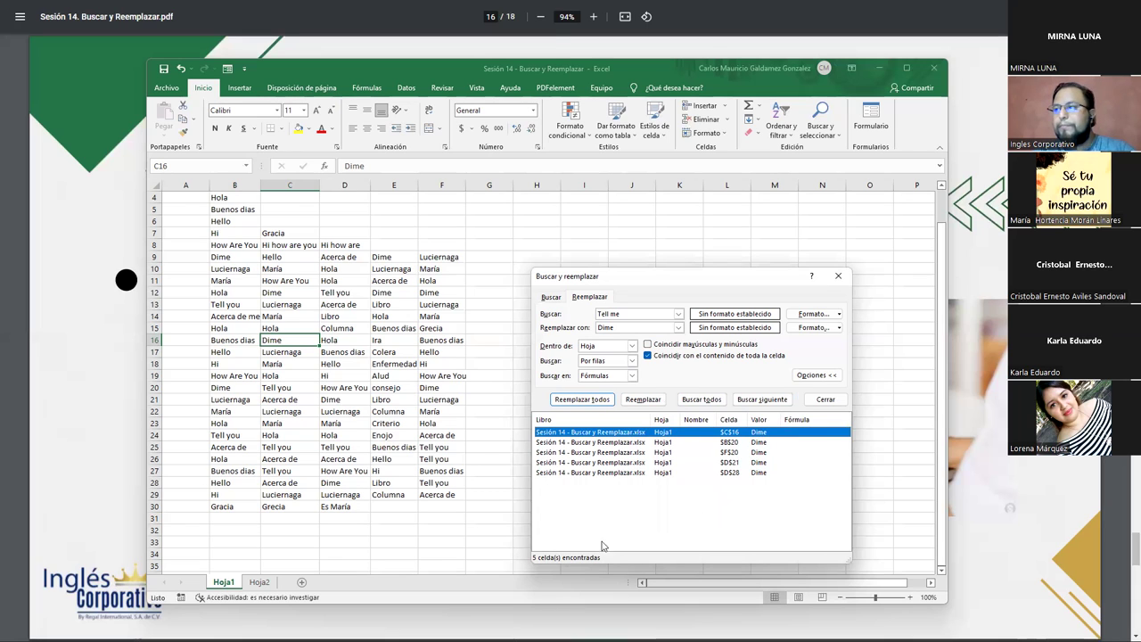
{"action": "left_click", "coordinate": [649, 513]}
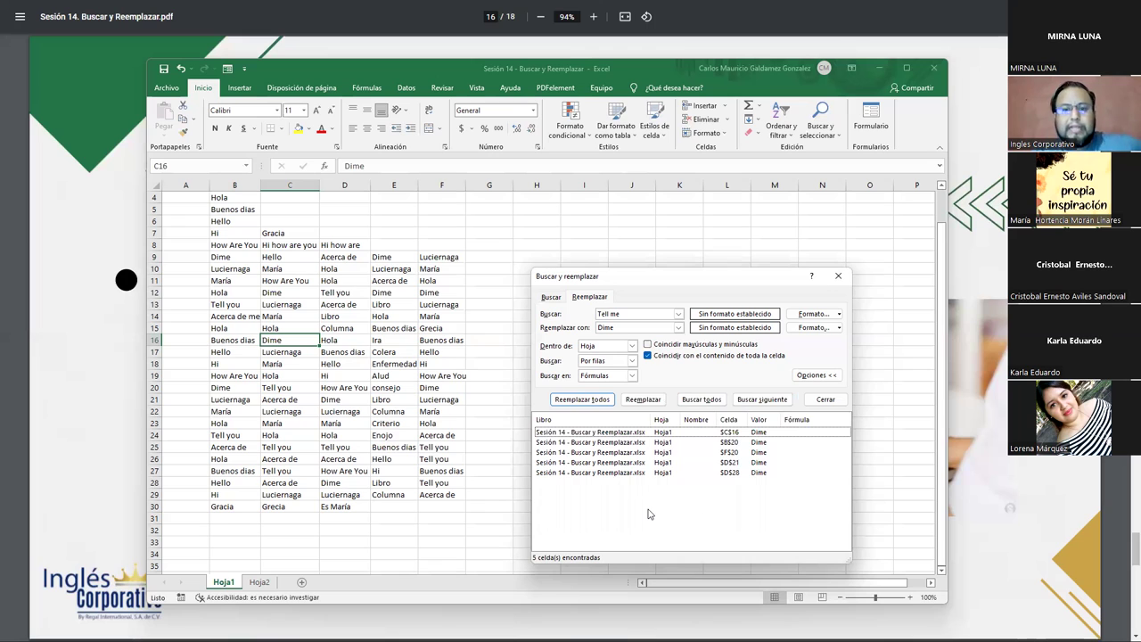
{"action": "left_click", "coordinate": [828, 400]}
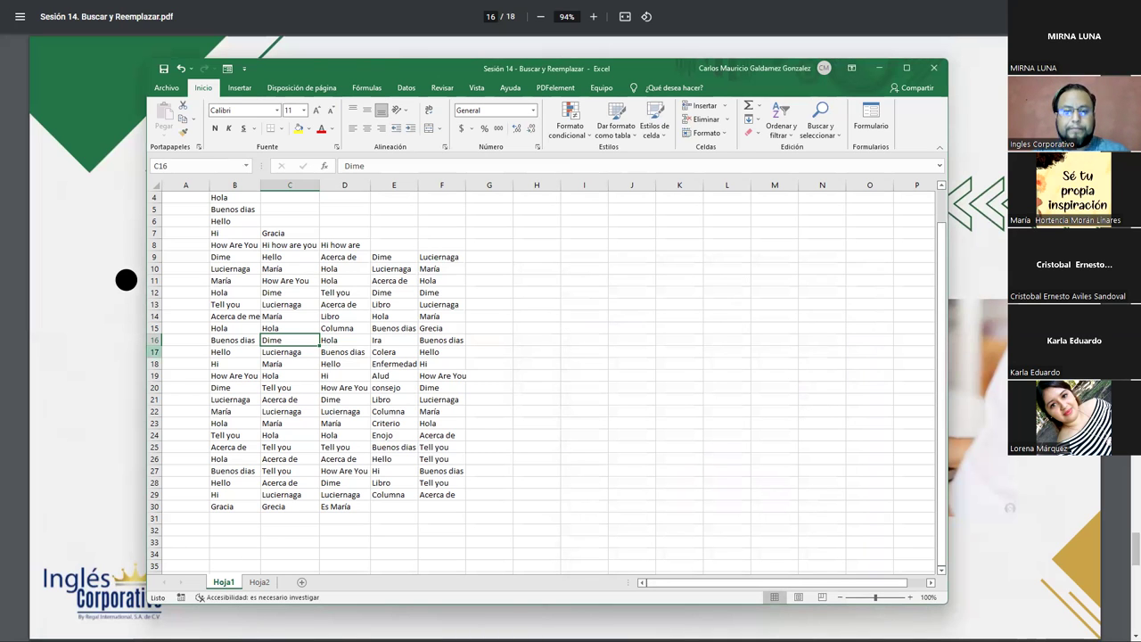
{"action": "key", "text": "alt+Tab"}
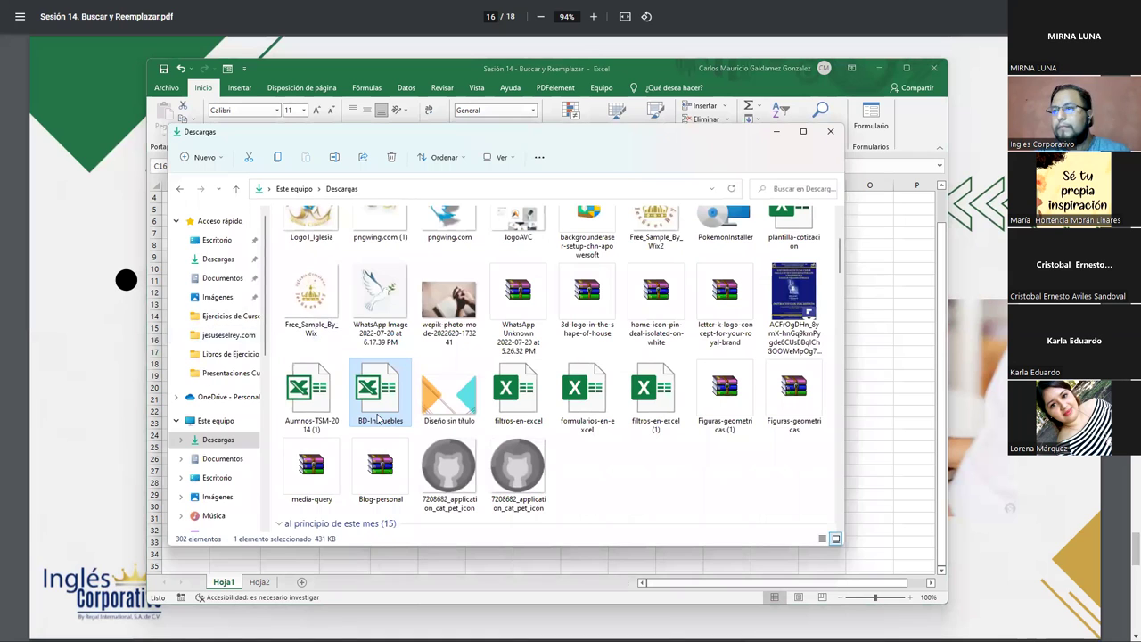
{"action": "left_click", "coordinate": [830, 131]}
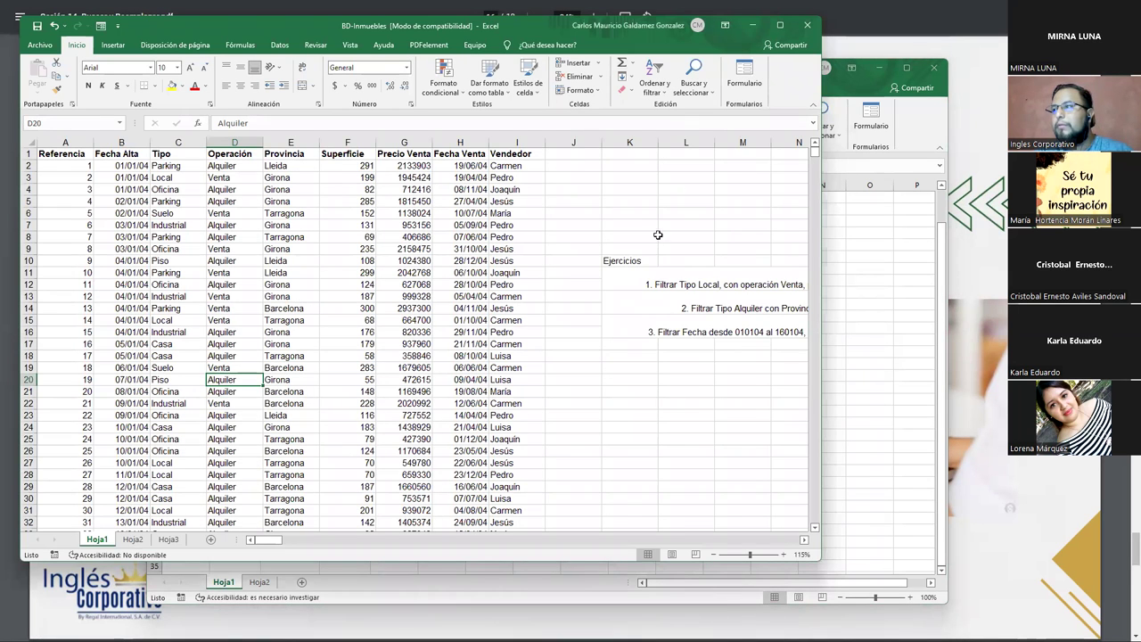
Step: Delete the Ejercicios notes in K10:N16 and dismiss the merged-cells warning
{"action": "left_click_drag", "start_coordinate": [609, 262], "coordinate": [621, 335]}
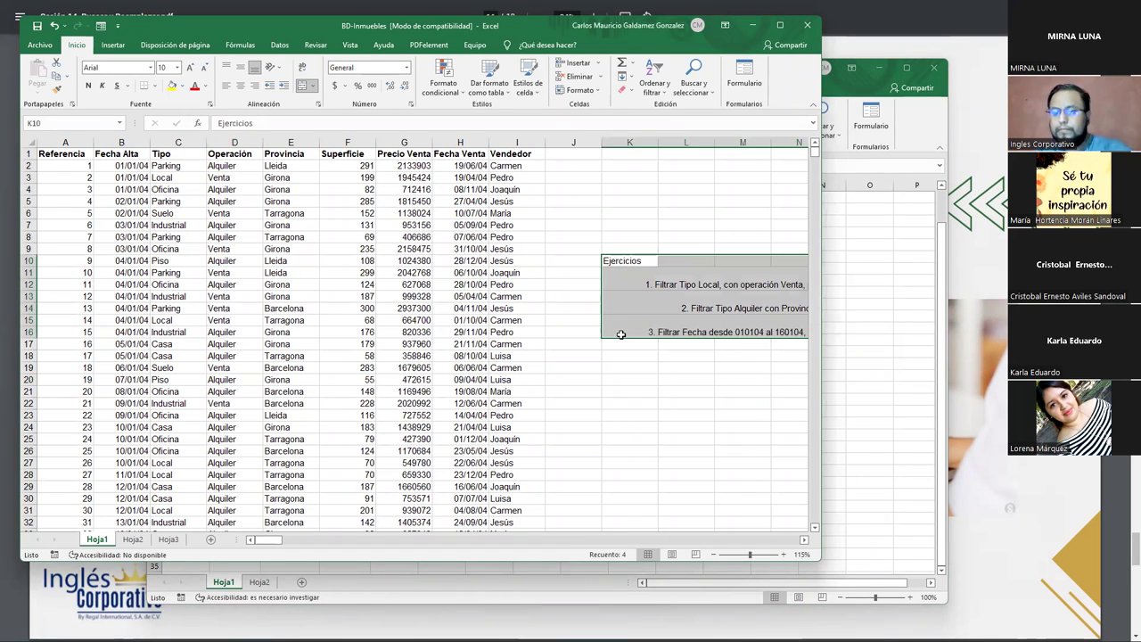
{"action": "key", "text": "Delete"}
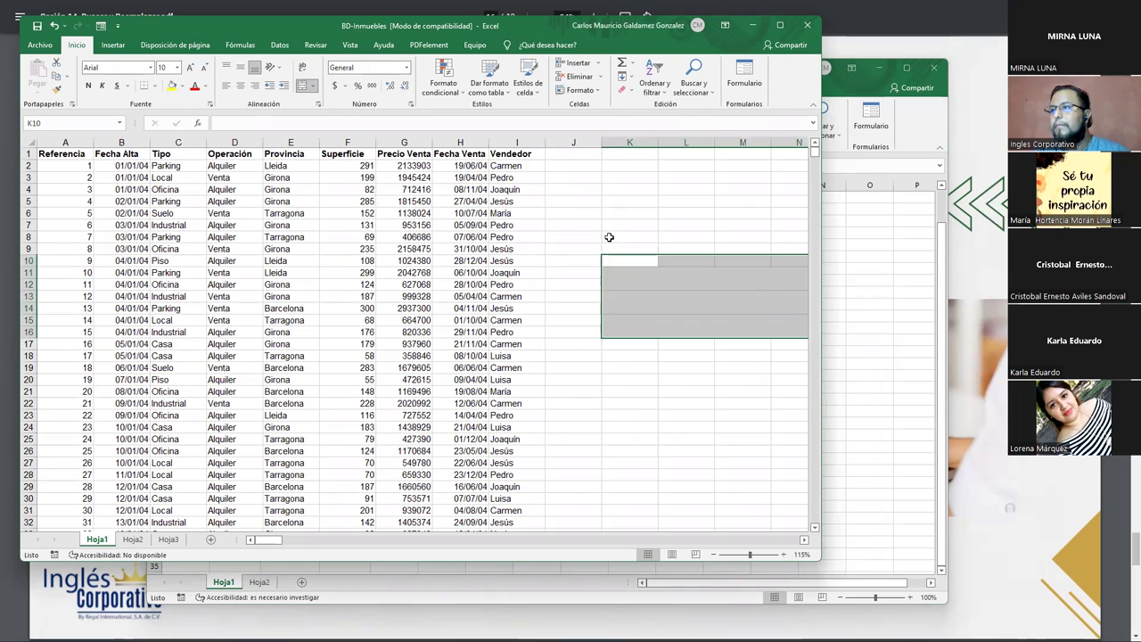
{"action": "left_click", "coordinate": [617, 237]}
{"action": "mouse_move", "coordinate": [741, 238]}
{"action": "left_mouse_down"}
{"action": "mouse_move", "coordinate": [706, 242]}
{"action": "mouse_move", "coordinate": [720, 243]}
{"action": "mouse_move", "coordinate": [712, 346]}
{"action": "left_mouse_up"}
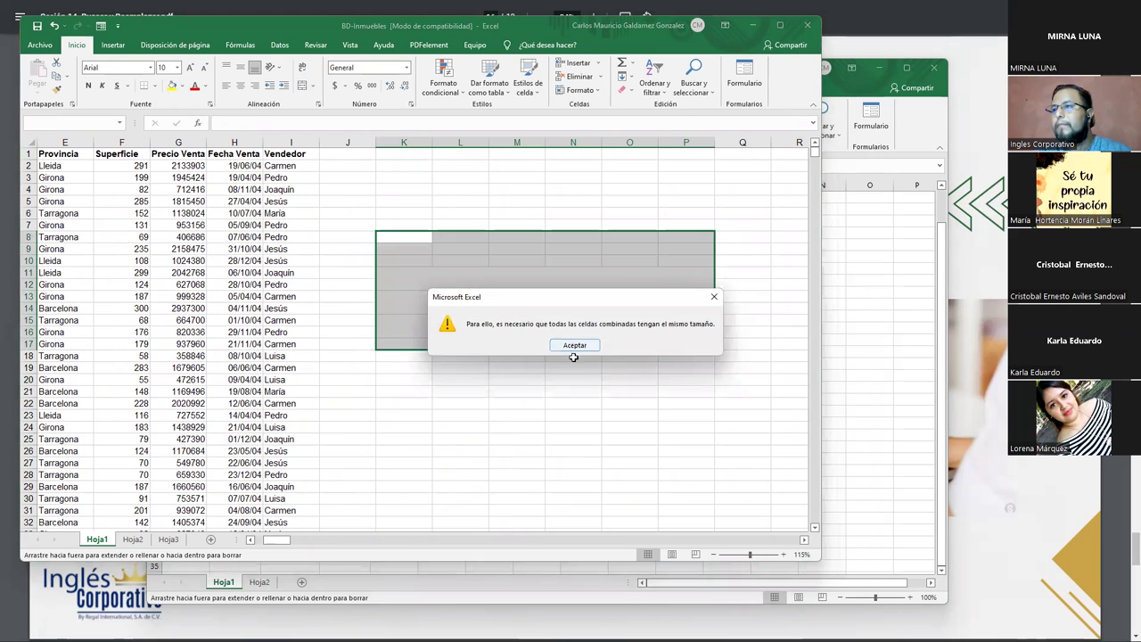
{"action": "left_click", "coordinate": [585, 346]}
{"action": "mouse_move", "coordinate": [402, 259]}
{"action": "left_mouse_down"}
{"action": "mouse_move", "coordinate": [708, 260]}
{"action": "mouse_move", "coordinate": [697, 335]}
{"action": "left_mouse_up"}
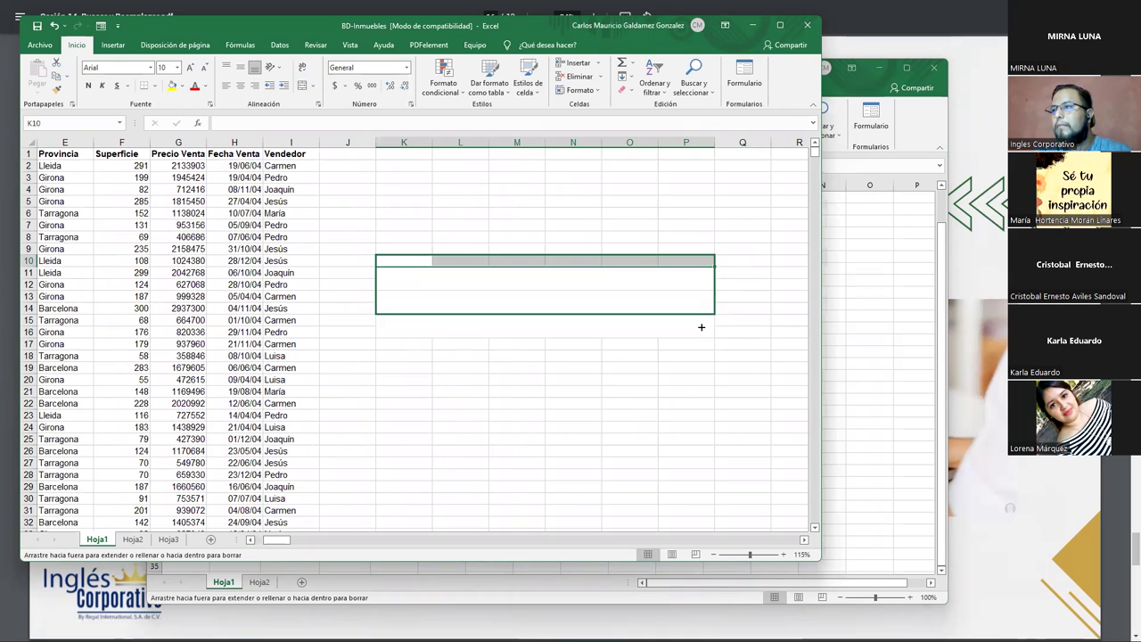
{"action": "left_click", "coordinate": [491, 315]}
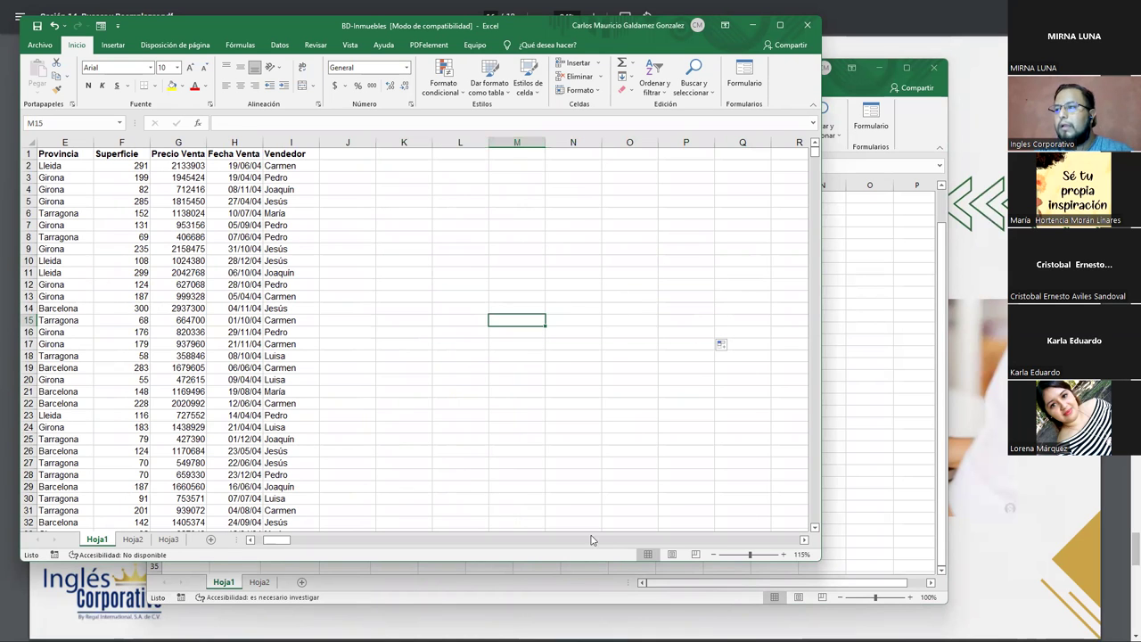
Step: Look over sheets Hoja2 and Hoja3, then close the BD-Inmuebles workbook
{"action": "left_click_drag", "start_coordinate": [272, 540], "coordinate": [218, 510]}
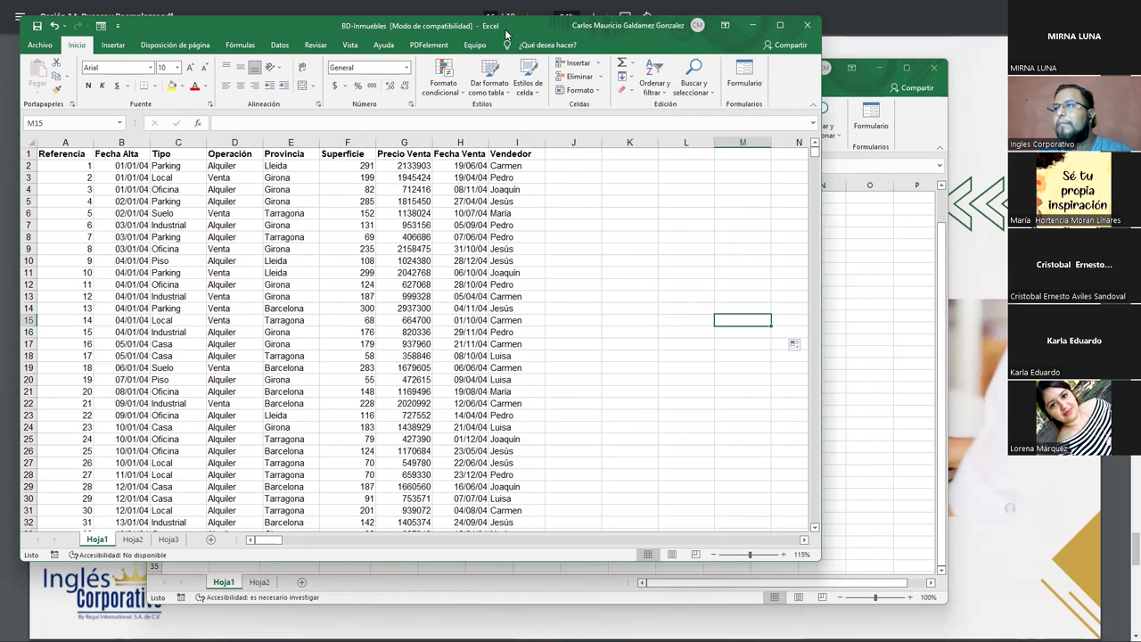
{"action": "left_click_drag", "start_coordinate": [506, 33], "coordinate": [721, 53]}
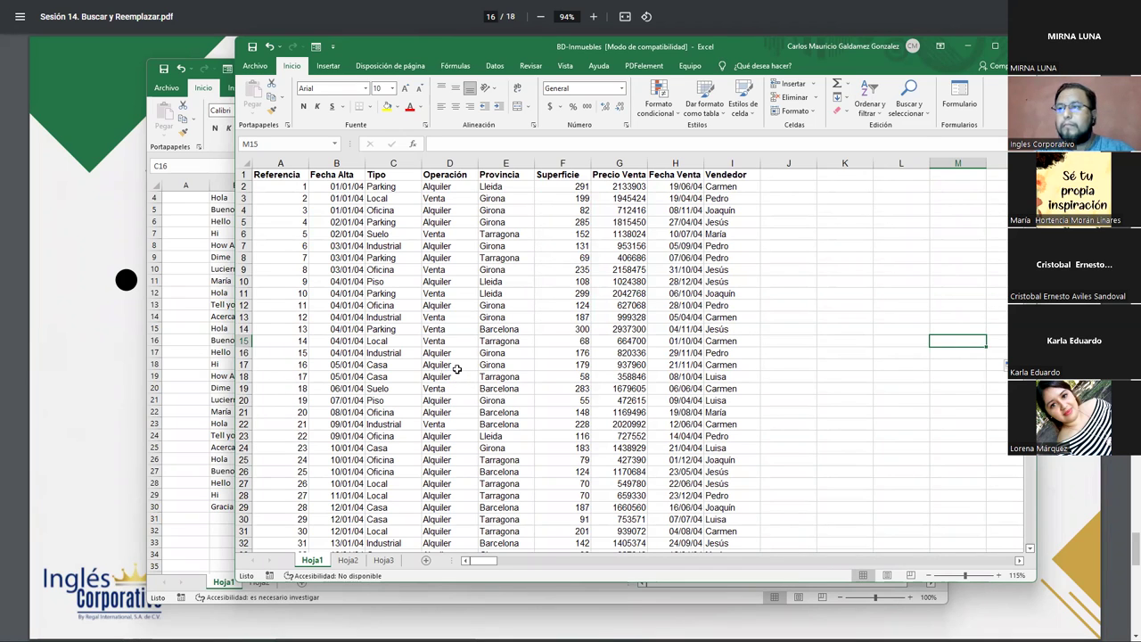
{"action": "left_click", "coordinate": [415, 377]}
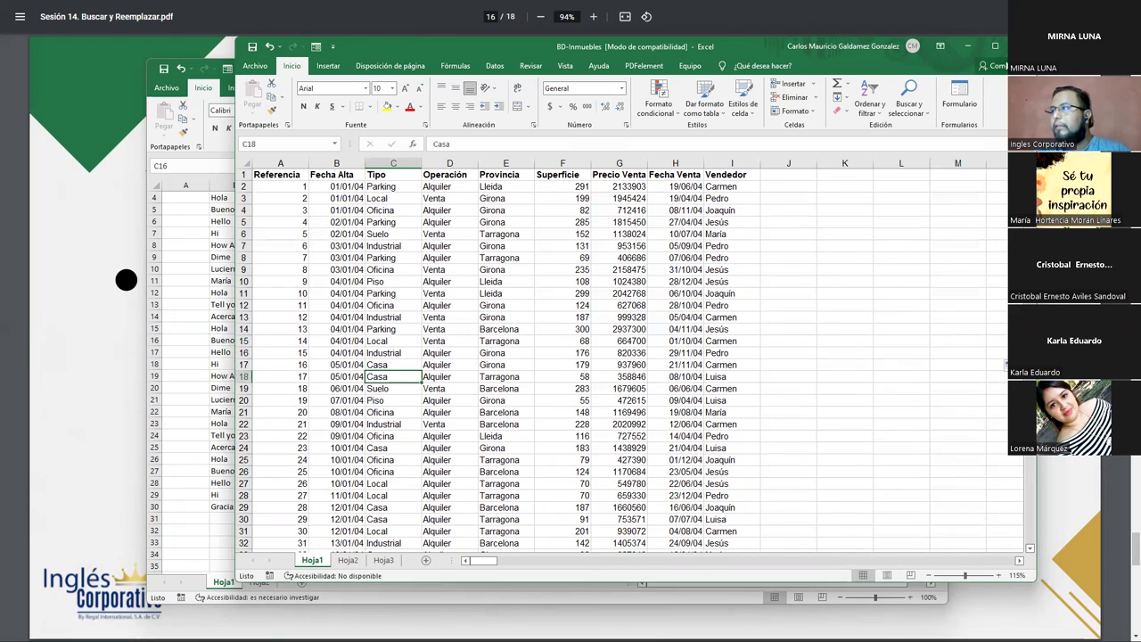
{"action": "left_click", "coordinate": [1022, 45]}
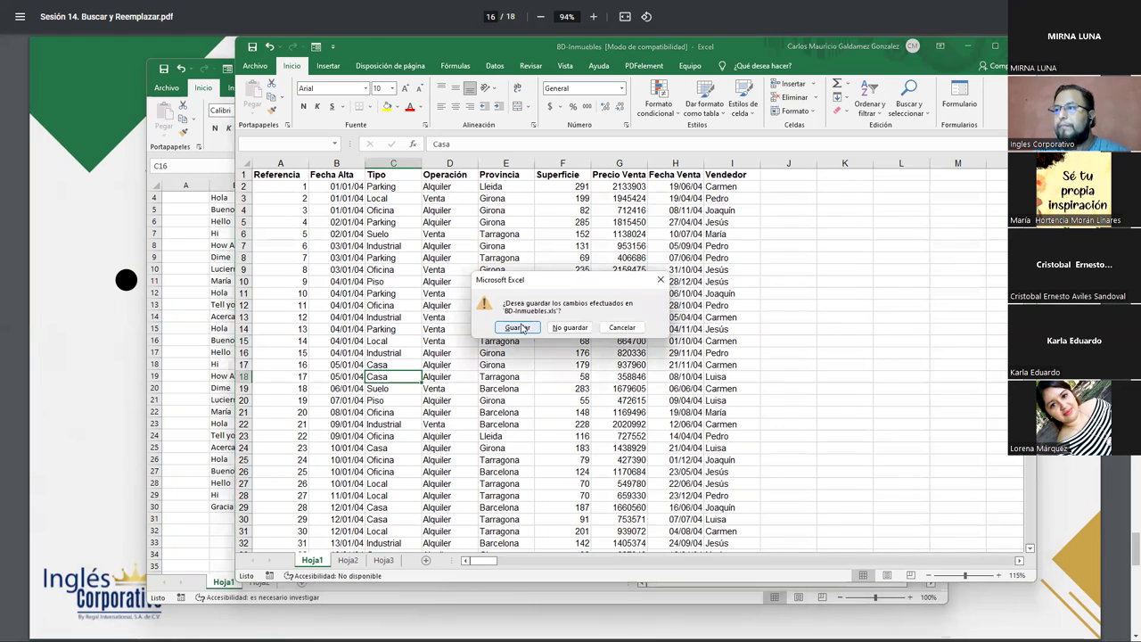
{"action": "left_click", "coordinate": [621, 327]}
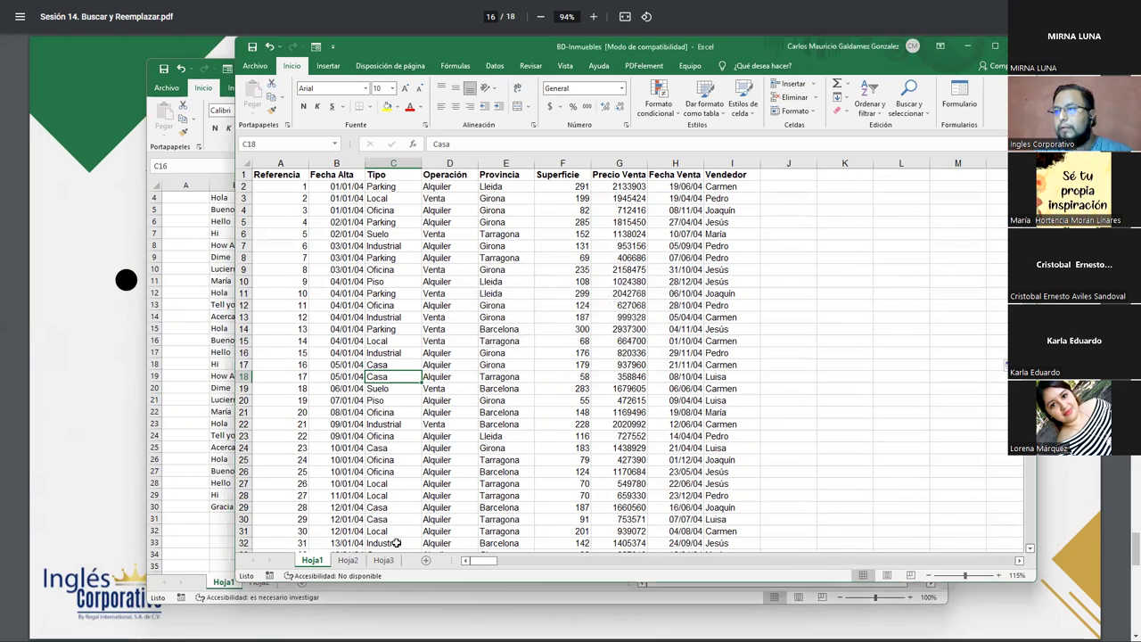
{"action": "left_click", "coordinate": [348, 561]}
{"action": "left_click", "coordinate": [384, 560]}
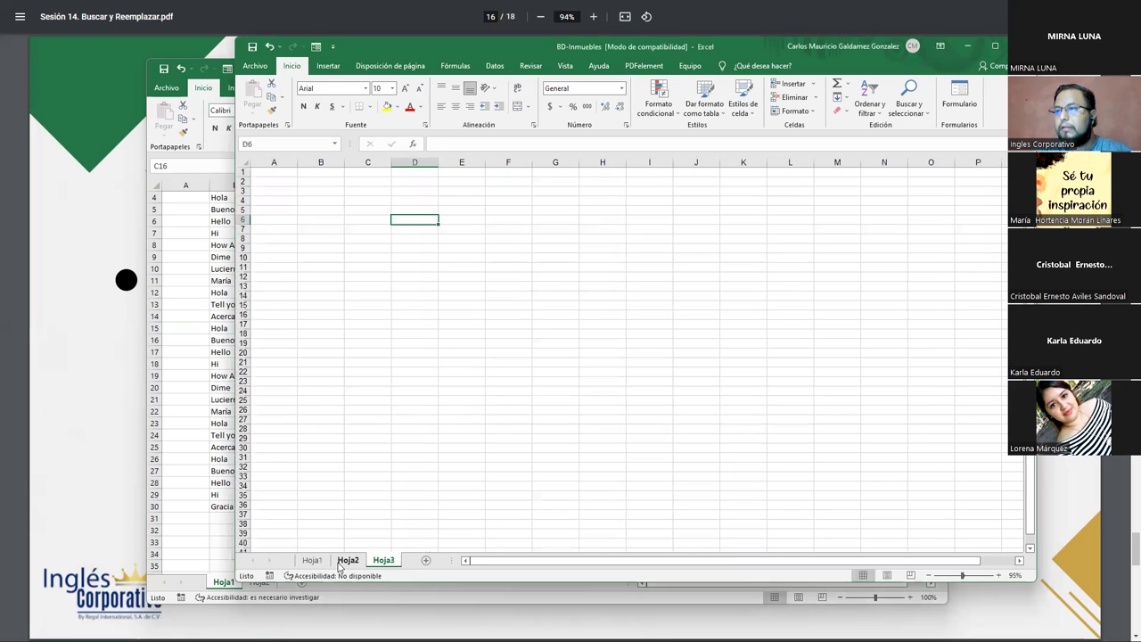
{"action": "left_click", "coordinate": [311, 560]}
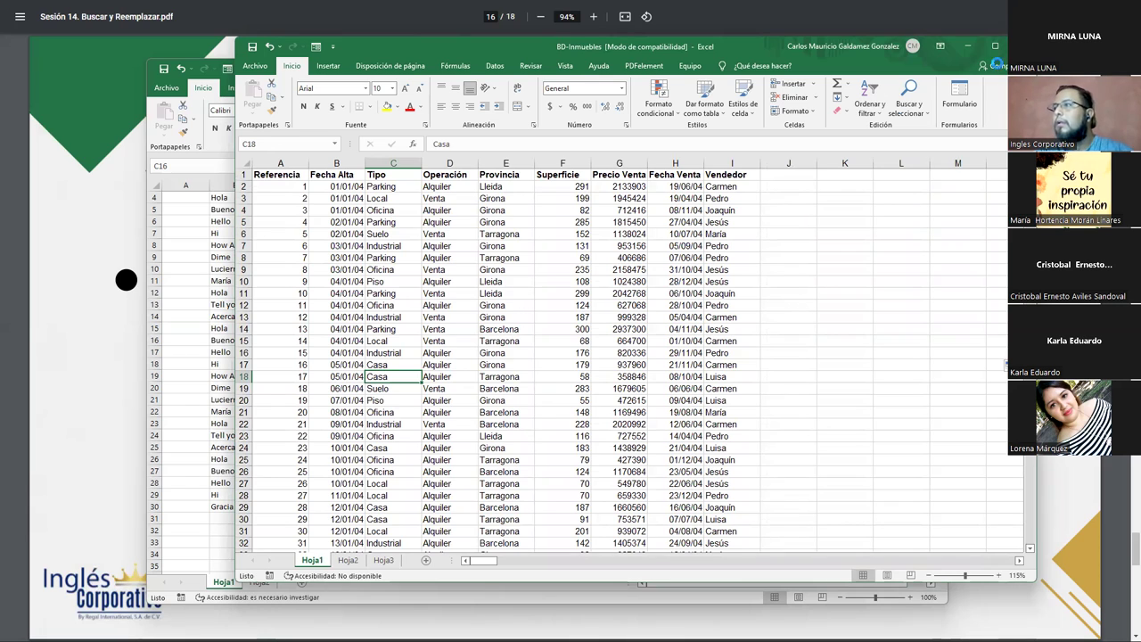
{"action": "left_click", "coordinate": [1022, 46]}
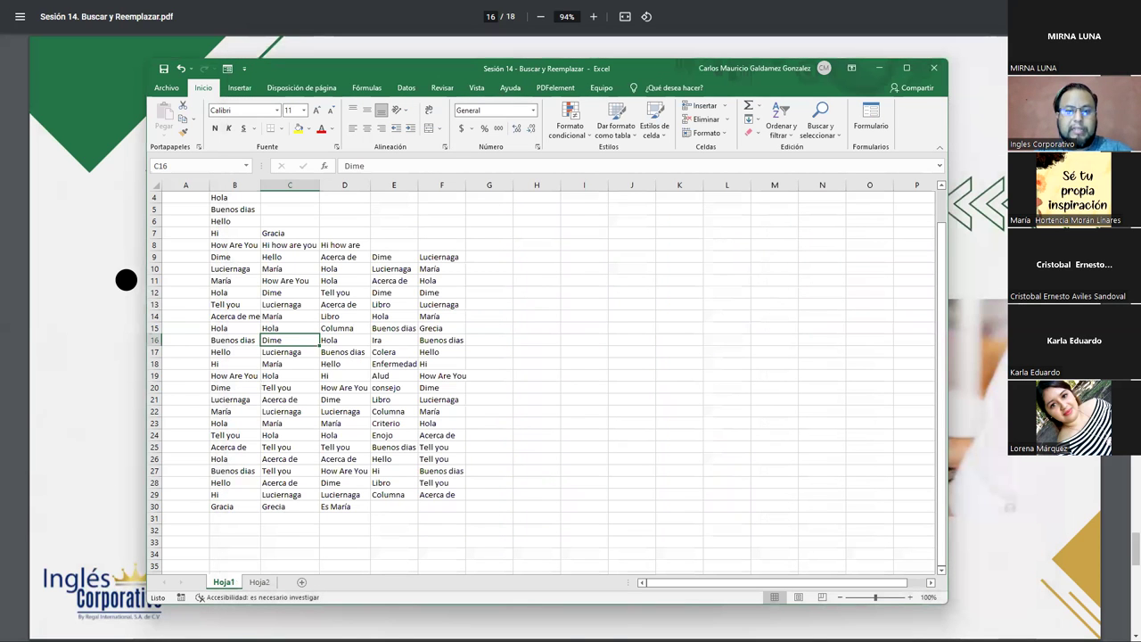
Step: Bring up the Descargas folder with BD-Inmuebles, then close Sesión 14 and save its changes
{"action": "key", "text": "alt+Tab"}
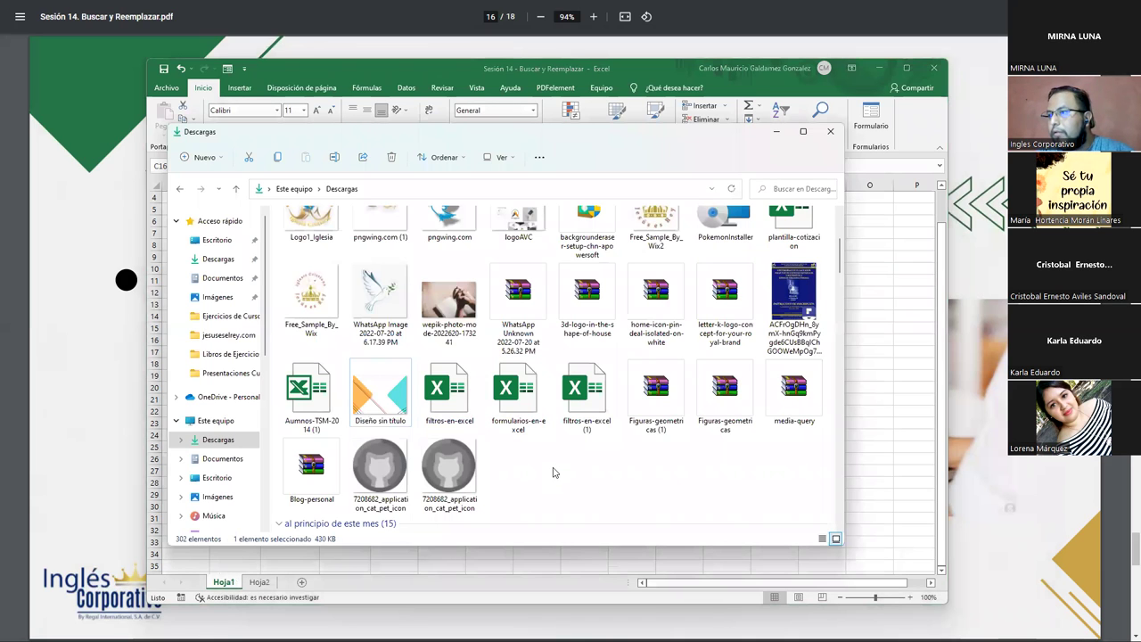
{"action": "scroll", "coordinate": [585, 473], "scroll_direction": "up", "scroll_amount": 2}
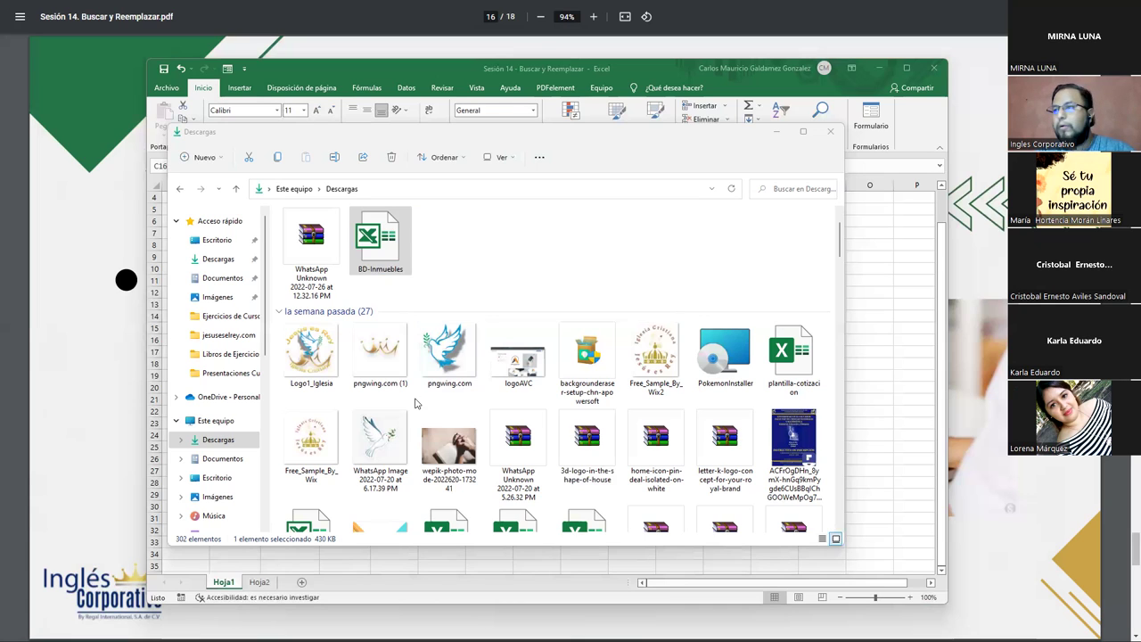
{"action": "left_click", "coordinate": [392, 250]}
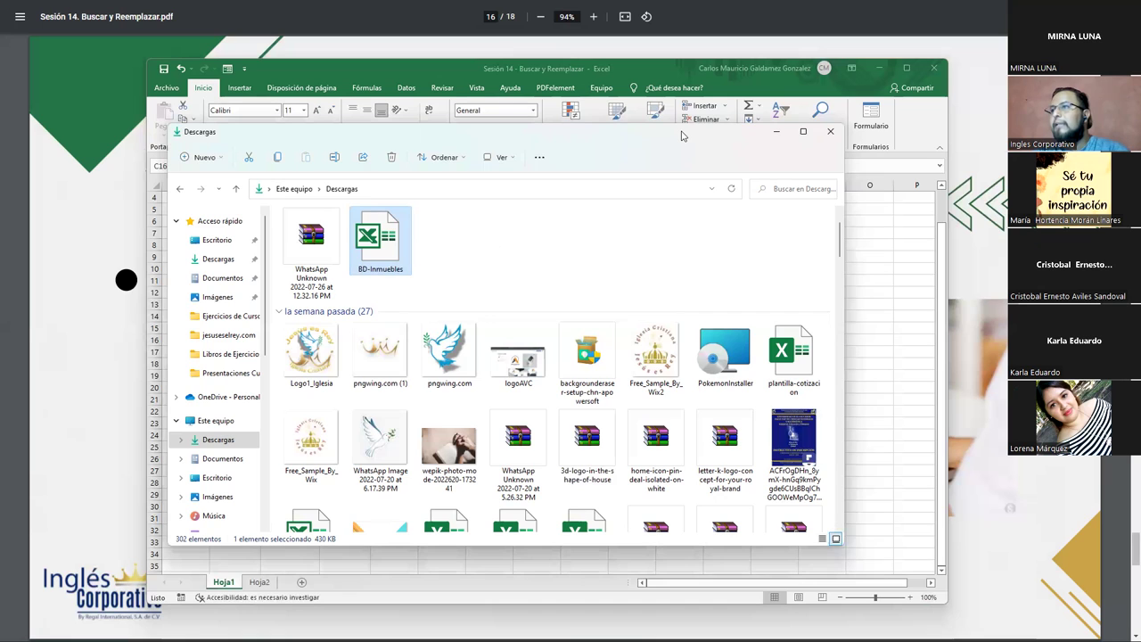
{"action": "left_click_drag", "start_coordinate": [681, 135], "coordinate": [763, 145]}
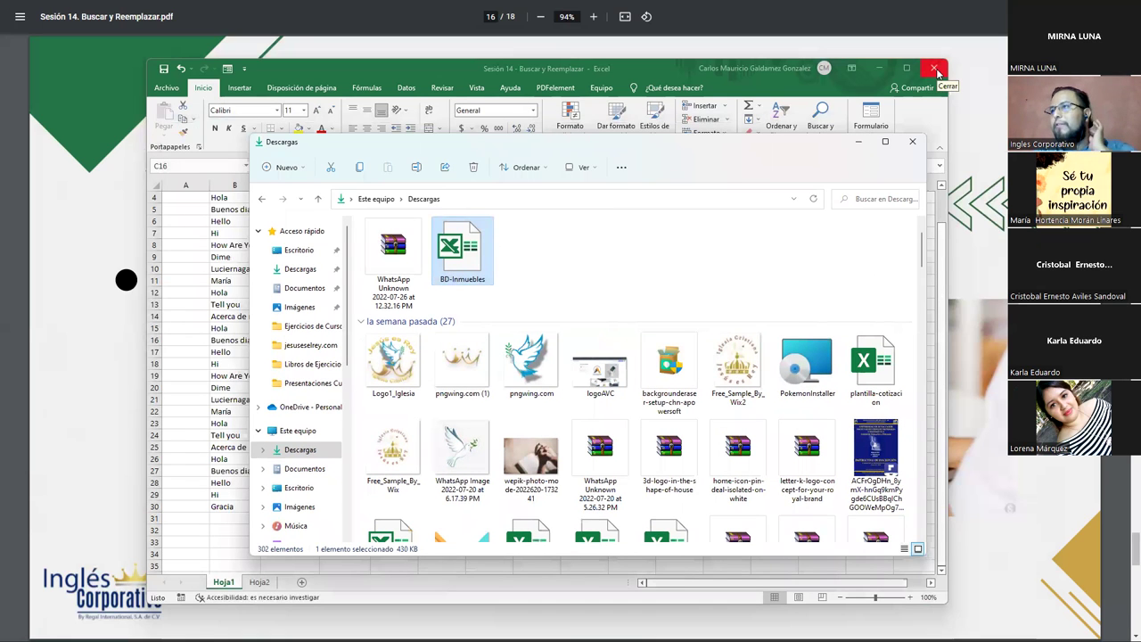
{"action": "left_click", "coordinate": [941, 85]}
{"action": "left_click", "coordinate": [523, 327]}
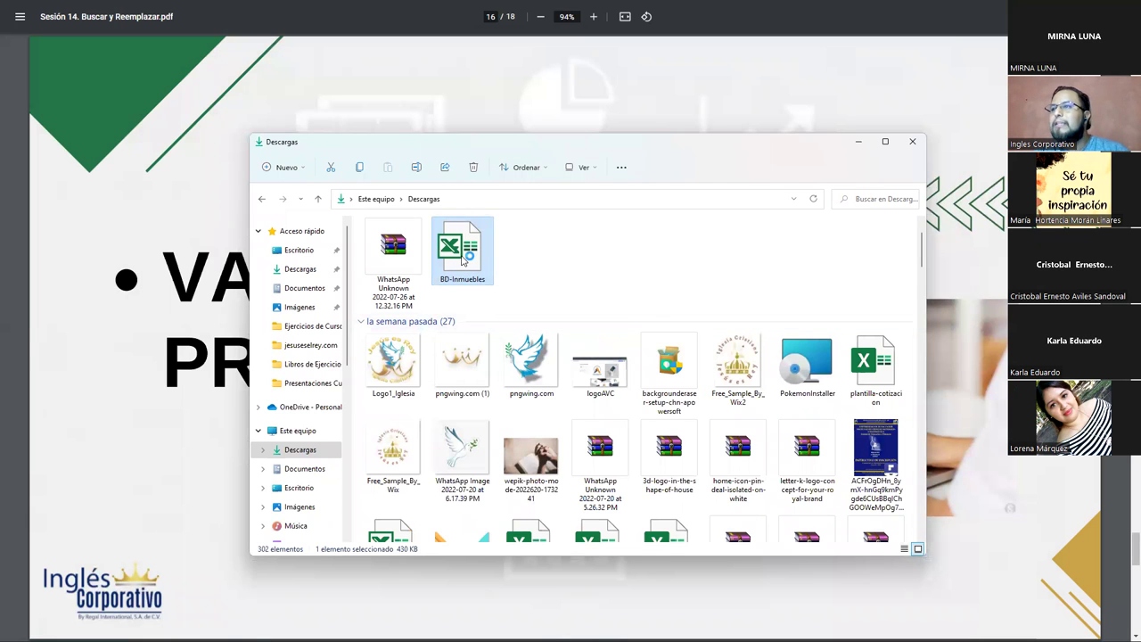
Step: Reopen BD-Inmuebles, select the Referencia values down to 3337, and maximize the window
{"action": "double_click", "coordinate": [463, 259]}
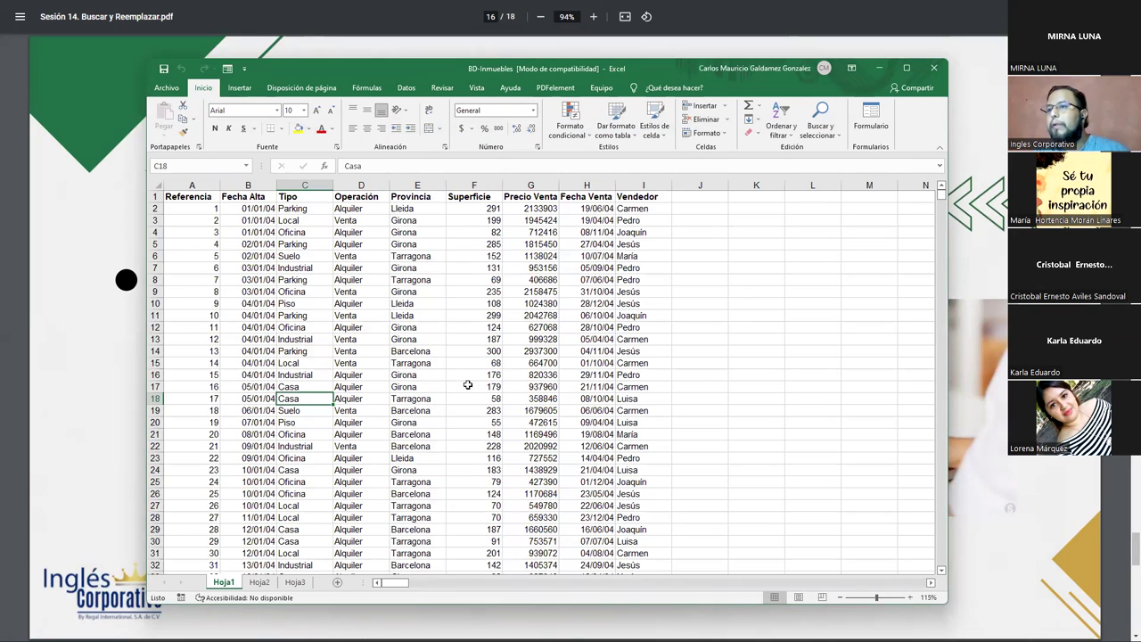
{"action": "left_click", "coordinate": [175, 206]}
{"action": "key", "text": "ctrl+shift+Down"}
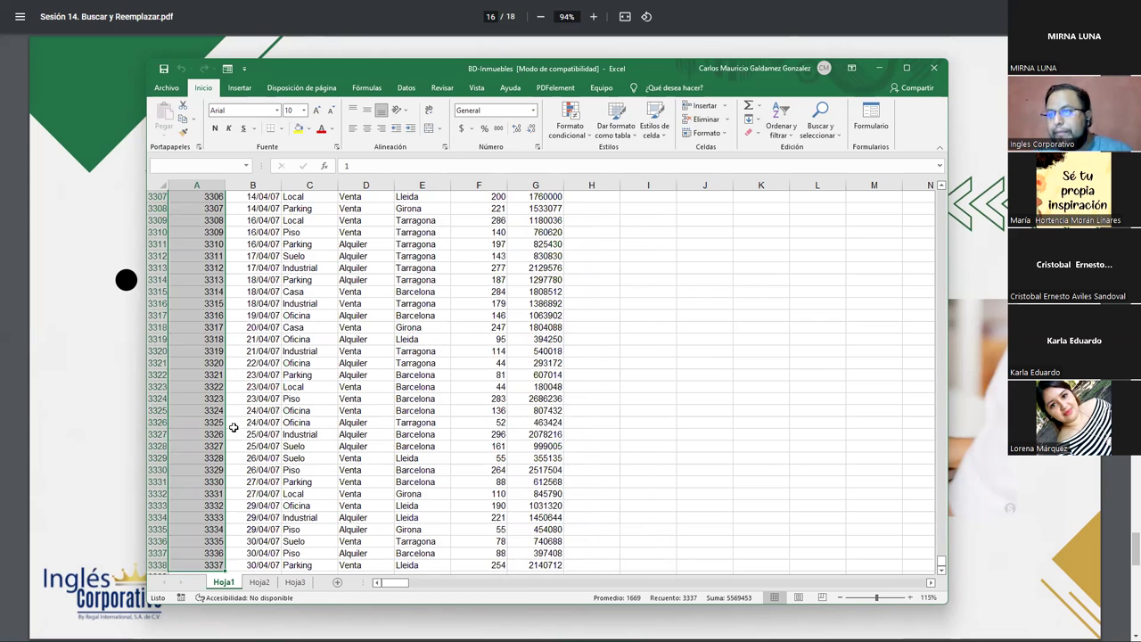
{"action": "left_click", "coordinate": [205, 564]}
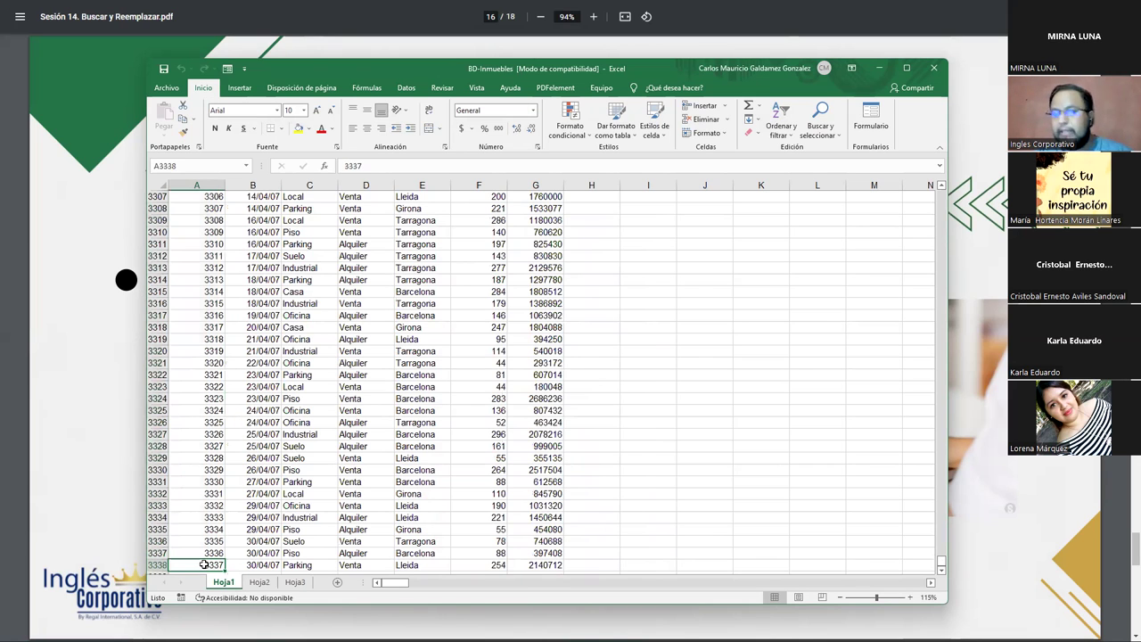
{"action": "key", "text": "ctrl+shift+Up"}
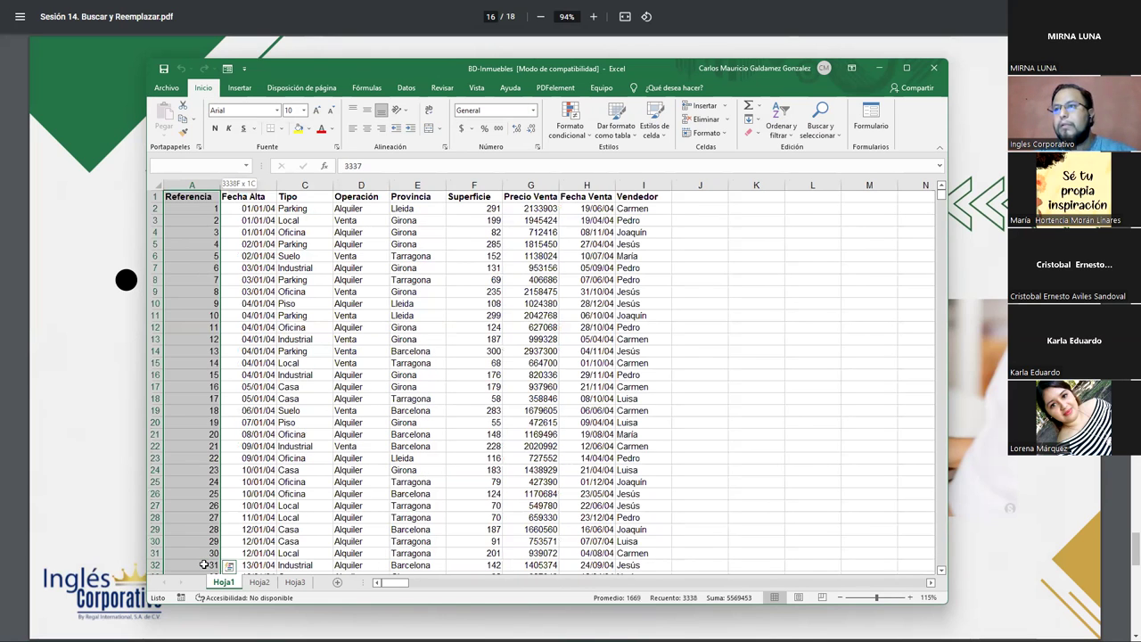
{"action": "key", "text": "shift+Down"}
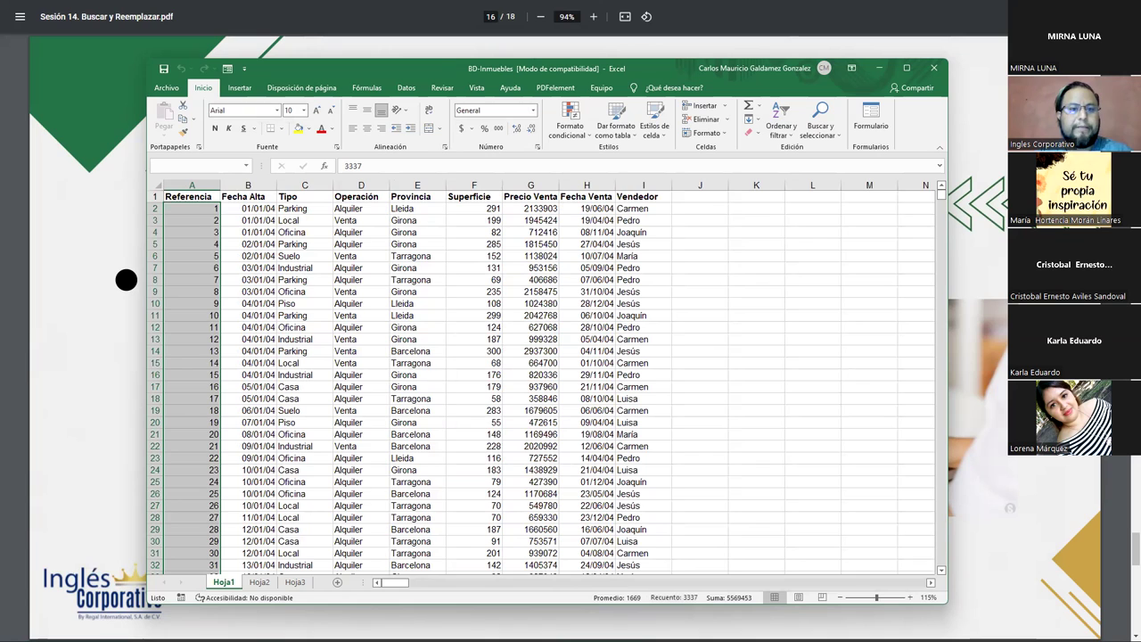
{"action": "left_click", "coordinate": [126, 280]}
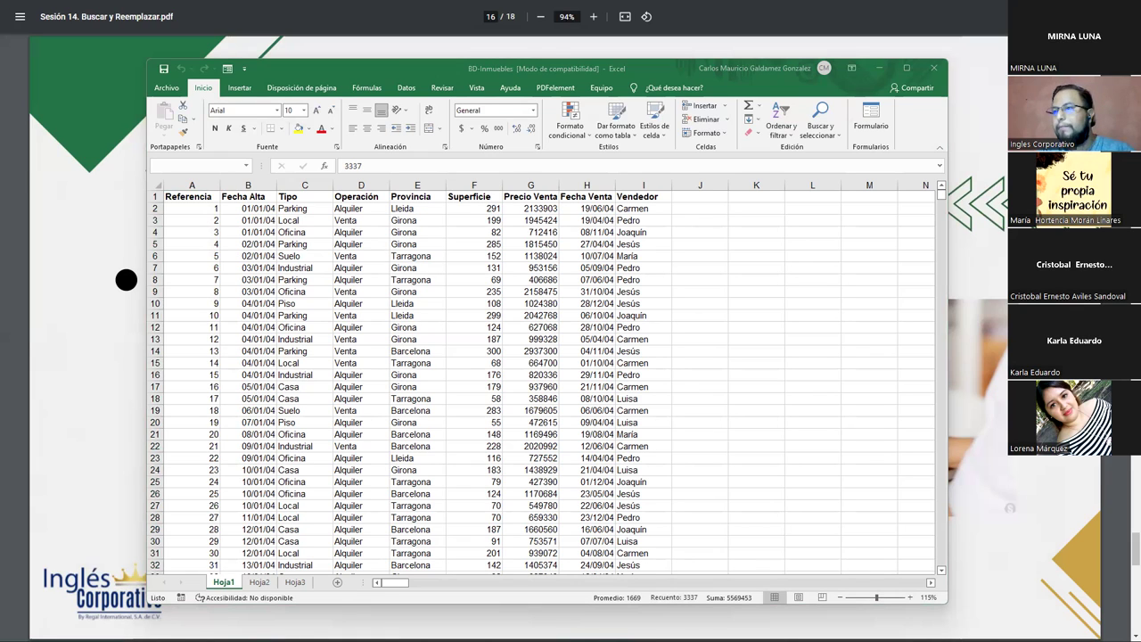
{"action": "double_click", "coordinate": [400, 67]}
{"action": "left_click", "coordinate": [292, 422]}
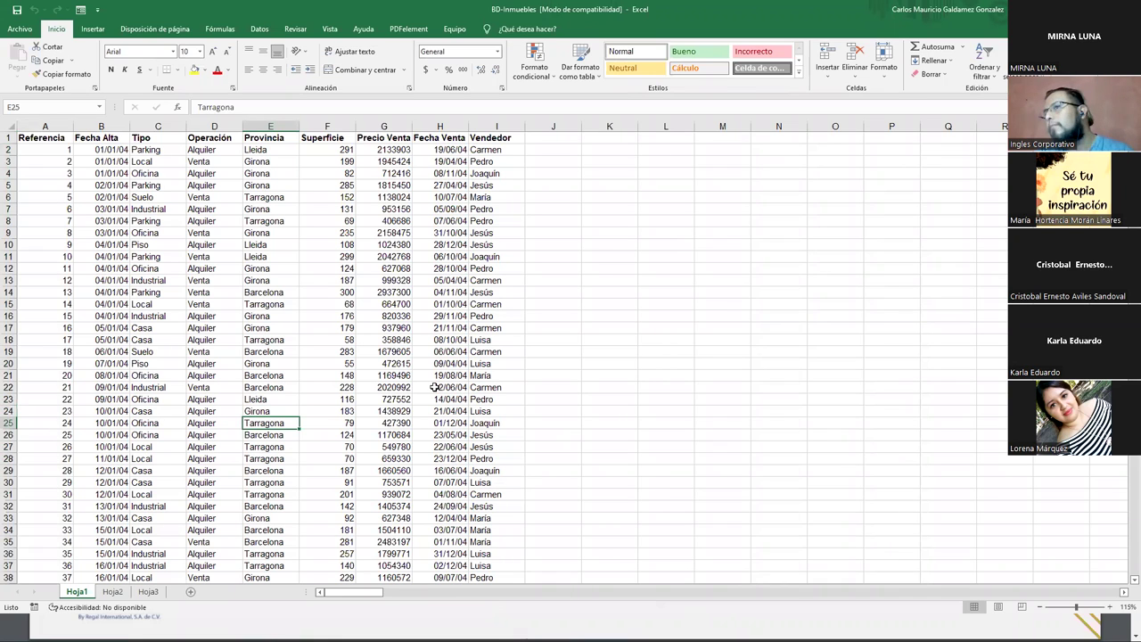
Step: Widen columns Referencia through Vendedor, auto-fitting Precio Venta and Superficie to their headings
{"action": "left_click", "coordinate": [671, 235]}
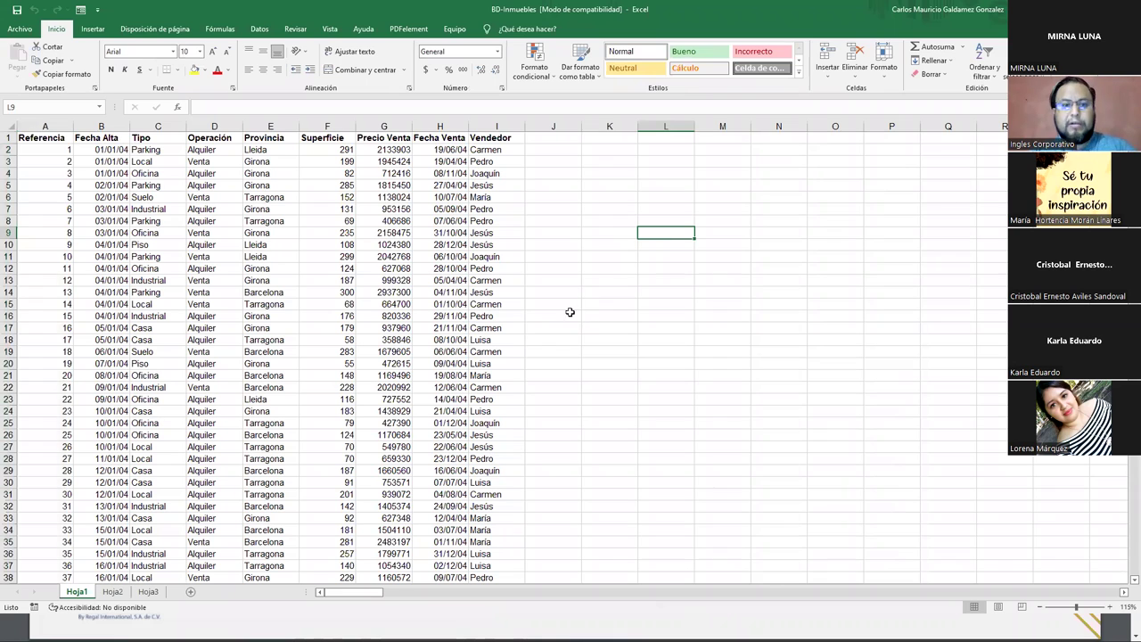
{"action": "left_click_drag", "start_coordinate": [525, 126], "coordinate": [489, 127]}
{"action": "double_click", "coordinate": [412, 126]}
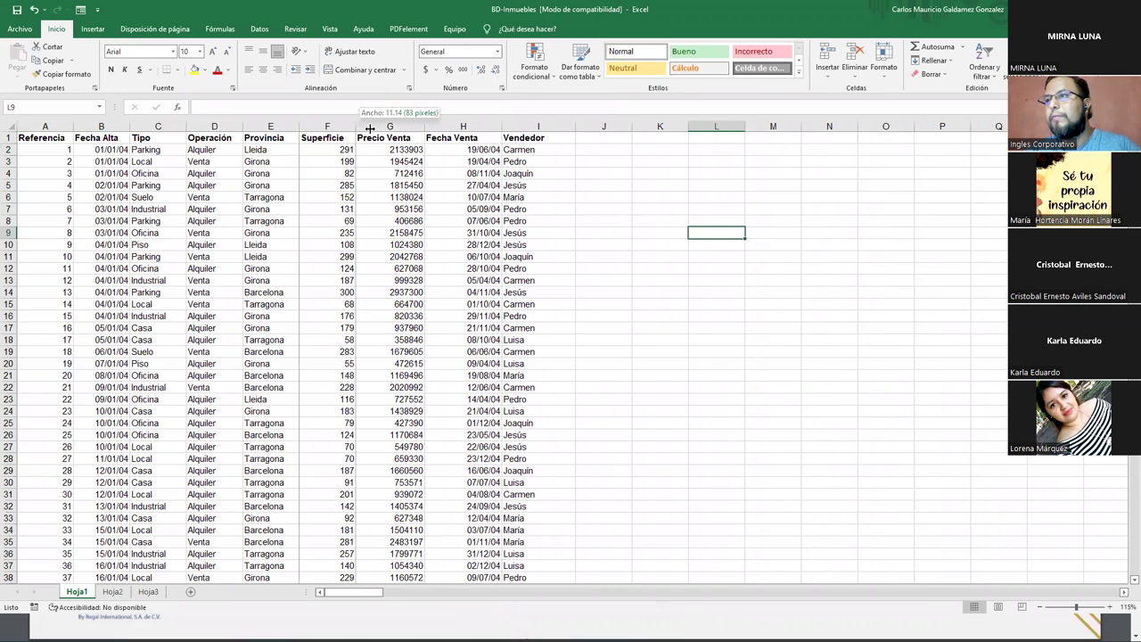
{"action": "double_click", "coordinate": [357, 126]}
{"action": "left_click_drag", "start_coordinate": [246, 126], "coordinate": [258, 126]}
{"action": "left_click_drag", "start_coordinate": [186, 126], "coordinate": [199, 127]}
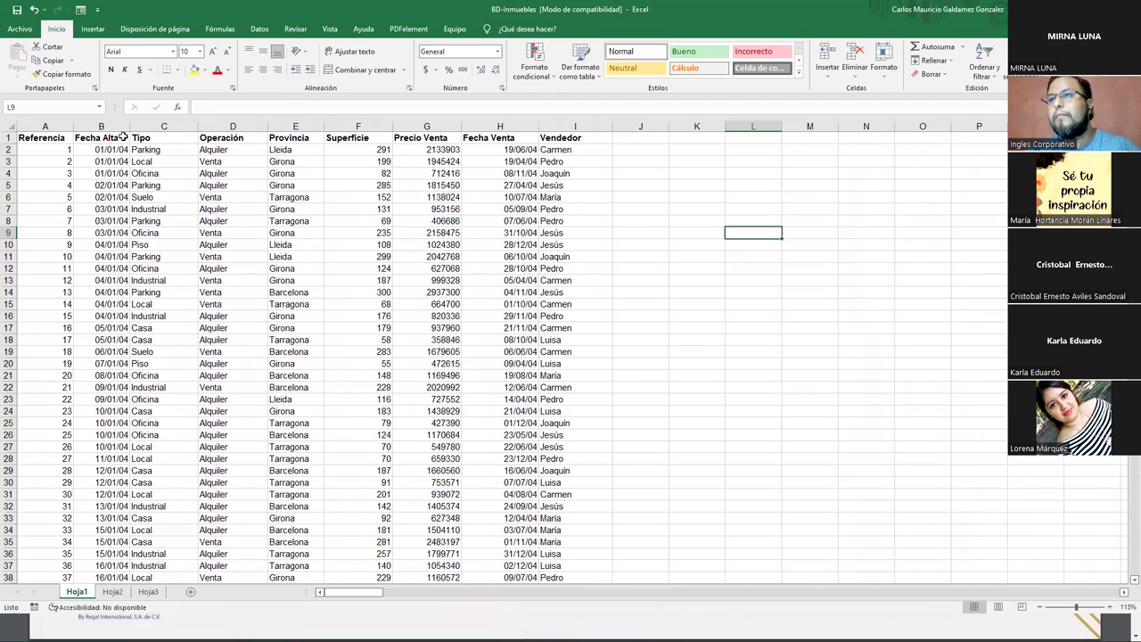
{"action": "left_click_drag", "start_coordinate": [130, 126], "coordinate": [88, 126]}
{"action": "left_click", "coordinate": [49, 139]}
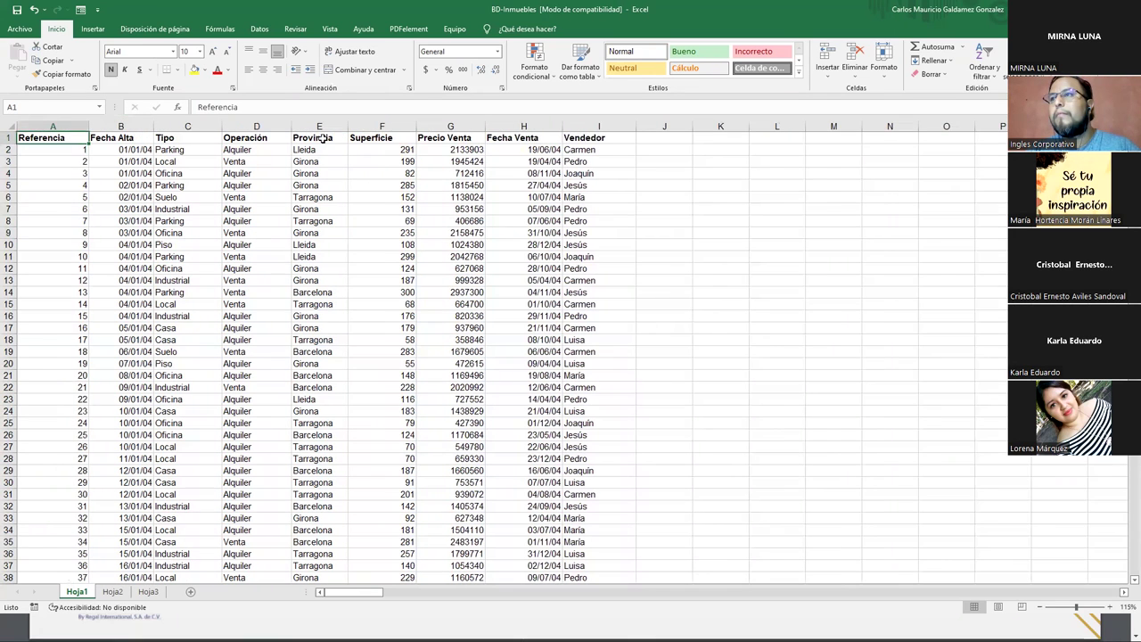
{"action": "left_click", "coordinate": [323, 138]}
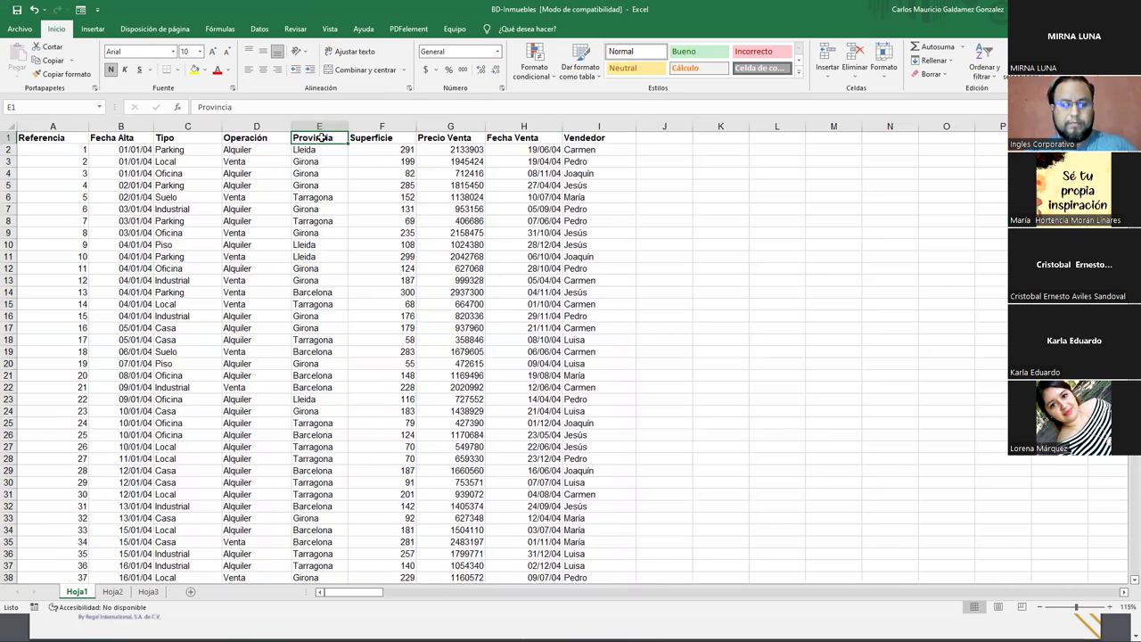
{"action": "key", "text": "ctrl+Down"}
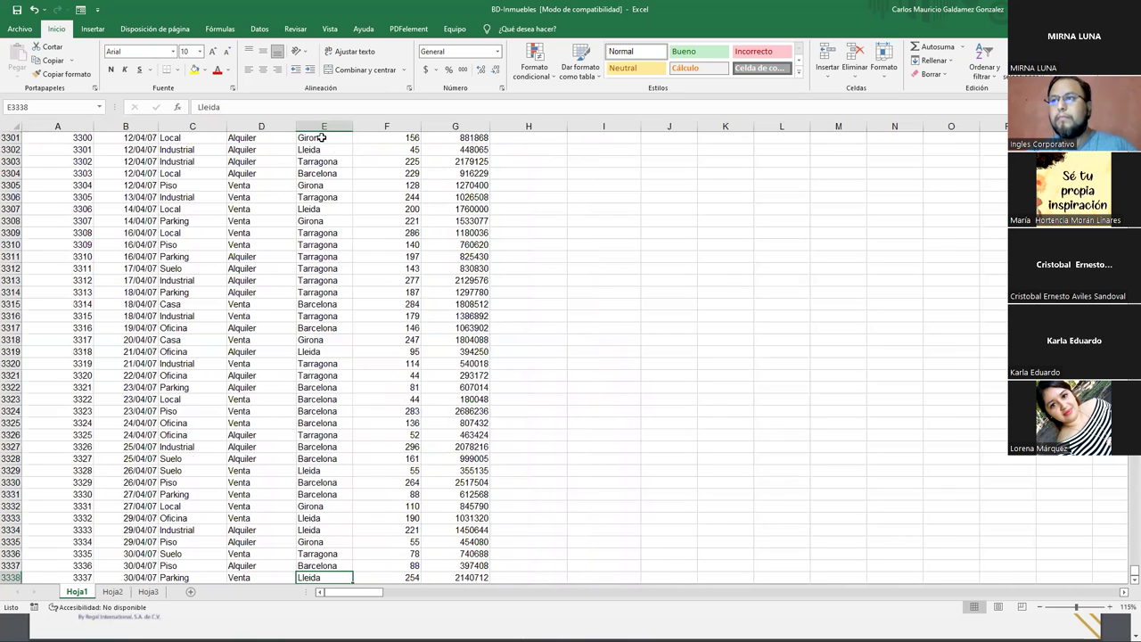
{"action": "key", "text": "ctrl+Up"}
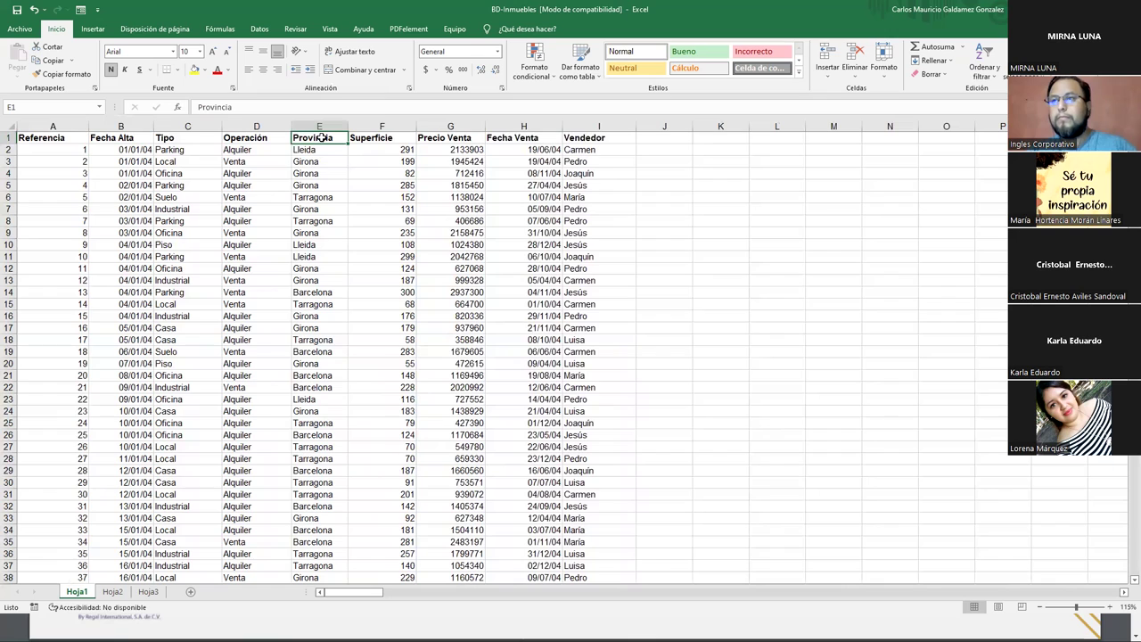
{"action": "key", "text": "alt+Down"}
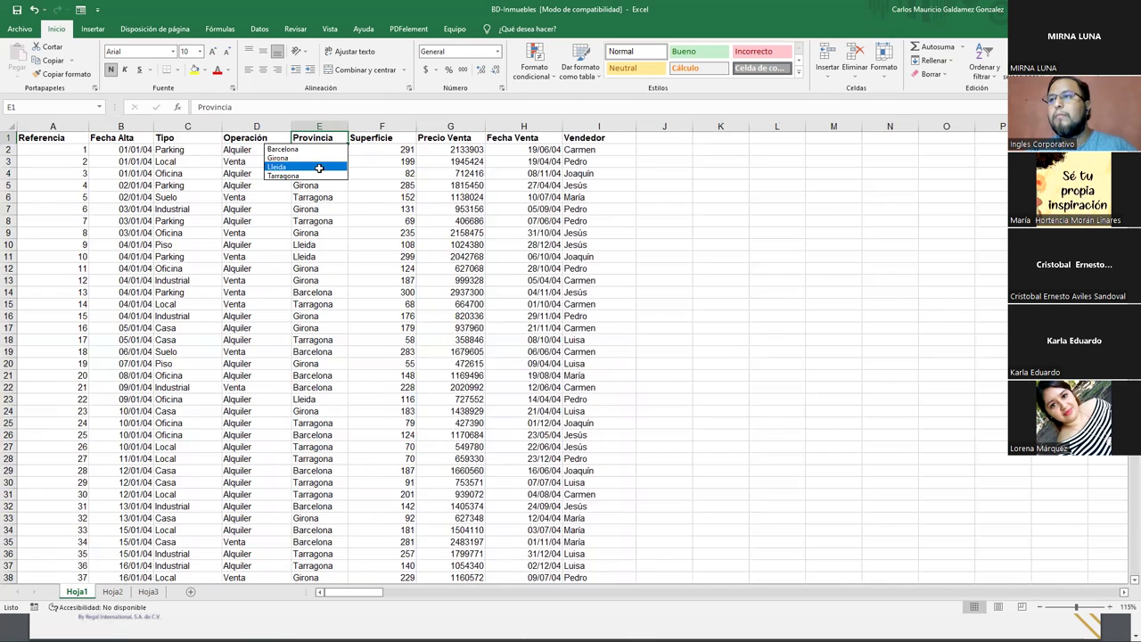
{"action": "key", "text": "Escape"}
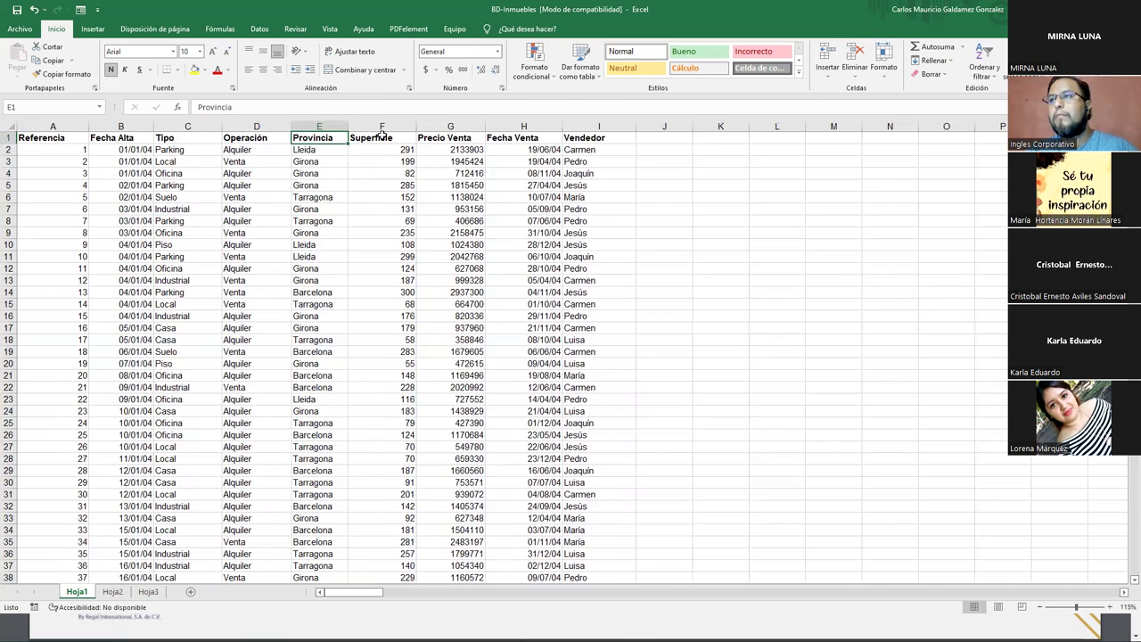
{"action": "left_click", "coordinate": [433, 137]}
{"action": "left_click", "coordinate": [565, 136]}
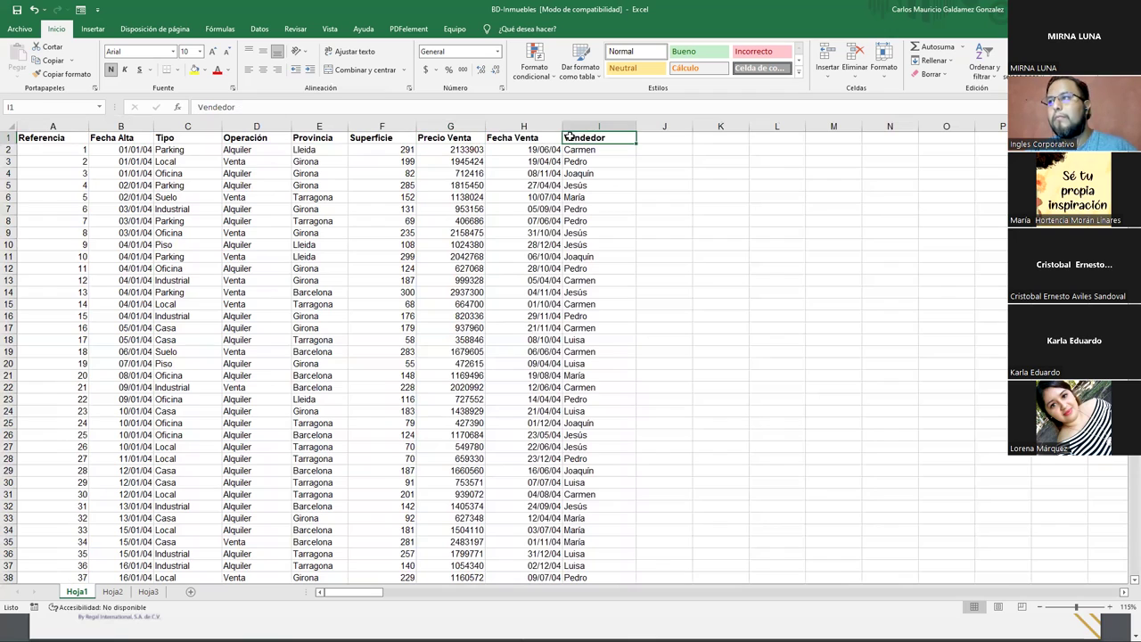
{"action": "key", "text": "alt+Down"}
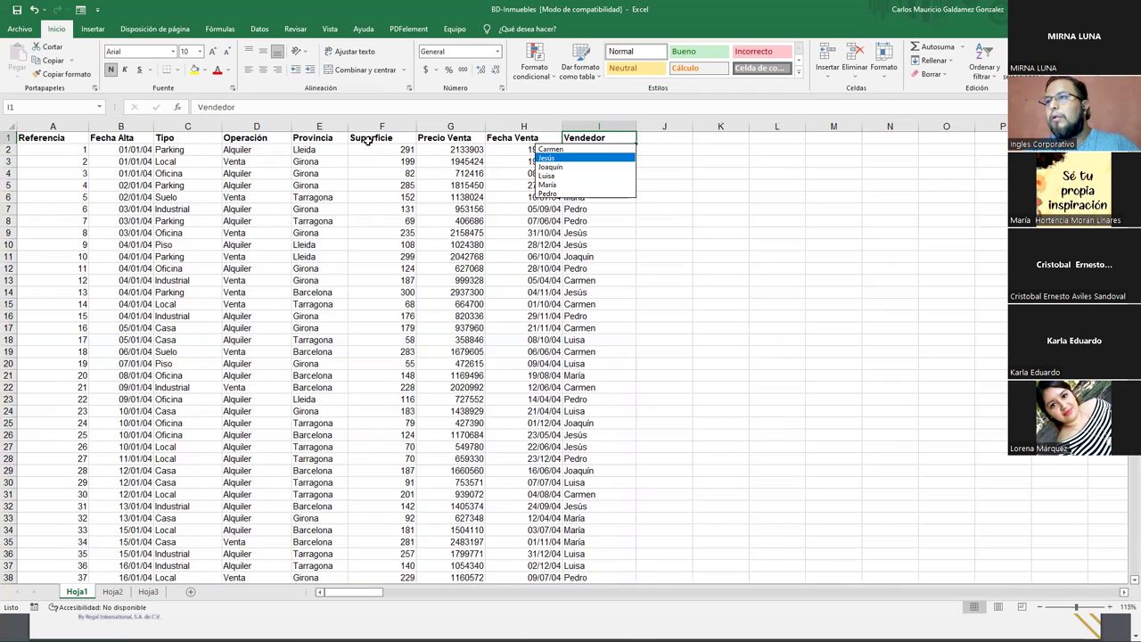
{"action": "key", "text": "Escape"}
{"action": "left_click", "coordinate": [324, 135]}
{"action": "key", "text": "alt+Down"}
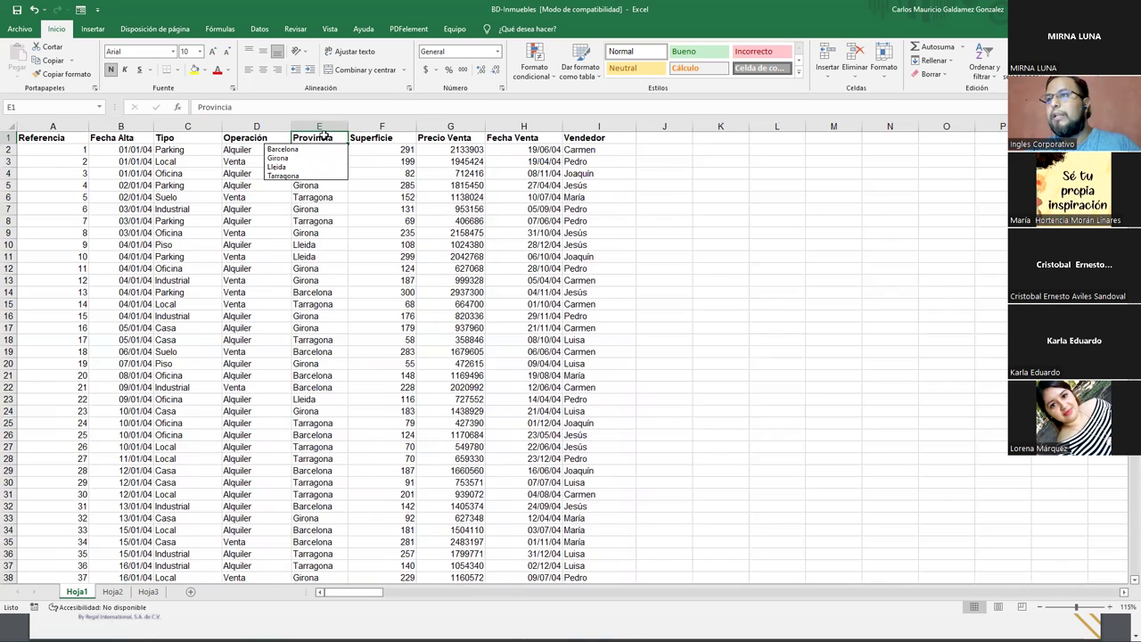
Step: Enter Barcelona, Girona, Tarragona and Lleida in cells K6 to K9
{"action": "key", "text": "Escape"}
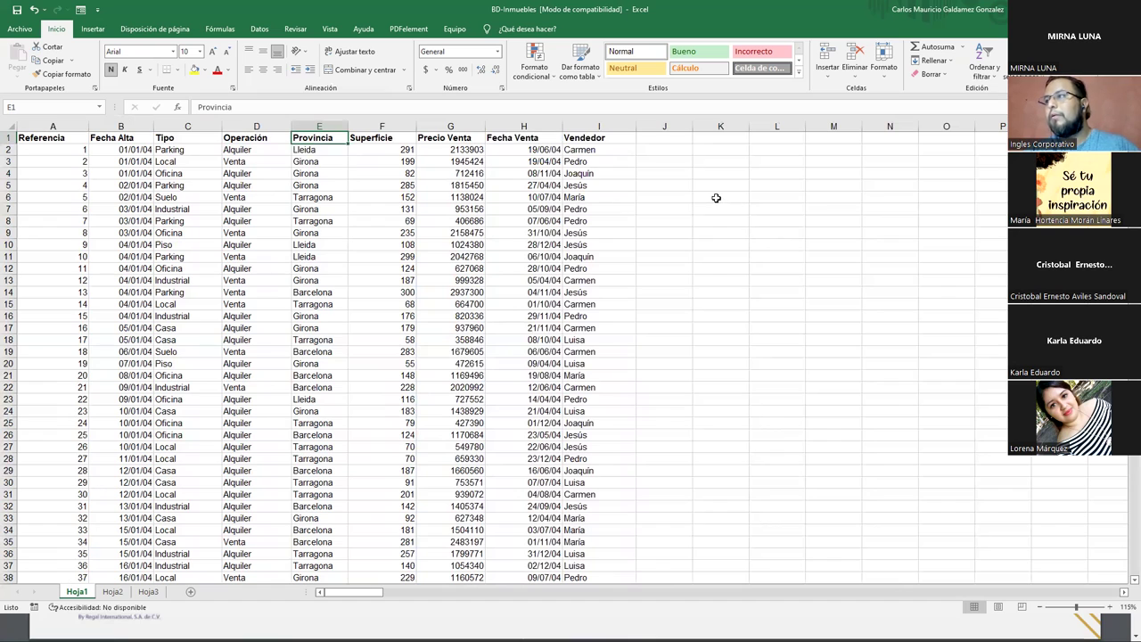
{"action": "left_click", "coordinate": [716, 197]}
{"action": "type", "text": "Barcelona"}
{"action": "key", "text": "Return"}
{"action": "type", "text": "Girona"}
{"action": "key", "text": "Return"}
{"action": "type", "text": "Tarragona"}
{"action": "key", "text": "Return"}
{"action": "type", "text": "Lleida"}
{"action": "key", "text": "Return"}
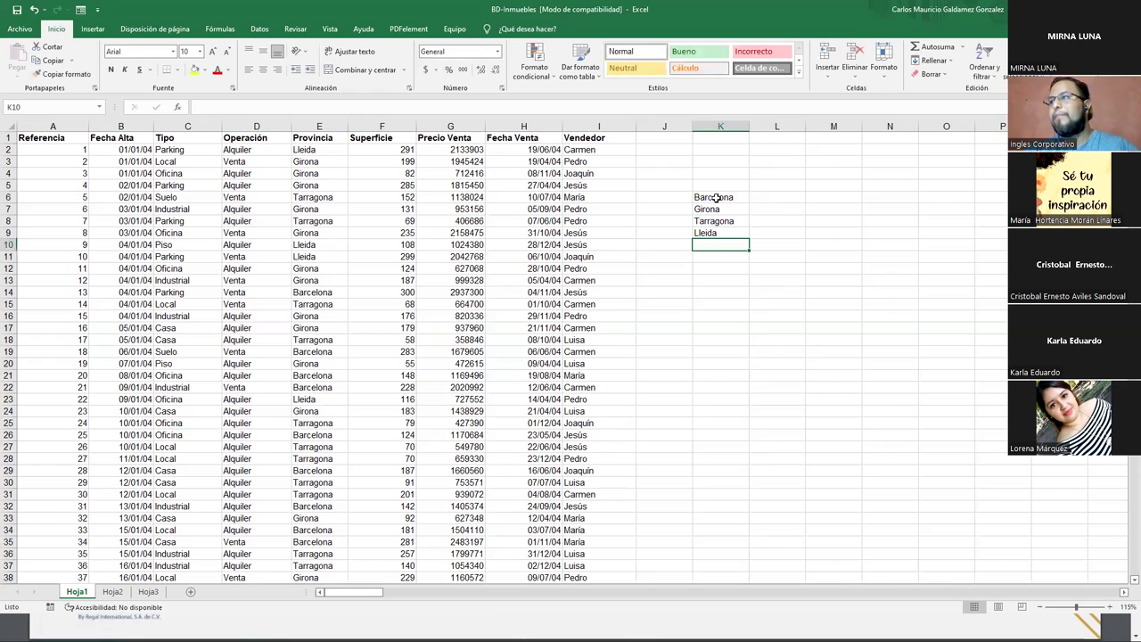
Step: Check the Provincia filter list, then select K3:O5 for the heading block
{"action": "left_click", "coordinate": [295, 139]}
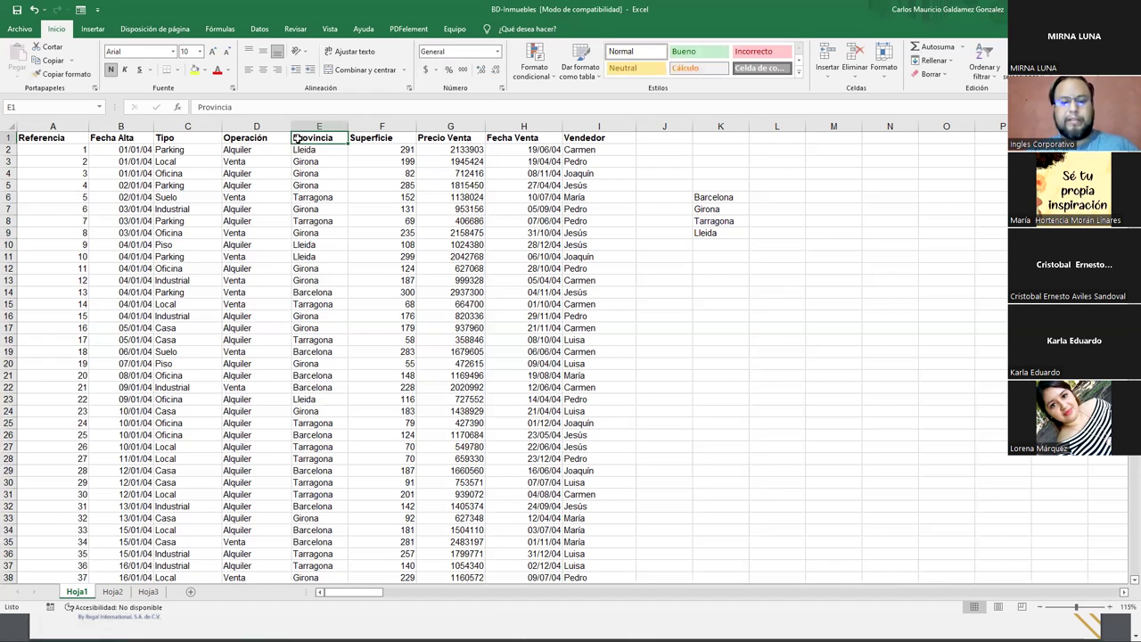
{"action": "key", "text": "alt+Down"}
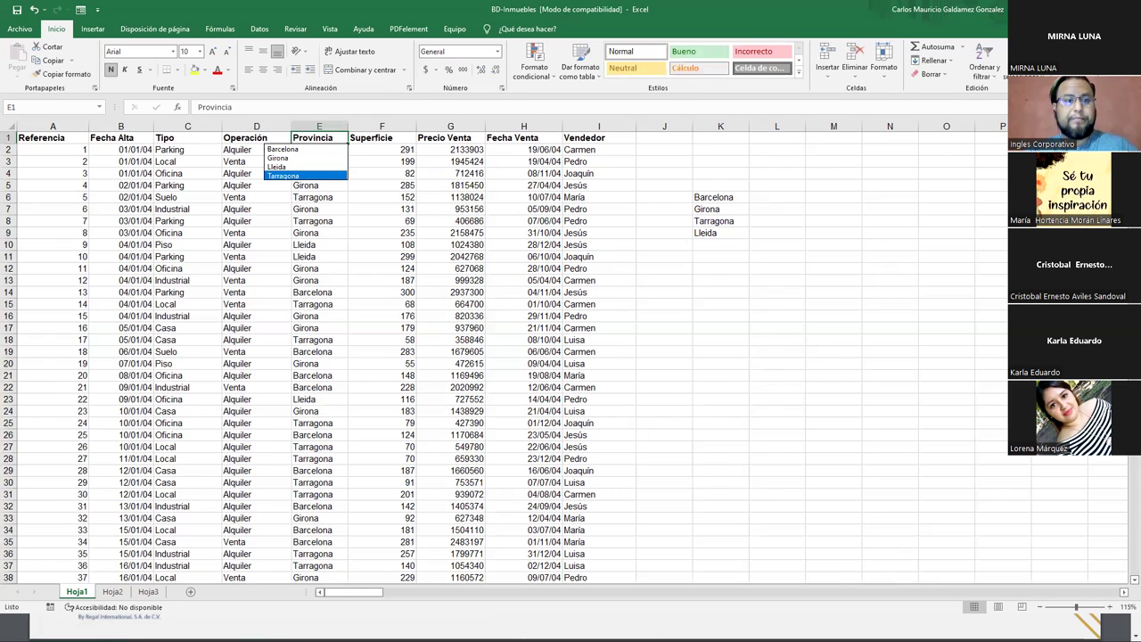
{"action": "key", "text": "Escape"}
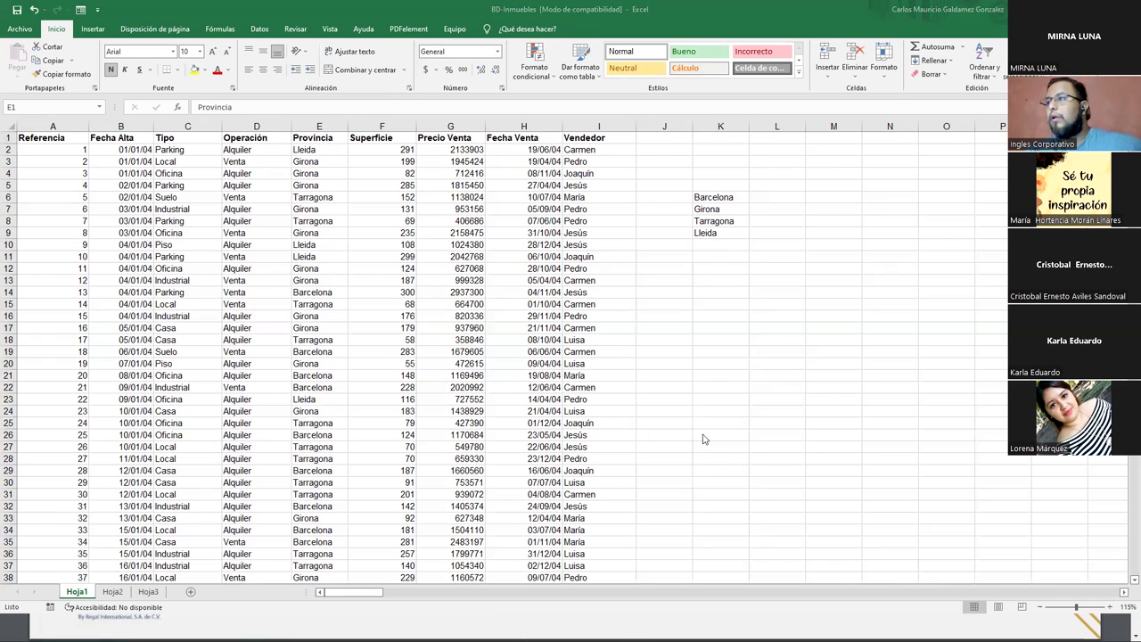
{"action": "left_click", "coordinate": [699, 200]}
{"action": "left_click", "coordinate": [703, 184]}
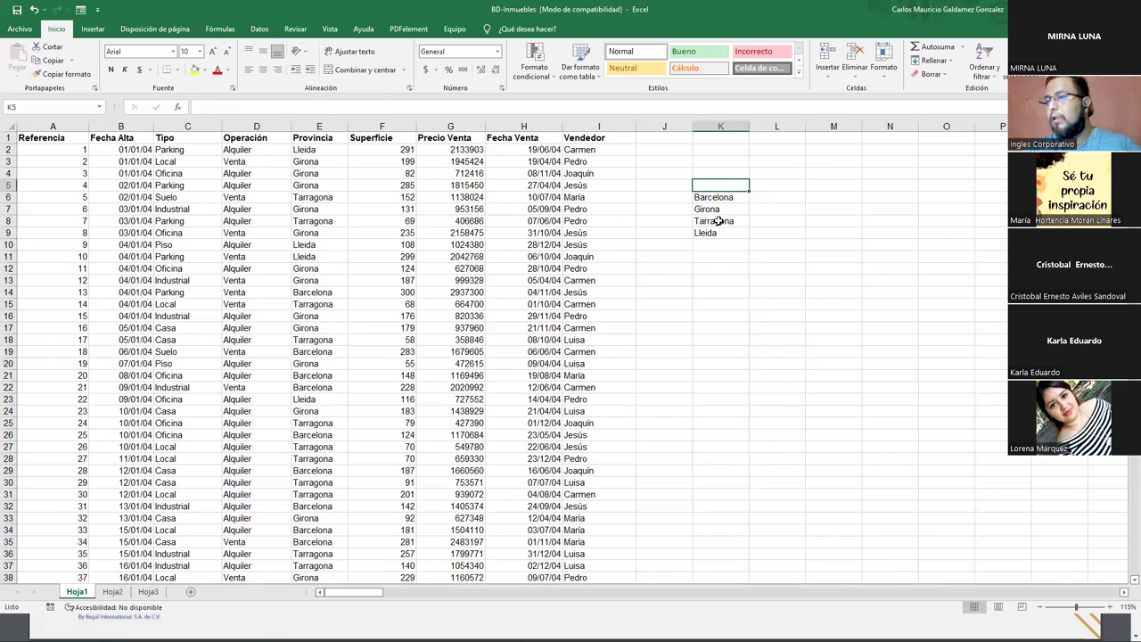
{"action": "left_click_drag", "start_coordinate": [731, 198], "coordinate": [729, 204]}
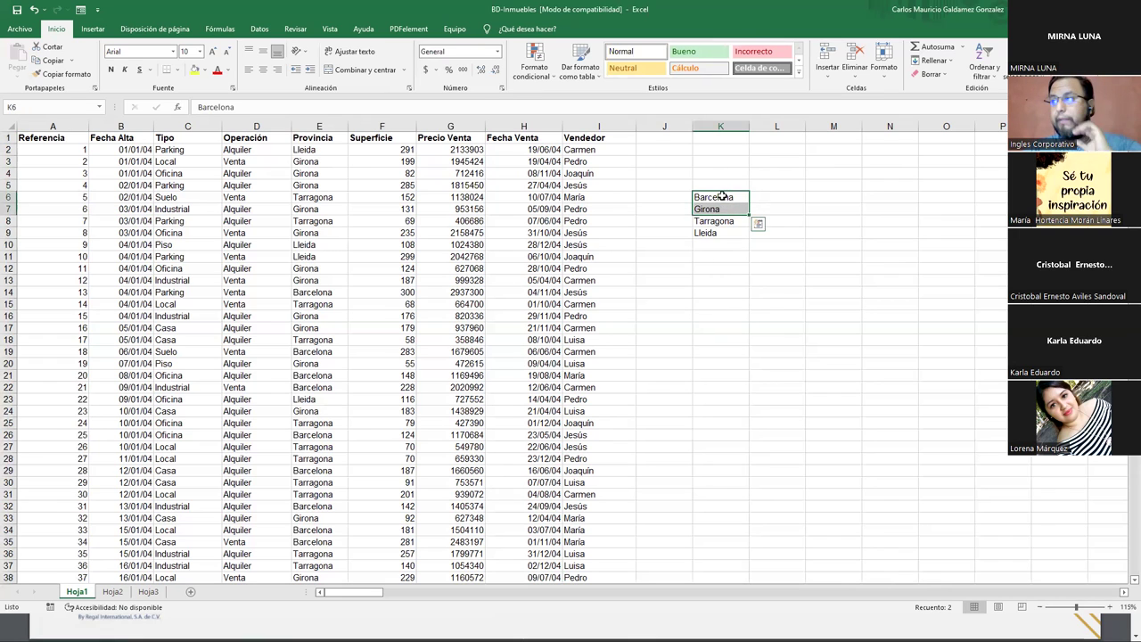
{"action": "left_click_drag", "start_coordinate": [720, 162], "coordinate": [958, 179]}
Step: Merge K3:O5 and title it 'Indicaciones: Reemplazo'
{"action": "left_click", "coordinate": [340, 72]}
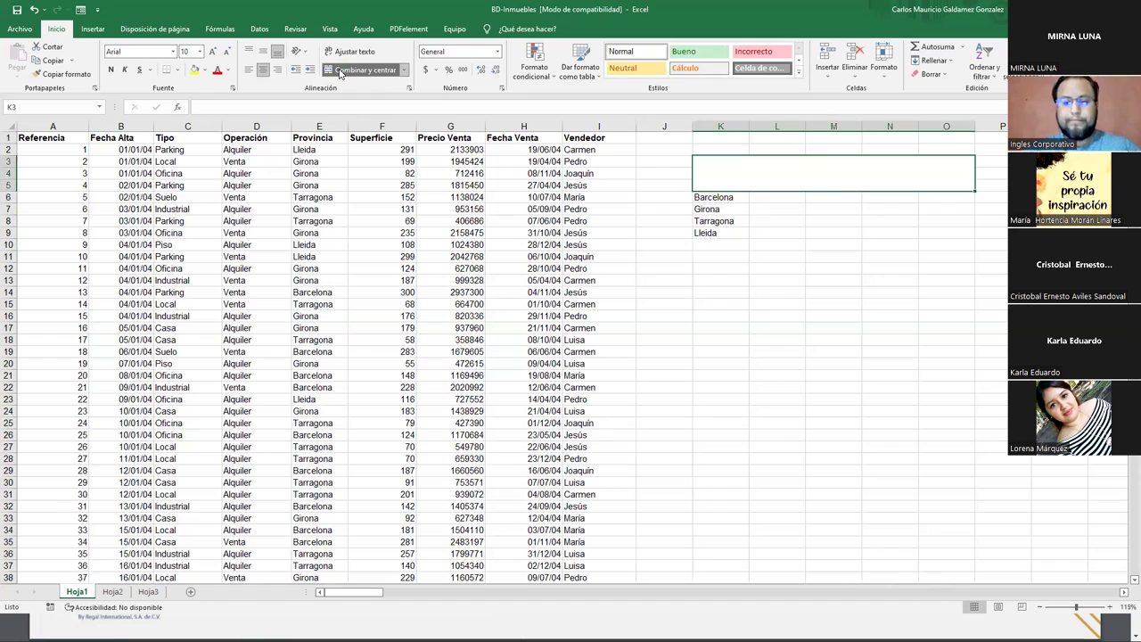
{"action": "type", "text": "Indicaciones:"}
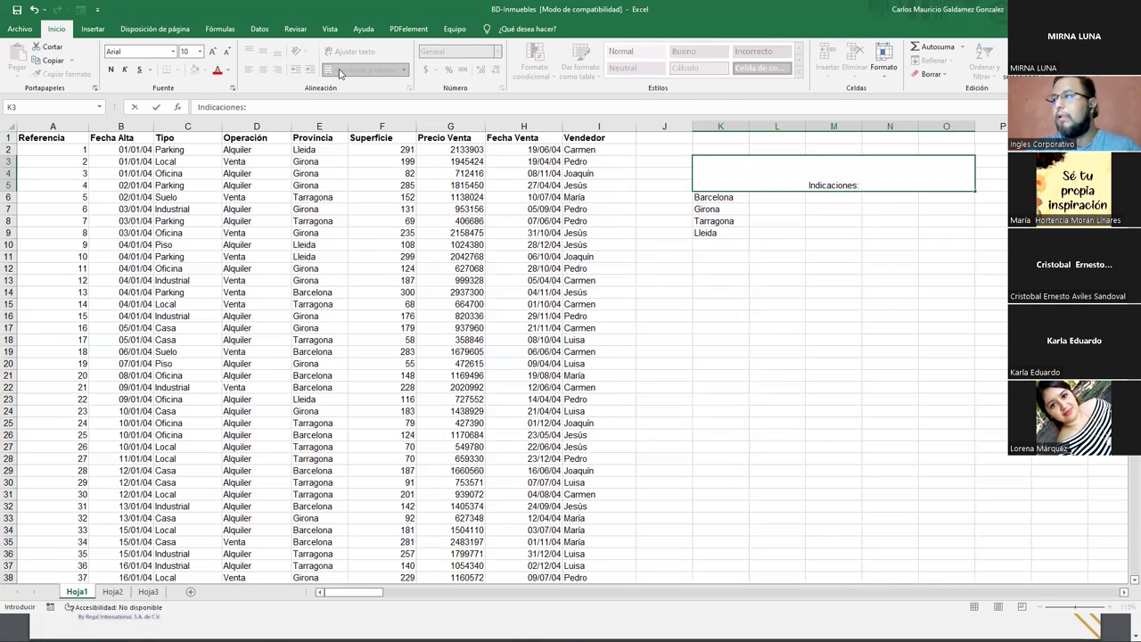
{"action": "type", "text": " Reemplazo"}
{"action": "key", "text": "Return"}
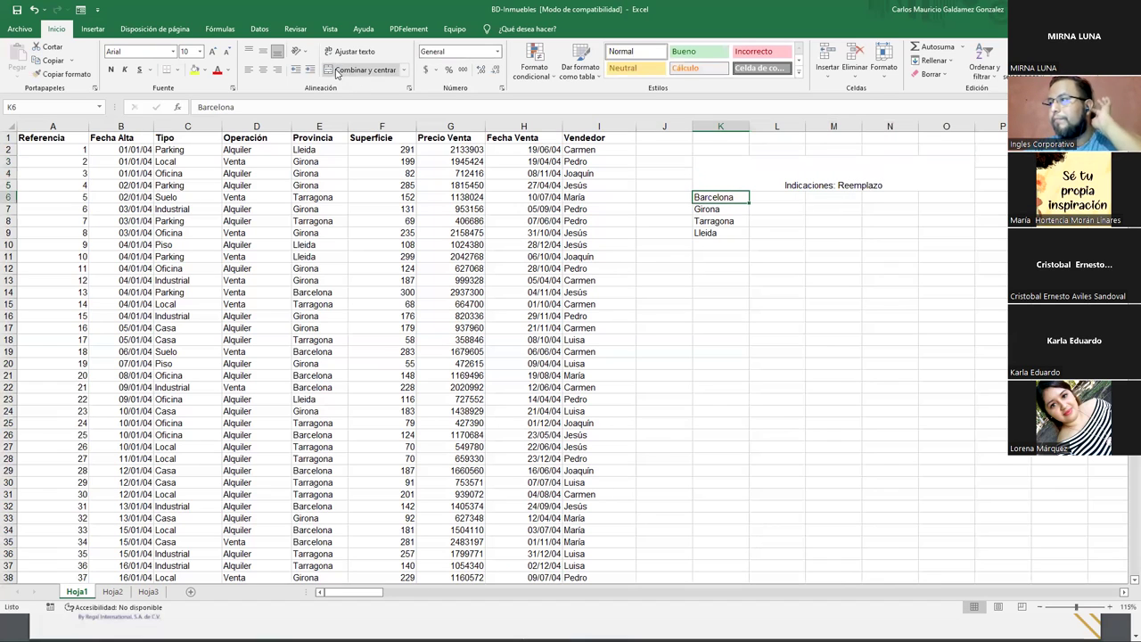
Step: Enter San Salvador, Santa Ana, San Vicente and San Miguel in L6:L9
{"action": "left_click", "coordinate": [770, 195]}
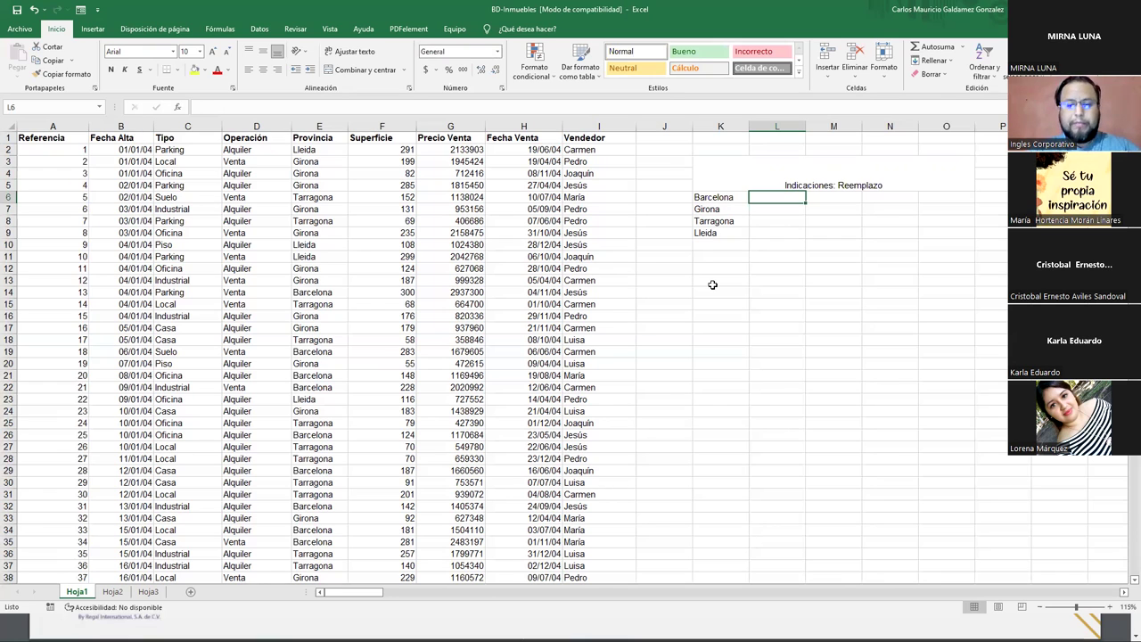
{"action": "type", "text": "San Salvador"}
{"action": "key", "text": "Return"}
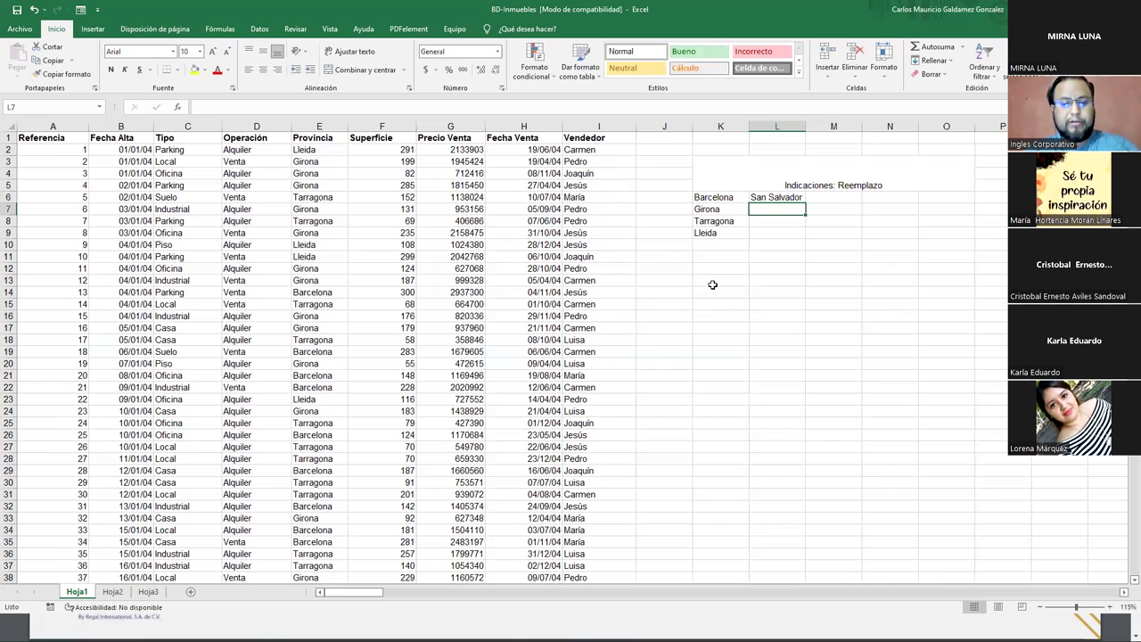
{"action": "type", "text": "Santa An"}
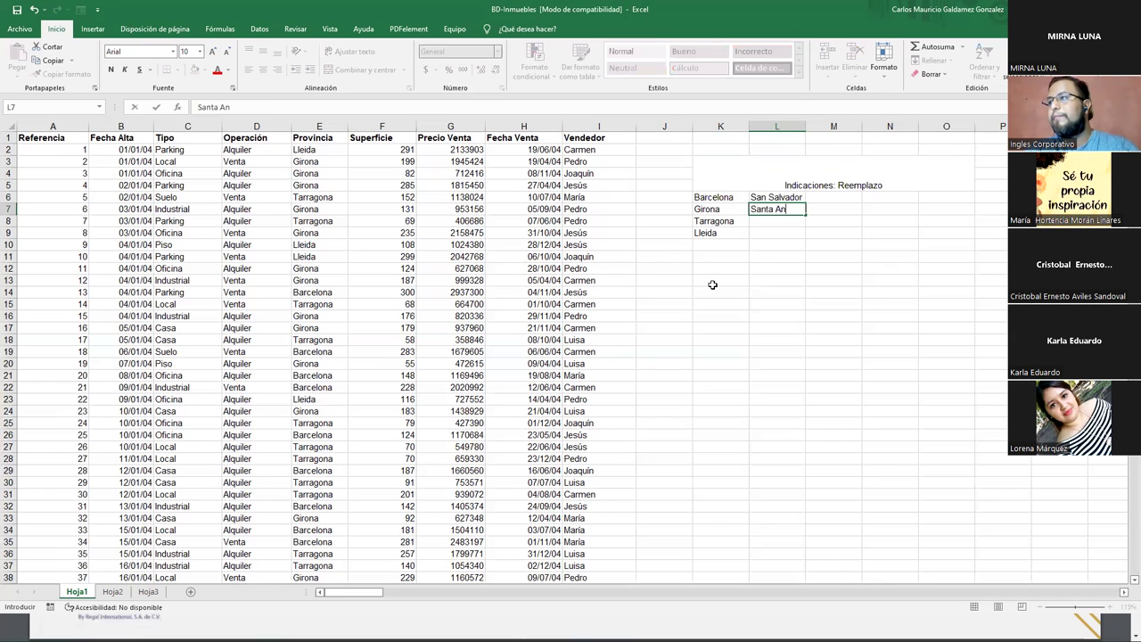
{"action": "type", "text": "a"}
{"action": "key", "text": "Return"}
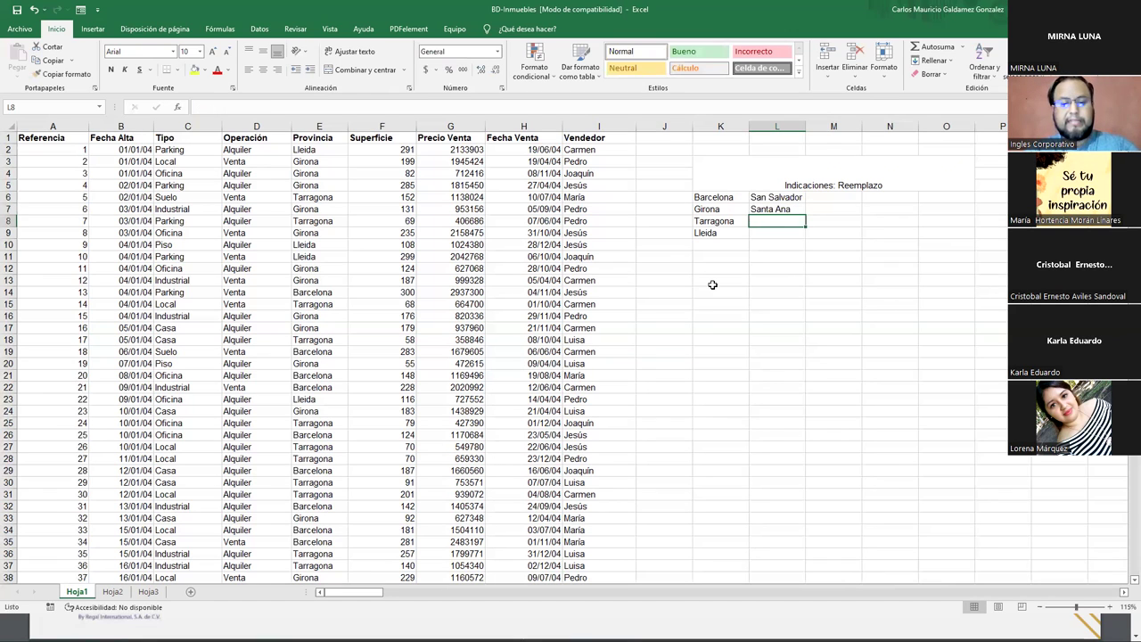
{"action": "type", "text": "San Vicente"}
{"action": "key", "text": "Return"}
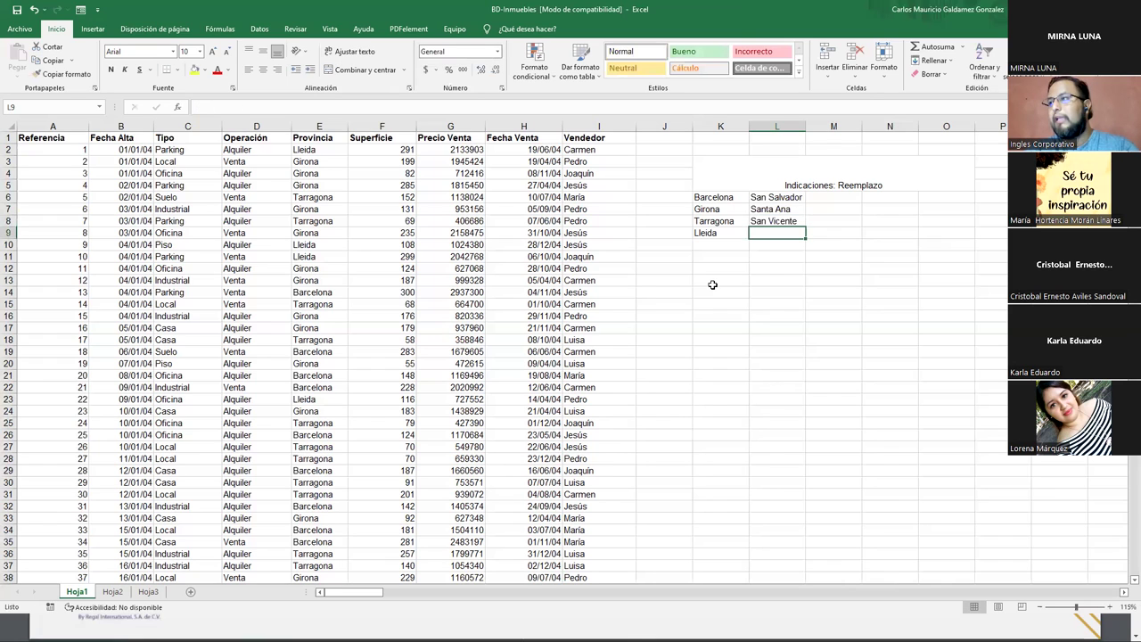
{"action": "type", "text": "San Miguel"}
{"action": "key", "text": "Return"}
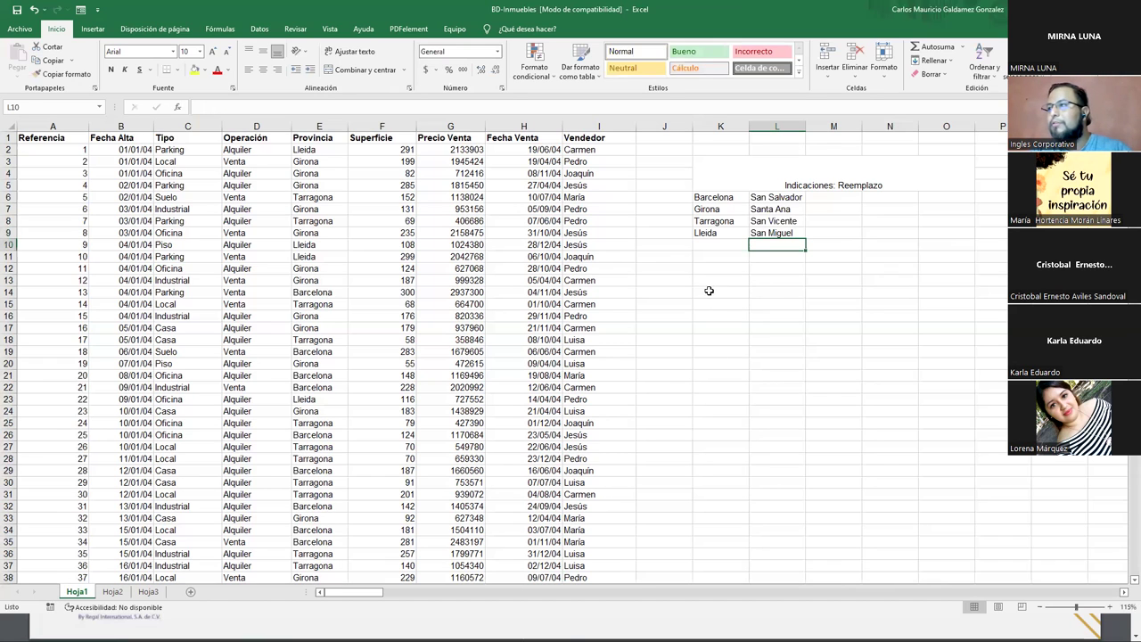
Step: Copy the heading block to K13 and change its text to 'Indicaciones: Busqueda:'
{"action": "left_click_drag", "start_coordinate": [710, 291], "coordinate": [819, 308]}
{"action": "left_click", "coordinate": [891, 178]}
{"action": "key", "text": "ctrl+c"}
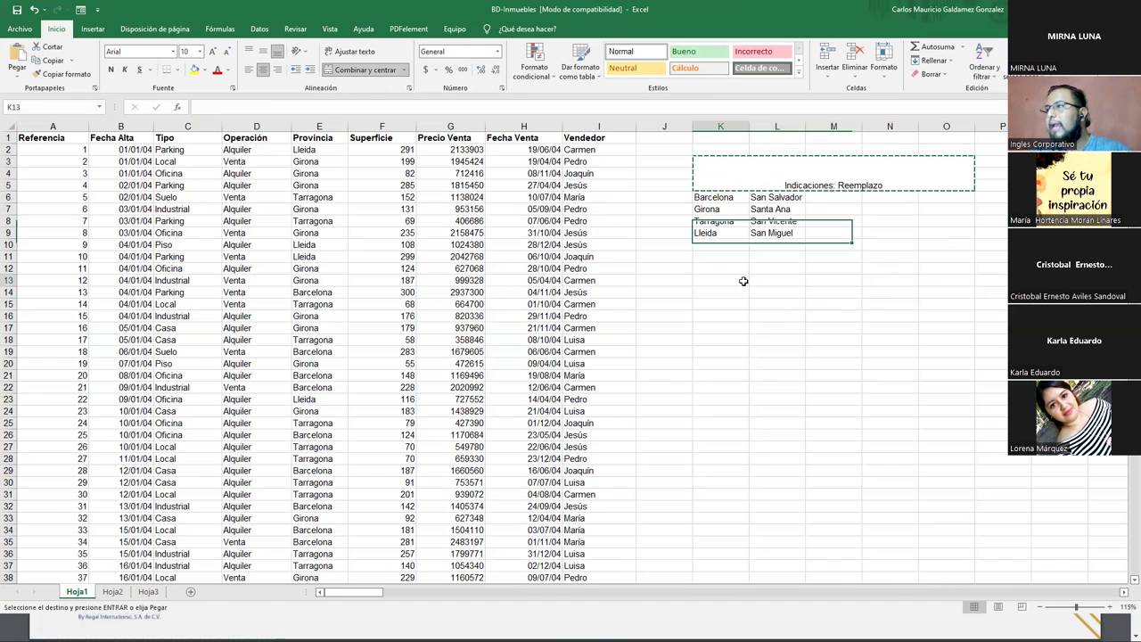
{"action": "left_click", "coordinate": [743, 281]}
{"action": "key", "text": "ctrl+v"}
{"action": "double_click", "coordinate": [864, 304]}
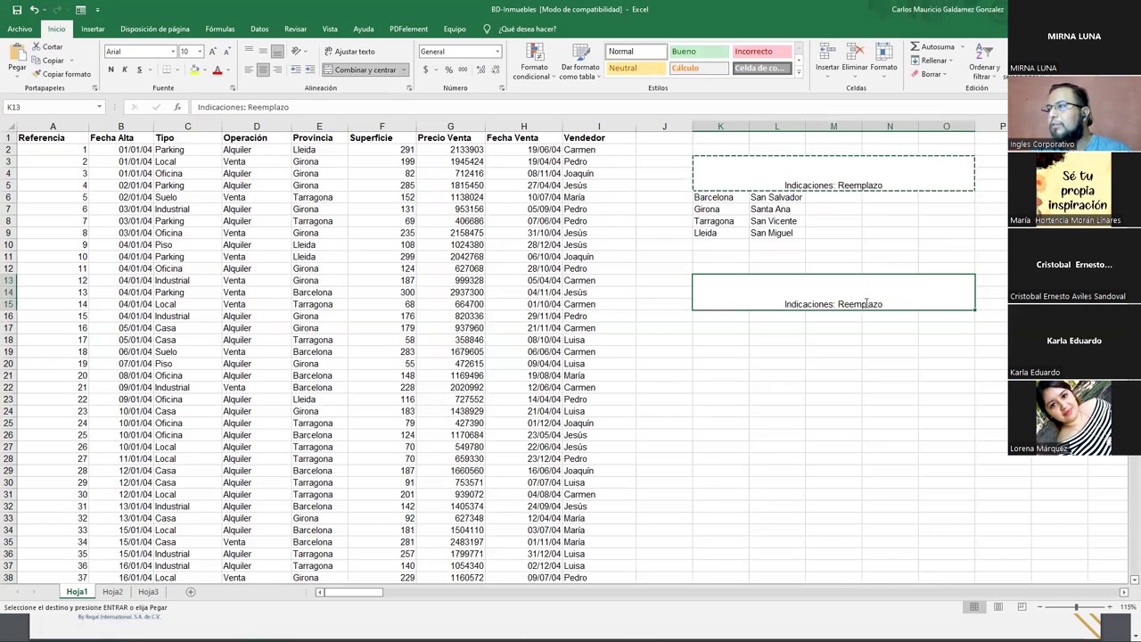
{"action": "double_click", "coordinate": [865, 304]}
{"action": "type", "text": "B"}
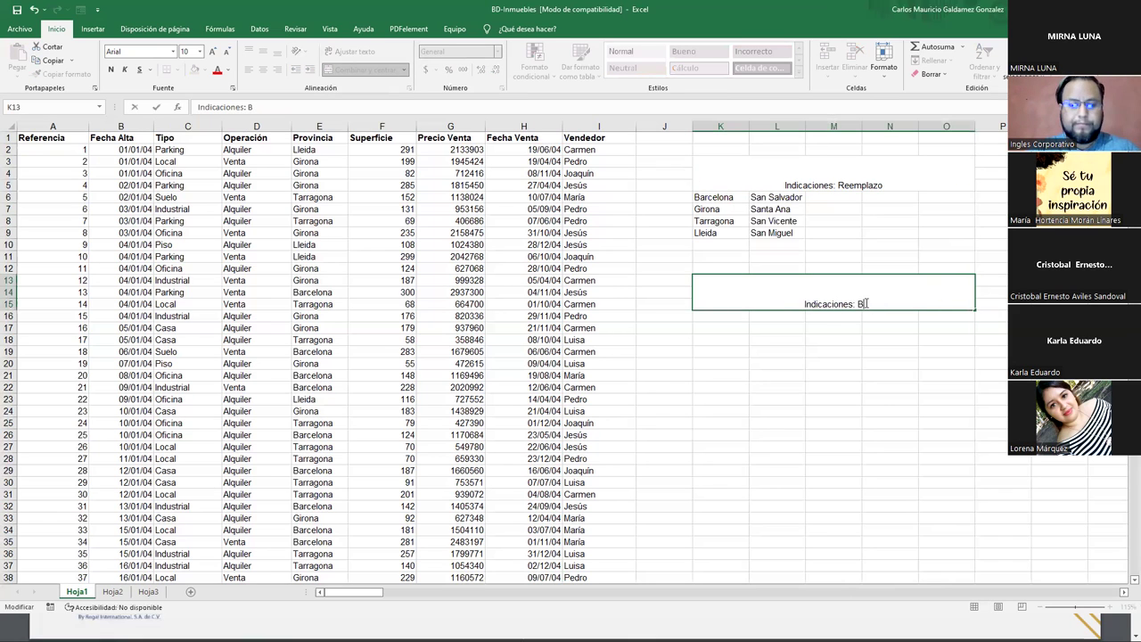
{"action": "type", "text": "usqueda:"}
{"action": "key", "text": "Return"}
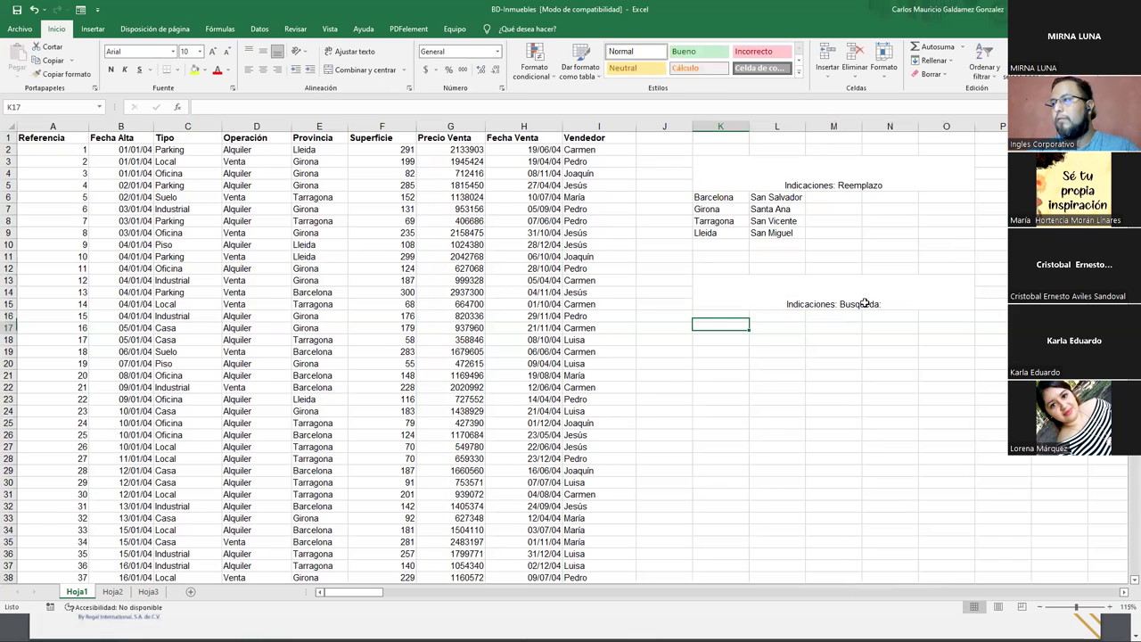
Step: Enter the six seller names in K16:K21, matching them to the Vendedor filter list
{"action": "key", "text": "Down"}
{"action": "key", "text": "Up"}
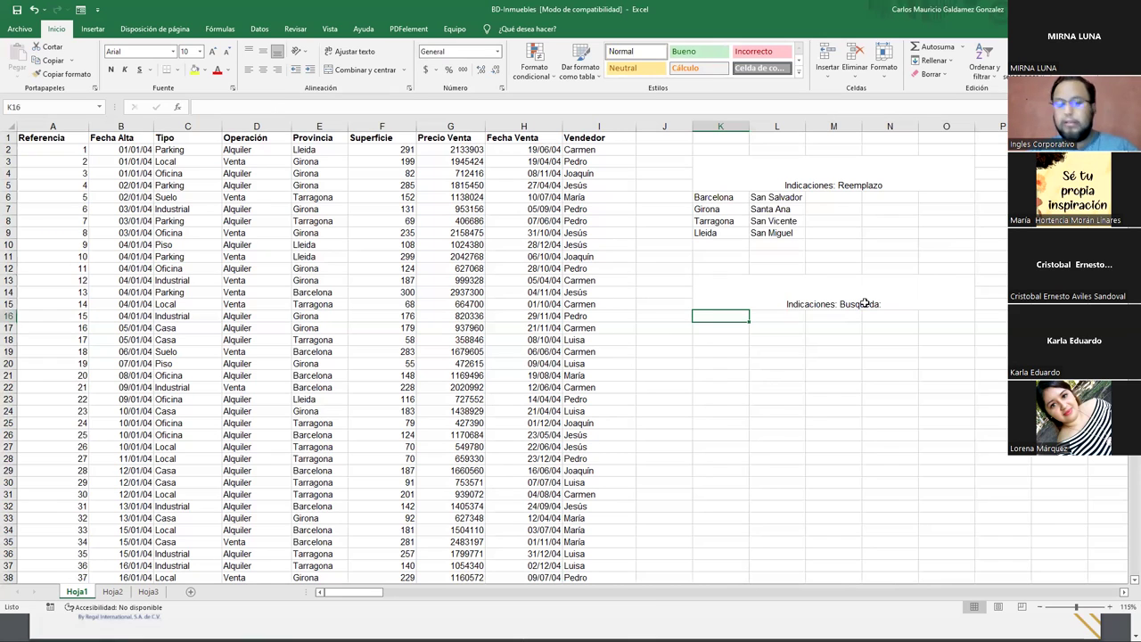
{"action": "type", "text": "Carm"}
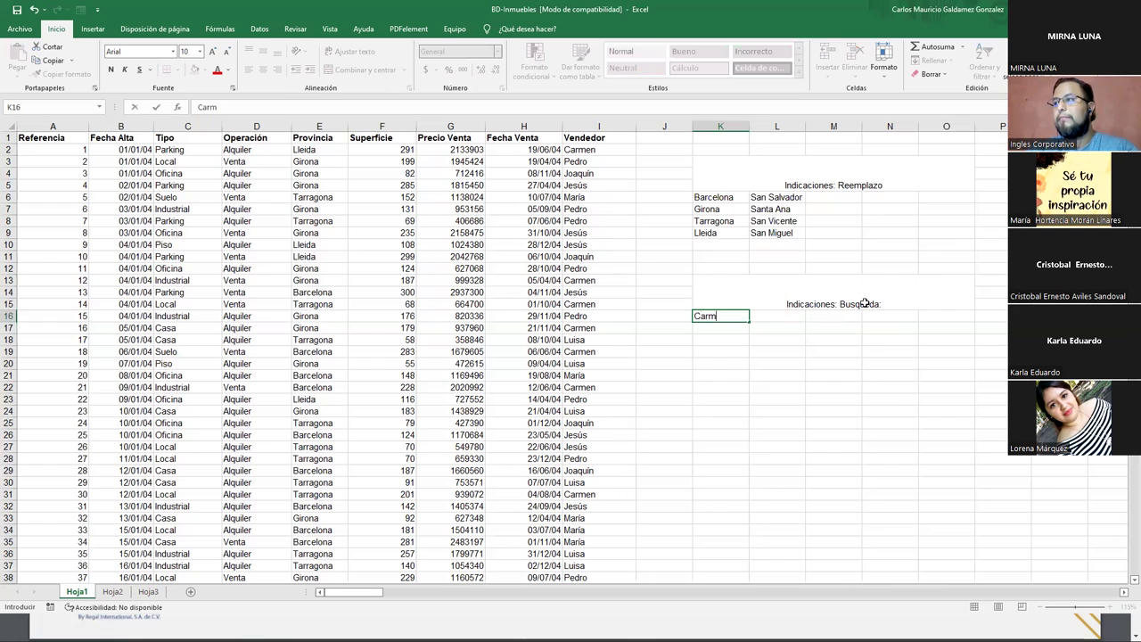
{"action": "key", "text": "Return"}
{"action": "type", "text": "Pedr"}
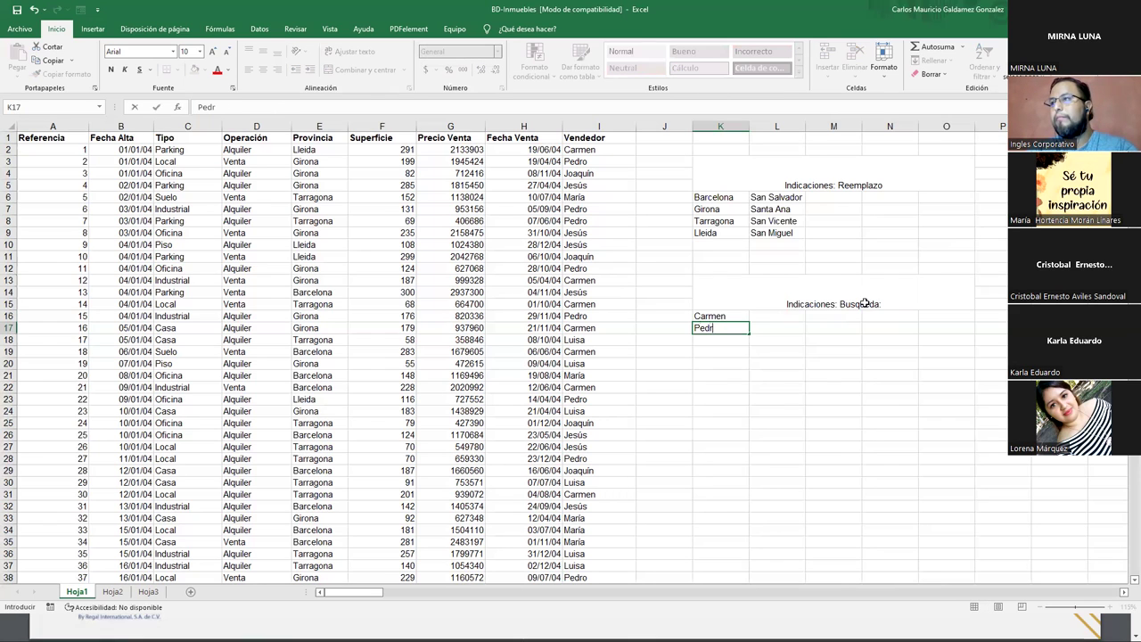
{"action": "type", "text": "o"}
{"action": "key", "text": "Return"}
{"action": "type", "text": "Josa"}
{"action": "type", "text": "aquin"}
{"action": "key", "text": "Return"}
{"action": "type", "text": "Jesus"}
{"action": "key", "text": "Return"}
{"action": "type", "text": "Maria"}
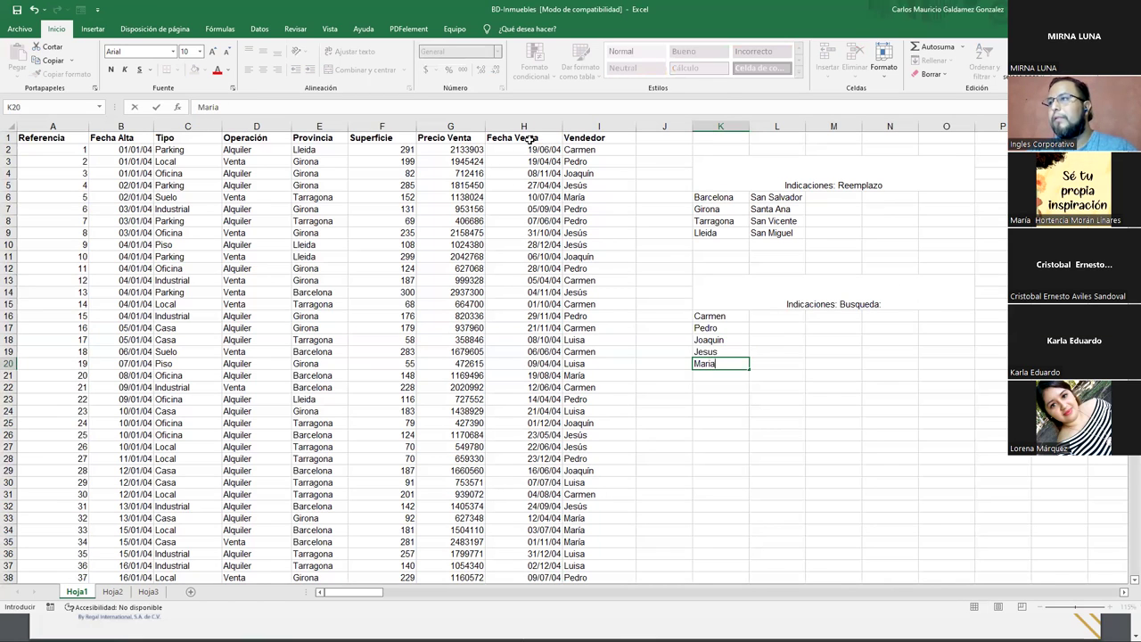
{"action": "left_click", "coordinate": [578, 137]}
{"action": "key", "text": "alt+Down"}
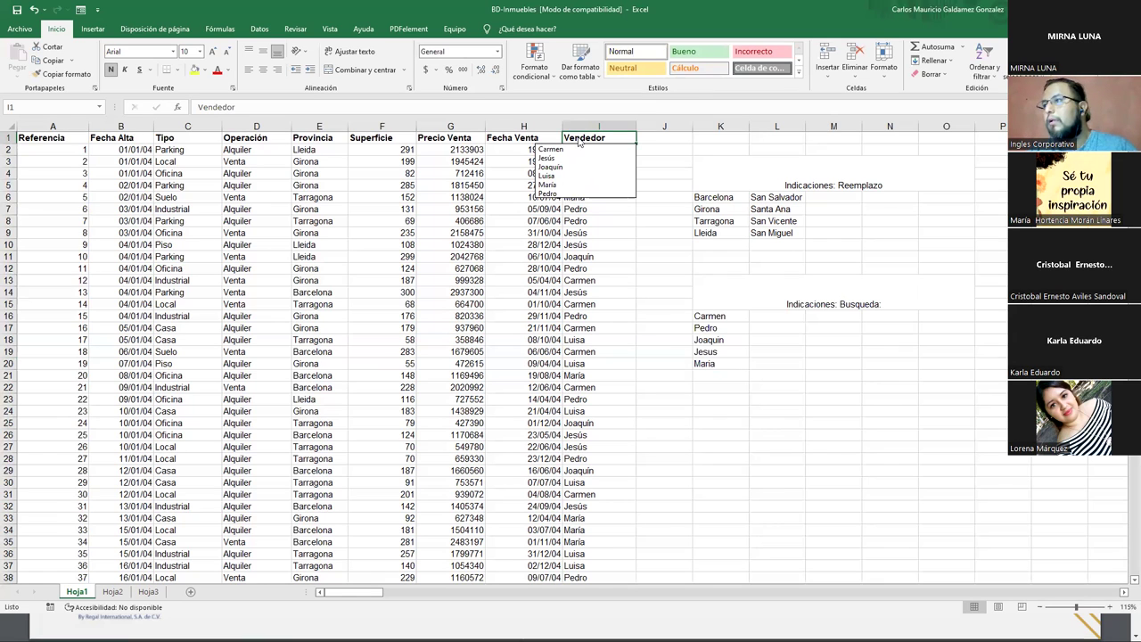
{"action": "left_click", "coordinate": [720, 374]}
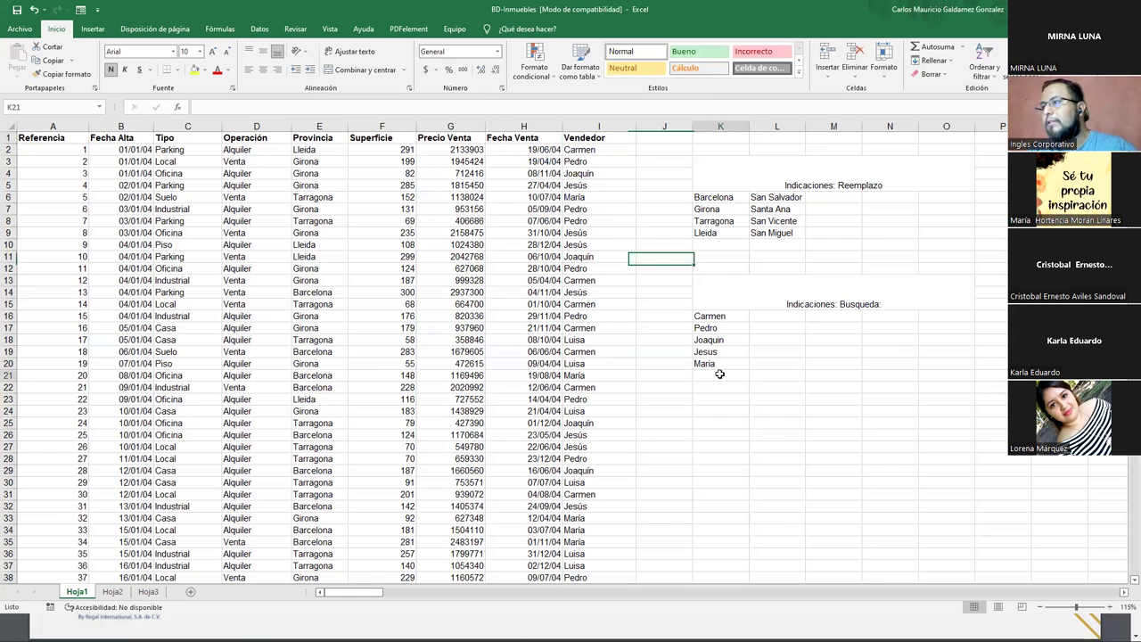
{"action": "type", "text": "Luisa"}
{"action": "key", "text": "Return"}
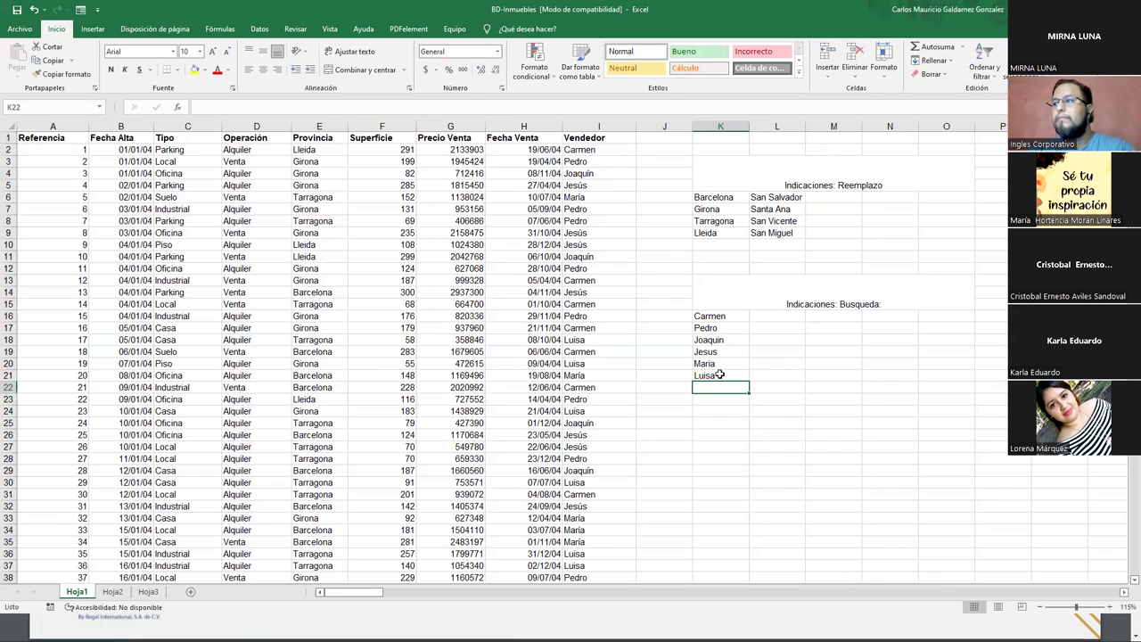
Step: Compare the entered names with the Vendedor list again and review both tables
{"action": "left_click_drag", "start_coordinate": [720, 374], "coordinate": [720, 340]}
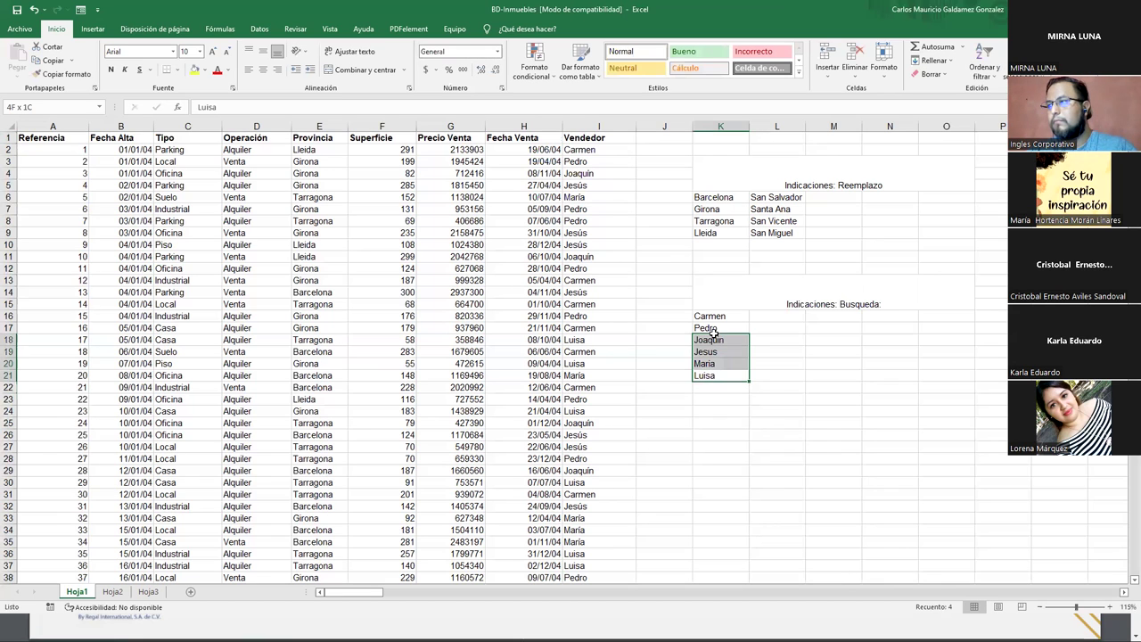
{"action": "left_click", "coordinate": [596, 138]}
{"action": "key", "text": "alt+Down"}
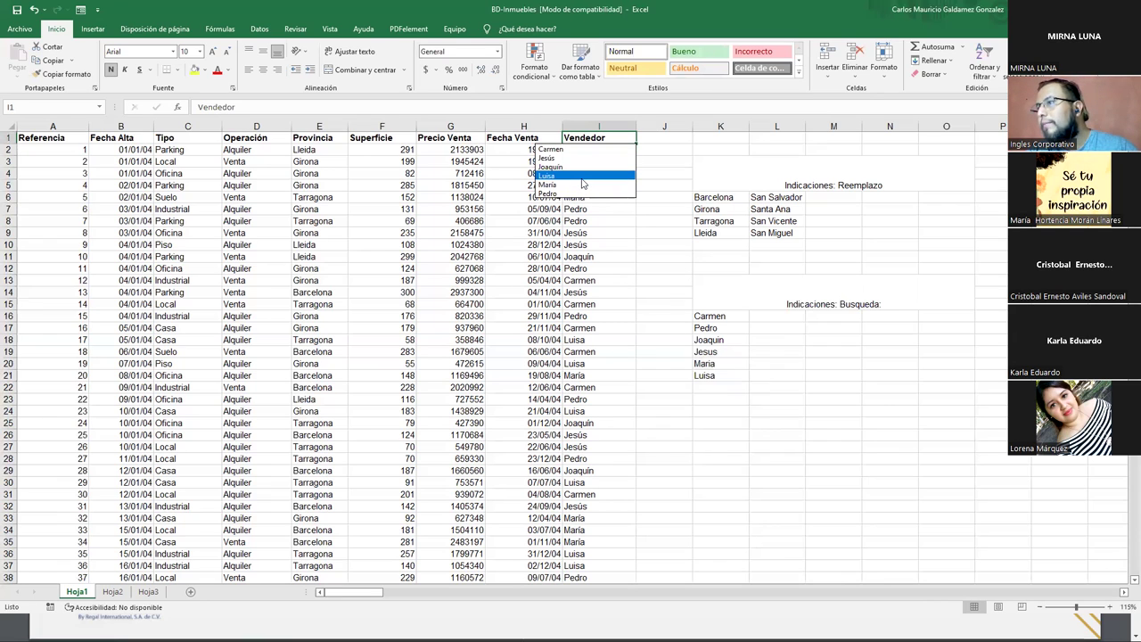
{"action": "key", "text": "Escape"}
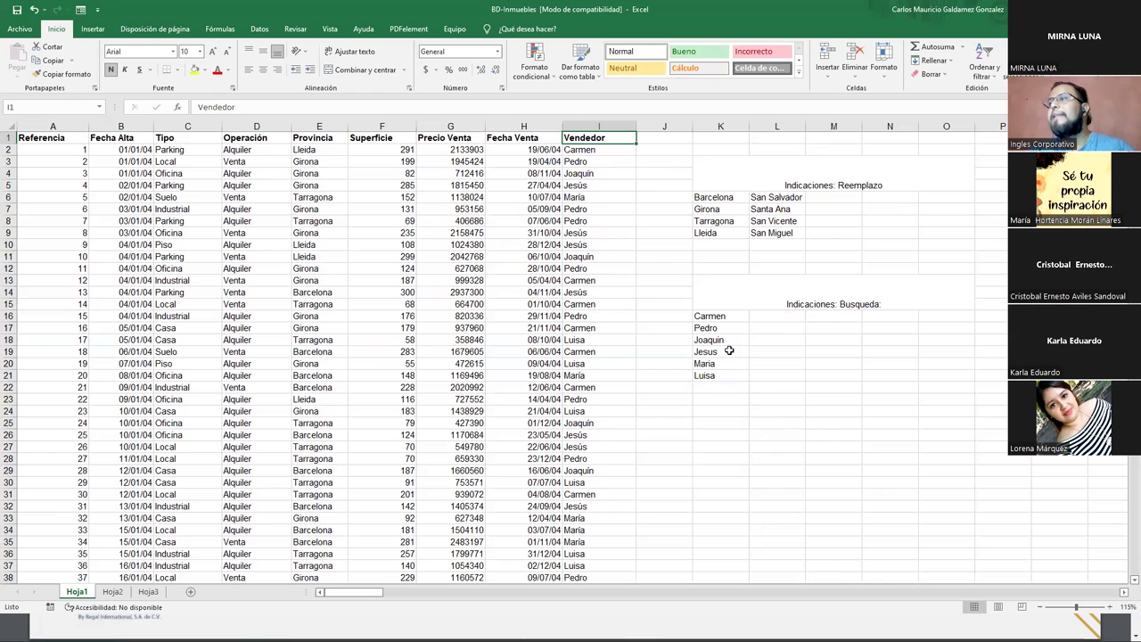
{"action": "left_click", "coordinate": [767, 298]}
{"action": "left_click_drag", "start_coordinate": [755, 189], "coordinate": [773, 378]}
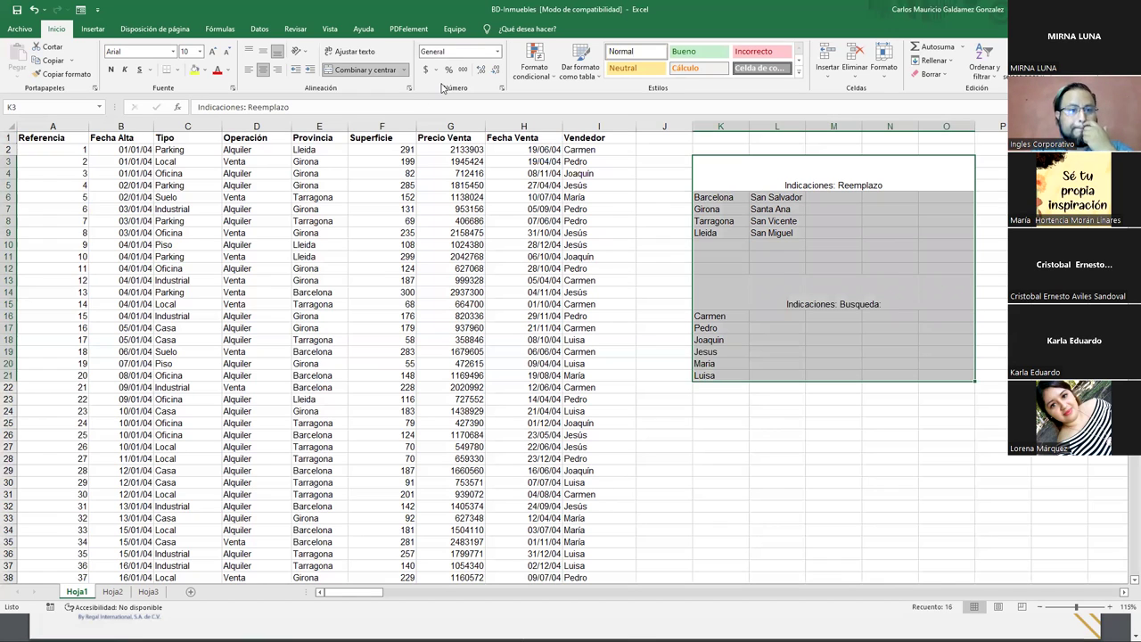
{"action": "left_click", "coordinate": [802, 195]}
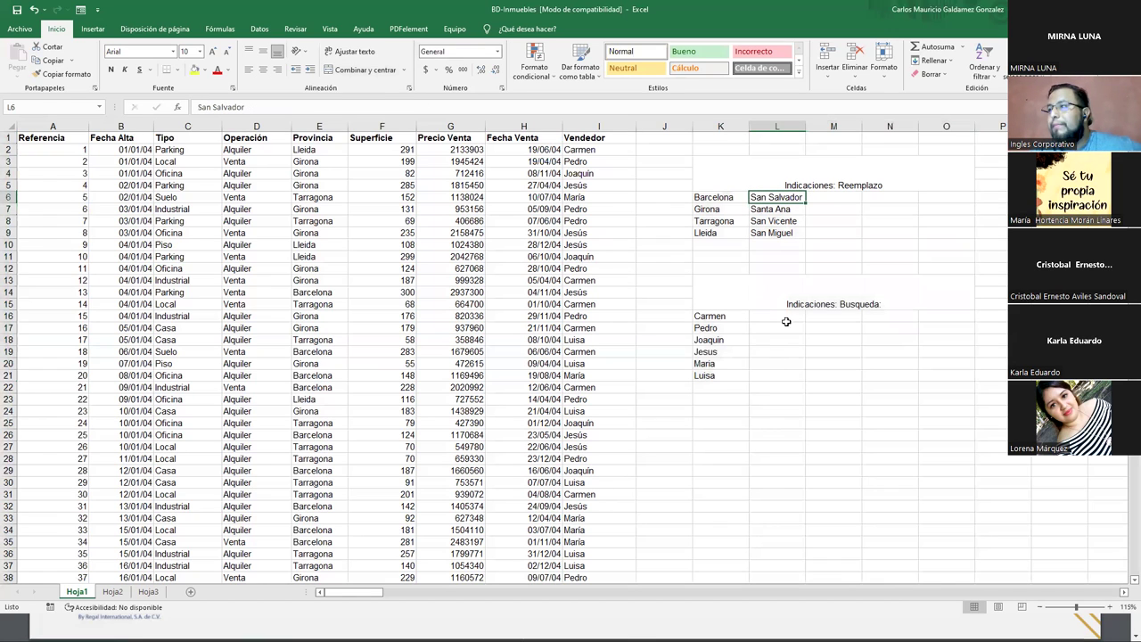
{"action": "left_click", "coordinate": [840, 175]}
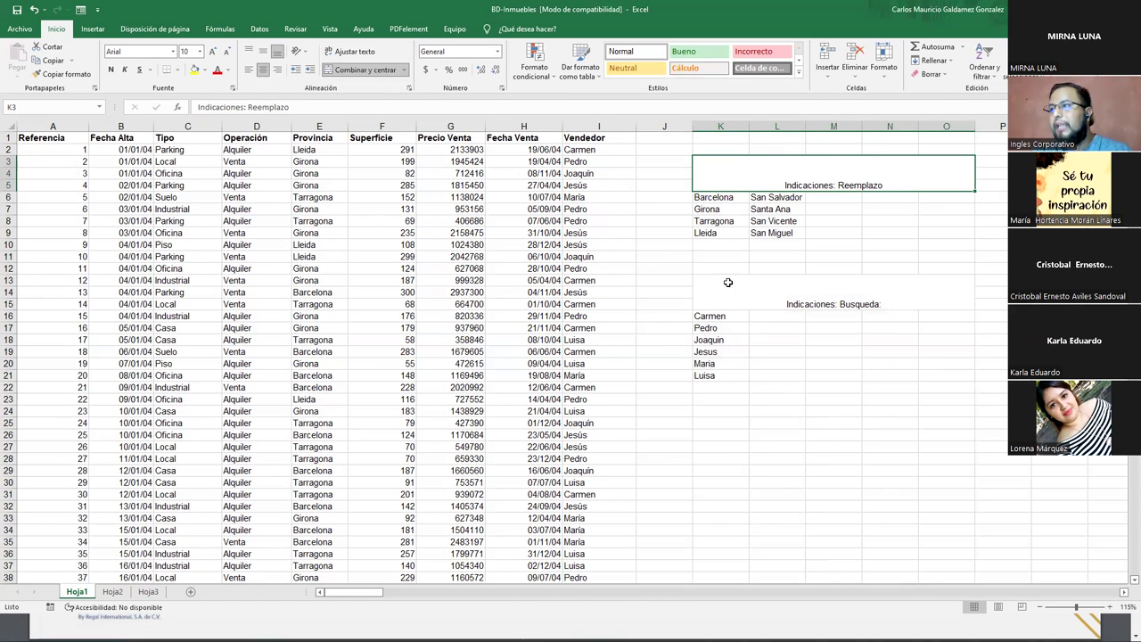
{"action": "left_click_drag", "start_coordinate": [724, 198], "coordinate": [731, 211]}
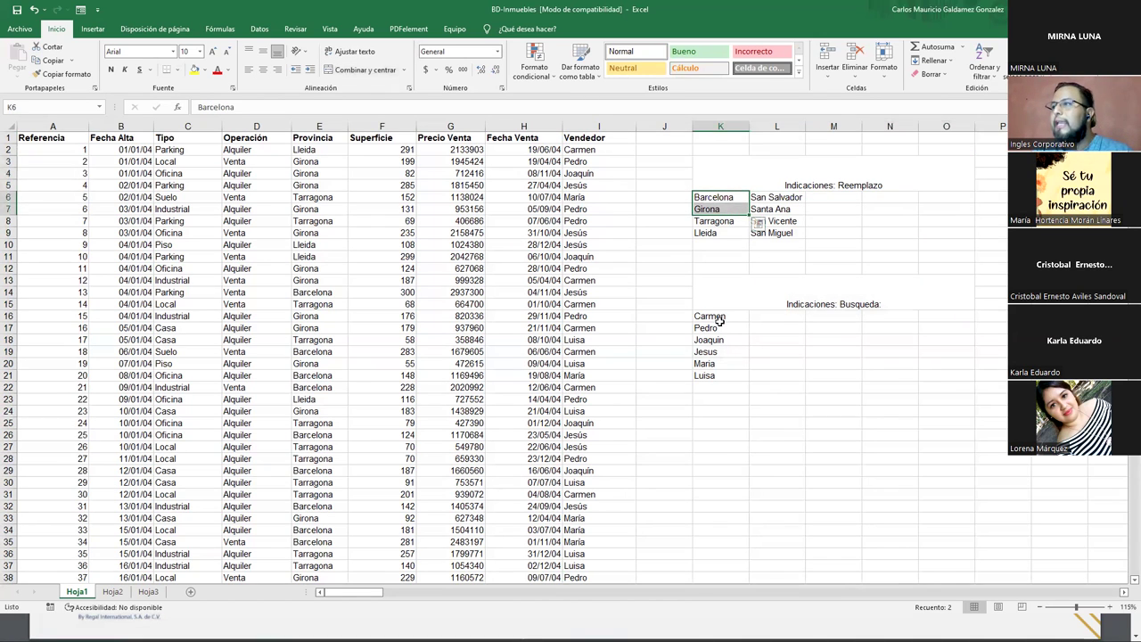
Step: Apply Todos los bordes to both Indicaciones headings and the Reemplazo and Busqueda tables
{"action": "mouse_move", "coordinate": [715, 317]}
{"action": "left_mouse_down"}
{"action": "mouse_move", "coordinate": [773, 364]}
{"action": "mouse_move", "coordinate": [771, 375]}
{"action": "left_mouse_up"}
{"action": "left_click_drag", "start_coordinate": [713, 316], "coordinate": [753, 374]}
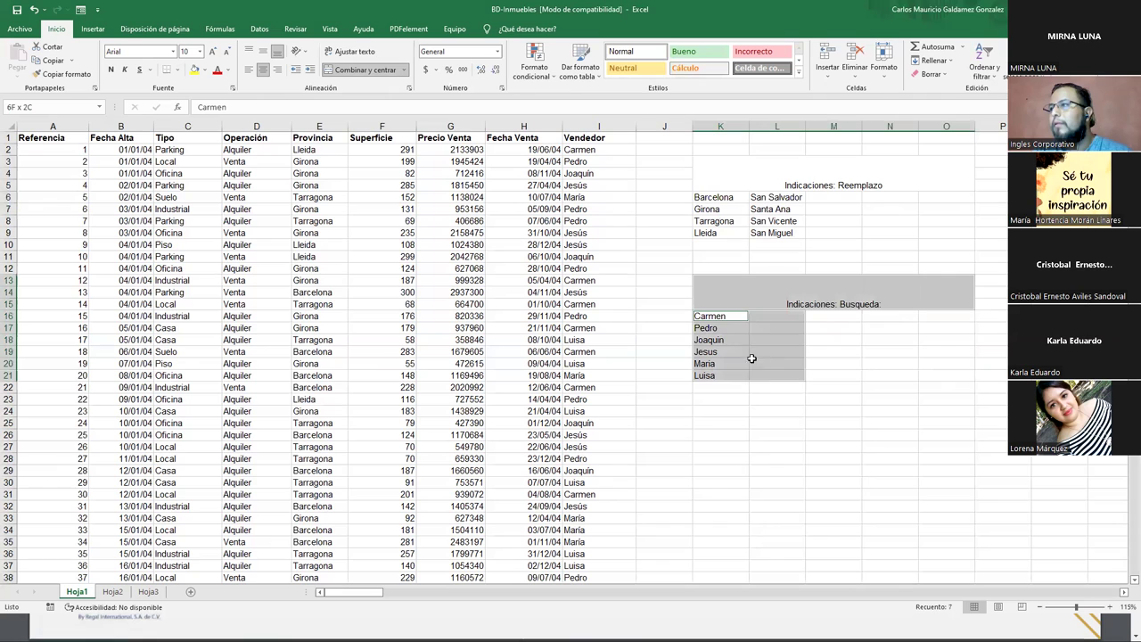
{"action": "left_click", "coordinate": [739, 179], "text": "ctrl"}
{"action": "left_click_drag", "start_coordinate": [718, 197], "coordinate": [767, 233]}
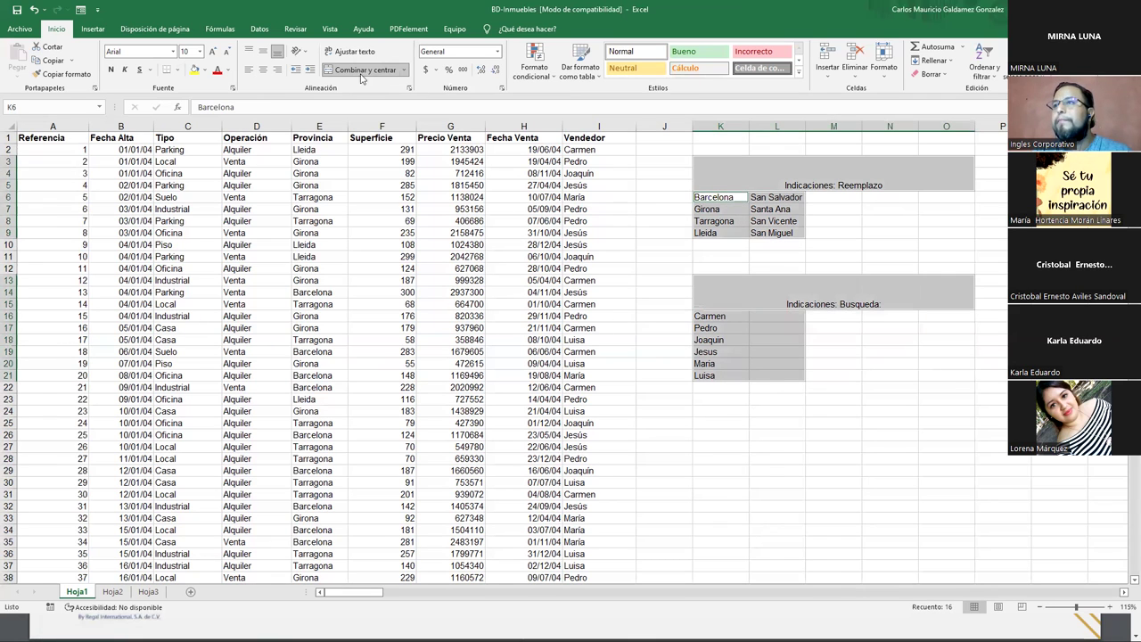
{"action": "left_click", "coordinate": [178, 76]}
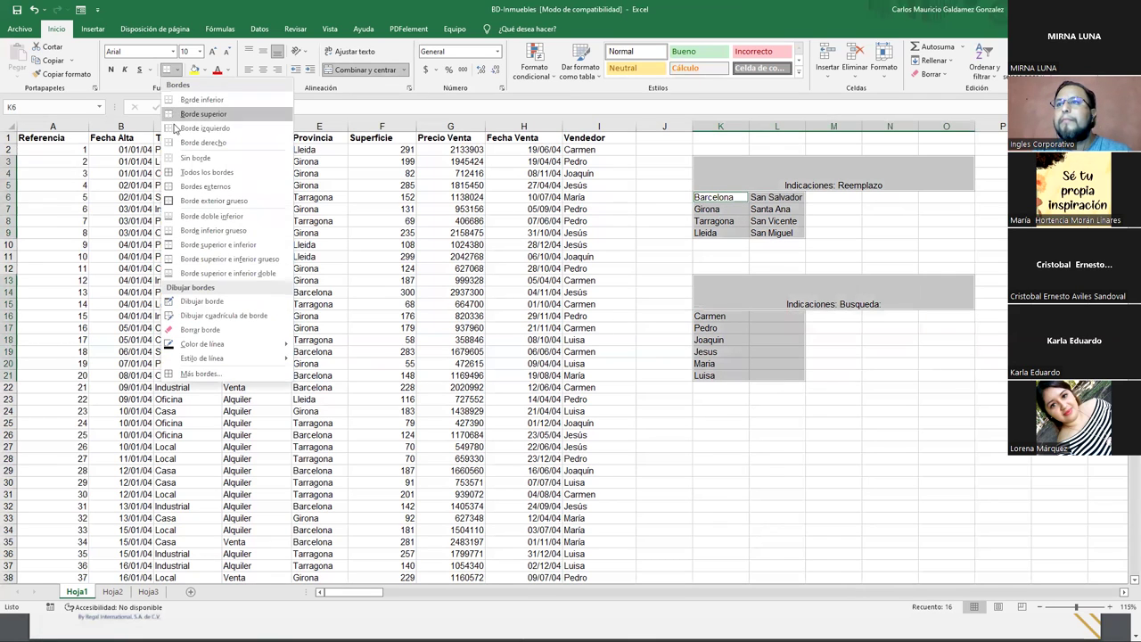
{"action": "left_click", "coordinate": [187, 172]}
{"action": "left_click", "coordinate": [789, 445]}
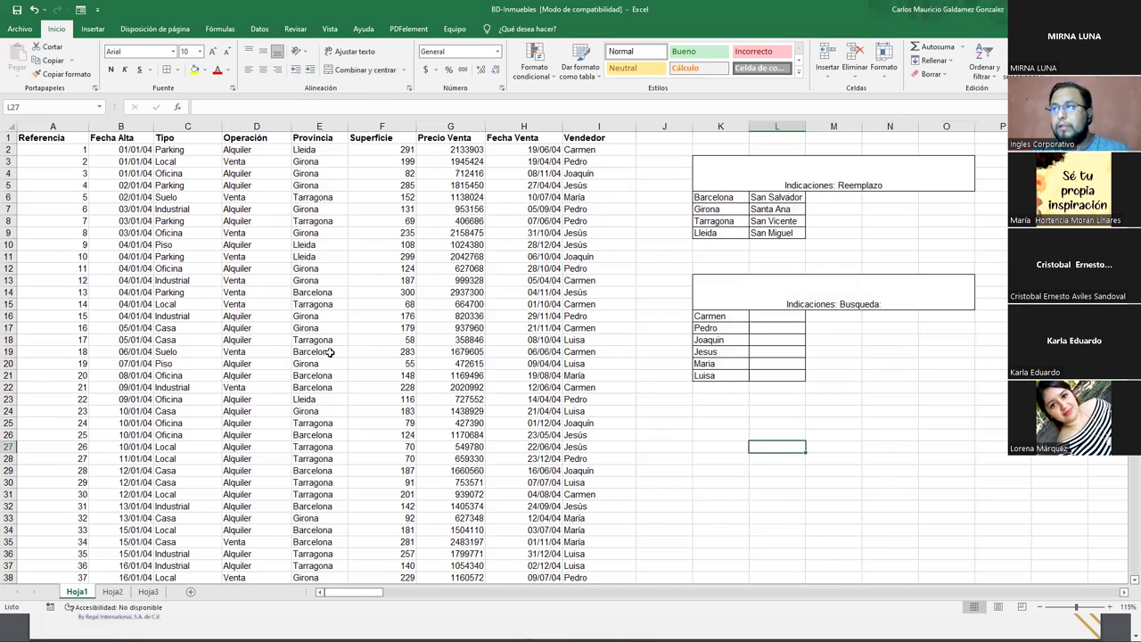
{"action": "left_click", "coordinate": [304, 294]}
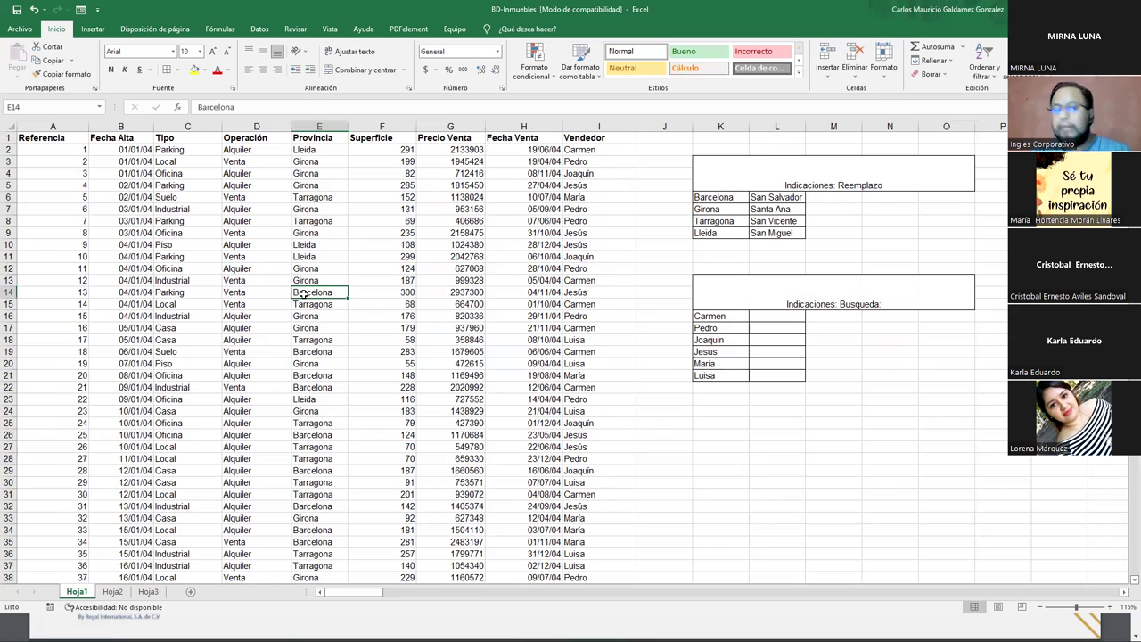
Step: In Find and Replace, find all cells containing Barcelona
{"action": "key", "text": "ctrl+b"}
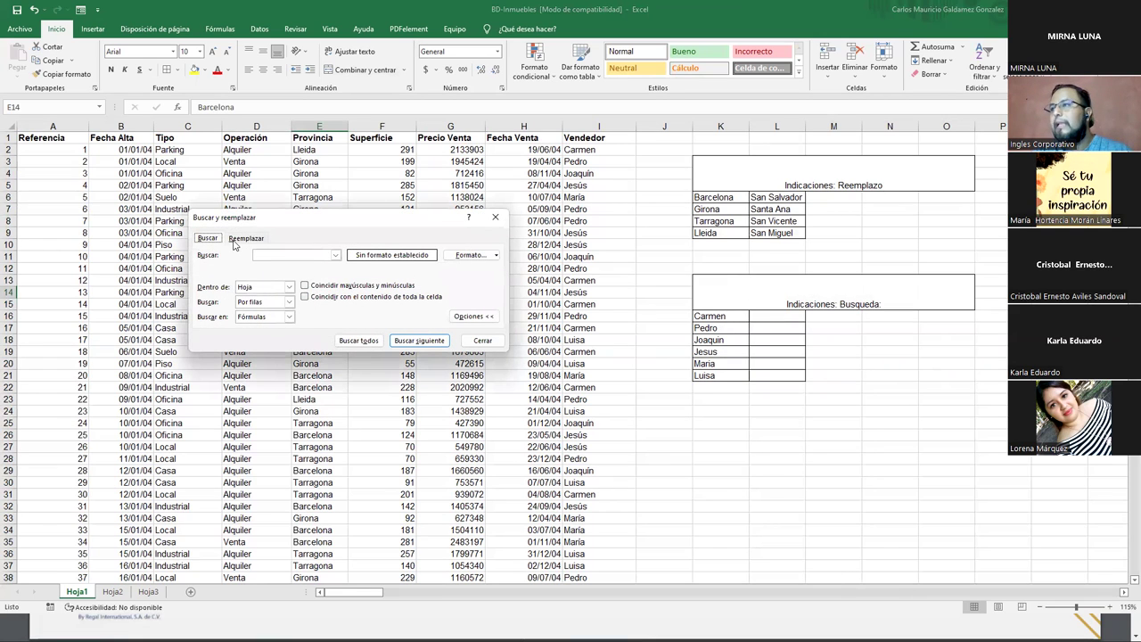
{"action": "left_click", "coordinate": [235, 240]}
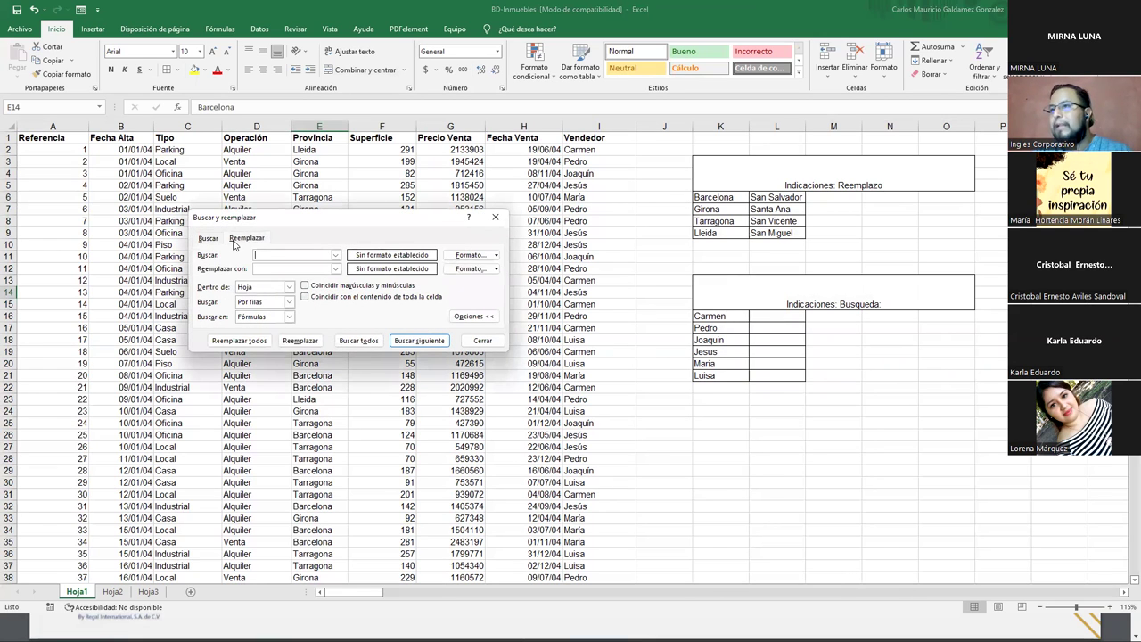
{"action": "left_click", "coordinate": [473, 316]}
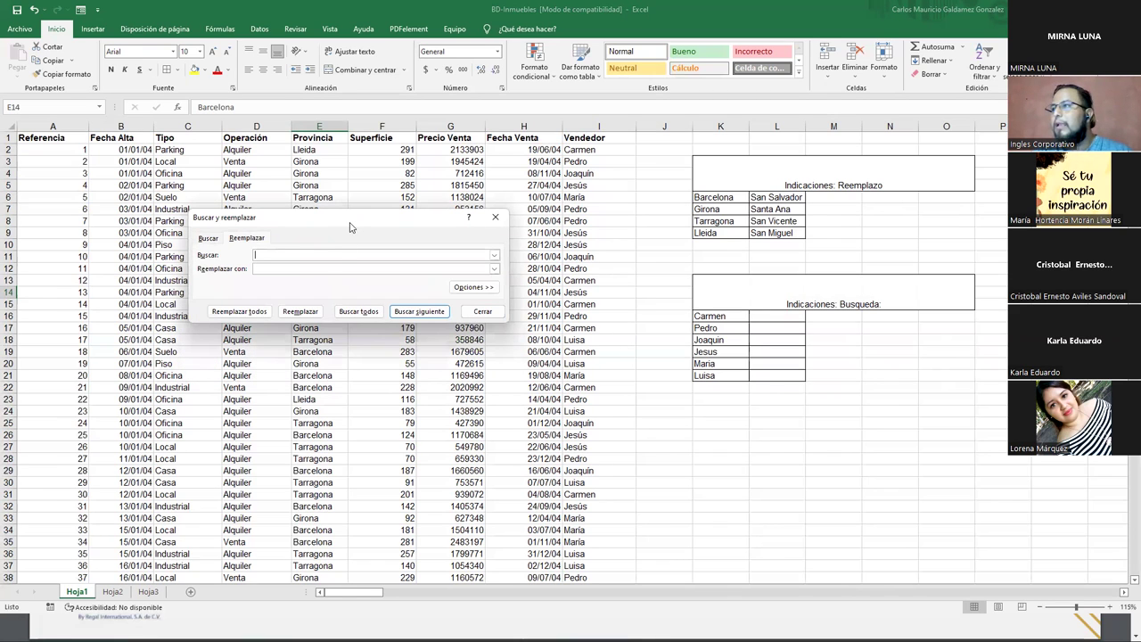
{"action": "left_click_drag", "start_coordinate": [350, 227], "coordinate": [820, 224]}
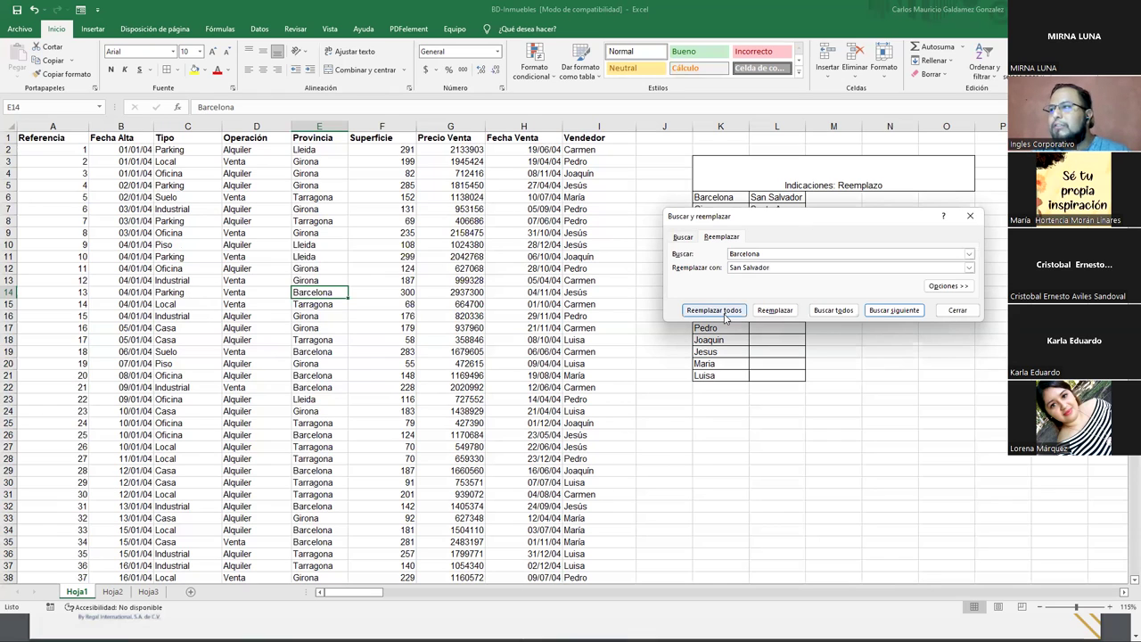
{"action": "left_click", "coordinate": [834, 310]}
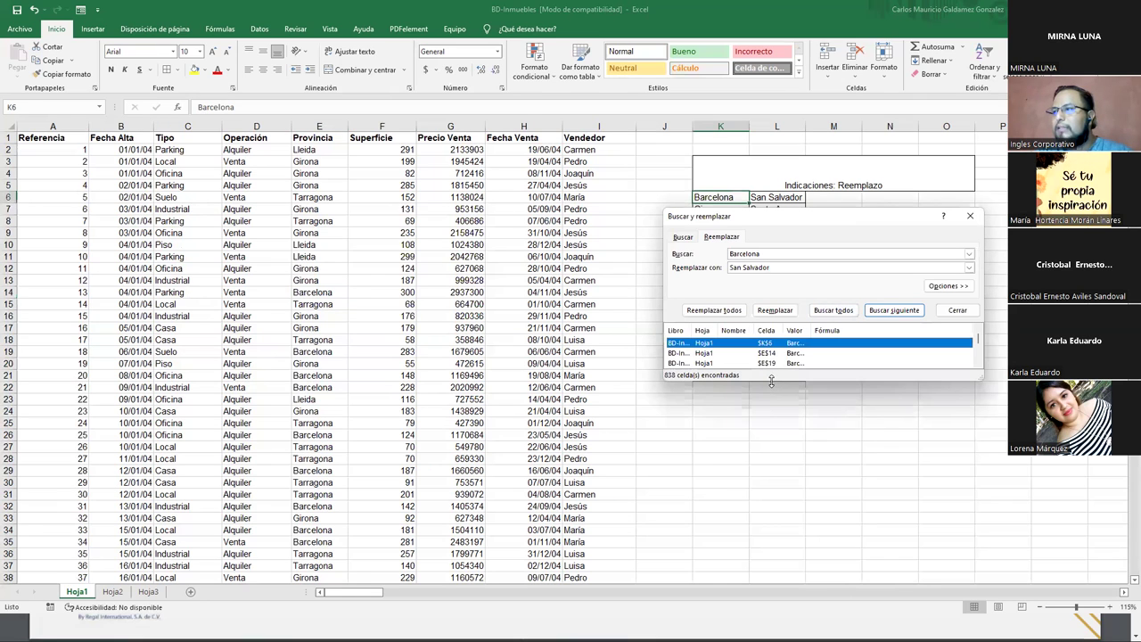
{"action": "left_click_drag", "start_coordinate": [771, 381], "coordinate": [713, 533]}
{"action": "scroll", "coordinate": [713, 499], "scroll_direction": "down", "scroll_amount": 5}
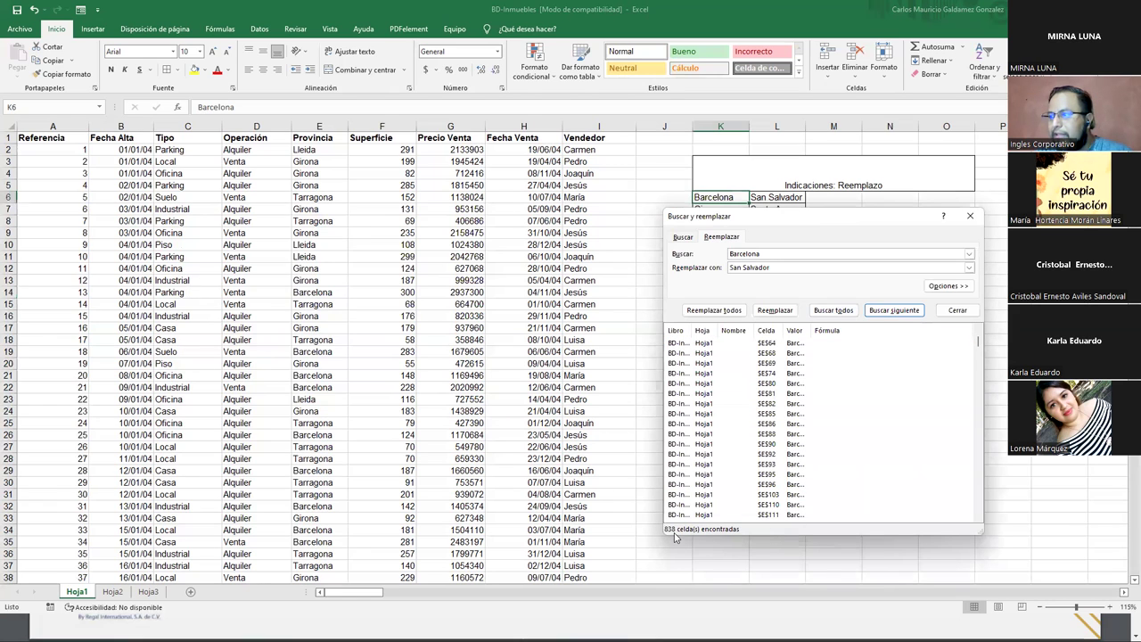
{"action": "left_click_drag", "start_coordinate": [810, 218], "coordinate": [809, 290]}
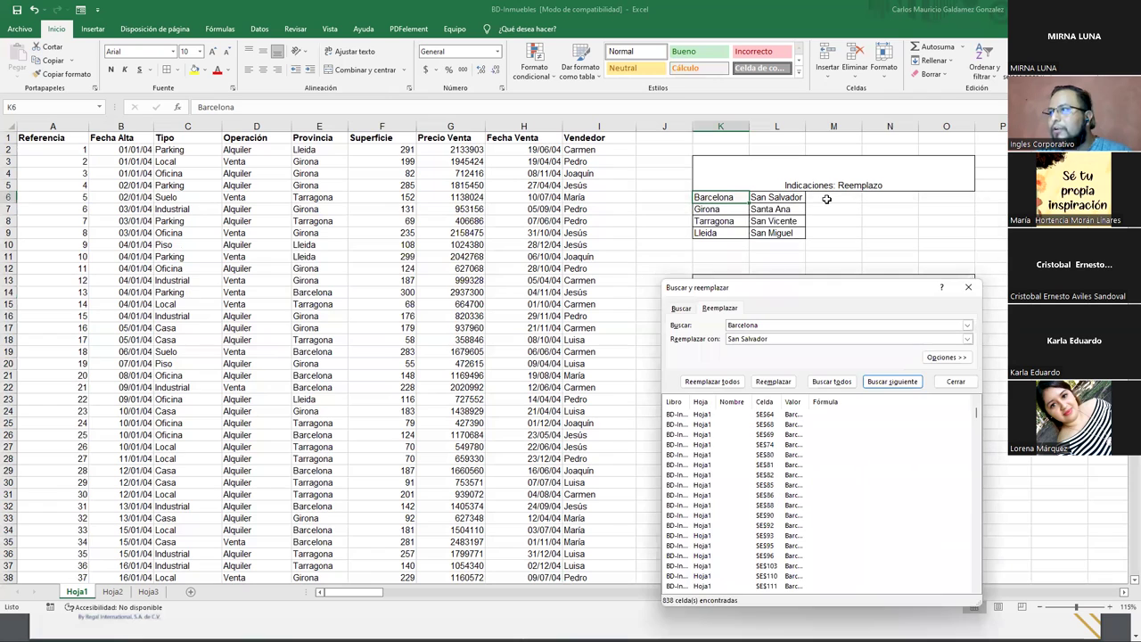
Step: Enter 838 in M6 and replace every Barcelona with San Salvador
{"action": "left_click", "coordinate": [827, 199]}
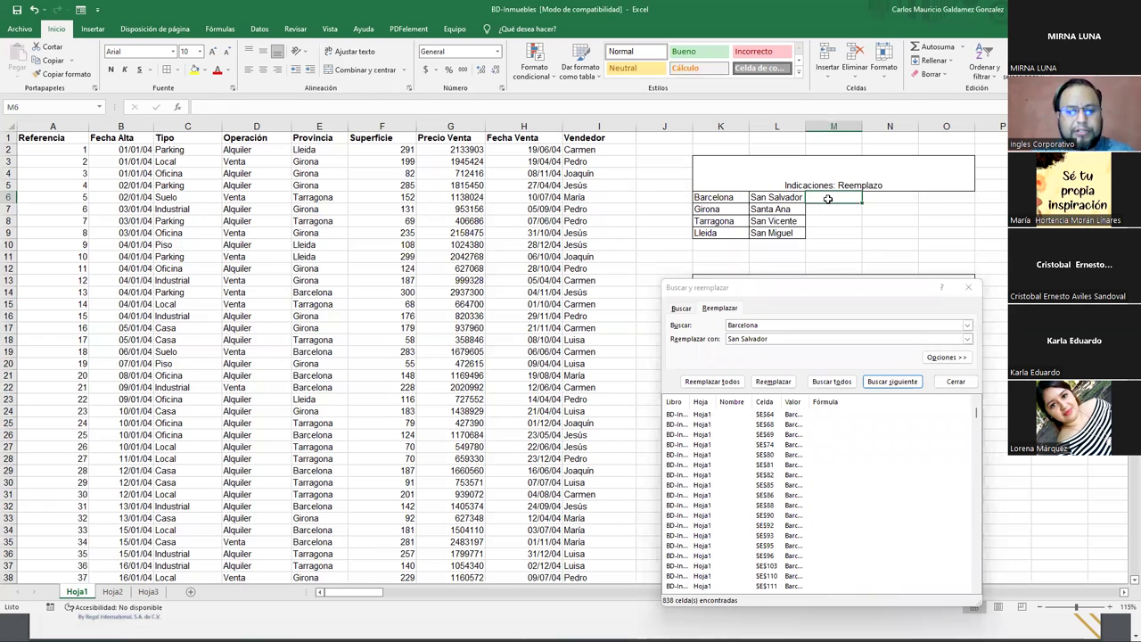
{"action": "type", "text": "838"}
{"action": "key", "text": "Return"}
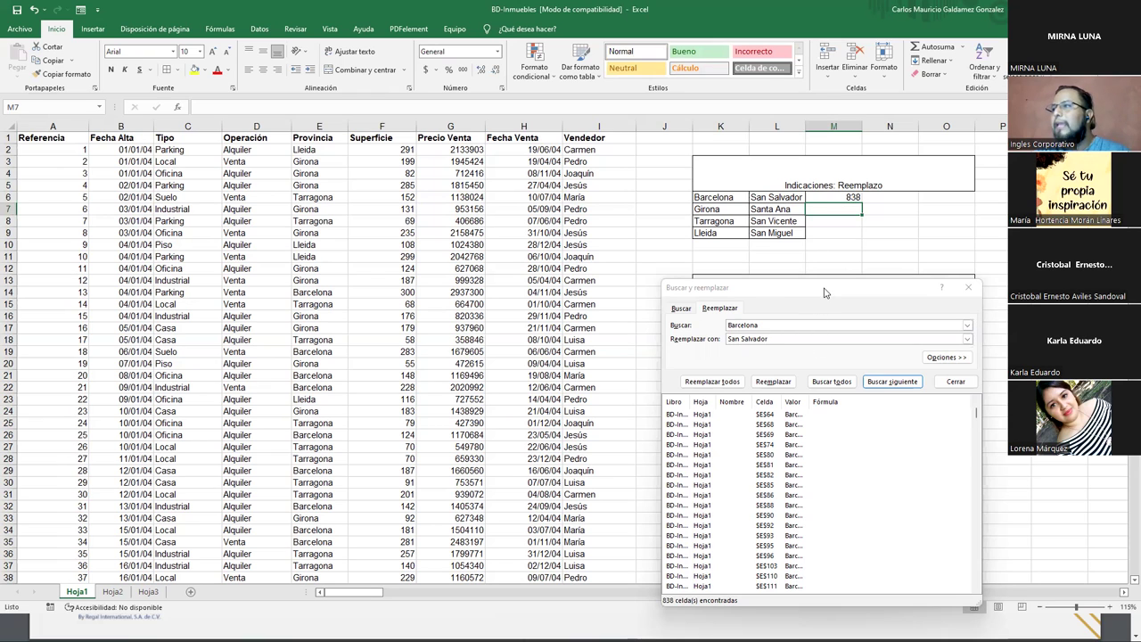
{"action": "left_click_drag", "start_coordinate": [826, 290], "coordinate": [846, 249]}
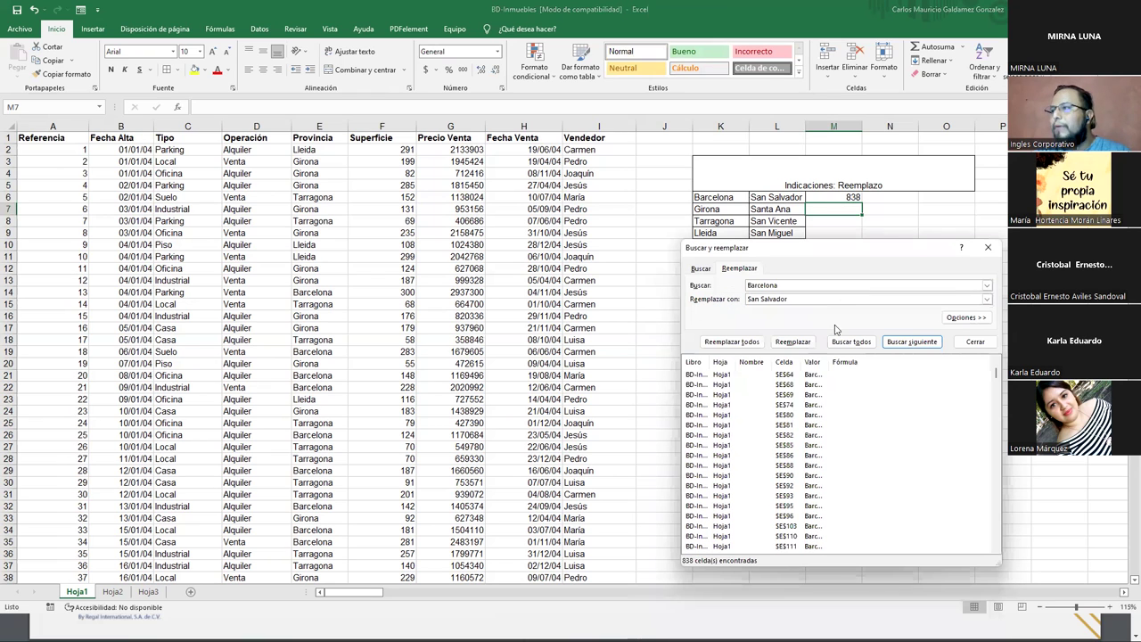
{"action": "left_click", "coordinate": [726, 342]}
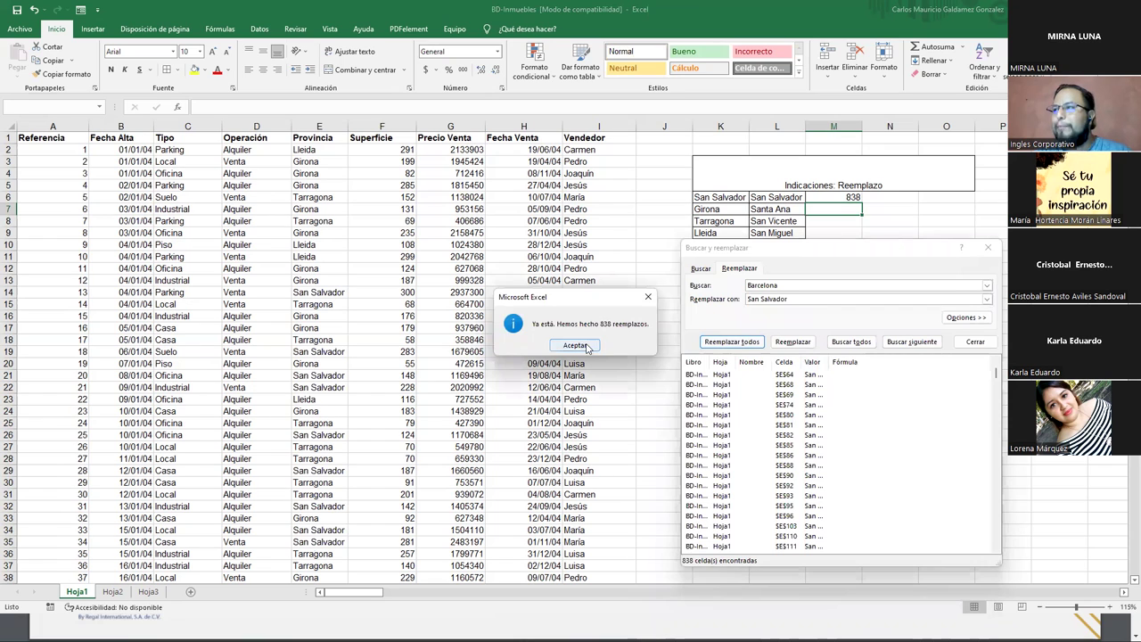
{"action": "left_click", "coordinate": [574, 345]}
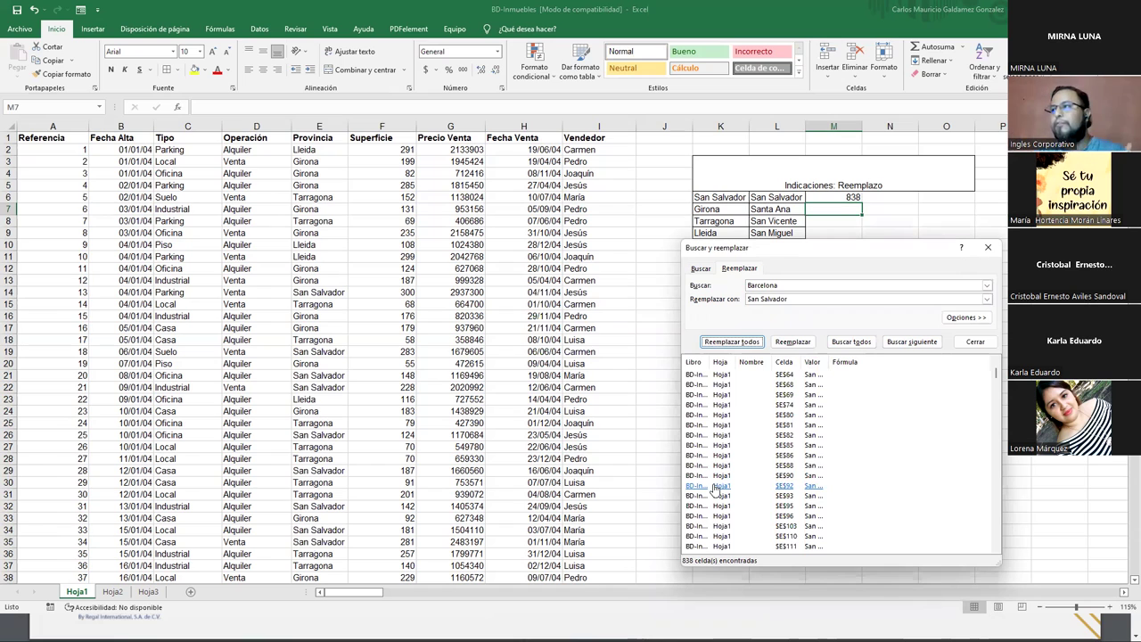
Step: Set the search term to Girona and the replacement to Santa Ana, copied from the table
{"action": "left_click", "coordinate": [723, 211]}
{"action": "key", "text": "ctrl+c"}
{"action": "double_click", "coordinate": [767, 285]}
{"action": "key", "text": "ctrl+v"}
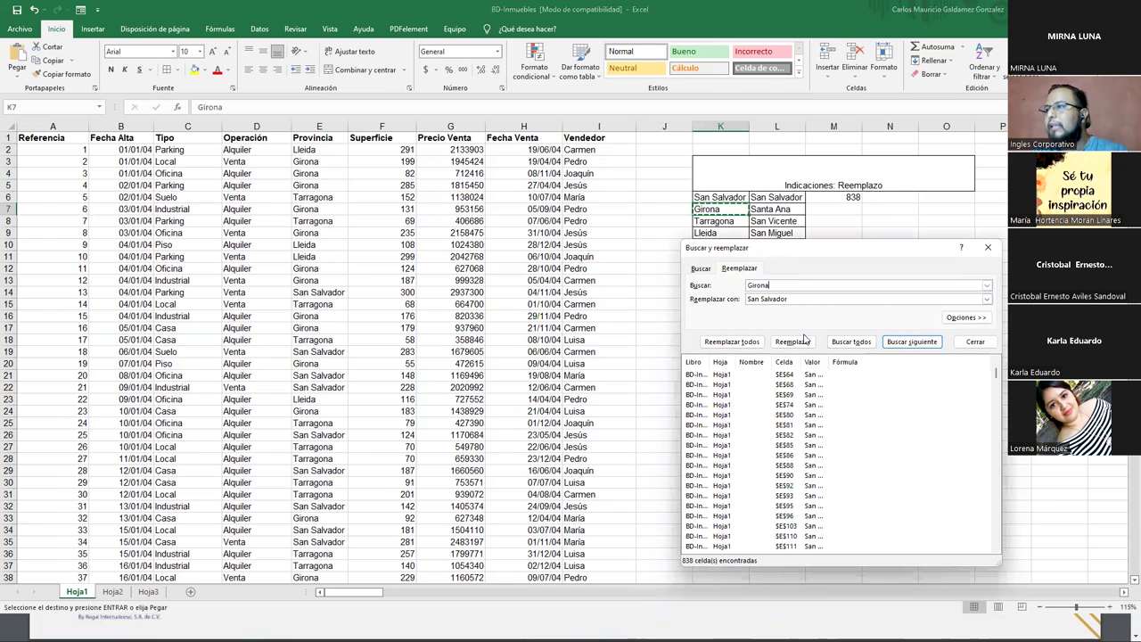
{"action": "left_click", "coordinate": [763, 299]}
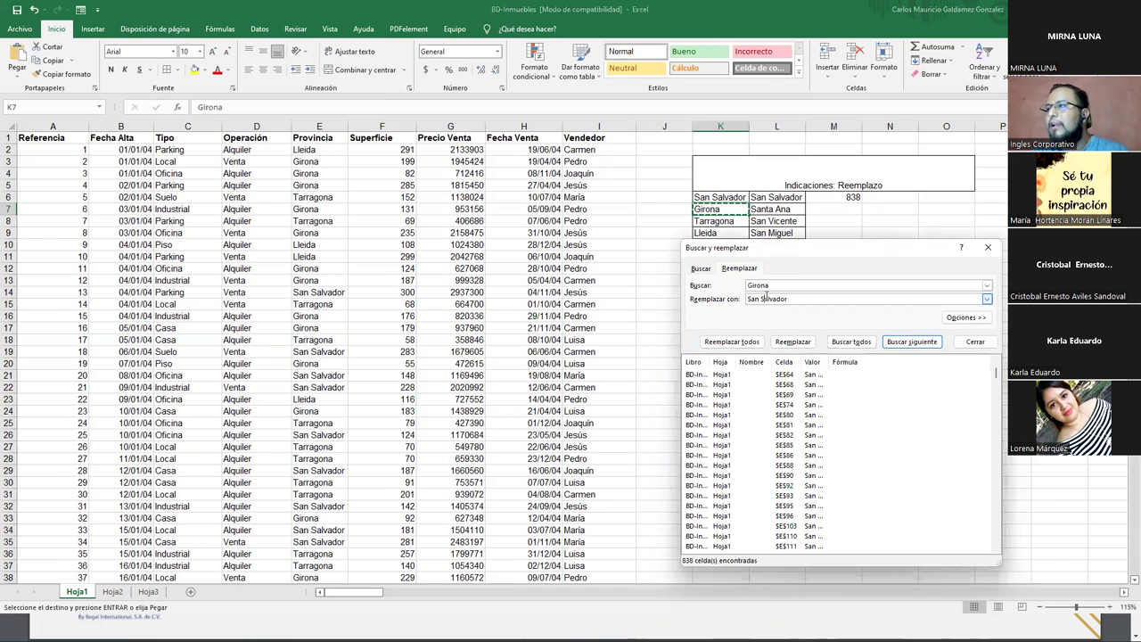
{"action": "left_click", "coordinate": [768, 208]}
{"action": "key", "text": "ctrl+c"}
{"action": "left_click", "coordinate": [774, 298]}
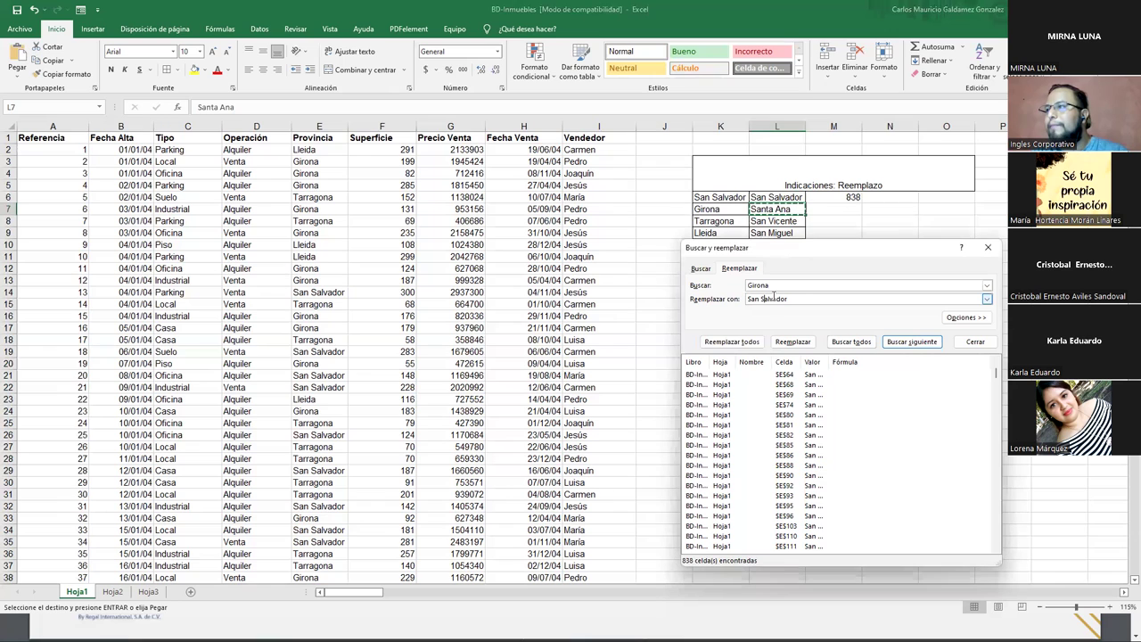
{"action": "key", "text": "ctrl+a"}
{"action": "key", "text": "ctrl+v"}
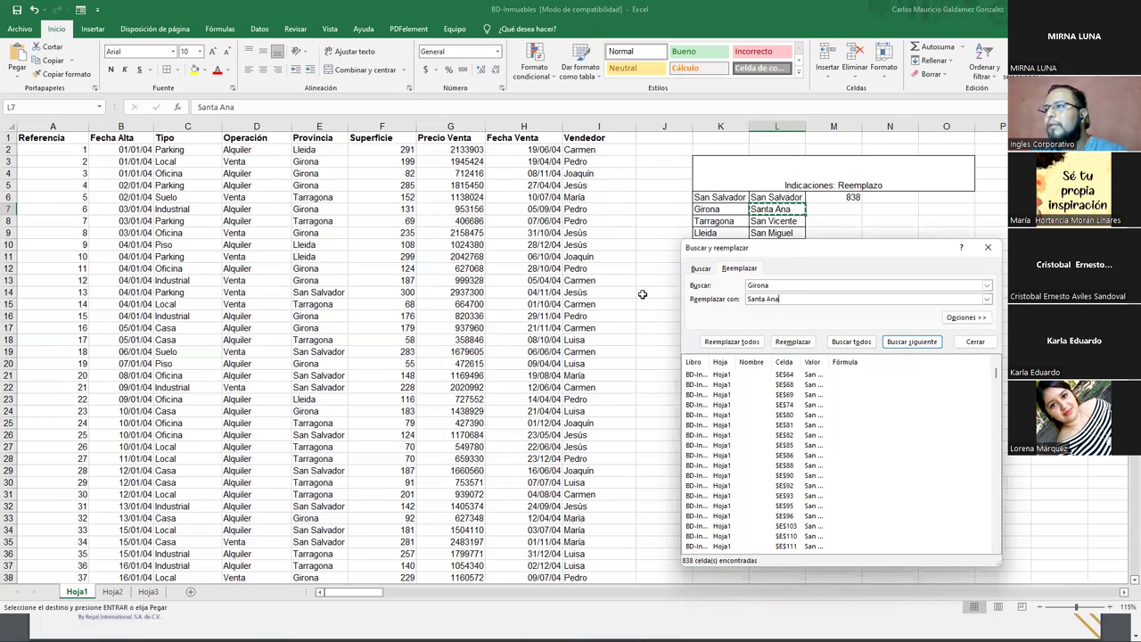
Step: List all Girona cells, record 863 in M7, and replace every Girona with Santa Ana
{"action": "left_click", "coordinate": [851, 341]}
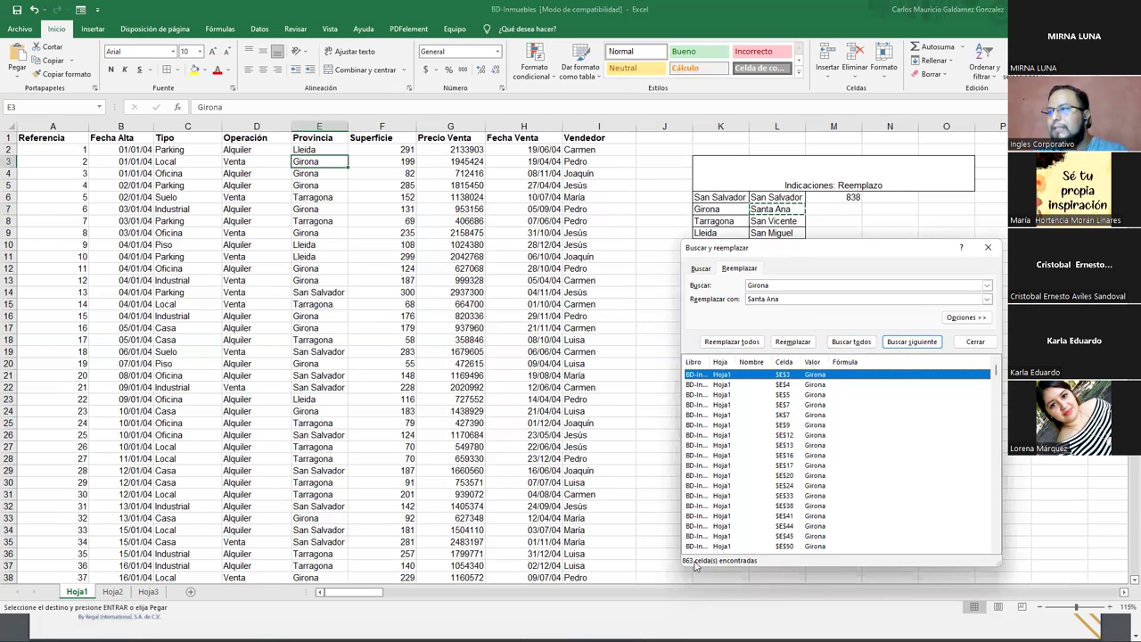
{"action": "left_click", "coordinate": [848, 210]}
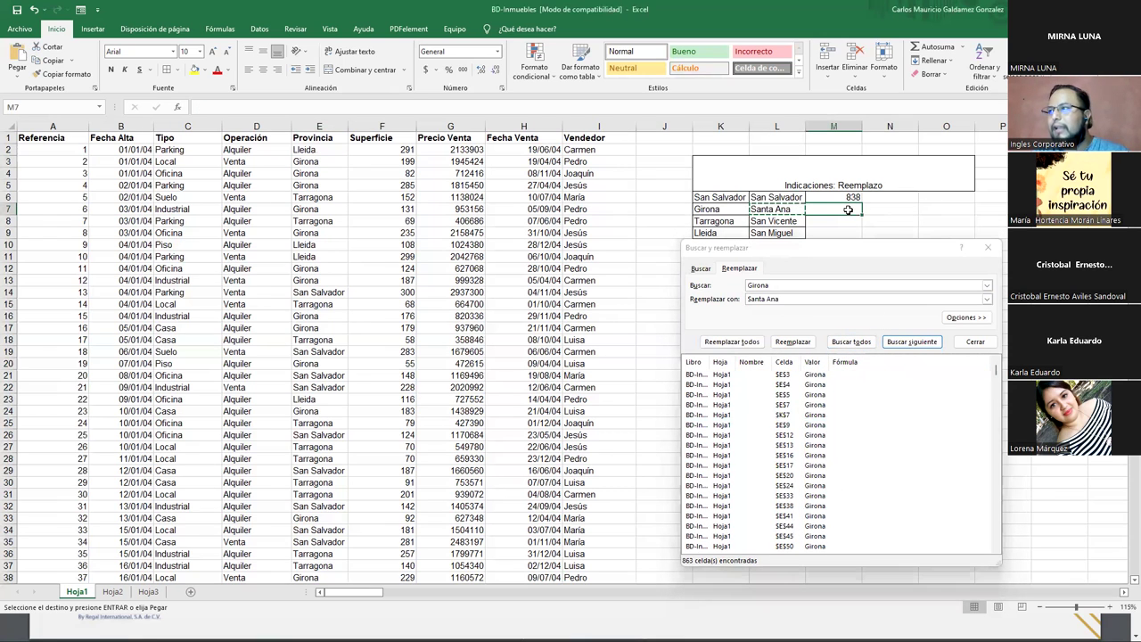
{"action": "type", "text": "863"}
{"action": "key", "text": "Return"}
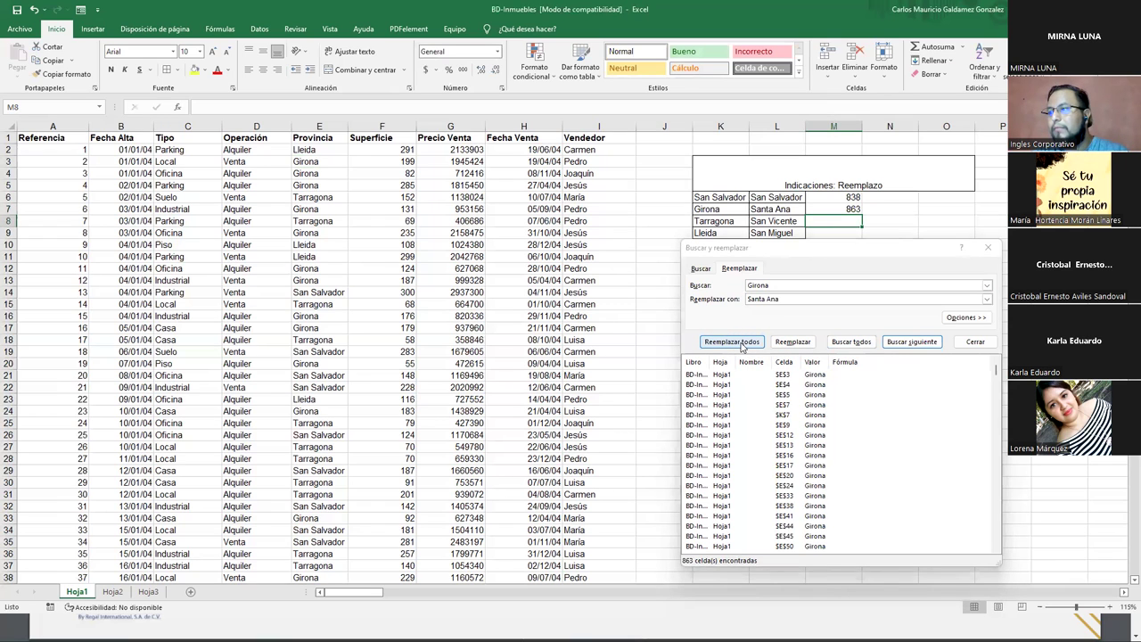
{"action": "left_click", "coordinate": [742, 342]}
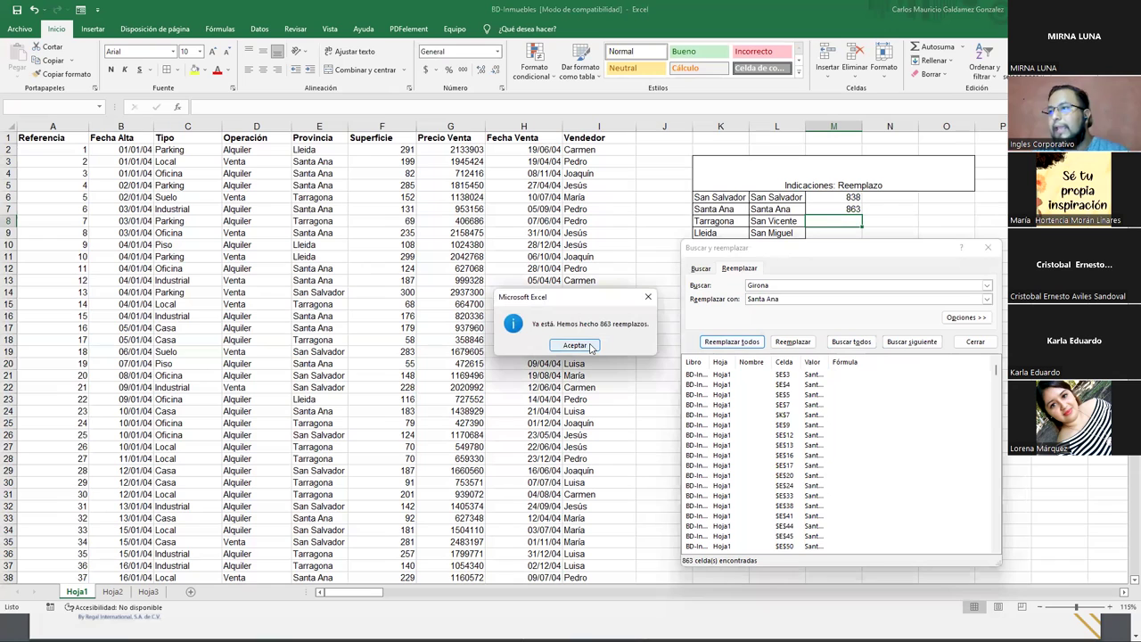
{"action": "left_click", "coordinate": [590, 345]}
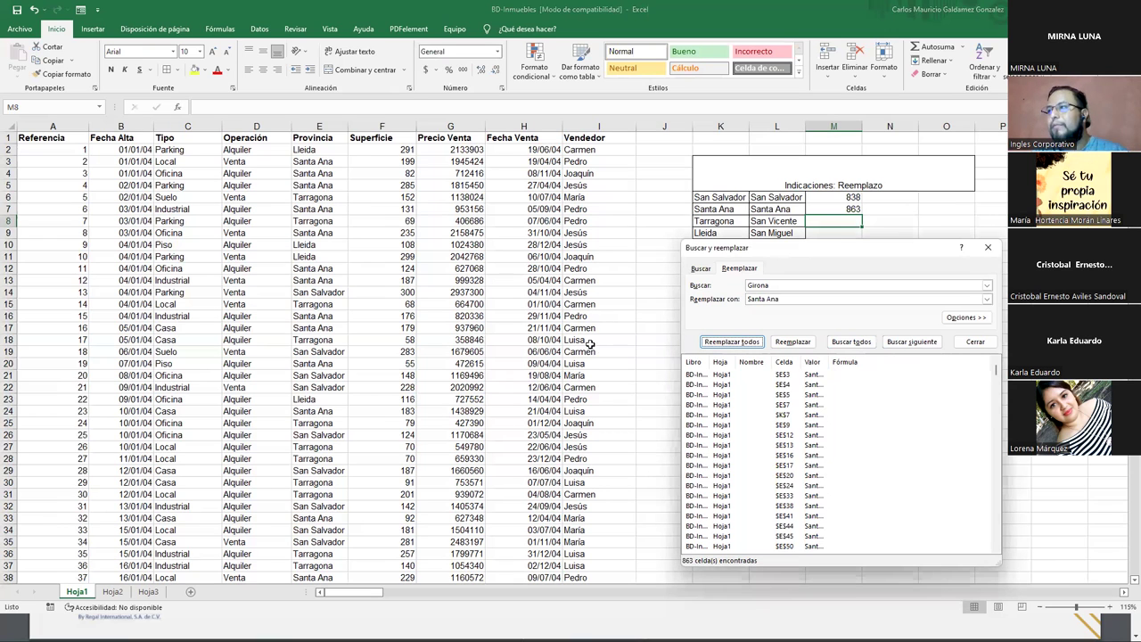
Step: Retype the labels Barcelona in K6 and Girona in K7
{"action": "left_click", "coordinate": [715, 198]}
{"action": "type", "text": "Bace"}
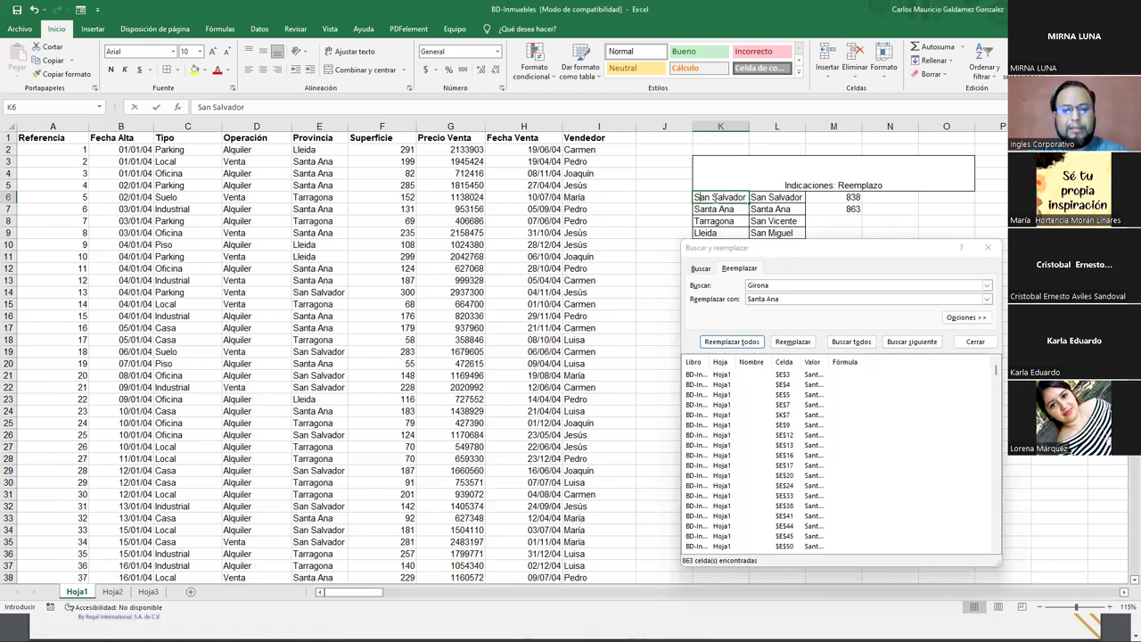
{"action": "key", "text": "BackSpace"}
{"action": "key", "text": "BackSpace"}
{"action": "key", "text": "BackSpace"}
{"action": "type", "text": "celona"}
{"action": "key", "text": "Return"}
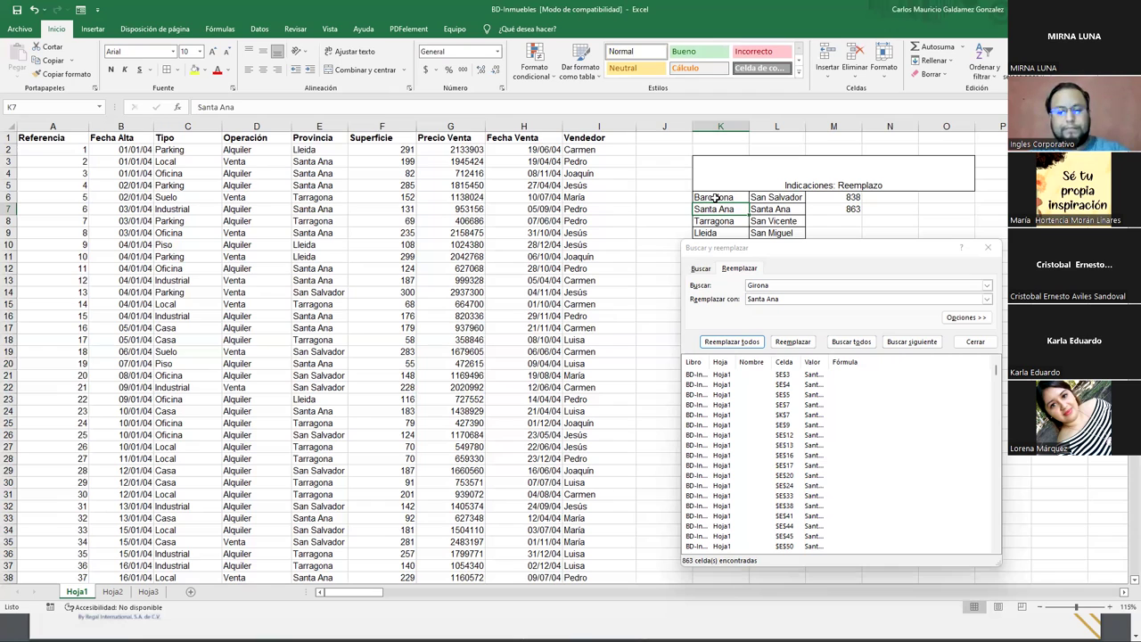
{"action": "type", "text": "Girona"}
{"action": "key", "text": "Return"}
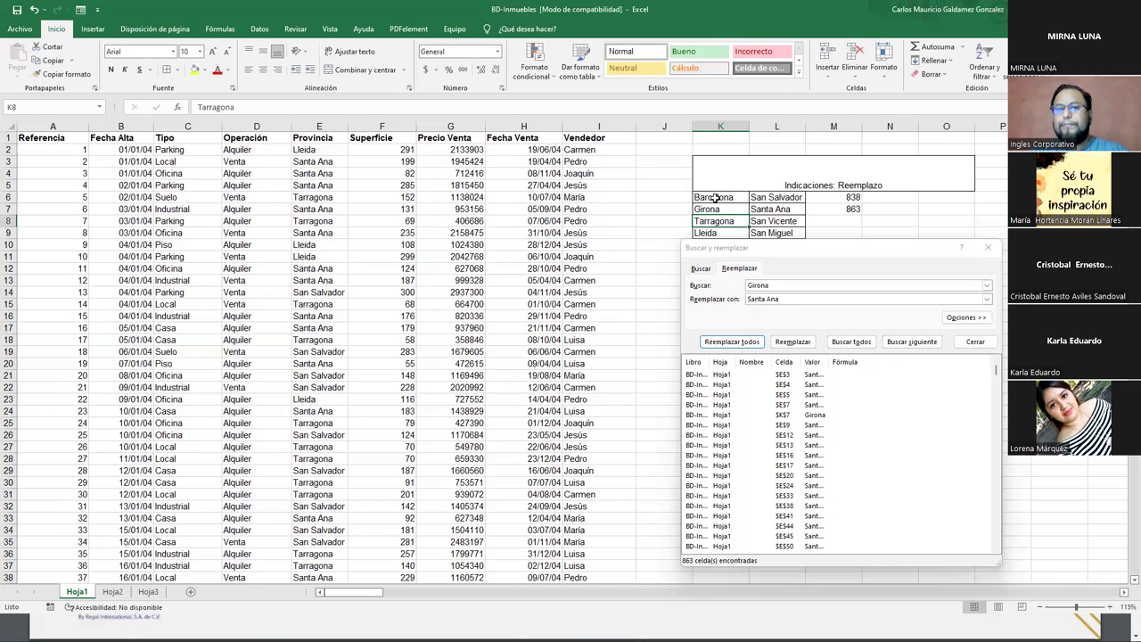
{"action": "left_click", "coordinate": [716, 198]}
{"action": "left_click_drag", "start_coordinate": [715, 198], "coordinate": [708, 209]}
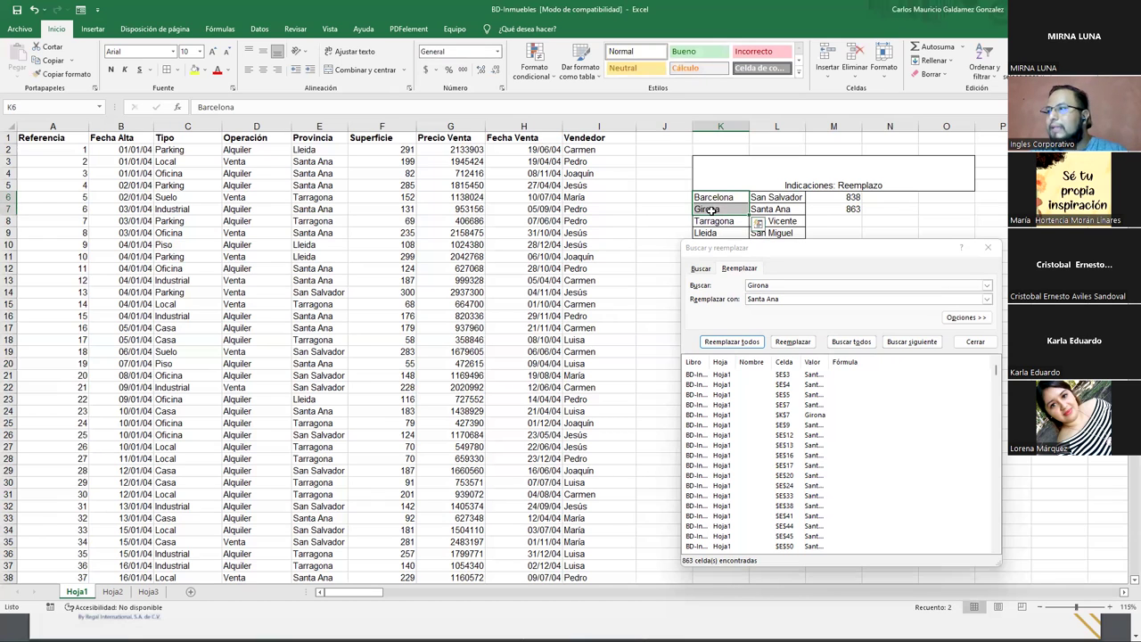
Step: Correct the counts to 837 in M6 and 862 in M7
{"action": "left_click", "coordinate": [967, 318]}
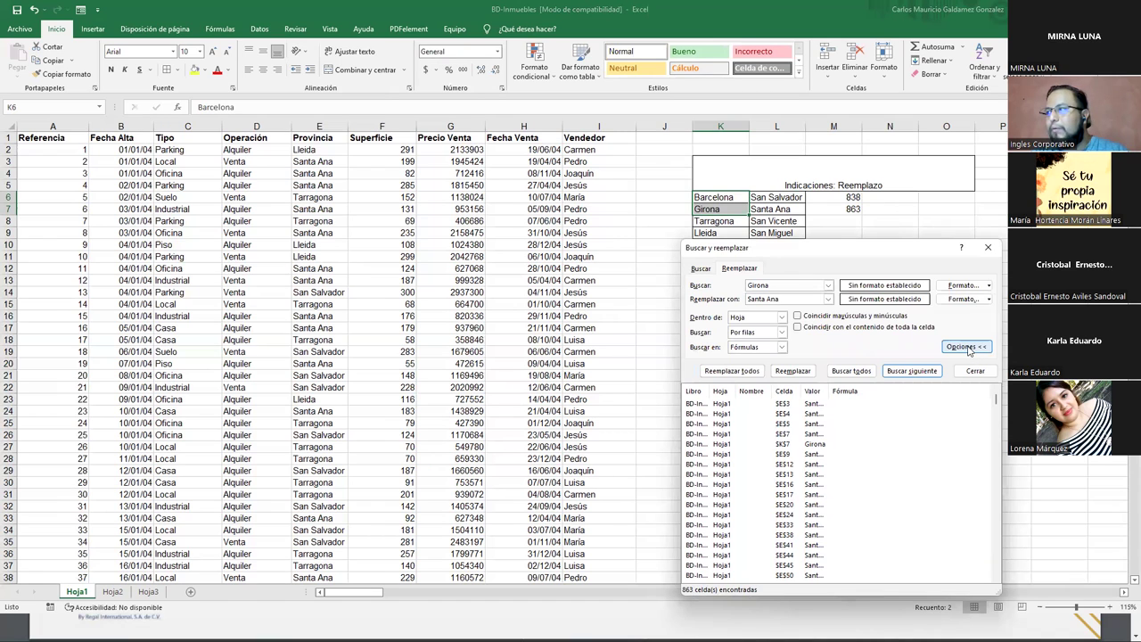
{"action": "left_click", "coordinate": [968, 346]}
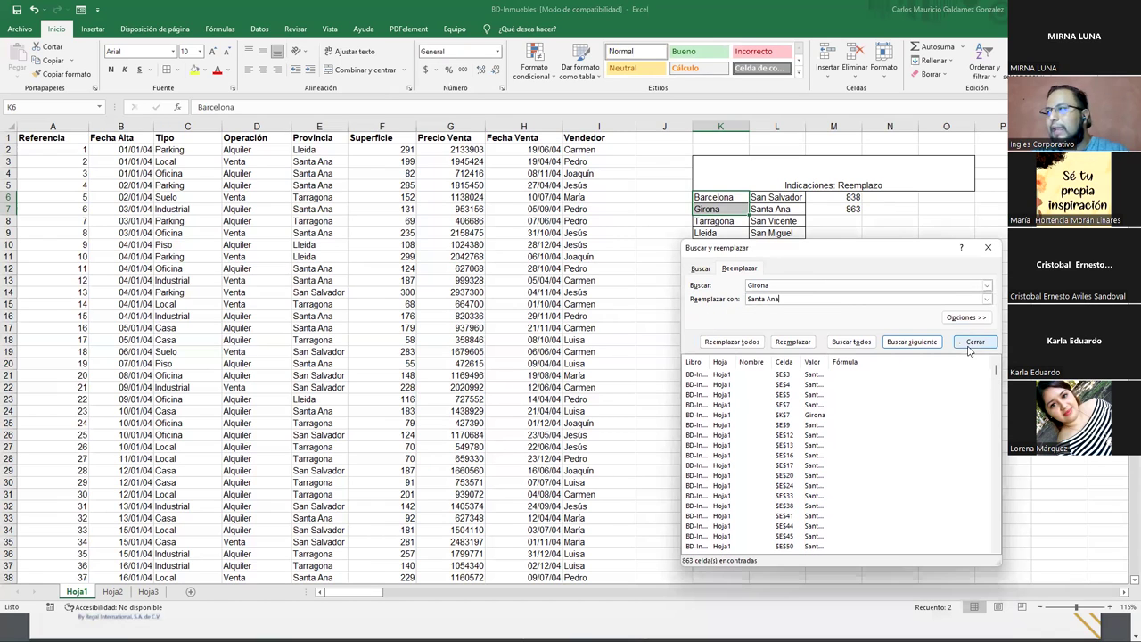
{"action": "left_click", "coordinate": [852, 198]}
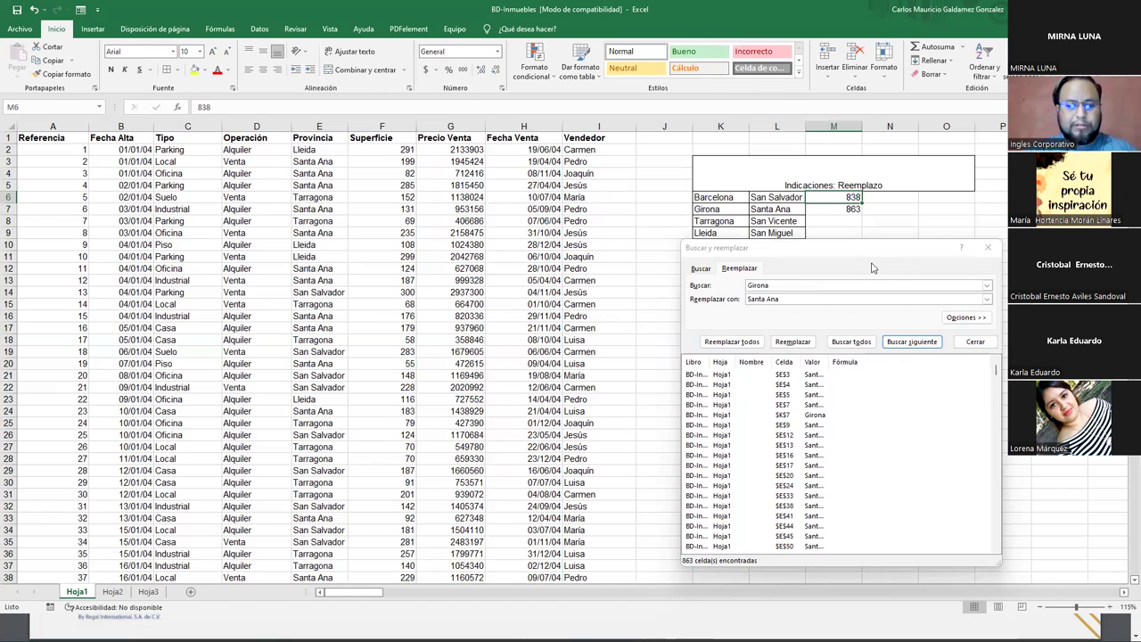
{"action": "type", "text": "837"}
{"action": "key", "text": "Return"}
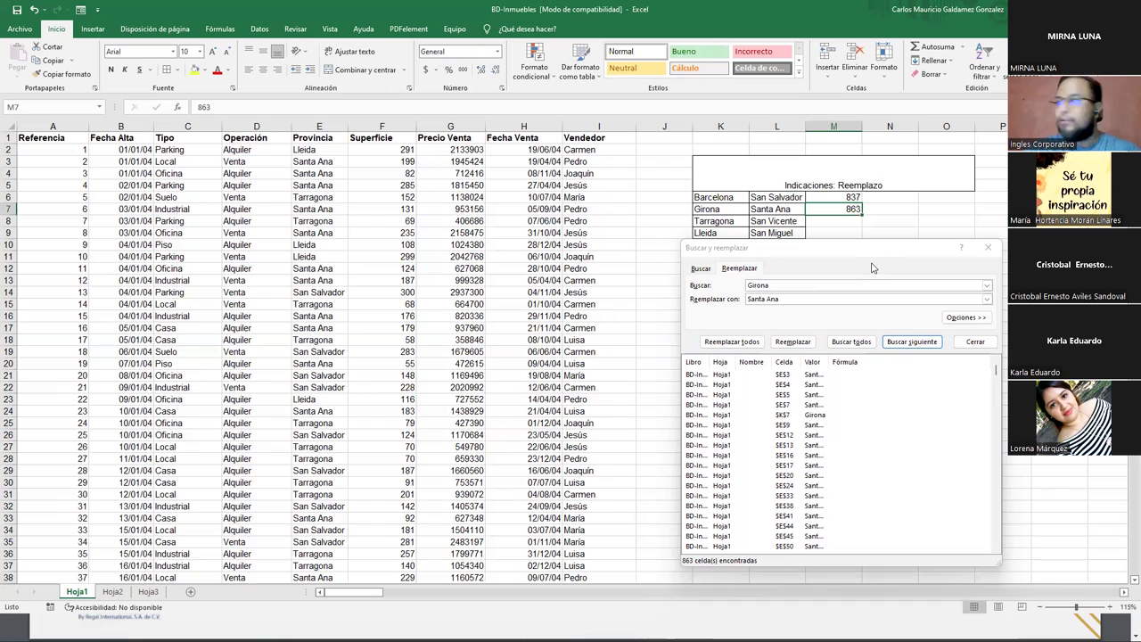
{"action": "type", "text": "862"}
{"action": "key", "text": "Return"}
Step: Close the Buscar y reemplazar dialog after reviewing the Reemplazo table ranges
{"action": "left_click_drag", "start_coordinate": [718, 198], "coordinate": [756, 209]}
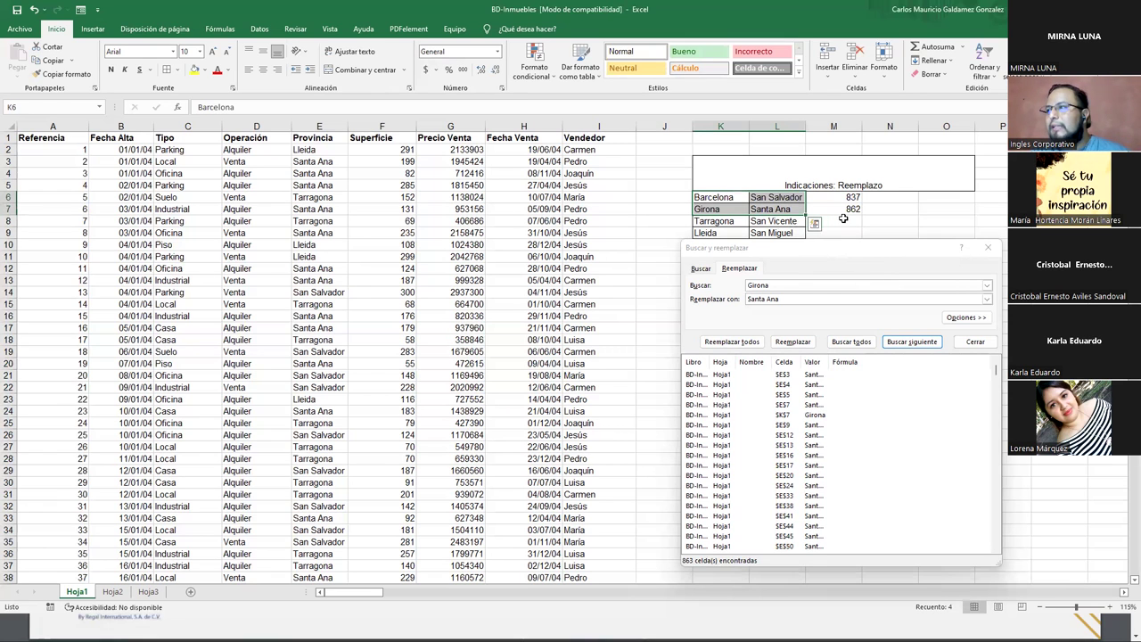
{"action": "left_click_drag", "start_coordinate": [843, 219], "coordinate": [845, 230]}
{"action": "scroll", "coordinate": [838, 230], "scroll_direction": "down", "scroll_amount": 1}
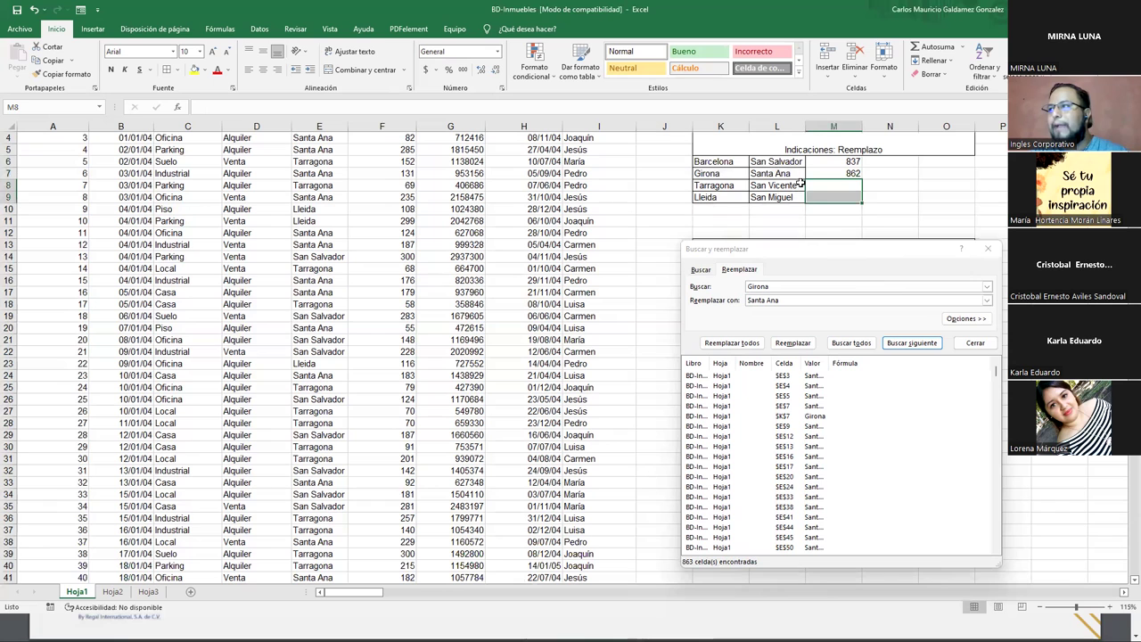
{"action": "left_click", "coordinate": [984, 344]}
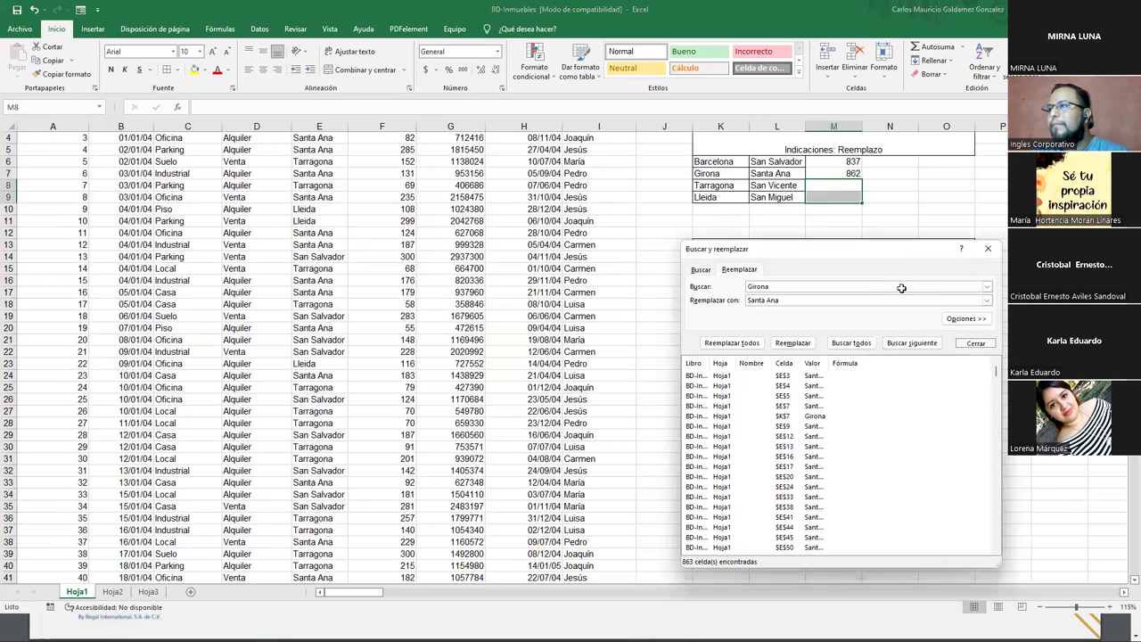
Step: Select the seller names Carmen to Luisa and their empty counts, landing on L16
{"action": "scroll", "coordinate": [807, 201], "scroll_direction": "up", "scroll_amount": 1}
{"action": "left_click_drag", "start_coordinate": [827, 198], "coordinate": [827, 233]}
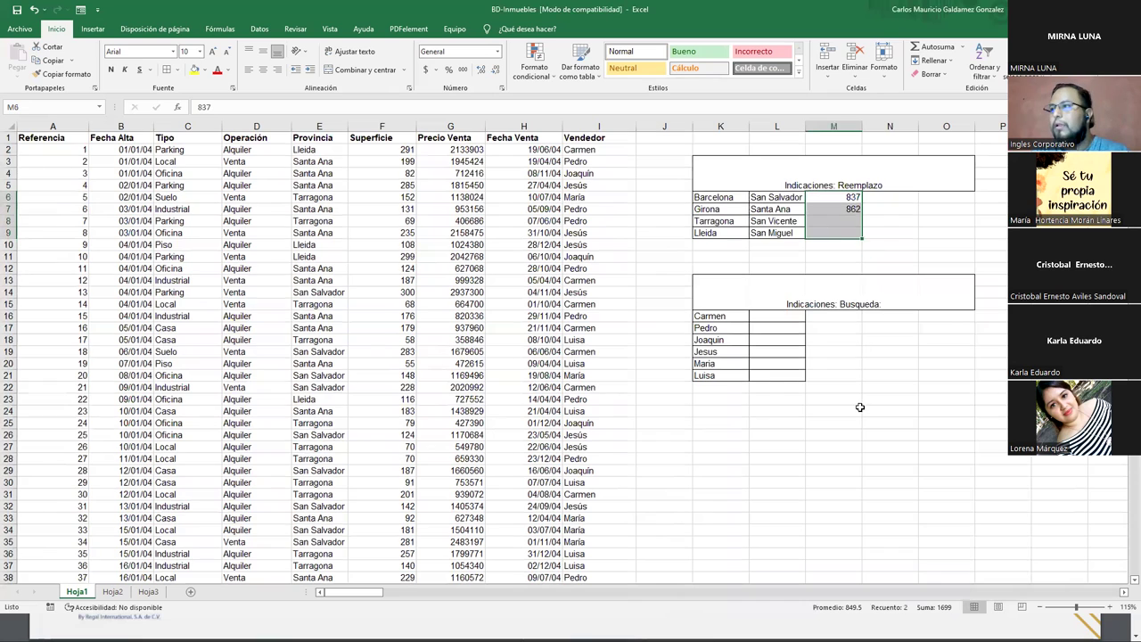
{"action": "left_click_drag", "start_coordinate": [769, 316], "coordinate": [769, 372]}
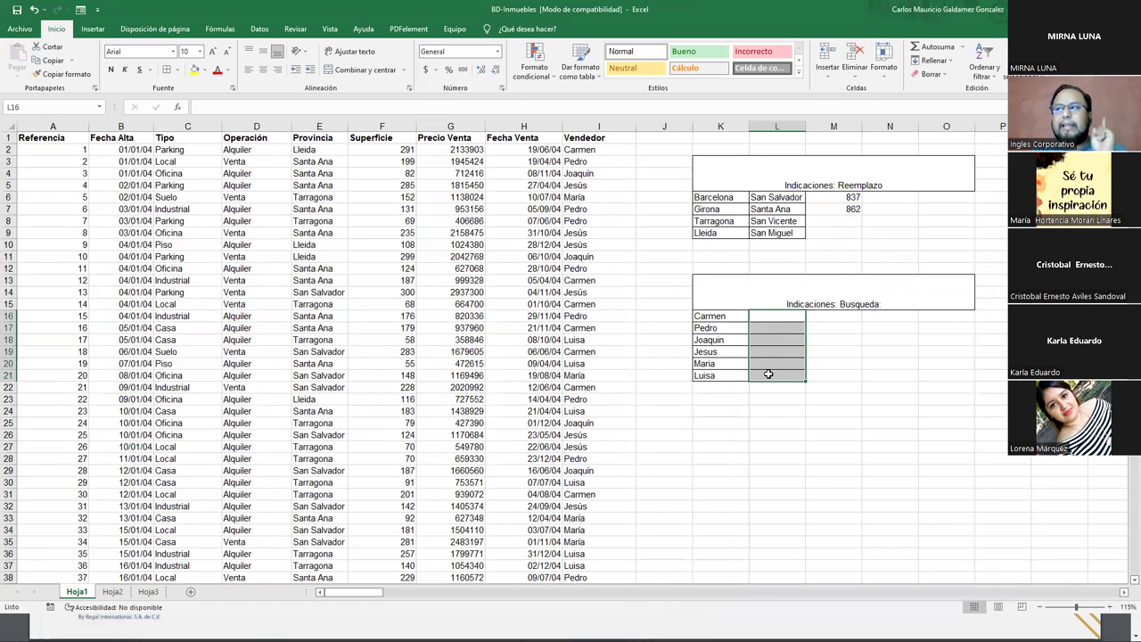
{"action": "left_click_drag", "start_coordinate": [719, 316], "coordinate": [719, 374]}
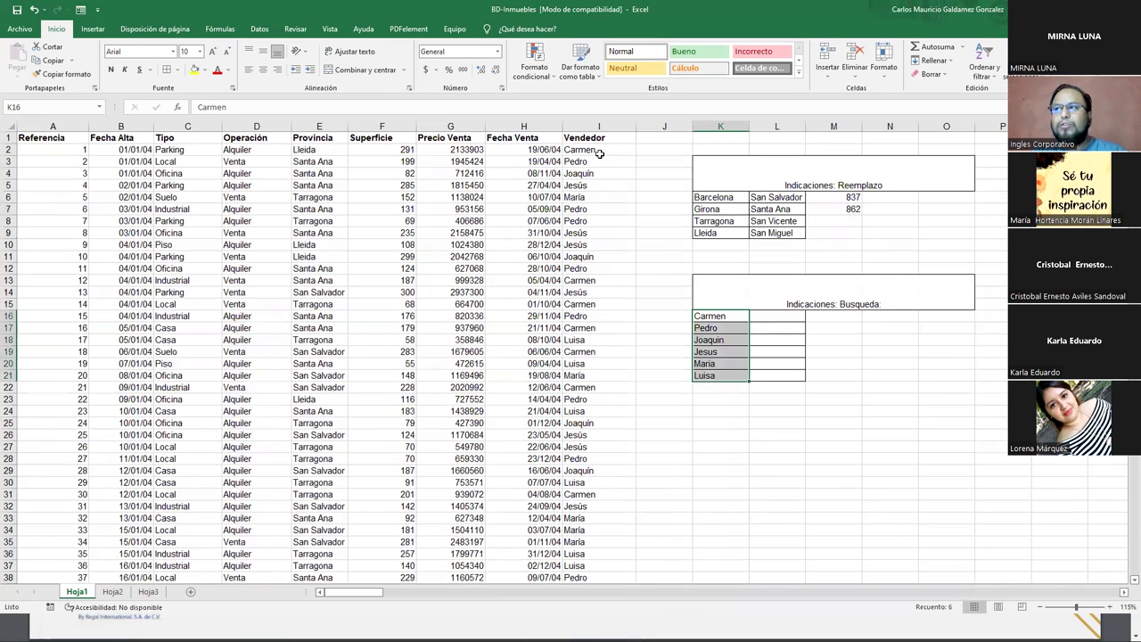
{"action": "left_click_drag", "start_coordinate": [584, 149], "coordinate": [604, 231]}
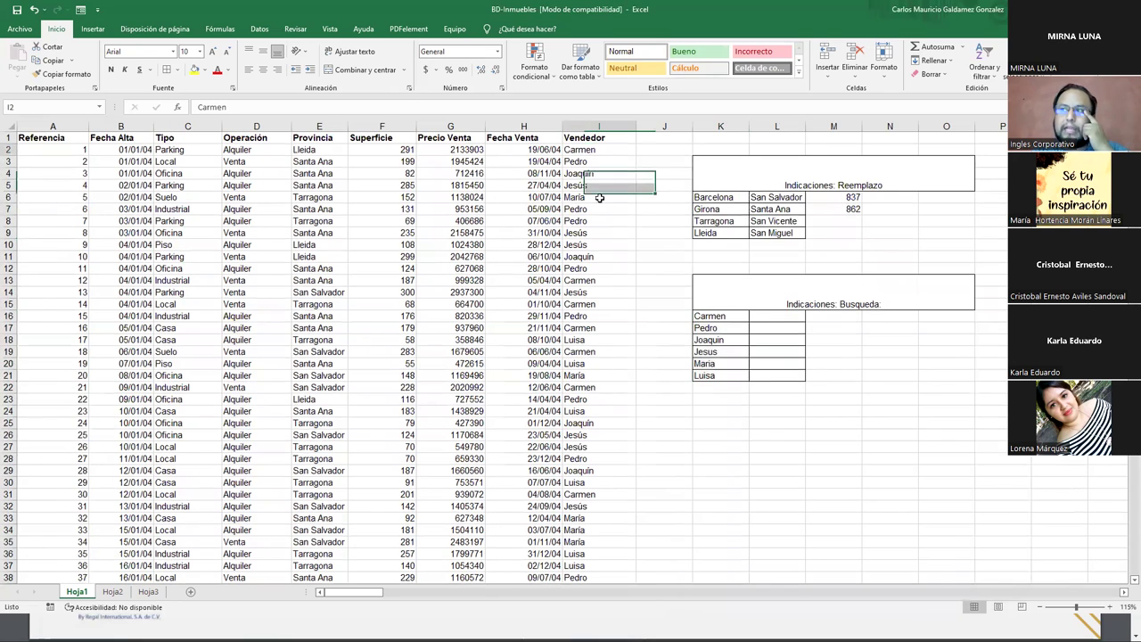
{"action": "left_click", "coordinate": [763, 316]}
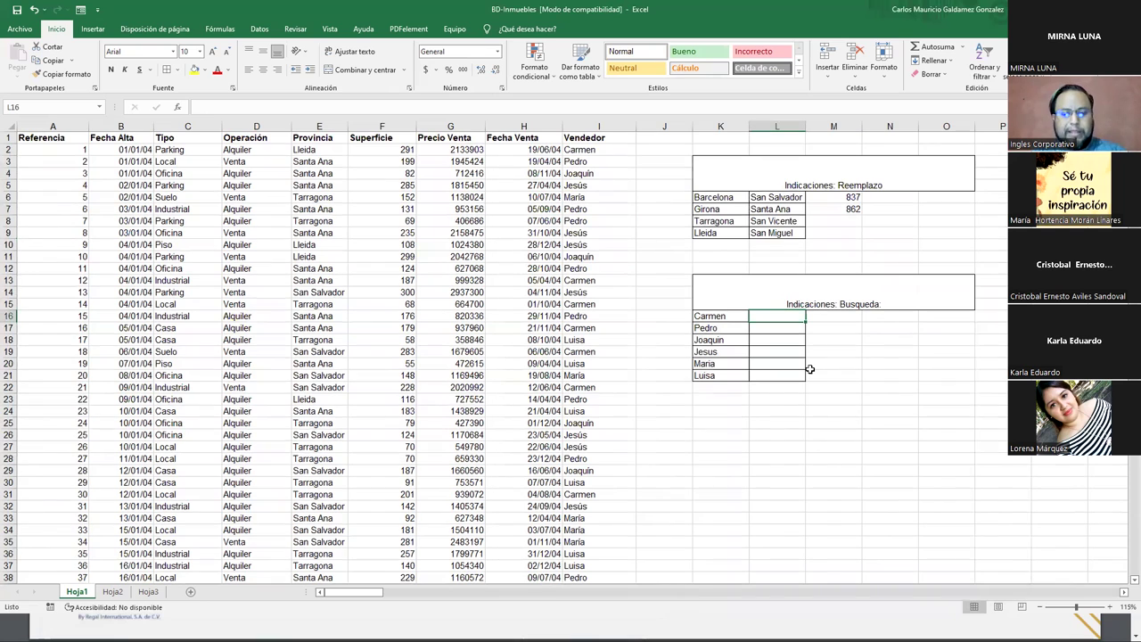
Step: Search all cells for Carmen and record her count 478 in L16
{"action": "key", "text": "ctrl+b"}
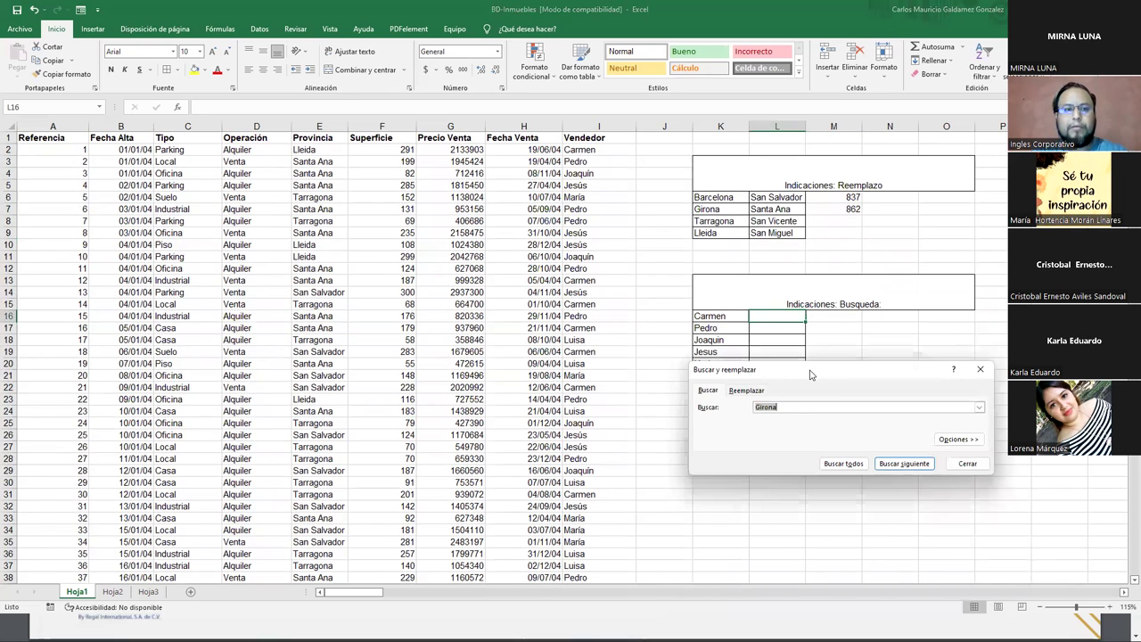
{"action": "left_click", "coordinate": [722, 393]}
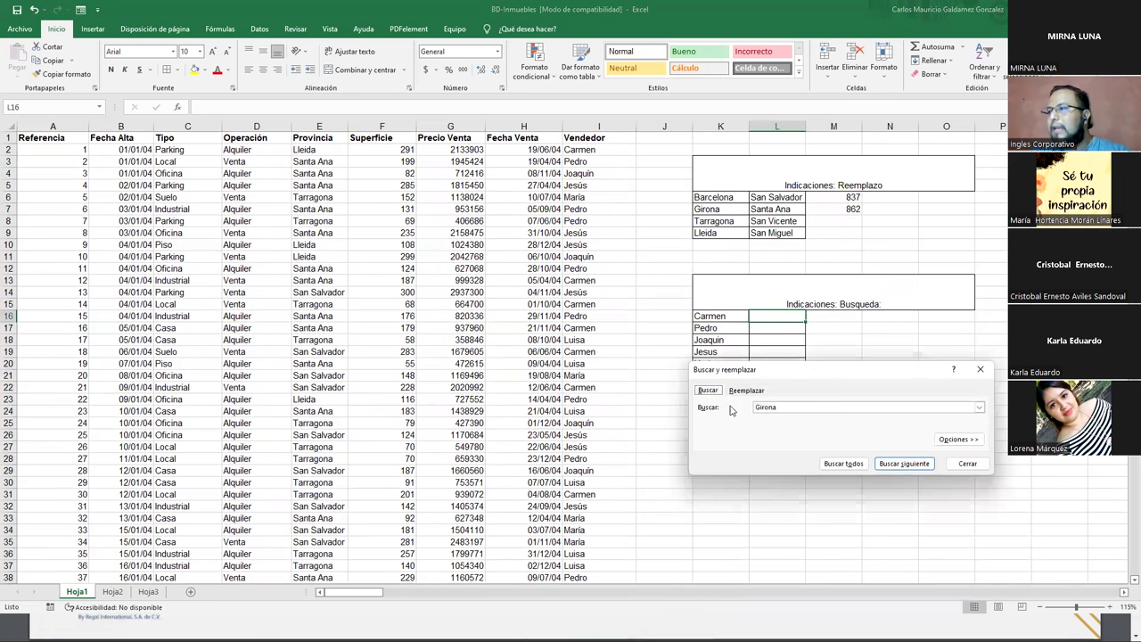
{"action": "double_click", "coordinate": [778, 407]}
{"action": "type", "text": "Carmne"}
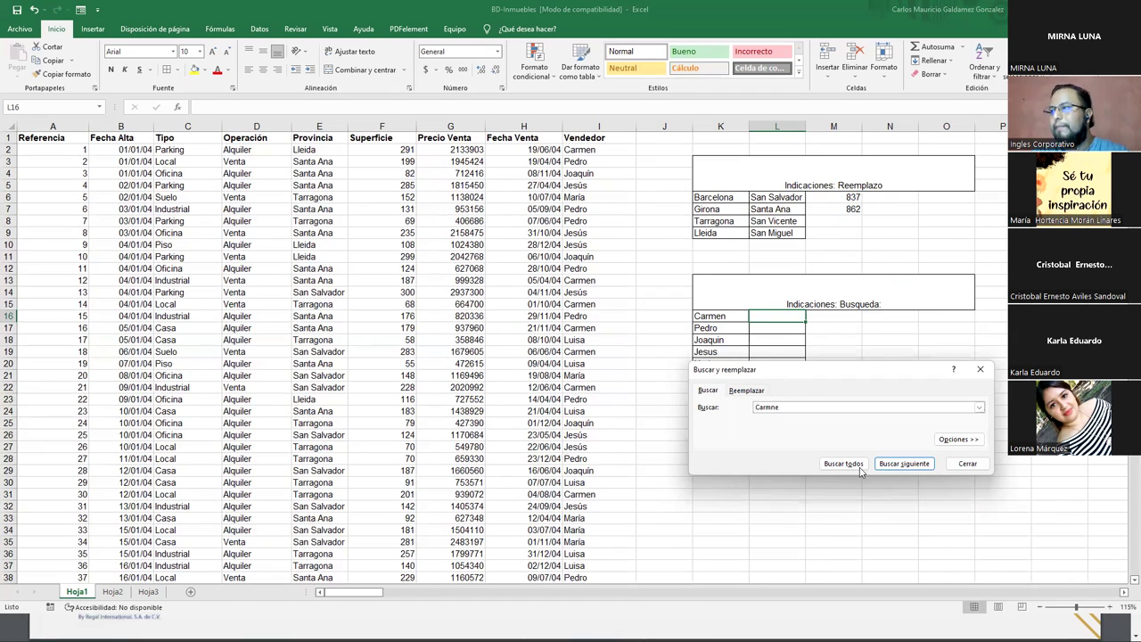
{"action": "left_click", "coordinate": [843, 464]}
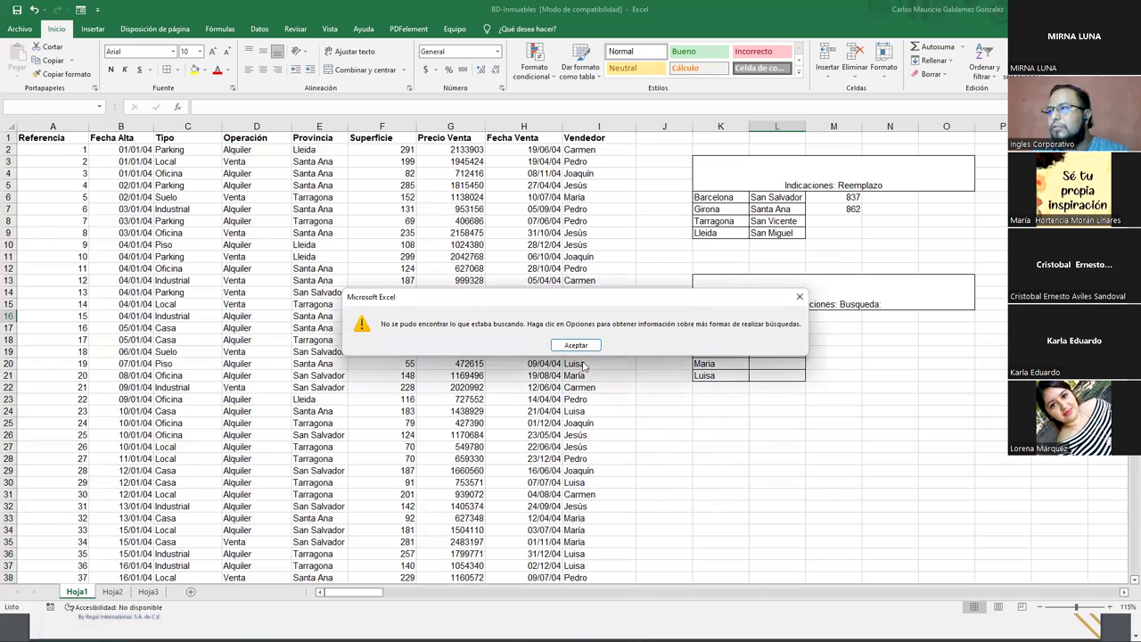
{"action": "left_click", "coordinate": [587, 348]}
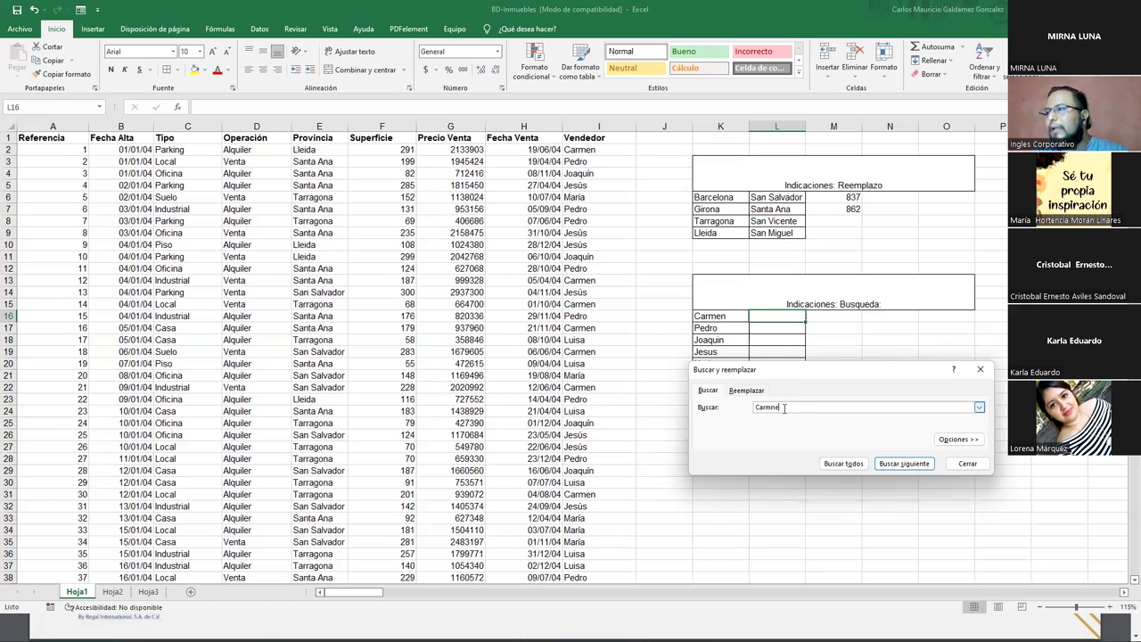
{"action": "key", "text": "BackSpace"}
{"action": "key", "text": "BackSpace"}
{"action": "type", "text": "e"}
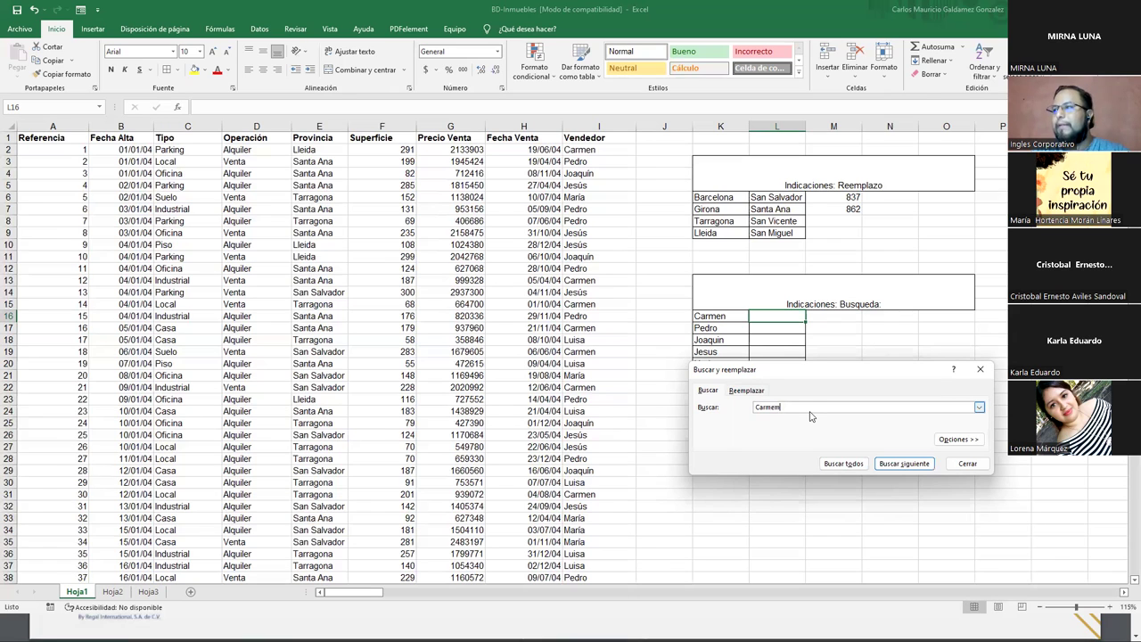
{"action": "key", "text": "BackSpace"}
{"action": "type", "text": "n"}
{"action": "left_click", "coordinate": [843, 464]}
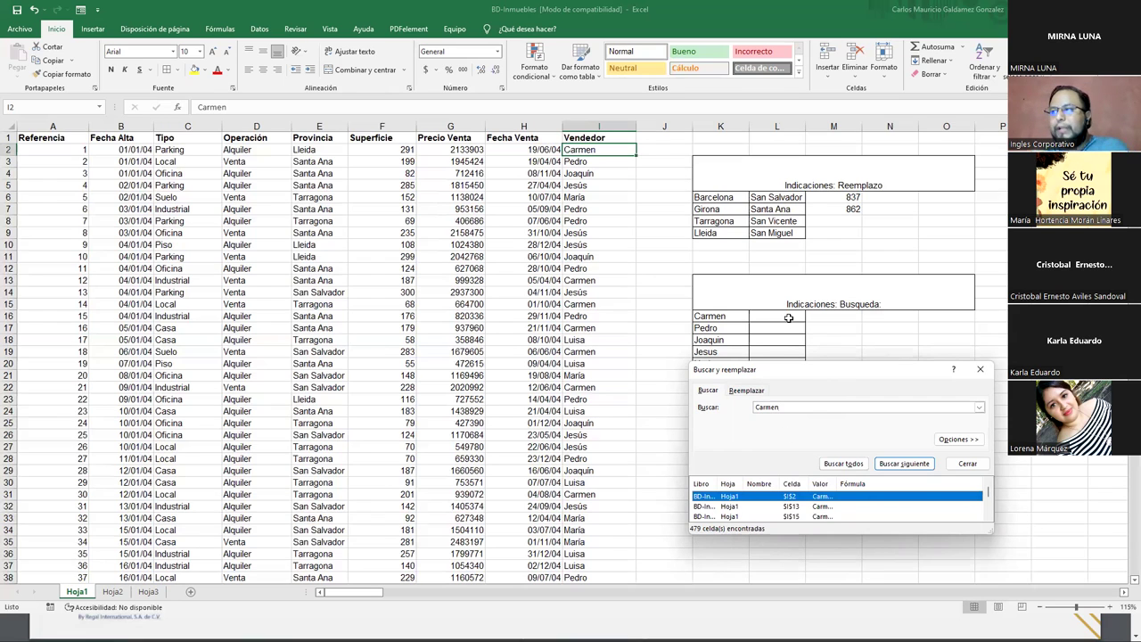
{"action": "left_click", "coordinate": [788, 318]}
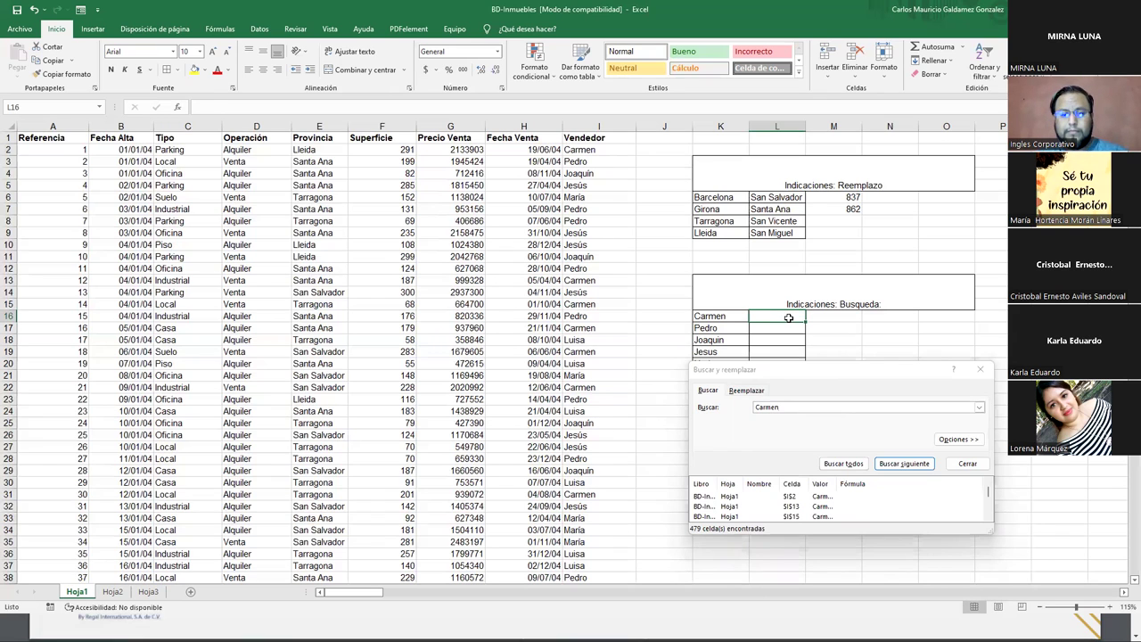
{"action": "type", "text": "478"}
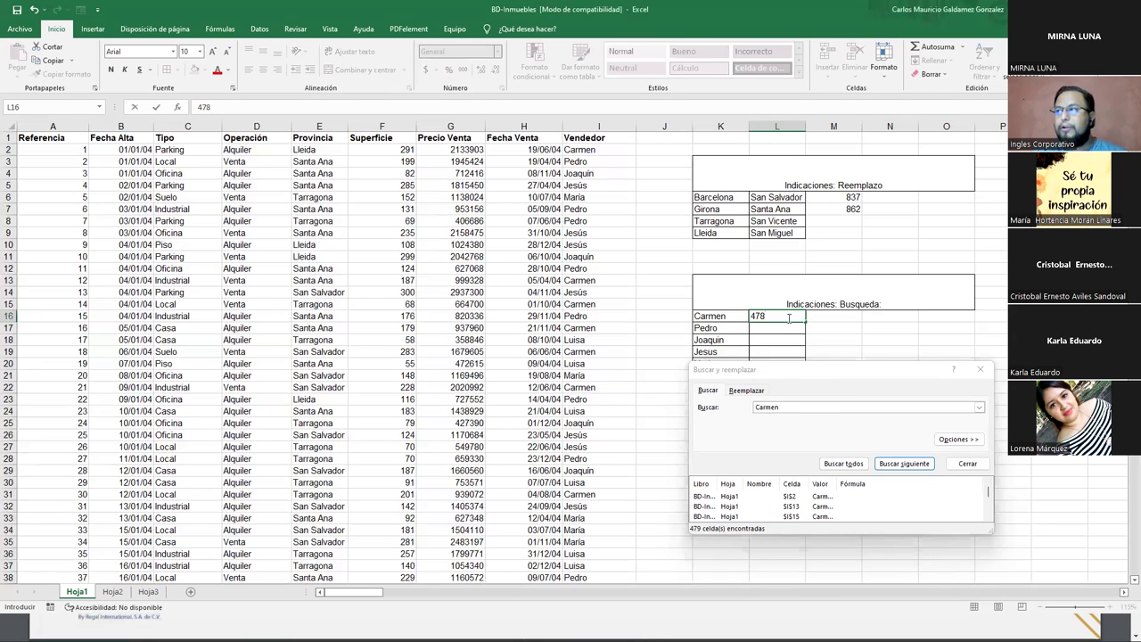
{"action": "key", "text": "Return"}
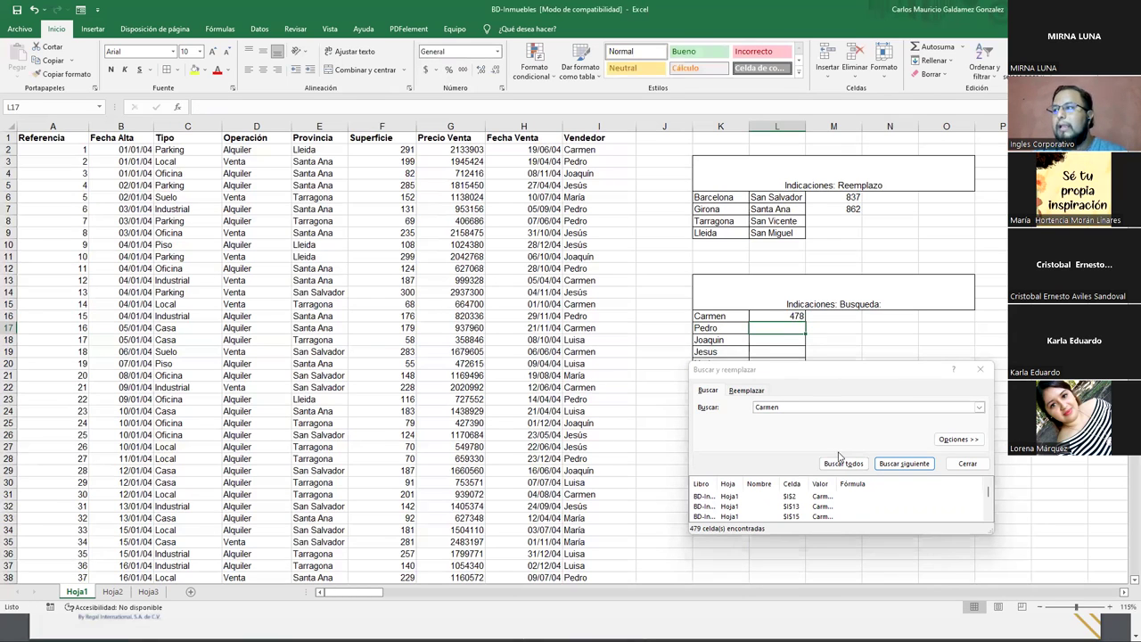
Step: Search all cells for Pedro and record his count 458 in L17
{"action": "key", "text": "ctrl+b"}
{"action": "type", "text": "Pedro"}
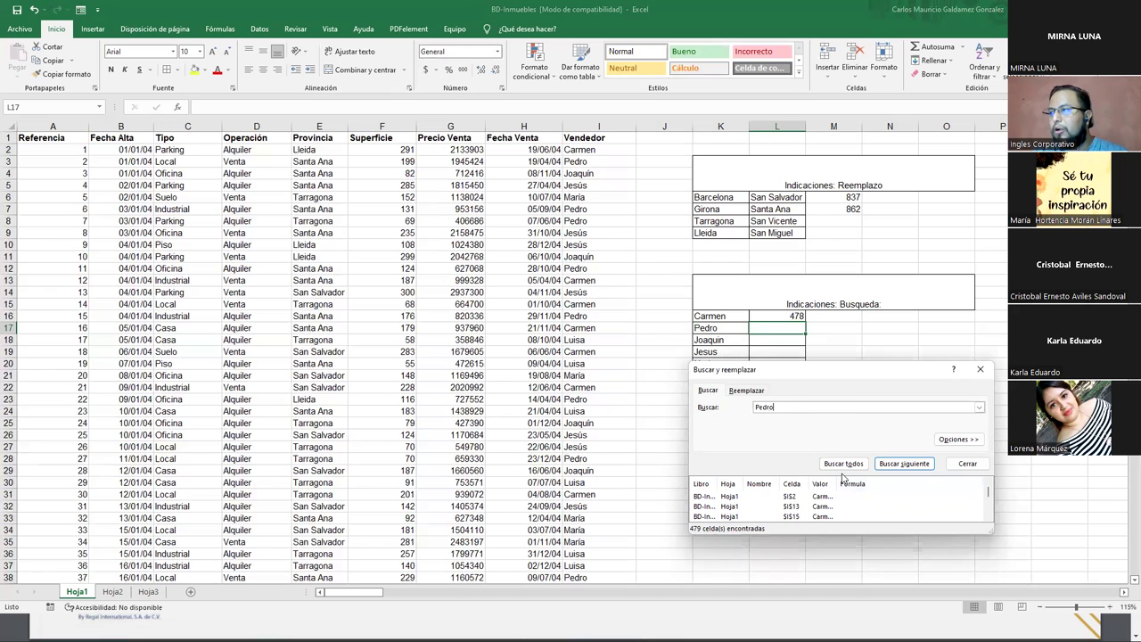
{"action": "left_click", "coordinate": [842, 464]}
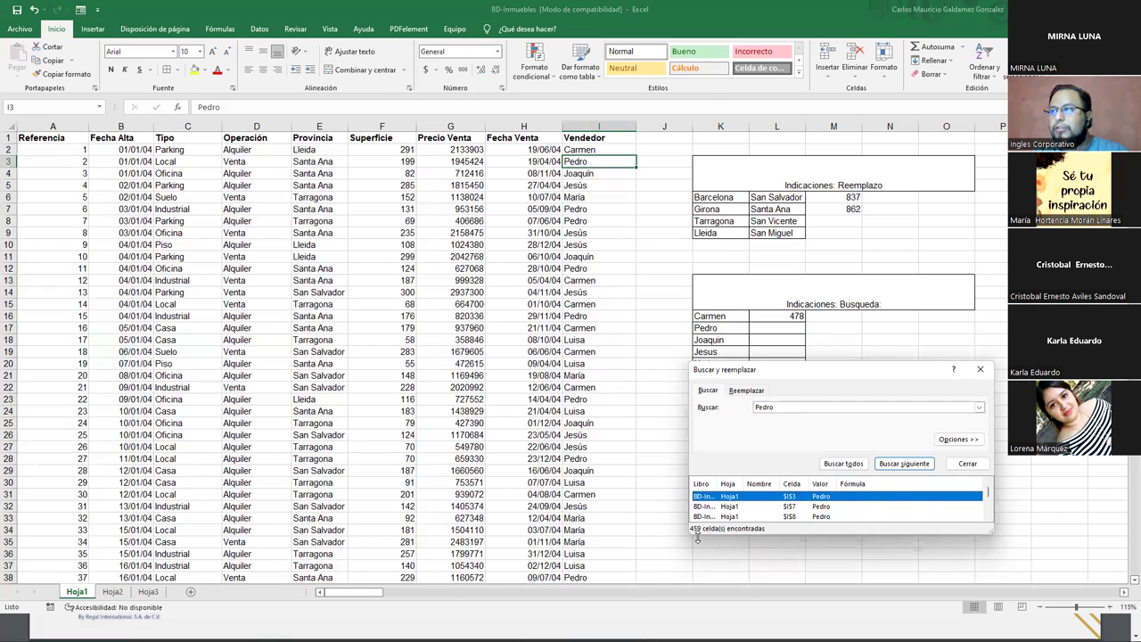
{"action": "left_click", "coordinate": [794, 329]}
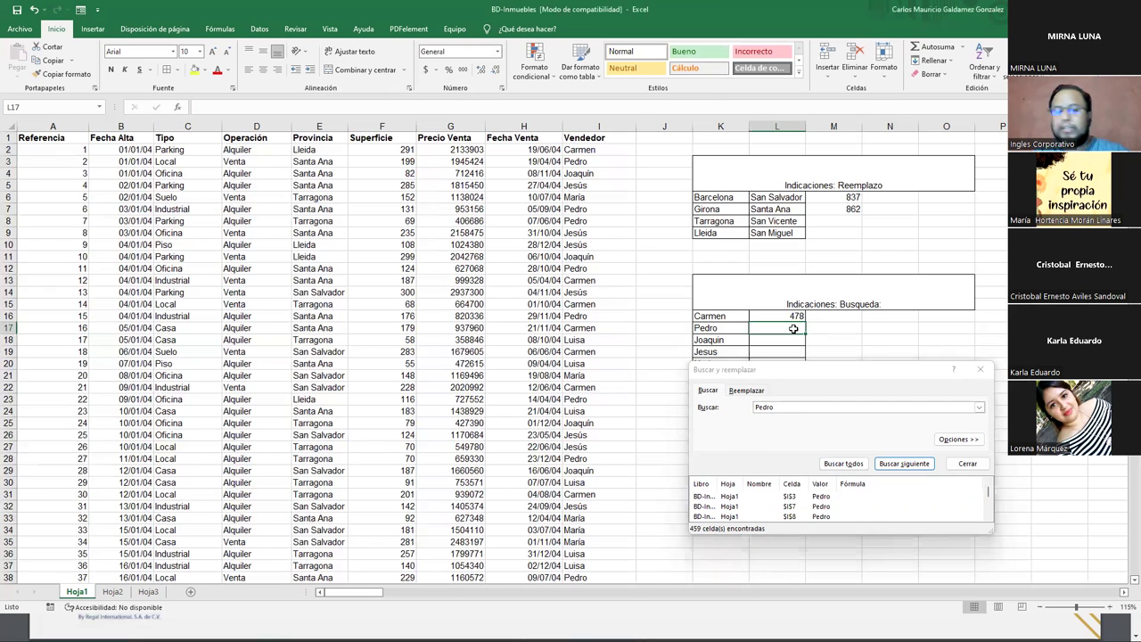
{"action": "type", "text": "458"}
{"action": "key", "text": "Return"}
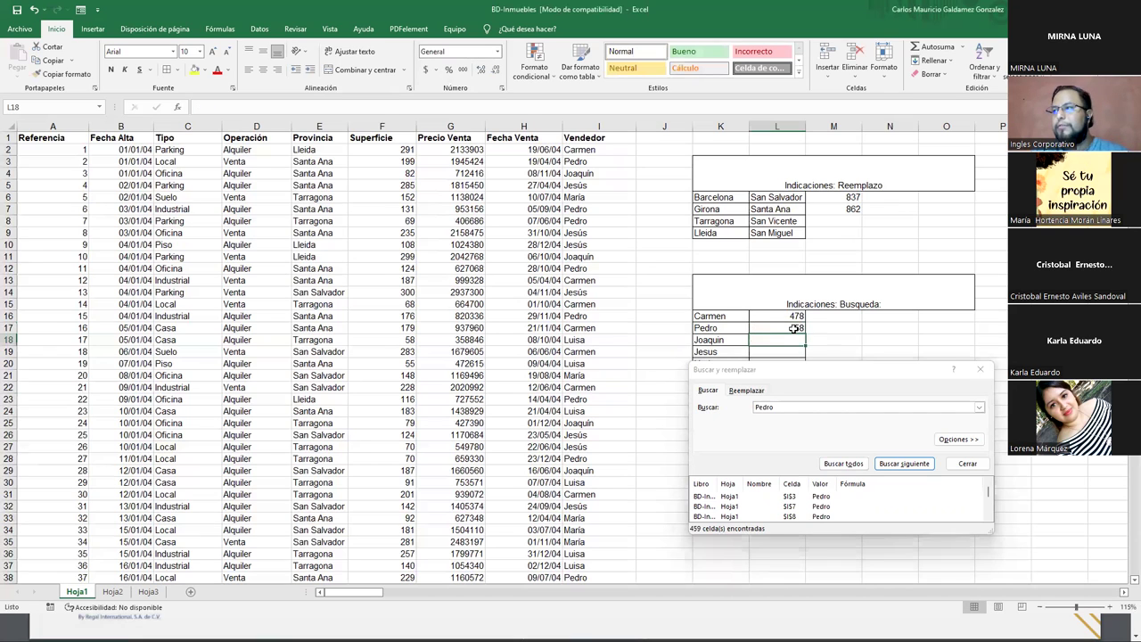
Step: Close the search window and select the Referencia column to read the 3337 record count
{"action": "left_click", "coordinate": [967, 464]}
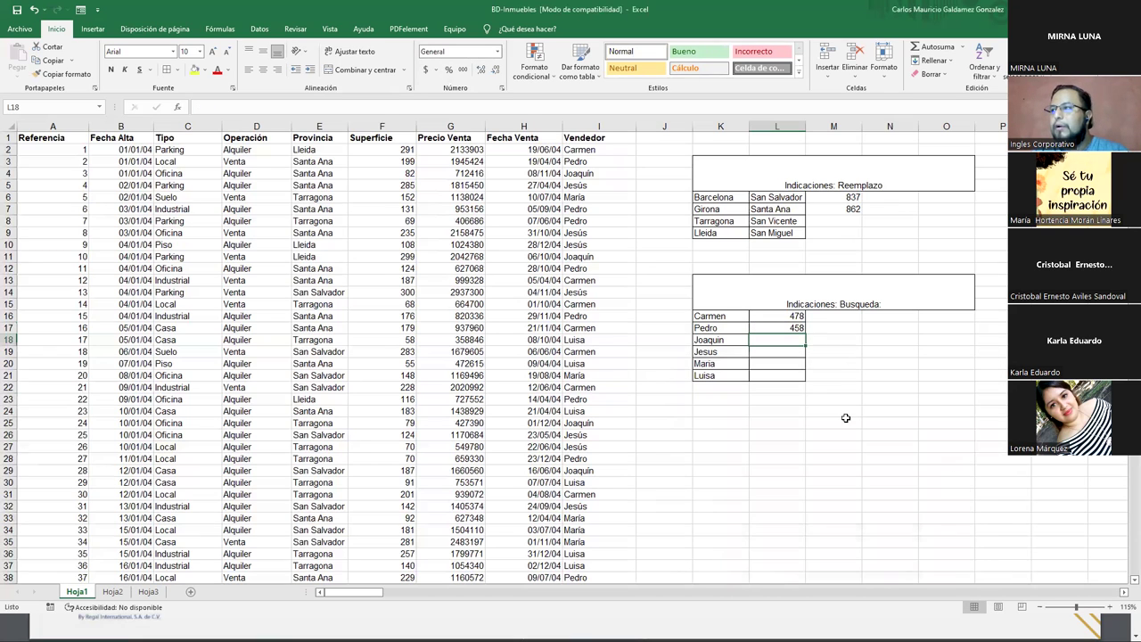
{"action": "left_click_drag", "start_coordinate": [834, 219], "coordinate": [850, 239]}
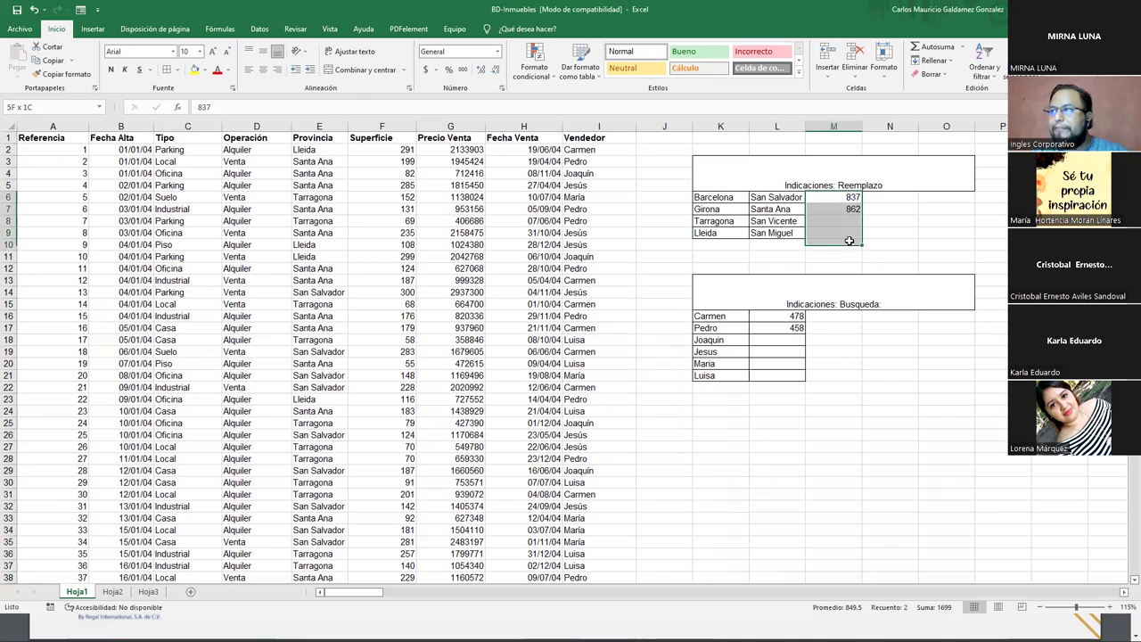
{"action": "left_click", "coordinate": [849, 245]}
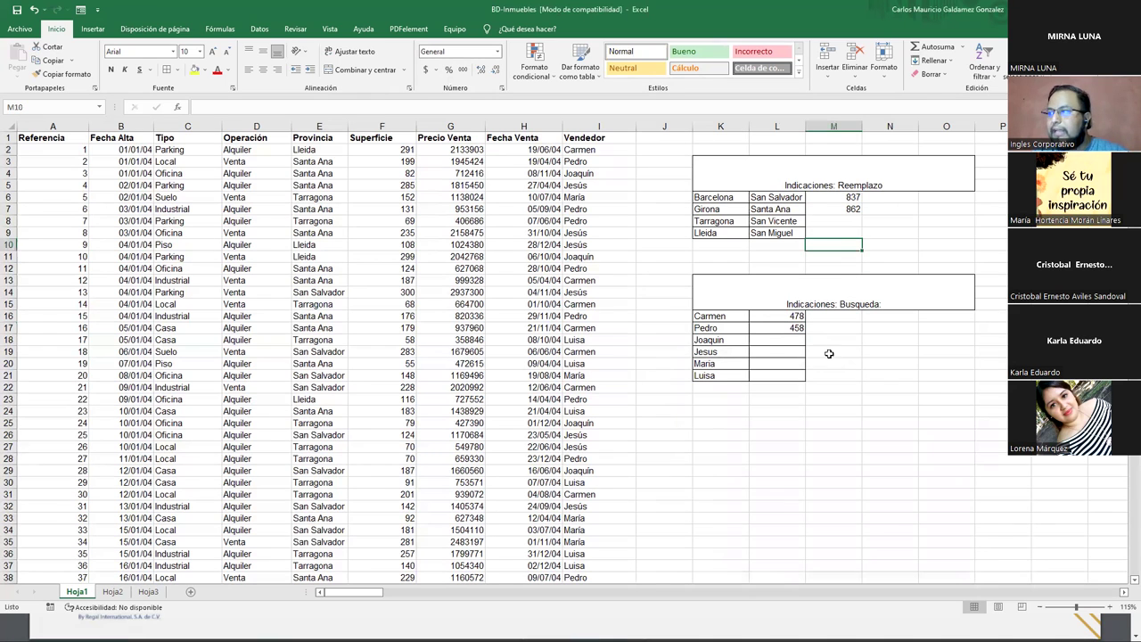
{"action": "left_click", "coordinate": [60, 148]}
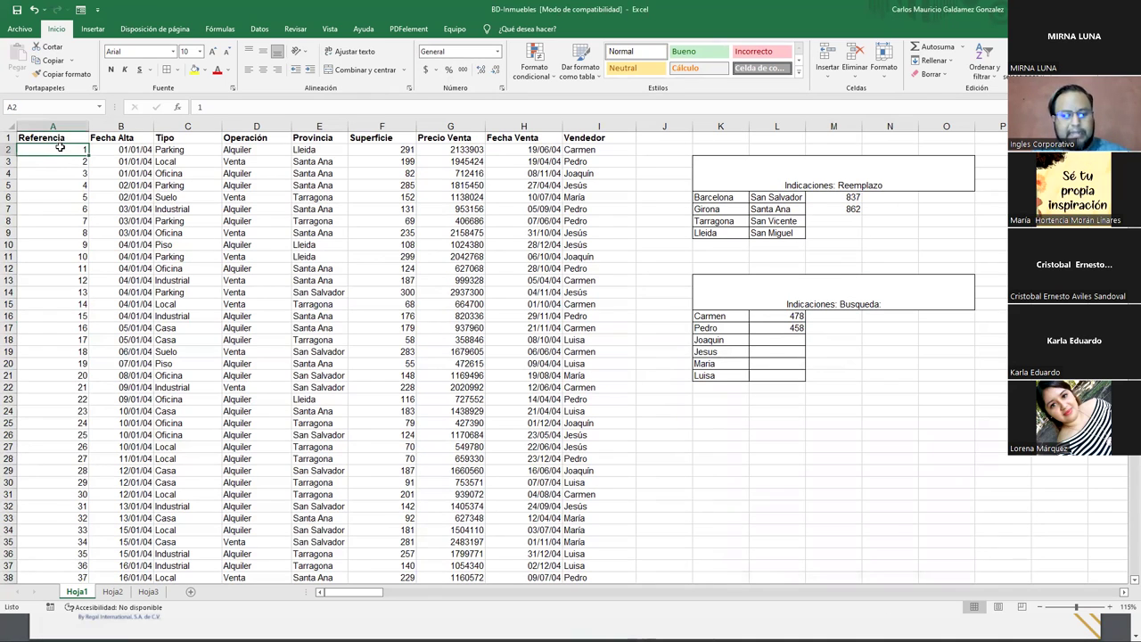
{"action": "key", "text": "ctrl+shift+Down"}
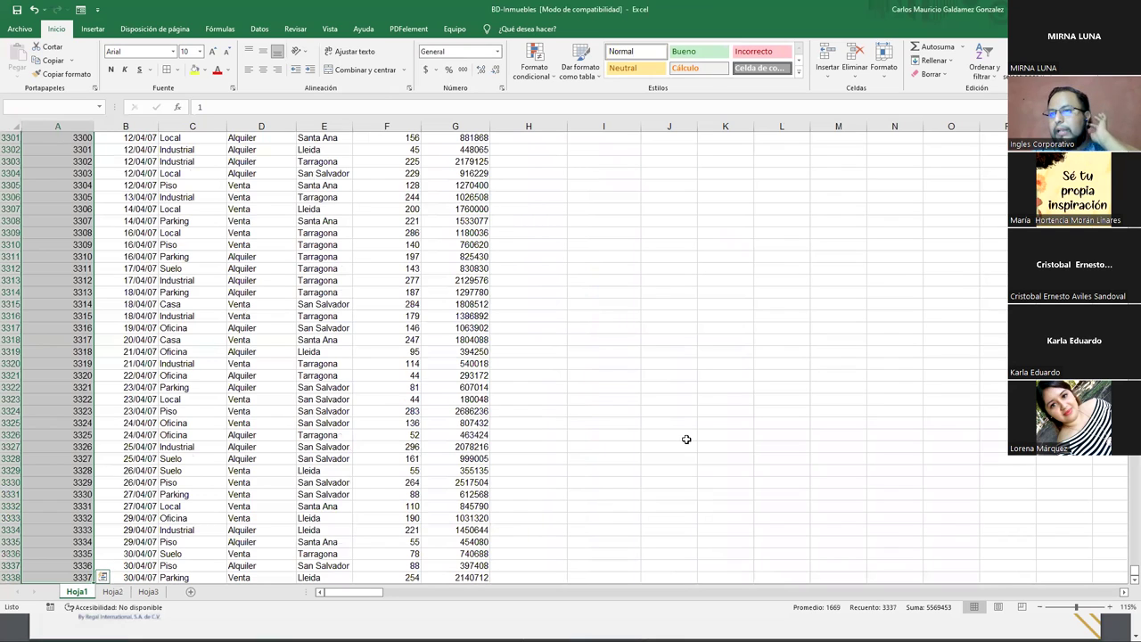
{"action": "scroll", "coordinate": [756, 406], "scroll_direction": "up", "scroll_amount": 9}
{"action": "scroll", "coordinate": [756, 406], "scroll_direction": "up", "scroll_amount": 9}
{"action": "scroll", "coordinate": [755, 406], "scroll_direction": "up", "scroll_amount": 12}
{"action": "scroll", "coordinate": [755, 395], "scroll_direction": "up", "scroll_amount": 14}
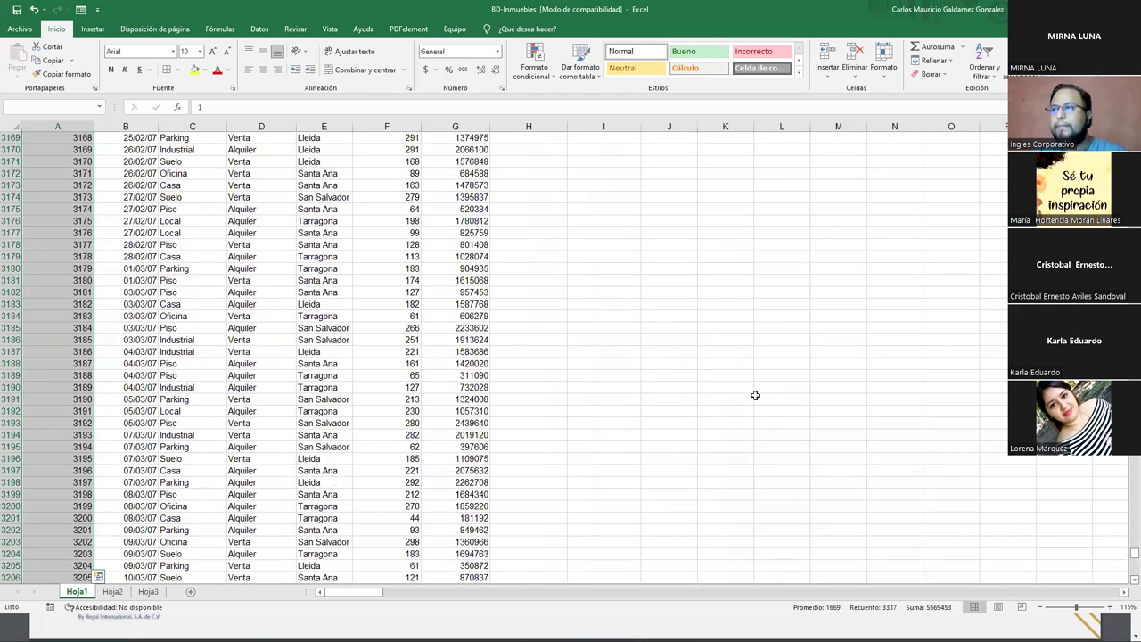
{"action": "key", "text": "ctrl+Home"}
Step: Enter 3337 in M10, copy it to M22, move it to N10, and begin =suma( in M10
{"action": "left_click", "coordinate": [824, 246]}
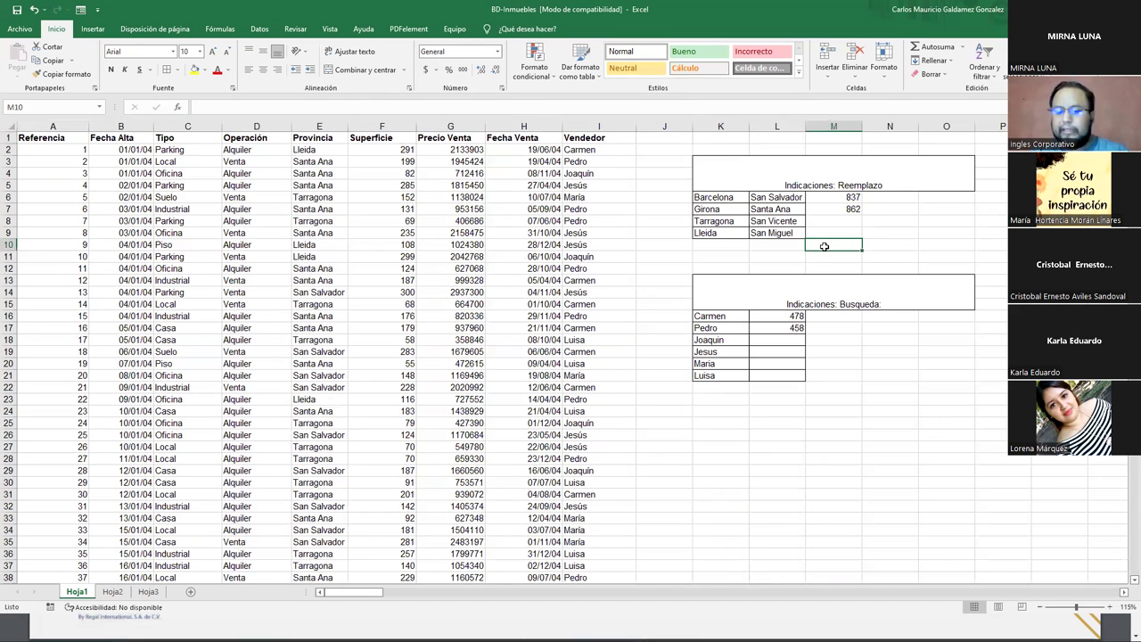
{"action": "type", "text": "333"}
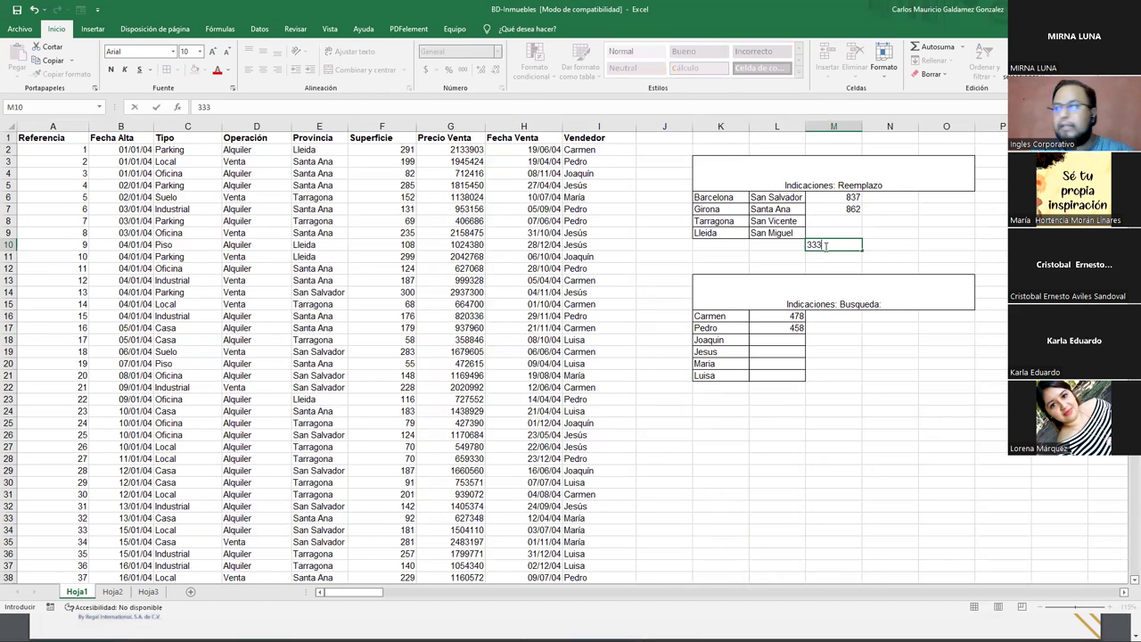
{"action": "key", "text": "Return"}
{"action": "left_click", "coordinate": [823, 246]}
{"action": "key", "text": "ctrl+c"}
{"action": "left_click", "coordinate": [829, 386]}
{"action": "key", "text": "ctrl+v"}
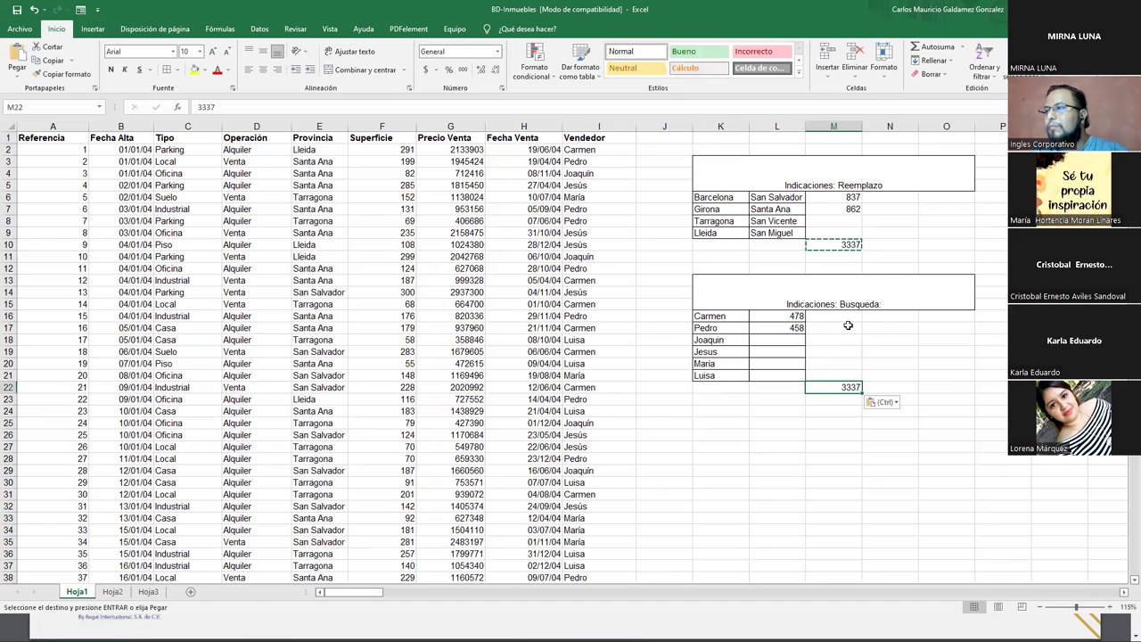
{"action": "left_click_drag", "start_coordinate": [872, 244], "coordinate": [928, 244]}
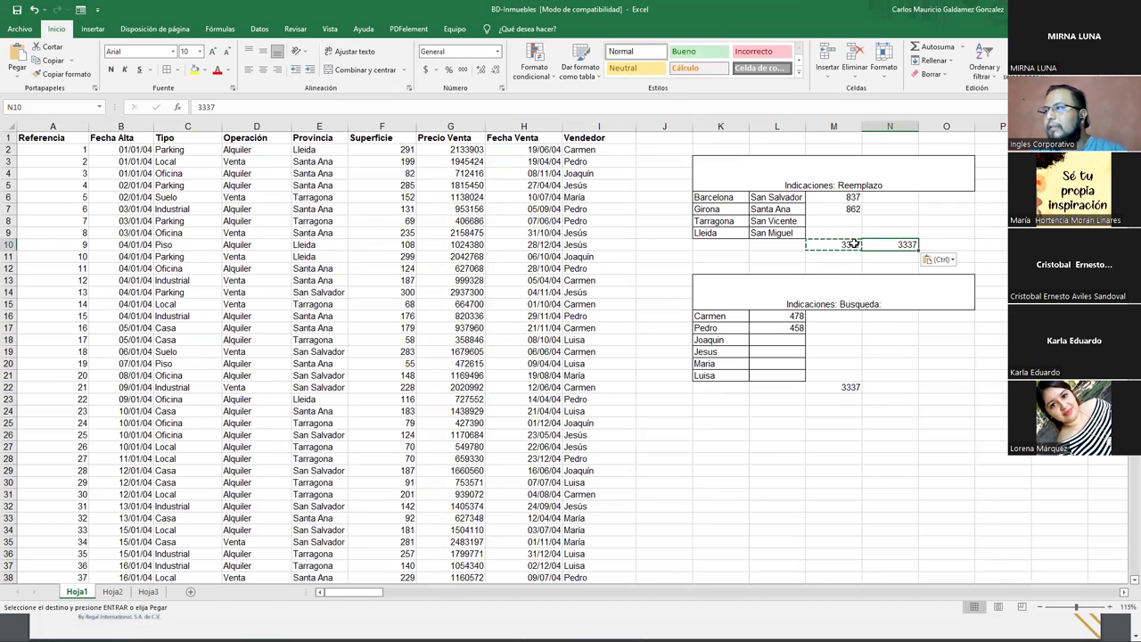
{"action": "left_click", "coordinate": [842, 244]}
{"action": "type", "text": "=suma("}
Step: Total M6:M9 as 1699 in M10 and L16:L21 as 936 in L22 with SUMA
{"action": "left_click_drag", "start_coordinate": [829, 197], "coordinate": [829, 231]}
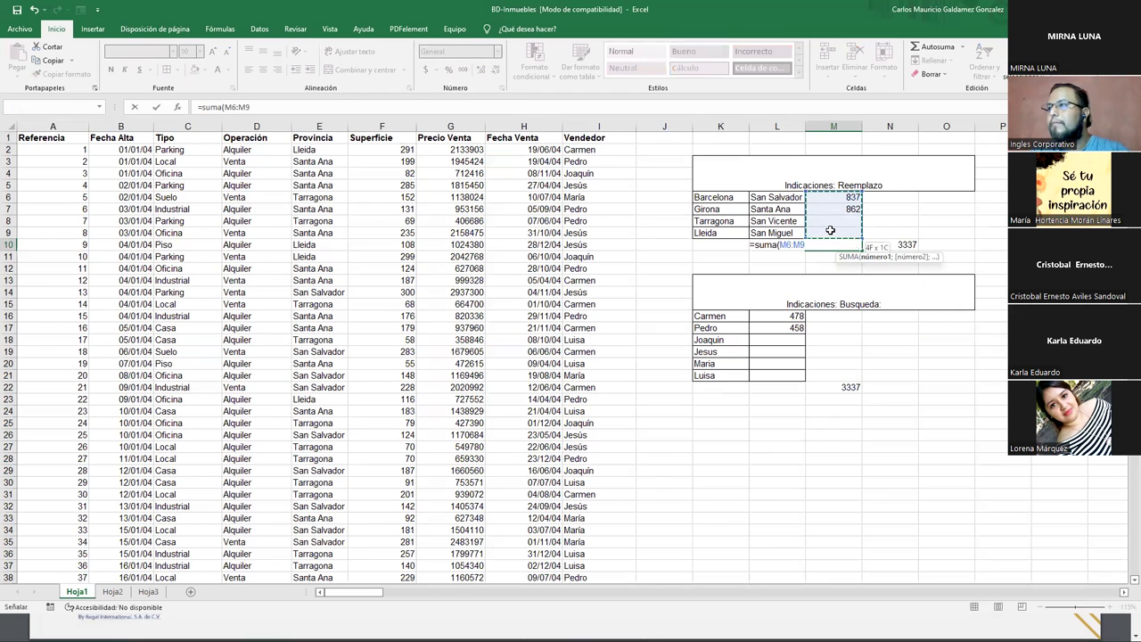
{"action": "type", "text": "="}
{"action": "key", "text": "Return"}
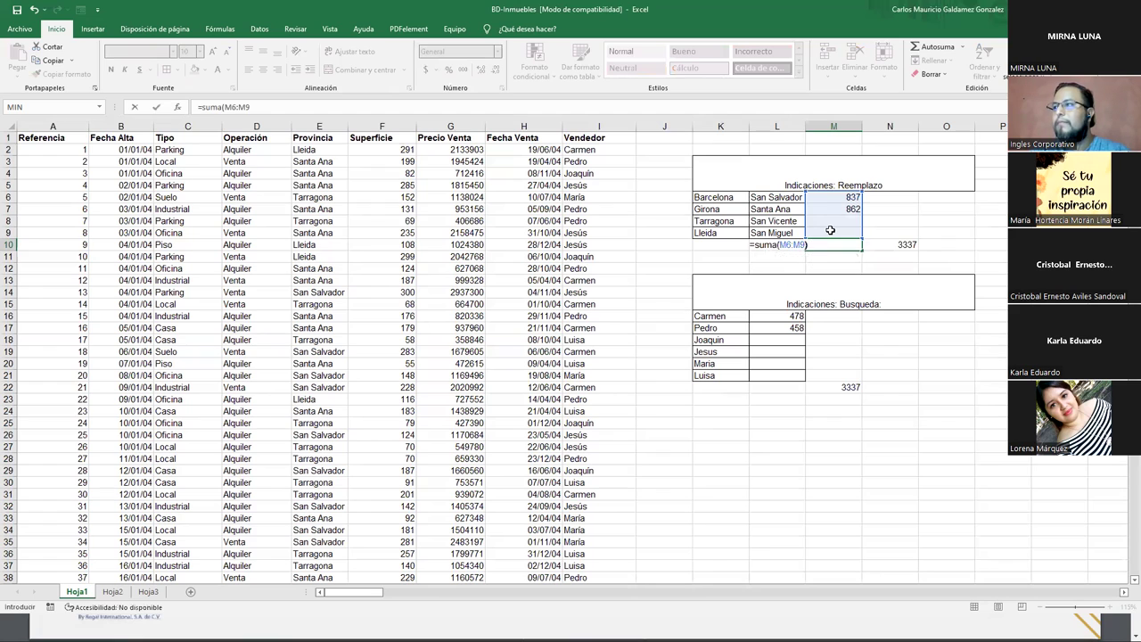
{"action": "left_click", "coordinate": [789, 388]}
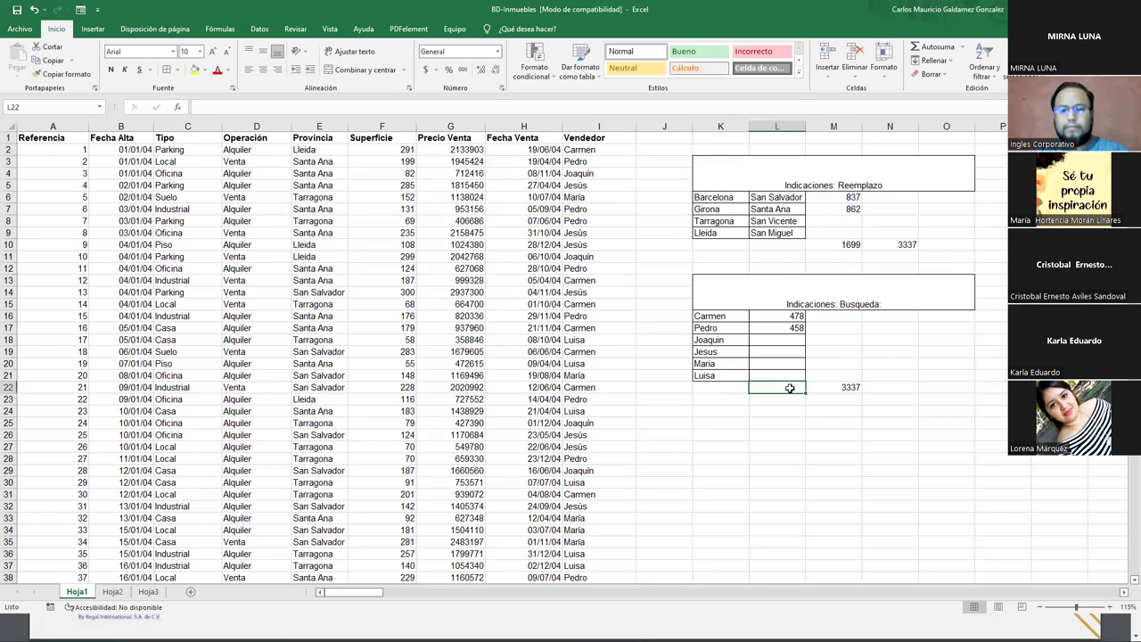
{"action": "type", "text": "=suma("}
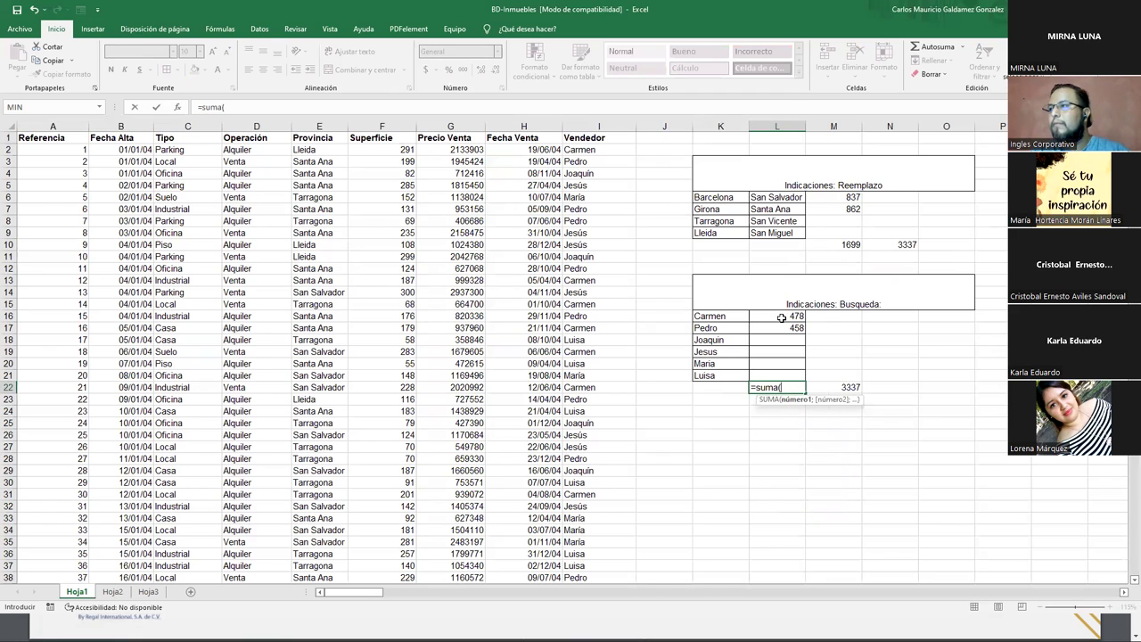
{"action": "left_click_drag", "start_coordinate": [781, 317], "coordinate": [784, 372]}
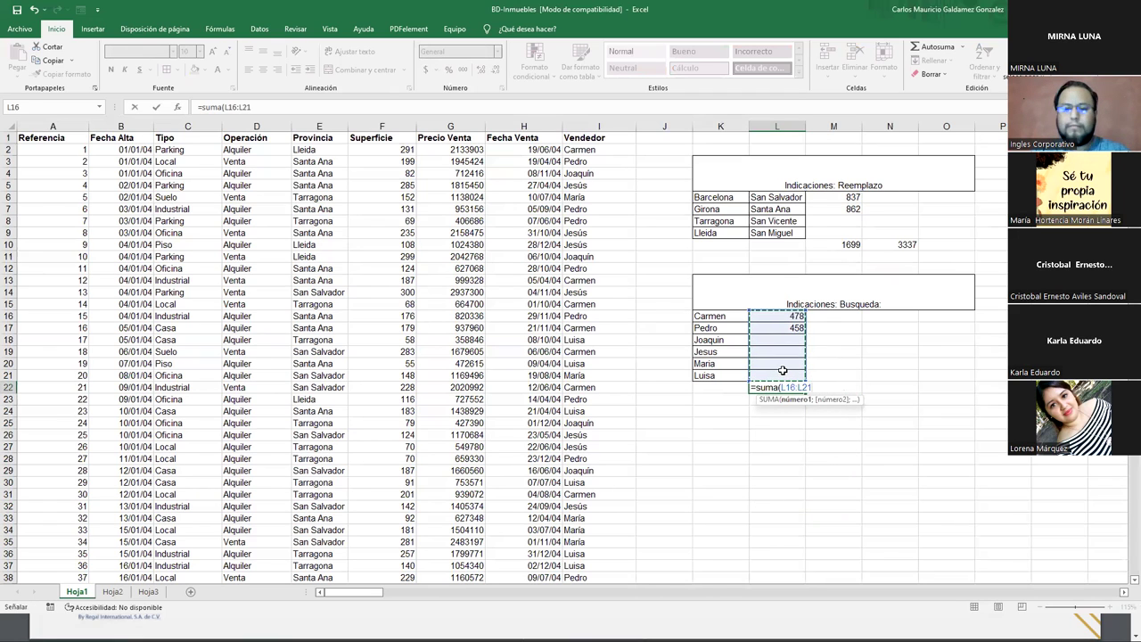
{"action": "key", "text": "Return"}
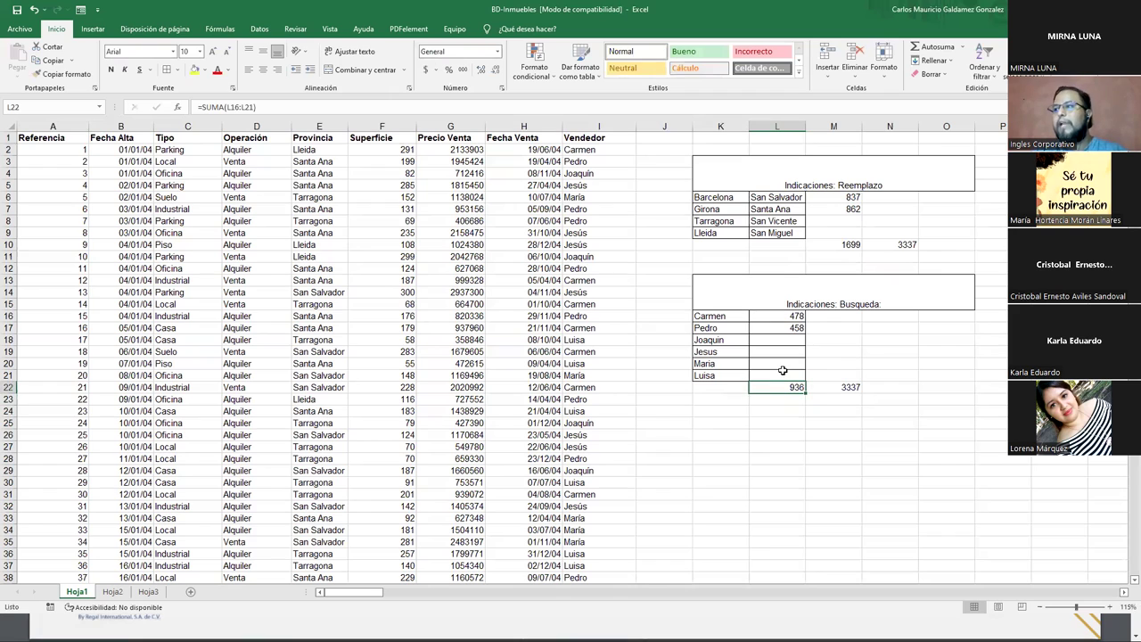
Step: Select Carmen's and Pedro's counts, then the 837 and 862 counts, to check their totals
{"action": "left_click", "coordinate": [784, 342]}
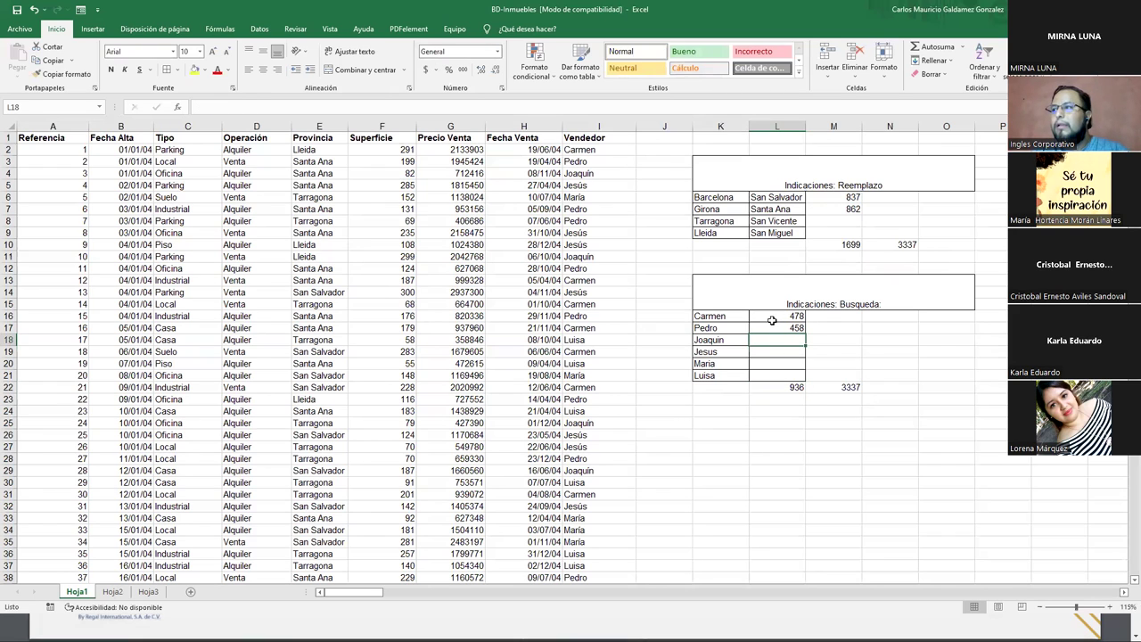
{"action": "left_click_drag", "start_coordinate": [772, 319], "coordinate": [772, 331]}
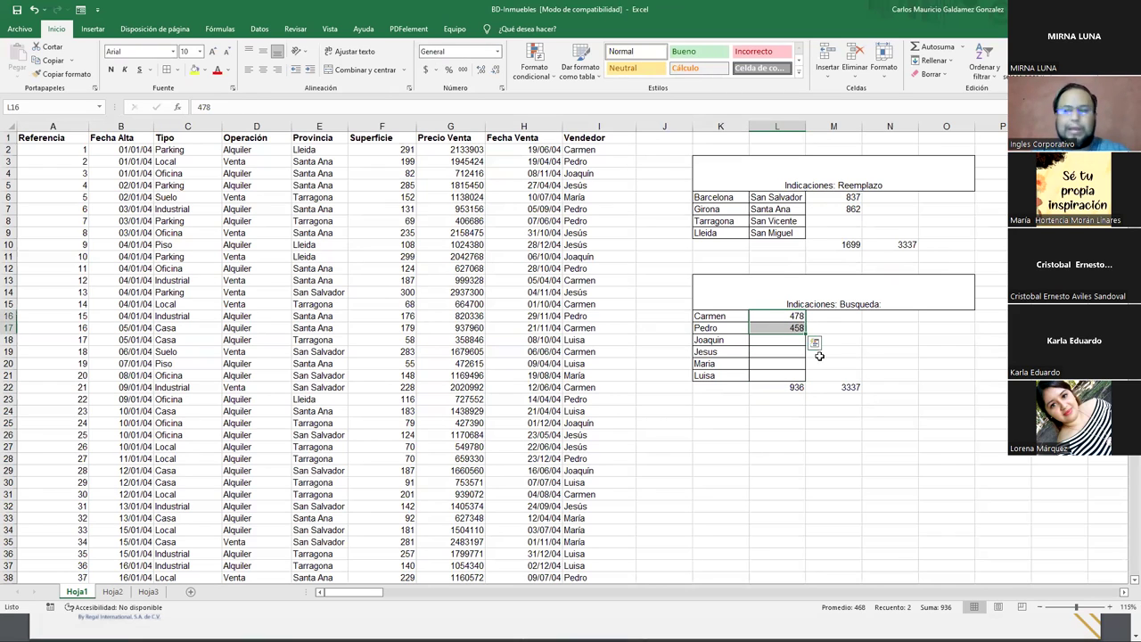
{"action": "left_click_drag", "start_coordinate": [826, 198], "coordinate": [829, 211]}
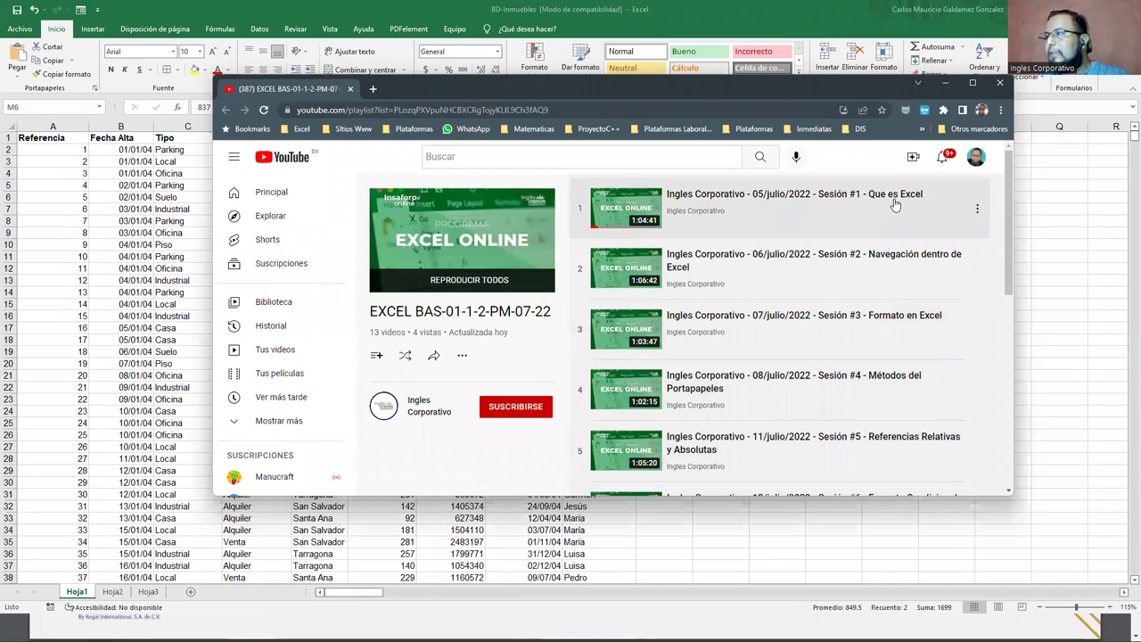
Step: Scroll to the end of the playlist and open video 13, 'Sesión #13 – Tablas en Excel'
{"action": "scroll", "coordinate": [893, 286], "scroll_direction": "down", "scroll_amount": 1}
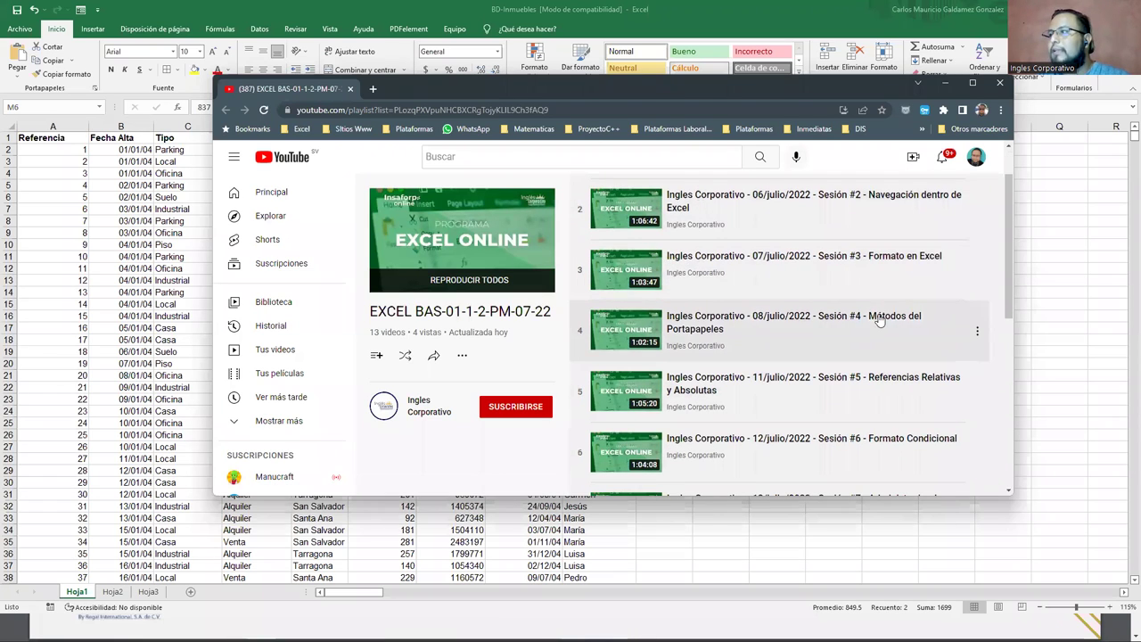
{"action": "scroll", "coordinate": [879, 316], "scroll_direction": "down", "scroll_amount": 1}
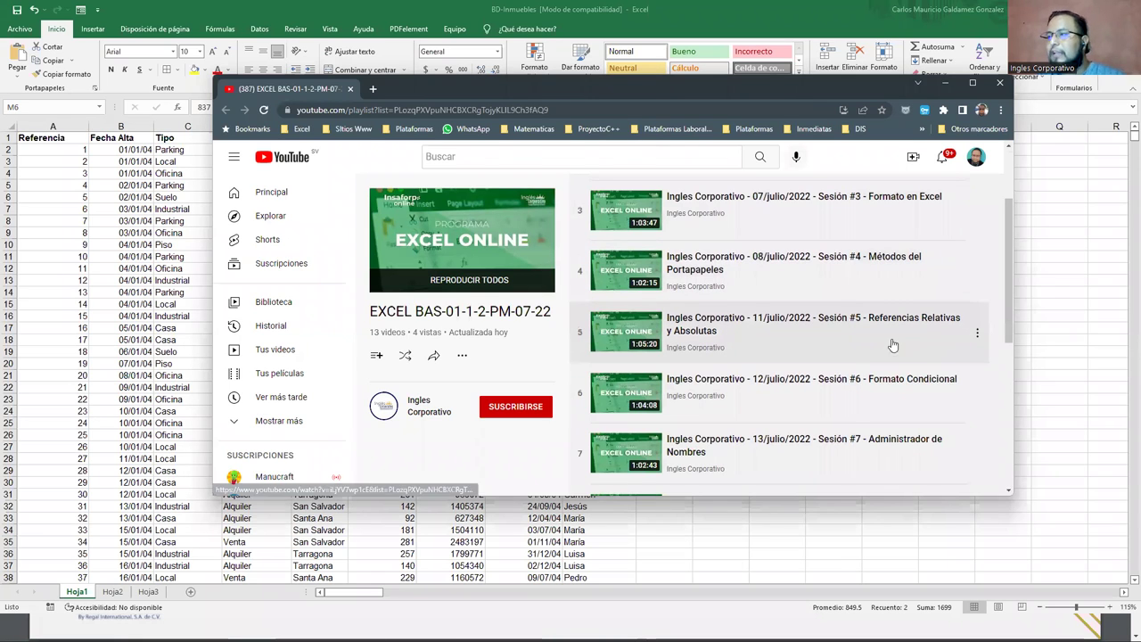
{"action": "scroll", "coordinate": [874, 358], "scroll_direction": "down", "scroll_amount": 1}
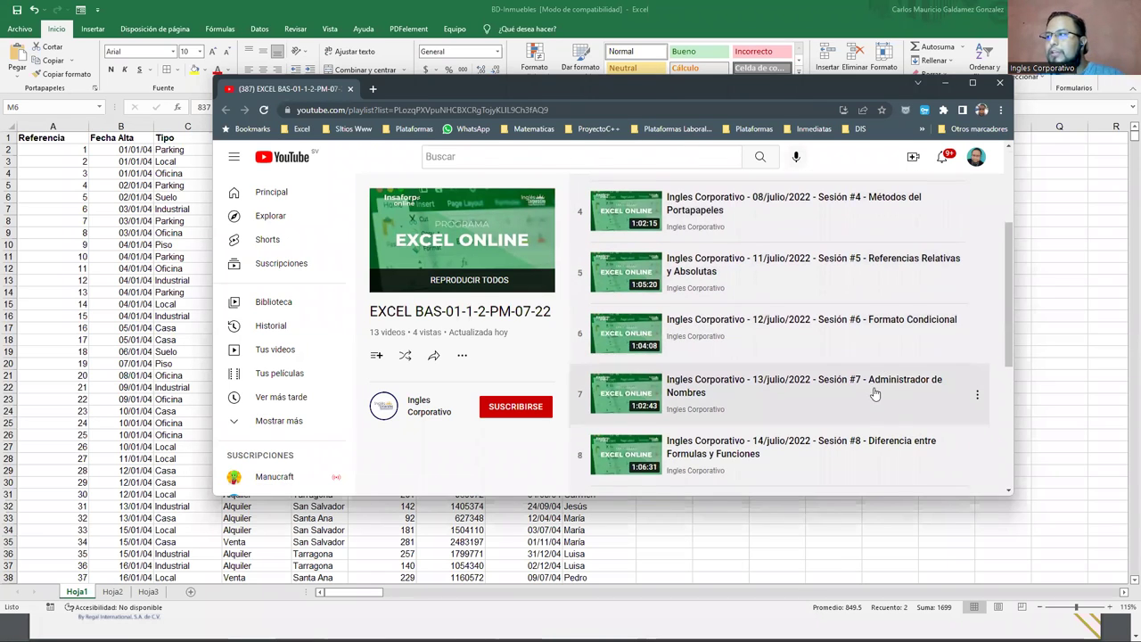
{"action": "scroll", "coordinate": [878, 393], "scroll_direction": "down", "scroll_amount": 1}
{"action": "scroll", "coordinate": [836, 357], "scroll_direction": "down", "scroll_amount": 1}
{"action": "scroll", "coordinate": [892, 303], "scroll_direction": "down", "scroll_amount": 1}
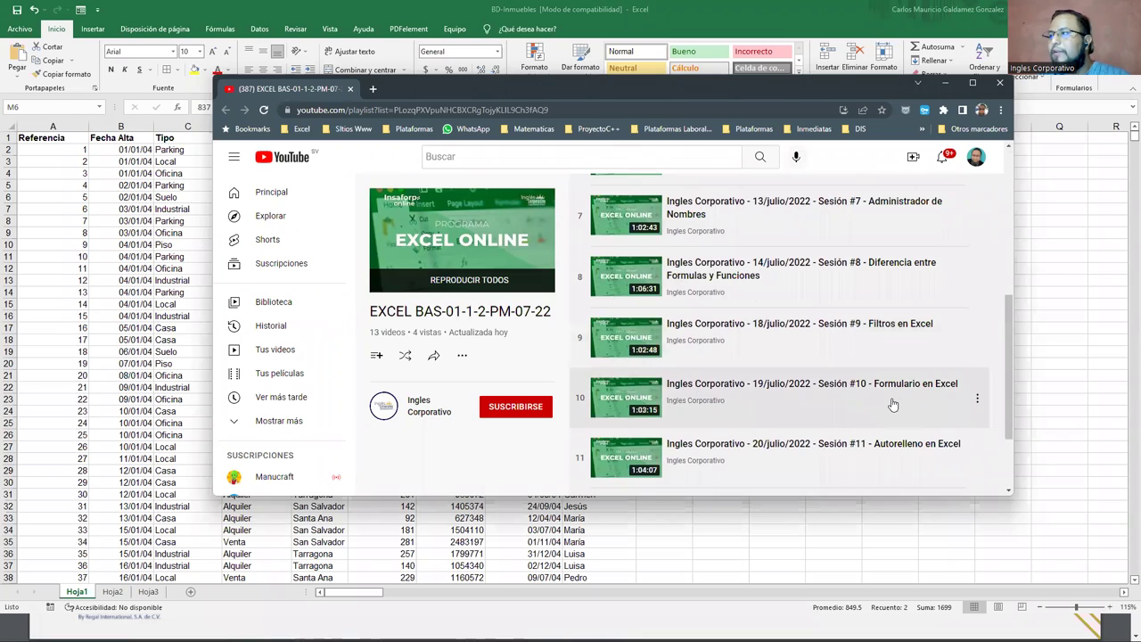
{"action": "scroll", "coordinate": [903, 401], "scroll_direction": "down", "scroll_amount": 2}
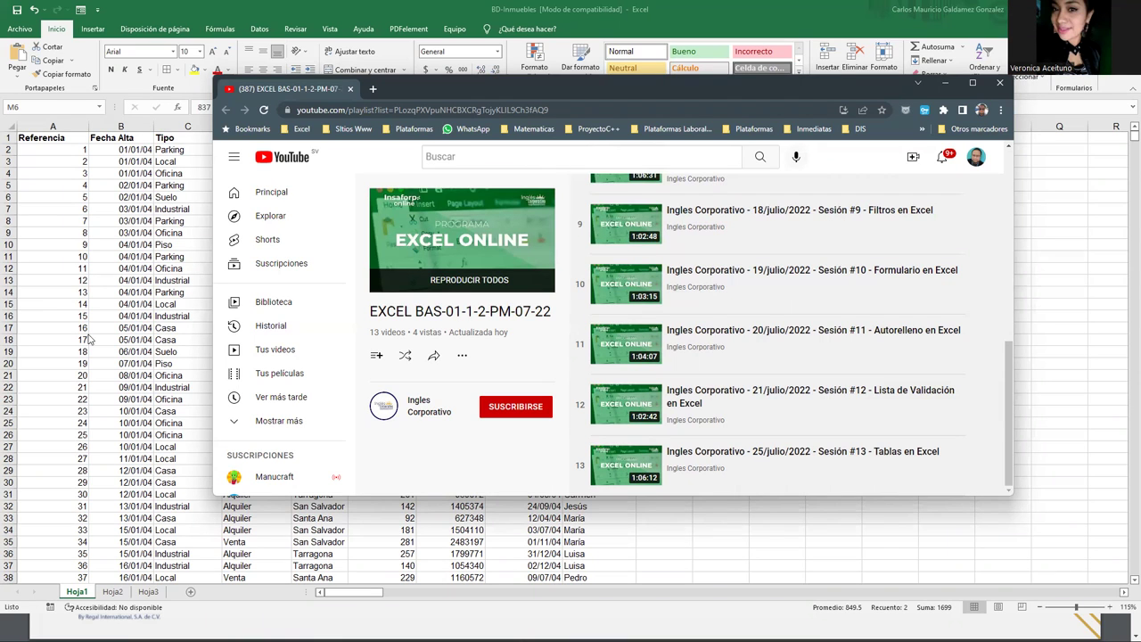
{"action": "left_click", "coordinate": [753, 454]}
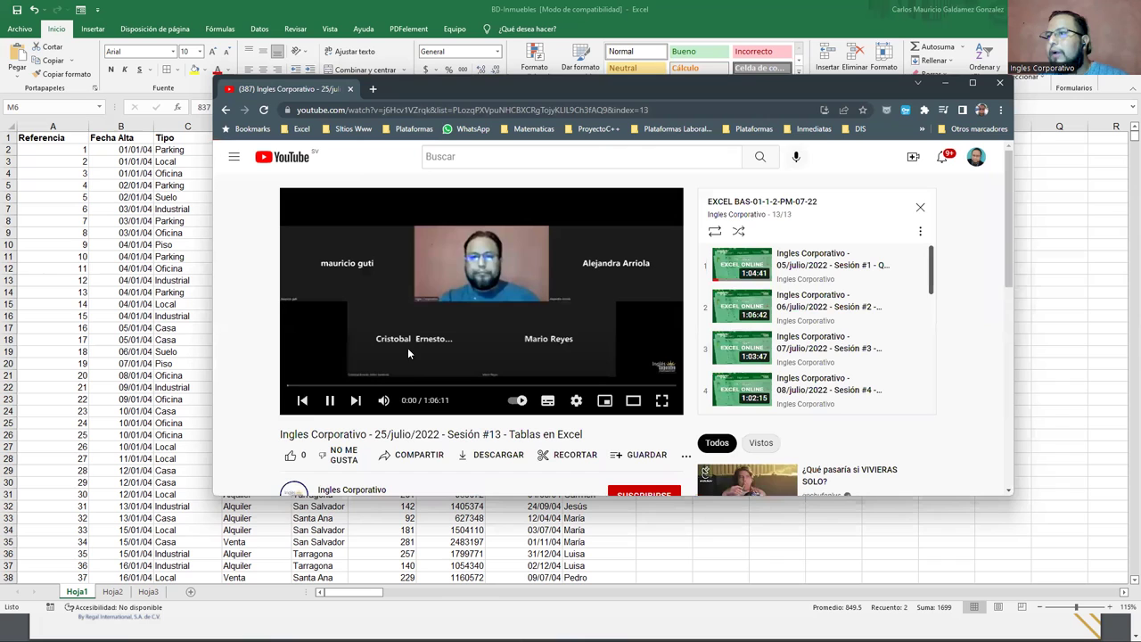
Step: Pause the video and copy the link address of video 13 from the playlist panel
{"action": "left_click", "coordinate": [329, 401]}
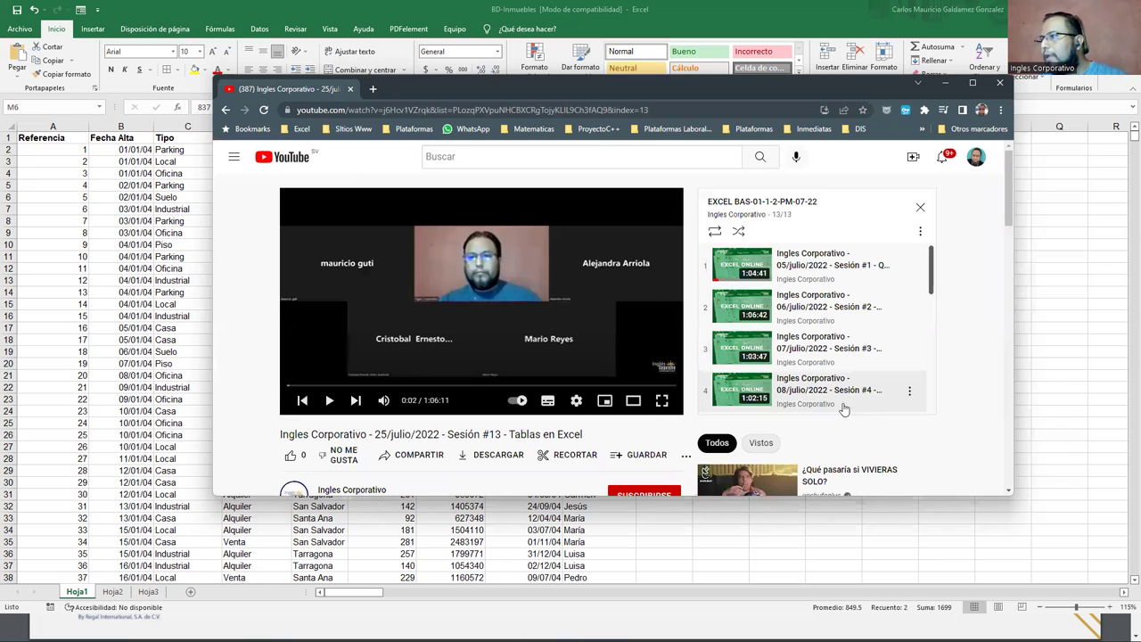
{"action": "scroll", "coordinate": [796, 359], "scroll_direction": "down", "scroll_amount": 5}
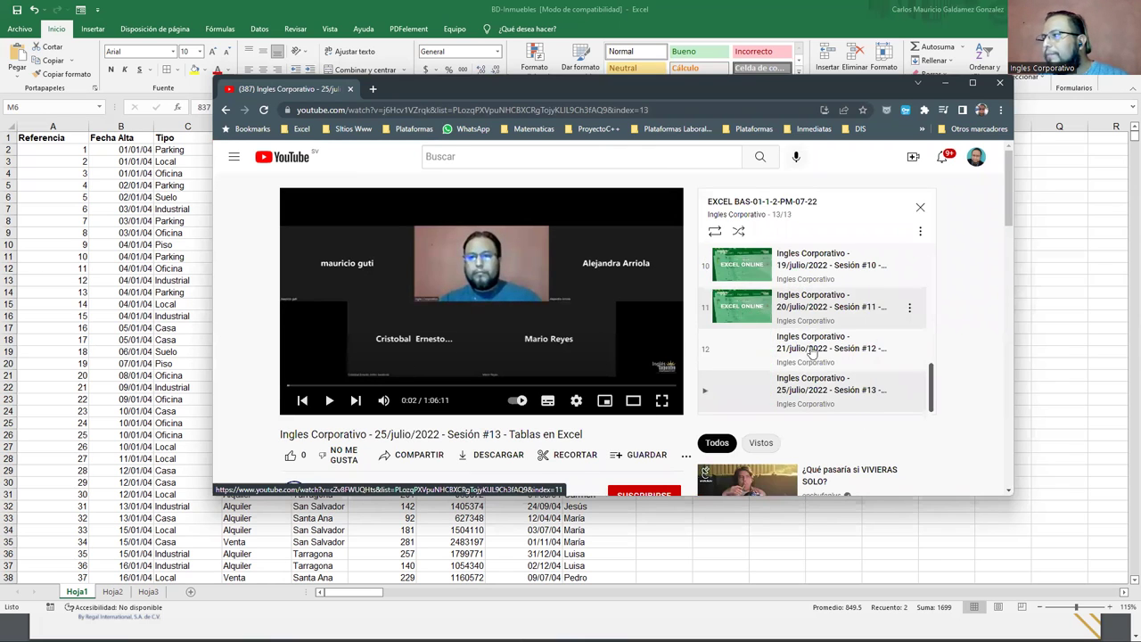
{"action": "right_click", "coordinate": [797, 396]}
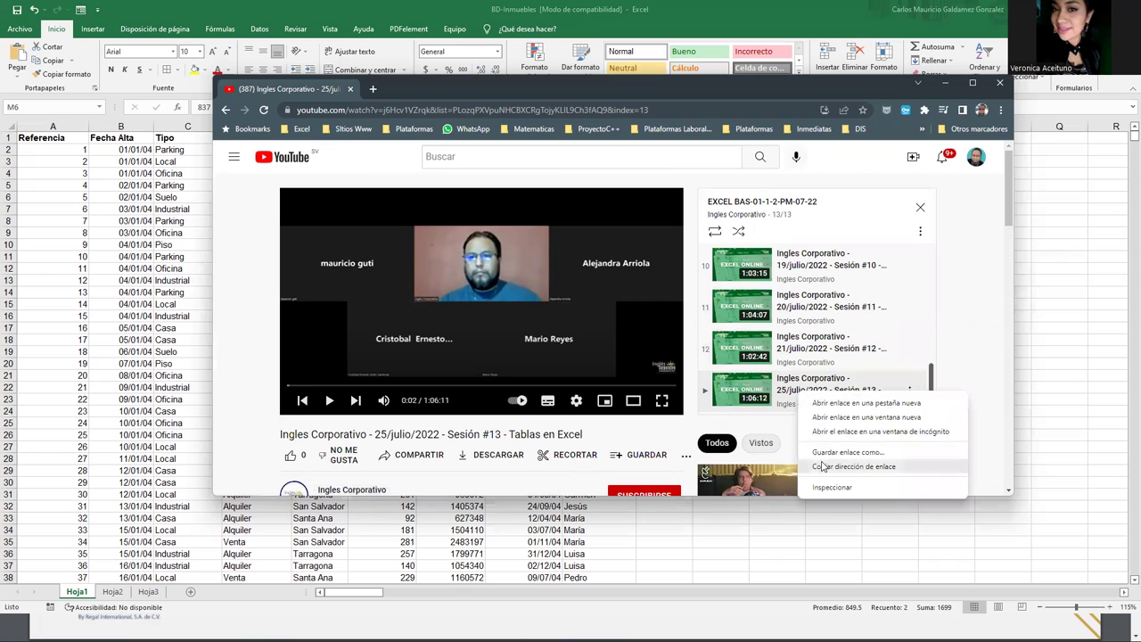
{"action": "left_click", "coordinate": [811, 466]}
Step: Return to the playlist page, close the miniplayer, and switch back to Excel
{"action": "left_click", "coordinate": [496, 110]}
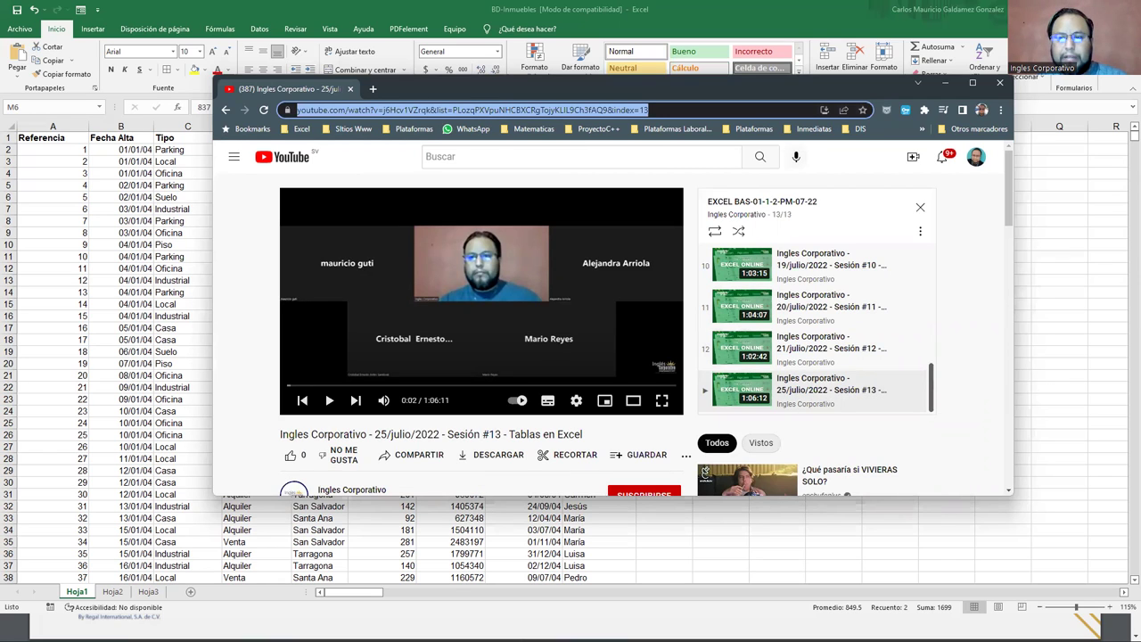
{"action": "key", "text": "alt+Tab"}
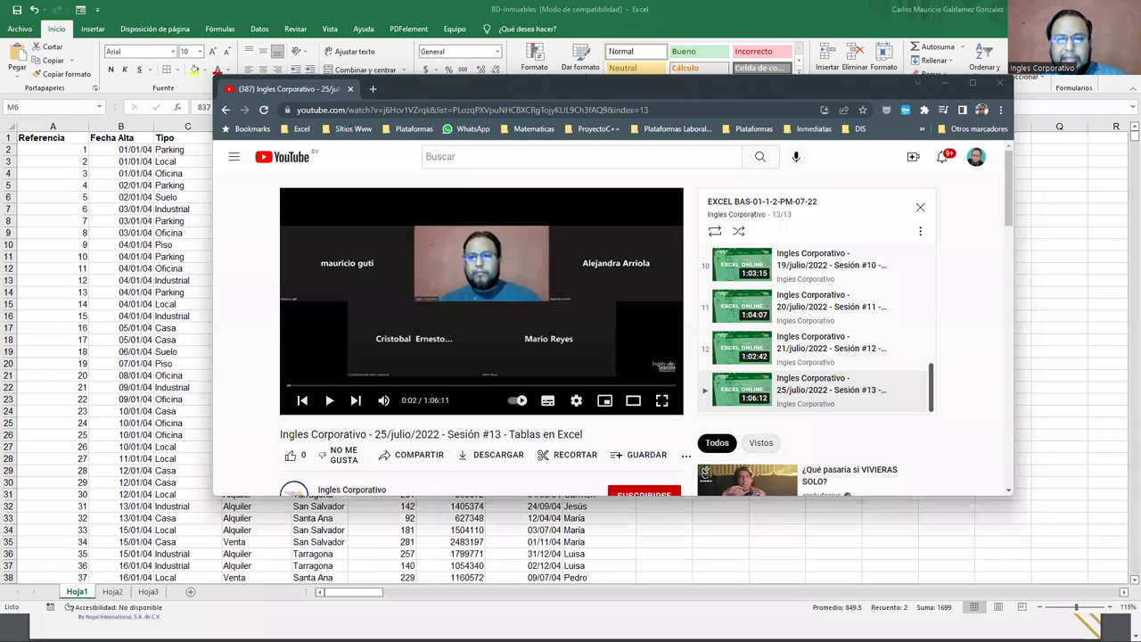
{"action": "key", "text": "alt+Tab"}
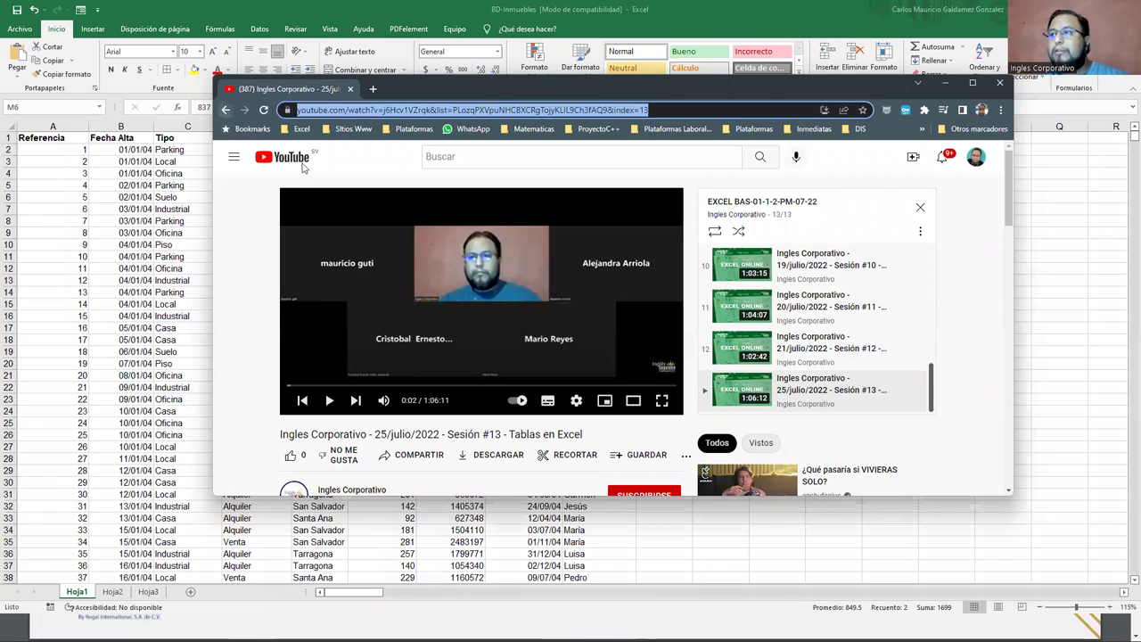
{"action": "left_click", "coordinate": [226, 110]}
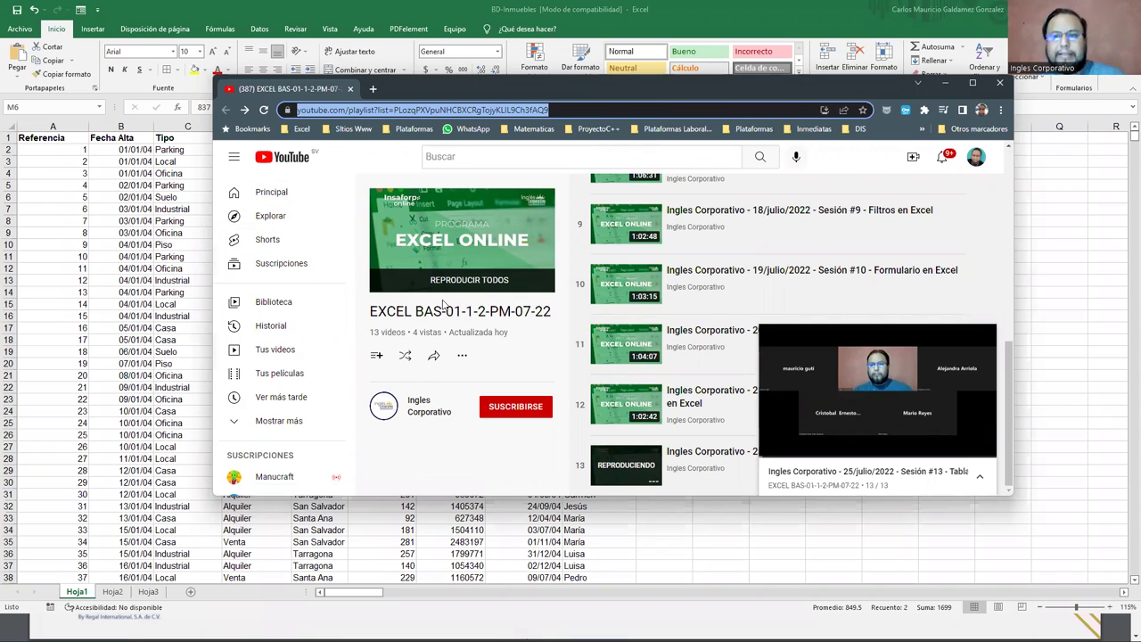
{"action": "left_click", "coordinate": [530, 454]}
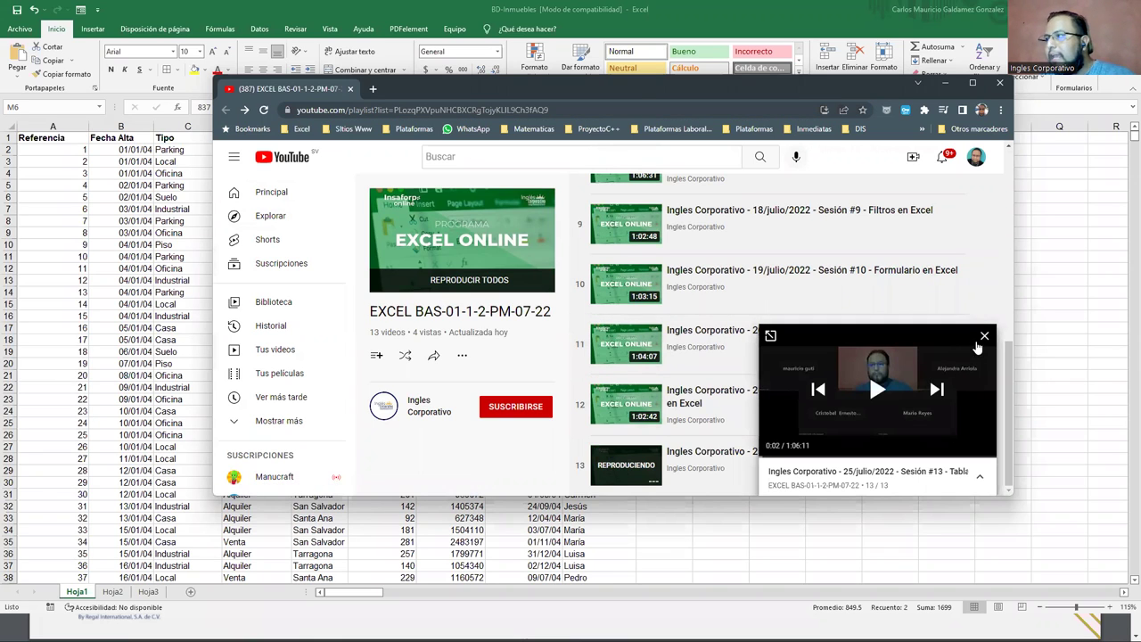
{"action": "left_click", "coordinate": [984, 336]}
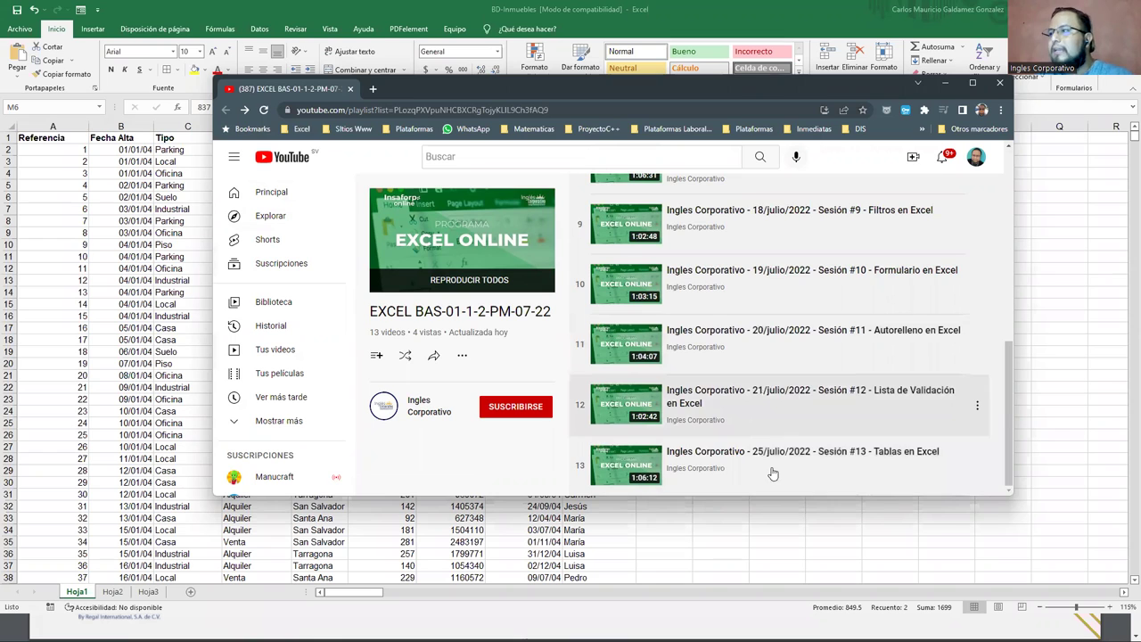
{"action": "scroll", "coordinate": [758, 459], "scroll_direction": "up", "scroll_amount": 5}
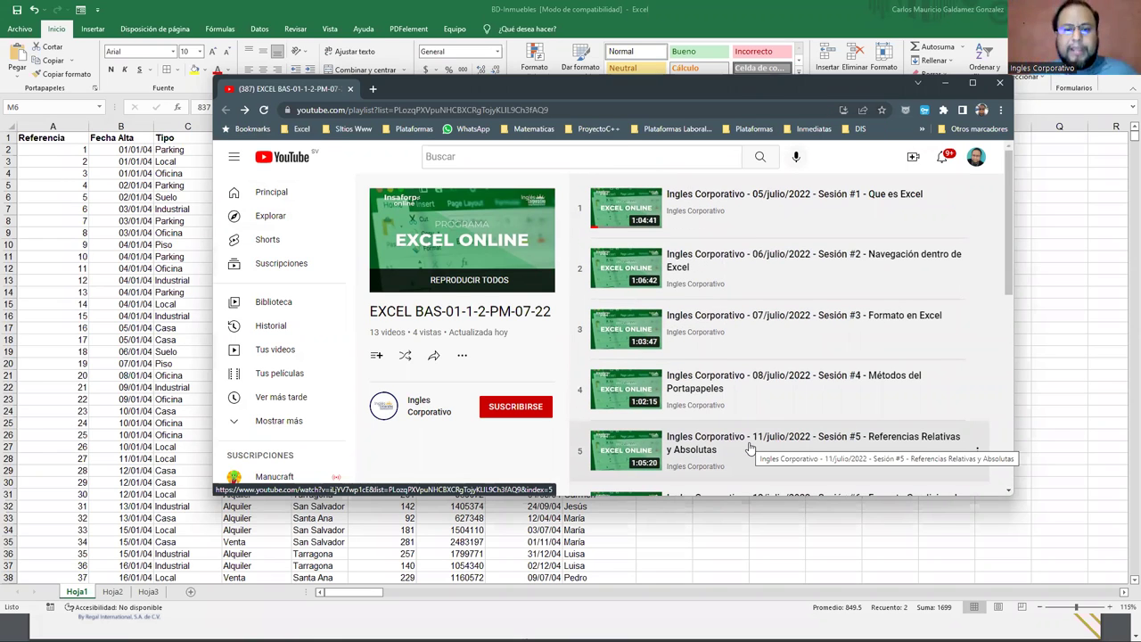
{"action": "scroll", "coordinate": [775, 375], "scroll_direction": "down", "scroll_amount": 5}
{"action": "scroll", "coordinate": [783, 350], "scroll_direction": "down", "scroll_amount": 1}
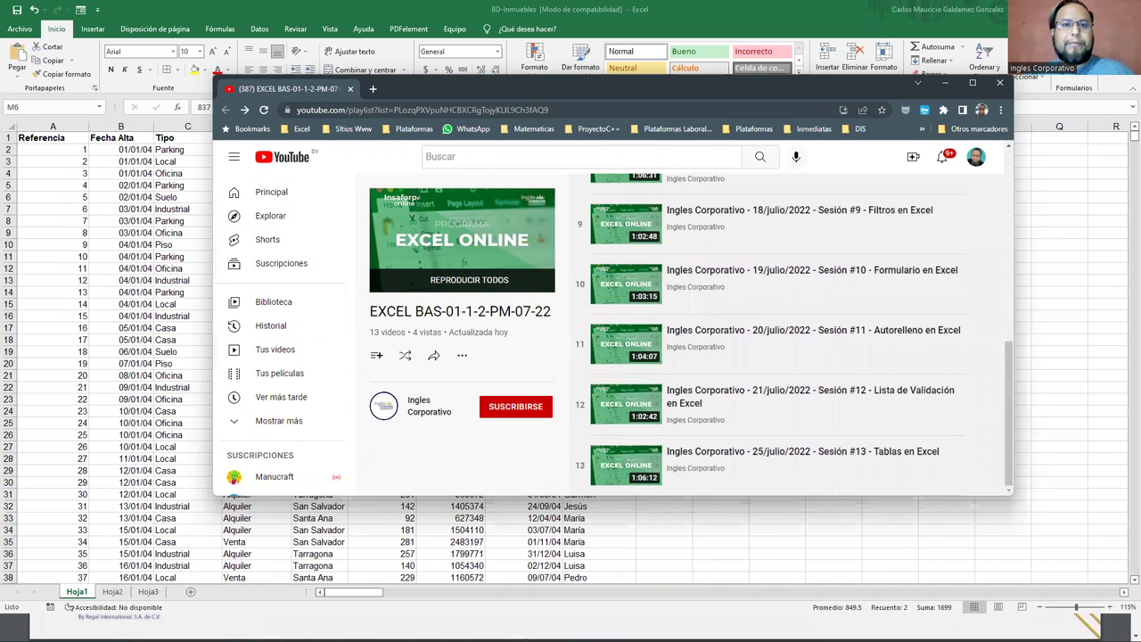
{"action": "key", "text": "alt+Tab"}
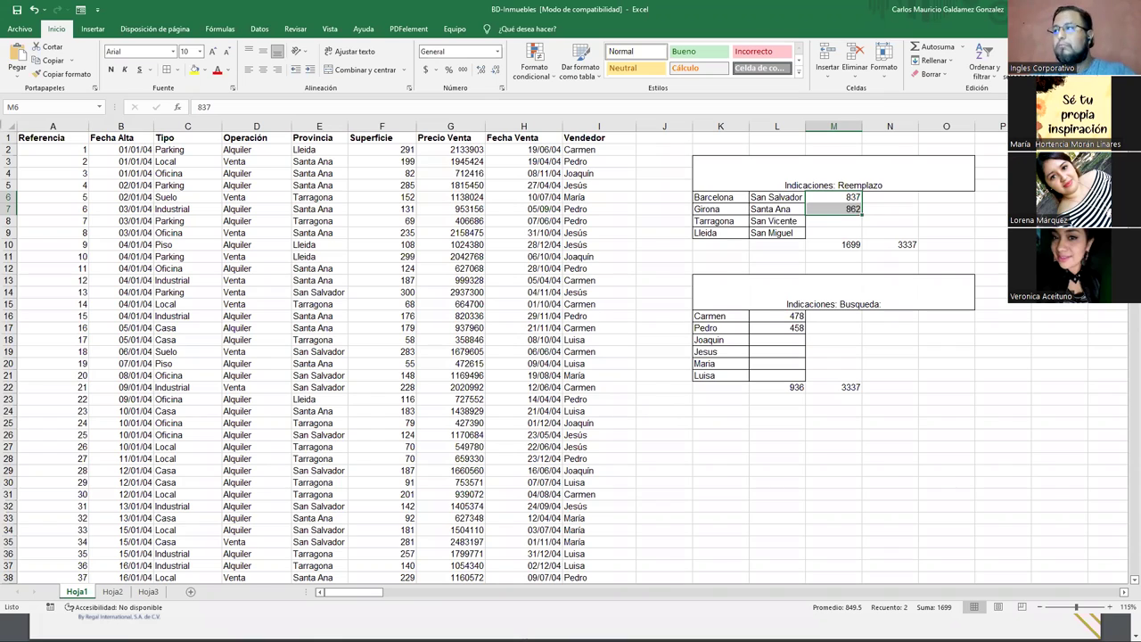
Step: Select M8 and open Buscar y reemplazar on the Reemplazar tab
{"action": "left_click", "coordinate": [841, 220]}
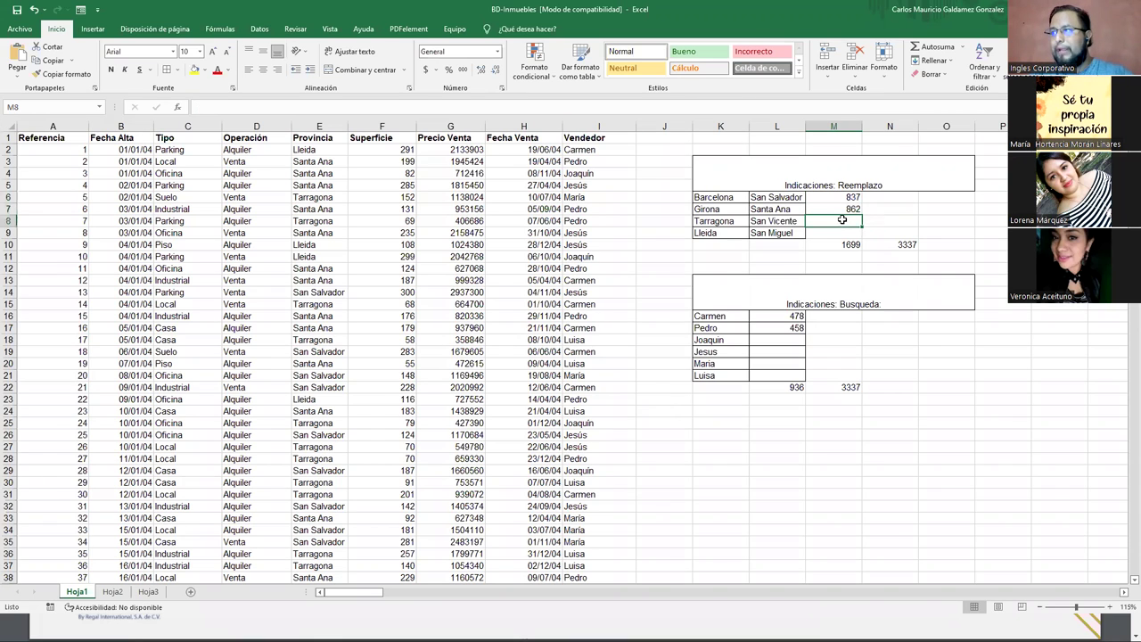
{"action": "key", "text": "ctrl+b"}
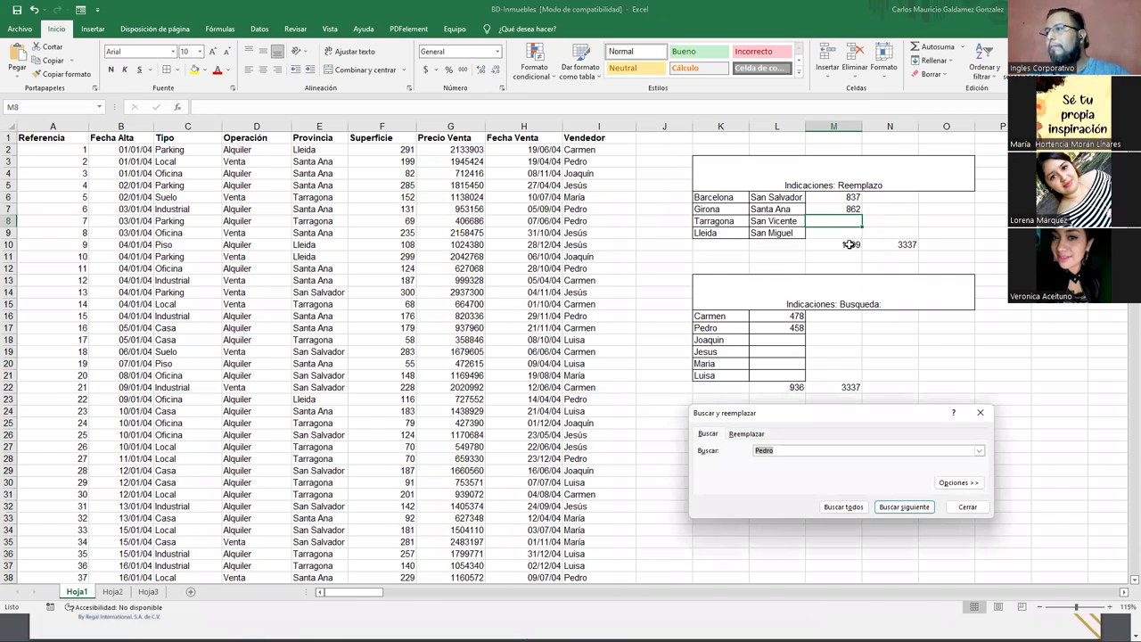
{"action": "left_click", "coordinate": [738, 434]}
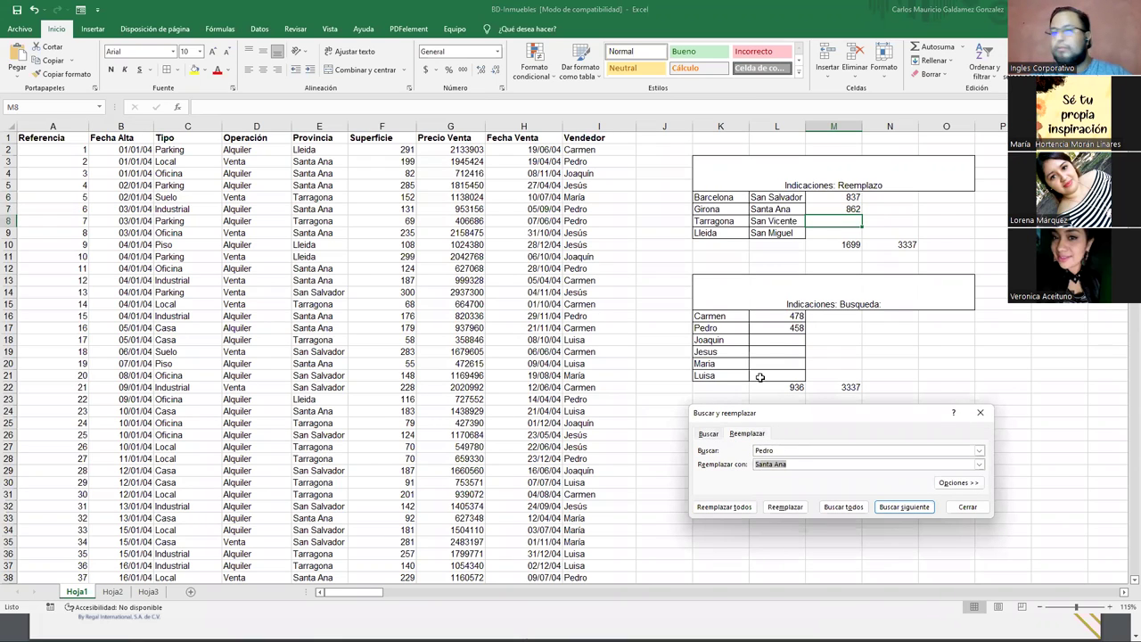
Step: Search Tarragona with replacement San Vicente, list all matches, and record 855 in M8
{"action": "double_click", "coordinate": [768, 450]}
{"action": "type", "text": "Tarragona"}
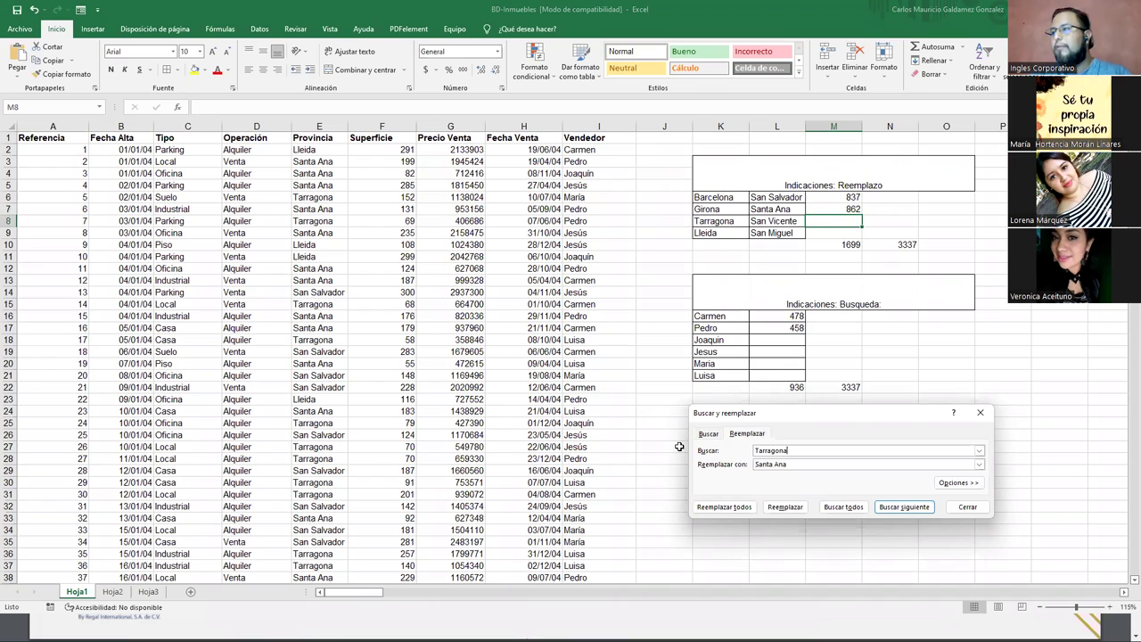
{"action": "key", "text": "Tab"}
{"action": "type", "text": "San"}
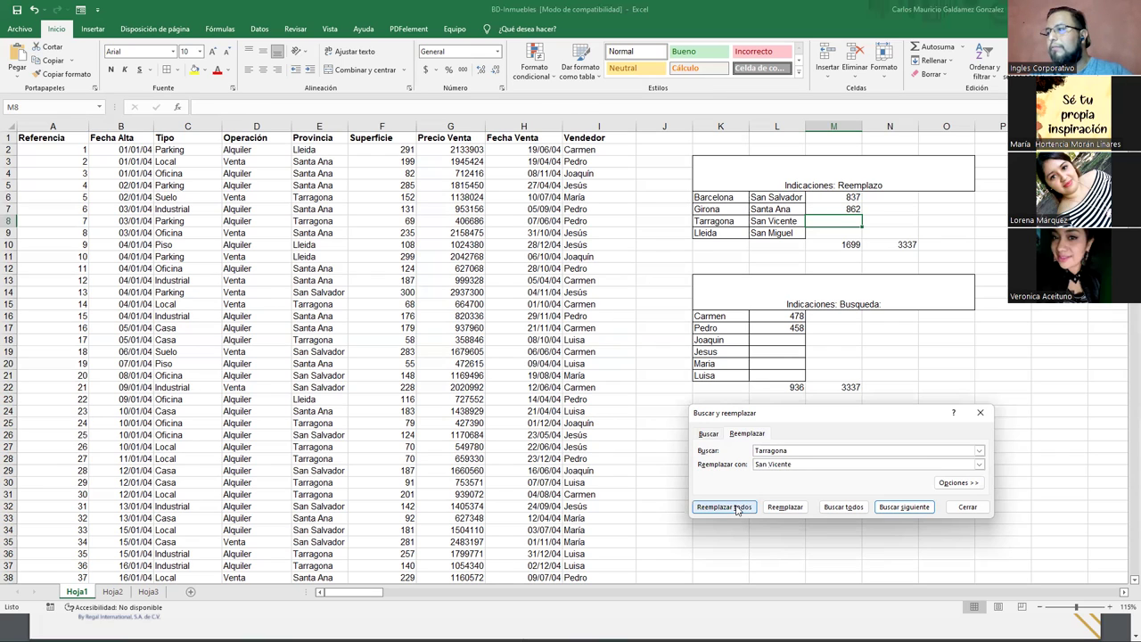
{"action": "left_click", "coordinate": [842, 508]}
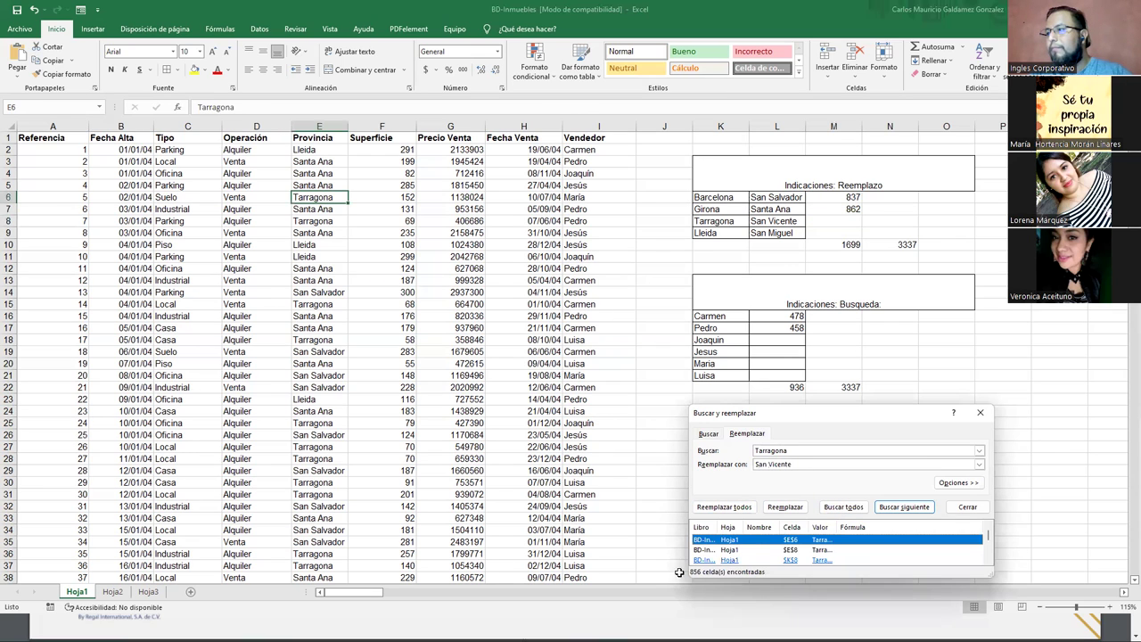
{"action": "left_click", "coordinate": [837, 223]}
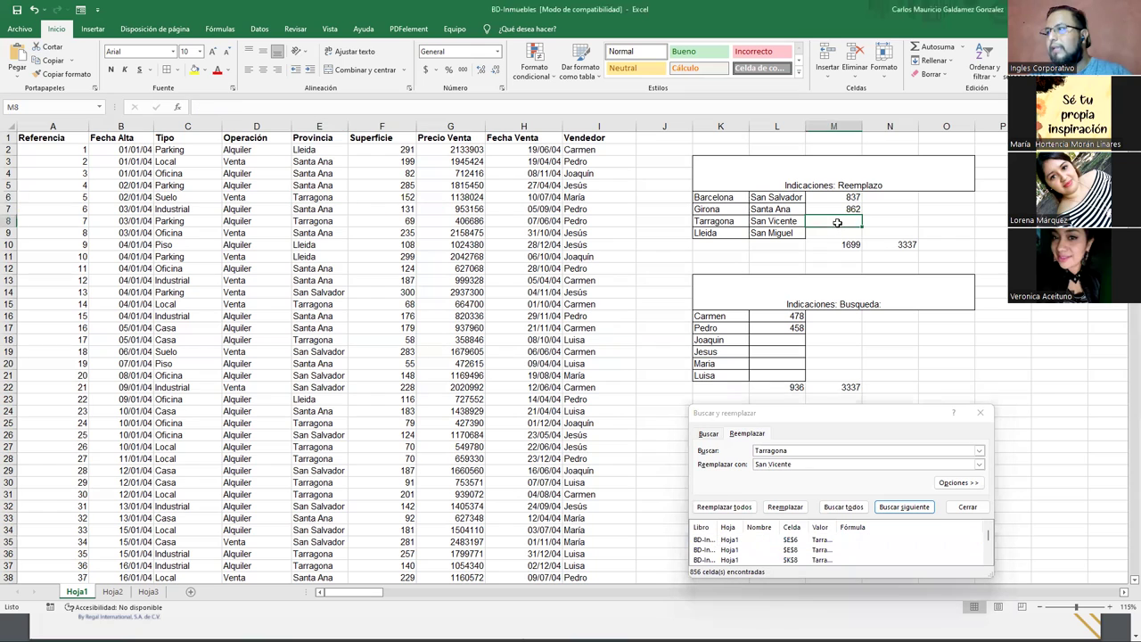
{"action": "type", "text": "855"}
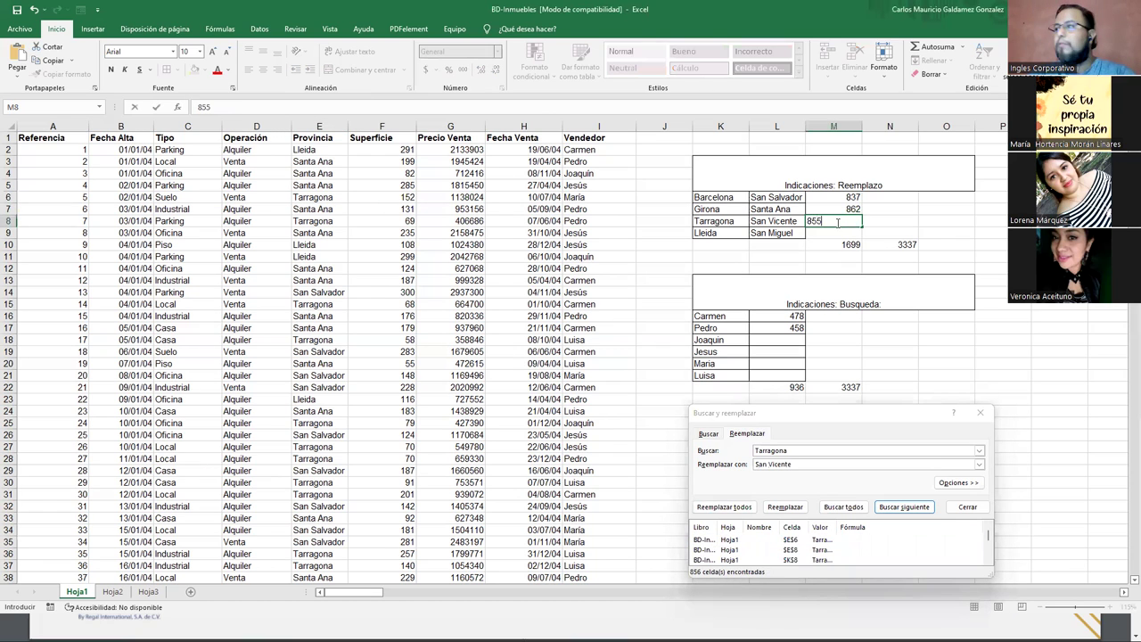
{"action": "key", "text": "Return"}
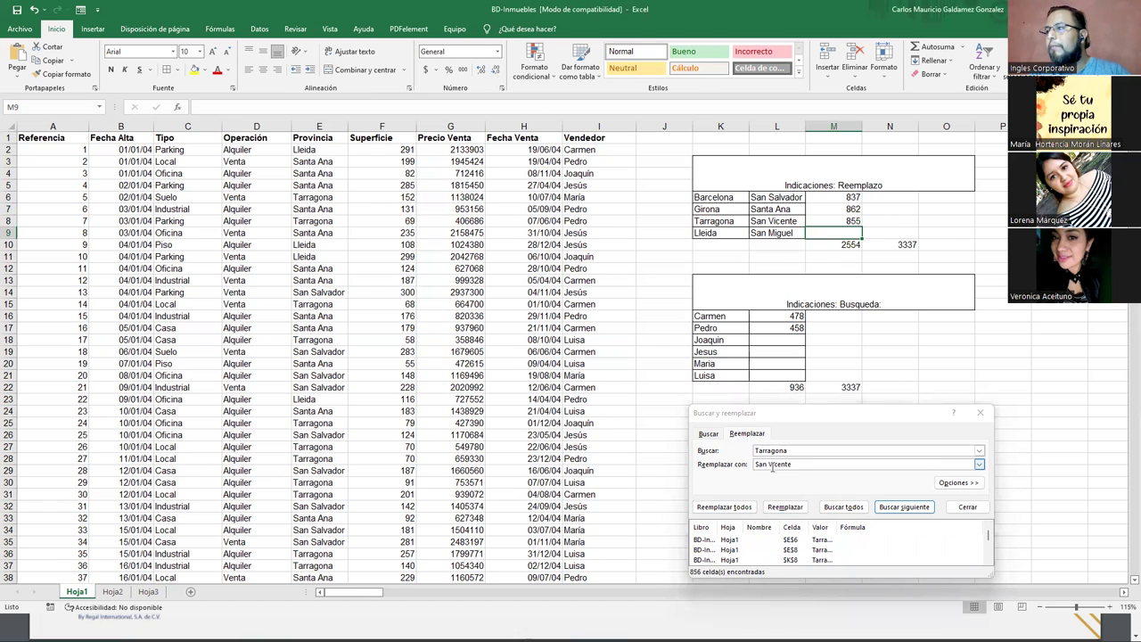
Step: Replace every Tarragona with San Vicente and paste Tarragona back into K8
{"action": "left_click", "coordinate": [723, 506]}
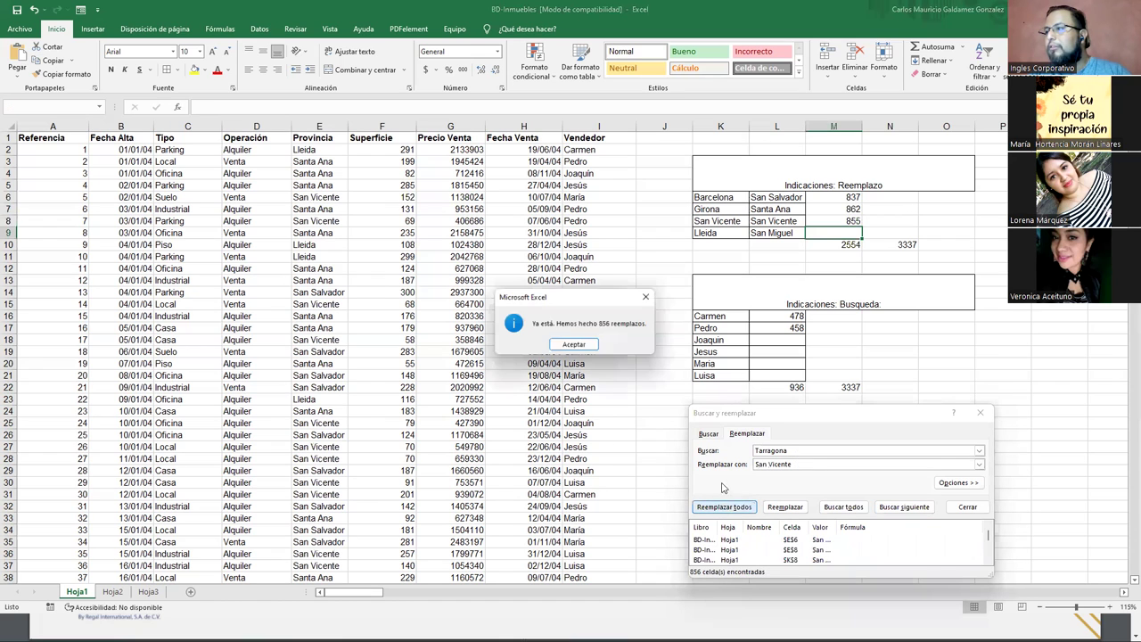
{"action": "left_click", "coordinate": [581, 347]}
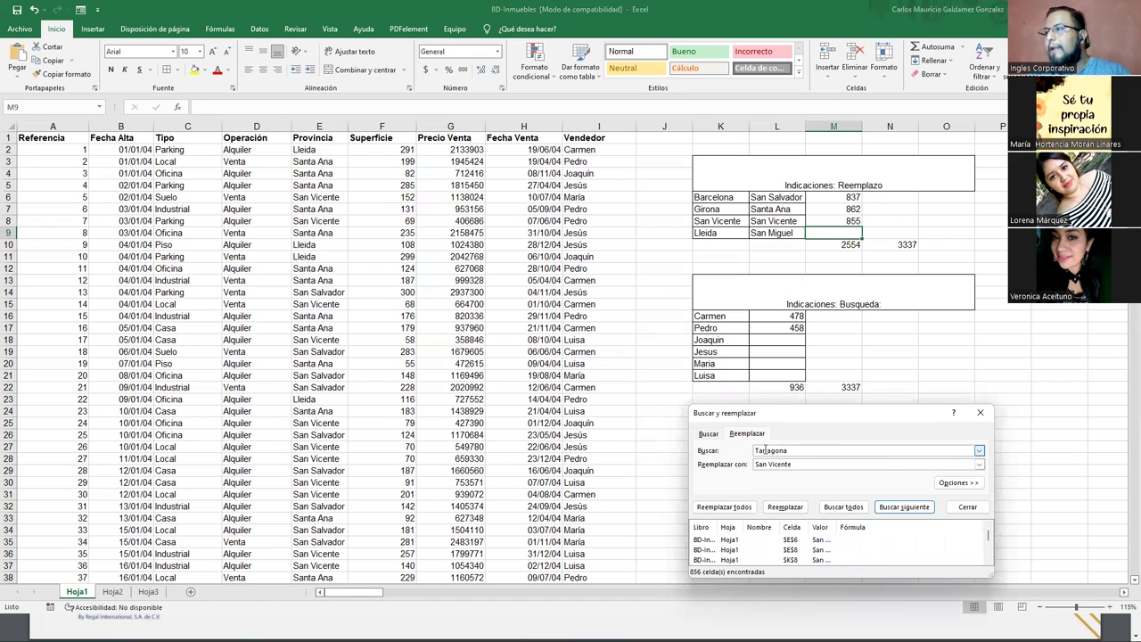
{"action": "left_click", "coordinate": [727, 221]}
{"action": "type", "text": "Tarragona"}
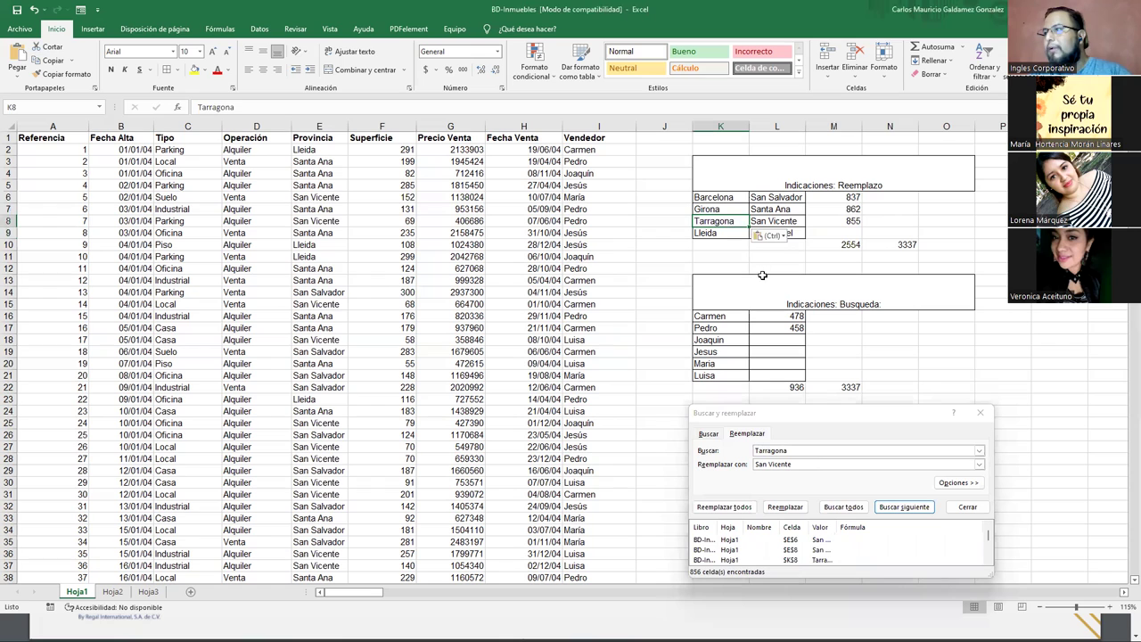
{"action": "left_click", "coordinate": [735, 234]}
{"action": "key", "text": "ctrl+c"}
Step: Find all cells containing Lleida and record its count of 783 in M9
{"action": "double_click", "coordinate": [766, 450]}
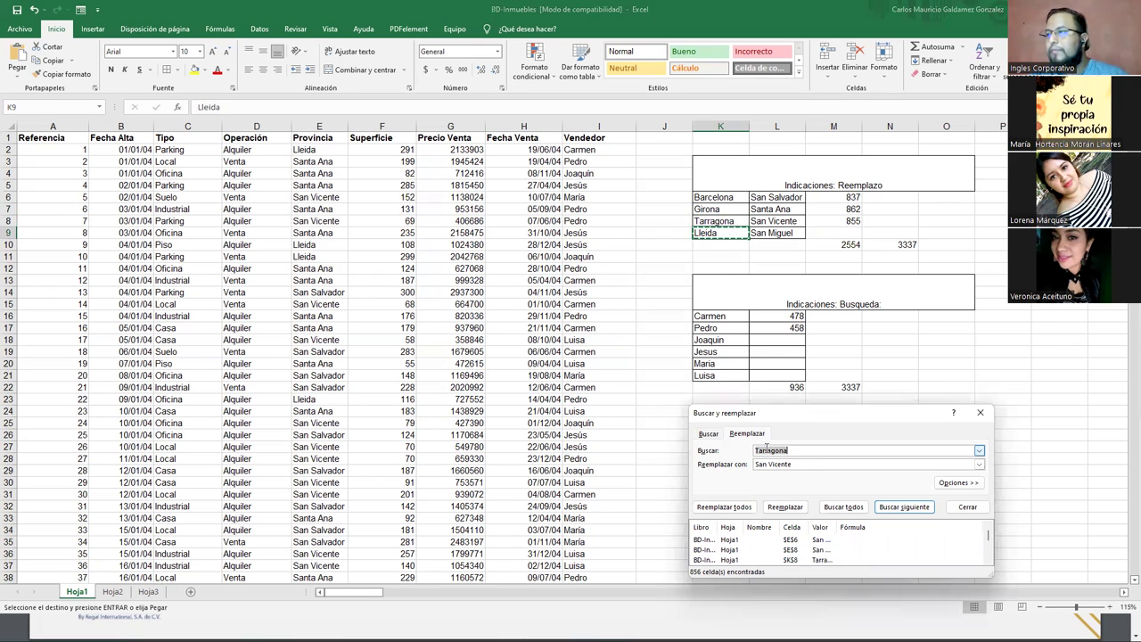
{"action": "key", "text": "ctrl+v"}
{"action": "key", "text": "Tab"}
{"action": "type", "text": "San Miguel"}
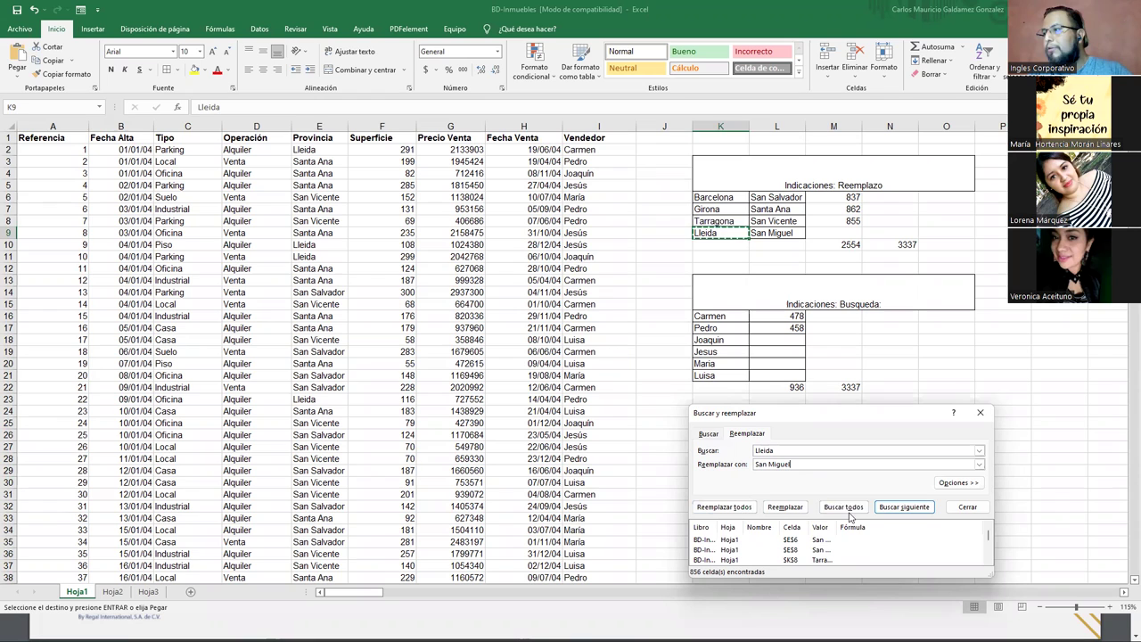
{"action": "left_click", "coordinate": [847, 509]}
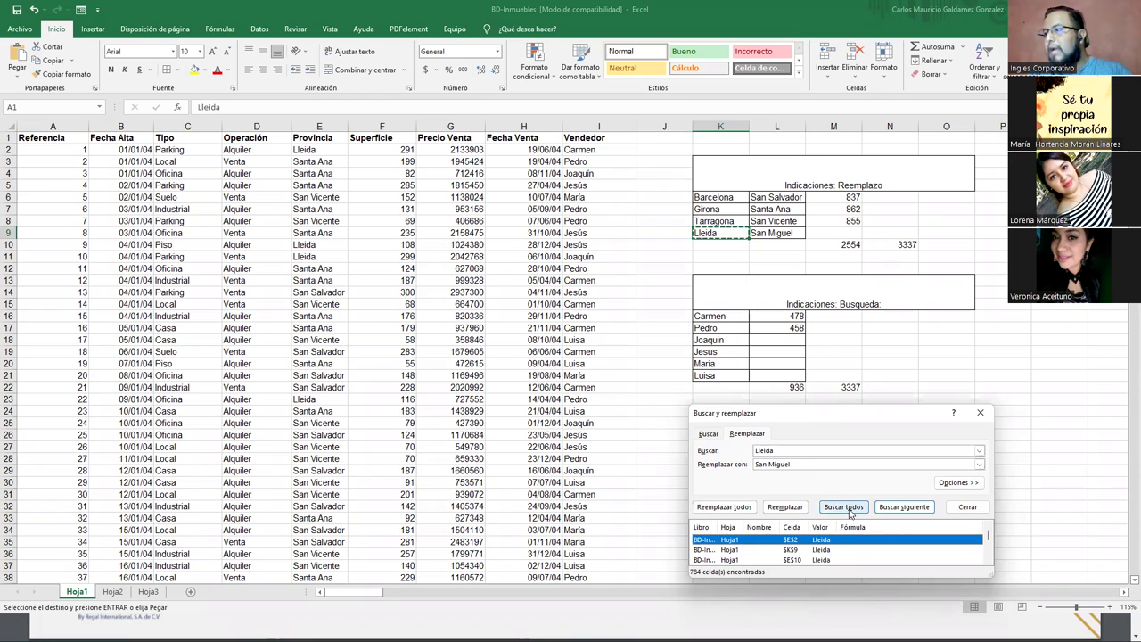
{"action": "left_click", "coordinate": [826, 236]}
{"action": "type", "text": "783"}
{"action": "key", "text": "Return"}
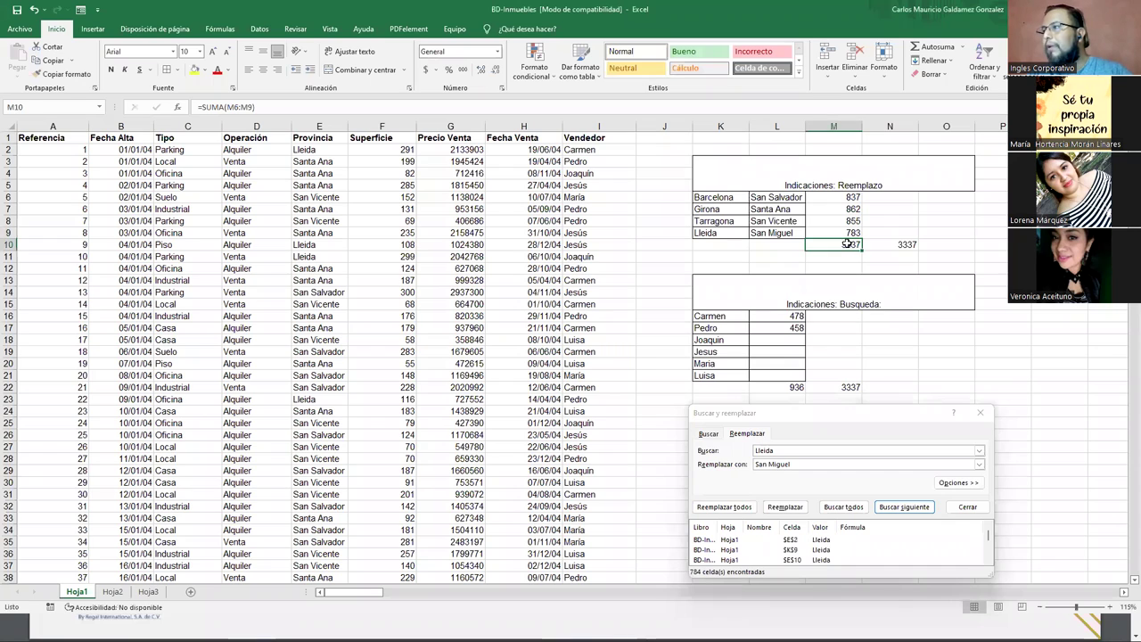
Step: Check the M6:M9 sum and try replacing Lleida with San Miguel before closing the dialog
{"action": "left_click_drag", "start_coordinate": [838, 197], "coordinate": [838, 232]}
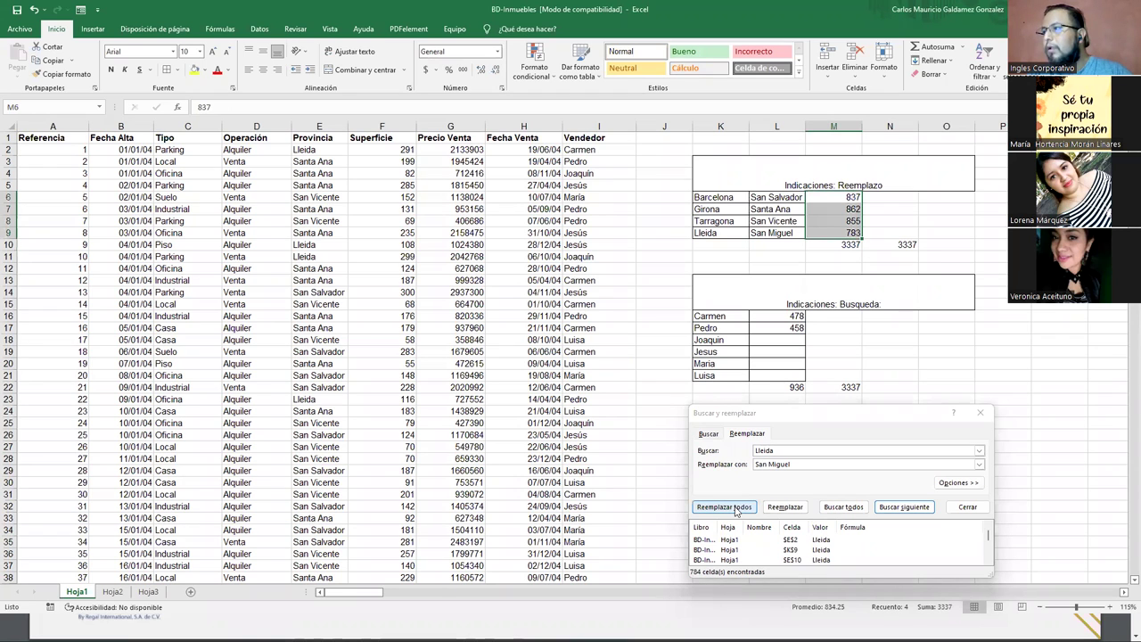
{"action": "left_click", "coordinate": [736, 507]}
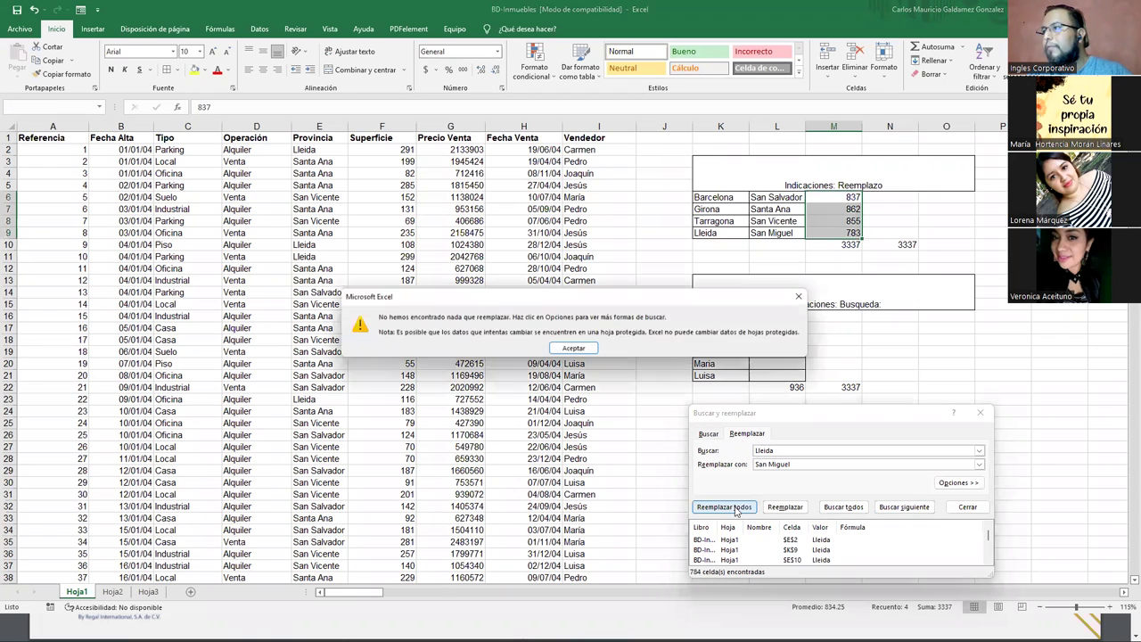
{"action": "left_click", "coordinate": [575, 349]}
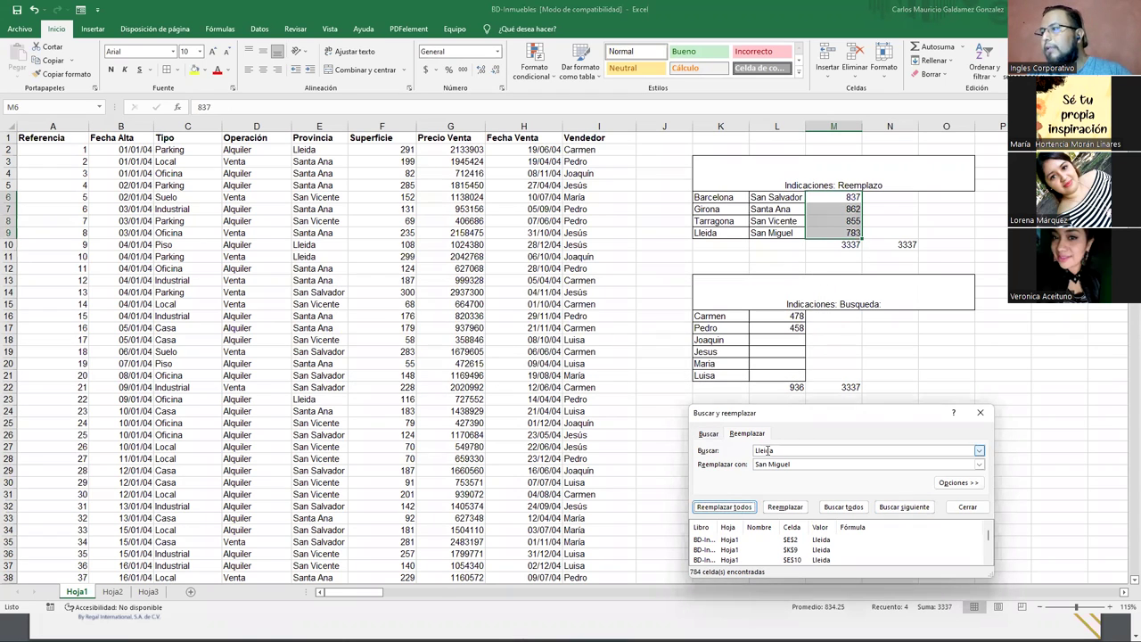
{"action": "left_click", "coordinate": [727, 238]}
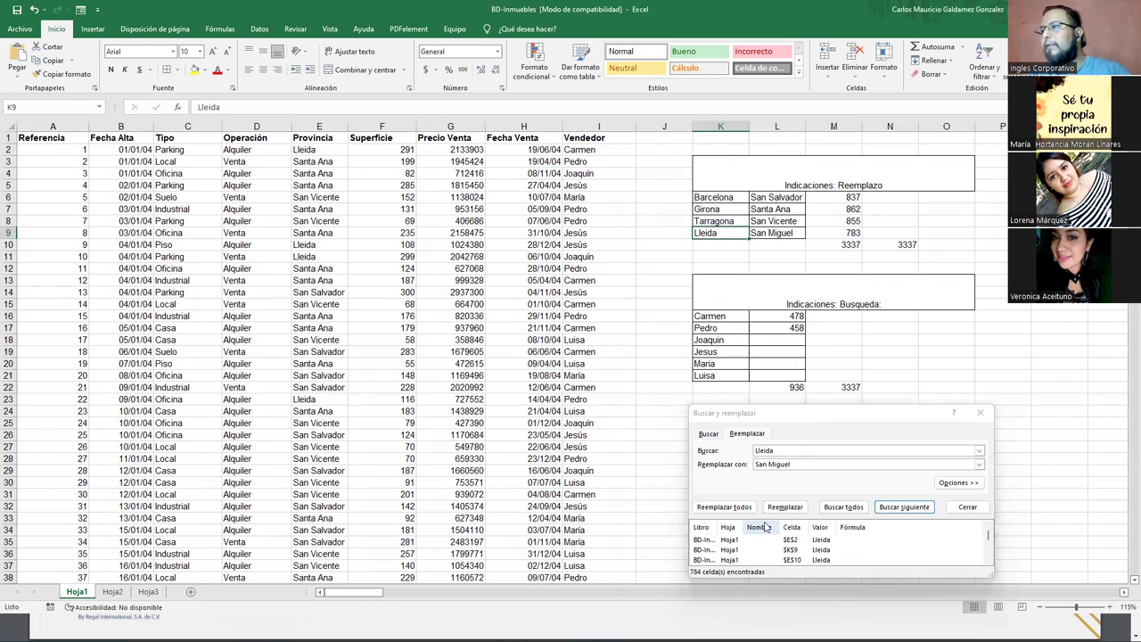
{"action": "left_click", "coordinate": [957, 504]}
Step: Compare the two 3337 totals and check the replacement counts' sum
{"action": "mouse_move", "coordinate": [842, 243]}
{"action": "left_mouse_down"}
{"action": "mouse_move", "coordinate": [892, 243]}
{"action": "mouse_move", "coordinate": [849, 231]}
{"action": "left_mouse_up"}
{"action": "left_click", "coordinate": [843, 222]}
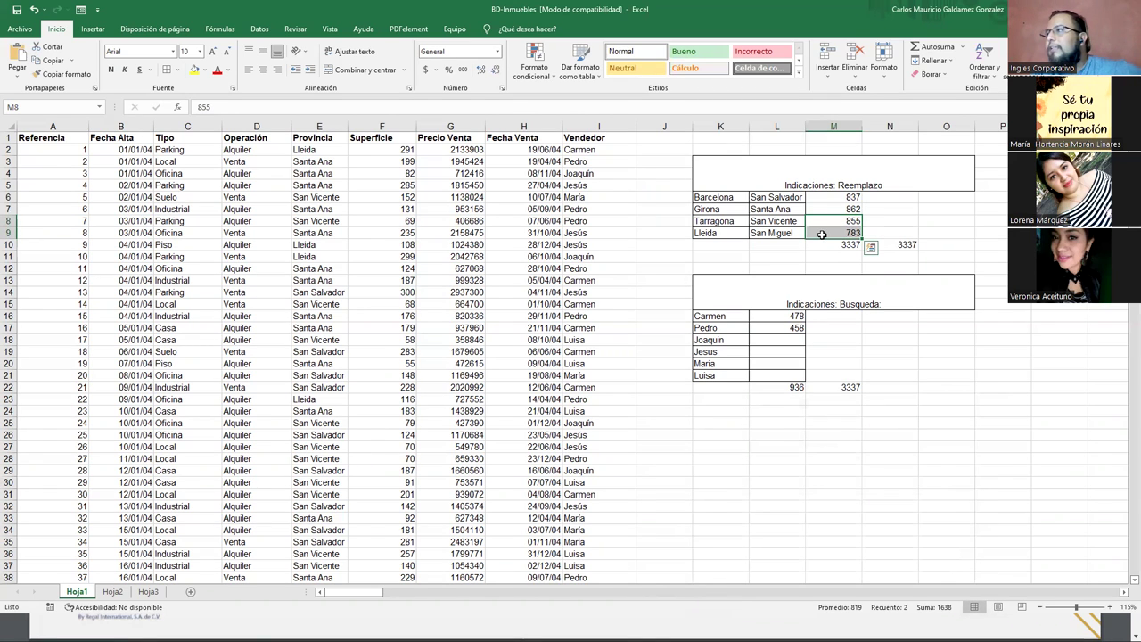
{"action": "mouse_move", "coordinate": [831, 198]}
{"action": "left_mouse_down"}
{"action": "mouse_move", "coordinate": [842, 234]}
{"action": "mouse_move", "coordinate": [892, 244]}
{"action": "left_mouse_up"}
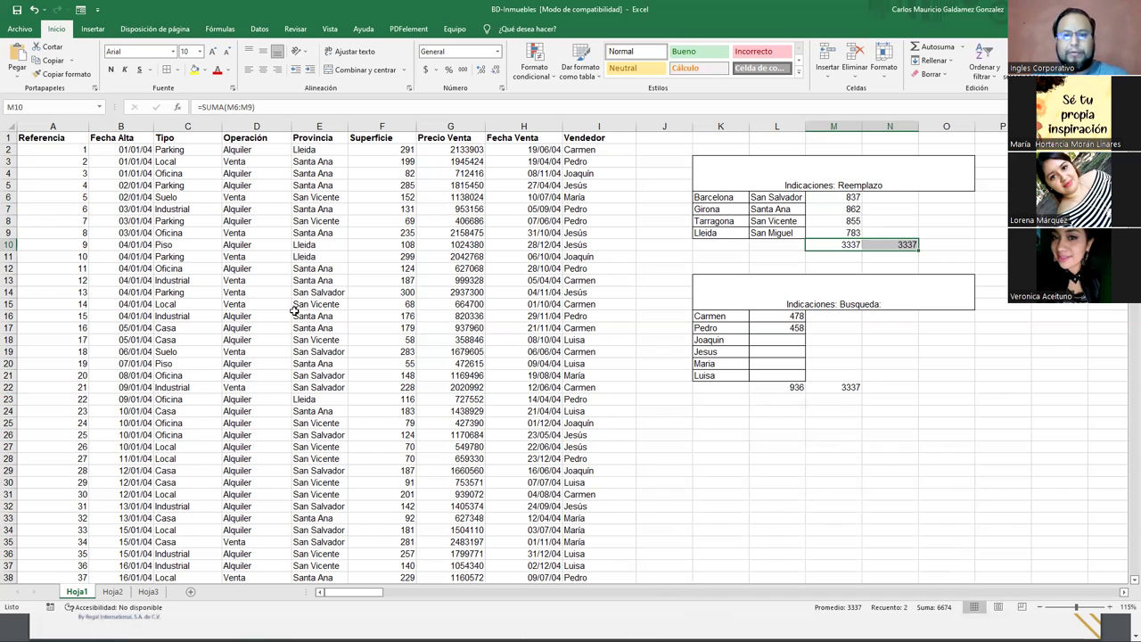
Step: Check the seller counts and pick Joaquin's empty count cell L18 in the search table
{"action": "left_click", "coordinate": [772, 361]}
{"action": "left_click_drag", "start_coordinate": [775, 319], "coordinate": [776, 375]}
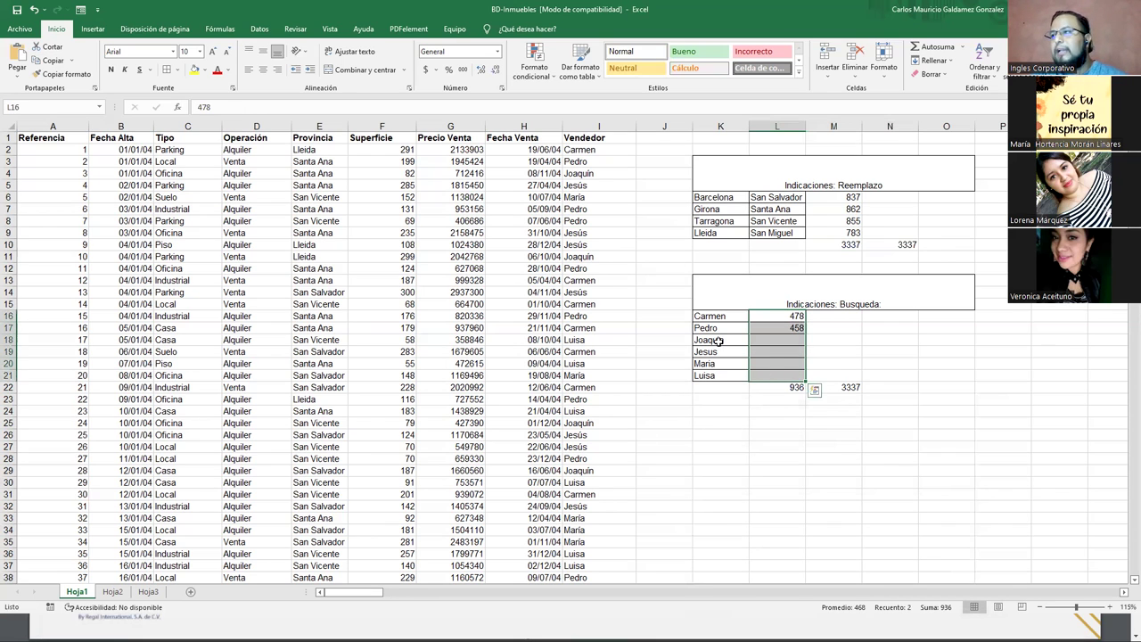
{"action": "left_click_drag", "start_coordinate": [718, 341], "coordinate": [722, 378]}
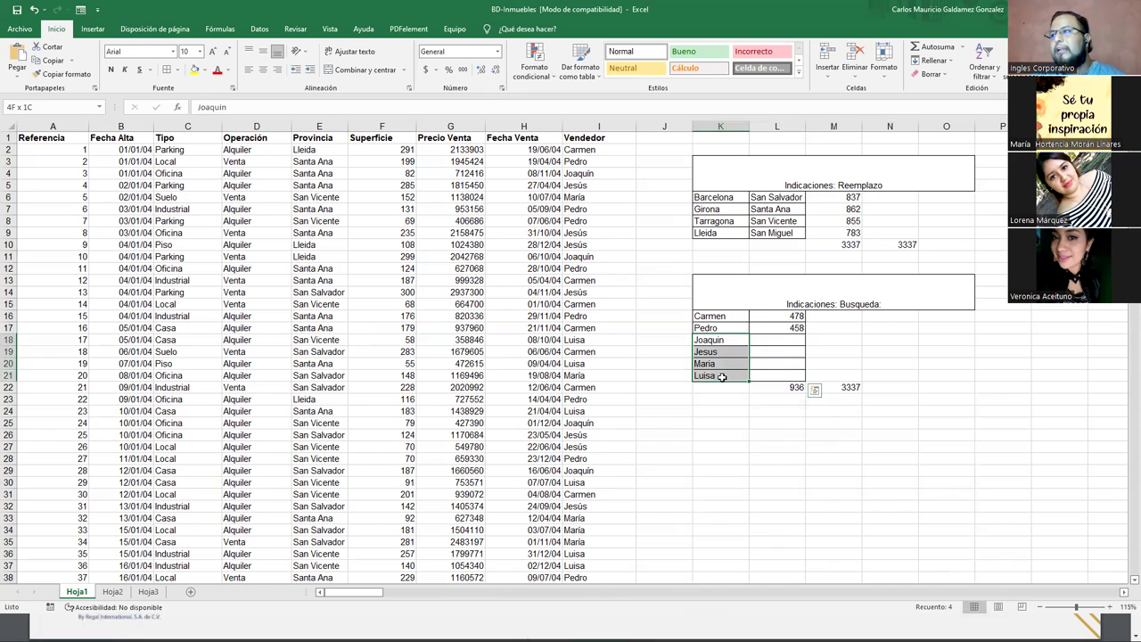
{"action": "left_click", "coordinate": [791, 340]}
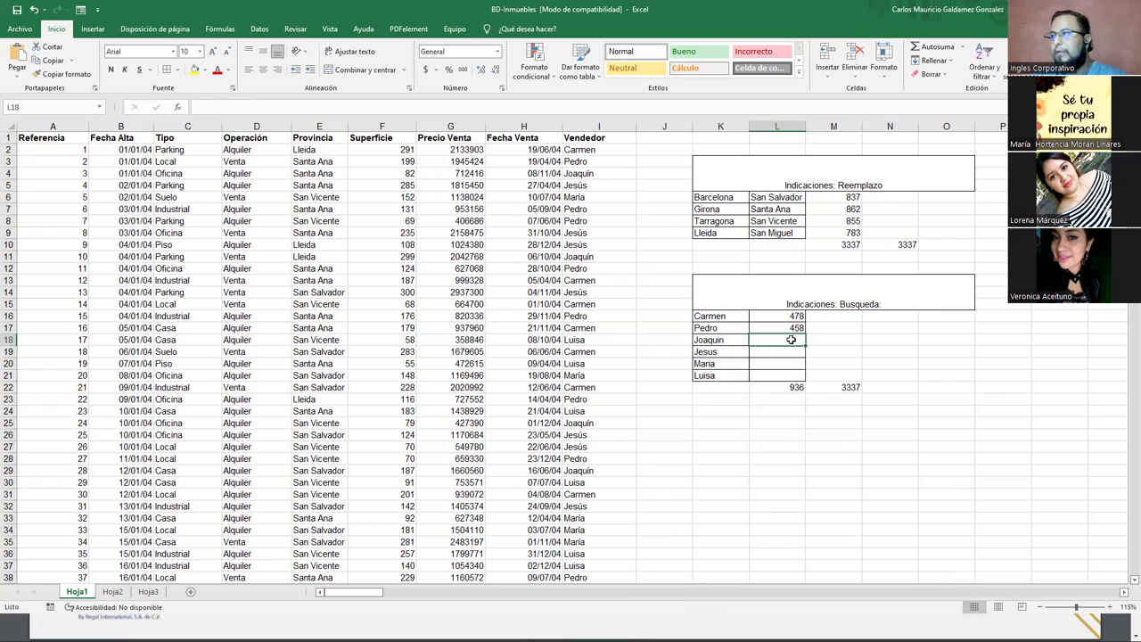
{"action": "key", "text": "ctrl+b"}
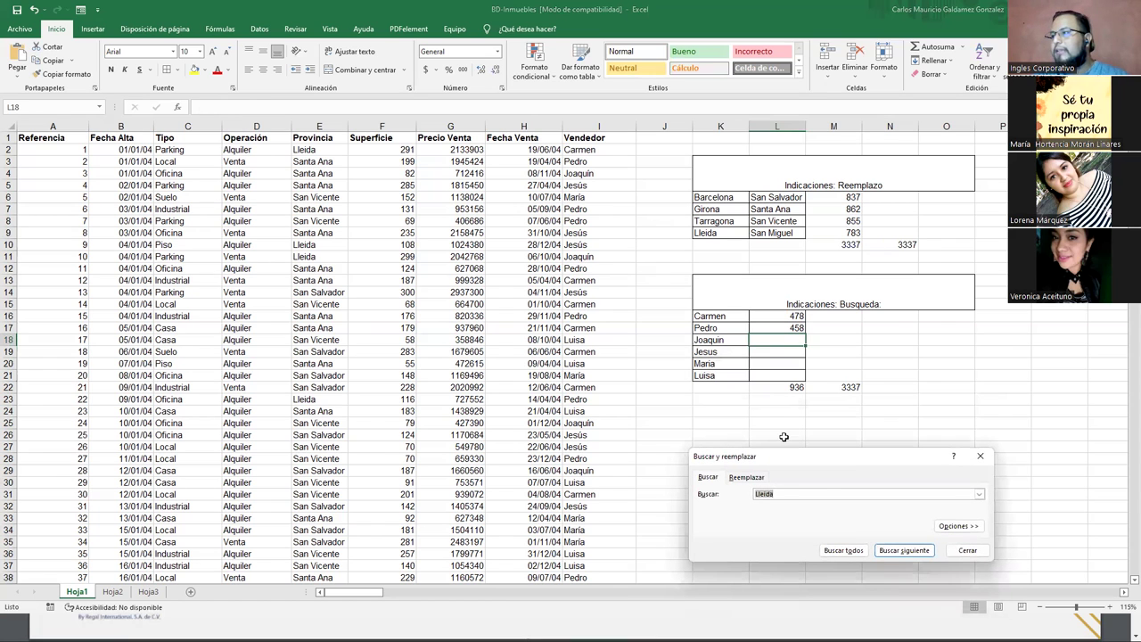
Step: Set the search term to Joaquin in plain search mode, dropping the San Miguel replacement
{"action": "left_click", "coordinate": [757, 480]}
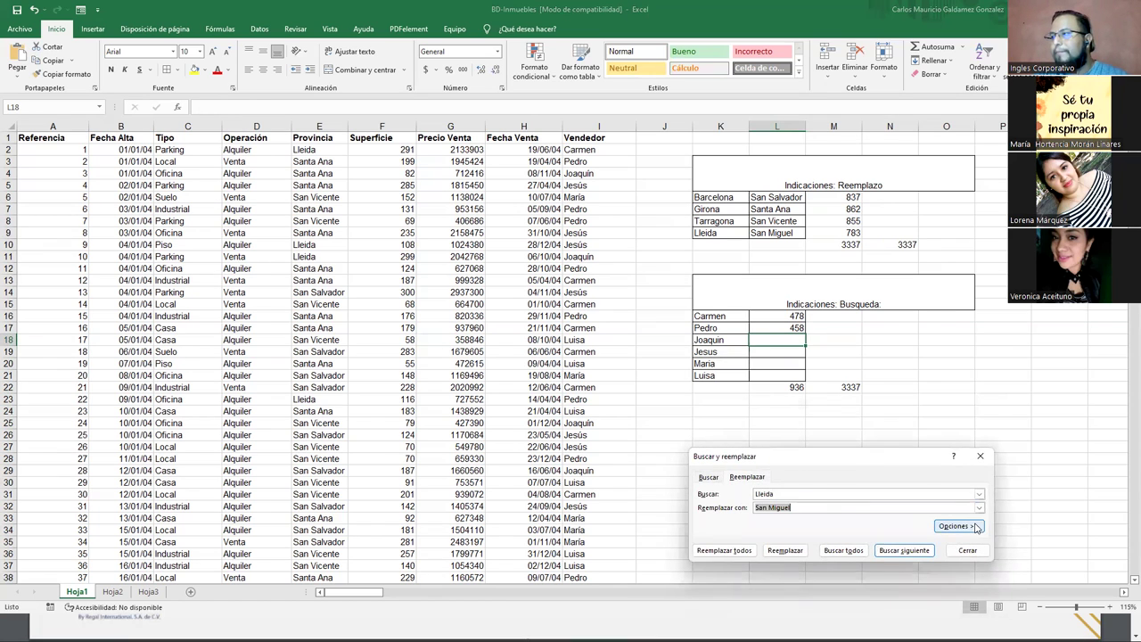
{"action": "left_click", "coordinate": [959, 526]}
{"action": "left_click", "coordinate": [969, 555]}
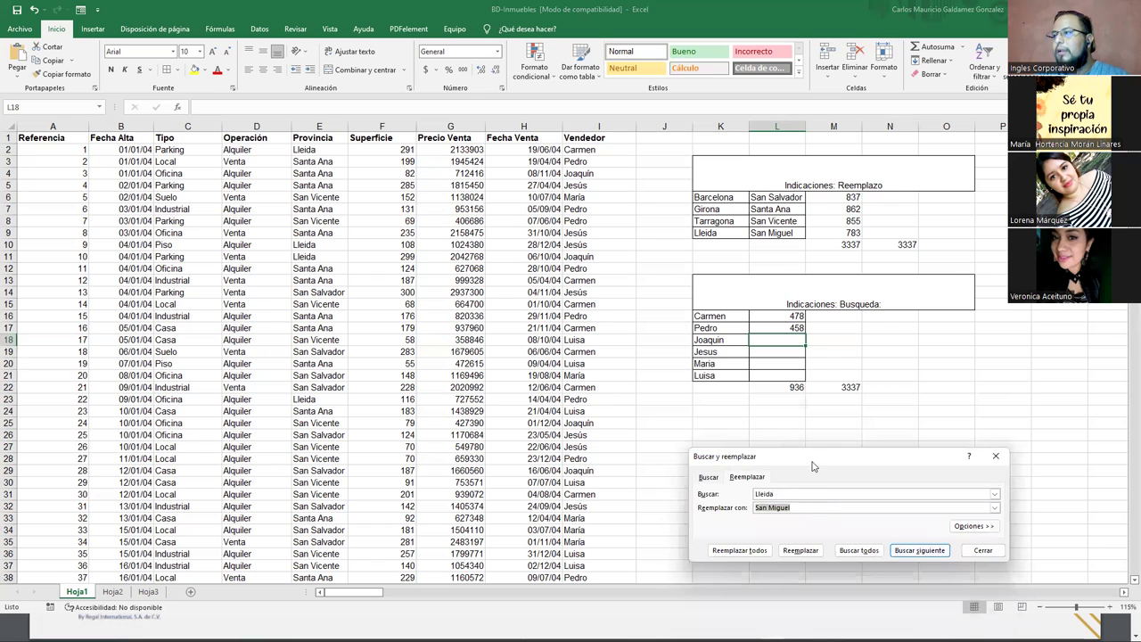
{"action": "left_click_drag", "start_coordinate": [803, 466], "coordinate": [808, 423]}
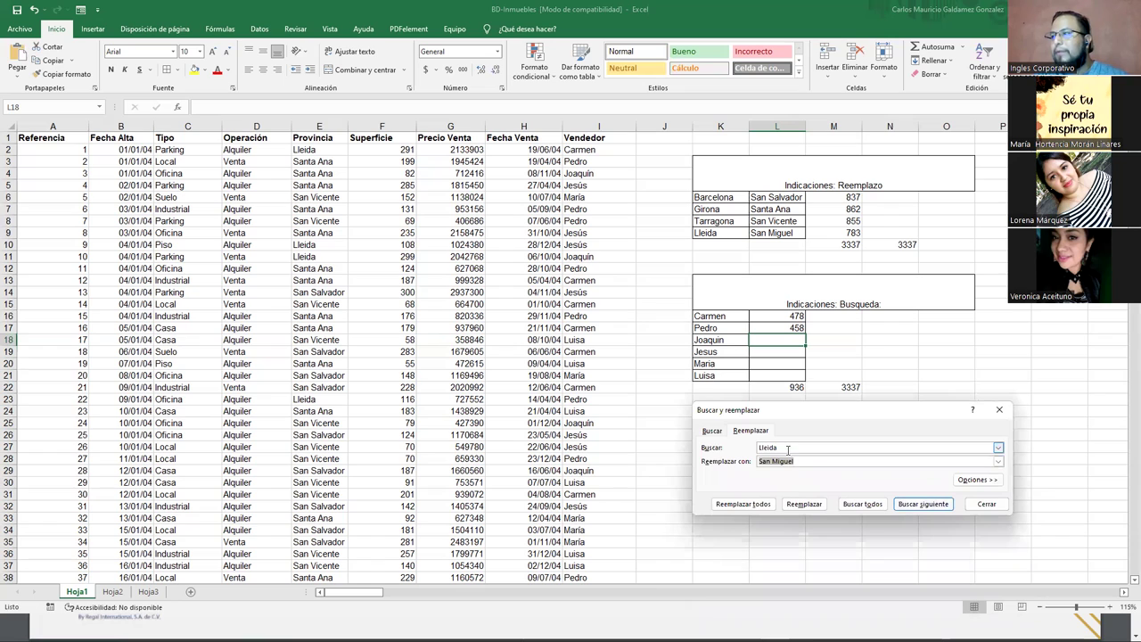
{"action": "key", "text": "shift+Tab"}
{"action": "type", "text": "Joaquin"}
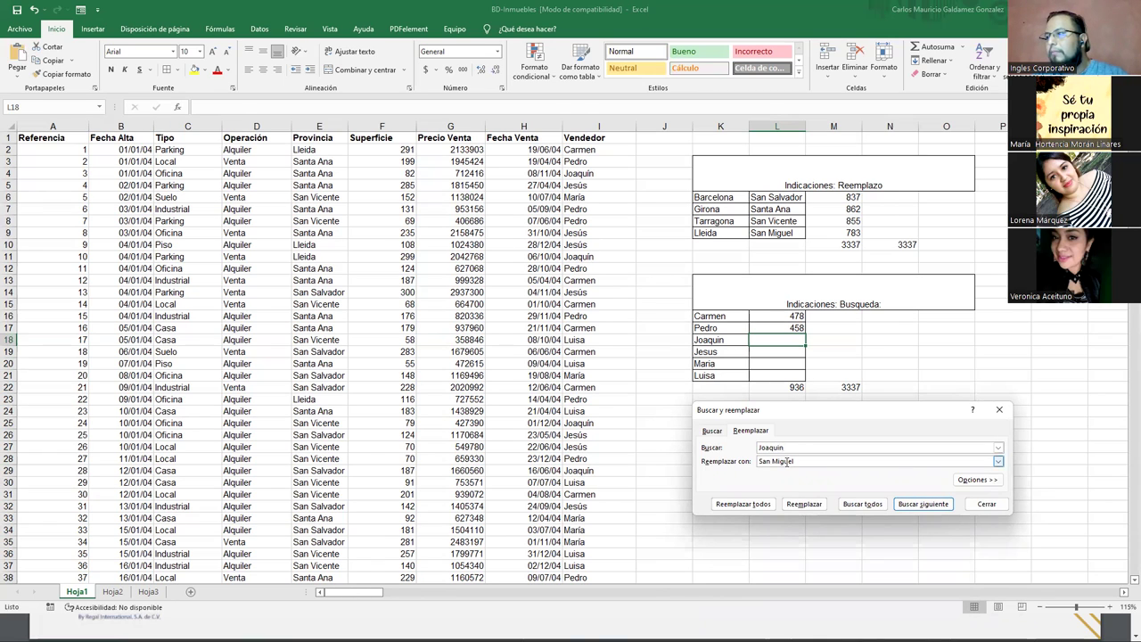
{"action": "left_click_drag", "start_coordinate": [720, 463], "coordinate": [703, 469]}
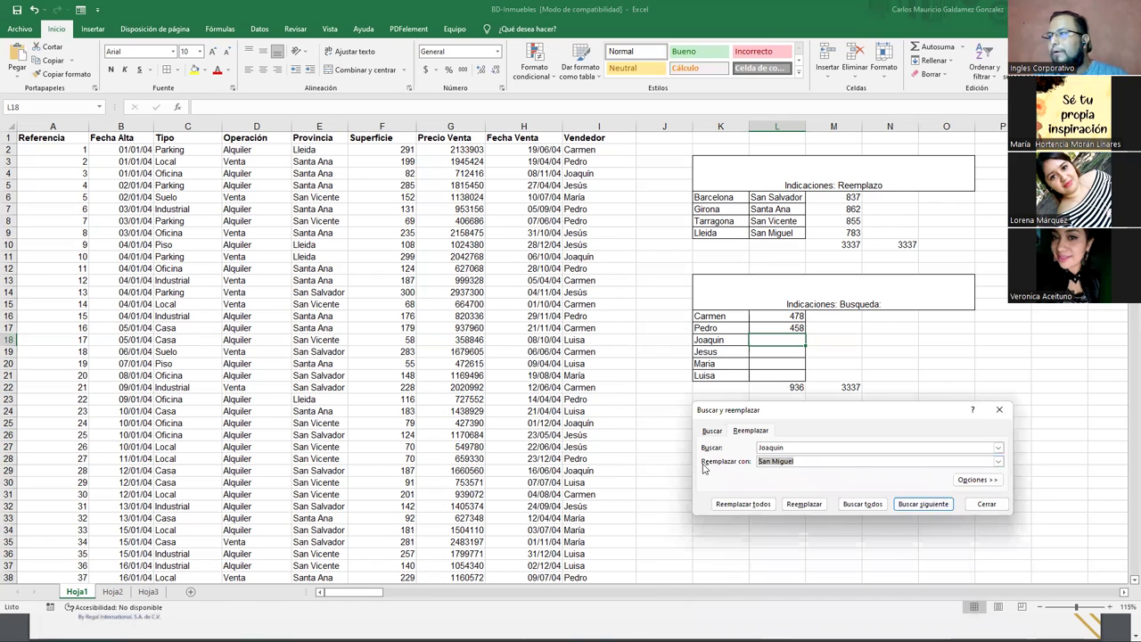
{"action": "left_click", "coordinate": [712, 433]}
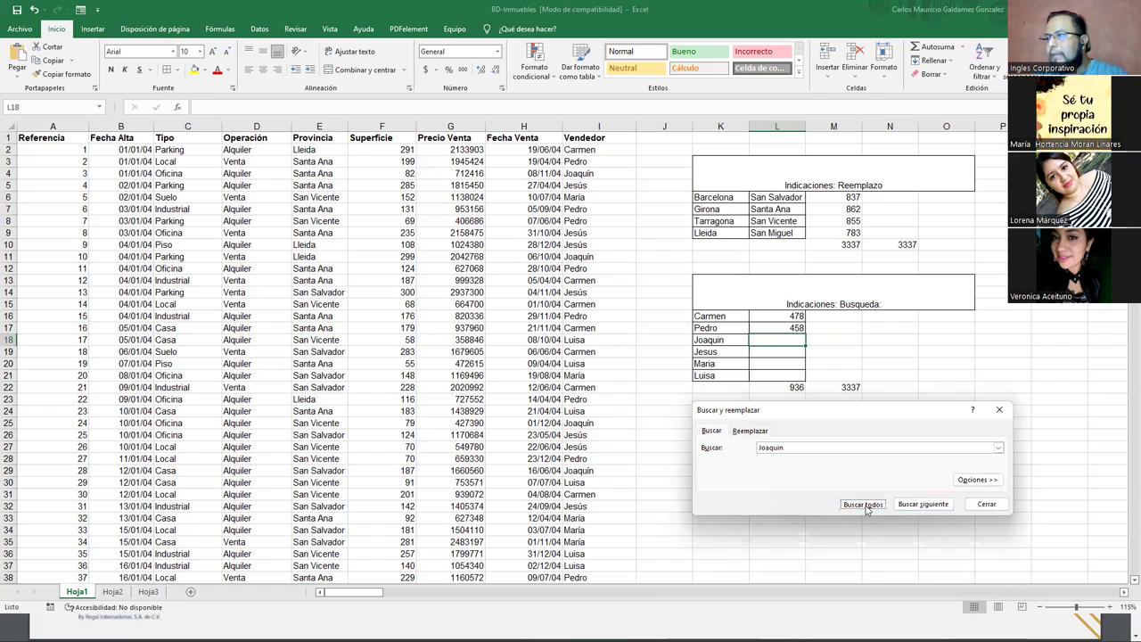
Step: List all cells containing Joaquín, correcting the accent in the search term
{"action": "left_click", "coordinate": [863, 505]}
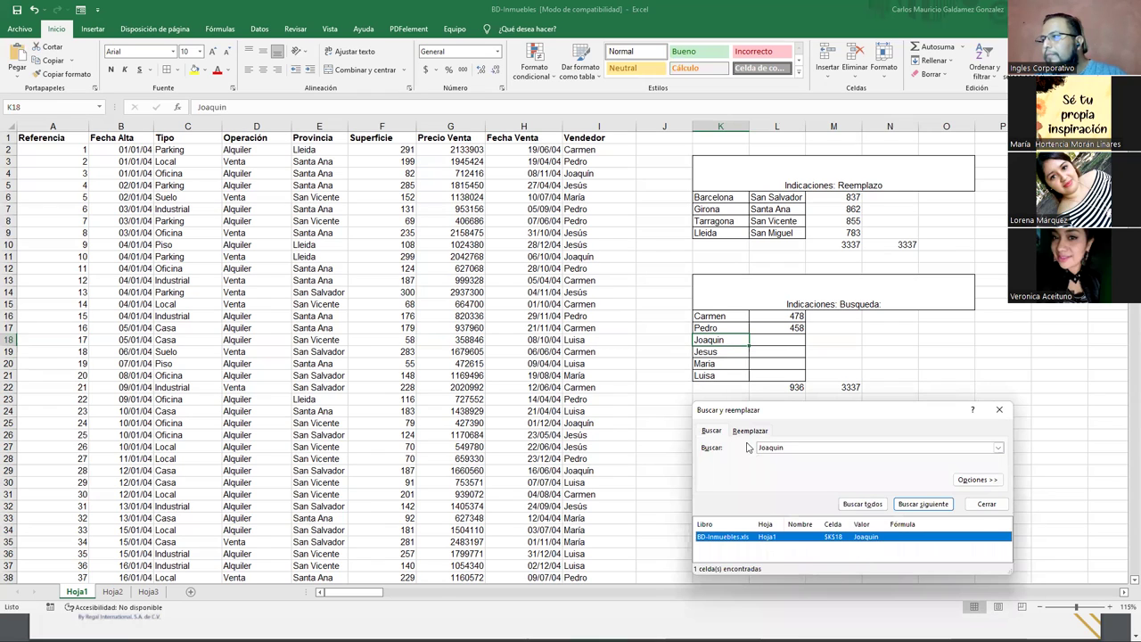
{"action": "left_click", "coordinate": [660, 399]}
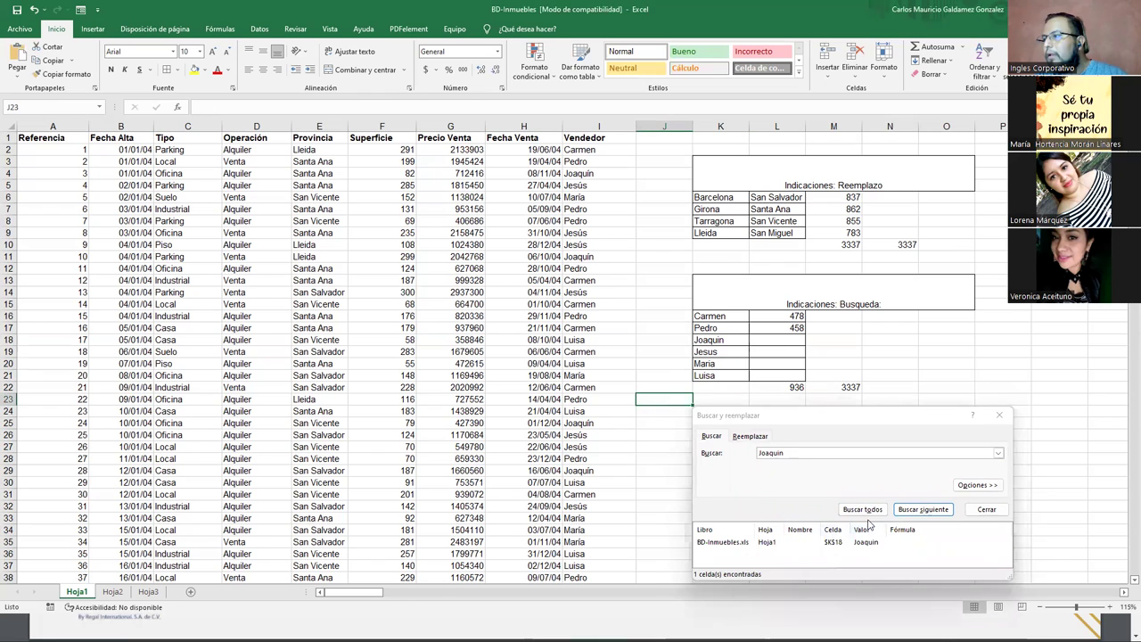
{"action": "left_click", "coordinate": [862, 509]}
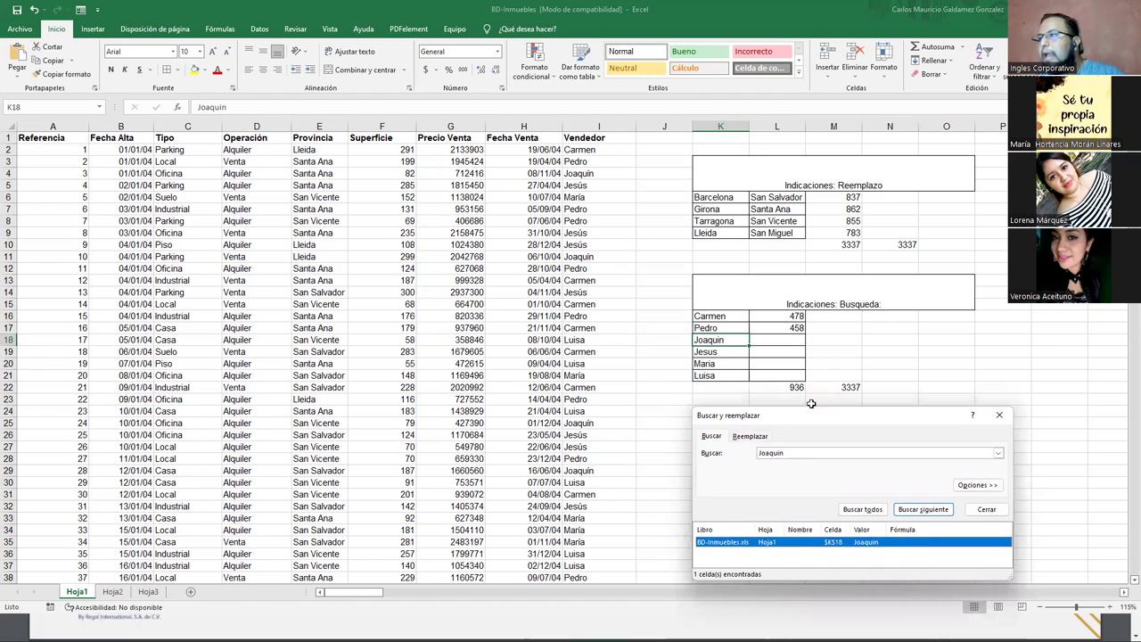
{"action": "left_click", "coordinate": [796, 452]}
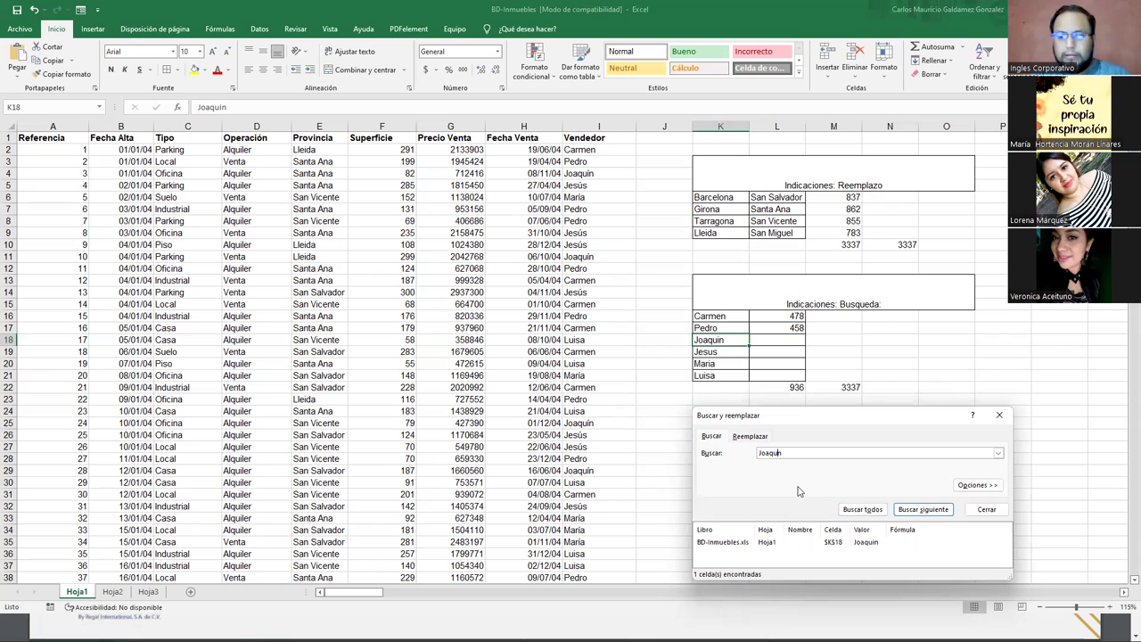
{"action": "left_click", "coordinate": [863, 515]}
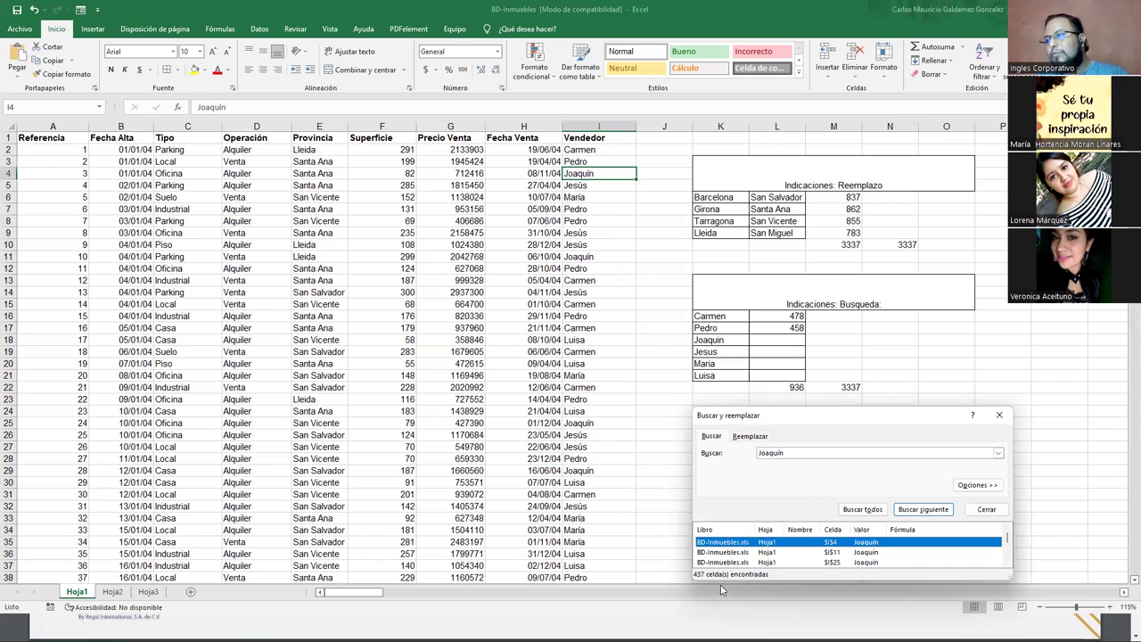
Step: Record Joaquin's count of 437 in L18 and verify it against the data
{"action": "left_click", "coordinate": [789, 339]}
{"action": "type", "text": "4"}
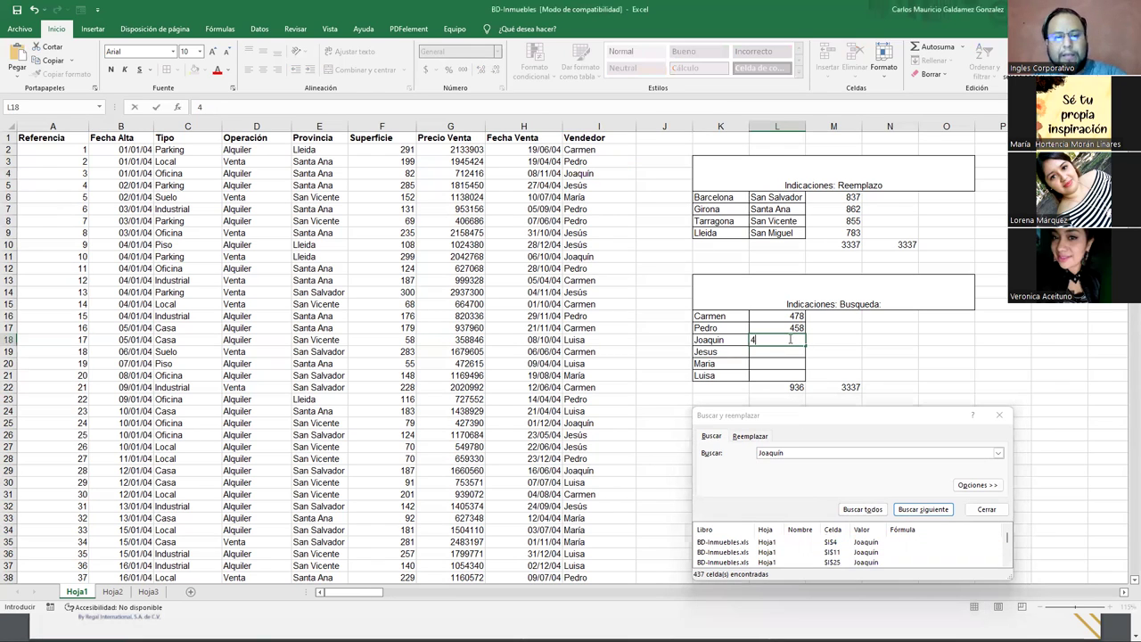
{"action": "key", "text": "Return"}
{"action": "key", "text": "Up"}
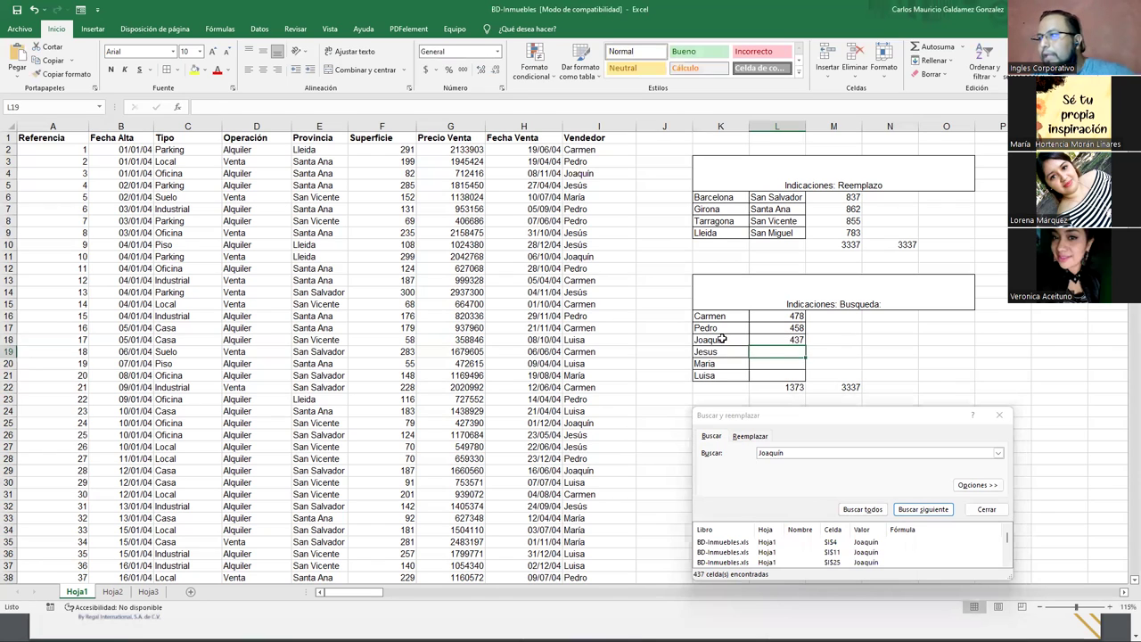
{"action": "key", "text": "Left"}
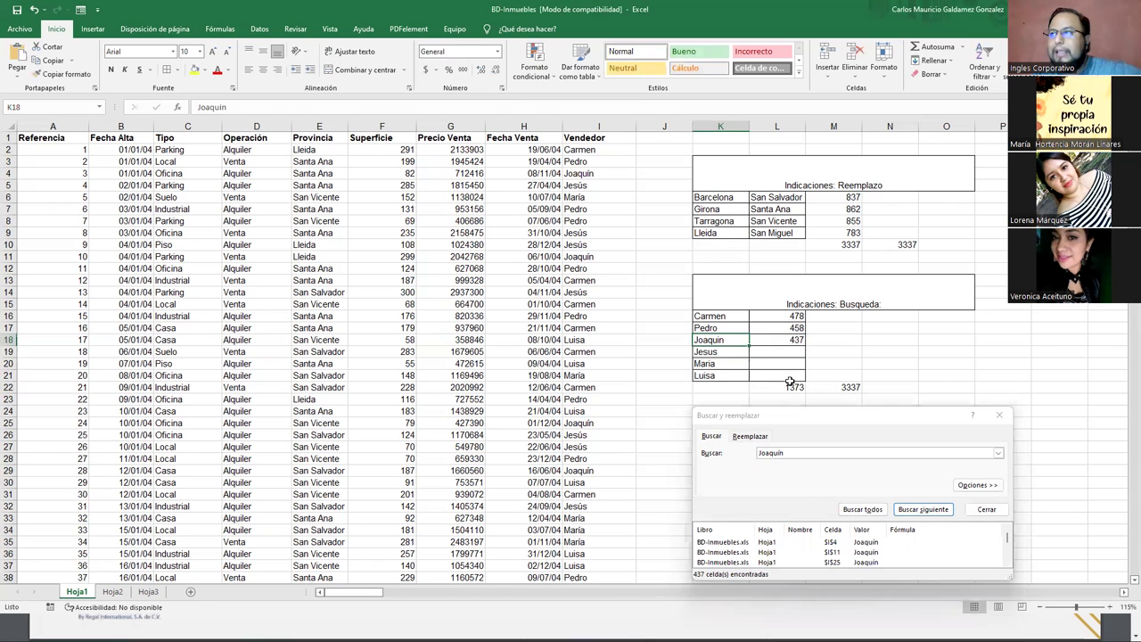
{"action": "left_click", "coordinate": [610, 174]}
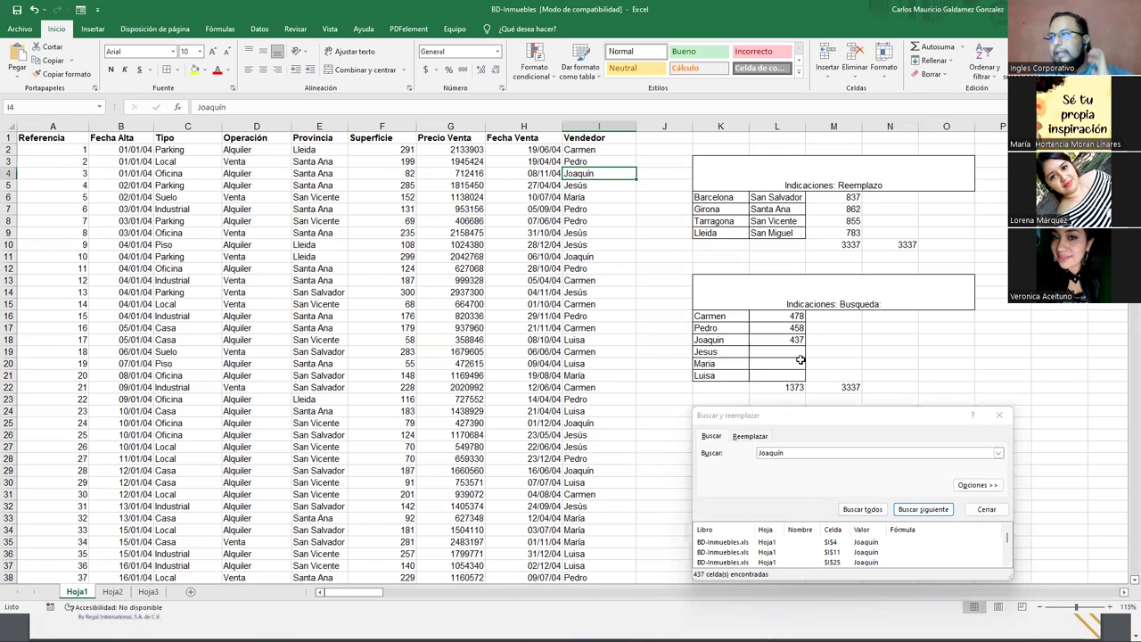
{"action": "left_click", "coordinate": [790, 340]}
Step: Close the find window and return to the session slides
{"action": "left_click", "coordinate": [985, 509]}
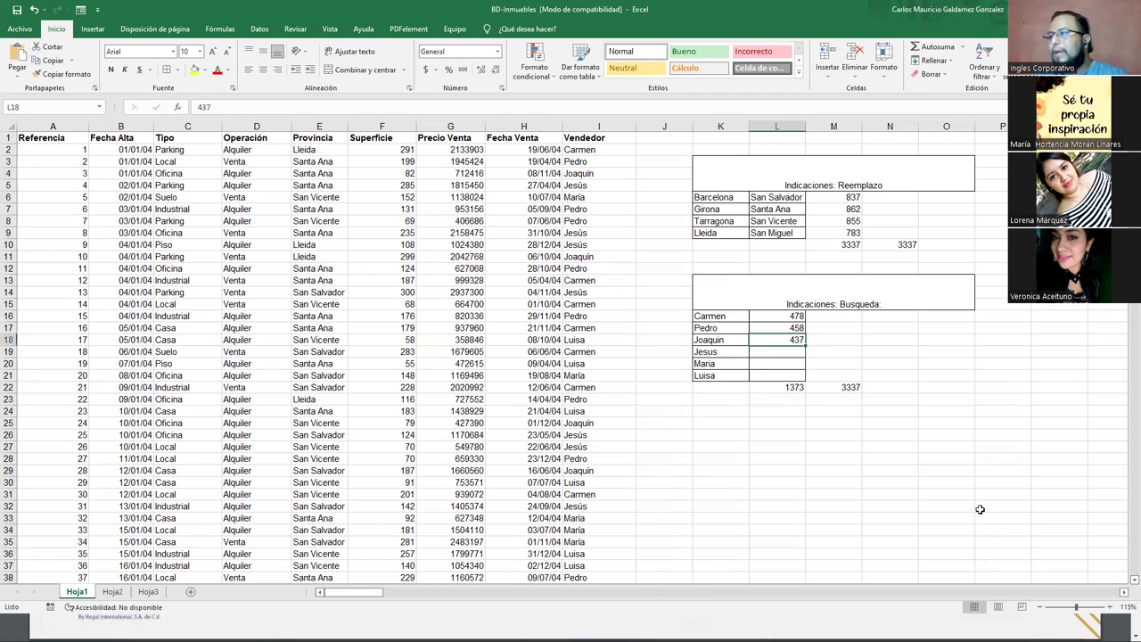
{"action": "left_click", "coordinate": [594, 435]}
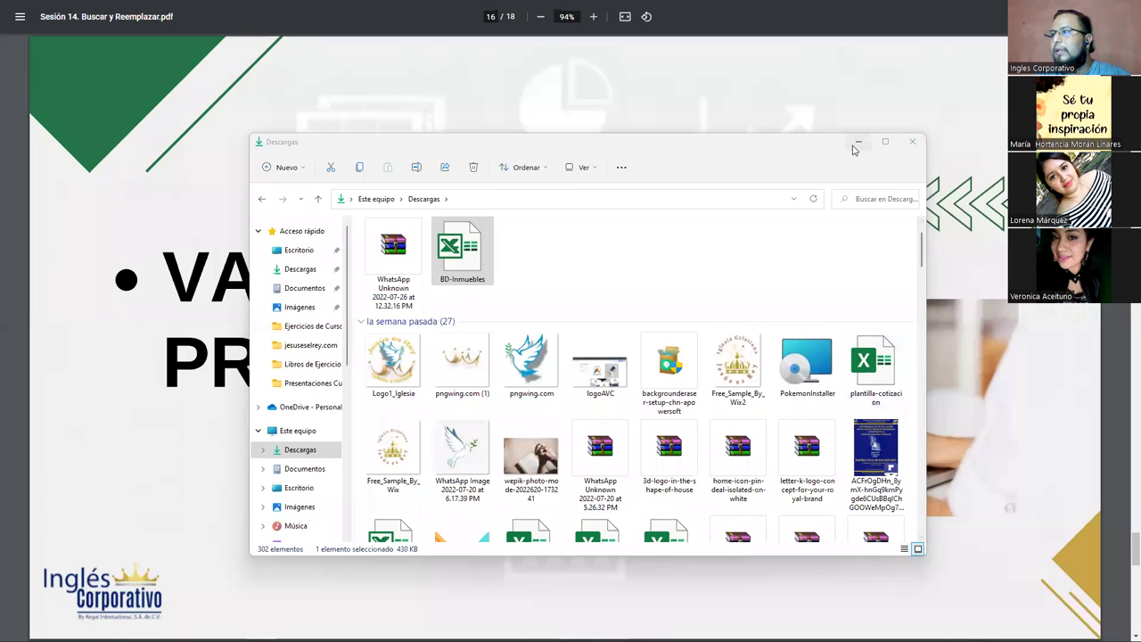
{"action": "left_click", "coordinate": [856, 144]}
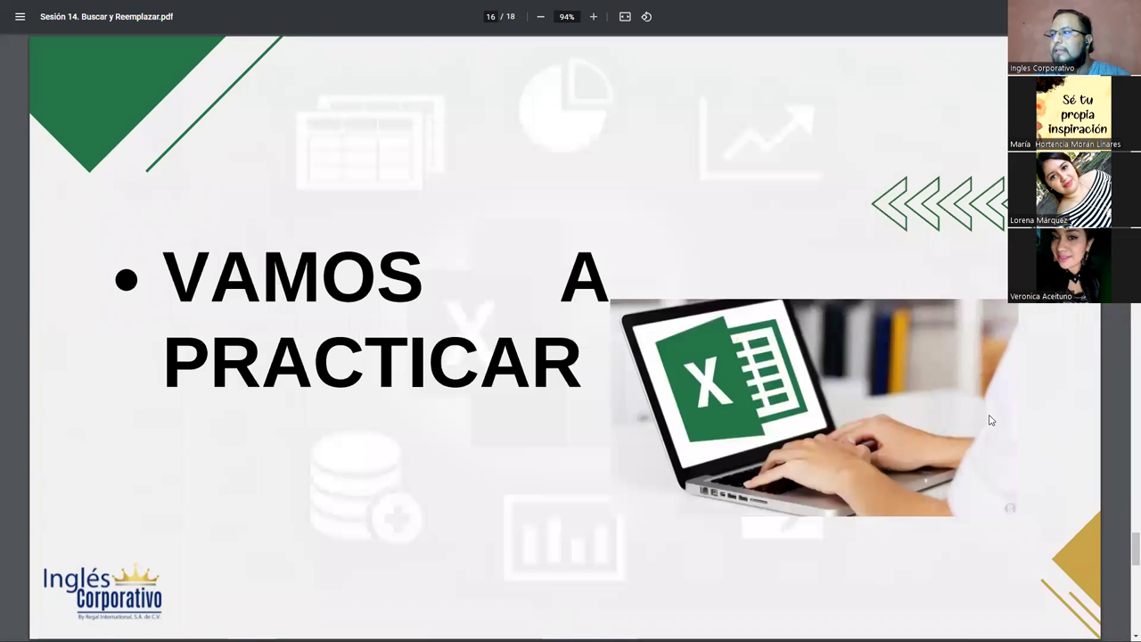
Step: Advance past the questions slide to page 18, Agradecimientos y cierre
{"action": "key", "text": "Right"}
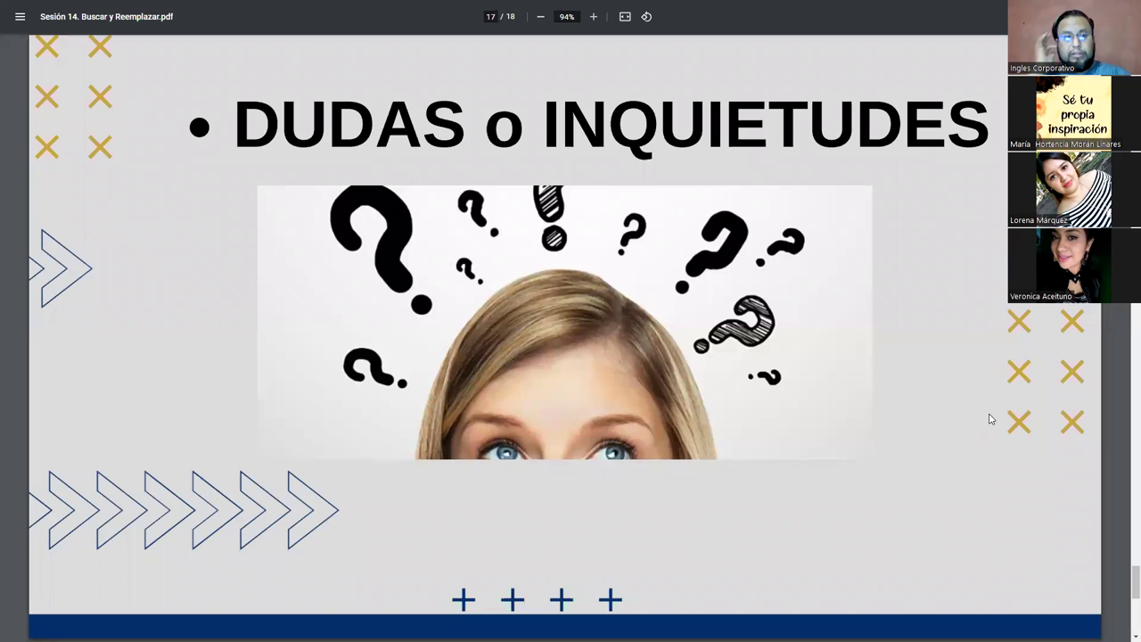
{"action": "key", "text": "Right"}
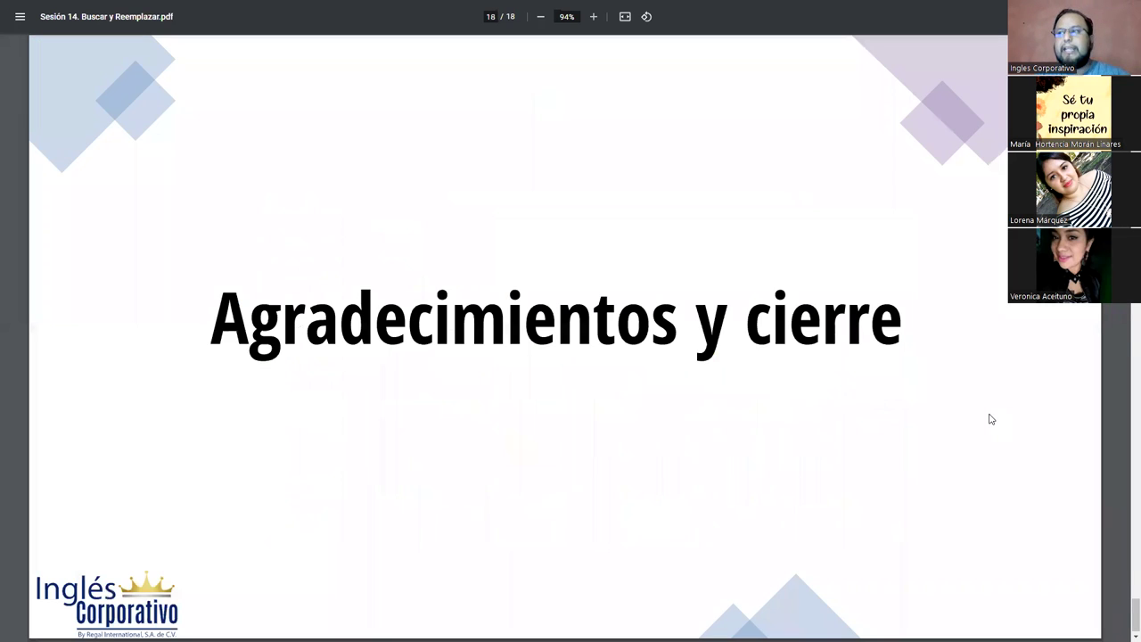